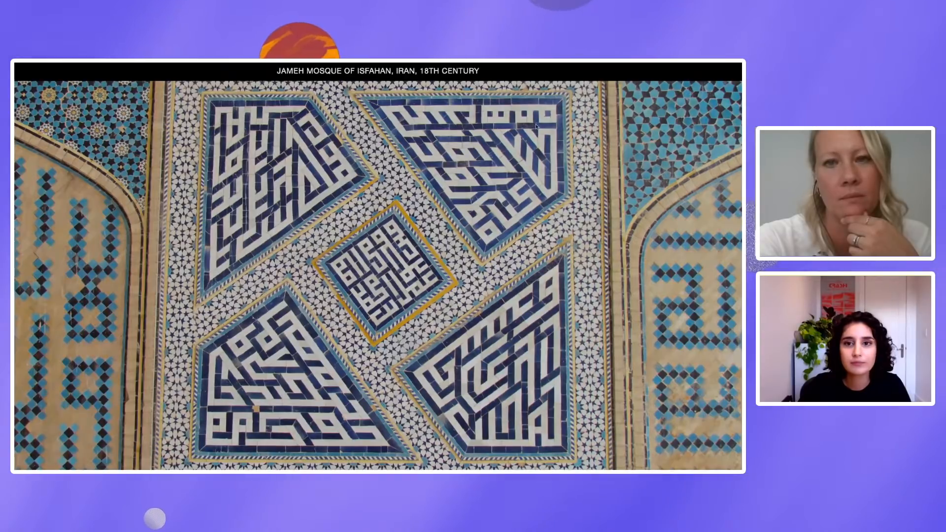
Leave the full-screen reference image and bring the square grid artboard in the FEMME TYPE X ADOBE LIVE document into view in Illustrator.
{"action": "key", "text": "Escape"}
{"action": "left_click", "coordinate": [532, 139]}
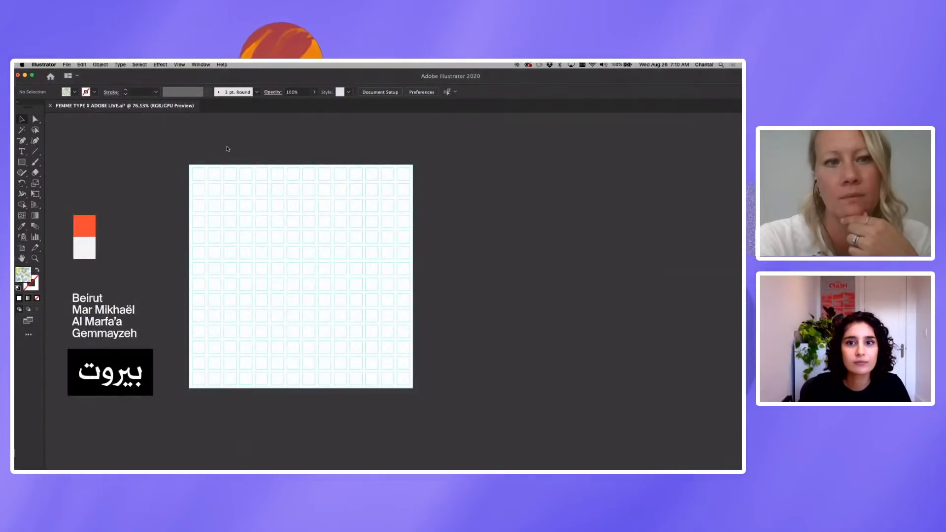
{"action": "scroll", "coordinate": [129, 185], "scroll_direction": "left", "scroll_amount": 3}
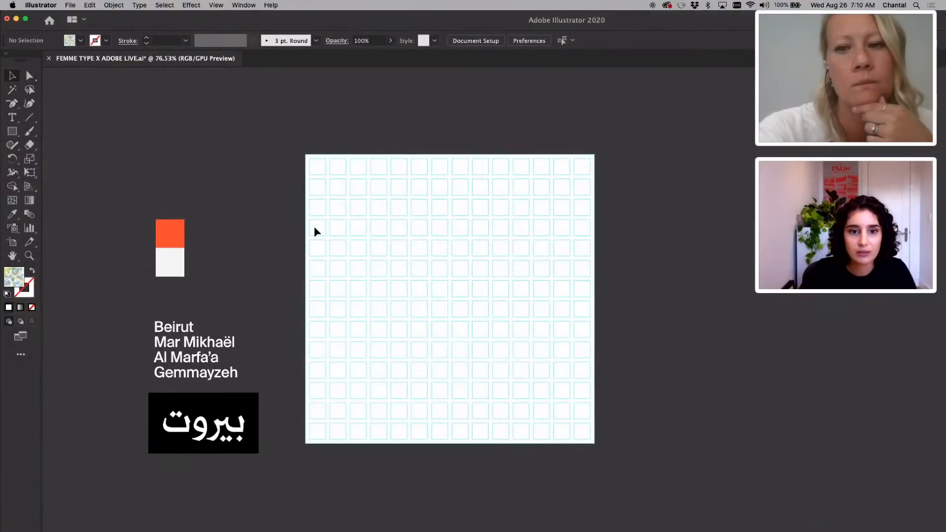
{"action": "scroll", "coordinate": [316, 231], "scroll_direction": "up", "scroll_amount": 1}
{"action": "scroll", "coordinate": [315, 231], "scroll_direction": "up", "scroll_amount": 1}
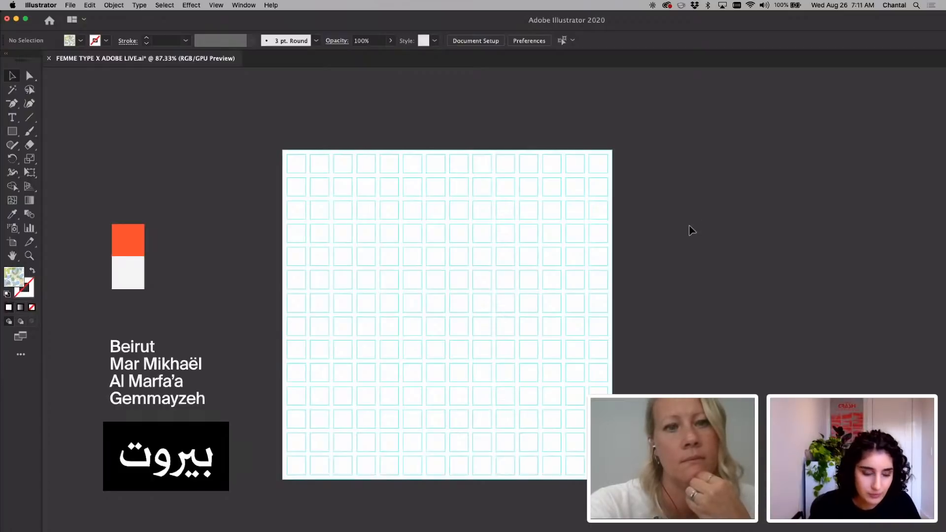
{"action": "left_click", "coordinate": [13, 131]}
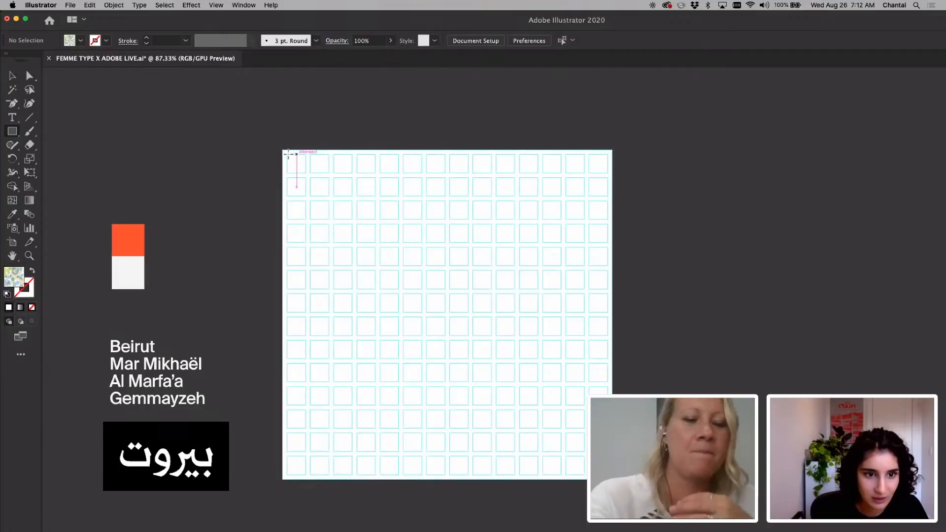
{"action": "left_click_drag", "start_coordinate": [286, 155], "coordinate": [328, 312]}
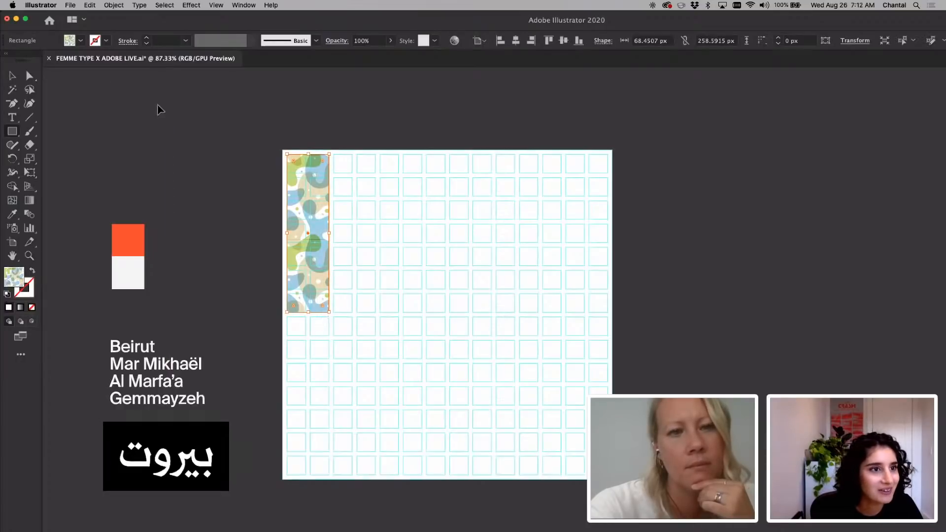
{"action": "key", "text": "Delete"}
Set the fill colour for new shapes to the black swatch.
{"action": "left_click", "coordinate": [80, 40]}
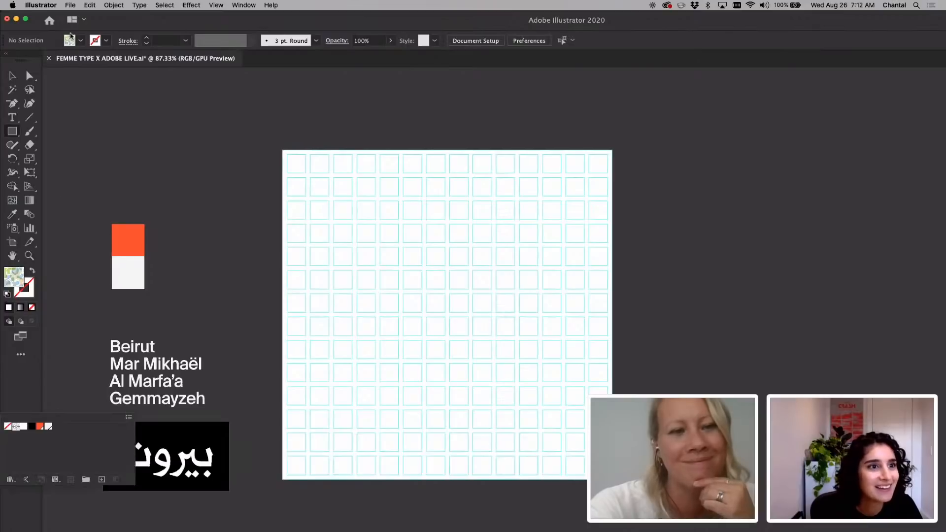
{"action": "left_click", "coordinate": [81, 40]}
{"action": "left_click", "coordinate": [81, 41]}
{"action": "left_click", "coordinate": [32, 60]}
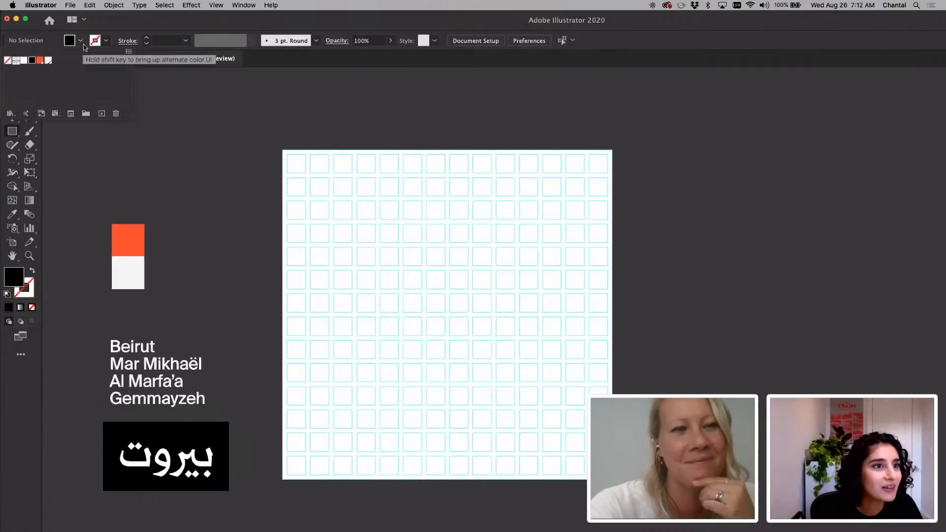
{"action": "left_click", "coordinate": [80, 42]}
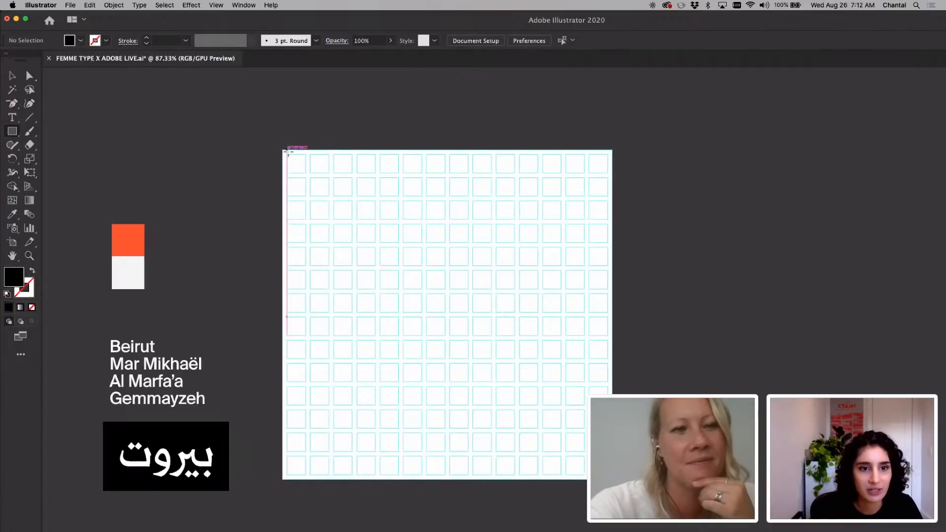
Draw a vertical bar about 68 by 259 px in the artboard's top-left cells and a horizontal bar about 142 by 68 px from its base.
{"action": "left_click_drag", "start_coordinate": [286, 155], "coordinate": [329, 312]}
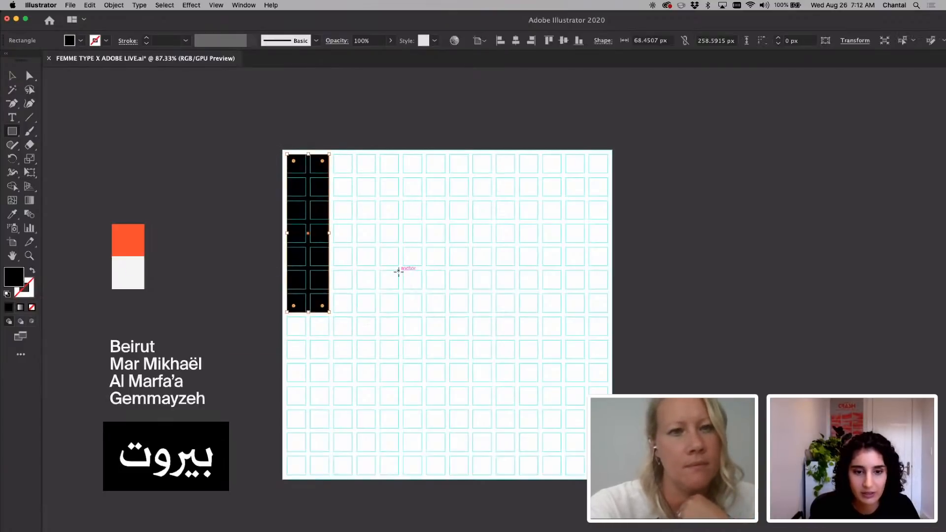
{"action": "left_click_drag", "start_coordinate": [399, 271], "coordinate": [357, 315]}
{"action": "key", "text": "v"}
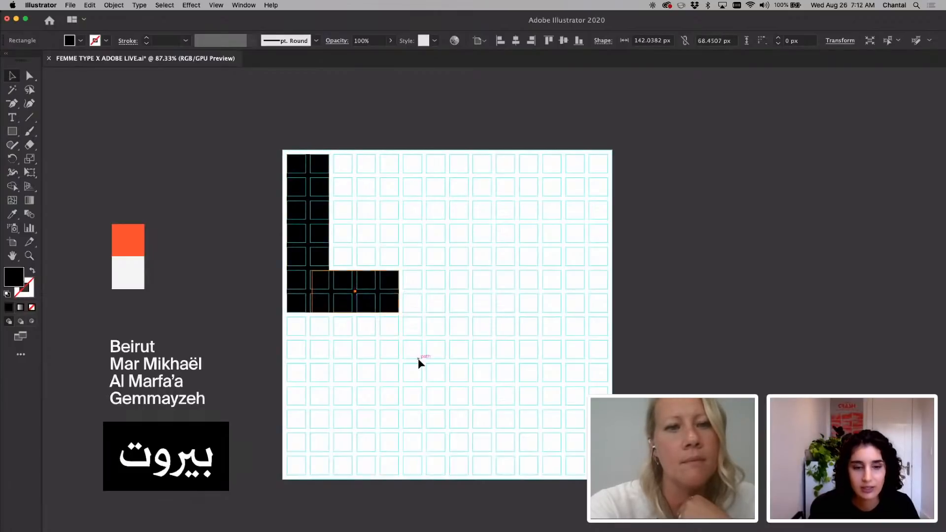
{"action": "key", "text": "super+shift+a"}
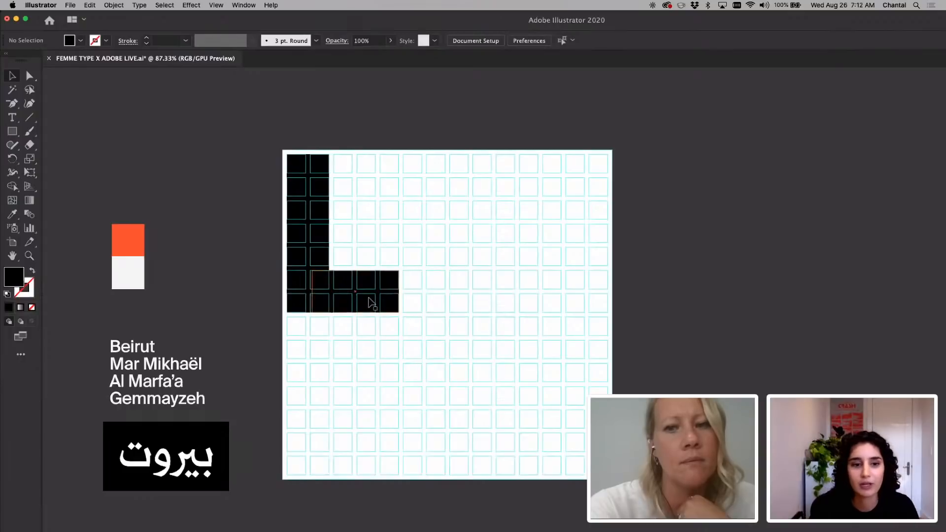
Duplicate the horizontal bar straight above the original, leaving a one-gutter gap between the two bars.
{"action": "left_click_drag", "start_coordinate": [371, 295], "coordinate": [372, 251]}
{"action": "left_click_drag", "start_coordinate": [371, 248], "coordinate": [371, 264]}
{"action": "scroll", "coordinate": [370, 245], "scroll_direction": "up", "scroll_amount": 3}
{"action": "left_click", "coordinate": [489, 232]}
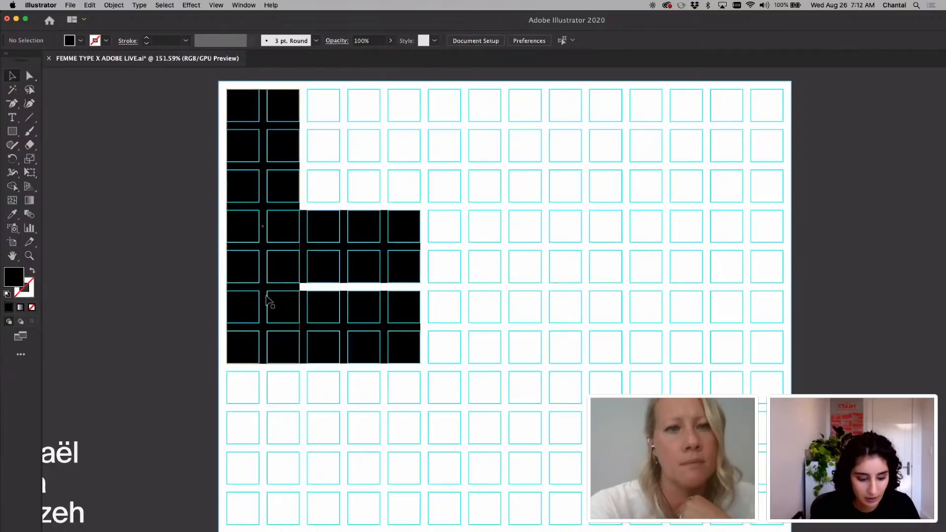
Duplicate the vertical bar at the right ends of the horizontal bars and trim it to four rows high and one column wide.
{"action": "left_click_drag", "start_coordinate": [276, 289], "coordinate": [415, 281]}
{"action": "scroll", "coordinate": [424, 131], "scroll_direction": "up", "scroll_amount": 2}
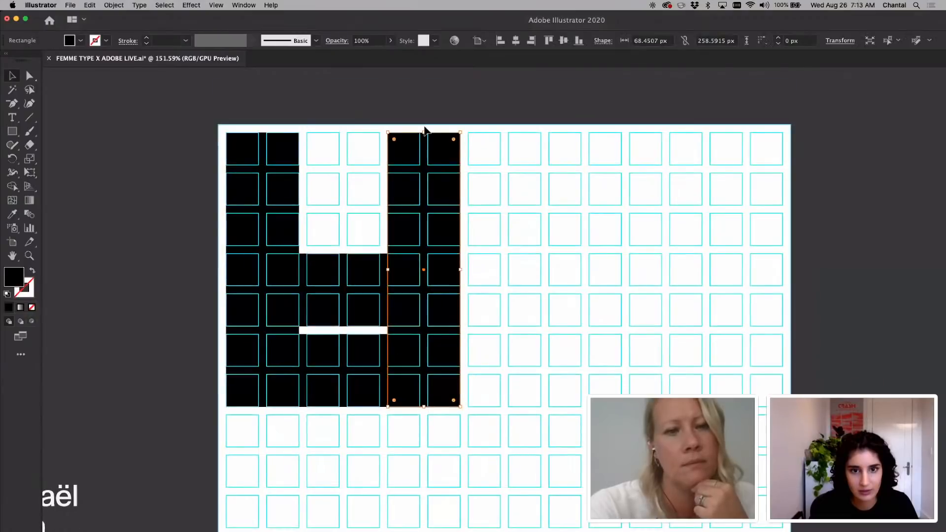
{"action": "left_click_drag", "start_coordinate": [425, 132], "coordinate": [425, 254]}
{"action": "left_click_drag", "start_coordinate": [461, 330], "coordinate": [433, 332]}
{"action": "left_click", "coordinate": [453, 334]}
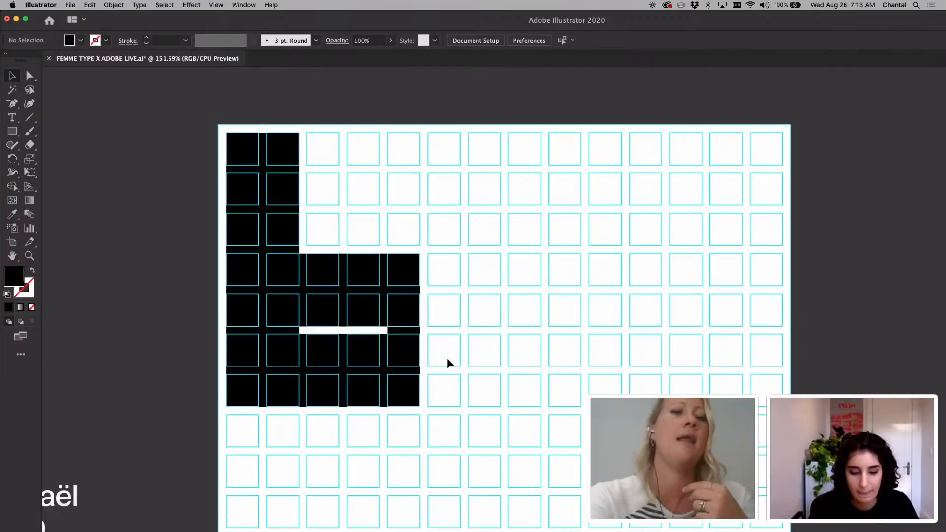
Fit the application window to the screen so that the Layers panel is in view.
{"action": "scroll", "coordinate": [447, 360], "scroll_direction": "down", "scroll_amount": 3}
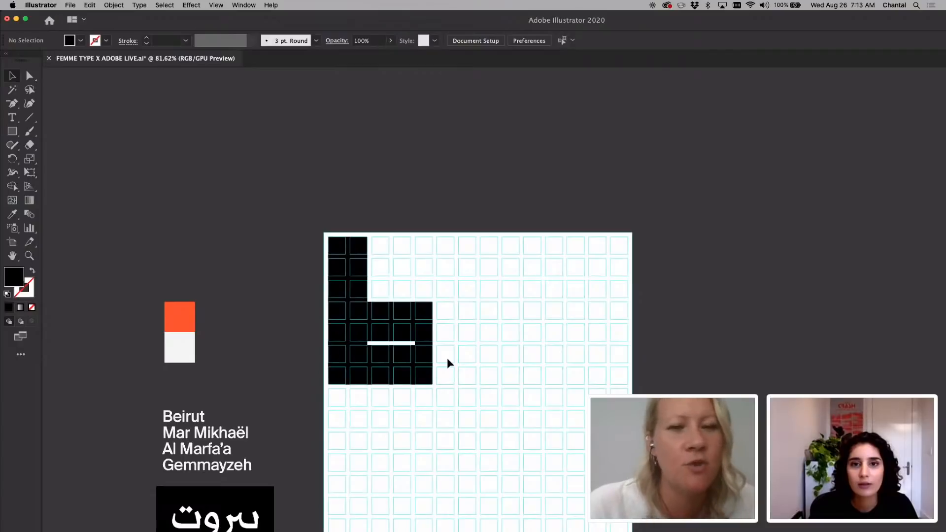
{"action": "scroll", "coordinate": [448, 363], "scroll_direction": "right", "scroll_amount": 3}
{"action": "scroll", "coordinate": [447, 363], "scroll_direction": "down", "scroll_amount": 1}
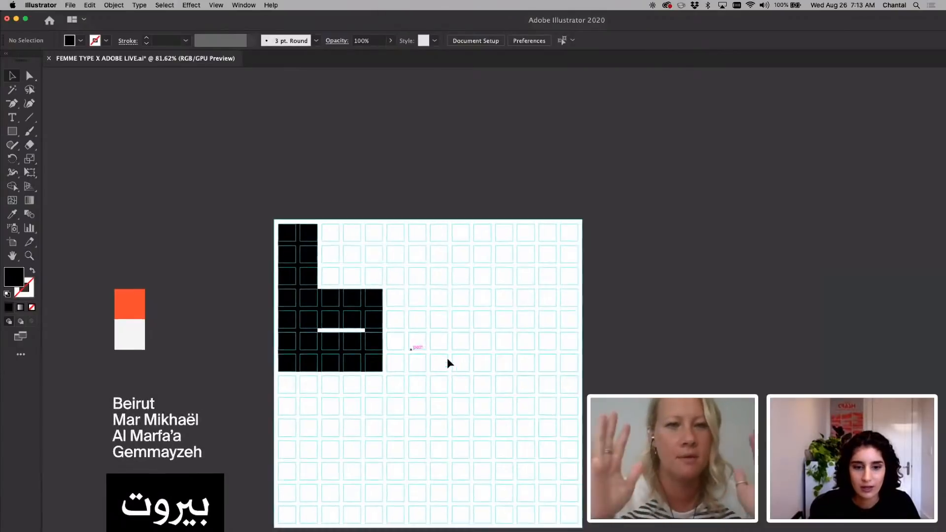
{"action": "scroll", "coordinate": [594, 281], "scroll_direction": "up", "scroll_amount": 1}
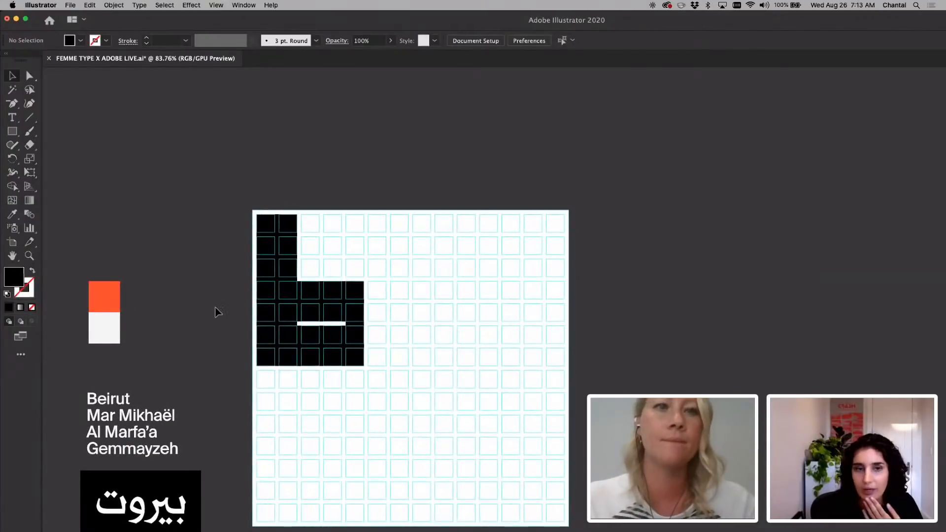
{"action": "left_click", "coordinate": [244, 5]}
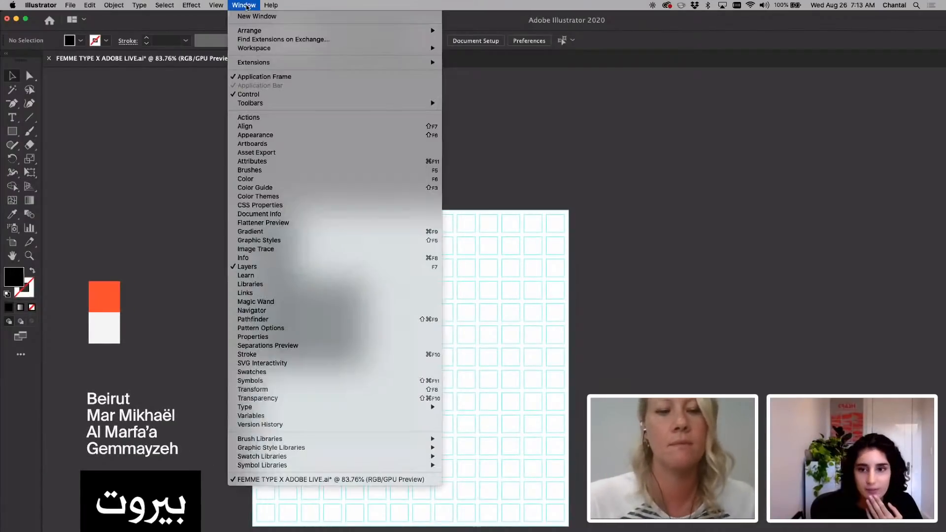
{"action": "left_click", "coordinate": [105, 147]}
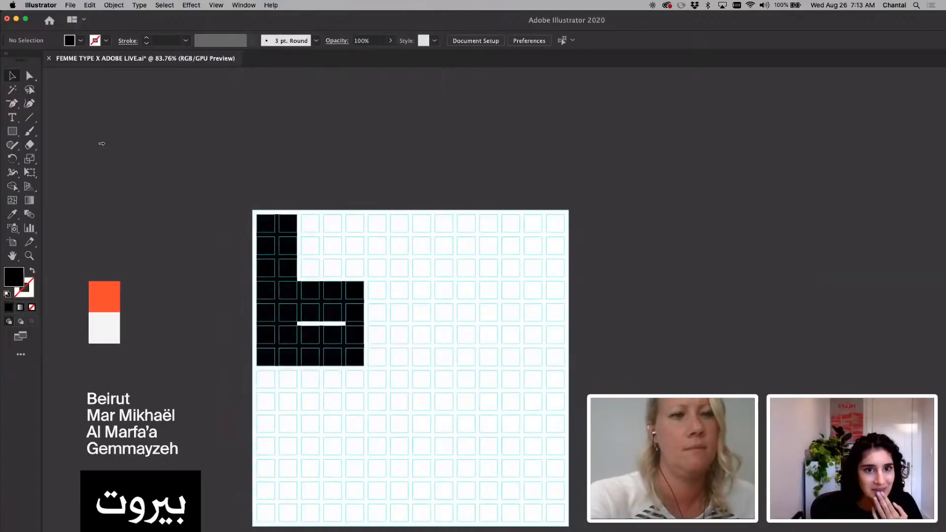
{"action": "left_click_drag", "start_coordinate": [94, 238], "coordinate": [133, 238]}
{"action": "double_click", "coordinate": [236, 26]}
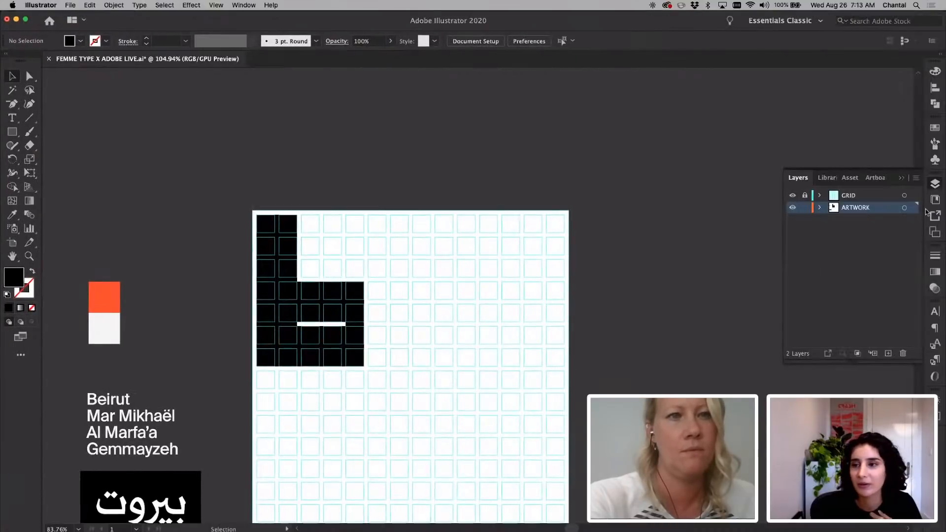
Compare the artwork with the GRID layer hidden and shown, and with the built-in document grid switched on and off.
{"action": "left_click", "coordinate": [792, 195]}
{"action": "left_click", "coordinate": [792, 195]}
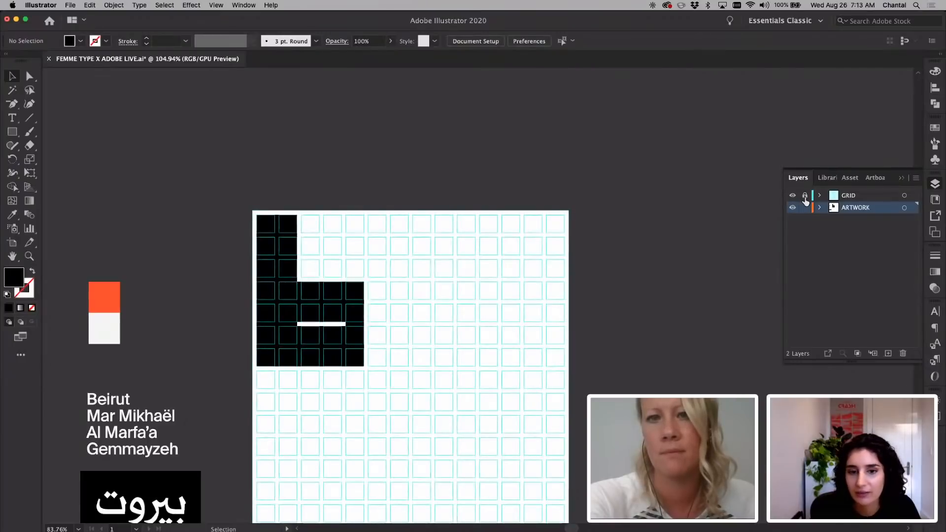
{"action": "key", "text": "a"}
{"action": "key", "text": "super+apostrophe"}
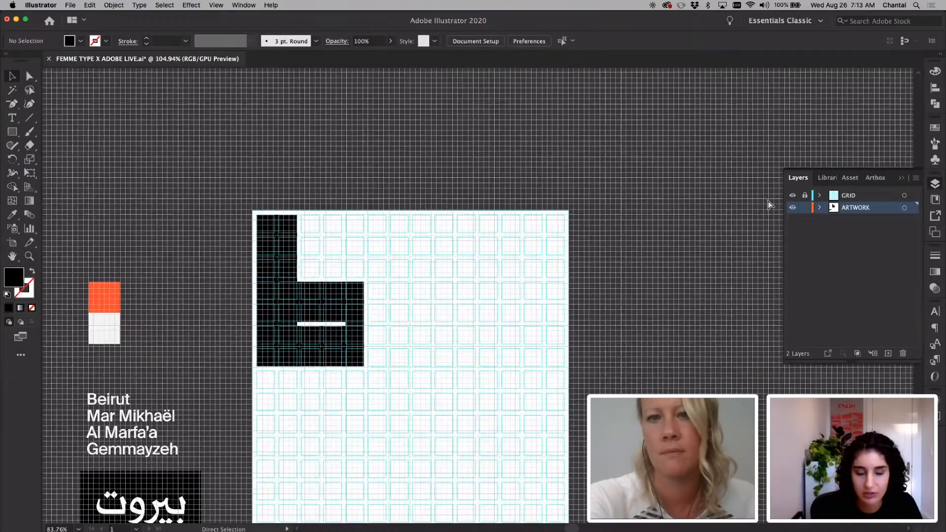
{"action": "key", "text": "super+apostrophe"}
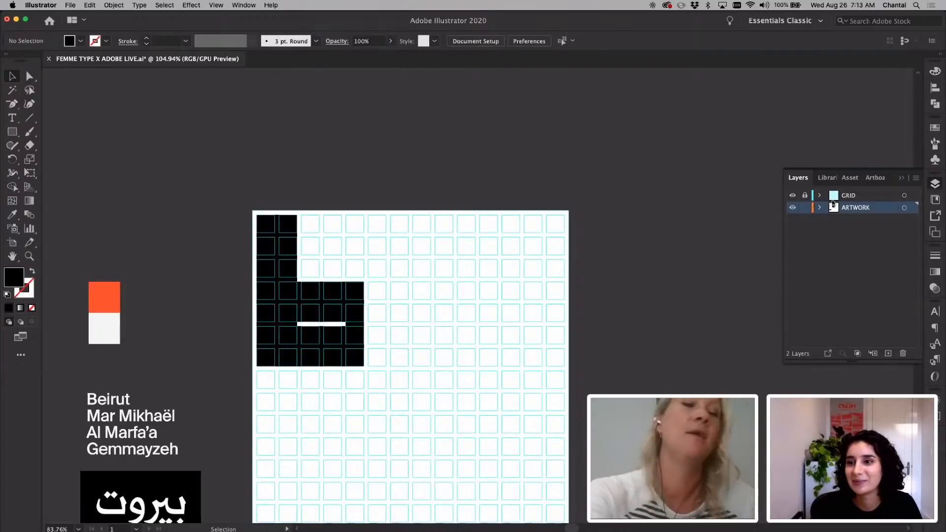
{"action": "left_click", "coordinate": [792, 195]}
{"action": "left_click", "coordinate": [792, 196]}
{"action": "scroll", "coordinate": [427, 303], "scroll_direction": "up", "scroll_amount": 3}
{"action": "scroll", "coordinate": [420, 275], "scroll_direction": "up", "scroll_amount": 3}
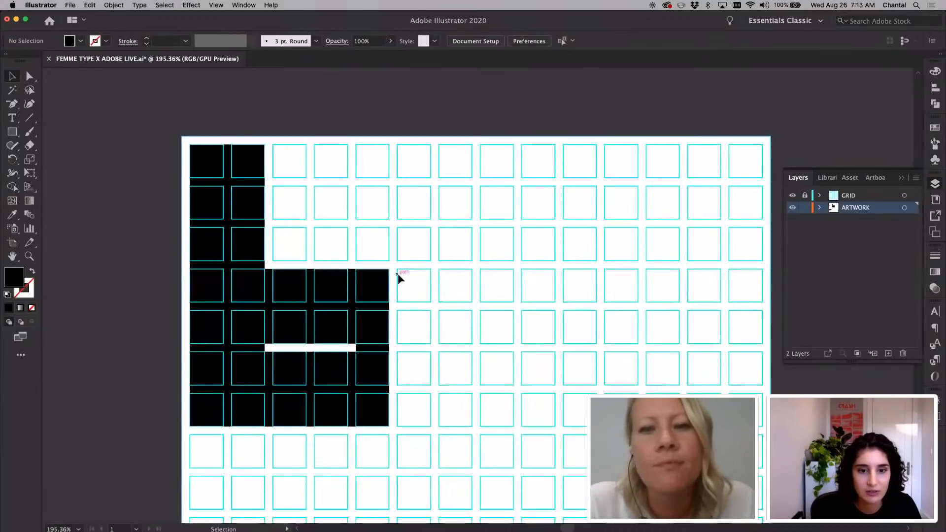
{"action": "left_click", "coordinate": [12, 132]}
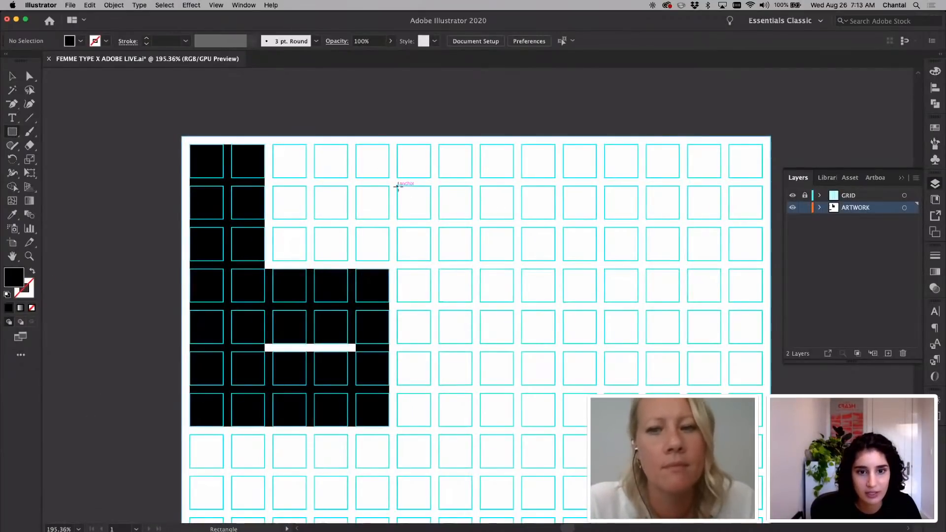
{"action": "left_click_drag", "start_coordinate": [397, 186], "coordinate": [472, 260]}
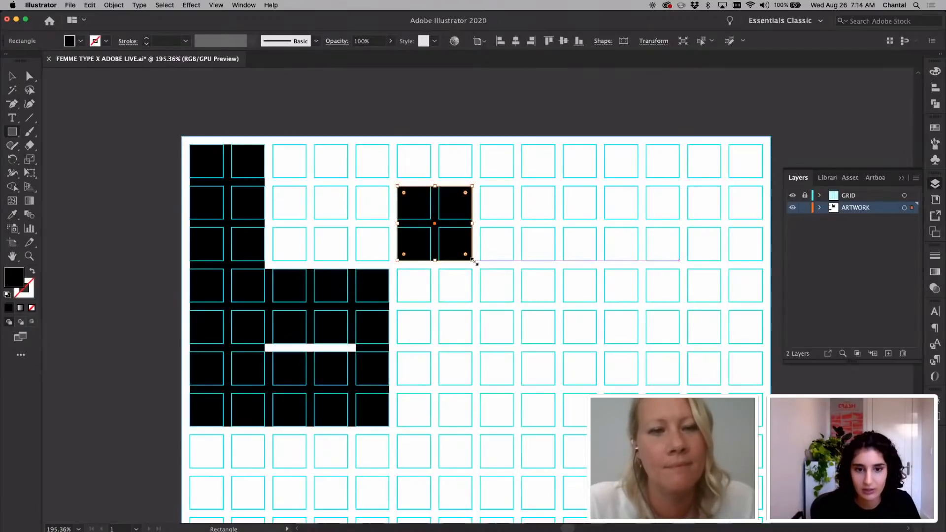
{"action": "key", "text": "Delete"}
{"action": "key", "text": "v"}
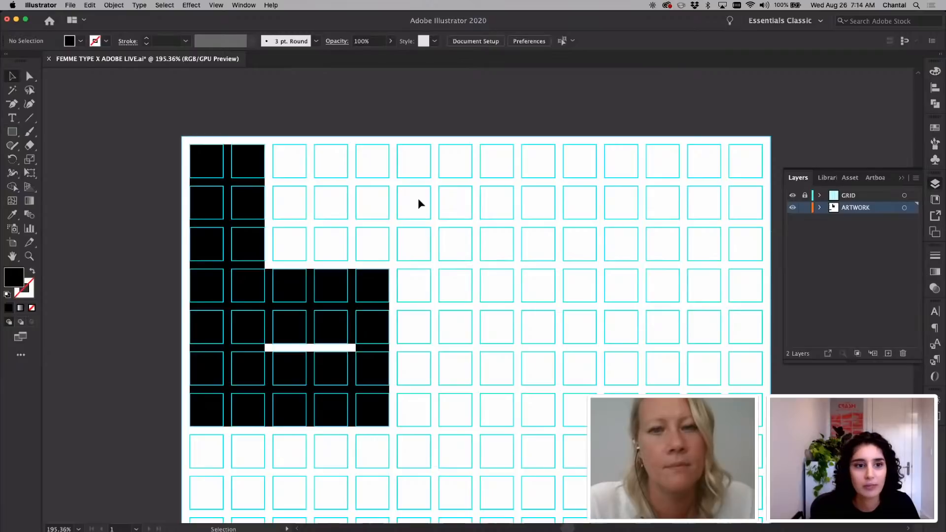
Duplicate the bottom horizontal bar into the top rows beside the vertical stem and resize the copy to two columns by three rows.
{"action": "scroll", "coordinate": [312, 149], "scroll_direction": "up", "scroll_amount": 3}
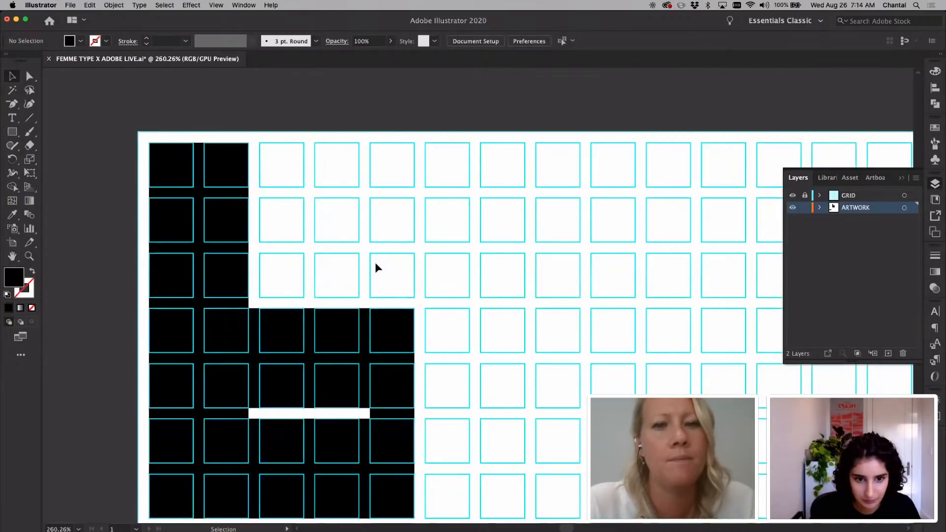
{"action": "scroll", "coordinate": [350, 421], "scroll_direction": "down", "scroll_amount": 5}
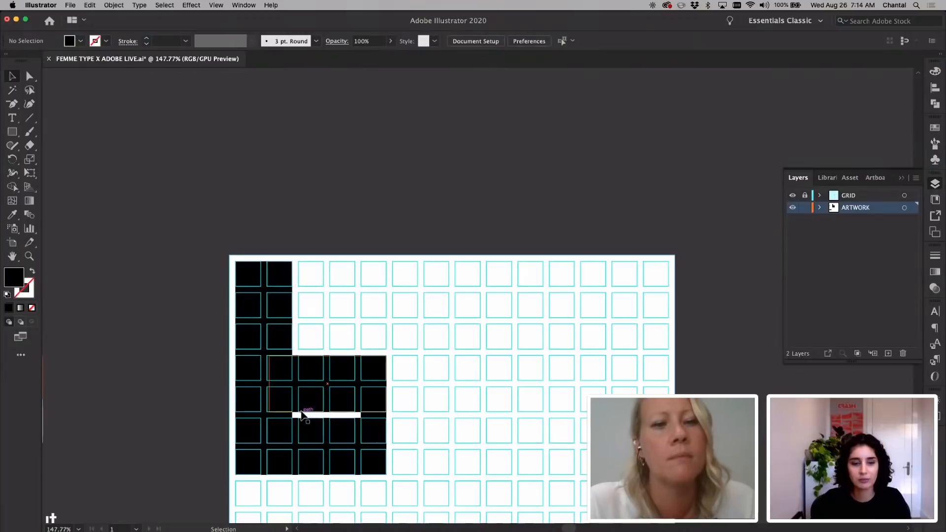
{"action": "left_click_drag", "start_coordinate": [323, 461], "coordinate": [353, 304]}
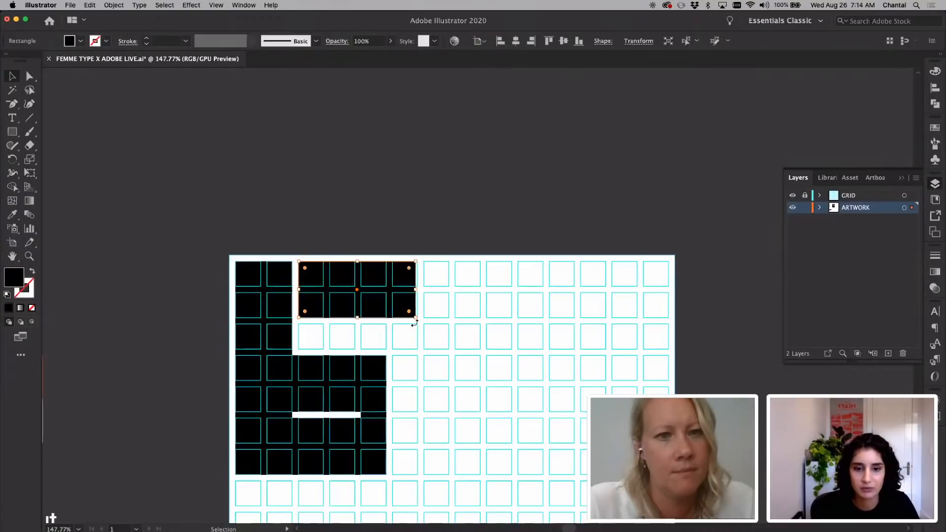
{"action": "left_click_drag", "start_coordinate": [416, 318], "coordinate": [355, 349]}
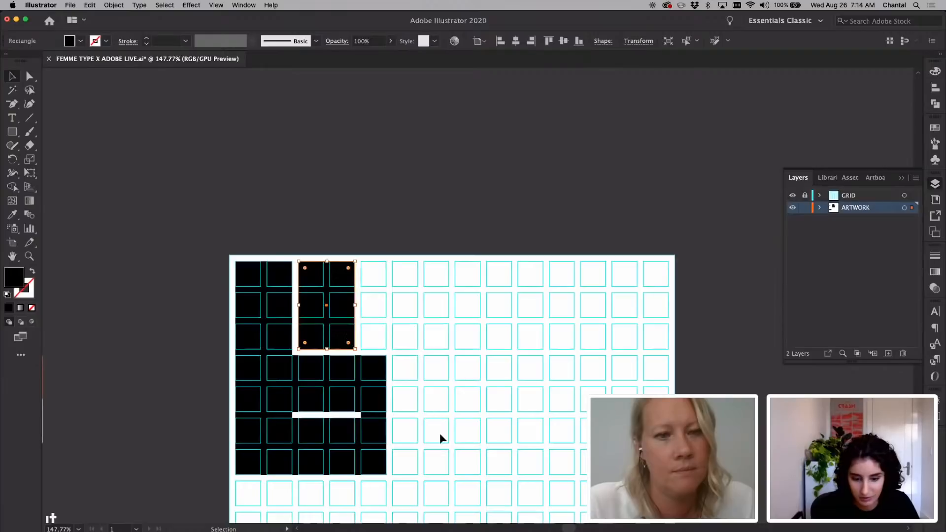
Move the stem and its connected bars down one row, and stretch the stem's upper end back to the first row.
{"action": "left_click", "coordinate": [253, 376]}
{"action": "left_click_drag", "start_coordinate": [264, 394], "coordinate": [263, 417]}
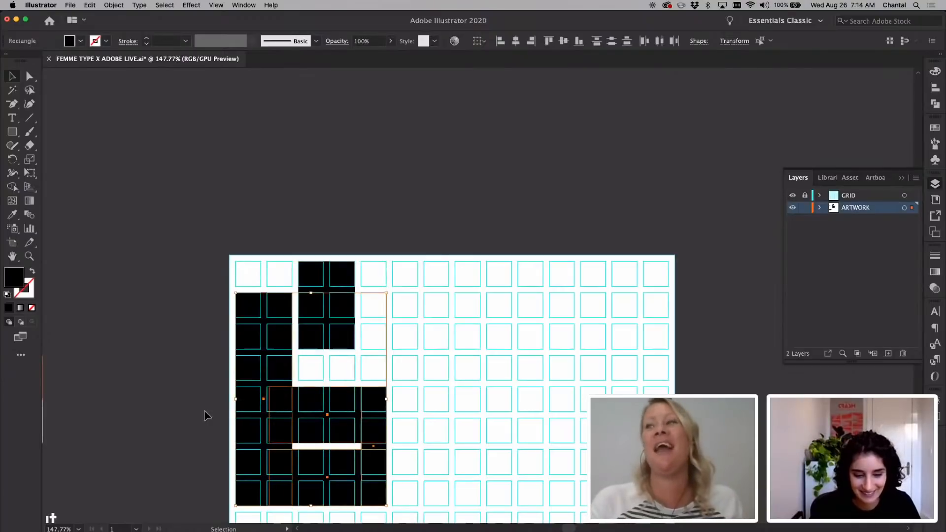
{"action": "left_click", "coordinate": [206, 415]}
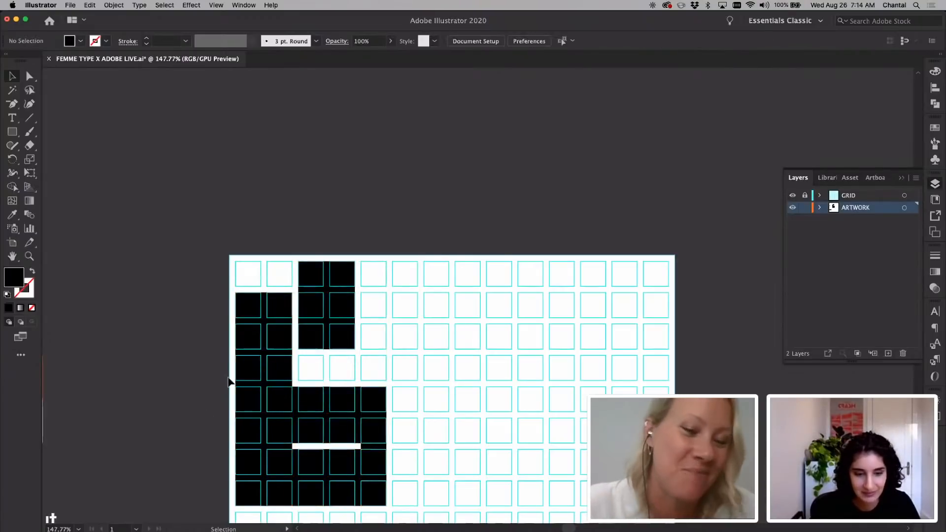
{"action": "left_click", "coordinate": [268, 332]}
{"action": "left_click_drag", "start_coordinate": [264, 293], "coordinate": [265, 261]}
{"action": "left_click", "coordinate": [281, 232]}
Stretch the short bar beside the stem down one row to make it four rows high, and keep it selected.
{"action": "scroll", "coordinate": [281, 229], "scroll_direction": "down", "scroll_amount": 5}
{"action": "scroll", "coordinate": [281, 229], "scroll_direction": "right", "scroll_amount": 2}
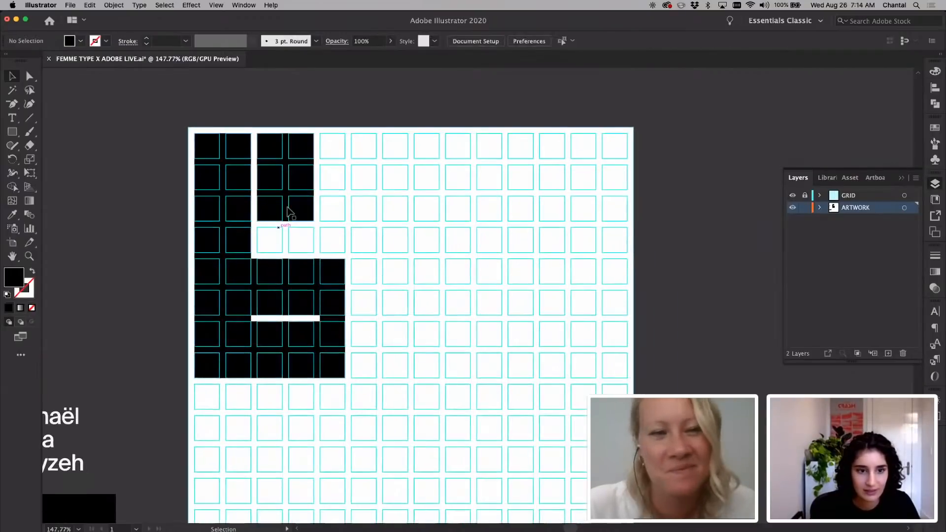
{"action": "left_click", "coordinate": [286, 219]}
{"action": "left_click_drag", "start_coordinate": [288, 221], "coordinate": [287, 252]}
{"action": "left_click", "coordinate": [362, 230]}
{"action": "left_click", "coordinate": [284, 216]}
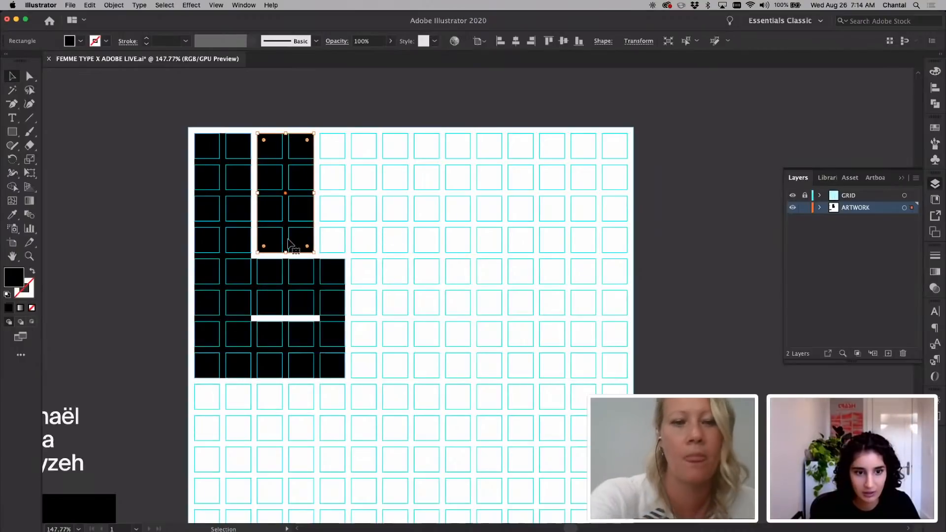
Duplicate a horizontal bar into the first two rows beside the short upright and stretch it through column eleven.
{"action": "left_click_drag", "start_coordinate": [286, 286], "coordinate": [347, 157]}
{"action": "key", "text": "super+shift+a"}
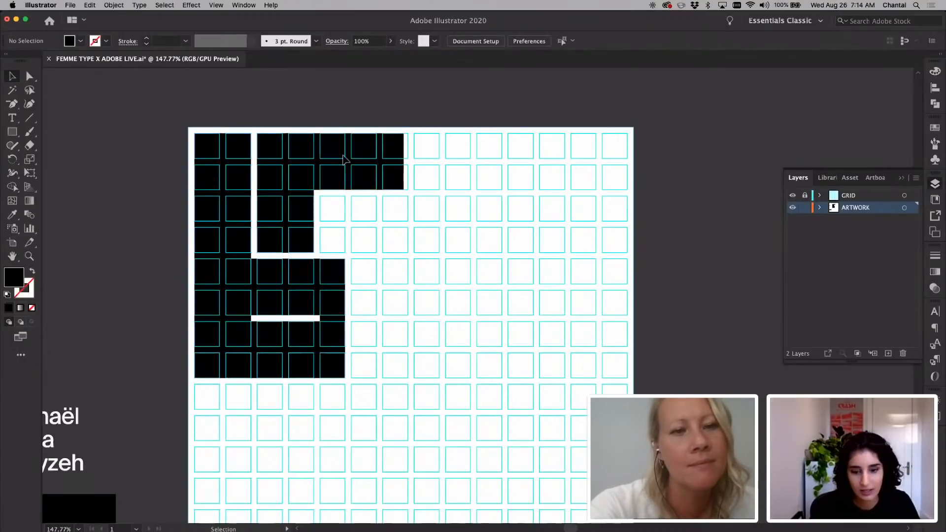
{"action": "left_click", "coordinate": [377, 162]}
{"action": "left_click_drag", "start_coordinate": [403, 162], "coordinate": [534, 162]}
{"action": "left_click", "coordinate": [503, 219]}
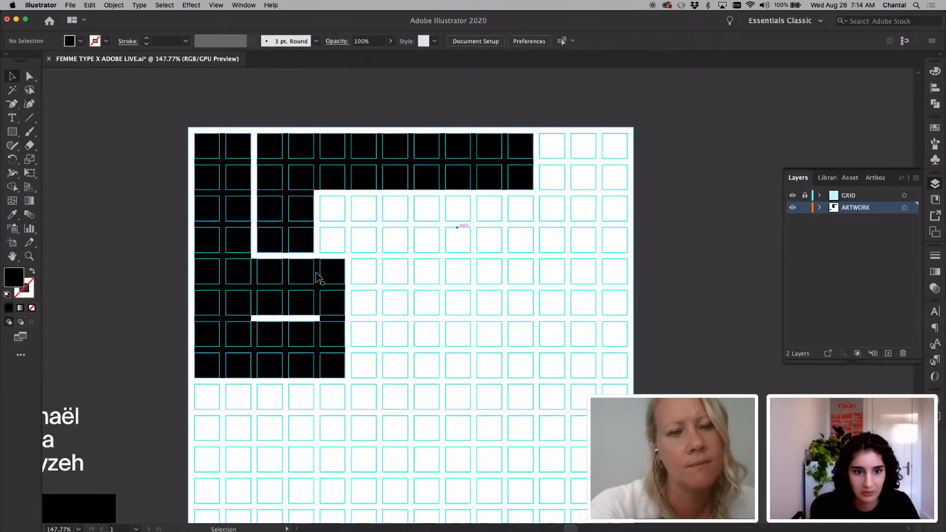
Add a one-row-high bar in the third row through column eleven, and check the lettering with the GRID layer hidden and shown.
{"action": "left_click_drag", "start_coordinate": [368, 155], "coordinate": [410, 196]}
{"action": "left_click", "coordinate": [408, 280]}
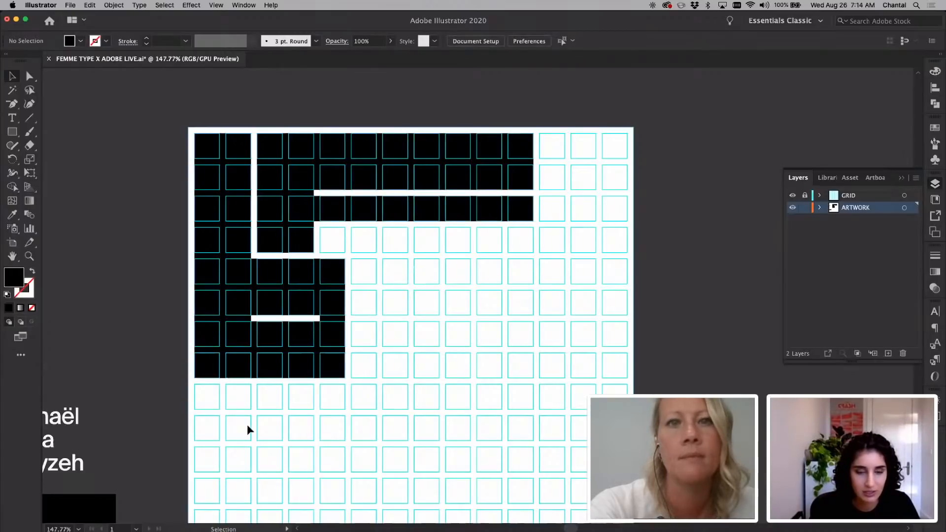
{"action": "left_click", "coordinate": [792, 196]}
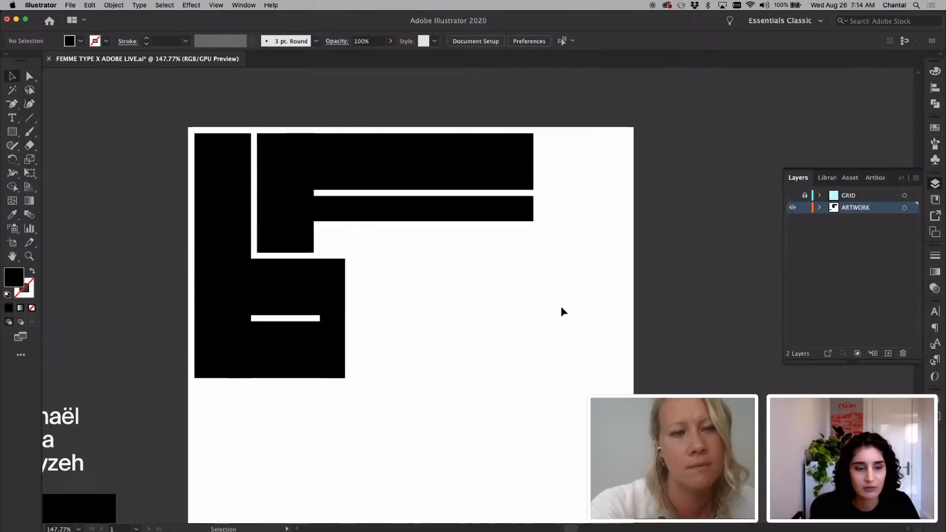
{"action": "left_click", "coordinate": [792, 196]}
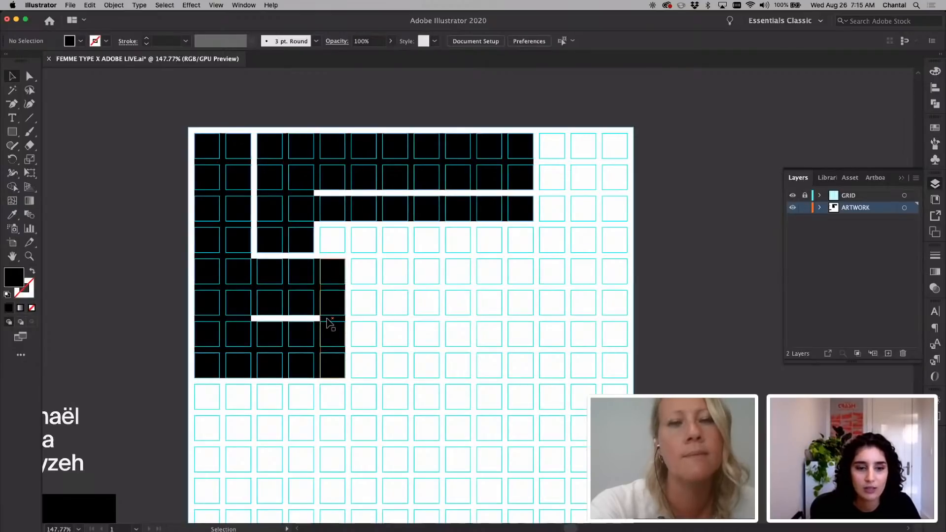
Duplicate the thin bar into the fourth row, and join the upper two bars with a two-column upright spanning rows one to three.
{"action": "left_click_drag", "start_coordinate": [349, 217], "coordinate": [352, 251]}
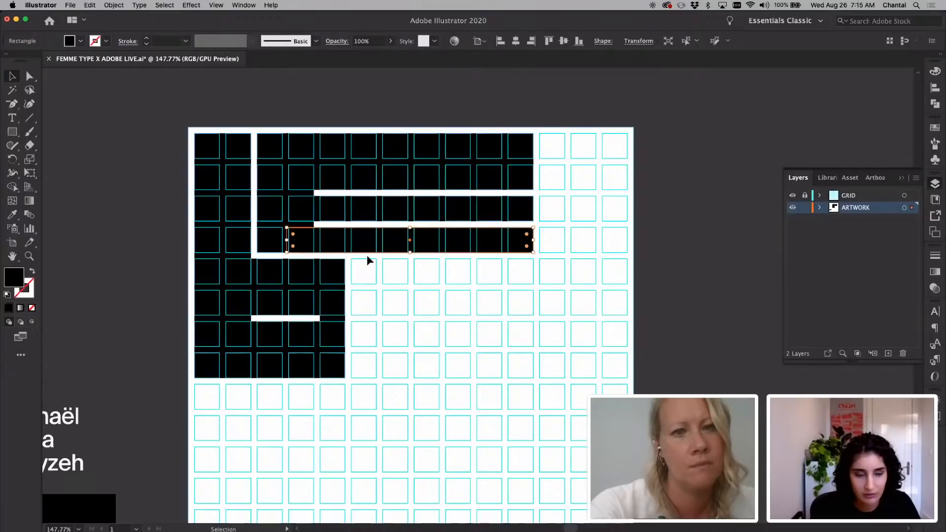
{"action": "left_click", "coordinate": [367, 255]}
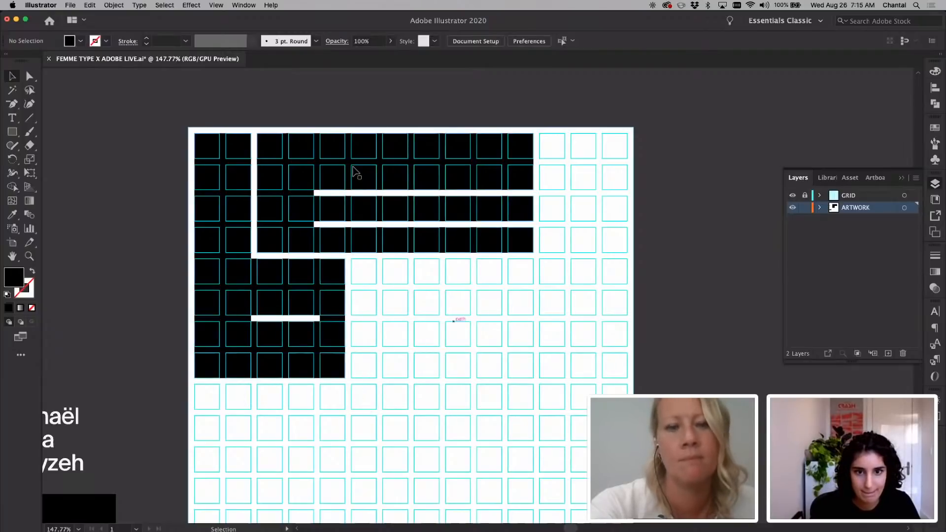
{"action": "left_click_drag", "start_coordinate": [290, 203], "coordinate": [505, 197]}
{"action": "left_click_drag", "start_coordinate": [505, 252], "coordinate": [505, 221]}
{"action": "left_click", "coordinate": [596, 207]}
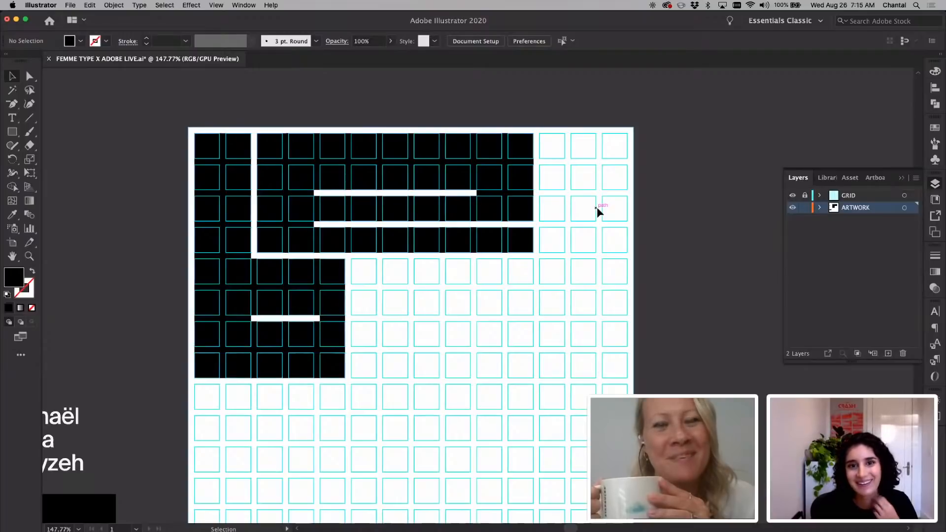
Move the long stem and its bars down one row, and enlarge the fourth-row bar to two rows high starting at column three.
{"action": "left_click_drag", "start_coordinate": [361, 397], "coordinate": [249, 320]}
{"action": "left_click_drag", "start_coordinate": [418, 258], "coordinate": [410, 283]}
{"action": "left_click_drag", "start_coordinate": [287, 255], "coordinate": [257, 255]}
Stretch the long stem's upper end back to the first row.
{"action": "left_click", "coordinate": [226, 181]}
{"action": "left_click_drag", "start_coordinate": [223, 165], "coordinate": [223, 133]}
{"action": "left_click", "coordinate": [222, 112]}
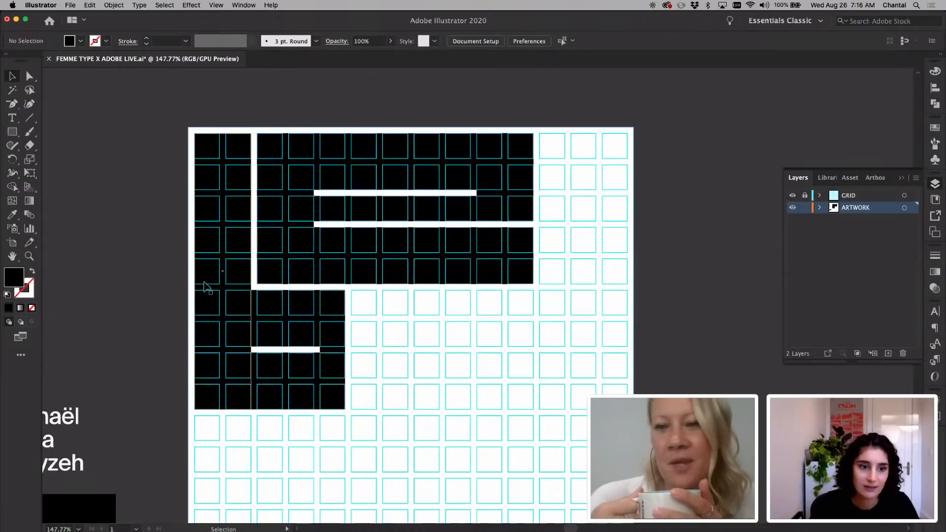
Duplicate the long stem into the last two columns and shorten its upper end so it starts in the third row.
{"action": "left_click_drag", "start_coordinate": [223, 270], "coordinate": [587, 256]}
{"action": "left_click_drag", "start_coordinate": [598, 132], "coordinate": [596, 197]}
{"action": "left_click", "coordinate": [680, 177]}
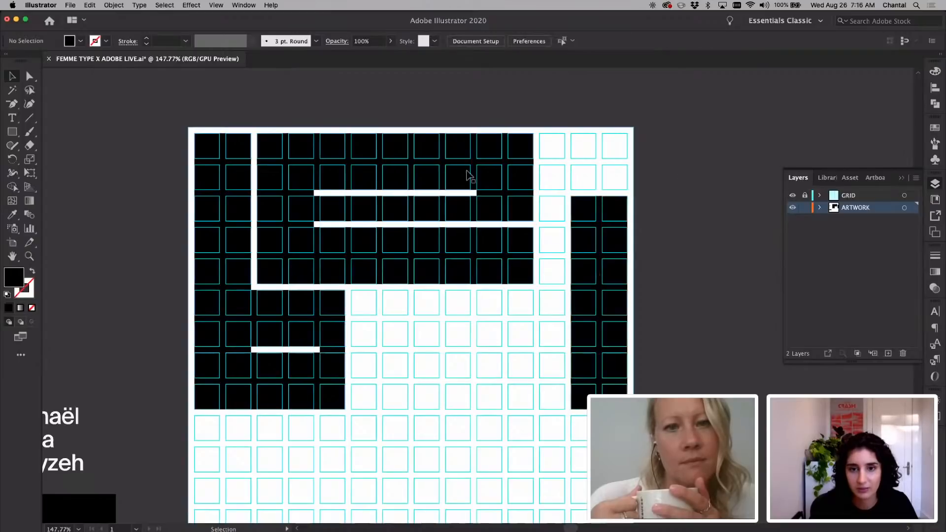
Duplicate the two-row top bar above the new stem and shrink the copy to a two-by-two-module square.
{"action": "left_click_drag", "start_coordinate": [405, 183], "coordinate": [616, 182]}
{"action": "left_click_drag", "start_coordinate": [621, 183], "coordinate": [625, 183]}
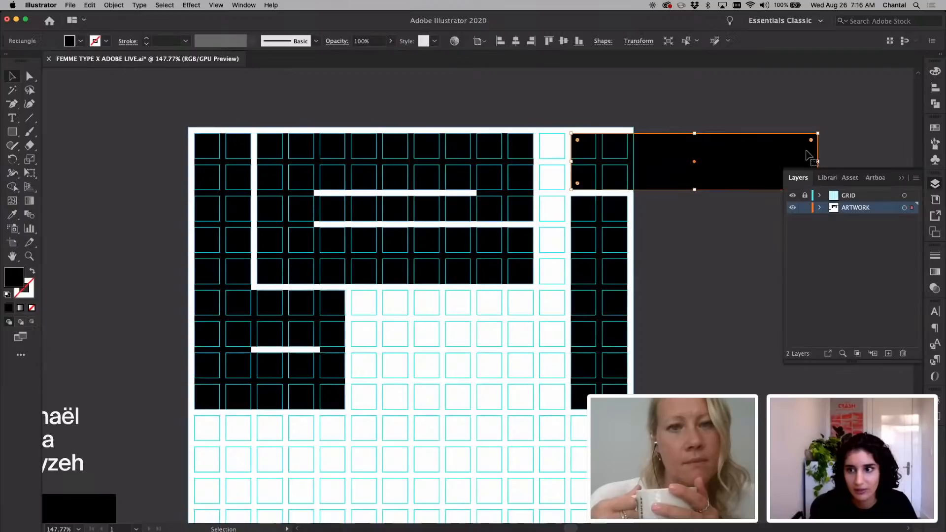
{"action": "left_click_drag", "start_coordinate": [817, 162], "coordinate": [628, 163]}
{"action": "left_click", "coordinate": [660, 155]}
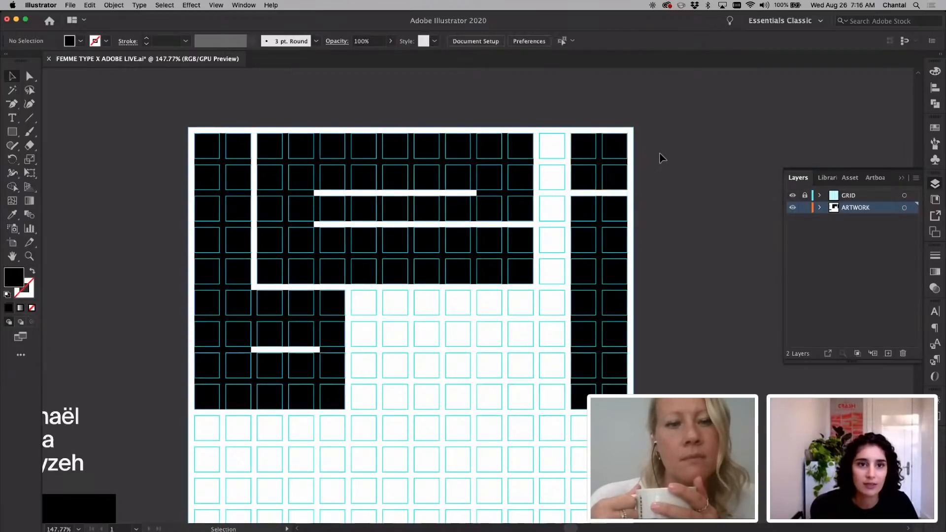
Extend the middle letter's right ends by one column through column twelve, and check the artwork with the GRID layer hidden and shown.
{"action": "key", "text": "a"}
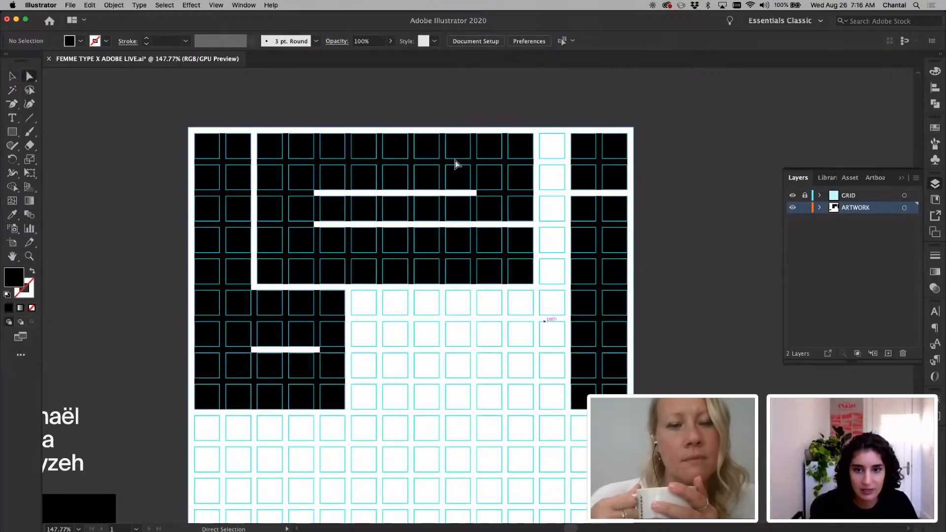
{"action": "left_click_drag", "start_coordinate": [449, 129], "coordinate": [541, 227]}
{"action": "left_click_drag", "start_coordinate": [533, 133], "coordinate": [565, 138]}
{"action": "left_click", "coordinate": [507, 337]}
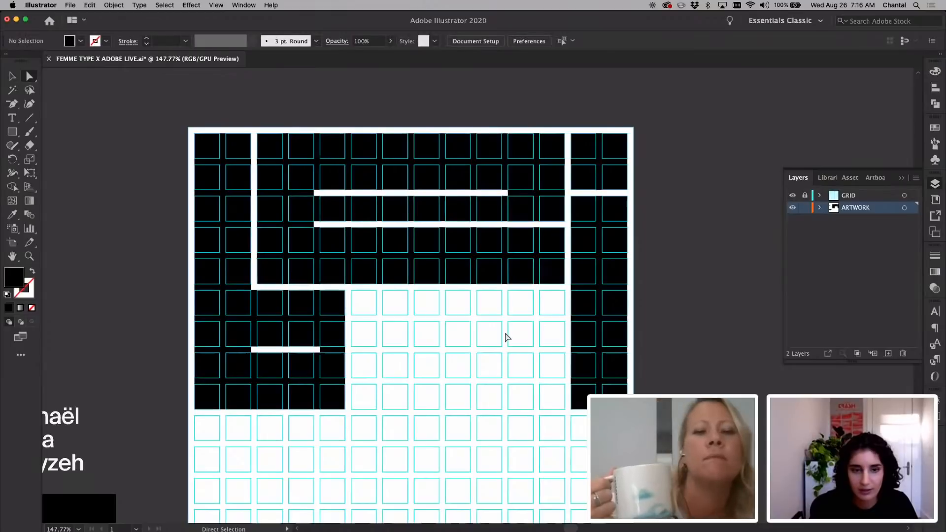
{"action": "left_click", "coordinate": [791, 196]}
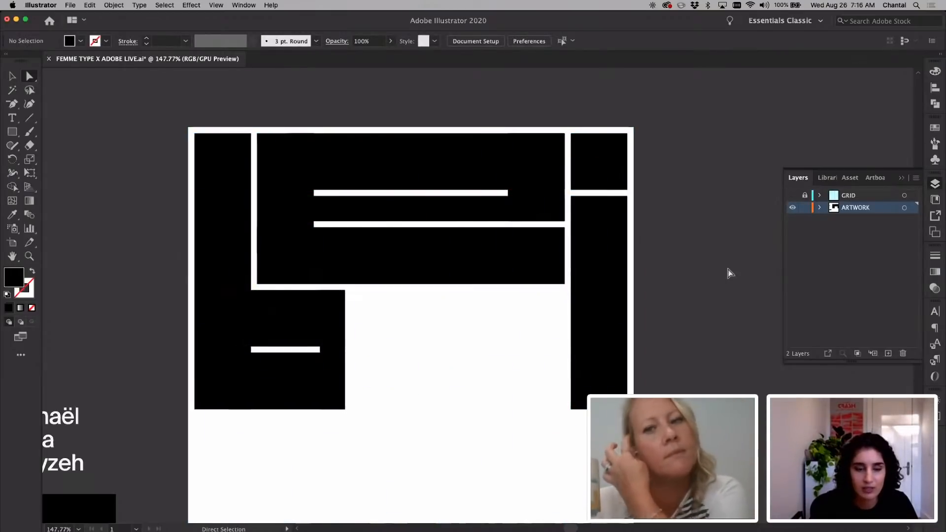
{"action": "left_click", "coordinate": [791, 196]}
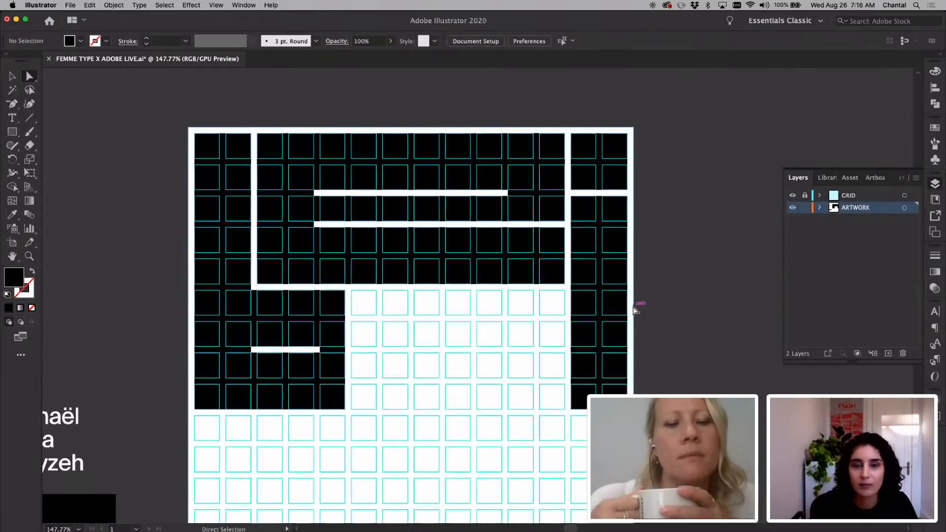
Duplicate the two-row bar into rows ten and eleven at the artboard's left margin and widen it to five columns.
{"action": "scroll", "coordinate": [396, 435], "scroll_direction": "down", "scroll_amount": 2}
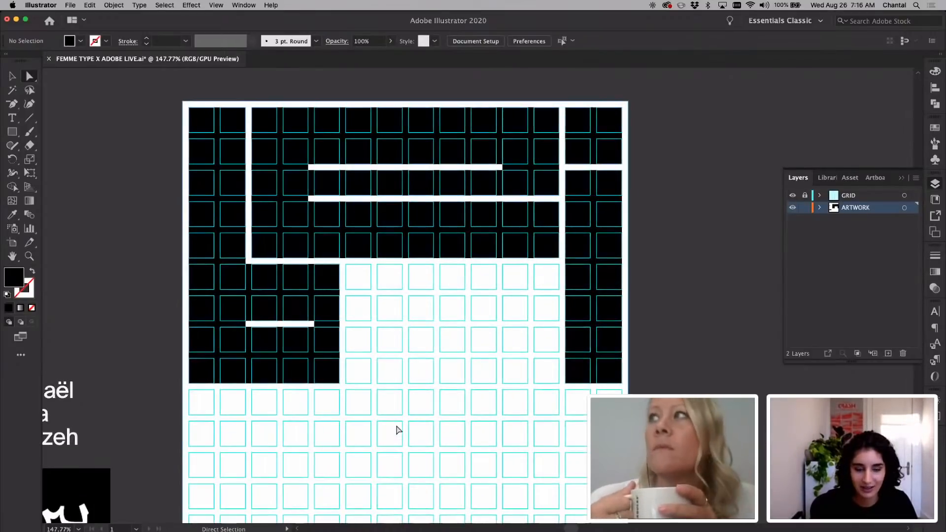
{"action": "scroll", "coordinate": [367, 339], "scroll_direction": "down", "scroll_amount": 3}
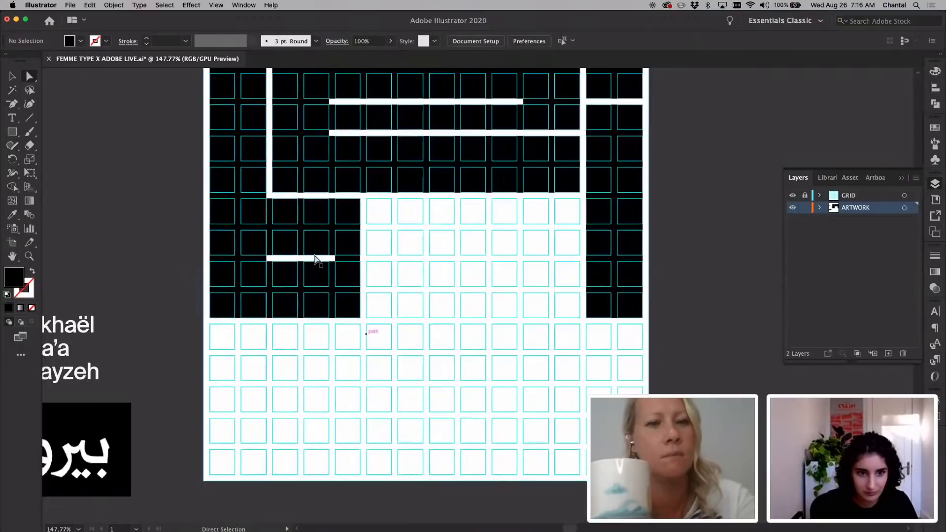
{"action": "left_click_drag", "start_coordinate": [300, 227], "coordinate": [266, 355]}
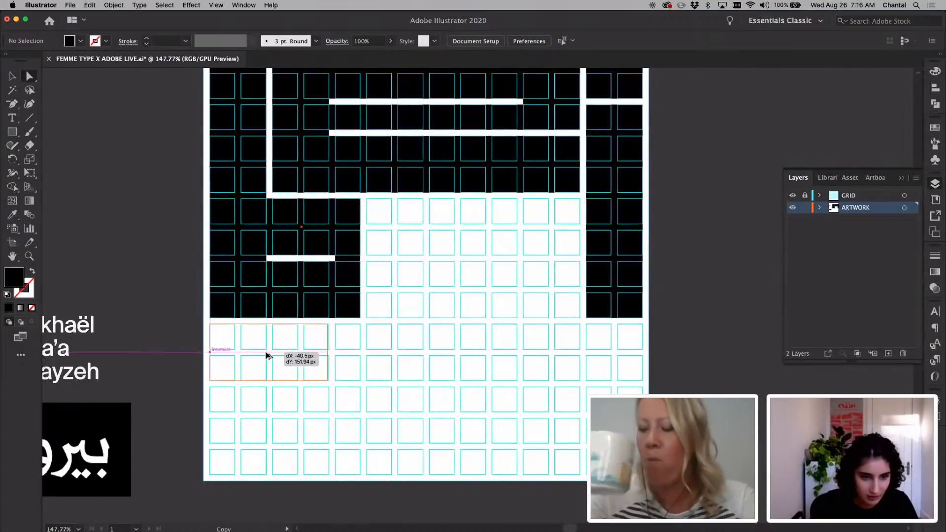
{"action": "left_click_drag", "start_coordinate": [266, 356], "coordinate": [268, 355]}
{"action": "key", "text": "v"}
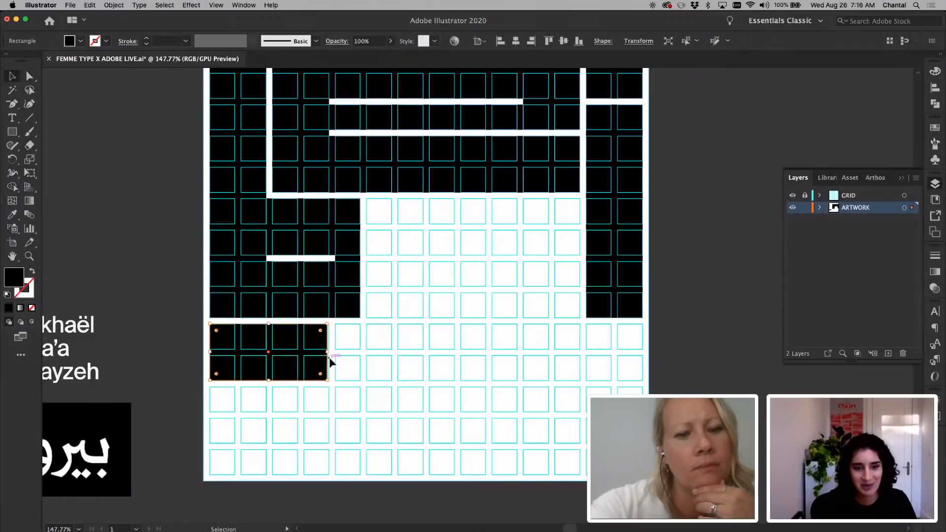
{"action": "left_click_drag", "start_coordinate": [327, 352], "coordinate": [364, 350]}
{"action": "left_click", "coordinate": [363, 349]}
{"action": "scroll", "coordinate": [363, 350], "scroll_direction": "left", "scroll_amount": 3}
{"action": "scroll", "coordinate": [364, 350], "scroll_direction": "down", "scroll_amount": 2}
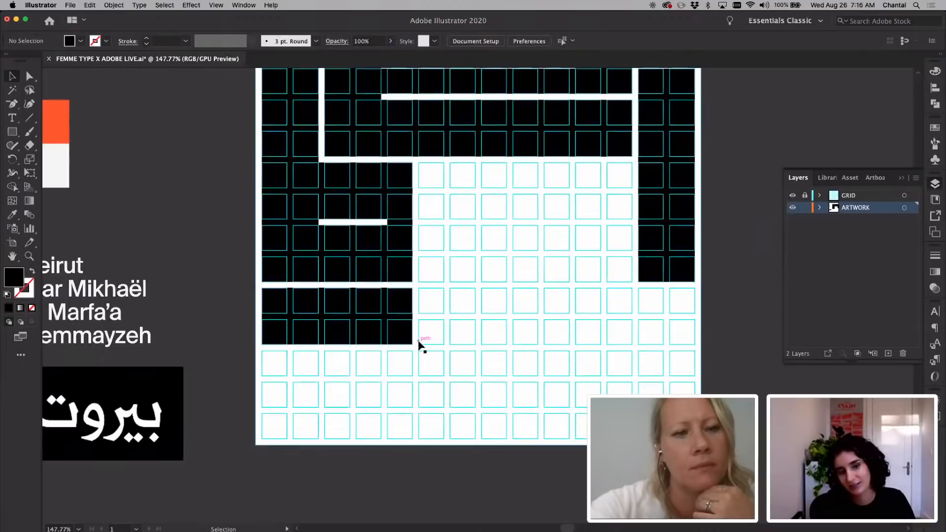
Draw a two-column rectangle down the first two columns, from the lower bar's upper edge to the last row.
{"action": "left_click", "coordinate": [357, 320]}
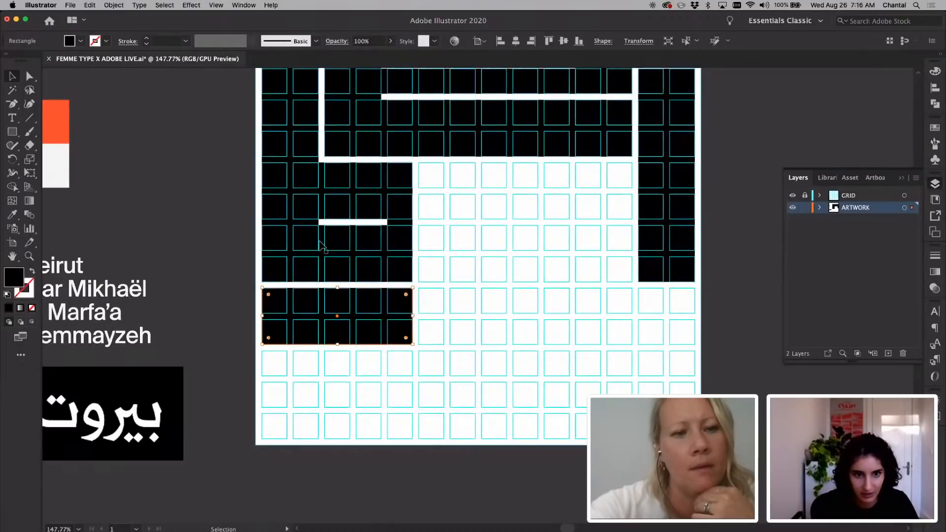
{"action": "scroll", "coordinate": [403, 219], "scroll_direction": "up", "scroll_amount": 3}
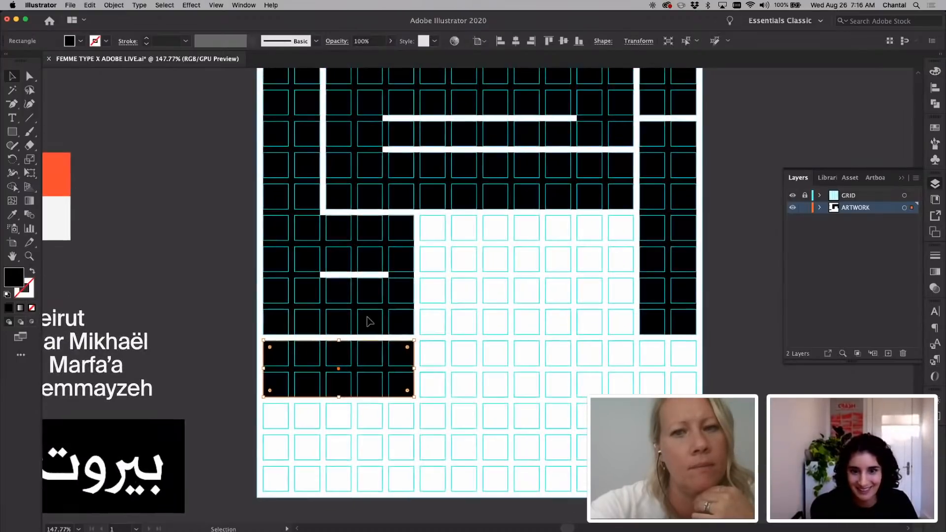
{"action": "left_click", "coordinate": [297, 272]}
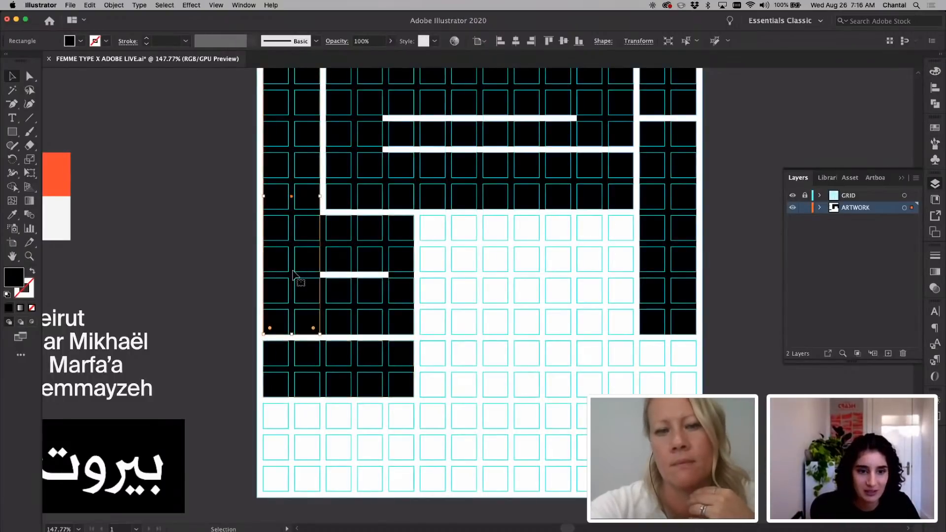
{"action": "scroll", "coordinate": [297, 272], "scroll_direction": "down", "scroll_amount": 5}
{"action": "scroll", "coordinate": [305, 361], "scroll_direction": "up", "scroll_amount": 3}
{"action": "key", "text": "m"}
{"action": "scroll", "coordinate": [333, 314], "scroll_direction": "up", "scroll_amount": 3}
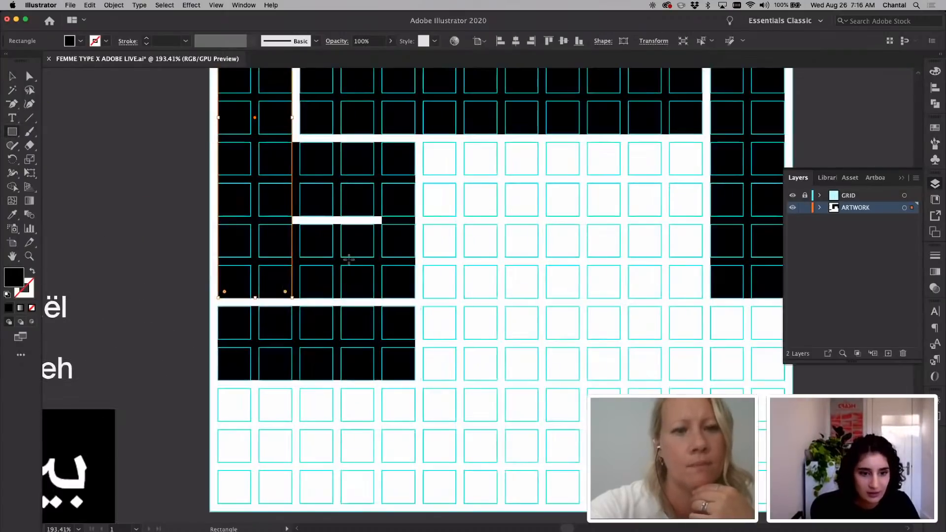
{"action": "mouse_move", "coordinate": [226, 279]}
{"action": "left_mouse_down"}
{"action": "mouse_move", "coordinate": [237, 284]}
{"action": "mouse_move", "coordinate": [300, 475]}
{"action": "left_mouse_up"}
{"action": "key", "text": "v"}
{"action": "left_click", "coordinate": [409, 393]}
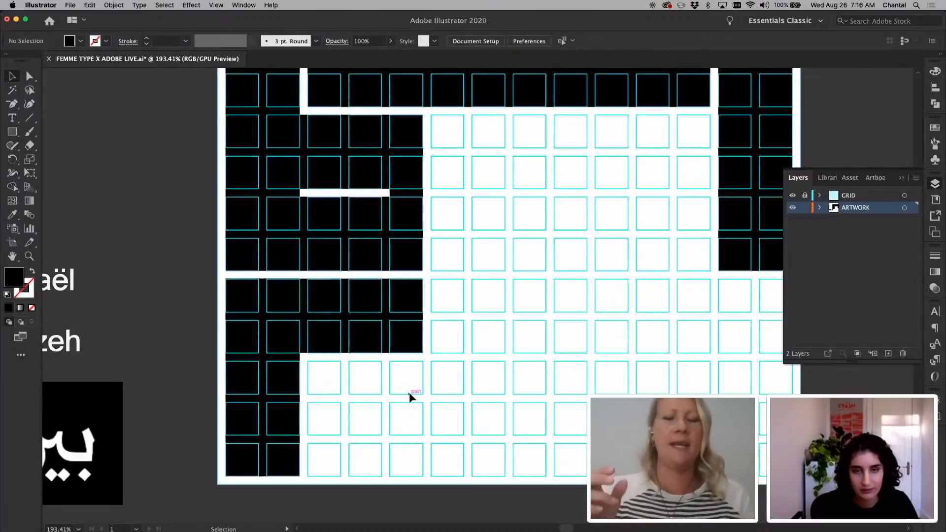
Draw a one-row-high bar in row twelve, from column five back to the lower stem.
{"action": "left_click", "coordinate": [11, 133]}
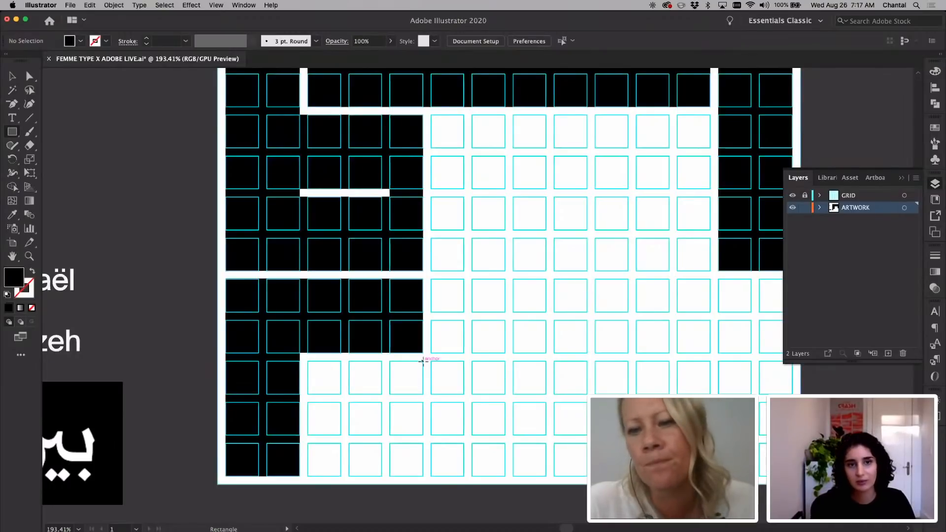
{"action": "left_click_drag", "start_coordinate": [423, 361], "coordinate": [333, 394]}
{"action": "key", "text": "v"}
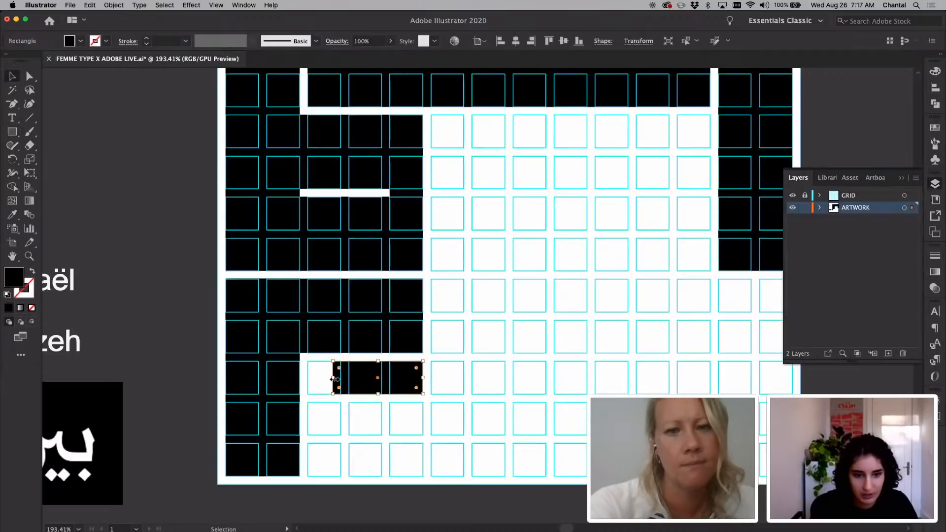
{"action": "left_click_drag", "start_coordinate": [264, 377], "coordinate": [255, 377]}
{"action": "left_click", "coordinate": [496, 361]}
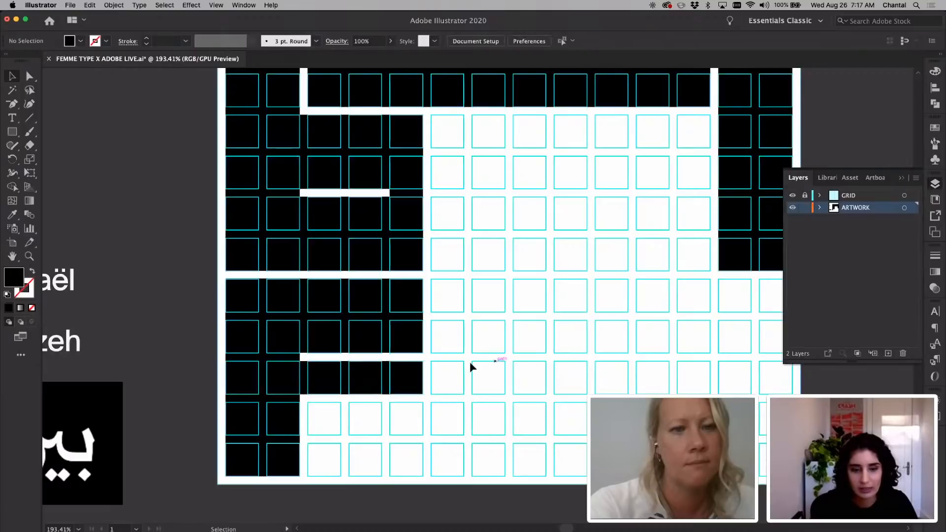
Duplicate the lower stem into columns five and six and shorten it to three rows, closing the ends of both bars.
{"action": "left_click_drag", "start_coordinate": [272, 424], "coordinate": [430, 406]}
{"action": "left_click_drag", "start_coordinate": [428, 473], "coordinate": [428, 394]}
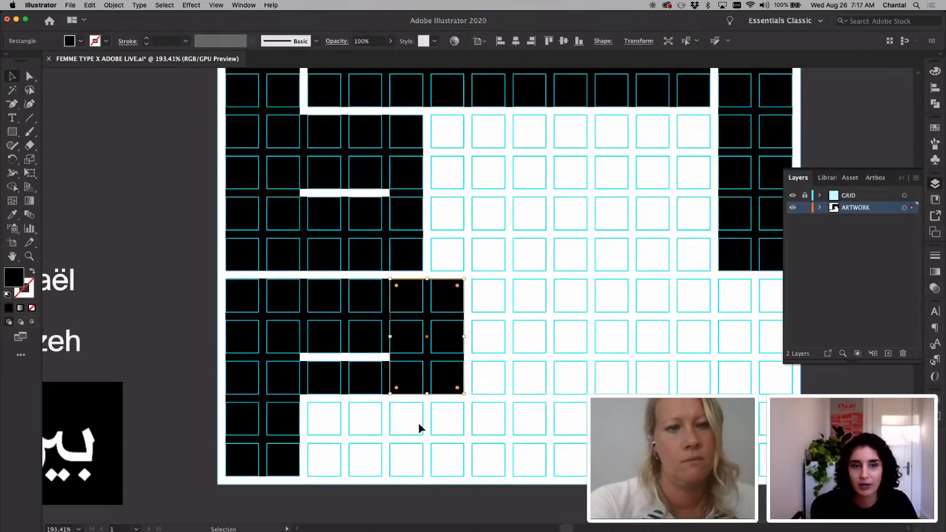
{"action": "left_click", "coordinate": [419, 424]}
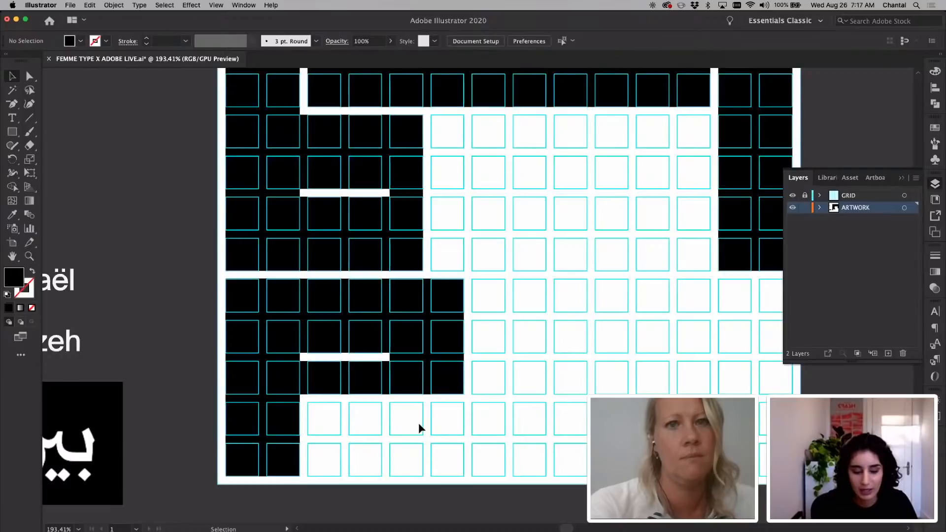
Duplicate the lower stem into columns three and four and shorten its upper end so it hangs from the row-twelve bar.
{"action": "left_click_drag", "start_coordinate": [263, 431], "coordinate": [344, 432]}
{"action": "left_click_drag", "start_coordinate": [346, 279], "coordinate": [345, 372]}
{"action": "right_click", "coordinate": [405, 410]}
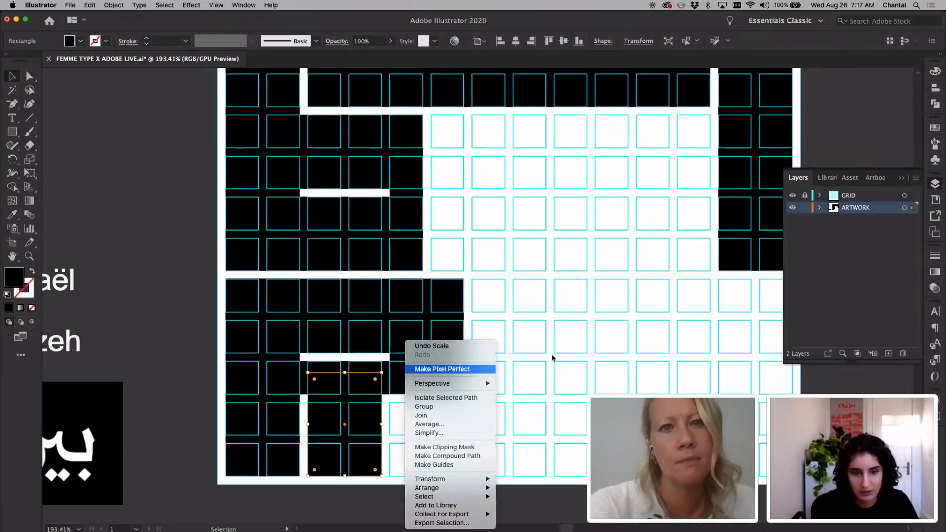
{"action": "left_click", "coordinate": [556, 350]}
{"action": "left_click", "coordinate": [539, 347]}
Duplicate the two-row lower bar into the last two rows from column three and shorten it to end at column six.
{"action": "left_click", "coordinate": [435, 313]}
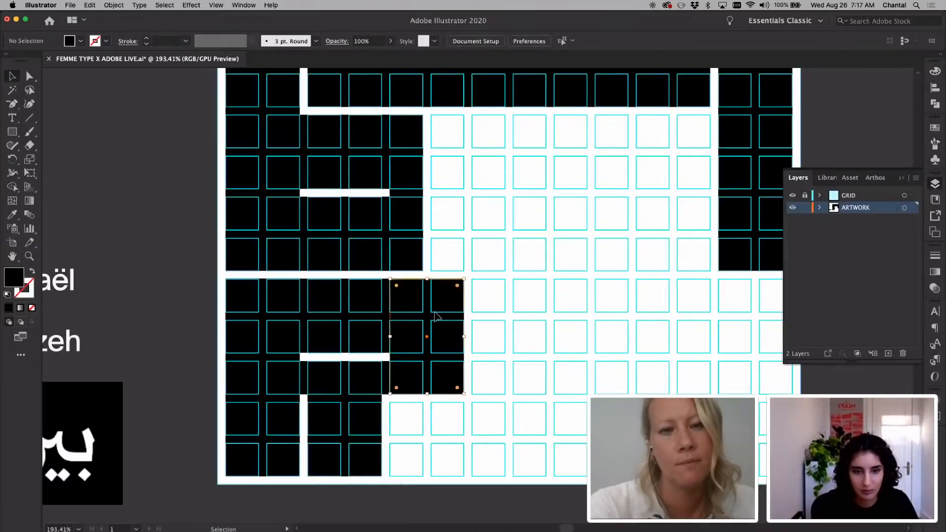
{"action": "left_click", "coordinate": [367, 321]}
{"action": "left_click_drag", "start_coordinate": [368, 321], "coordinate": [420, 433]}
{"action": "left_click_drag", "start_coordinate": [505, 440], "coordinate": [464, 439]}
{"action": "left_click", "coordinate": [489, 435]}
{"action": "scroll", "coordinate": [405, 398], "scroll_direction": "up", "scroll_amount": 3}
{"action": "left_click_drag", "start_coordinate": [399, 432], "coordinate": [400, 433]}
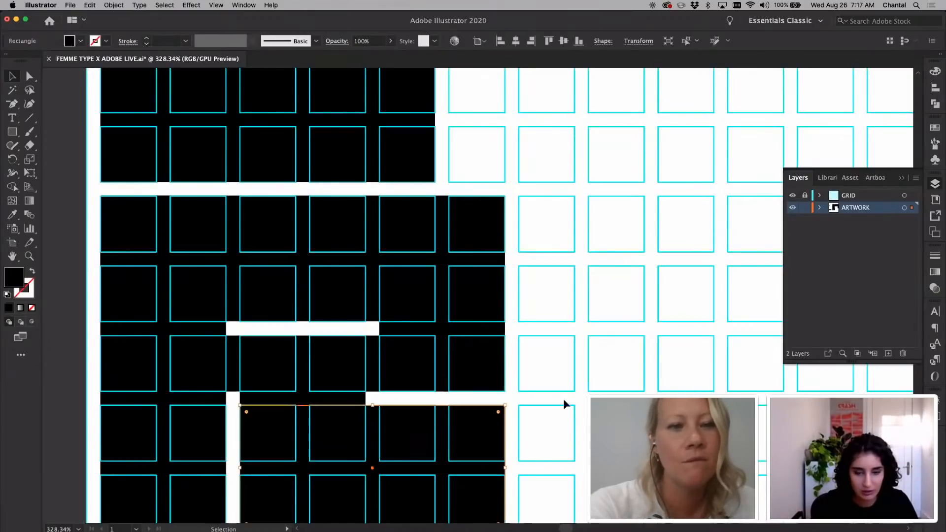
{"action": "left_click", "coordinate": [571, 398]}
{"action": "scroll", "coordinate": [570, 398], "scroll_direction": "down", "scroll_amount": 4}
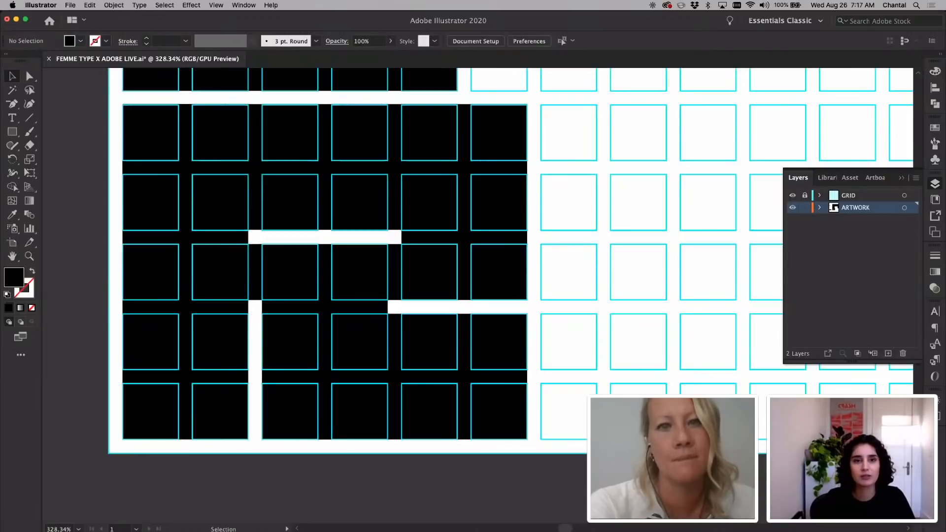
{"action": "left_click", "coordinate": [215, 4]}
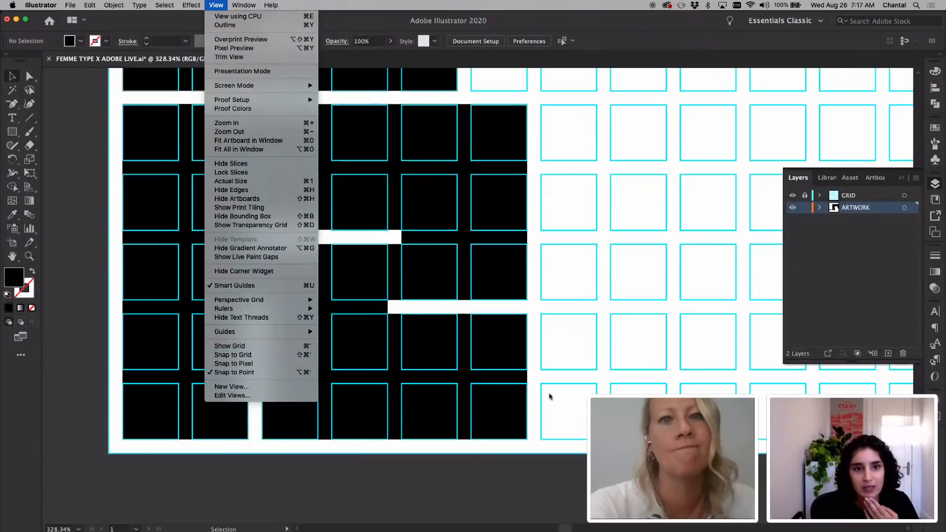
{"action": "left_click", "coordinate": [573, 347]}
{"action": "scroll", "coordinate": [574, 348], "scroll_direction": "down", "scroll_amount": 2}
{"action": "scroll", "coordinate": [575, 348], "scroll_direction": "right", "scroll_amount": 2}
{"action": "left_click", "coordinate": [394, 211]}
{"action": "left_click", "coordinate": [310, 187]}
{"action": "mouse_move", "coordinate": [266, 152]}
{"action": "left_mouse_down"}
{"action": "mouse_move", "coordinate": [266, 179]}
{"action": "mouse_move", "coordinate": [266, 152]}
{"action": "left_mouse_up"}
{"action": "scroll", "coordinate": [266, 153], "scroll_direction": "down", "scroll_amount": 5}
{"action": "left_click", "coordinate": [474, 237]}
{"action": "scroll", "coordinate": [474, 237], "scroll_direction": "up", "scroll_amount": 1}
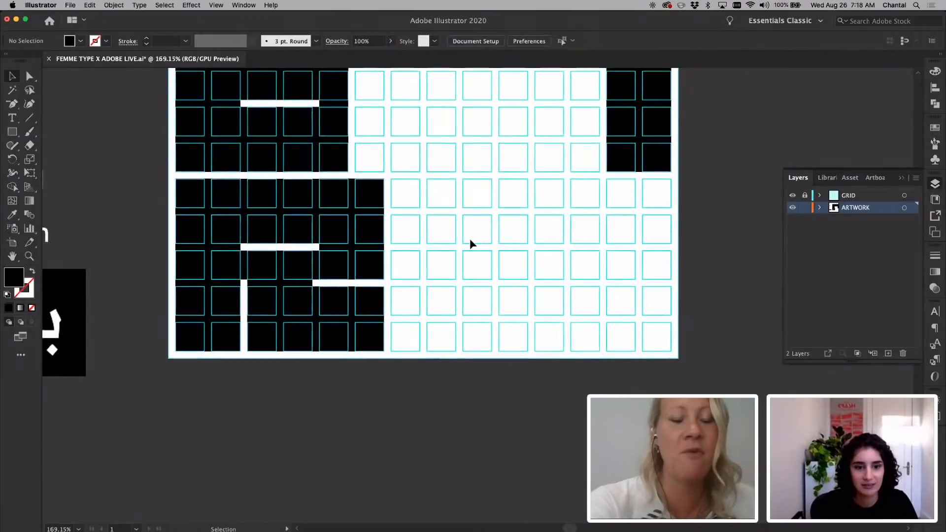
{"action": "scroll", "coordinate": [469, 238], "scroll_direction": "down", "scroll_amount": 5}
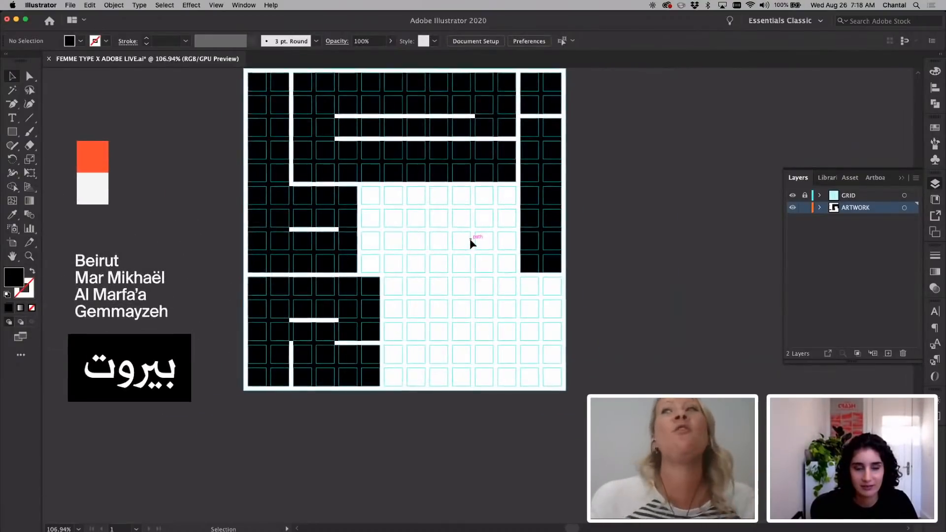
{"action": "left_click_drag", "start_coordinate": [470, 239], "coordinate": [455, 287]}
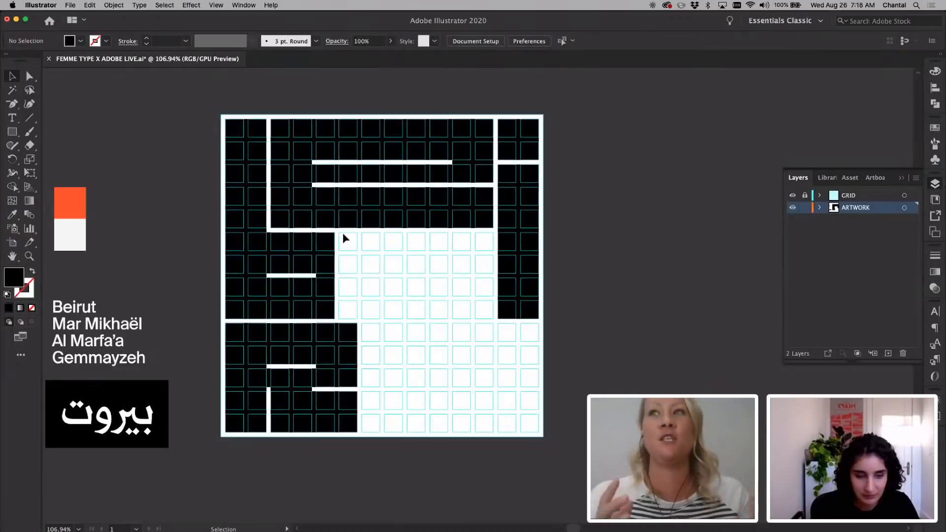
Draw a vertical stem in columns seven and eight from row six to the last row, and duplicate it into columns nine and ten.
{"action": "left_click", "coordinate": [13, 132]}
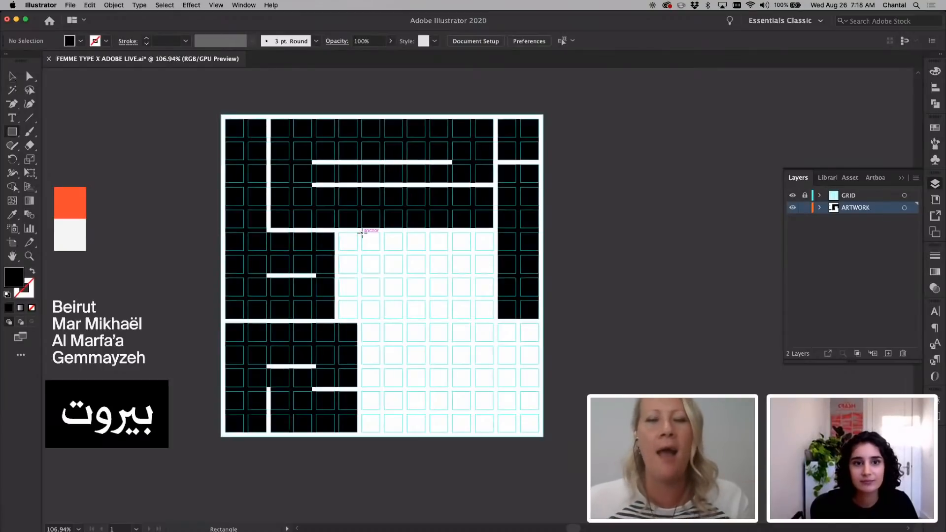
{"action": "left_click_drag", "start_coordinate": [362, 233], "coordinate": [402, 432]}
{"action": "key", "text": "v"}
{"action": "left_click", "coordinate": [431, 395]}
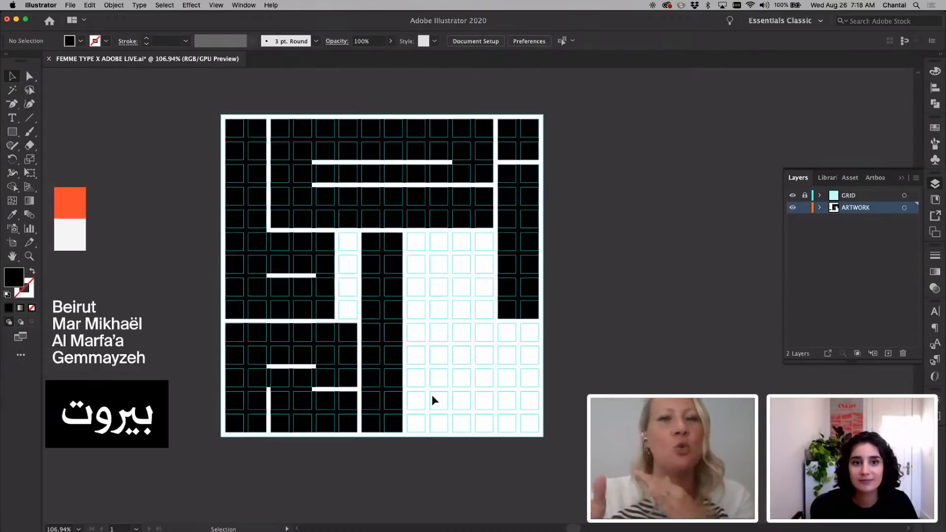
{"action": "scroll", "coordinate": [399, 408], "scroll_direction": "up", "scroll_amount": 1}
{"action": "left_click_drag", "start_coordinate": [400, 408], "coordinate": [445, 408]}
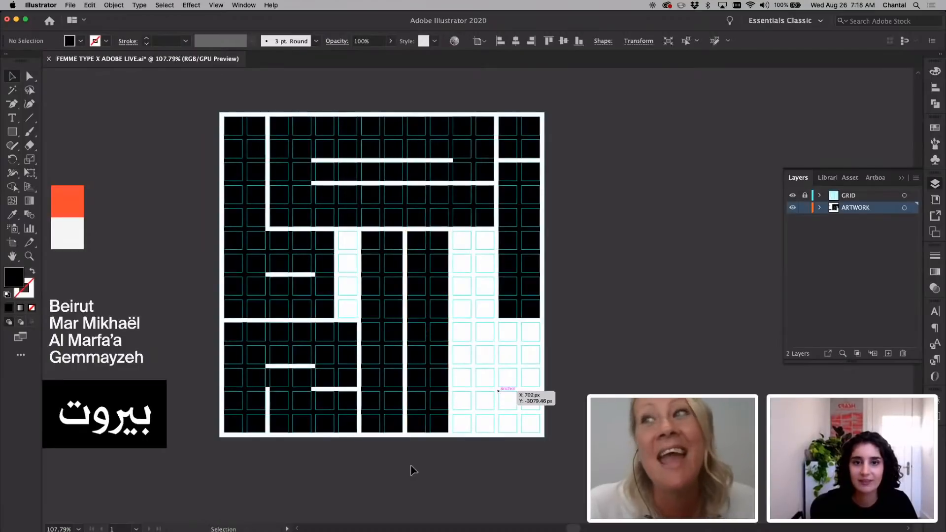
Duplicate the one-row bar from row twelve into the last row from column seven, and shorten it to end at column ten.
{"action": "scroll", "coordinate": [412, 470], "scroll_direction": "up", "scroll_amount": 5}
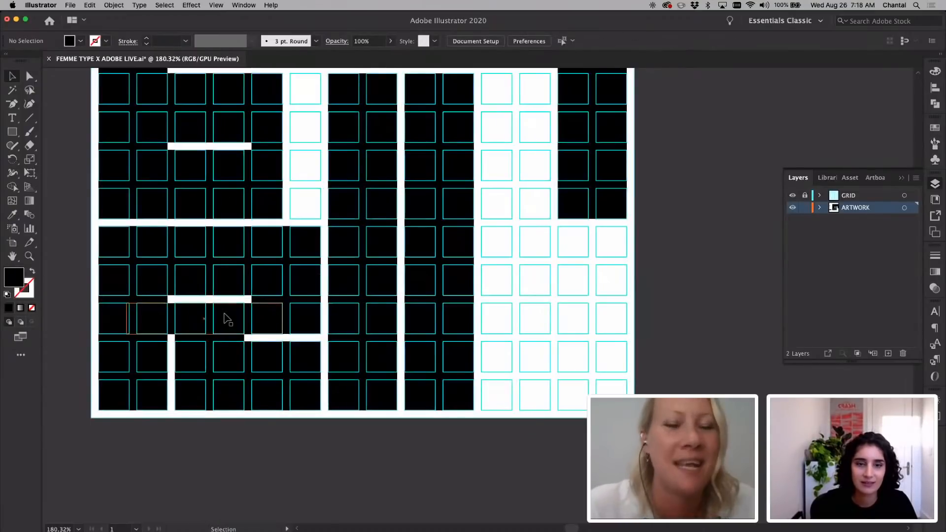
{"action": "left_click_drag", "start_coordinate": [225, 318], "coordinate": [428, 392]}
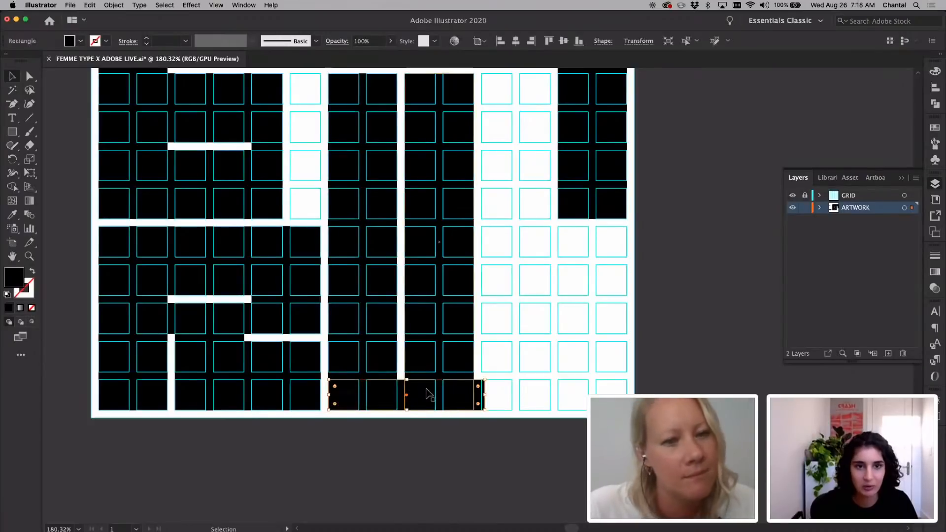
{"action": "left_click_drag", "start_coordinate": [487, 395], "coordinate": [474, 397]}
{"action": "left_click", "coordinate": [474, 398]}
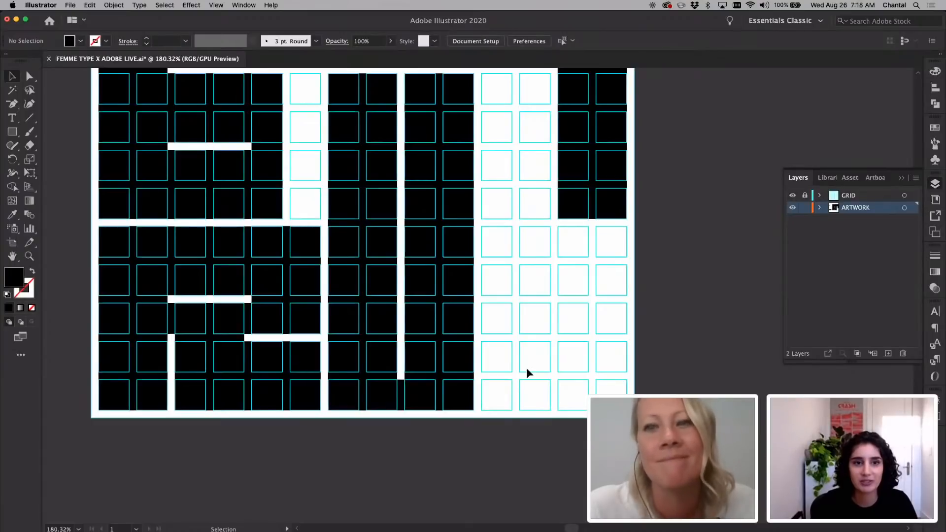
Duplicate the tall stem into columns eleven and twelve, and the last-row connecting bar across columns eleven to fourteen.
{"action": "scroll", "coordinate": [527, 368], "scroll_direction": "down", "scroll_amount": 5}
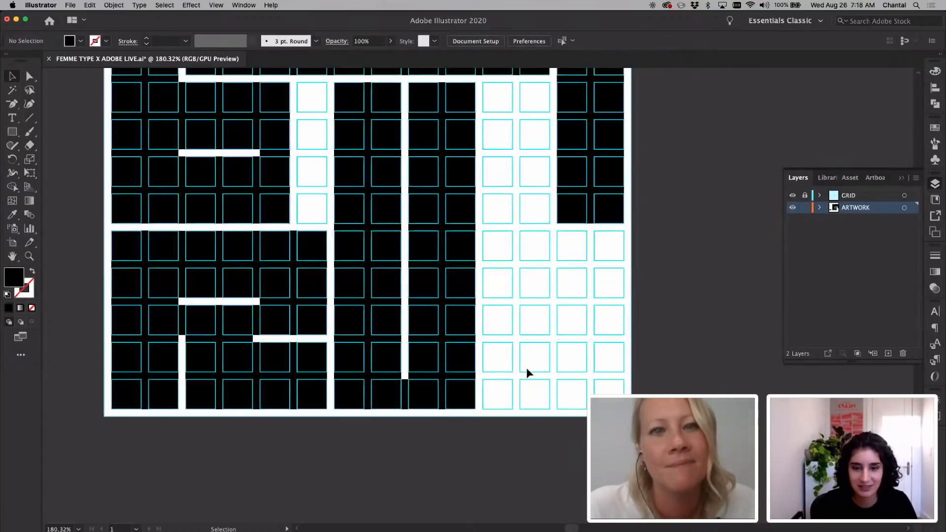
{"action": "scroll", "coordinate": [526, 368], "scroll_direction": "up", "scroll_amount": 3}
{"action": "left_click_drag", "start_coordinate": [442, 272], "coordinate": [484, 274]}
{"action": "left_click", "coordinate": [541, 368]}
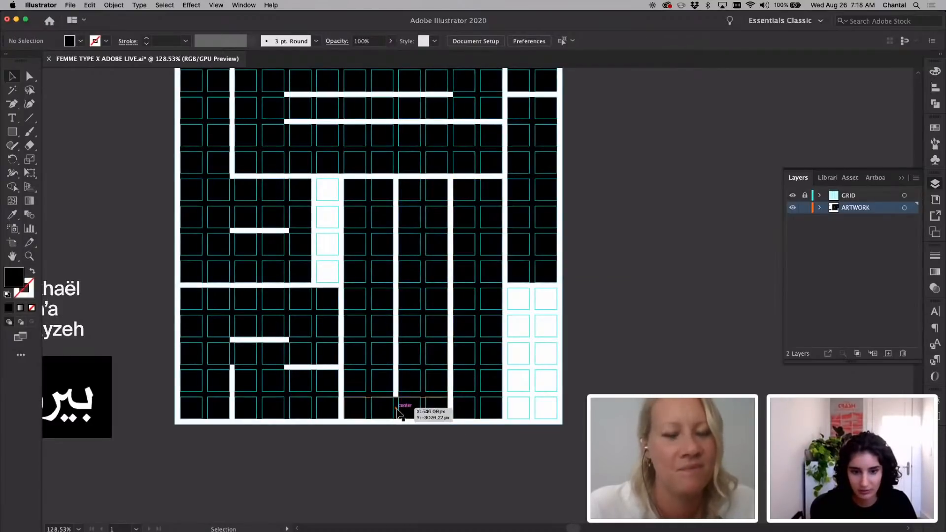
{"action": "left_click_drag", "start_coordinate": [445, 410], "coordinate": [508, 410]}
{"action": "left_click", "coordinate": [570, 366]}
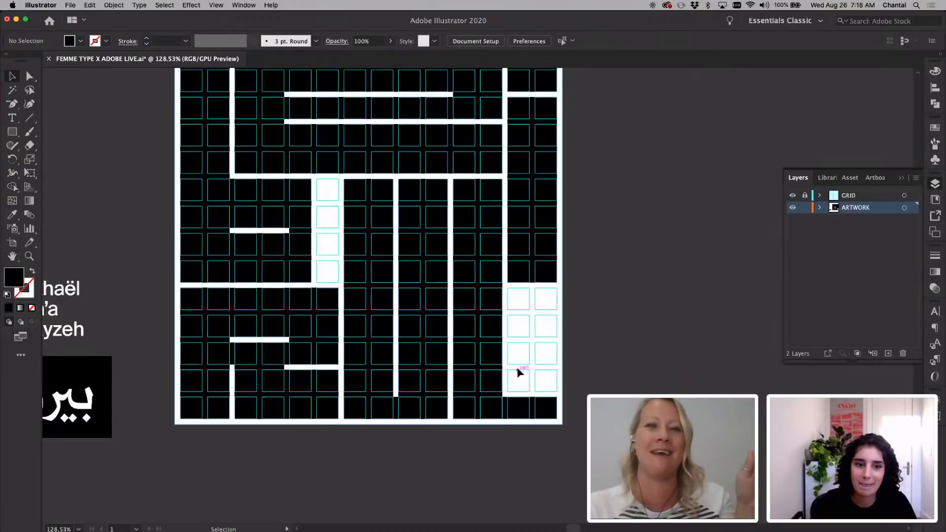
Draw a two-row rectangle in rows ten and eleven, from column fourteen back to the stem in column twelve.
{"action": "left_click", "coordinate": [12, 131]}
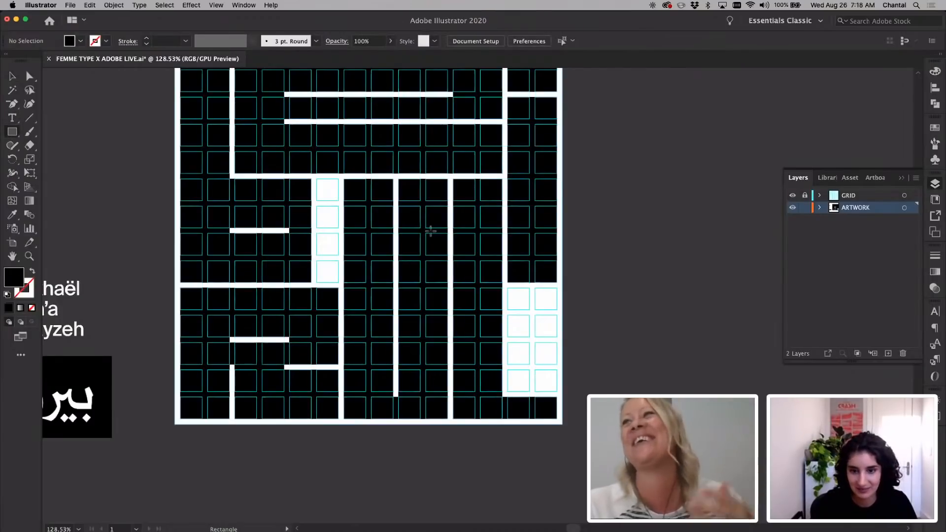
{"action": "left_click_drag", "start_coordinate": [556, 287], "coordinate": [521, 337]}
{"action": "key", "text": "v"}
{"action": "left_click", "coordinate": [666, 293]}
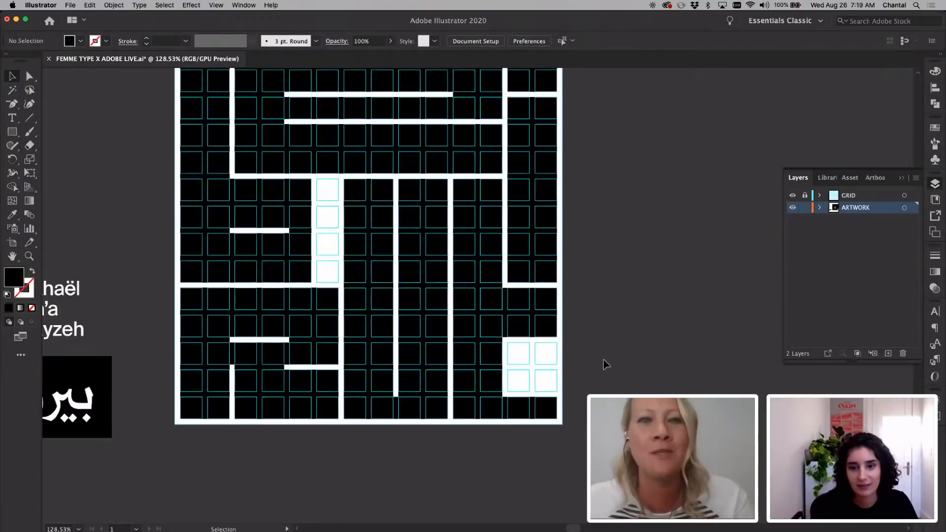
Draw a rectangle filling columns thirteen and fourteen from row twelve down to the last row.
{"action": "scroll", "coordinate": [606, 364], "scroll_direction": "up", "scroll_amount": 2}
{"action": "left_click", "coordinate": [14, 135]}
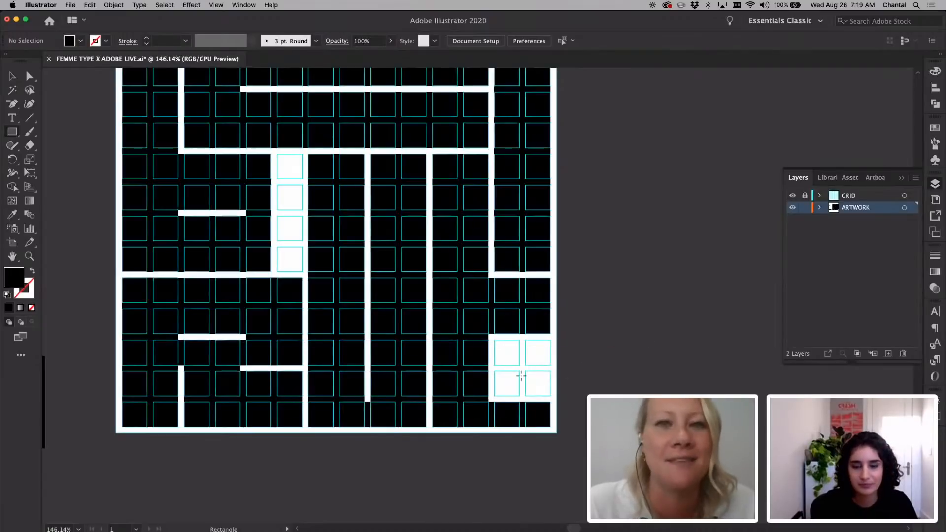
{"action": "left_click_drag", "start_coordinate": [494, 340], "coordinate": [550, 426]}
{"action": "key", "text": "v"}
{"action": "left_click", "coordinate": [586, 401]}
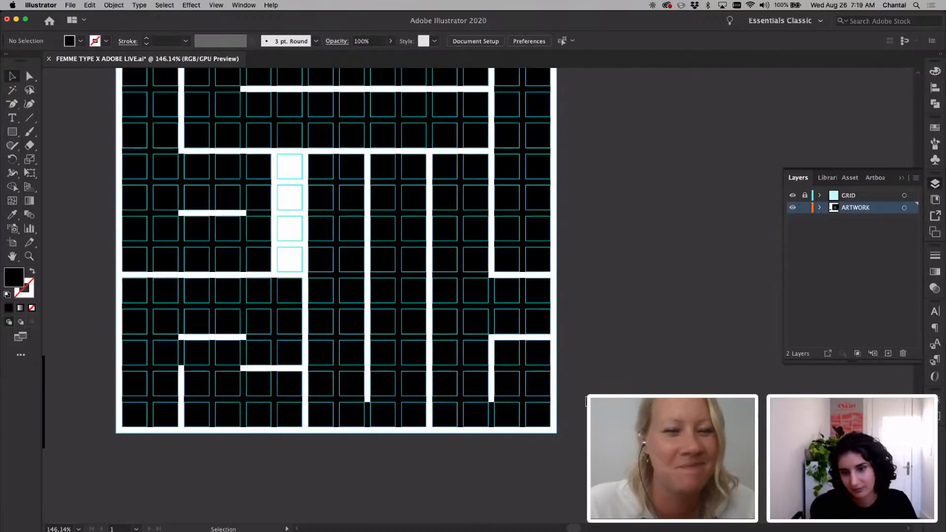
Stretch the letter block in rows six to nine by one column so it fills the empty cells of column six.
{"action": "scroll", "coordinate": [586, 401], "scroll_direction": "down", "scroll_amount": 5}
{"action": "scroll", "coordinate": [428, 349], "scroll_direction": "up", "scroll_amount": 4}
{"action": "key", "text": "a"}
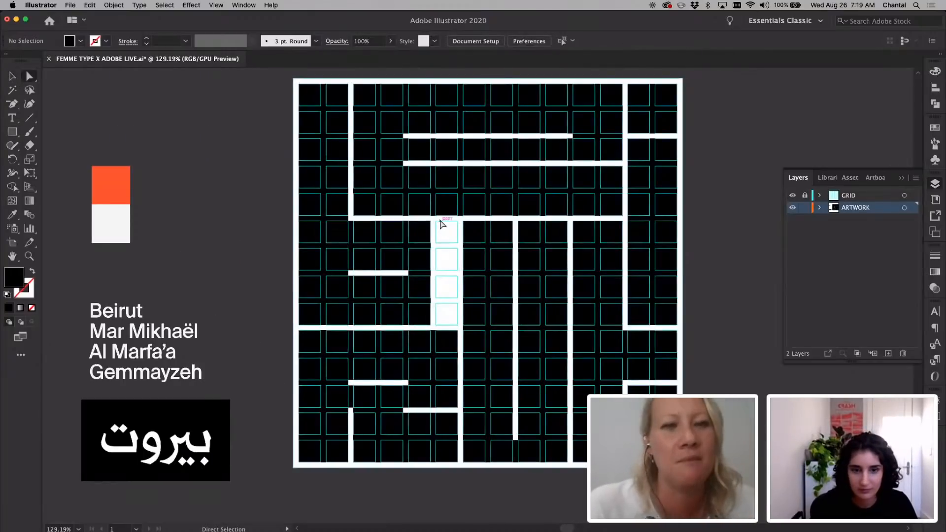
{"action": "left_click", "coordinate": [388, 326]}
{"action": "left_click_drag", "start_coordinate": [427, 327], "coordinate": [454, 328]}
{"action": "key", "text": "super+0"}
{"action": "left_click", "coordinate": [616, 276]}
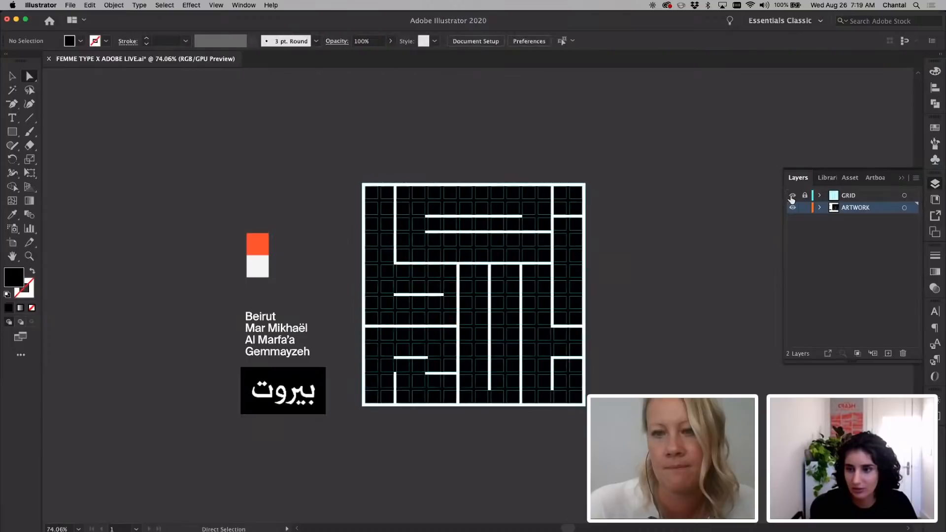
Hide the GRID layer to examine the finished lettering without guides, and show the layer again.
{"action": "left_click", "coordinate": [791, 196]}
{"action": "scroll", "coordinate": [728, 252], "scroll_direction": "right", "scroll_amount": 3}
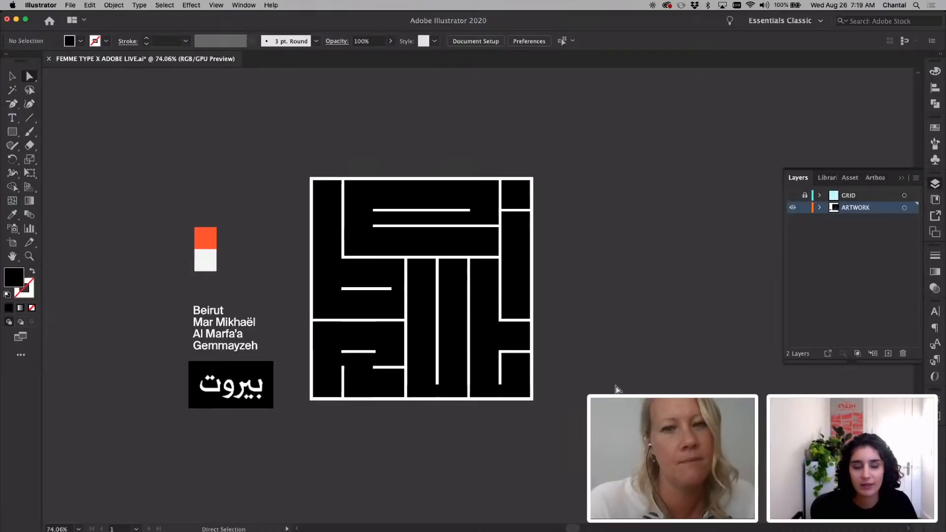
{"action": "left_click", "coordinate": [792, 195]}
{"action": "scroll", "coordinate": [672, 326], "scroll_direction": "right", "scroll_amount": 3}
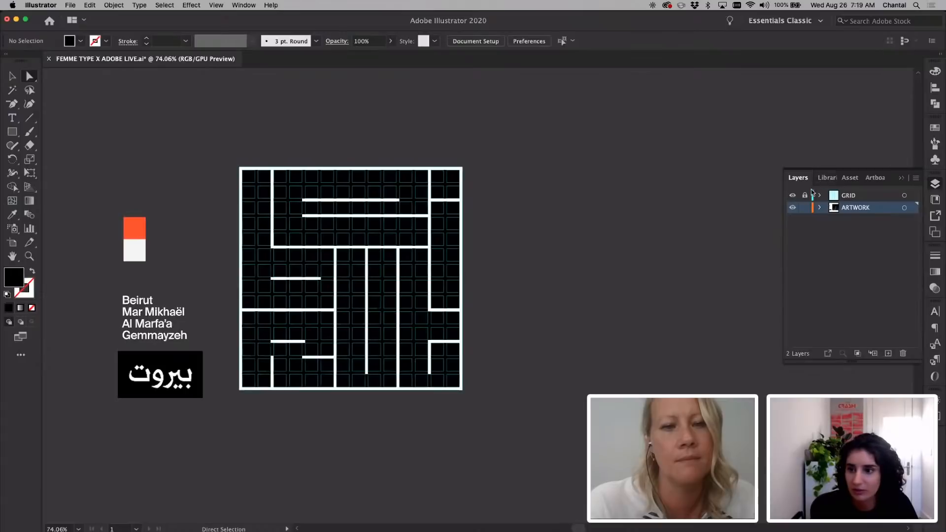
{"action": "key", "text": "shift+o"}
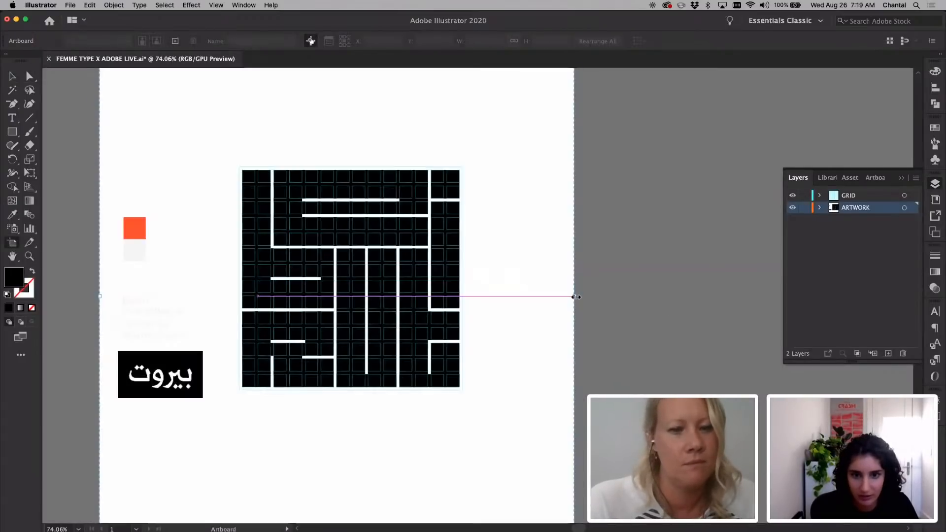
{"action": "key", "text": "Delete"}
{"action": "key", "text": "v"}
{"action": "left_click_drag", "start_coordinate": [232, 151], "coordinate": [479, 436]}
{"action": "left_click_drag", "start_coordinate": [333, 302], "coordinate": [577, 301]}
{"action": "left_click", "coordinate": [804, 196]}
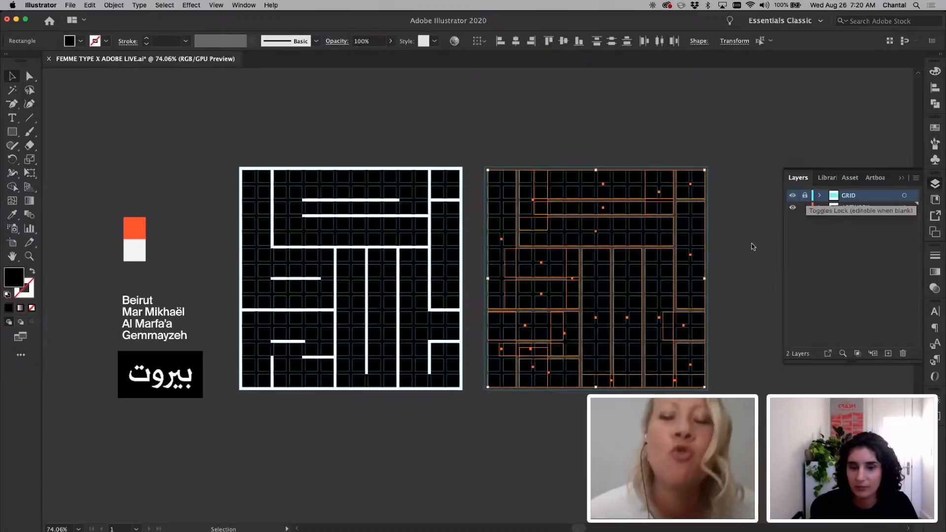
{"action": "left_click", "coordinate": [752, 243]}
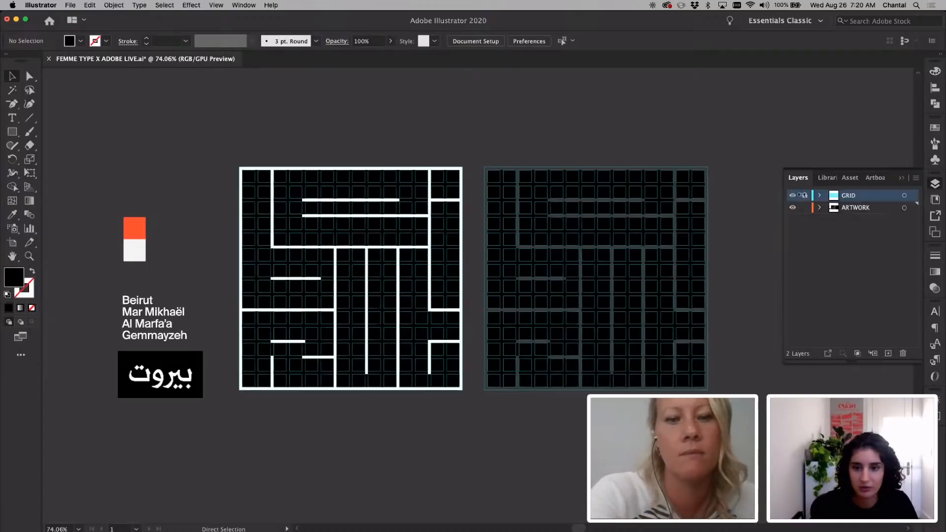
{"action": "left_click", "coordinate": [805, 197]}
{"action": "key", "text": "super+z"}
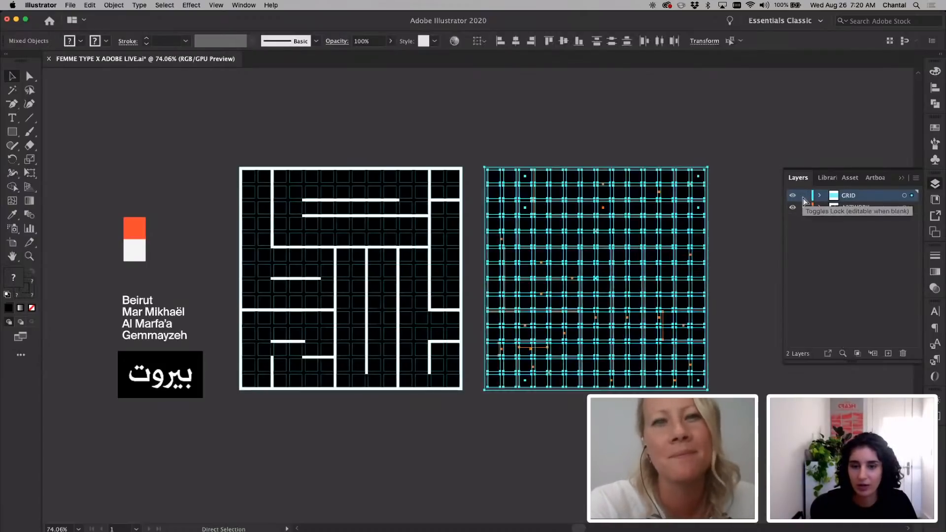
{"action": "key", "text": "super+z"}
{"action": "left_click", "coordinate": [688, 267]}
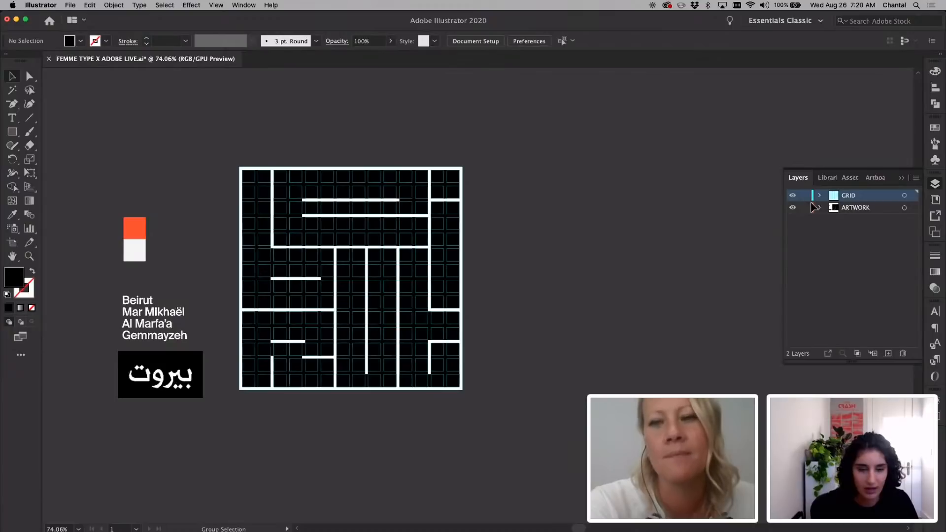
Duplicate the lettering with its grid and white background beside the original, and lock the GRID layer.
{"action": "left_click", "coordinate": [814, 207]}
{"action": "left_click", "coordinate": [712, 222]}
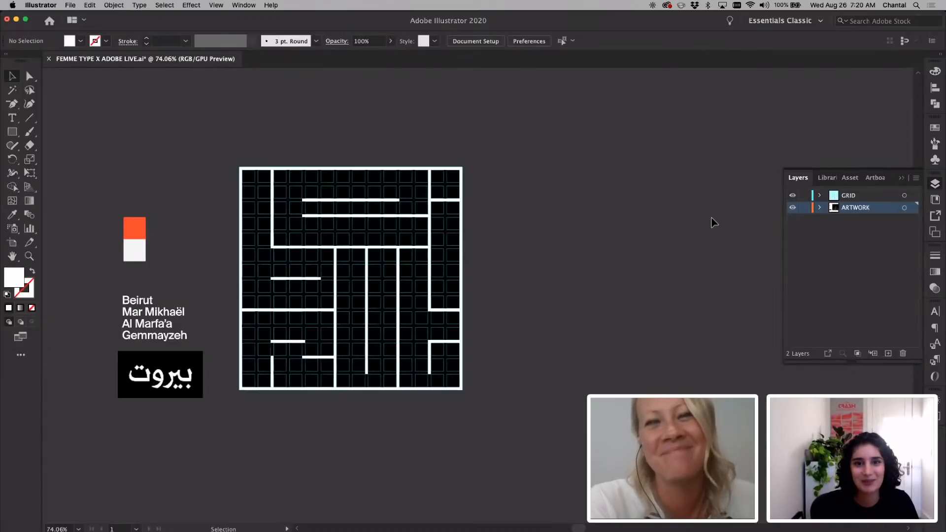
{"action": "left_click_drag", "start_coordinate": [499, 413], "coordinate": [229, 140]}
{"action": "left_click_drag", "start_coordinate": [345, 276], "coordinate": [590, 276]}
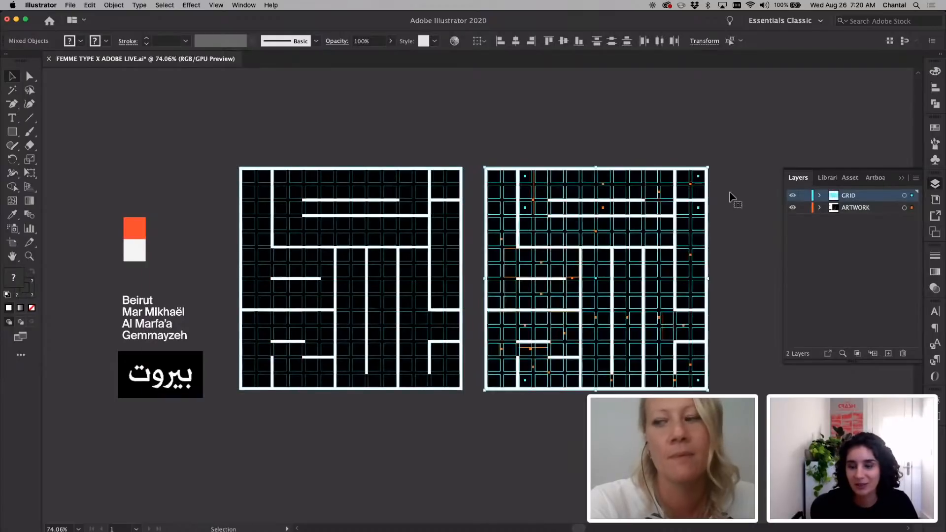
{"action": "left_click", "coordinate": [771, 192]}
{"action": "left_click", "coordinate": [805, 196]}
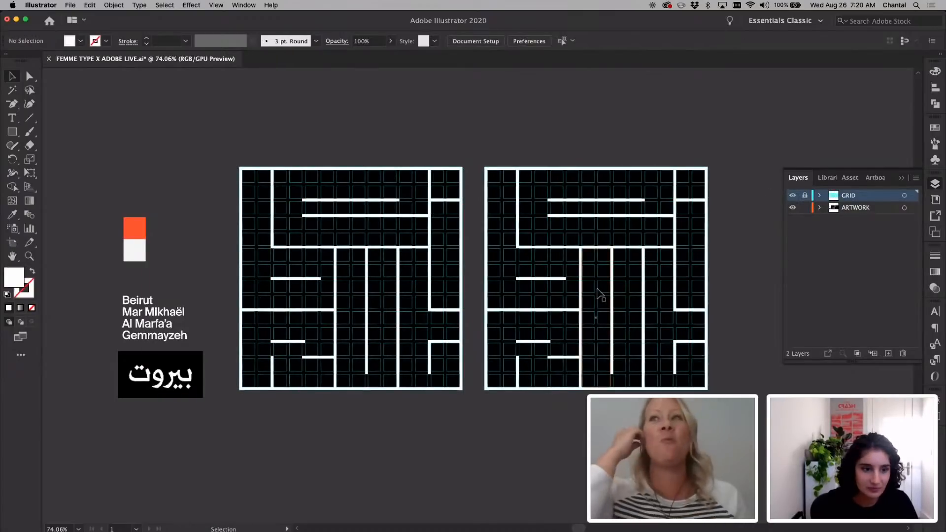
Move the list of four place names above the duplicated square.
{"action": "scroll", "coordinate": [599, 294], "scroll_direction": "right", "scroll_amount": 2}
{"action": "left_click", "coordinate": [141, 312]}
{"action": "left_click_drag", "start_coordinate": [141, 313], "coordinate": [603, 127]}
{"action": "scroll", "coordinate": [604, 131], "scroll_direction": "right", "scroll_amount": 3}
{"action": "left_click", "coordinate": [626, 220]}
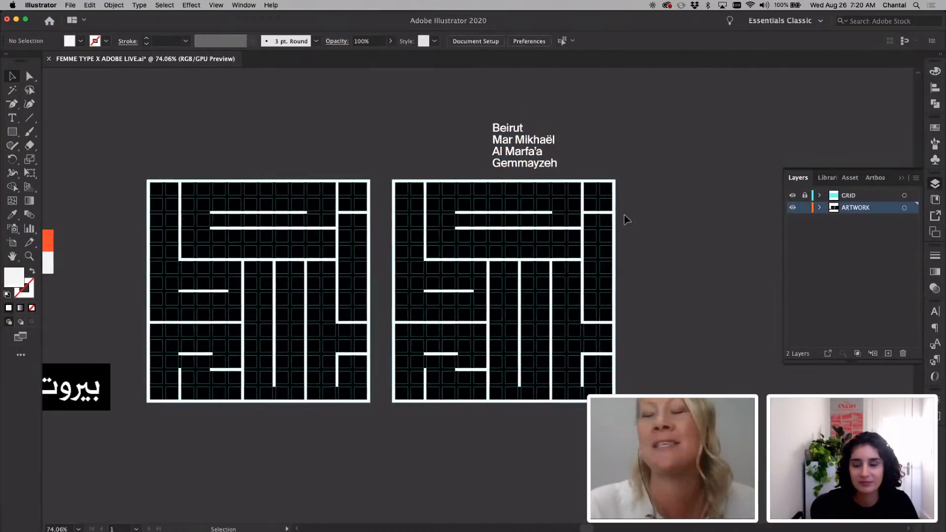
{"action": "scroll", "coordinate": [625, 219], "scroll_direction": "up", "scroll_amount": 1}
{"action": "left_click", "coordinate": [535, 246]}
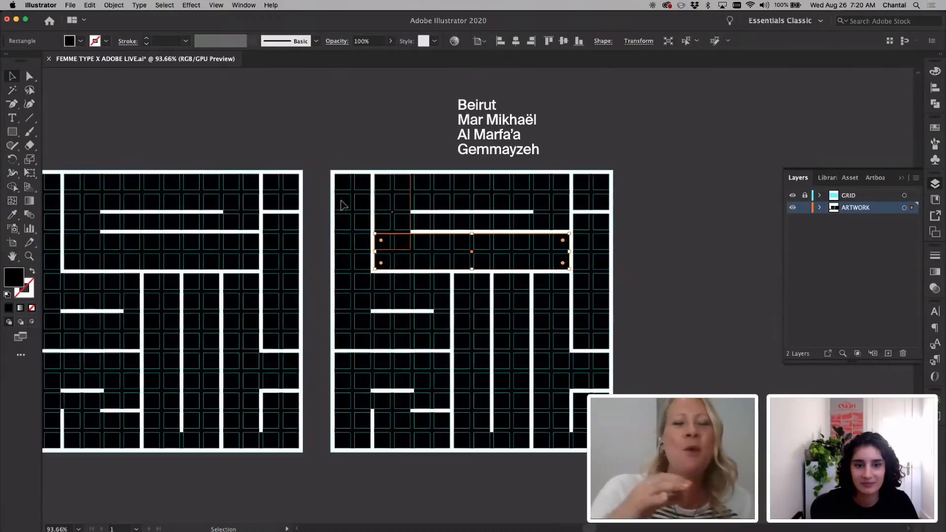
{"action": "left_click_drag", "start_coordinate": [324, 204], "coordinate": [636, 433]}
{"action": "key", "text": "Delete"}
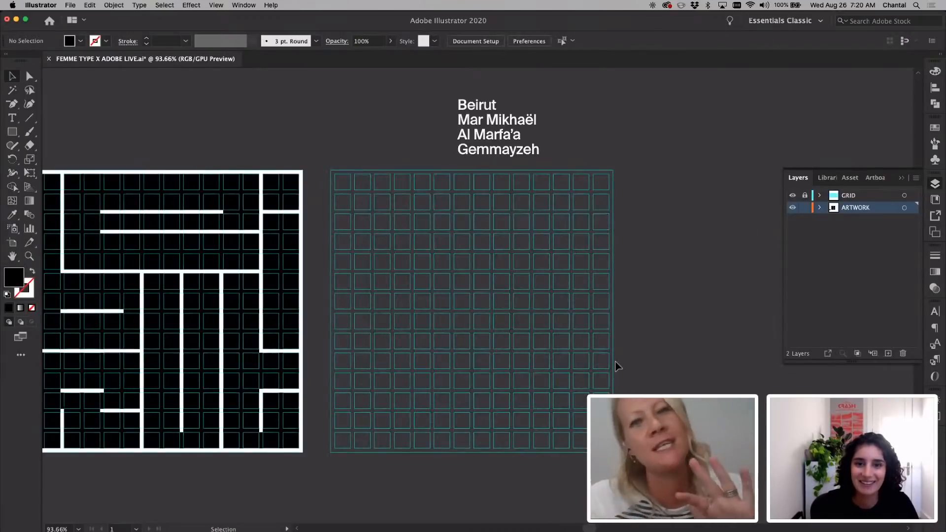
{"action": "scroll", "coordinate": [616, 364], "scroll_direction": "up", "scroll_amount": 1}
{"action": "key", "text": "super+z"}
Delete all black lettering shapes from the duplicated square, keeping its white background and grid.
{"action": "left_click", "coordinate": [622, 183]}
{"action": "left_click", "coordinate": [612, 172]}
{"action": "left_click_drag", "start_coordinate": [616, 175], "coordinate": [333, 487]}
{"action": "key", "text": "Delete"}
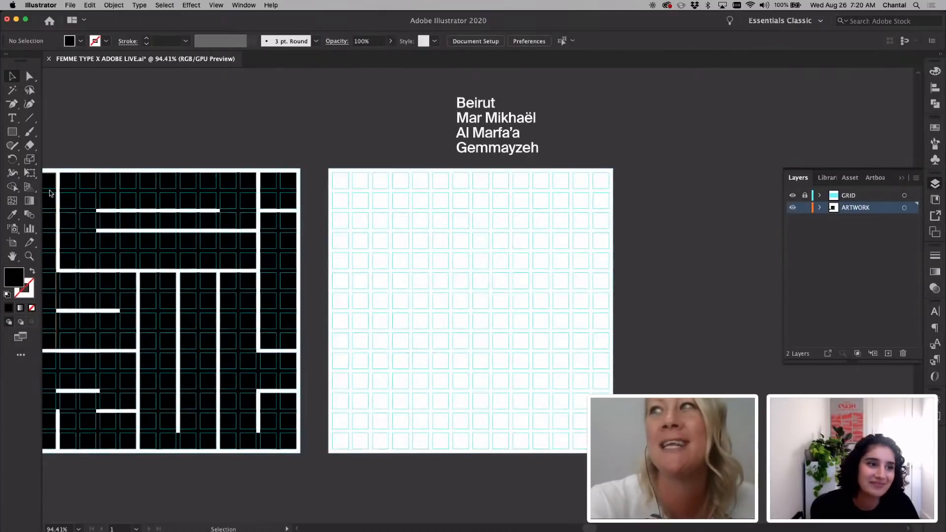
Draw a black rectangle two modules wide and five modules tall in the upper-left corner of the blank grid.
{"action": "left_click", "coordinate": [12, 132]}
{"action": "scroll", "coordinate": [344, 206], "scroll_direction": "up", "scroll_amount": 3}
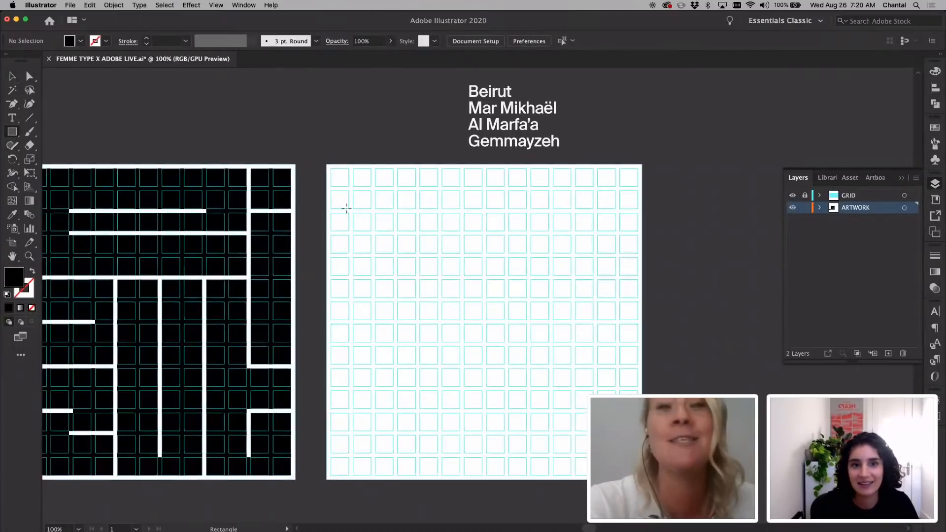
{"action": "scroll", "coordinate": [346, 208], "scroll_direction": "down", "scroll_amount": 3}
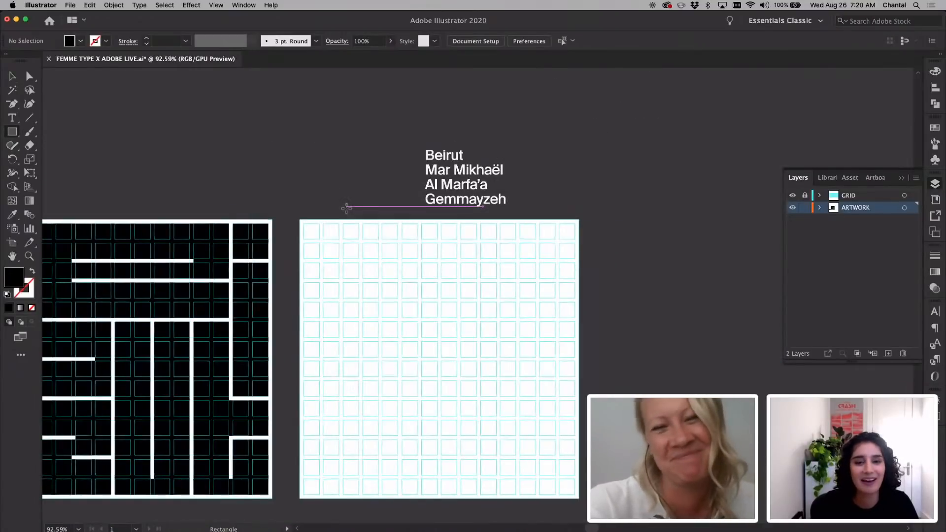
{"action": "scroll", "coordinate": [347, 208], "scroll_direction": "down", "scroll_amount": 2}
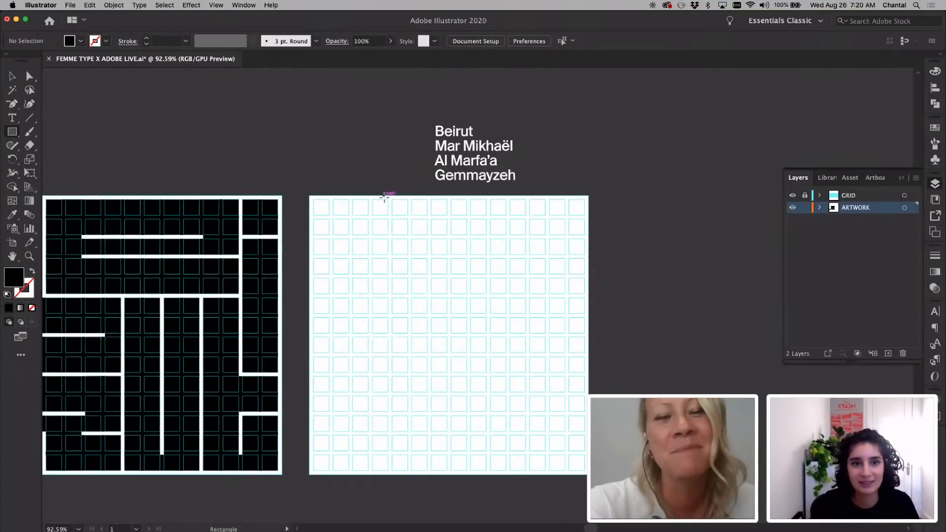
{"action": "scroll", "coordinate": [378, 271], "scroll_direction": "down", "scroll_amount": 2}
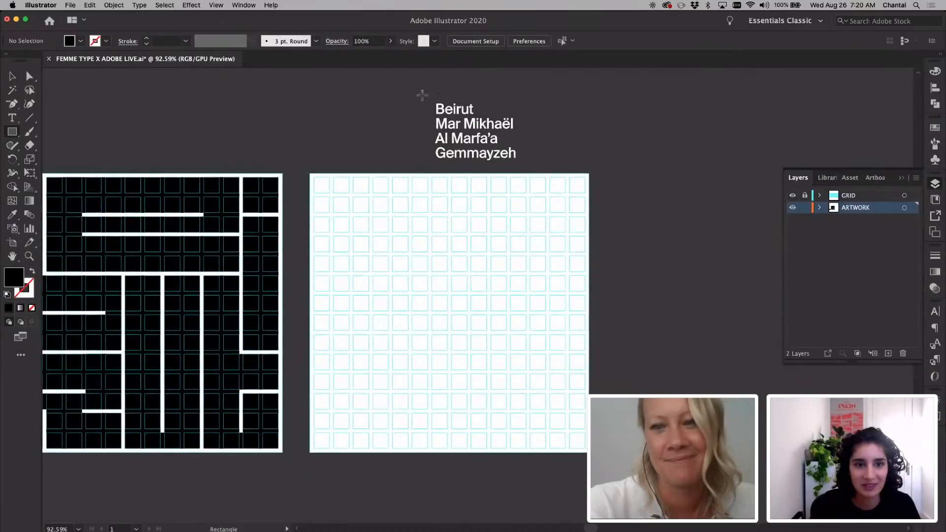
{"action": "scroll", "coordinate": [434, 266], "scroll_direction": "up", "scroll_amount": 1}
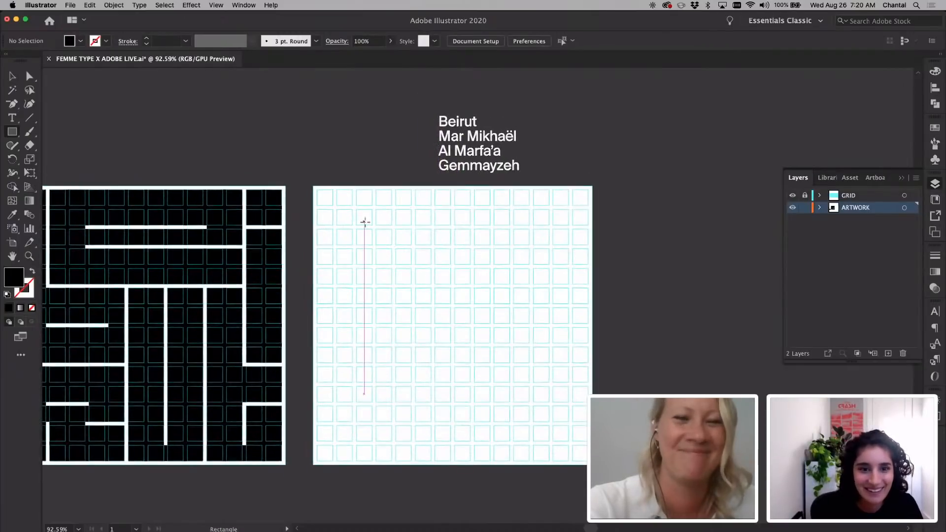
{"action": "left_click_drag", "start_coordinate": [317, 189], "coordinate": [352, 284]}
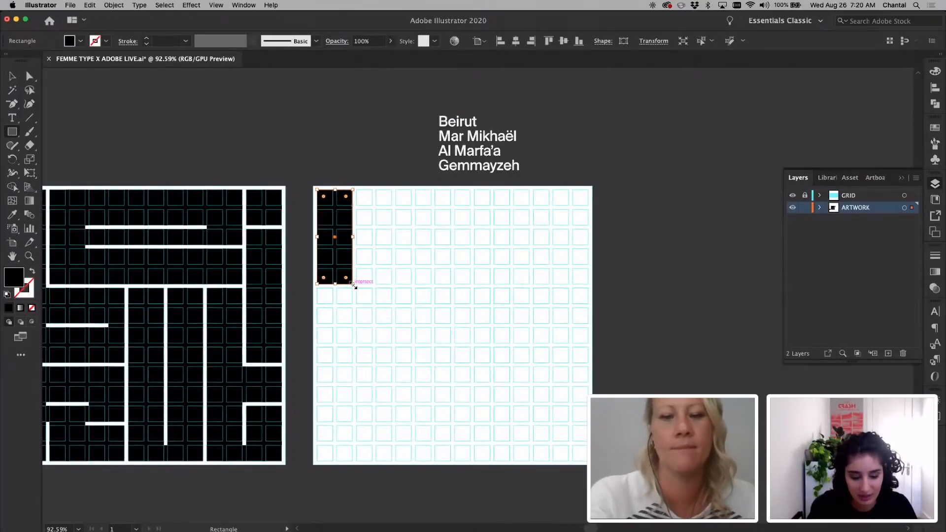
{"action": "key", "text": "v"}
{"action": "left_click", "coordinate": [398, 276]}
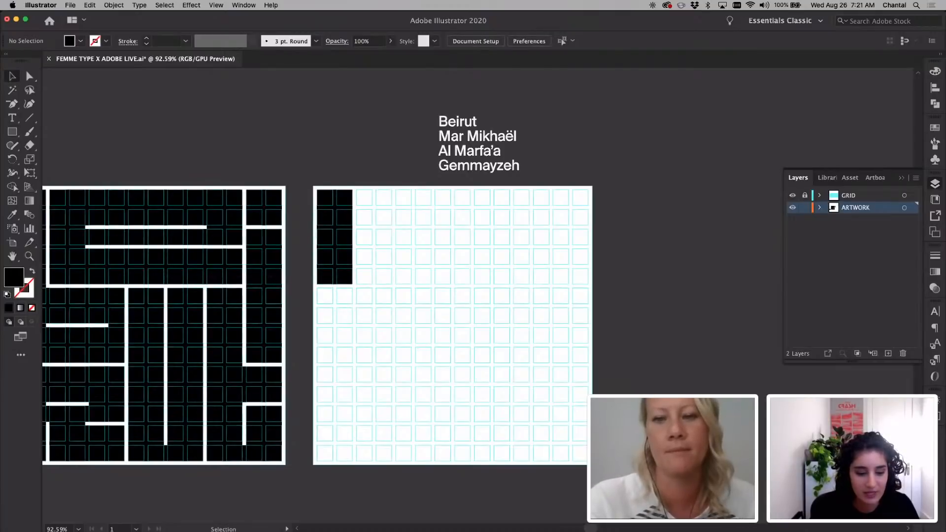
{"action": "key", "text": "super+Tab"}
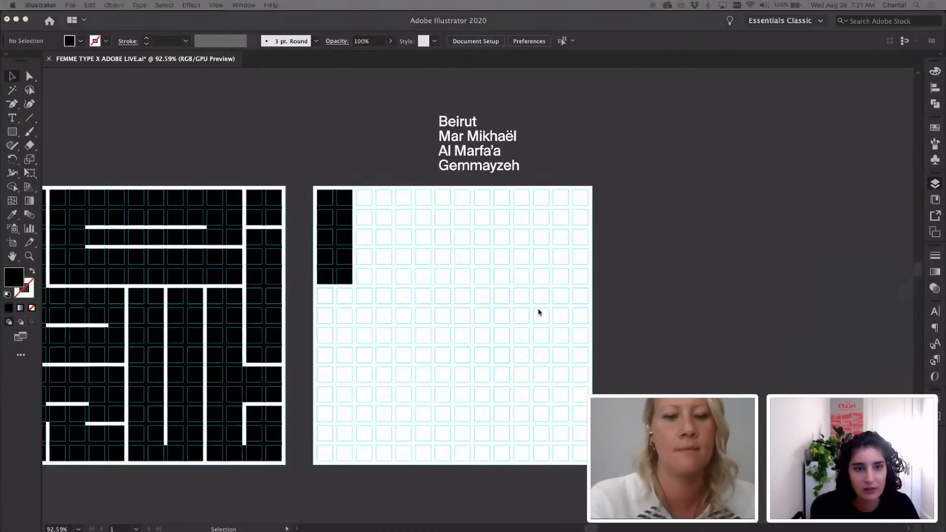
{"action": "left_click", "coordinate": [538, 309]}
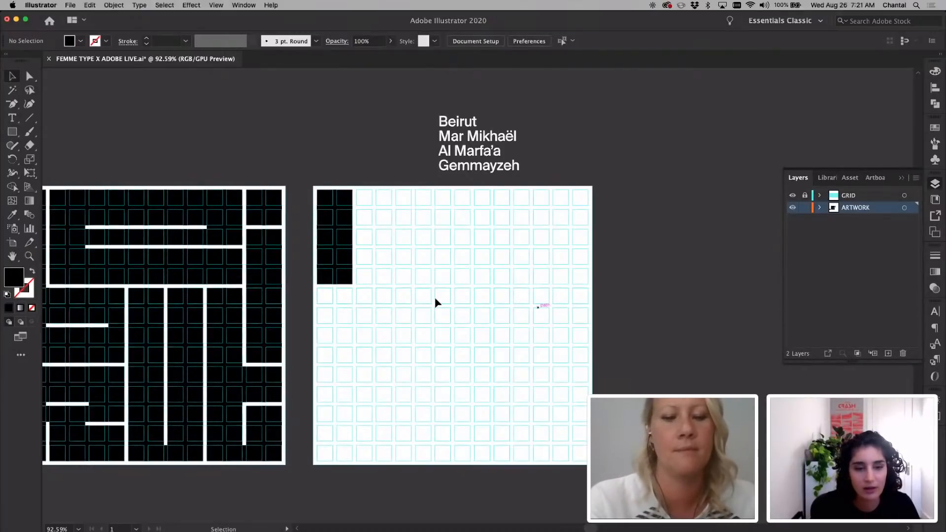
{"action": "left_click", "coordinate": [345, 269]}
{"action": "left_click", "coordinate": [368, 256]}
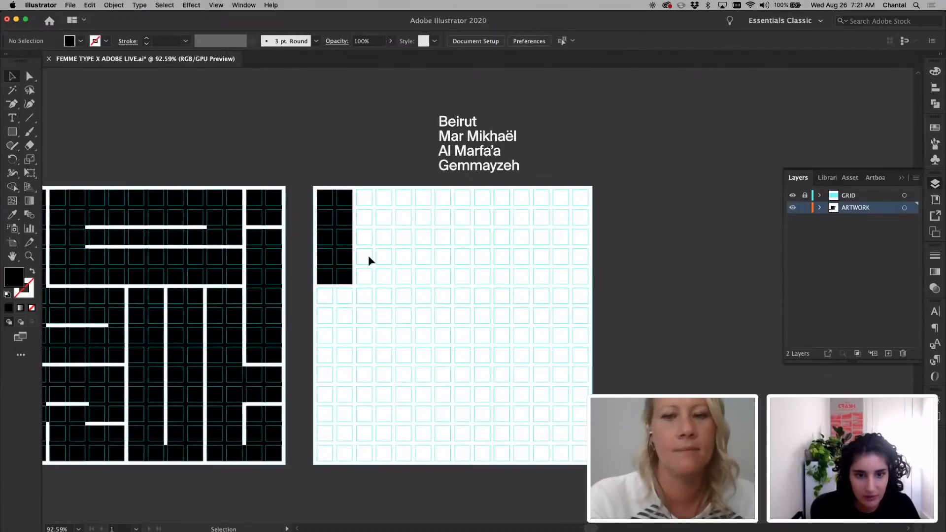
Add a second two-by-five-module black stem beside the first, flush with the grid's top row, and place a duplicate as the third stem.
{"action": "left_click", "coordinate": [16, 134]}
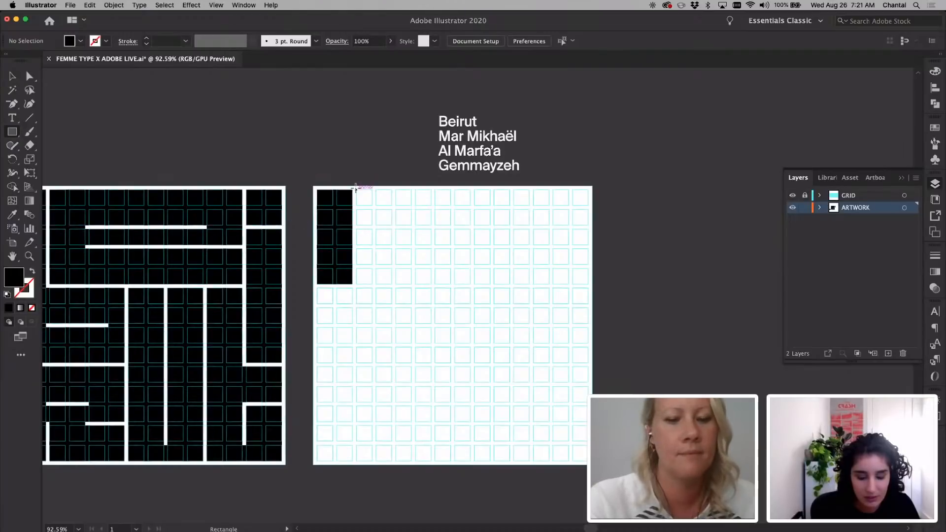
{"action": "left_click_drag", "start_coordinate": [356, 188], "coordinate": [393, 284]}
{"action": "key", "text": "v"}
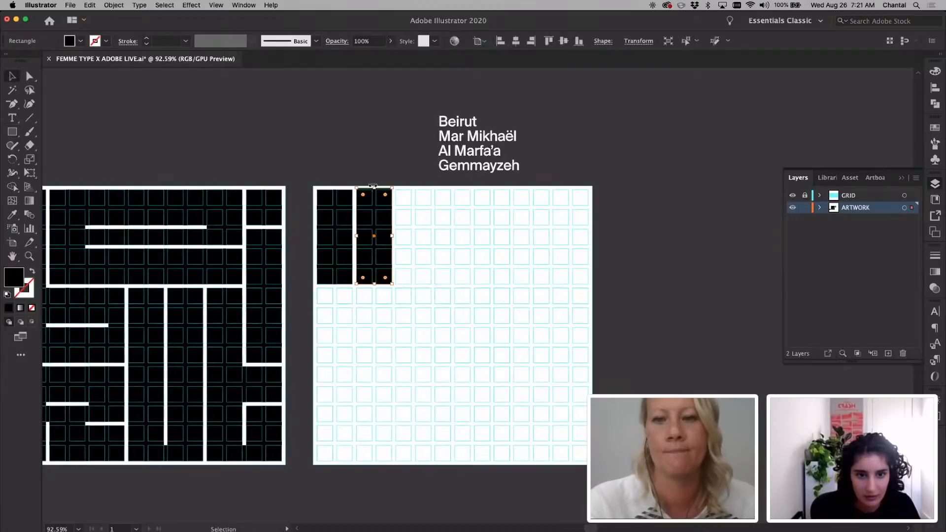
{"action": "left_click_drag", "start_coordinate": [373, 186], "coordinate": [374, 189]}
{"action": "key", "text": "super+shift+a"}
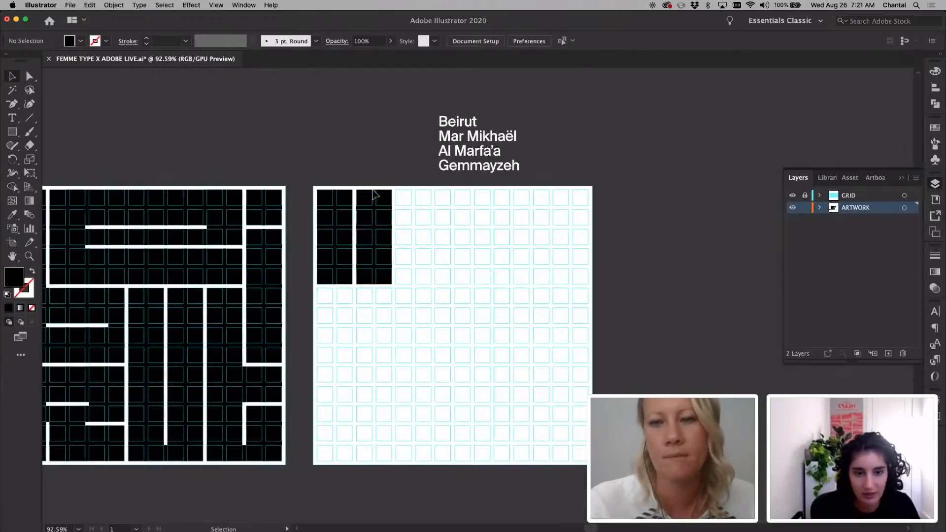
{"action": "left_click_drag", "start_coordinate": [349, 249], "coordinate": [421, 250]}
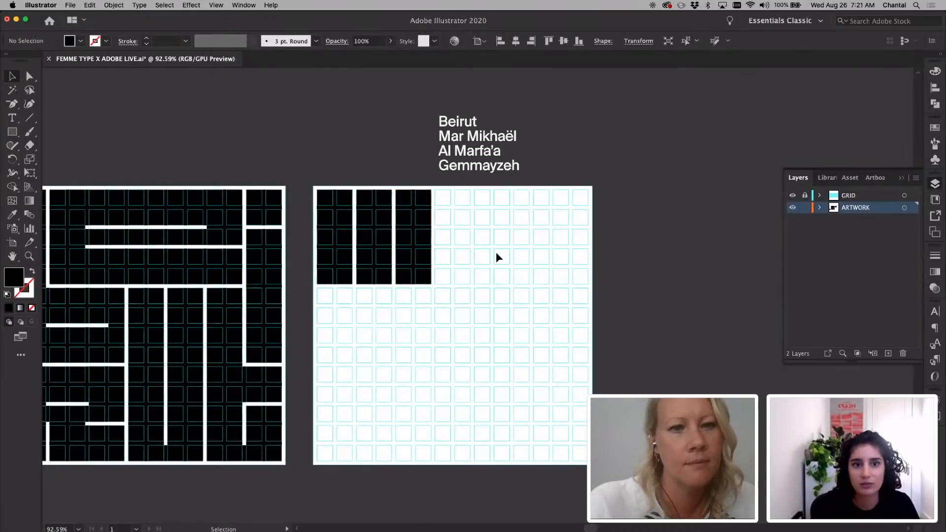
{"action": "key", "text": "super+shift+a"}
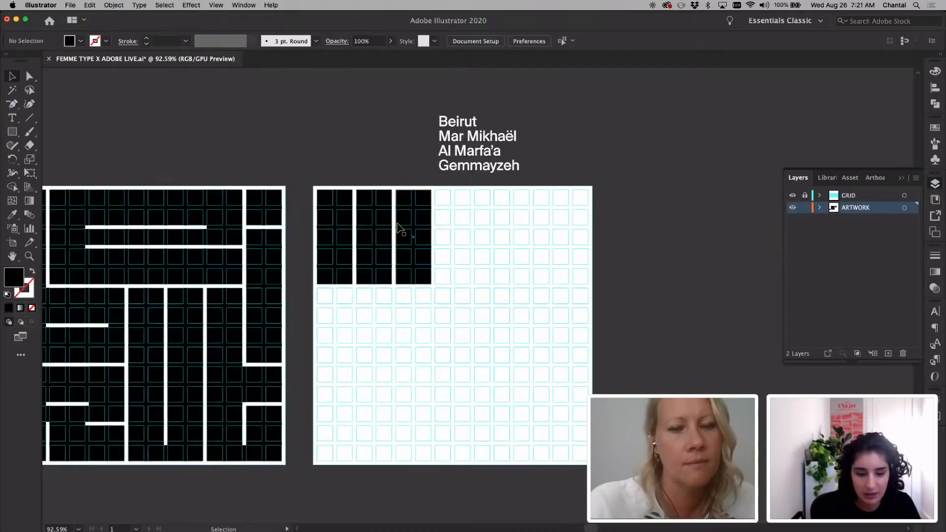
Shorten the middle stem by one module at its top, and draw a one-module-high black bar joining the three stems in the second row.
{"action": "left_click", "coordinate": [375, 225]}
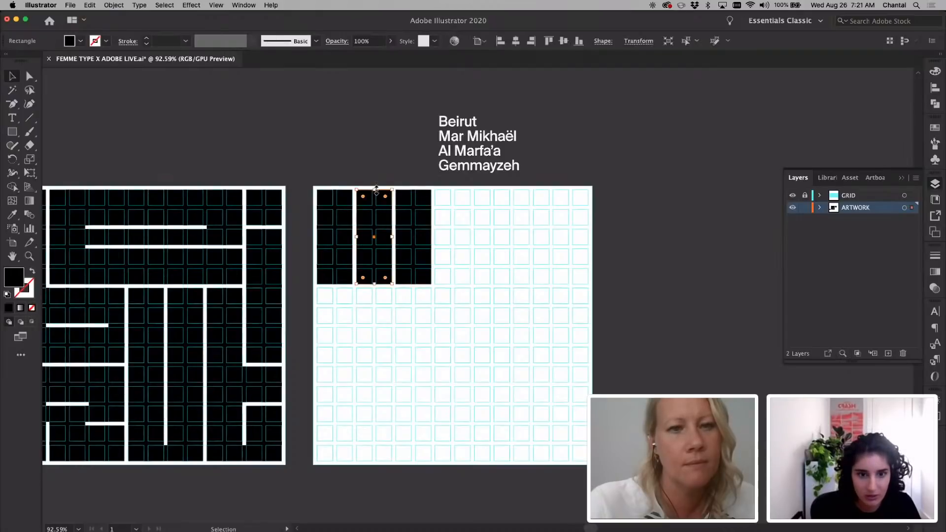
{"action": "left_click_drag", "start_coordinate": [376, 191], "coordinate": [378, 209]}
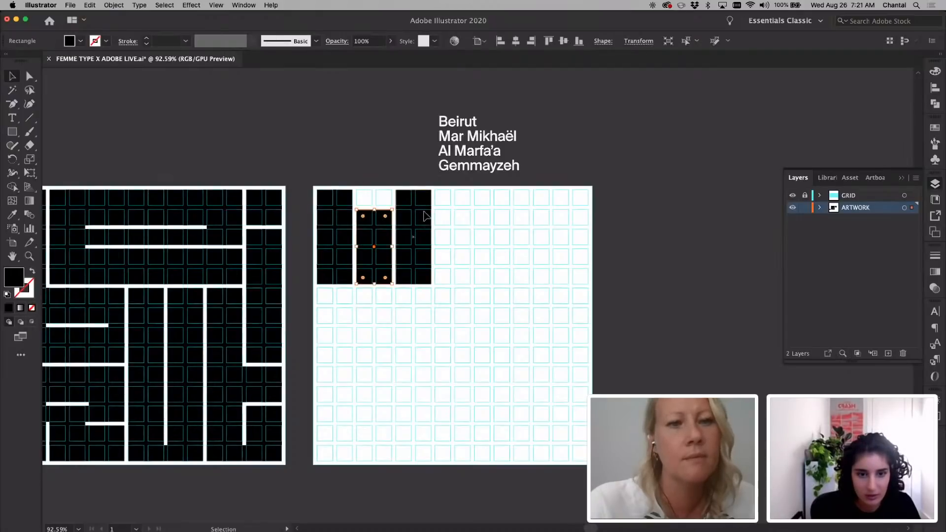
{"action": "key", "text": "super+shift+a"}
{"action": "left_click", "coordinate": [14, 133]}
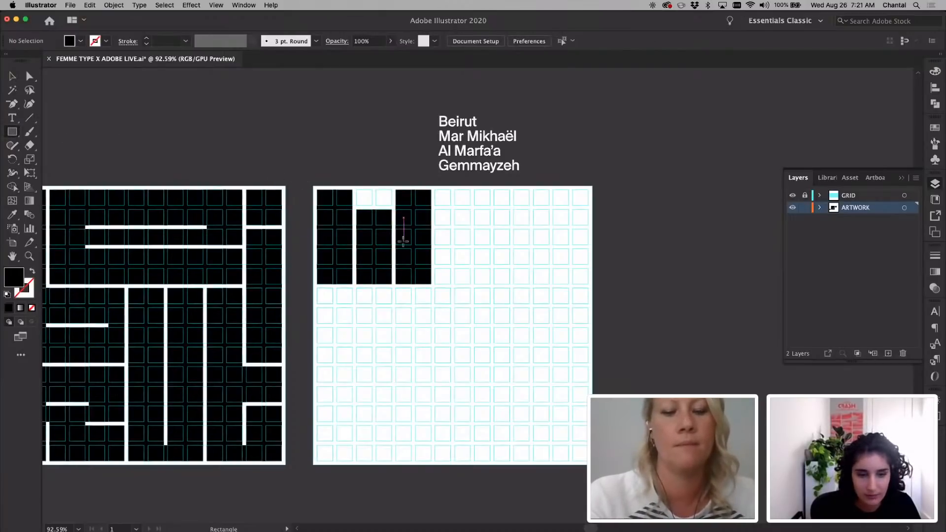
{"action": "left_click_drag", "start_coordinate": [337, 210], "coordinate": [411, 225]}
{"action": "key", "text": "v"}
{"action": "left_click", "coordinate": [479, 240]}
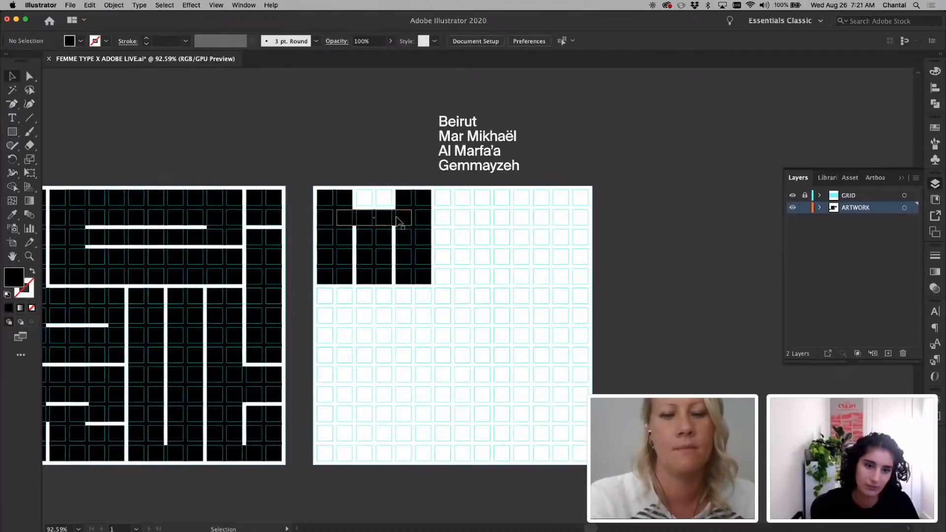
Fill the M's upper centre with black blocks, leaving a narrow one-module-deep notch, and check the letter with the GRID layer temporarily hidden.
{"action": "scroll", "coordinate": [396, 217], "scroll_direction": "up", "scroll_amount": 5}
{"action": "left_click_drag", "start_coordinate": [391, 219], "coordinate": [356, 230]}
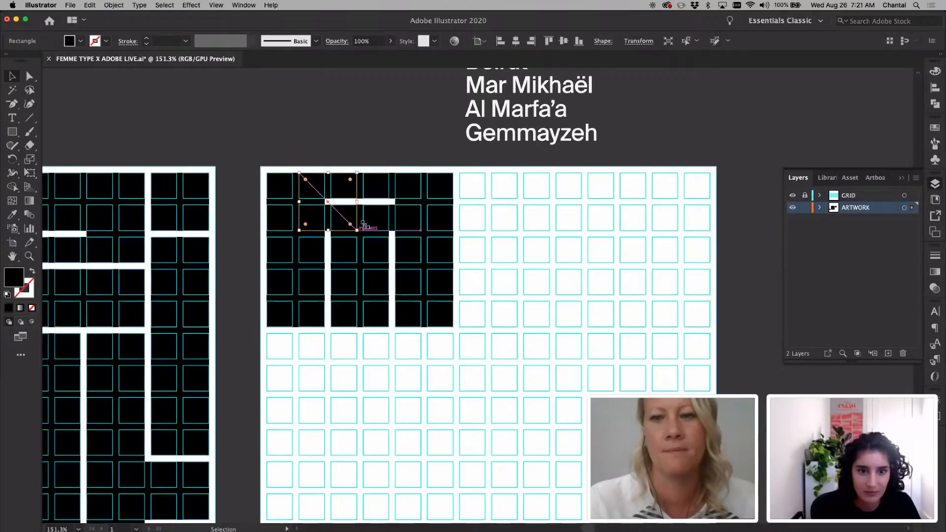
{"action": "left_click", "coordinate": [371, 220]}
{"action": "key", "text": "Delete"}
{"action": "left_click_drag", "start_coordinate": [345, 189], "coordinate": [408, 189]}
{"action": "left_click", "coordinate": [516, 190]}
{"action": "scroll", "coordinate": [516, 191], "scroll_direction": "down", "scroll_amount": 2}
{"action": "scroll", "coordinate": [515, 190], "scroll_direction": "down", "scroll_amount": 2}
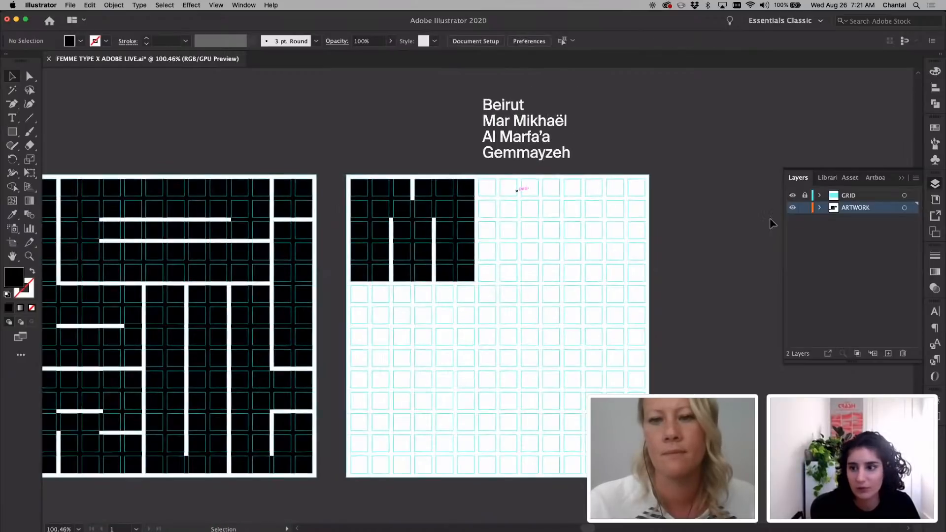
{"action": "left_click", "coordinate": [790, 199]}
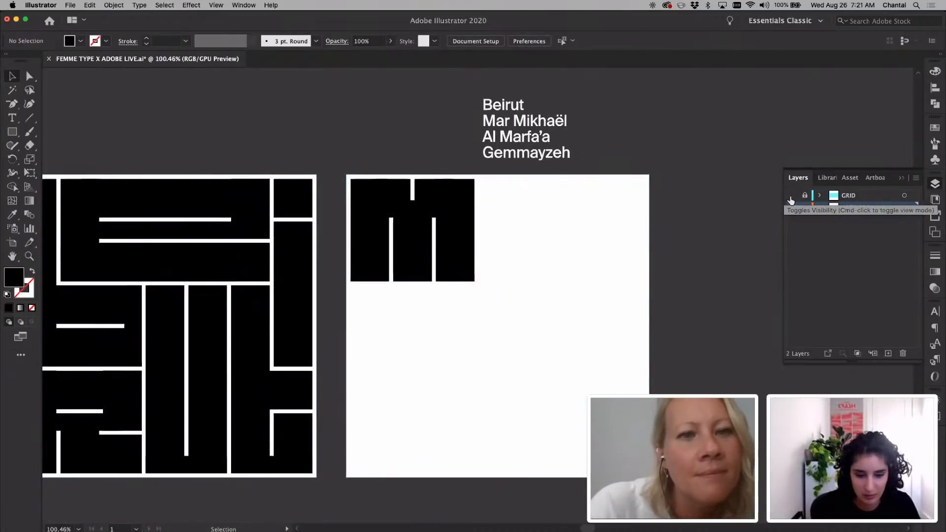
{"action": "left_click", "coordinate": [790, 197]}
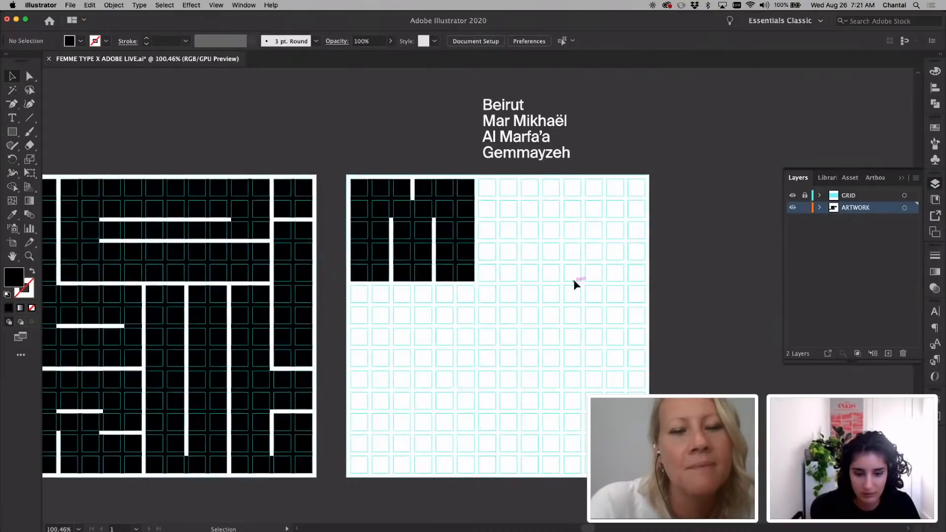
Duplicate the whole M directly below the original, keeping one grid gap between the two letters.
{"action": "scroll", "coordinate": [508, 299], "scroll_direction": "right", "scroll_amount": 5}
{"action": "left_click_drag", "start_coordinate": [414, 322], "coordinate": [299, 285]}
{"action": "scroll", "coordinate": [295, 198], "scroll_direction": "down", "scroll_amount": 2}
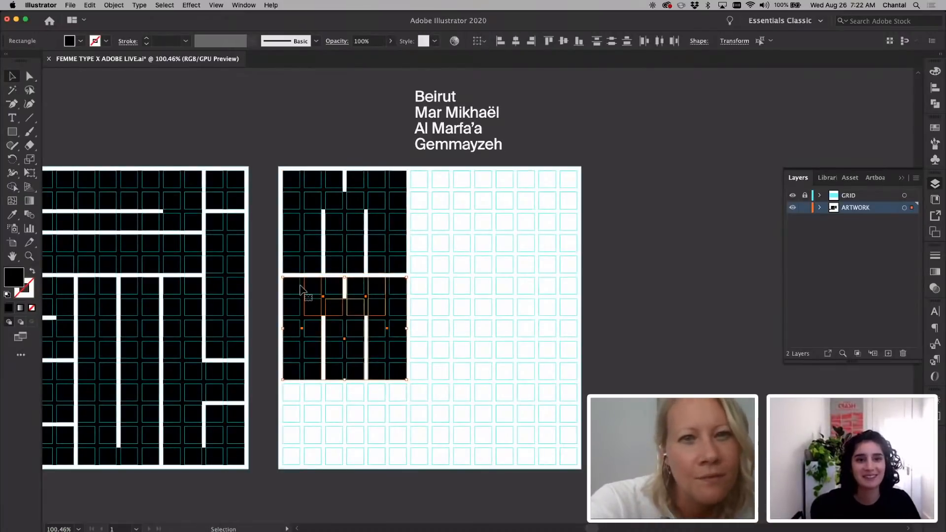
{"action": "scroll", "coordinate": [464, 285], "scroll_direction": "down", "scroll_amount": 2}
{"action": "left_click", "coordinate": [464, 285]}
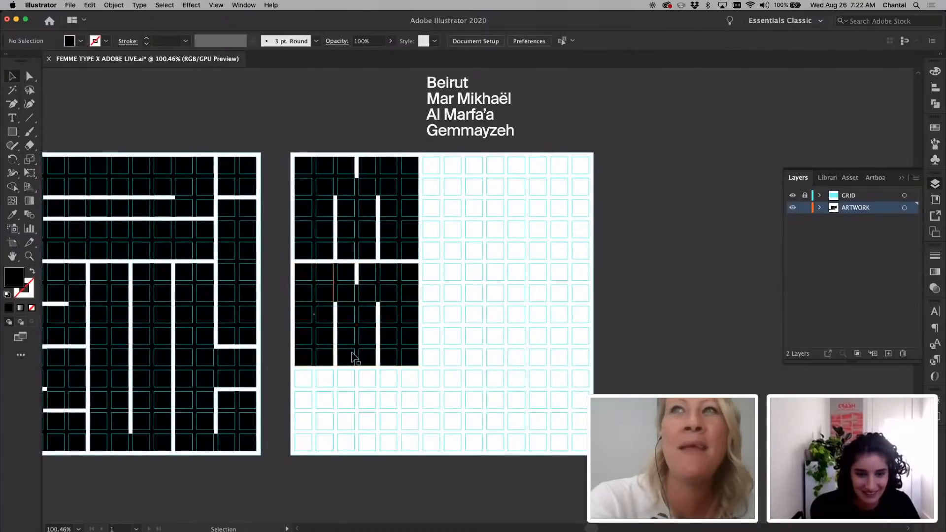
Shorten the middle and left stems of the lower M by one module at their base.
{"action": "left_click", "coordinate": [351, 353]}
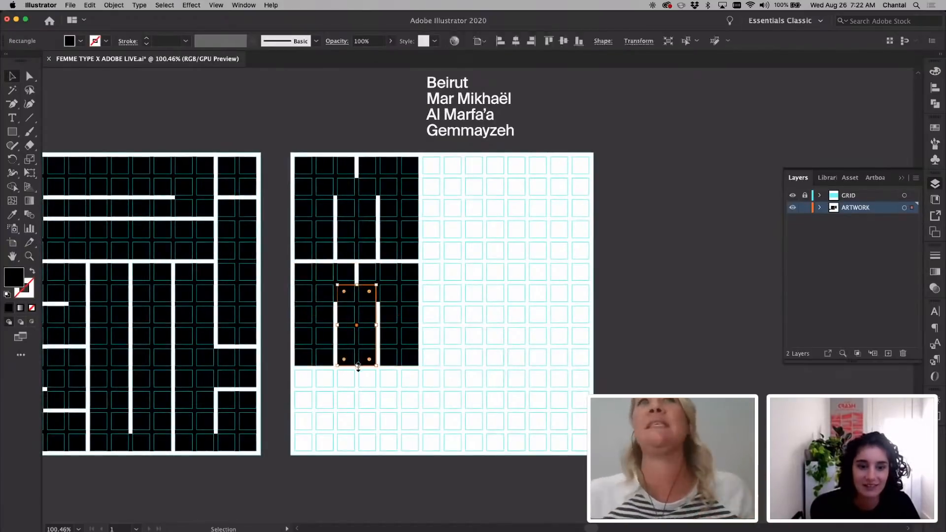
{"action": "left_click_drag", "start_coordinate": [358, 365], "coordinate": [358, 343]}
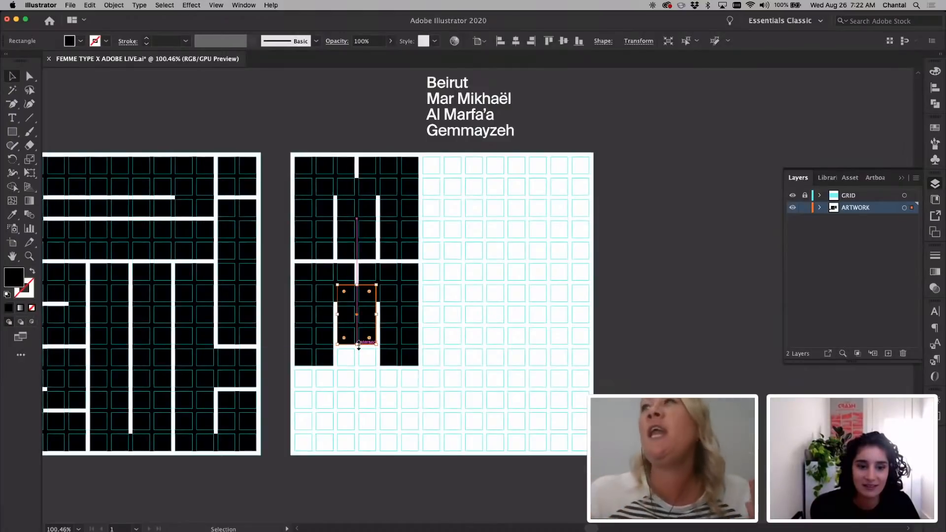
{"action": "left_click", "coordinate": [315, 356]}
{"action": "left_click_drag", "start_coordinate": [315, 365], "coordinate": [315, 344]}
{"action": "left_click", "coordinate": [383, 368]}
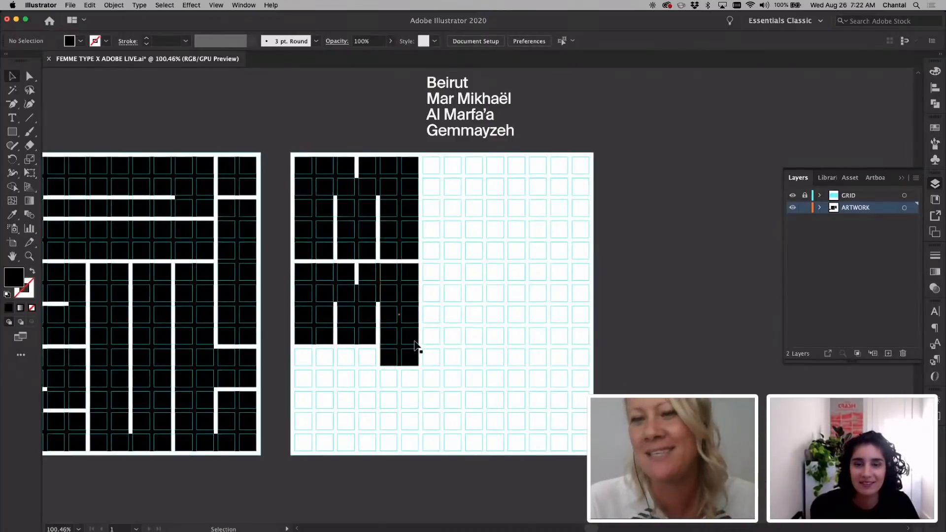
Try extending the lower M's right stem down by one module, and return it to five modules.
{"action": "left_click", "coordinate": [413, 362]}
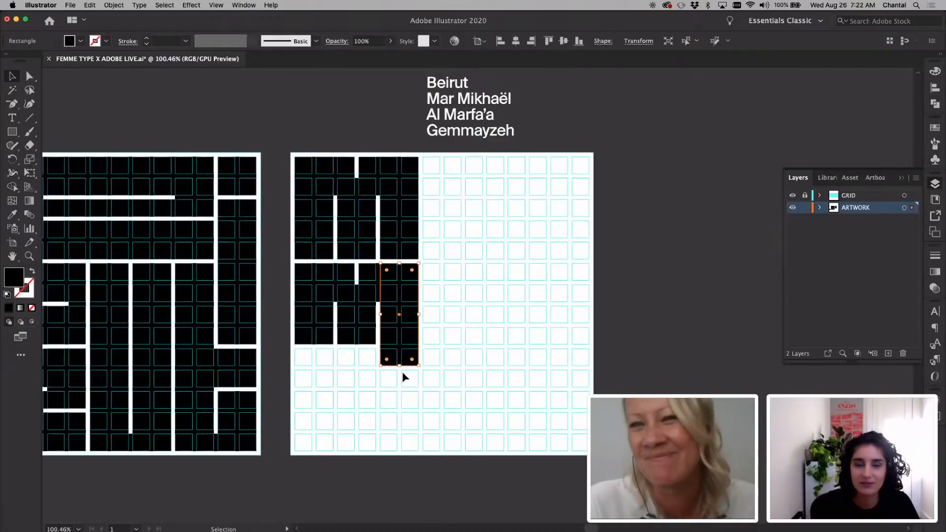
{"action": "left_click_drag", "start_coordinate": [399, 365], "coordinate": [398, 387]}
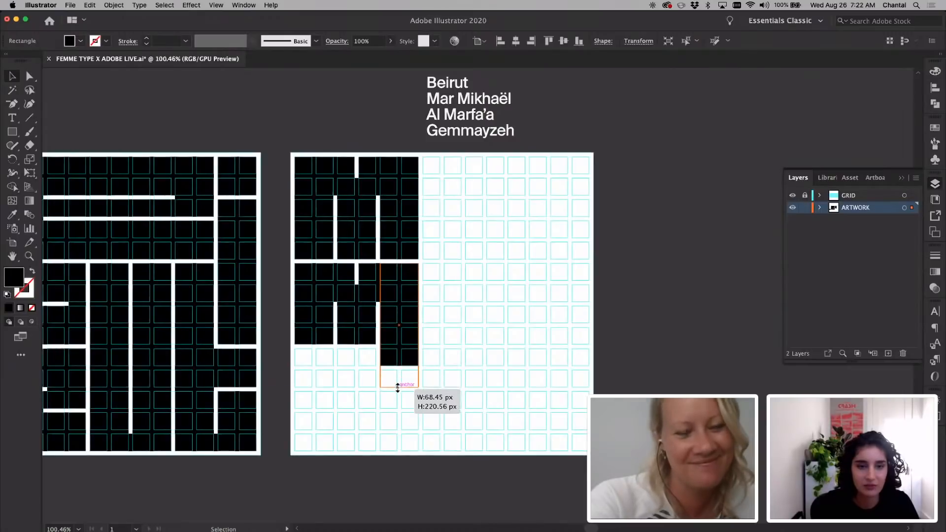
{"action": "left_click", "coordinate": [480, 342]}
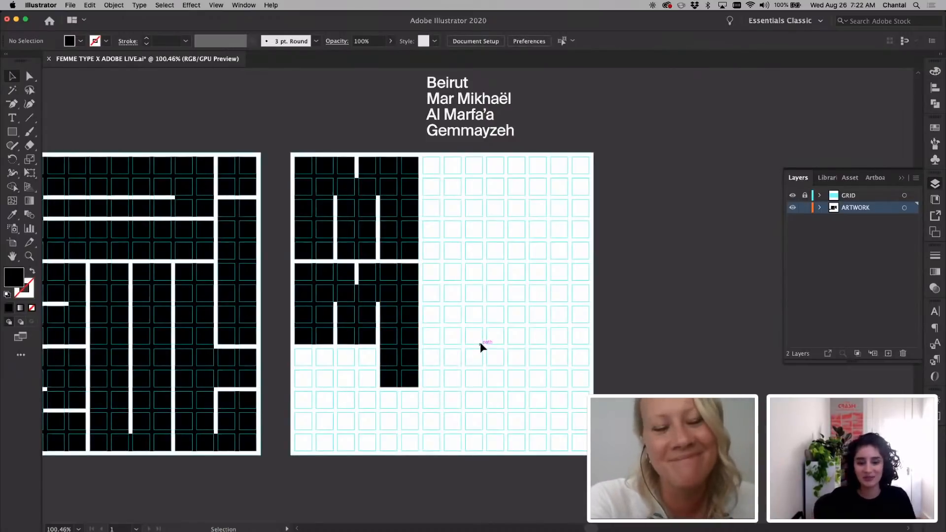
{"action": "left_click", "coordinate": [408, 360]}
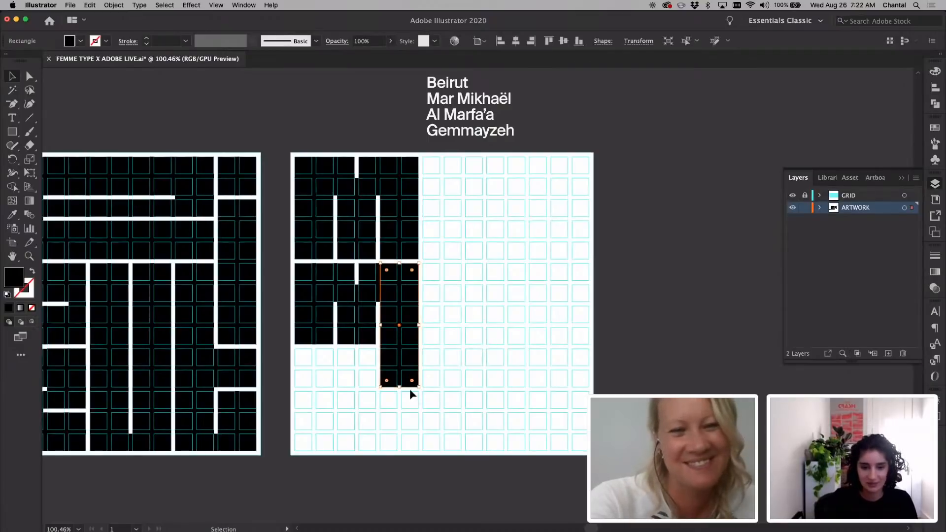
{"action": "left_click_drag", "start_coordinate": [401, 387], "coordinate": [401, 366]}
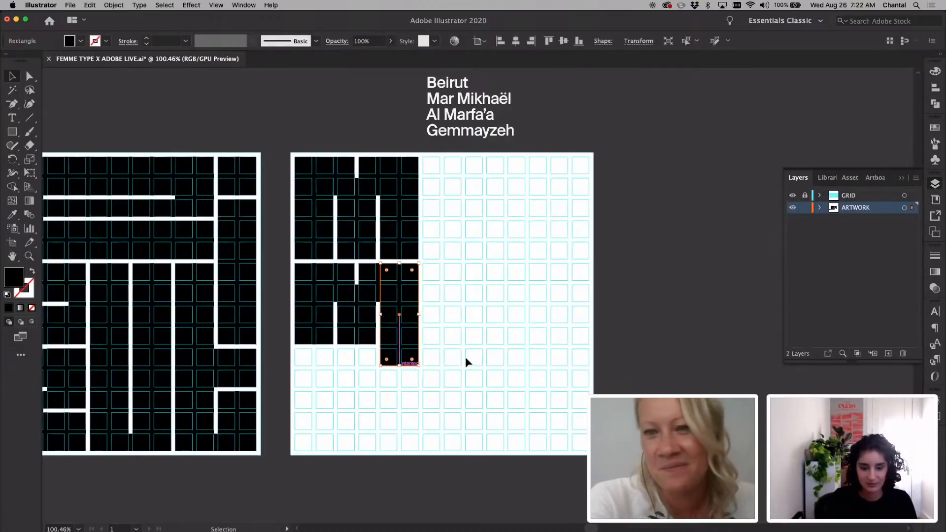
{"action": "left_click", "coordinate": [466, 359]}
Hide the GRID layer to examine the two stacked M letterforms without guides.
{"action": "scroll", "coordinate": [465, 356], "scroll_direction": "right", "scroll_amount": 3}
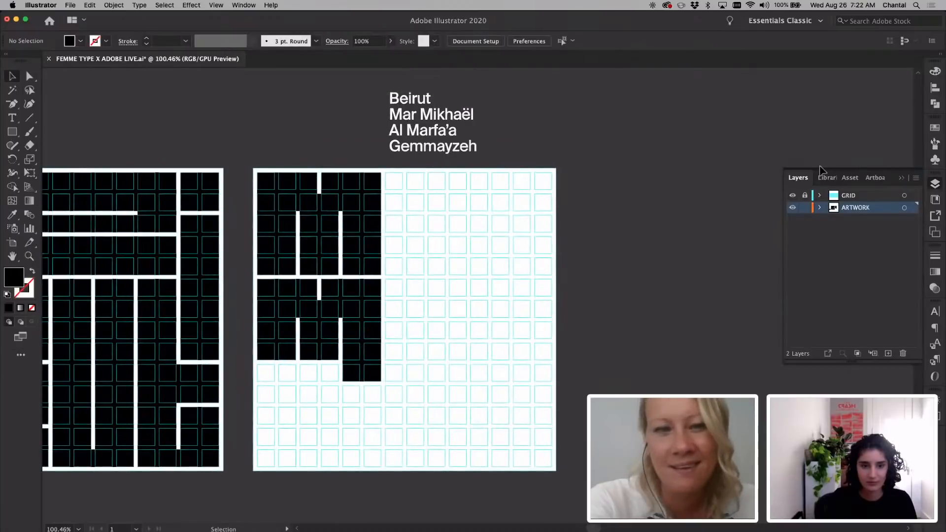
{"action": "left_click", "coordinate": [793, 197]}
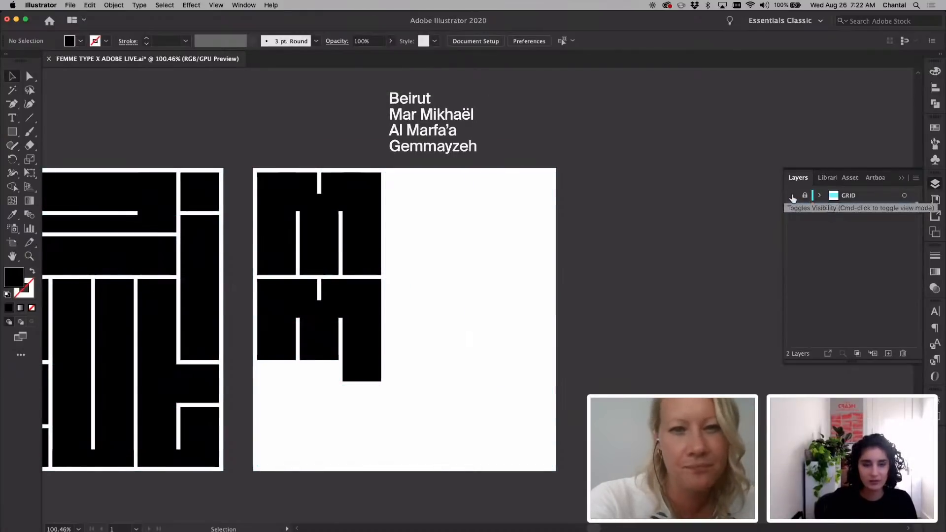
Show the GRID layer and shorten the lower M's right stem by one module, level with the other stems.
{"action": "left_click", "coordinate": [793, 197]}
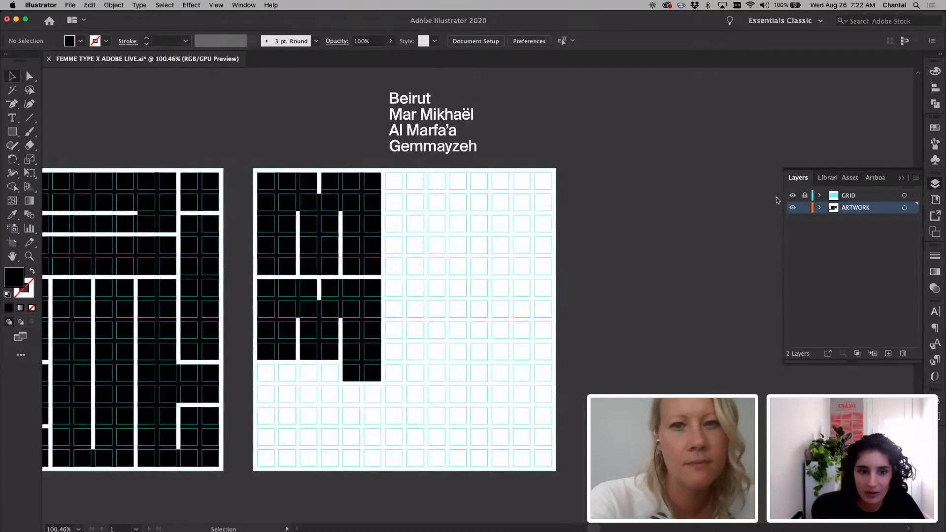
{"action": "left_click", "coordinate": [362, 355]}
{"action": "left_click_drag", "start_coordinate": [363, 383], "coordinate": [373, 360]}
{"action": "left_click", "coordinate": [466, 305]}
{"action": "scroll", "coordinate": [373, 353], "scroll_direction": "up", "scroll_amount": 1}
{"action": "scroll", "coordinate": [373, 359], "scroll_direction": "up", "scroll_amount": 1}
{"action": "scroll", "coordinate": [373, 359], "scroll_direction": "right", "scroll_amount": 1}
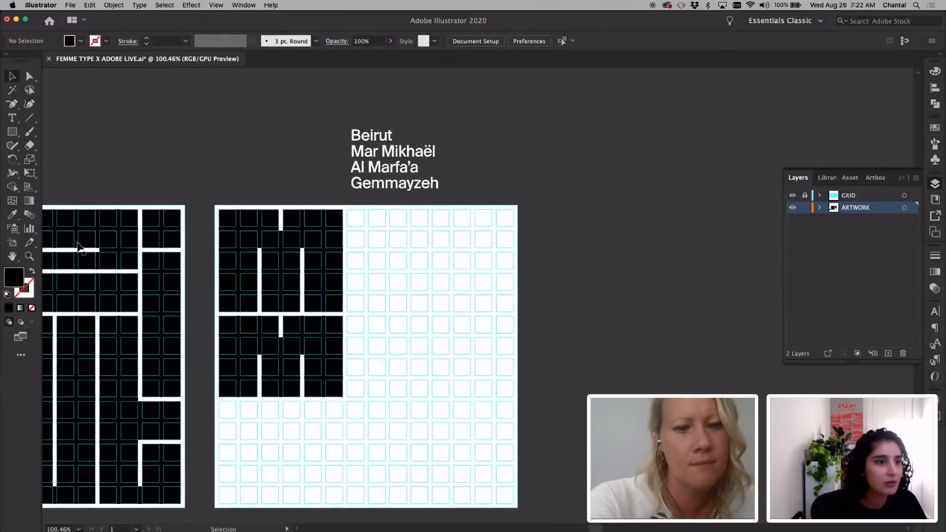
Draw a black stem two modules wide and three high beside the upper M, and duplicate it one grid gap to the right.
{"action": "key", "text": "m"}
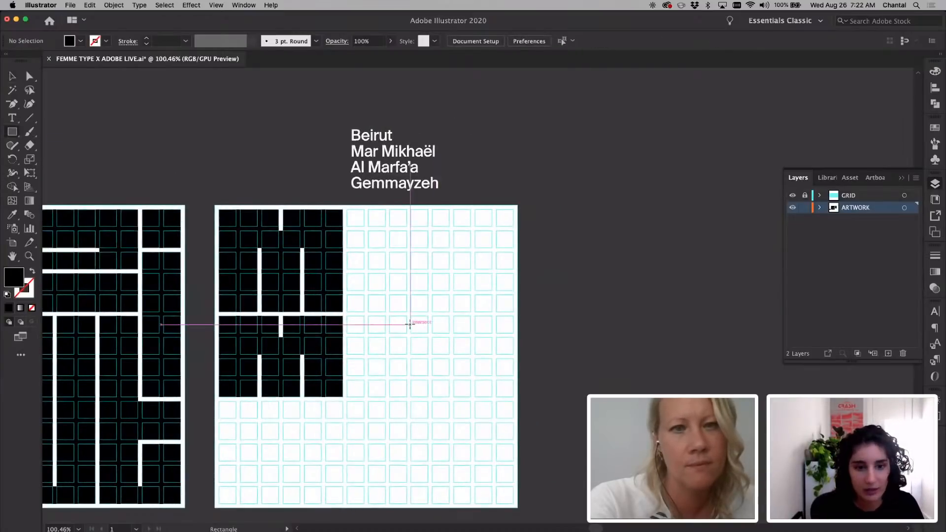
{"action": "left_click_drag", "start_coordinate": [347, 253], "coordinate": [385, 312]}
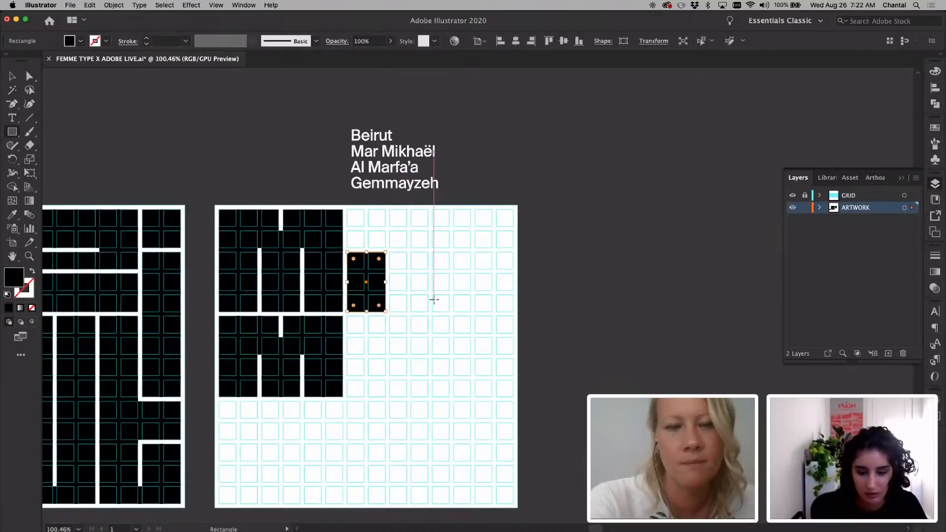
{"action": "key", "text": "v"}
{"action": "left_click", "coordinate": [429, 251]}
{"action": "mouse_move", "coordinate": [370, 279]}
{"action": "left_mouse_down"}
{"action": "mouse_move", "coordinate": [424, 278]}
{"action": "mouse_move", "coordinate": [386, 277]}
{"action": "left_mouse_up"}
{"action": "scroll", "coordinate": [408, 275], "scroll_direction": "up", "scroll_amount": 3}
{"action": "left_click_drag", "start_coordinate": [386, 277], "coordinate": [409, 277]}
{"action": "left_click", "coordinate": [499, 263]}
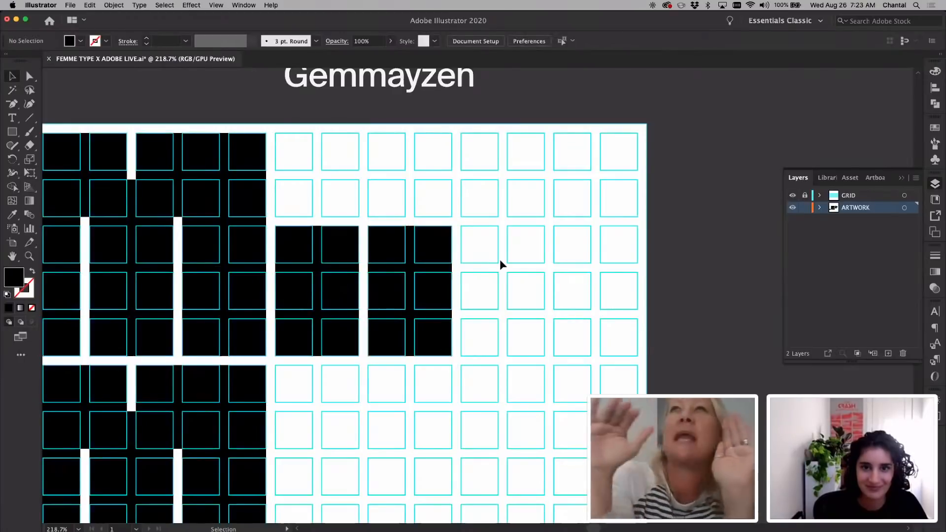
Draw a black bar four modules wide and one high in the top grid row above the two new stems.
{"action": "left_click", "coordinate": [11, 132]}
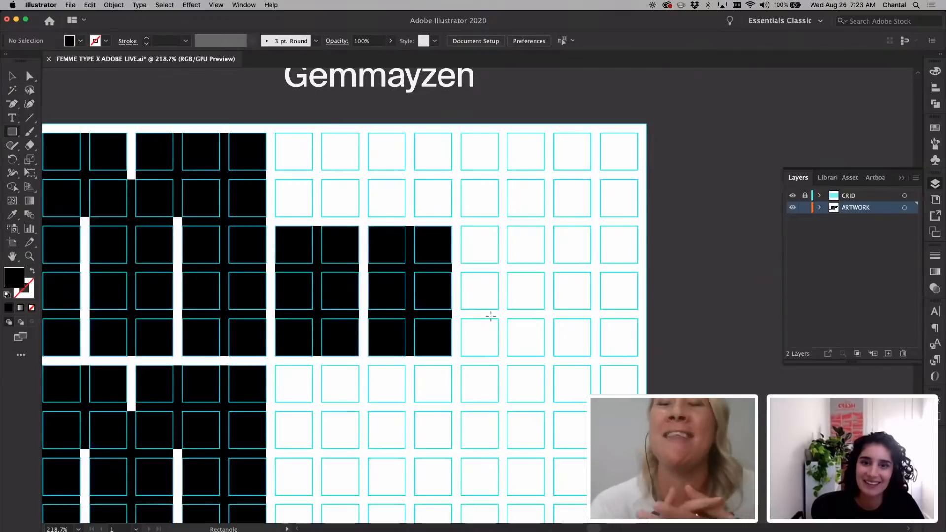
{"action": "scroll", "coordinate": [490, 317], "scroll_direction": "up", "scroll_amount": 1}
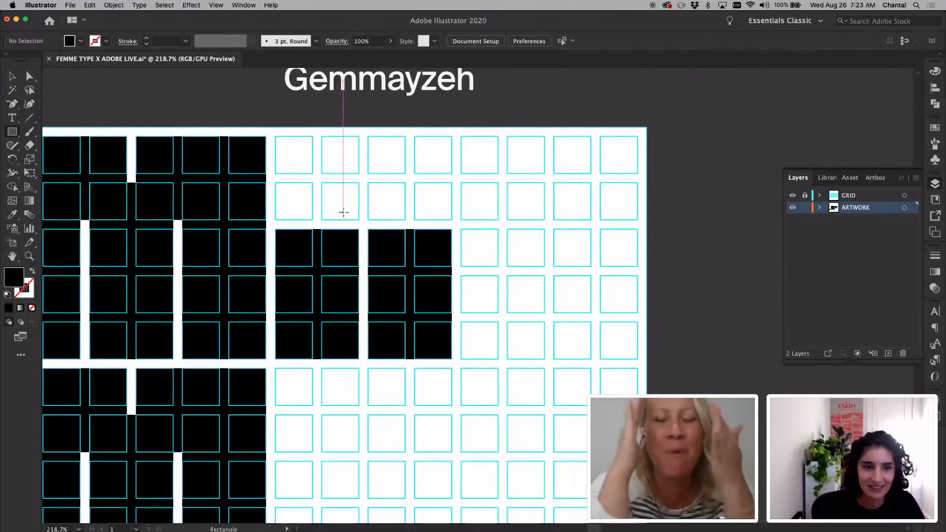
{"action": "left_click_drag", "start_coordinate": [275, 137], "coordinate": [451, 173]}
{"action": "key", "text": "v"}
{"action": "left_click", "coordinate": [479, 173]}
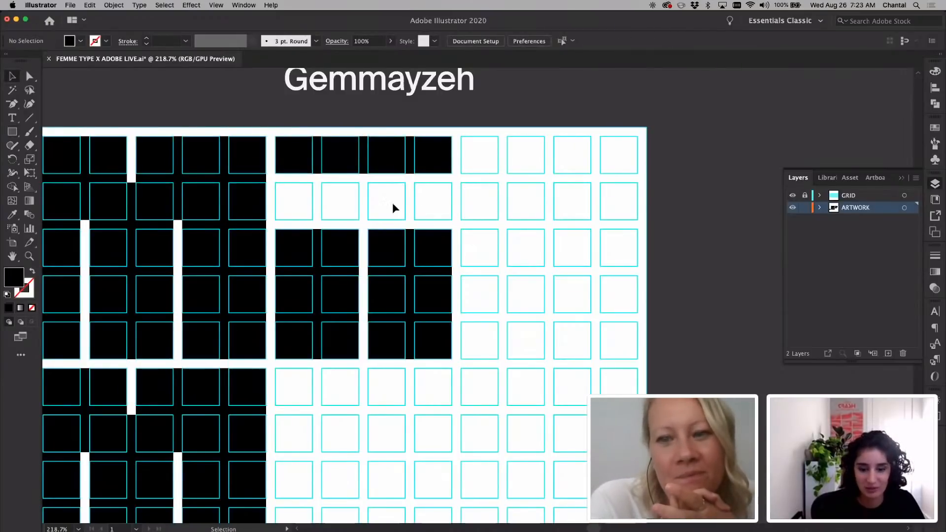
Extend the a's left stem up to the second row and its right stem to the top row, joining them across the second row.
{"action": "left_click", "coordinate": [419, 249]}
{"action": "left_click", "coordinate": [338, 254], "text": "shift"}
{"action": "left_click_drag", "start_coordinate": [363, 229], "coordinate": [408, 136]}
{"action": "left_click", "coordinate": [512, 220]}
{"action": "key", "text": "ctrl+z"}
{"action": "left_click", "coordinate": [412, 253]}
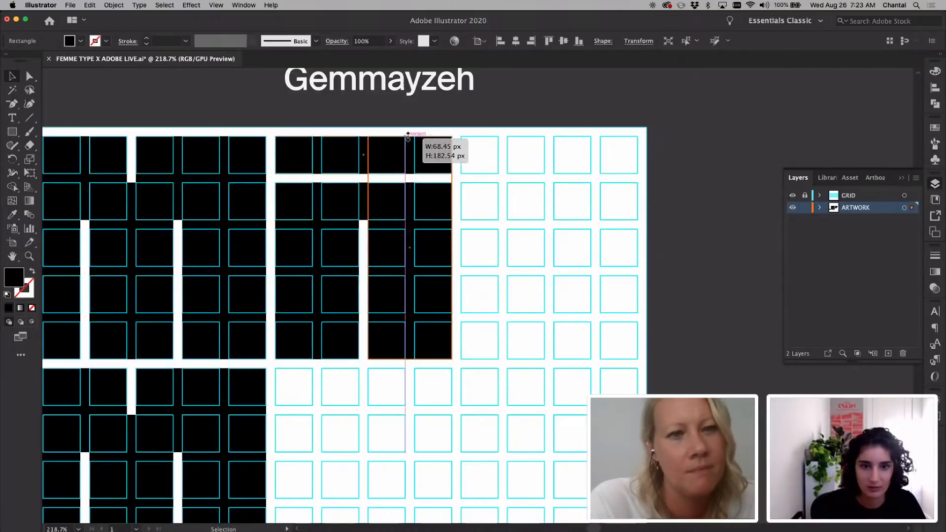
{"action": "left_click", "coordinate": [514, 162]}
Close the a's bowl with a copy of the four-module bar across its base, and preview it without the GRID layer.
{"action": "left_click_drag", "start_coordinate": [365, 301], "coordinate": [365, 348]}
{"action": "left_click", "coordinate": [528, 299]}
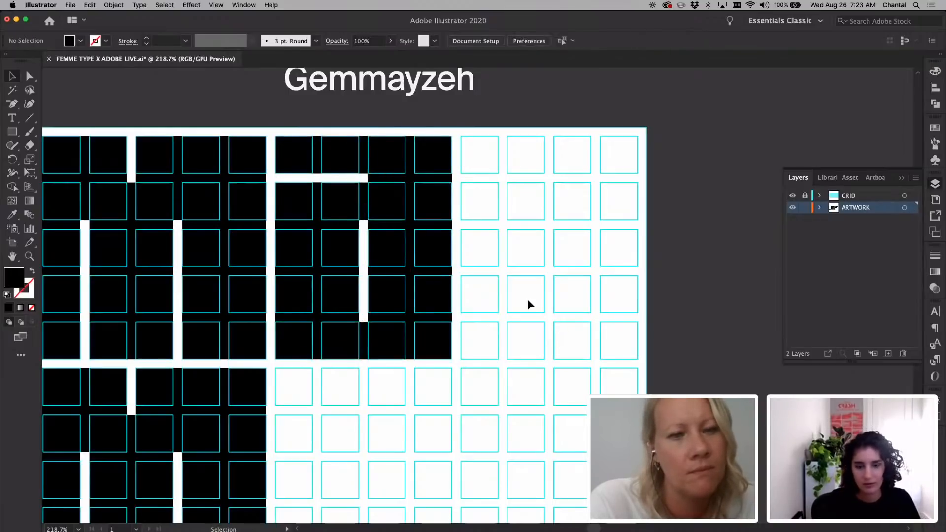
{"action": "left_click", "coordinate": [792, 196]}
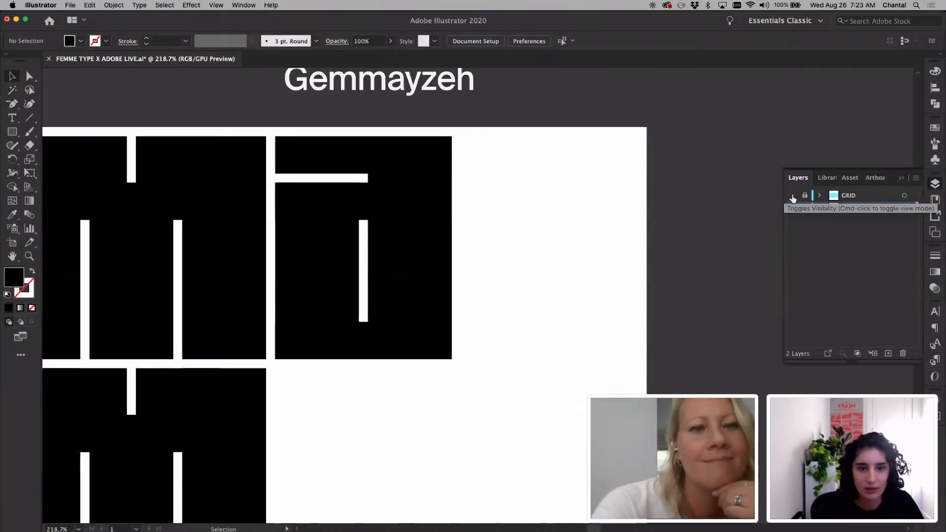
{"action": "left_click", "coordinate": [792, 196]}
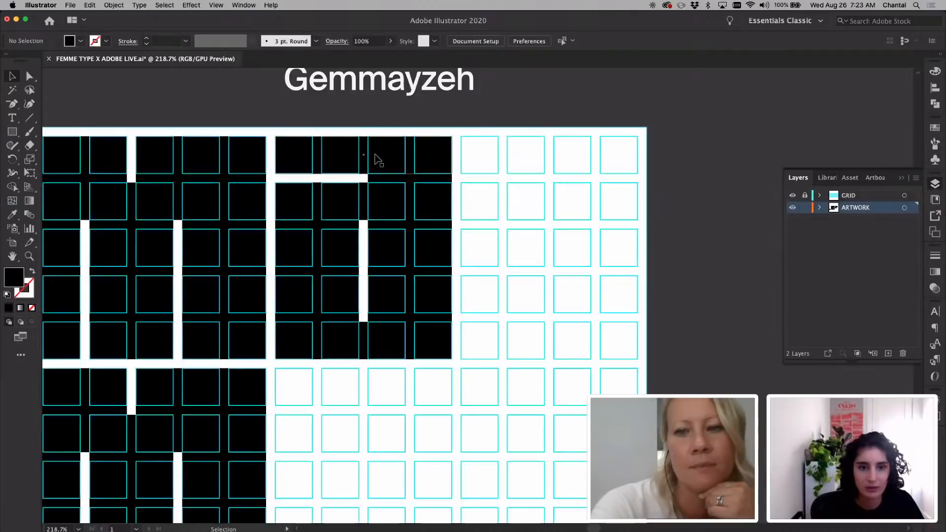
Try a single-storey a by taking off its top bar, shortening the right stem by one module and adding a two-module-high tail.
{"action": "left_click_drag", "start_coordinate": [341, 160], "coordinate": [591, 208]}
{"action": "left_click", "coordinate": [411, 138]}
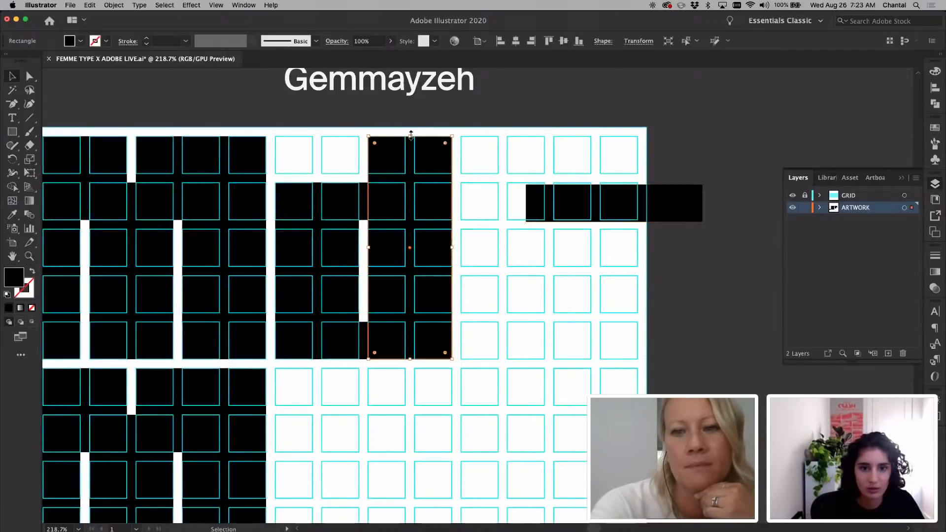
{"action": "left_click_drag", "start_coordinate": [408, 175], "coordinate": [410, 221]}
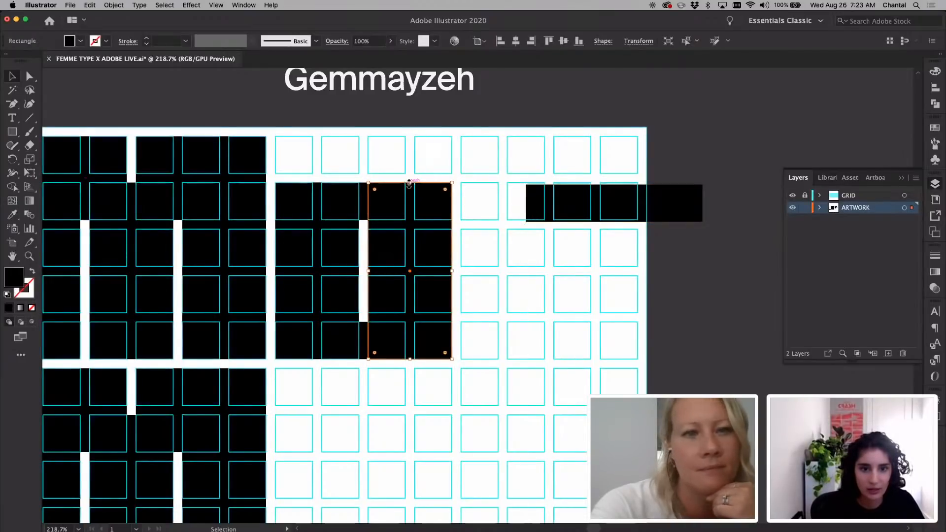
{"action": "left_click", "coordinate": [510, 140]}
{"action": "left_click_drag", "start_coordinate": [605, 211], "coordinate": [495, 306]}
{"action": "left_click_drag", "start_coordinate": [591, 313], "coordinate": [498, 359]}
{"action": "left_click", "coordinate": [690, 254]}
{"action": "left_click", "coordinate": [792, 196]}
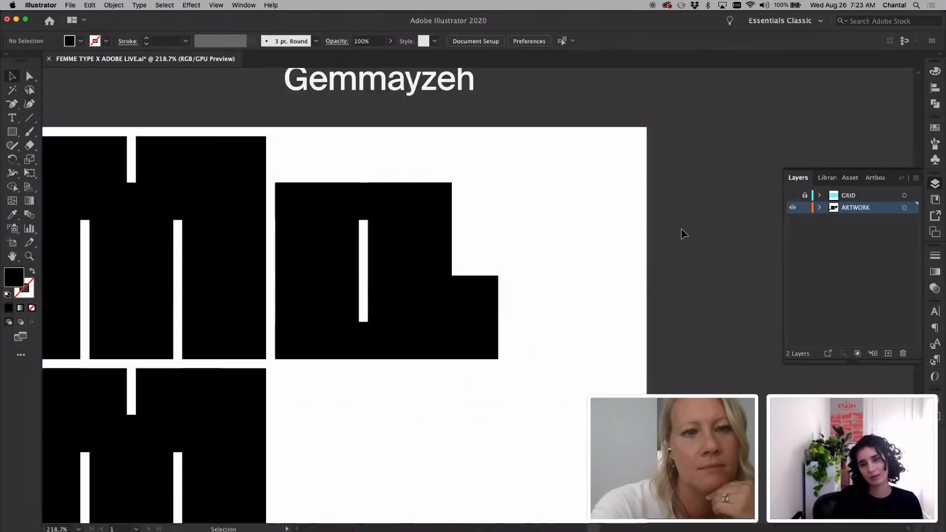
{"action": "scroll", "coordinate": [684, 233], "scroll_direction": "down", "scroll_amount": 5}
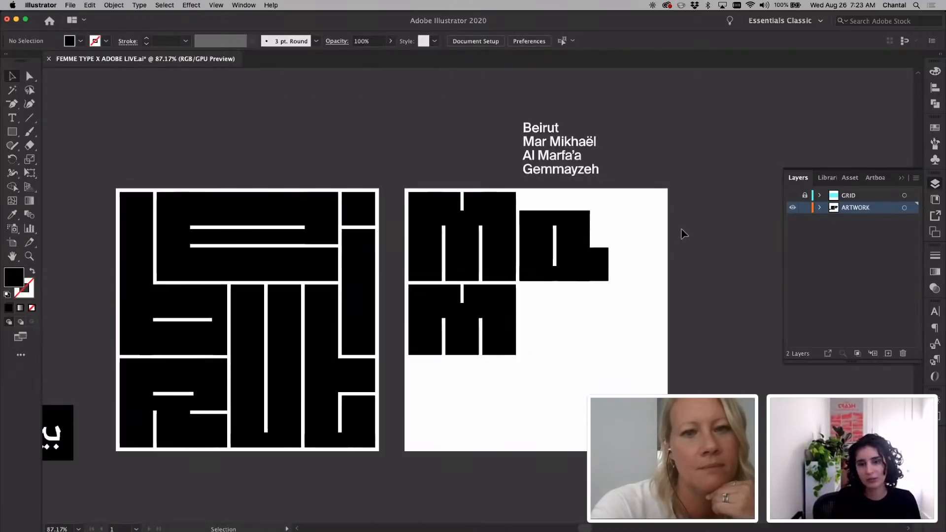
{"action": "scroll", "coordinate": [684, 233], "scroll_direction": "up", "scroll_amount": 3}
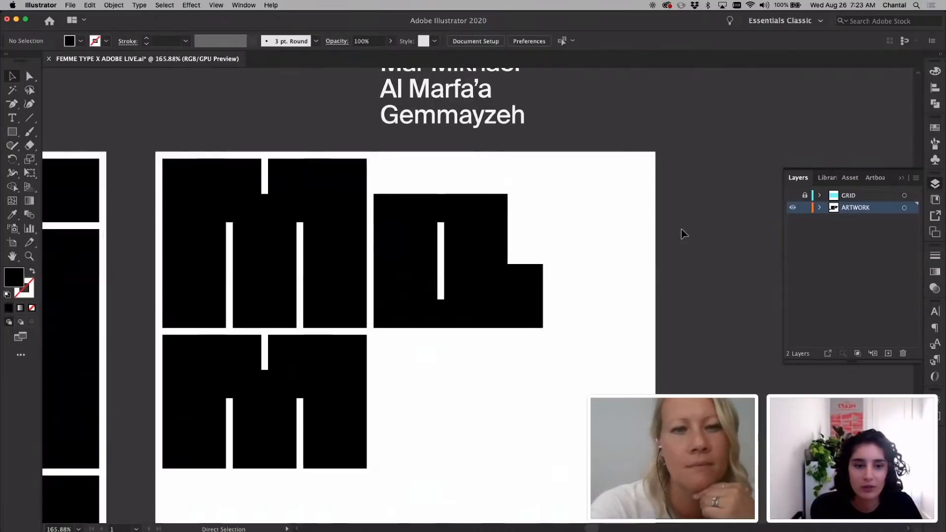
Undo the single-storey version and restore the a with its top bar and full-height right stem.
{"action": "key", "text": "super+z"}
{"action": "key", "text": "super+z"}
{"action": "key", "text": "super+z"}
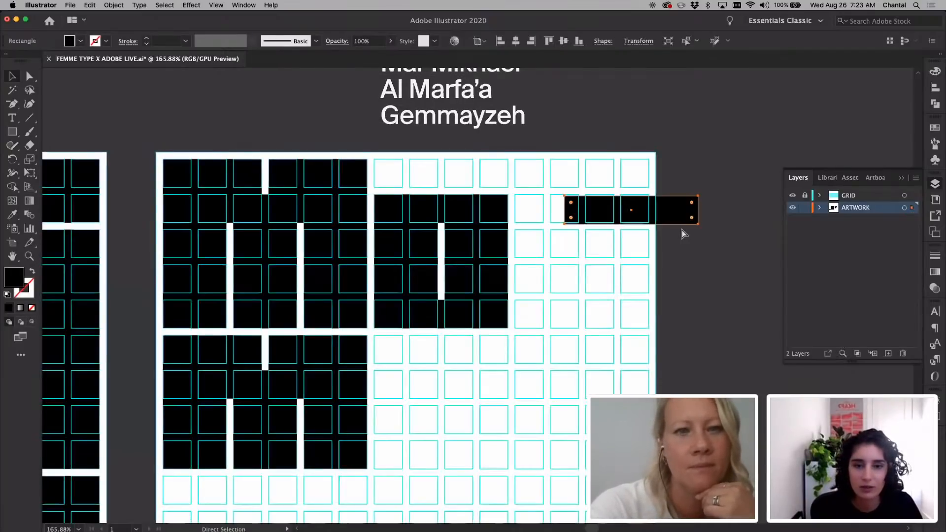
{"action": "key", "text": "super+z"}
{"action": "left_click", "coordinate": [682, 234]}
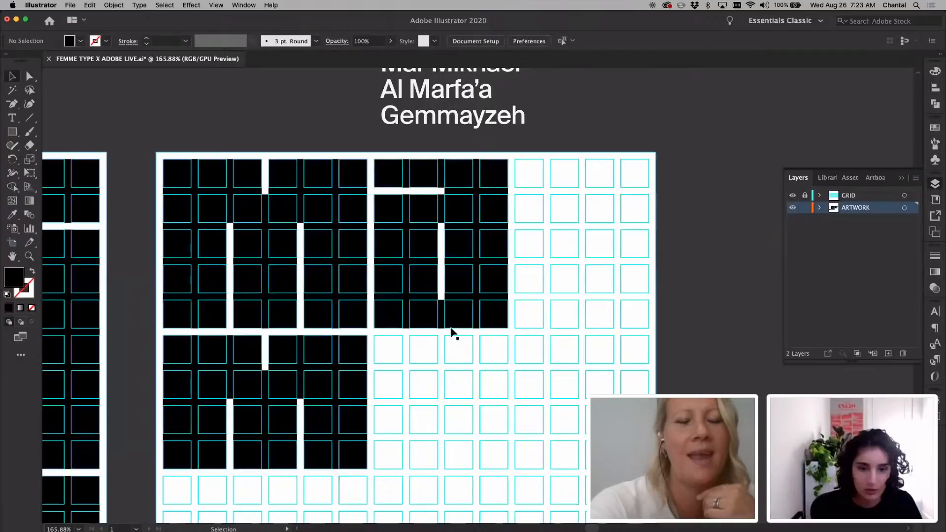
Examine how the finished Beirut lettering is constructed, checking it with the GRID layer hidden.
{"action": "left_click", "coordinate": [12, 131]}
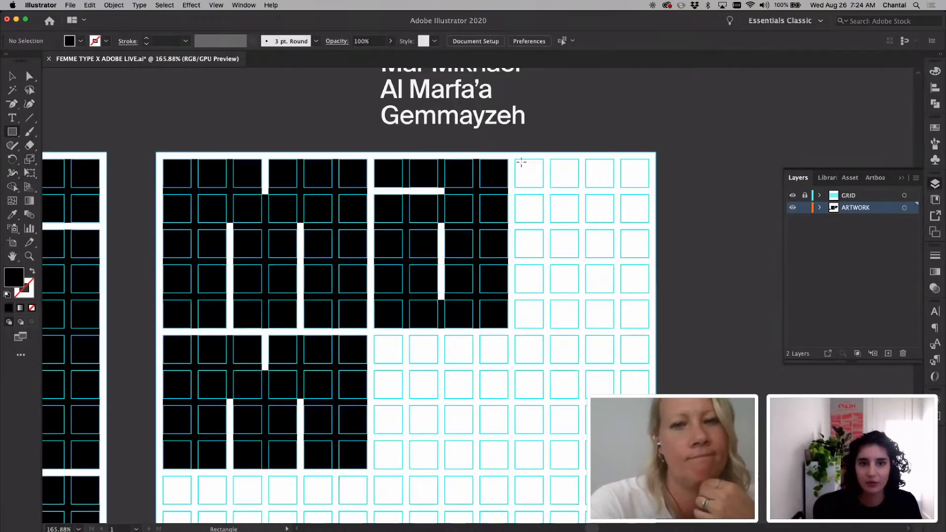
{"action": "scroll", "coordinate": [521, 162], "scroll_direction": "left", "scroll_amount": 5}
{"action": "scroll", "coordinate": [521, 162], "scroll_direction": "down", "scroll_amount": 2}
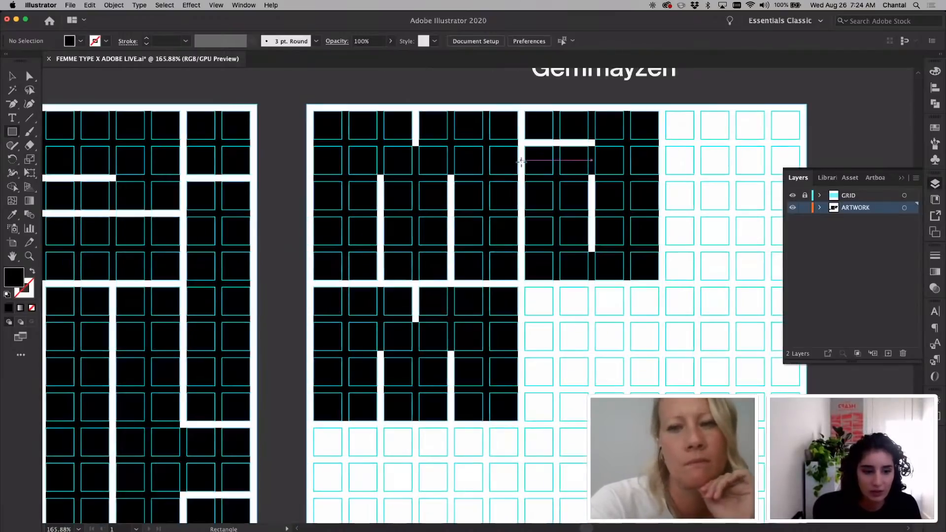
{"action": "scroll", "coordinate": [522, 162], "scroll_direction": "left", "scroll_amount": 2}
{"action": "scroll", "coordinate": [521, 162], "scroll_direction": "down", "scroll_amount": 2}
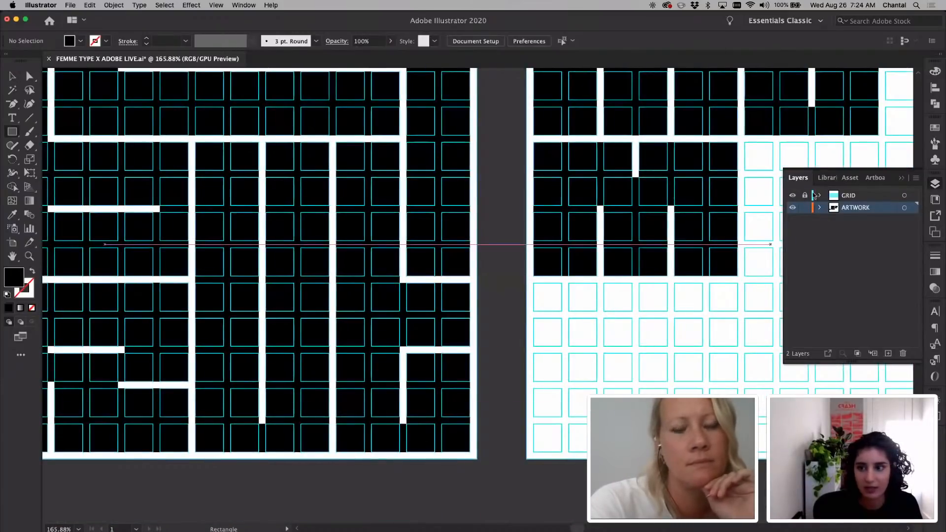
{"action": "left_click", "coordinate": [792, 196]}
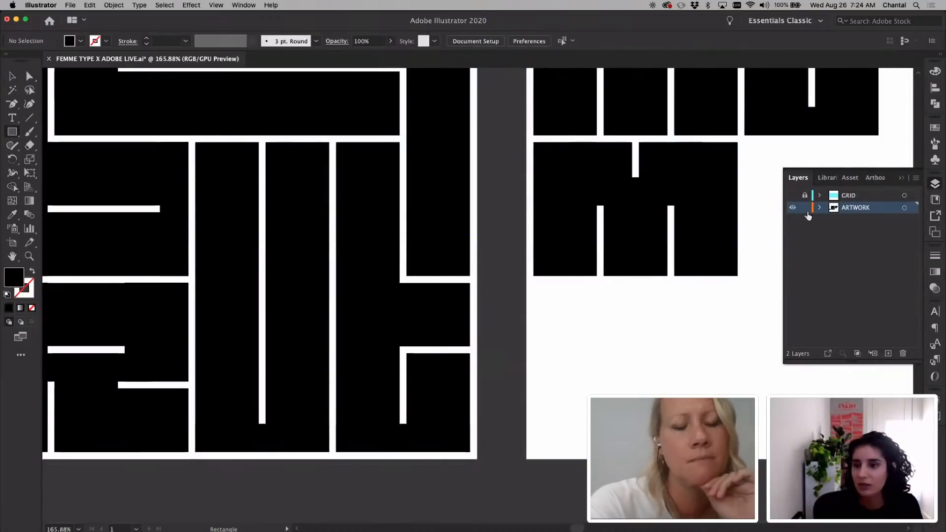
{"action": "left_click", "coordinate": [792, 196]}
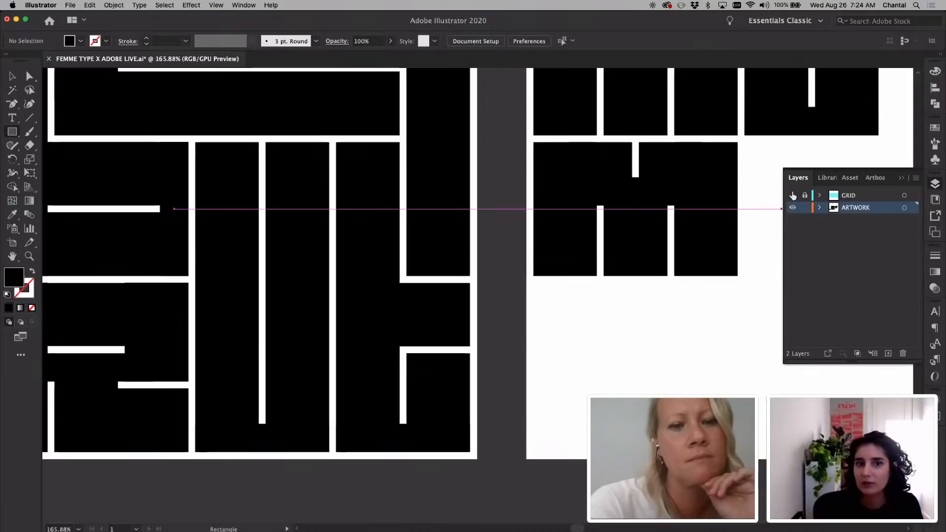
{"action": "scroll", "coordinate": [499, 247], "scroll_direction": "right", "scroll_amount": 5}
{"action": "scroll", "coordinate": [499, 246], "scroll_direction": "up", "scroll_amount": 2}
{"action": "scroll", "coordinate": [498, 247], "scroll_direction": "right", "scroll_amount": 5}
{"action": "scroll", "coordinate": [499, 246], "scroll_direction": "up", "scroll_amount": 4}
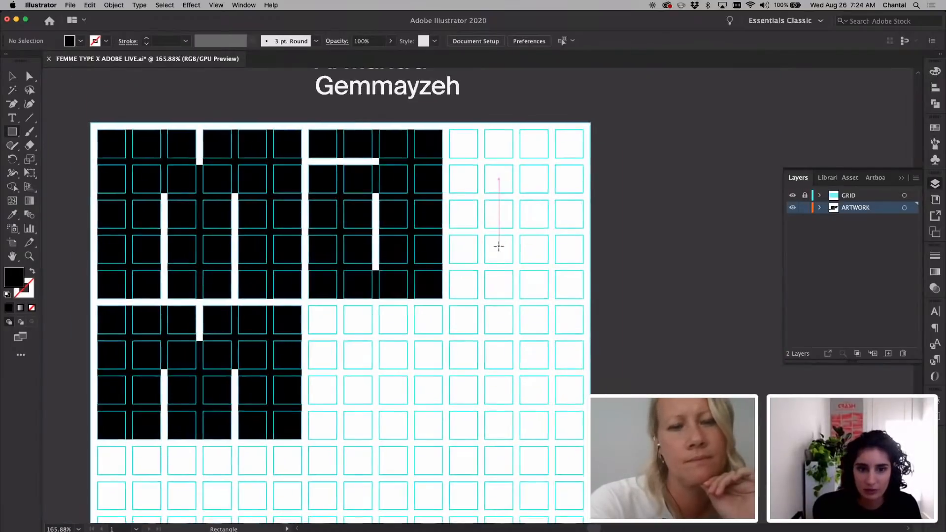
Draw a stem two modules wide and five high beside the a, and duplicate it one grid gap to the right.
{"action": "left_click_drag", "start_coordinate": [454, 201], "coordinate": [518, 370]}
{"action": "key", "text": "v"}
{"action": "left_click", "coordinate": [554, 377]}
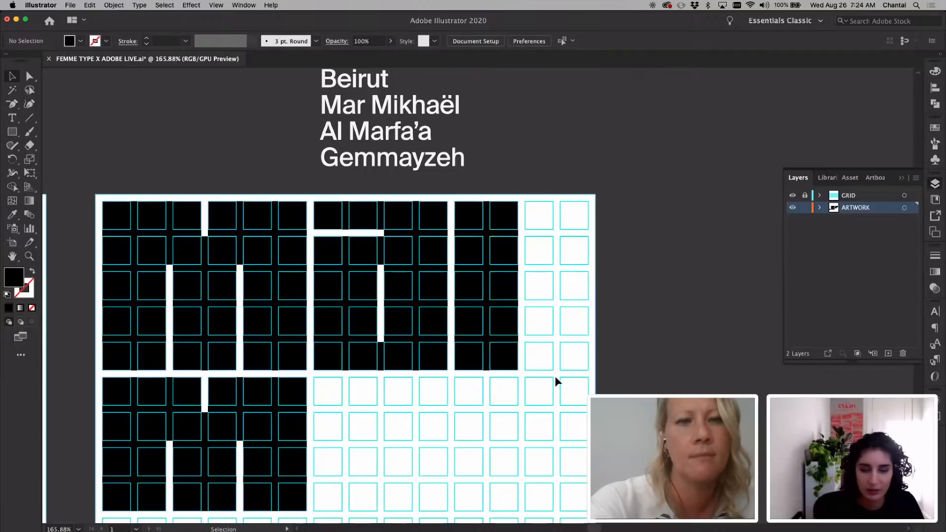
{"action": "left_click_drag", "start_coordinate": [502, 353], "coordinate": [564, 348]}
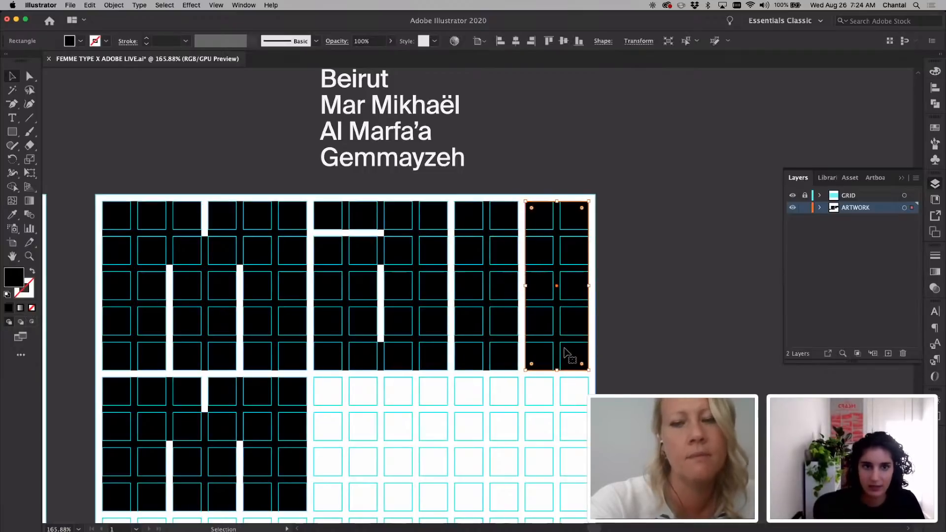
{"action": "left_click", "coordinate": [624, 312]}
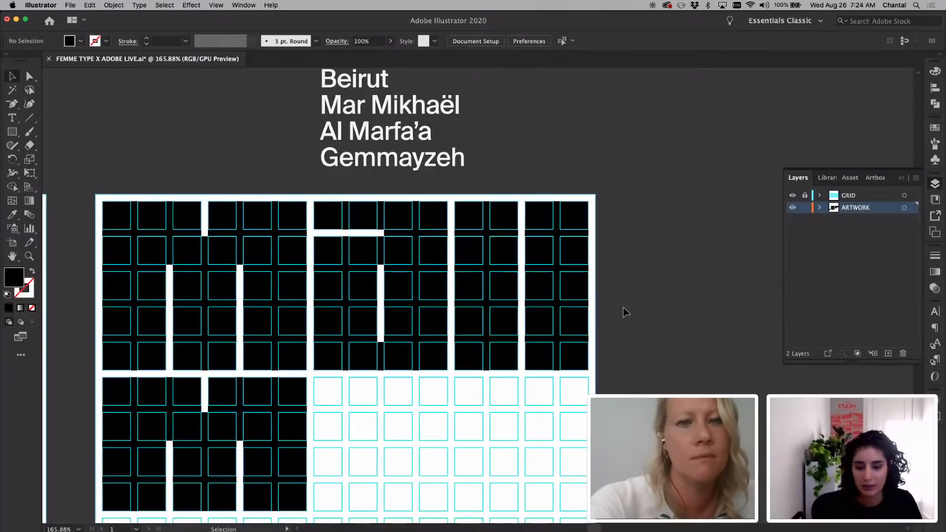
Join the two five-module stems with one-module-high black bars across the top and third grid rows.
{"action": "left_click", "coordinate": [11, 132]}
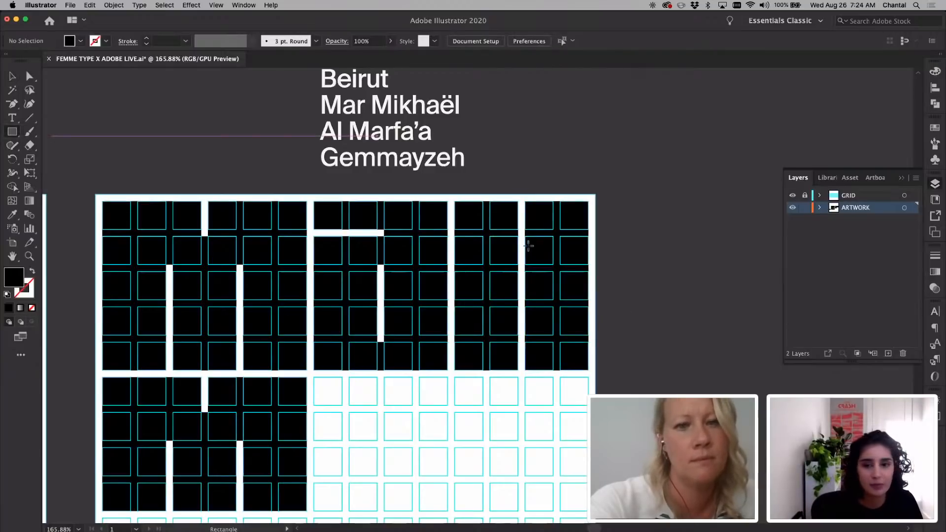
{"action": "mouse_move", "coordinate": [456, 201]}
{"action": "left_mouse_down"}
{"action": "mouse_move", "coordinate": [573, 217]}
{"action": "mouse_move", "coordinate": [574, 230]}
{"action": "mouse_move", "coordinate": [523, 244]}
{"action": "mouse_move", "coordinate": [524, 297]}
{"action": "left_mouse_up"}
{"action": "key", "text": "v"}
{"action": "left_click", "coordinate": [657, 241]}
{"action": "left_click", "coordinate": [646, 281]}
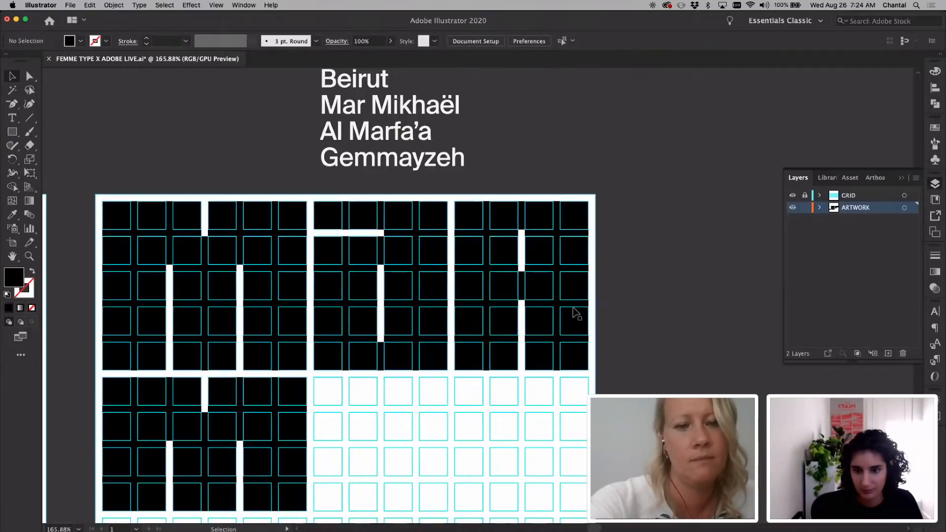
Shorten the R's right stem from its base so it spans only the upper three grid rows.
{"action": "left_click", "coordinate": [574, 311]}
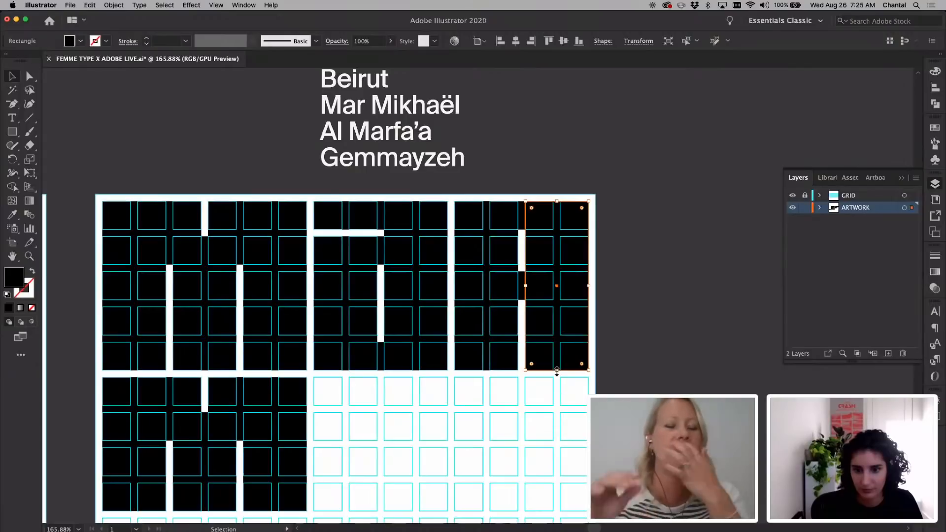
{"action": "left_click_drag", "start_coordinate": [557, 370], "coordinate": [558, 323]}
{"action": "left_click", "coordinate": [612, 310]}
{"action": "key", "text": "super+z"}
{"action": "left_click", "coordinate": [561, 350]}
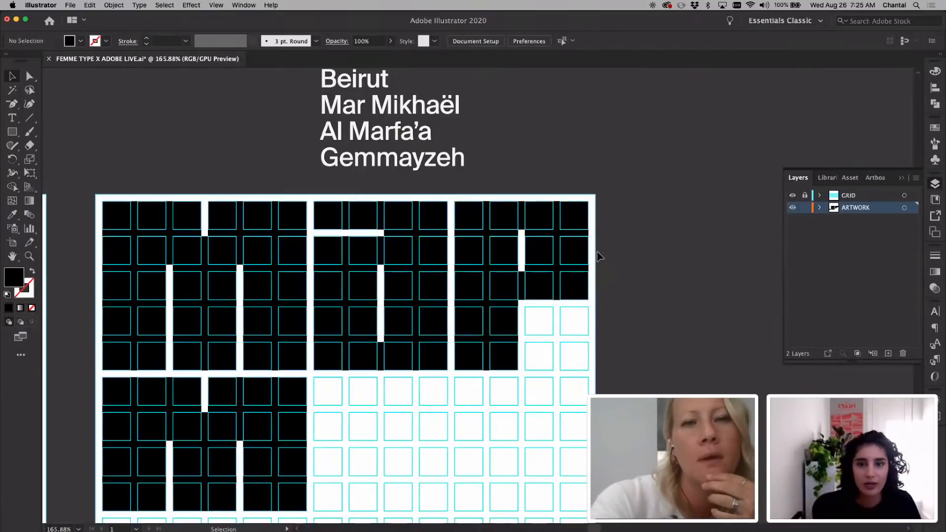
Duplicate the R's right block below itself and reduce the copy to a two-by-two-module leg in the bottom two rows.
{"action": "left_click_drag", "start_coordinate": [582, 237], "coordinate": [583, 341]}
{"action": "left_click_drag", "start_coordinate": [557, 407], "coordinate": [556, 370]}
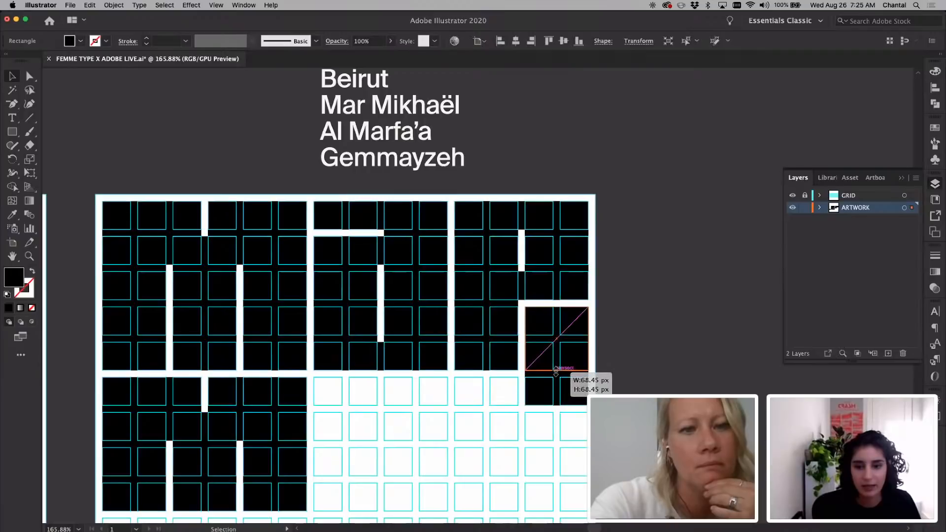
{"action": "left_click", "coordinate": [554, 408]}
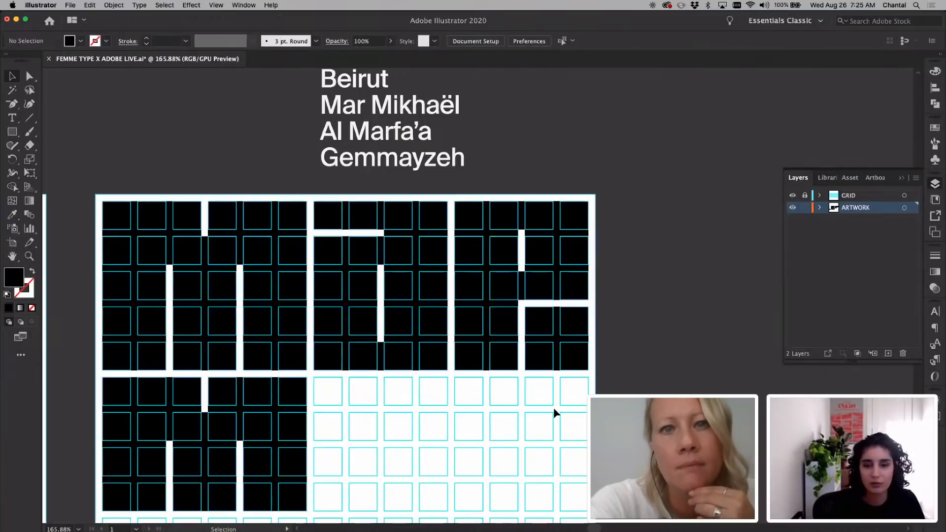
Duplicate the R's leg block one module up and left to connect the leg with the stem and bowl.
{"action": "left_click", "coordinate": [574, 321]}
{"action": "left_click_drag", "start_coordinate": [567, 318], "coordinate": [539, 290]}
{"action": "left_click", "coordinate": [655, 289]}
{"action": "scroll", "coordinate": [665, 289], "scroll_direction": "down", "scroll_amount": 1}
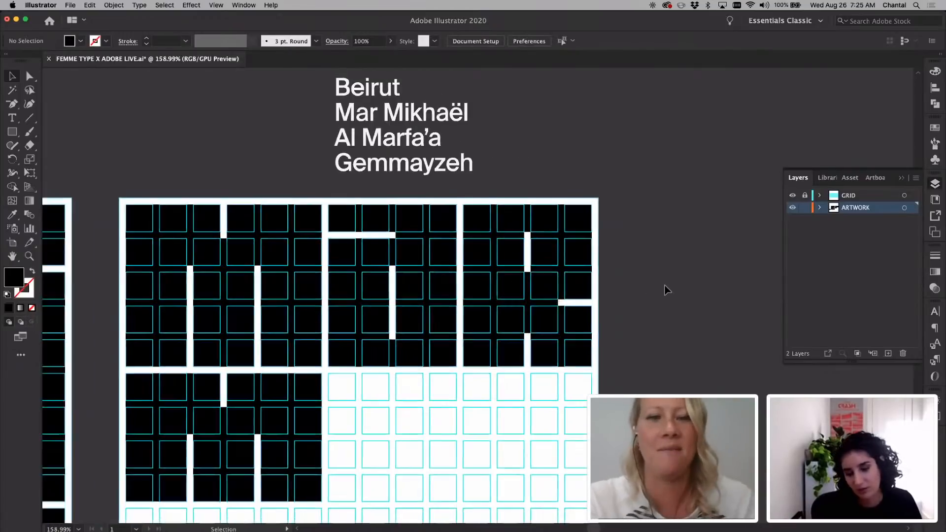
Duplicate the a's lower-left block beneath itself as a two-by-four-module block beside the second-row M.
{"action": "scroll", "coordinate": [665, 289], "scroll_direction": "down", "scroll_amount": 2}
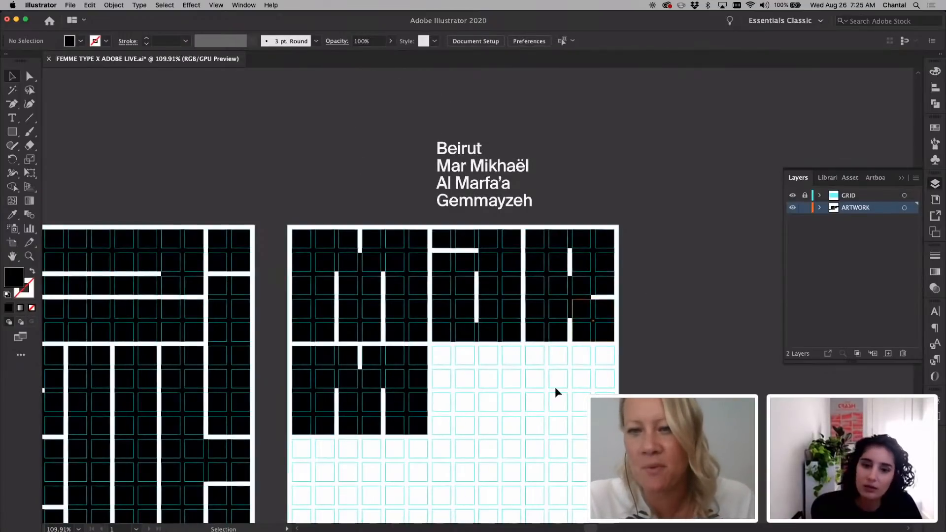
{"action": "scroll", "coordinate": [471, 376], "scroll_direction": "up", "scroll_amount": 3}
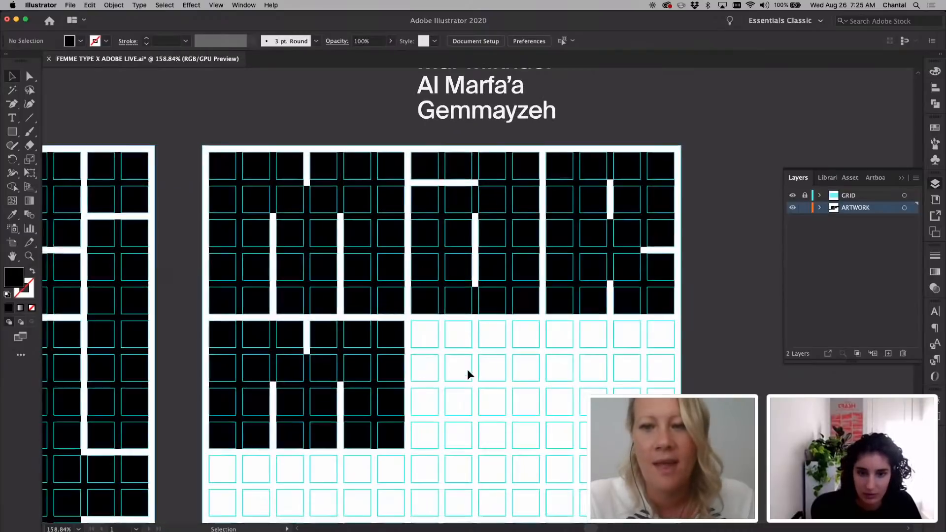
{"action": "left_click", "coordinate": [441, 250]}
{"action": "left_click_drag", "start_coordinate": [441, 251], "coordinate": [439, 371]}
{"action": "left_click", "coordinate": [528, 348]}
Try shortening the a by two modules from its base, and undo the change.
{"action": "key", "text": "a"}
{"action": "left_click_drag", "start_coordinate": [407, 262], "coordinate": [540, 246]}
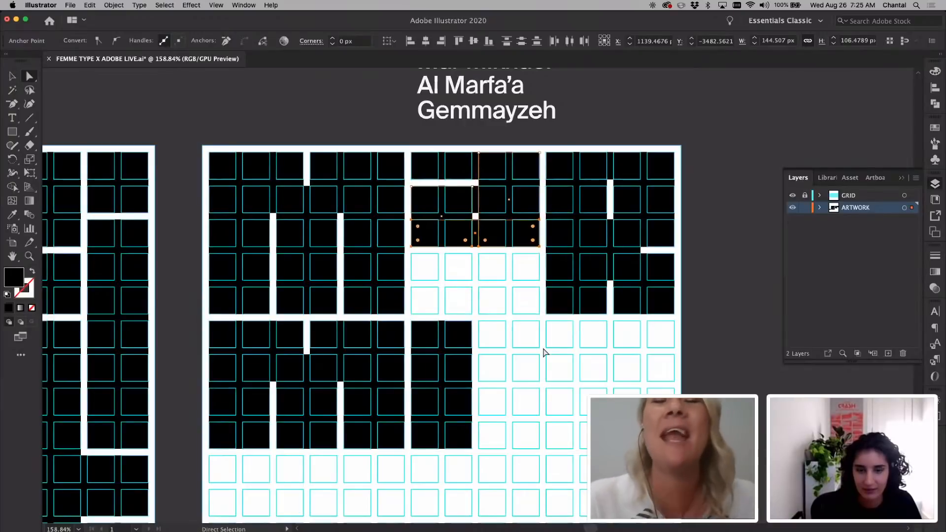
{"action": "left_click", "coordinate": [543, 352]}
{"action": "key", "text": "super+z"}
{"action": "key", "text": "super+z"}
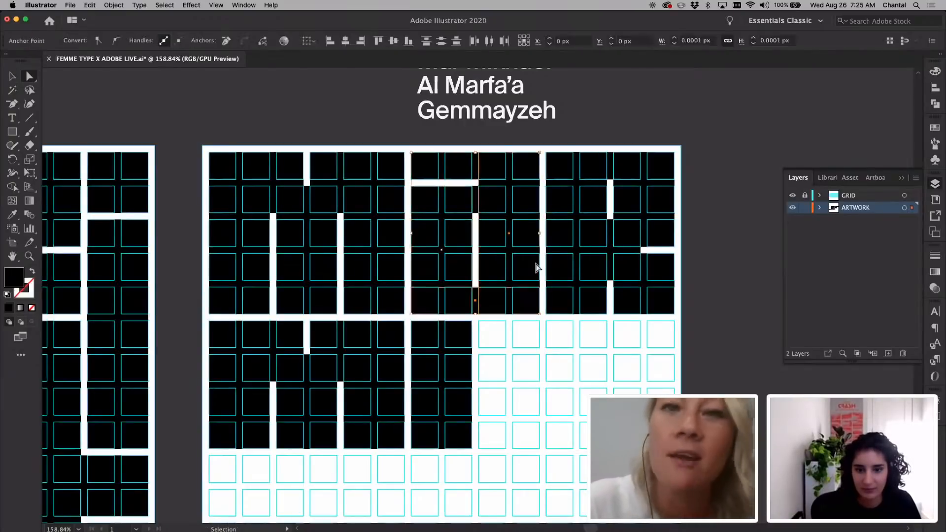
Shorten the a from its base by one module so it spans only the upper four grid rows.
{"action": "left_click_drag", "start_coordinate": [539, 303], "coordinate": [540, 280]}
{"action": "left_click_drag", "start_coordinate": [539, 337], "coordinate": [539, 337]}
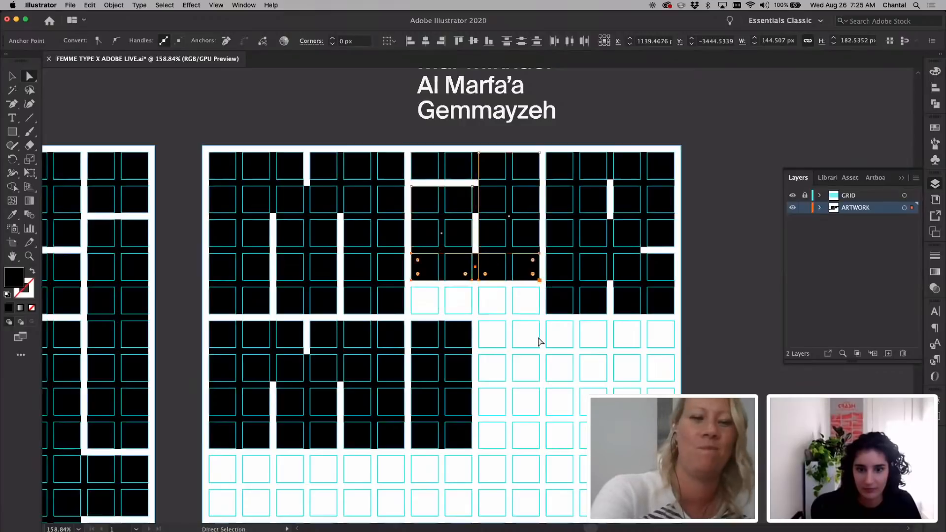
{"action": "key", "text": "super+shift+a"}
Form an i beneath the a from a two-by-two-module dot and a four-module-high stem ending one row below the second M.
{"action": "key", "text": "v"}
{"action": "left_click", "coordinate": [448, 329]}
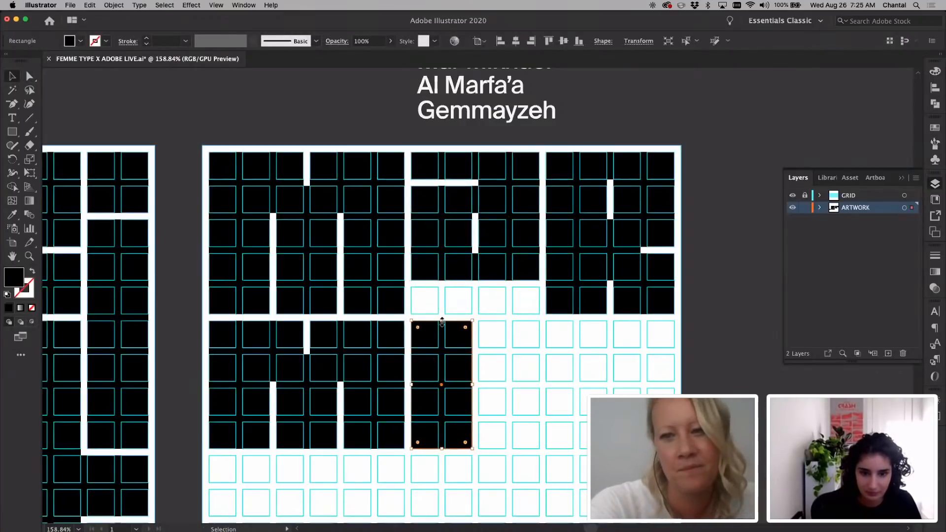
{"action": "left_click_drag", "start_coordinate": [452, 339], "coordinate": [451, 370]}
{"action": "left_click", "coordinate": [519, 364]}
{"action": "left_click_drag", "start_coordinate": [447, 322], "coordinate": [446, 318]}
{"action": "left_click_drag", "start_coordinate": [441, 406], "coordinate": [441, 347]}
{"action": "left_click", "coordinate": [522, 355]}
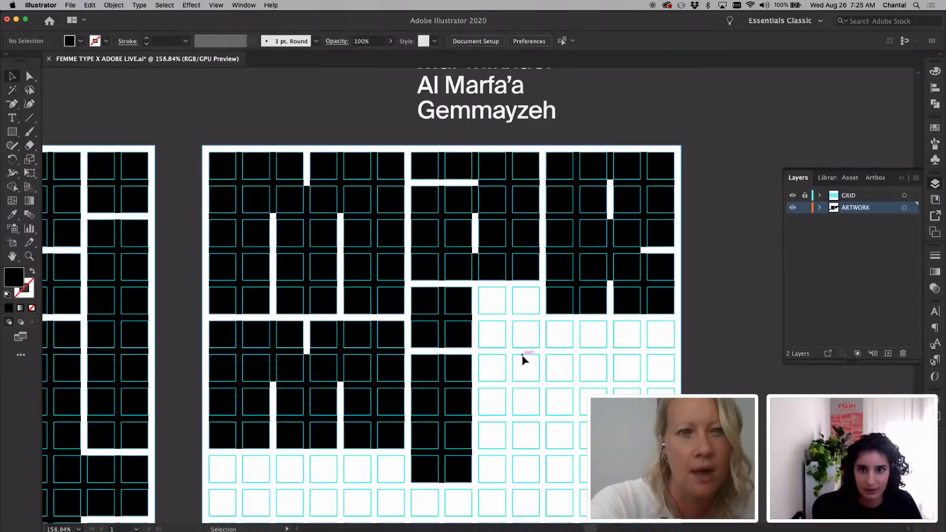
Duplicate the i's stem to its right directly beneath the a and extend it to five modules high as the K's stem.
{"action": "scroll", "coordinate": [521, 355], "scroll_direction": "up", "scroll_amount": 5}
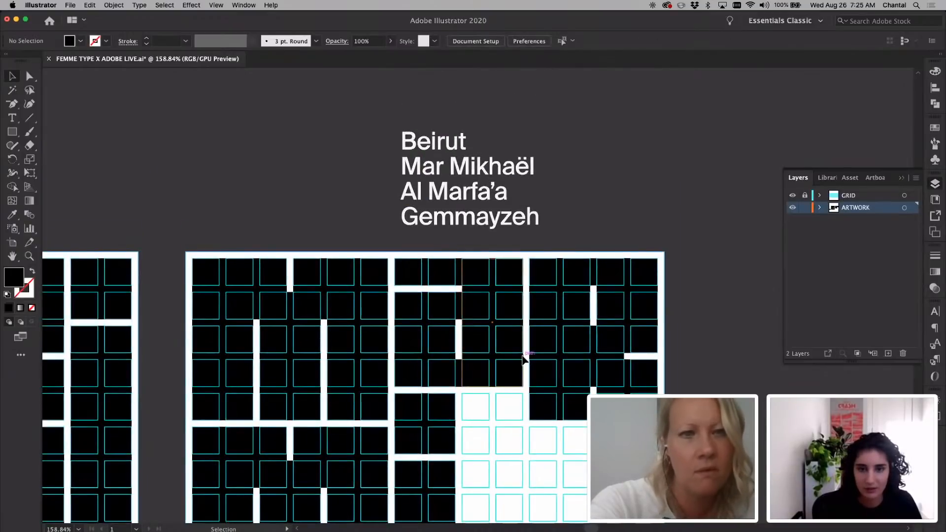
{"action": "scroll", "coordinate": [523, 353], "scroll_direction": "down", "scroll_amount": 2}
{"action": "scroll", "coordinate": [522, 354], "scroll_direction": "right", "scroll_amount": 1}
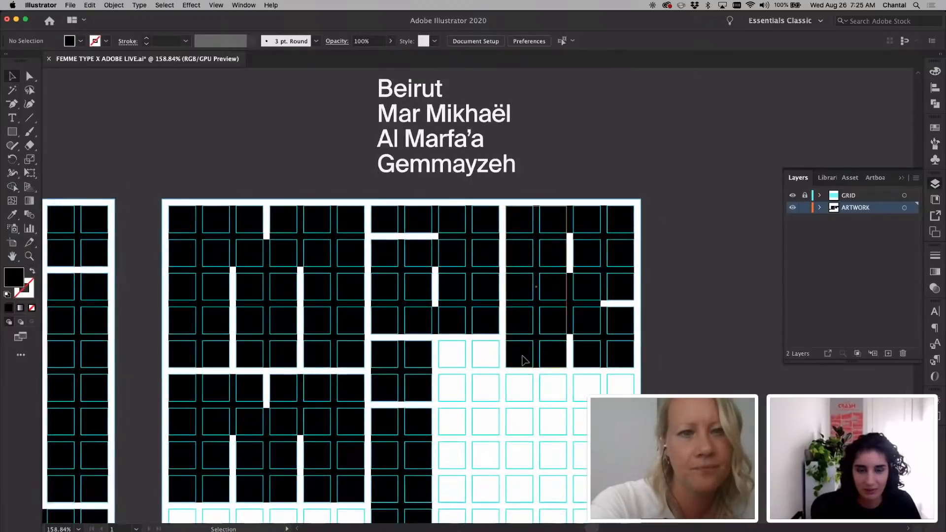
{"action": "scroll", "coordinate": [522, 356], "scroll_direction": "down", "scroll_amount": 3}
{"action": "scroll", "coordinate": [500, 426], "scroll_direction": "up", "scroll_amount": 1}
{"action": "left_click_drag", "start_coordinate": [427, 395], "coordinate": [482, 342]}
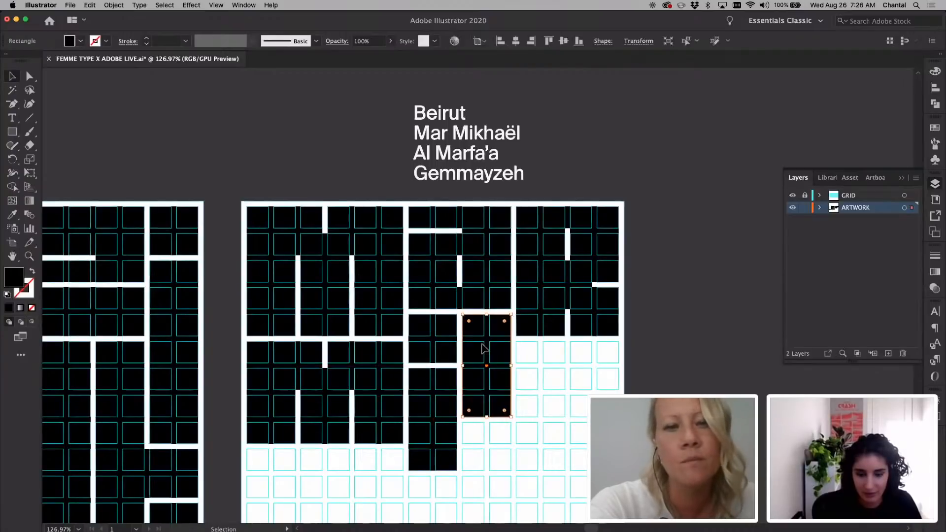
{"action": "scroll", "coordinate": [516, 421], "scroll_direction": "right", "scroll_amount": 1}
{"action": "scroll", "coordinate": [515, 420], "scroll_direction": "right", "scroll_amount": 1}
{"action": "left_click_drag", "start_coordinate": [451, 435], "coordinate": [450, 444]}
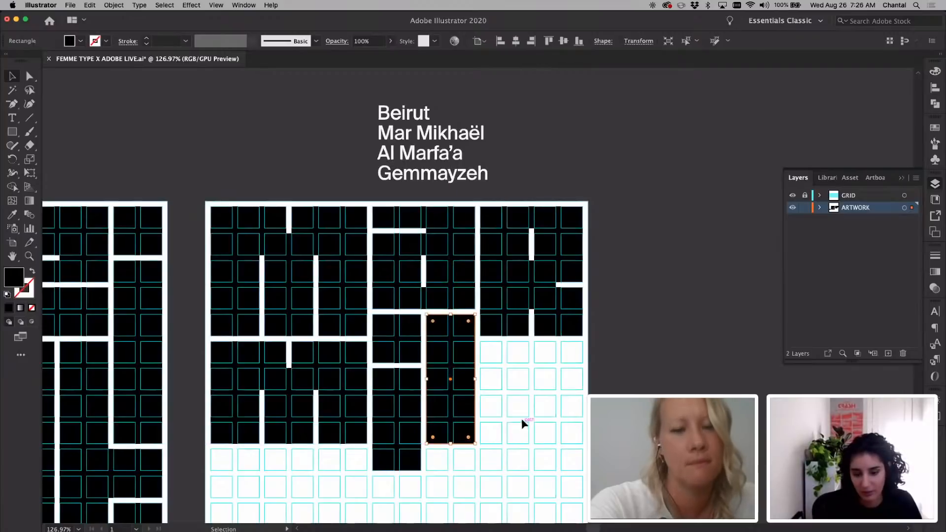
{"action": "left_click", "coordinate": [522, 420]}
Complete the K's arm, joint and leg with copies of the i's two-by-two-module dot, and preview the lettering with the grid briefly hidden.
{"action": "left_click_drag", "start_coordinate": [385, 339], "coordinate": [488, 400]}
{"action": "left_click_drag", "start_coordinate": [492, 397], "coordinate": [518, 428]}
{"action": "left_click", "coordinate": [565, 432]}
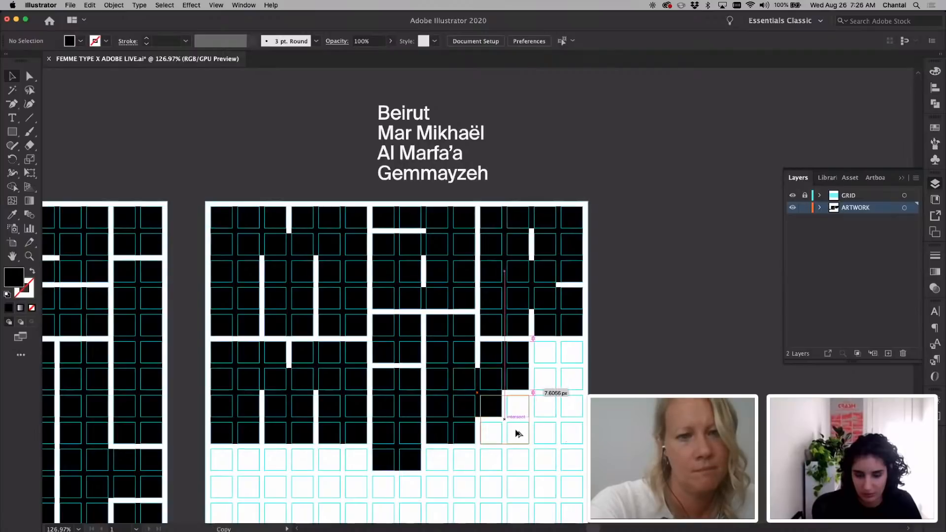
{"action": "left_click", "coordinate": [575, 414]}
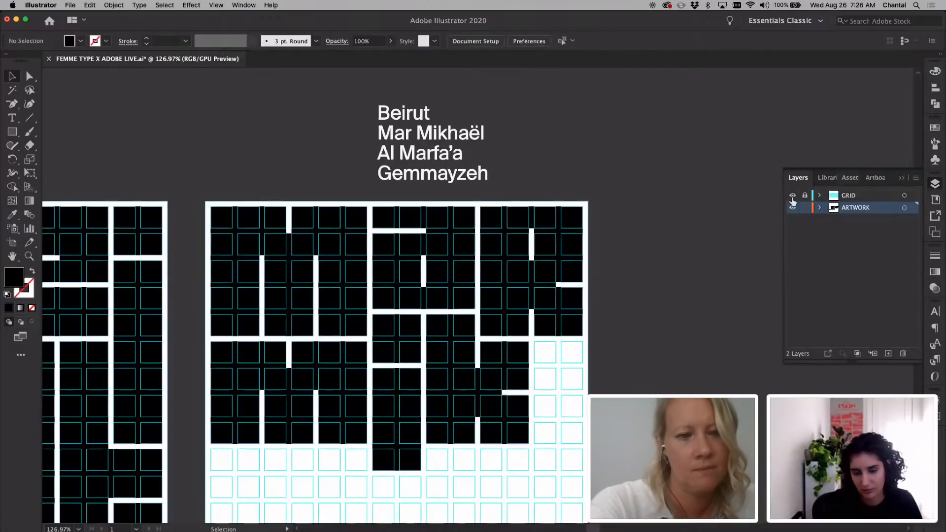
{"action": "left_click", "coordinate": [792, 196]}
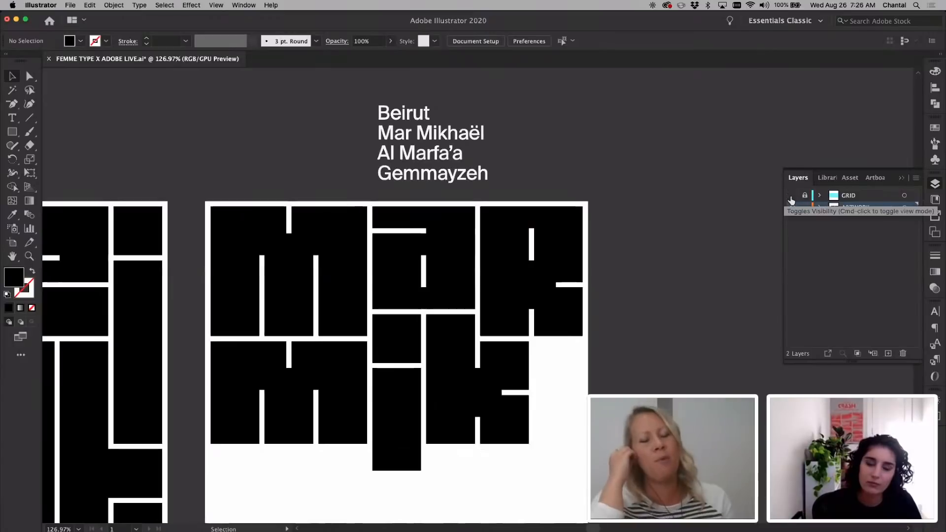
{"action": "left_click", "coordinate": [791, 196]}
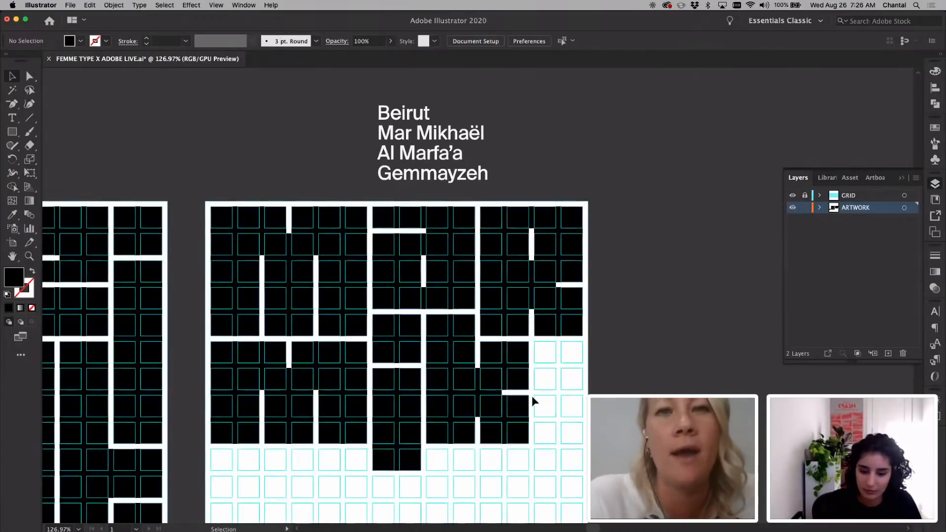
Widen the K's leg to four modules, reaching the artboard's right margin, and extend the R's right leg two modules down to meet it.
{"action": "left_click", "coordinate": [530, 397]}
{"action": "left_click_drag", "start_coordinate": [578, 421], "coordinate": [583, 421]}
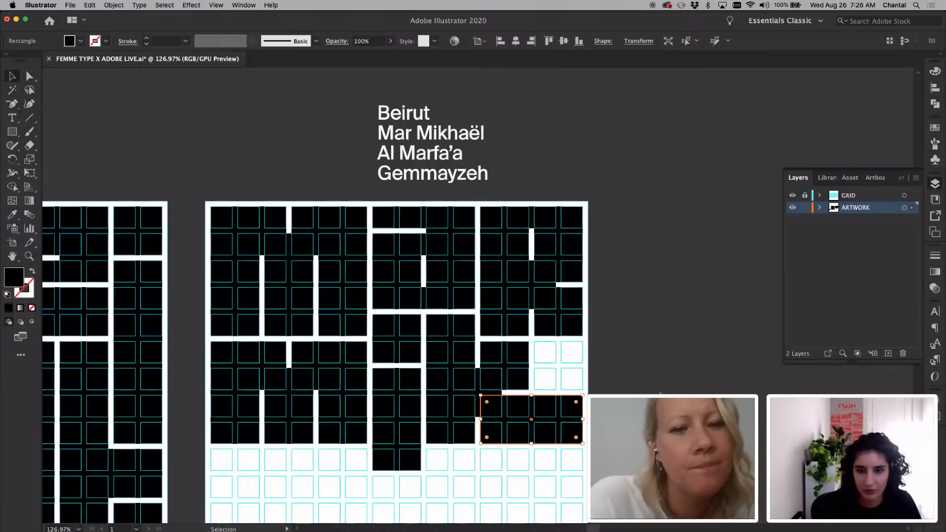
{"action": "key", "text": "super+shift+a"}
{"action": "left_click", "coordinate": [575, 334]}
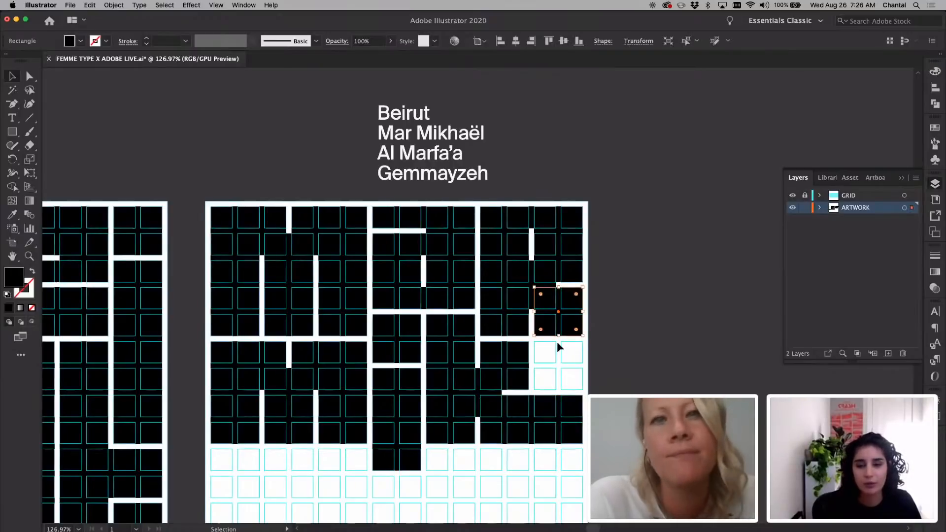
{"action": "left_click_drag", "start_coordinate": [559, 336], "coordinate": [558, 389]}
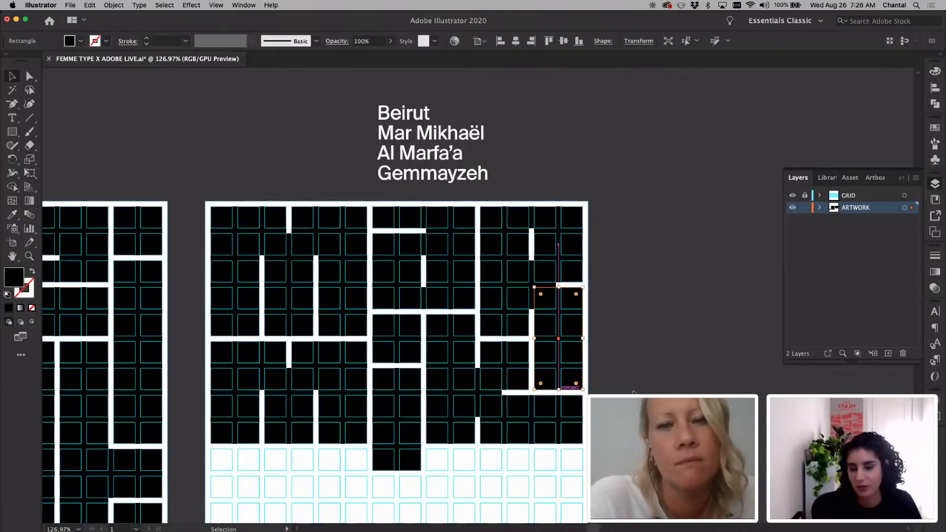
{"action": "left_click", "coordinate": [633, 392]}
Extend the second M's right leg one module down to align with the base of the i.
{"action": "scroll", "coordinate": [633, 392], "scroll_direction": "down", "scroll_amount": 3}
{"action": "scroll", "coordinate": [633, 392], "scroll_direction": "left", "scroll_amount": 1}
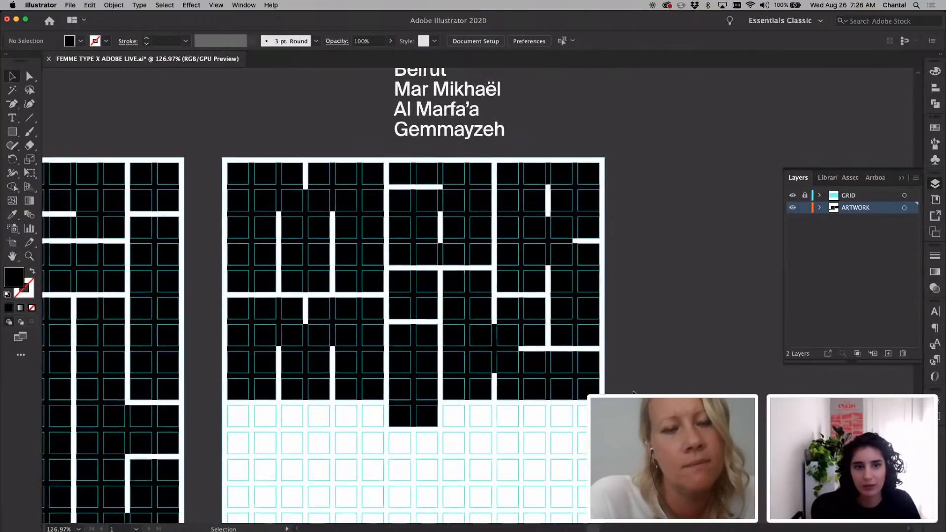
{"action": "scroll", "coordinate": [633, 392], "scroll_direction": "down", "scroll_amount": 1}
{"action": "scroll", "coordinate": [634, 392], "scroll_direction": "left", "scroll_amount": 1}
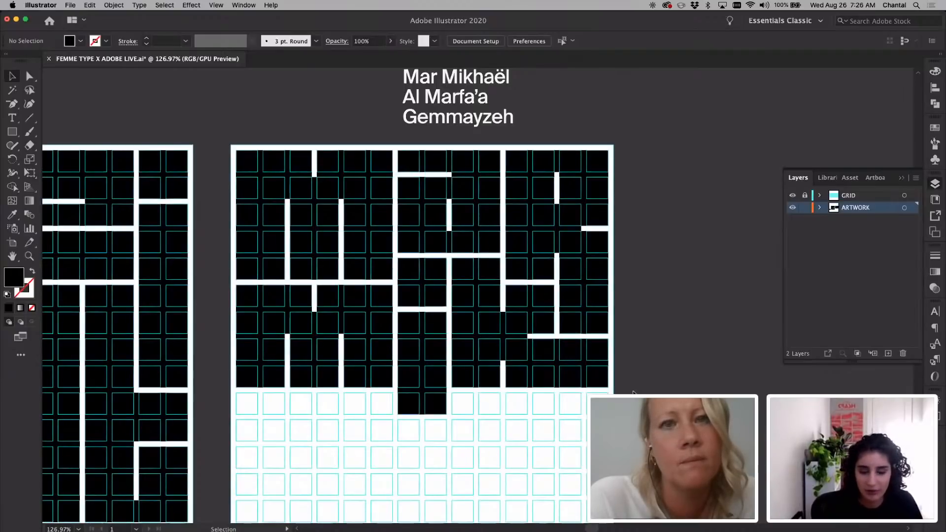
{"action": "left_click", "coordinate": [368, 384]}
{"action": "left_click_drag", "start_coordinate": [370, 410], "coordinate": [367, 414]}
{"action": "left_click", "coordinate": [367, 416]}
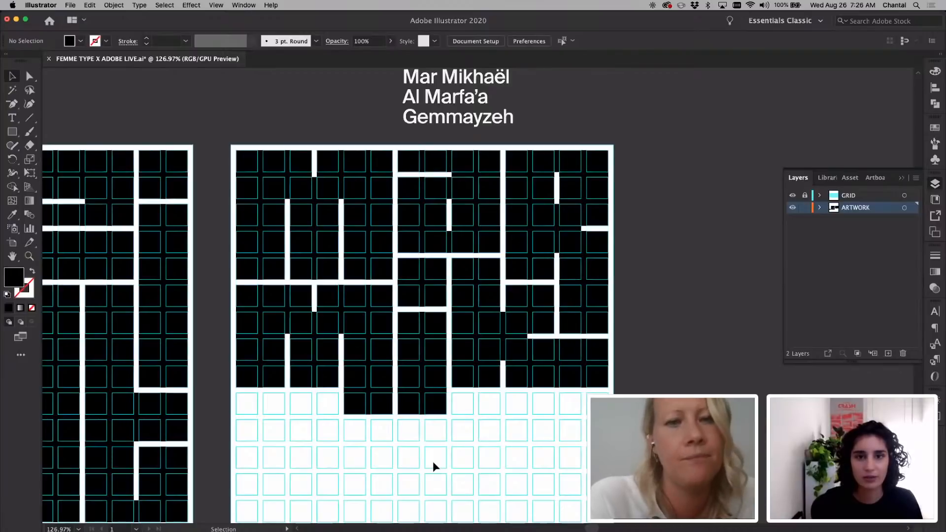
Try two side-by-side blocks, each two modules wide and one high, in the row beneath the K, and delete both.
{"action": "scroll", "coordinate": [495, 439], "scroll_direction": "down", "scroll_amount": 1}
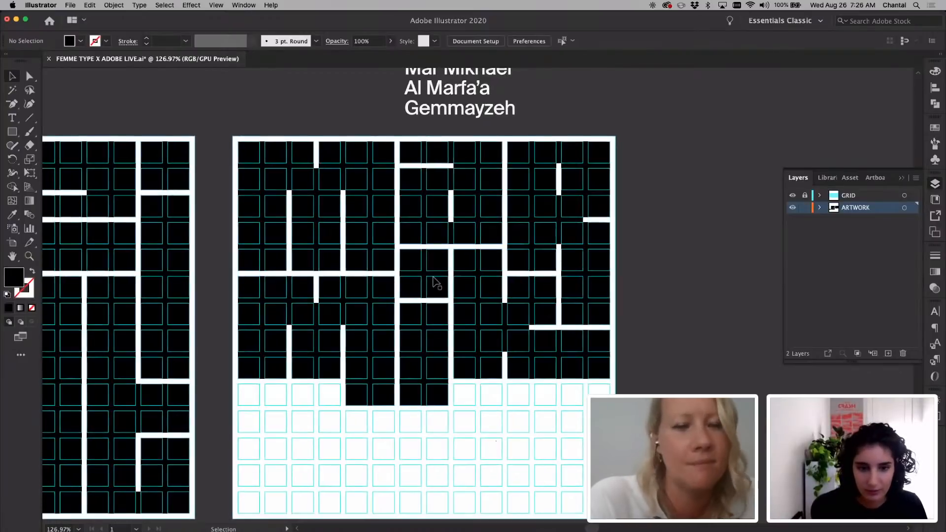
{"action": "left_click_drag", "start_coordinate": [430, 275], "coordinate": [525, 388]}
{"action": "left_click", "coordinate": [477, 398]}
{"action": "left_click", "coordinate": [506, 442]}
{"action": "scroll", "coordinate": [506, 444], "scroll_direction": "down", "scroll_amount": 1}
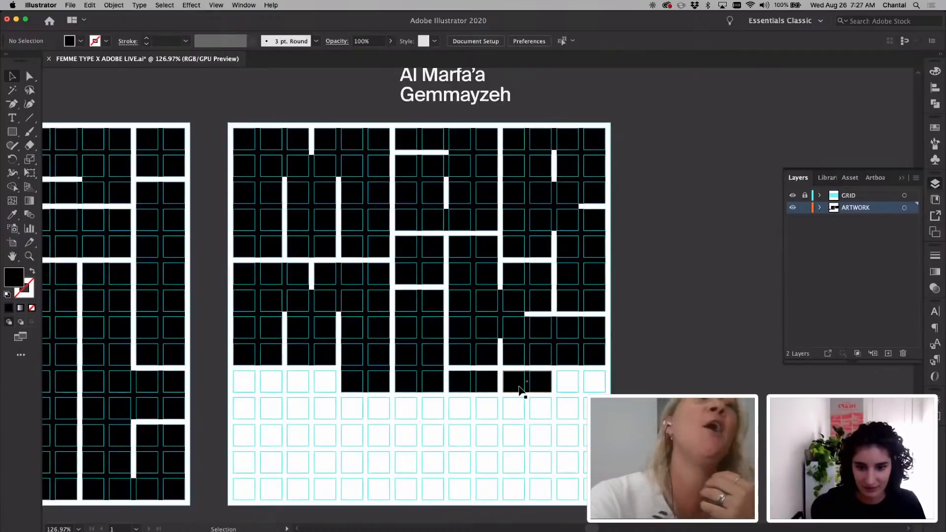
{"action": "left_click", "coordinate": [525, 389]}
{"action": "key", "text": "Delete"}
{"action": "left_click", "coordinate": [468, 389]}
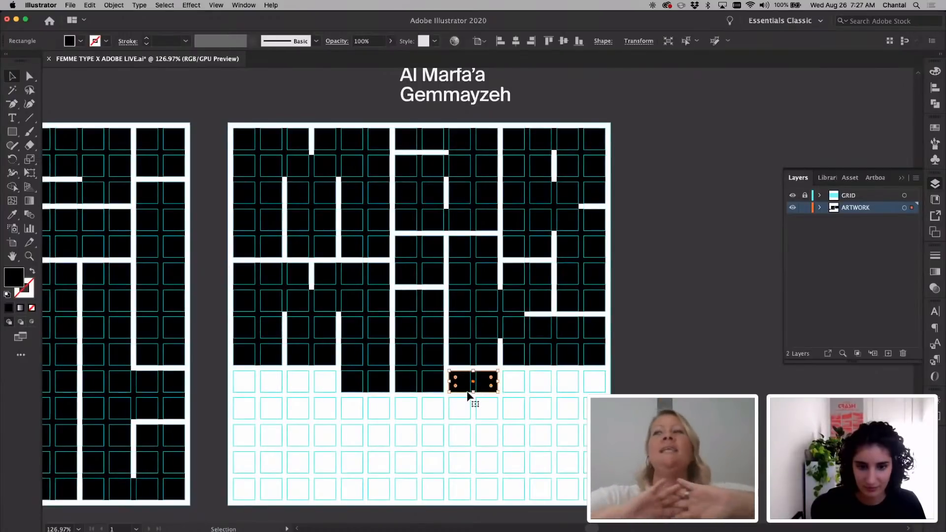
{"action": "key", "text": "Delete"}
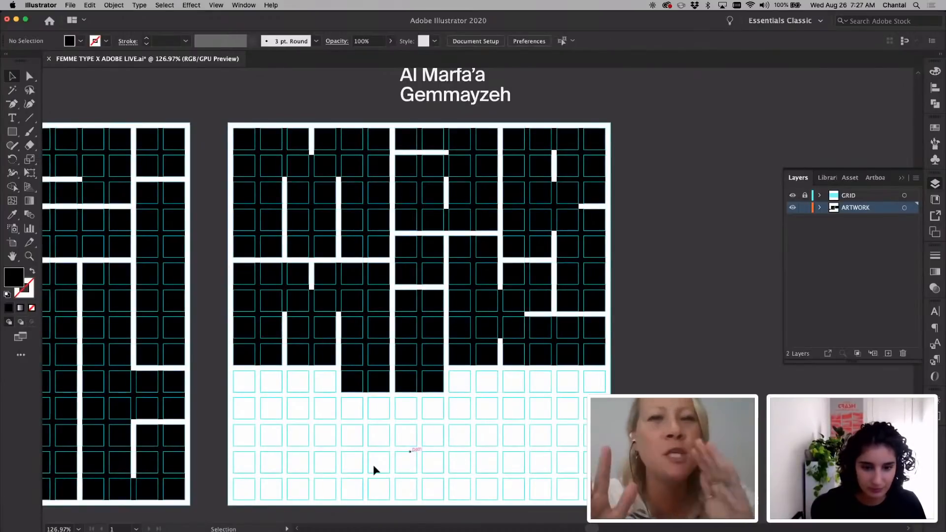
Build an H in the grid's bottom-left corner from two five-module-high stems joined by a one-module-high bar across their middle row.
{"action": "scroll", "coordinate": [374, 465], "scroll_direction": "down", "scroll_amount": 1}
{"action": "scroll", "coordinate": [373, 465], "scroll_direction": "left", "scroll_amount": 1}
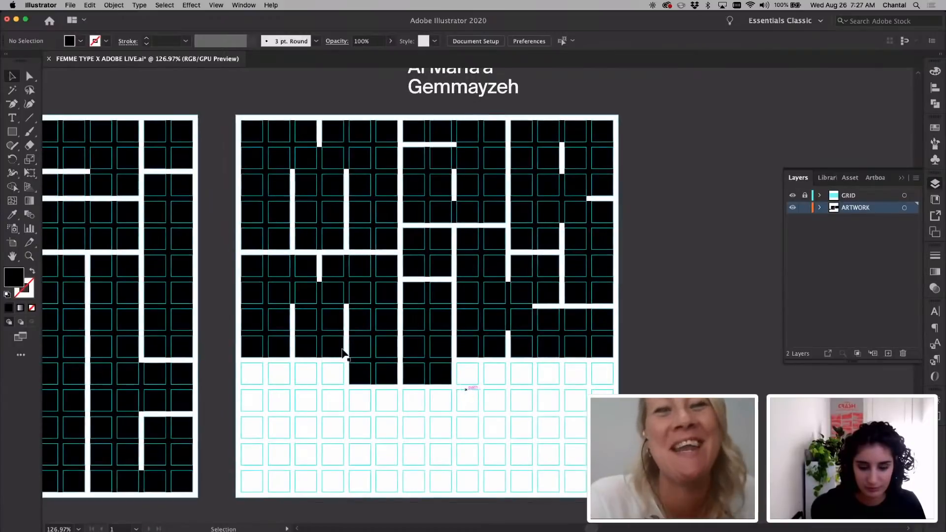
{"action": "left_click_drag", "start_coordinate": [271, 348], "coordinate": [265, 492]}
{"action": "left_click", "coordinate": [344, 441]}
{"action": "left_click_drag", "start_coordinate": [280, 433], "coordinate": [336, 433]}
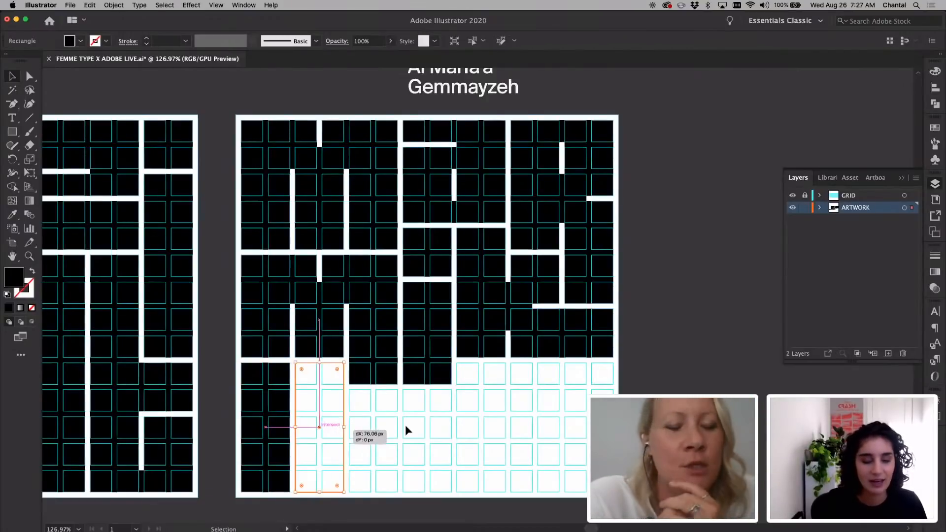
{"action": "left_click", "coordinate": [405, 424]}
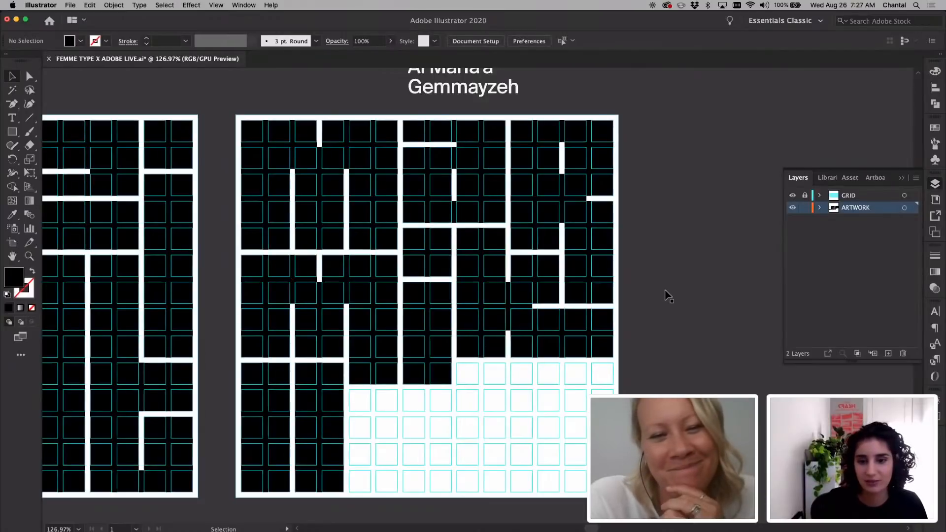
{"action": "left_click_drag", "start_coordinate": [453, 162], "coordinate": [326, 428]}
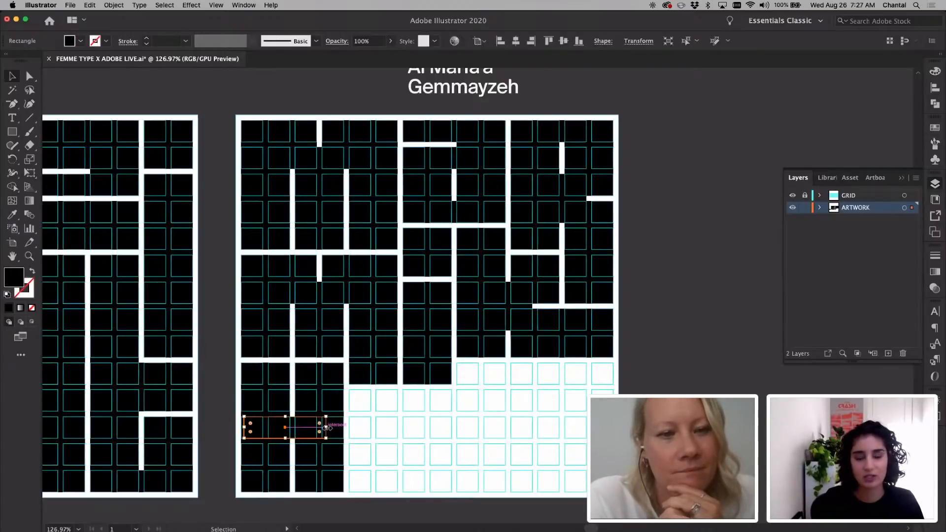
{"action": "left_click", "coordinate": [416, 433]}
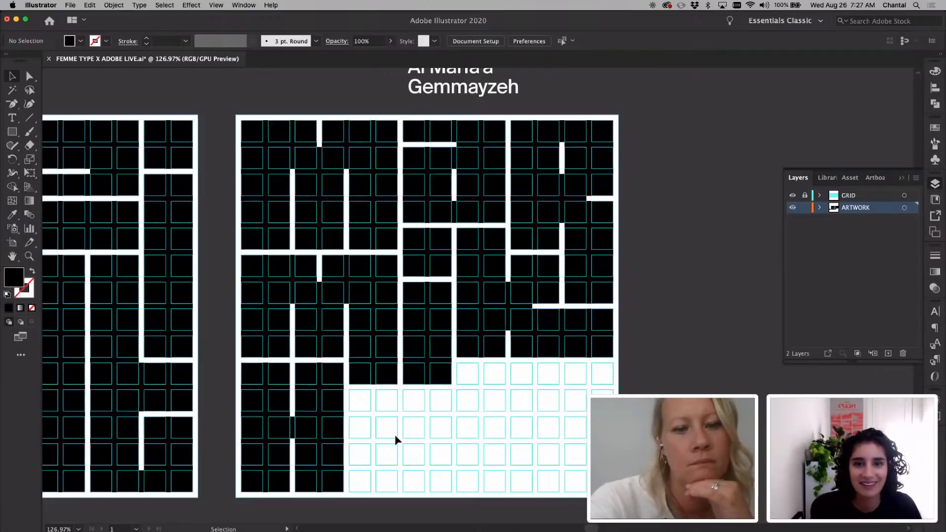
Duplicate the complete a into the bottom four grid rows beside the H, beneath the M's leg and the i.
{"action": "scroll", "coordinate": [395, 434], "scroll_direction": "down", "scroll_amount": 2}
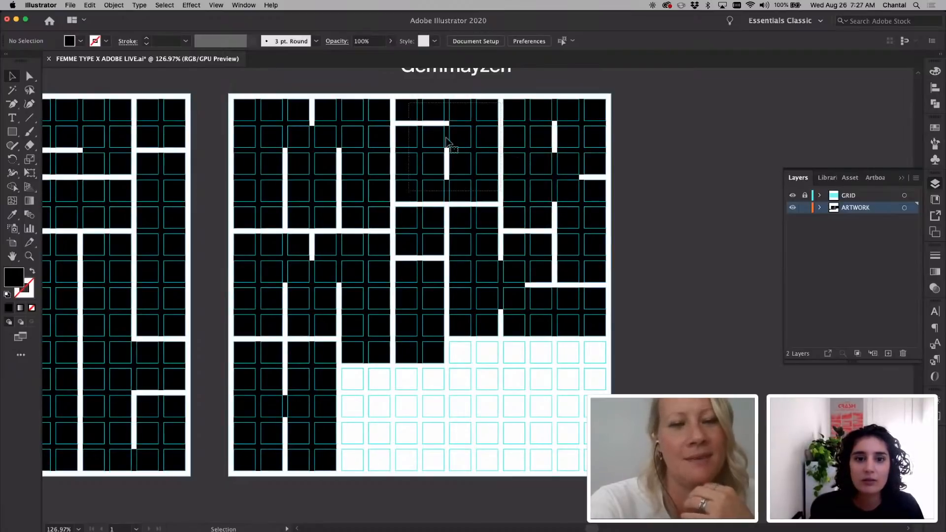
{"action": "left_click", "coordinate": [480, 118]}
{"action": "left_click_drag", "start_coordinate": [480, 118], "coordinate": [438, 387]}
{"action": "scroll", "coordinate": [424, 384], "scroll_direction": "up", "scroll_amount": 5}
{"action": "left_click", "coordinate": [584, 359]}
Hide the grid layer to examine the Mar Mikha lettering as solid shapes, and show the grid again.
{"action": "scroll", "coordinate": [584, 358], "scroll_direction": "down", "scroll_amount": 5}
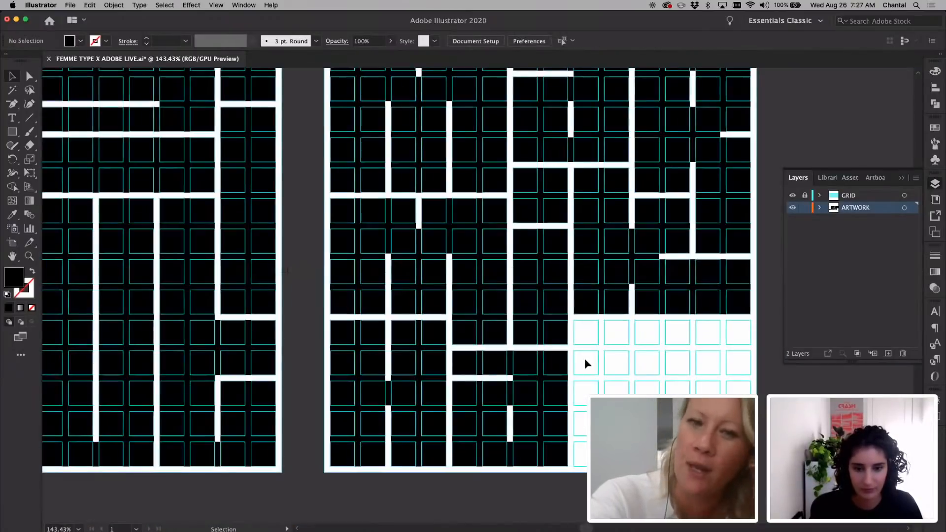
{"action": "scroll", "coordinate": [607, 338], "scroll_direction": "down", "scroll_amount": 1}
{"action": "left_click", "coordinate": [793, 195]}
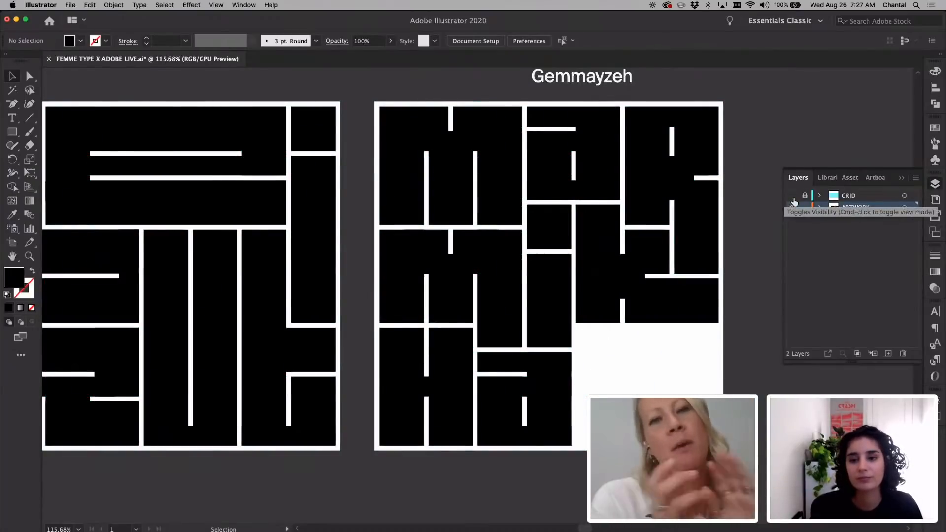
{"action": "scroll", "coordinate": [727, 368], "scroll_direction": "right", "scroll_amount": 3}
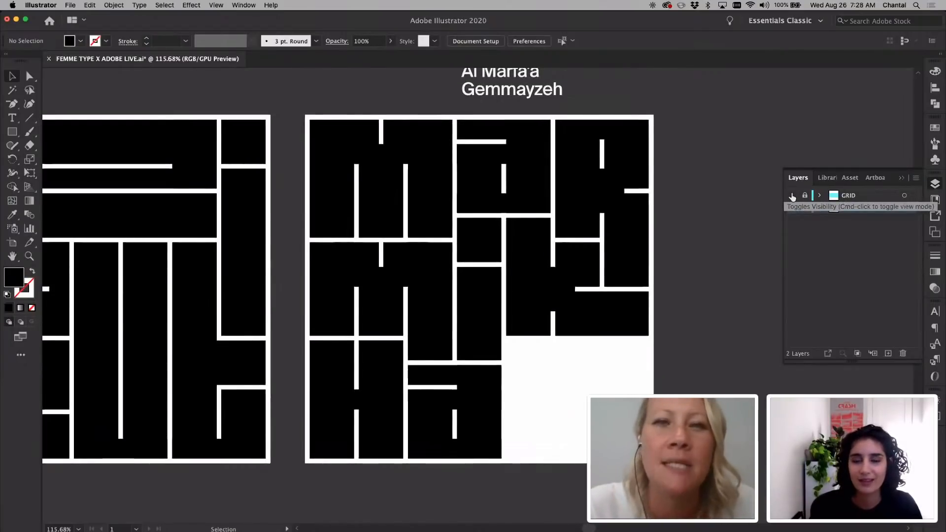
{"action": "left_click", "coordinate": [792, 196]}
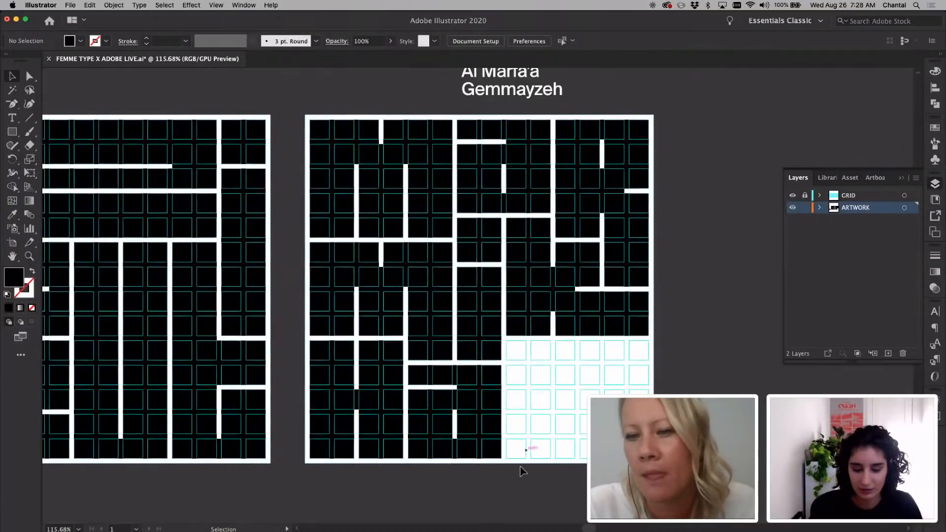
Duplicate the a into the bottom four grid rows directly beside it and rotate the copy 180° to form an e.
{"action": "left_click", "coordinate": [427, 378]}
{"action": "scroll", "coordinate": [425, 374], "scroll_direction": "right", "scroll_amount": 2}
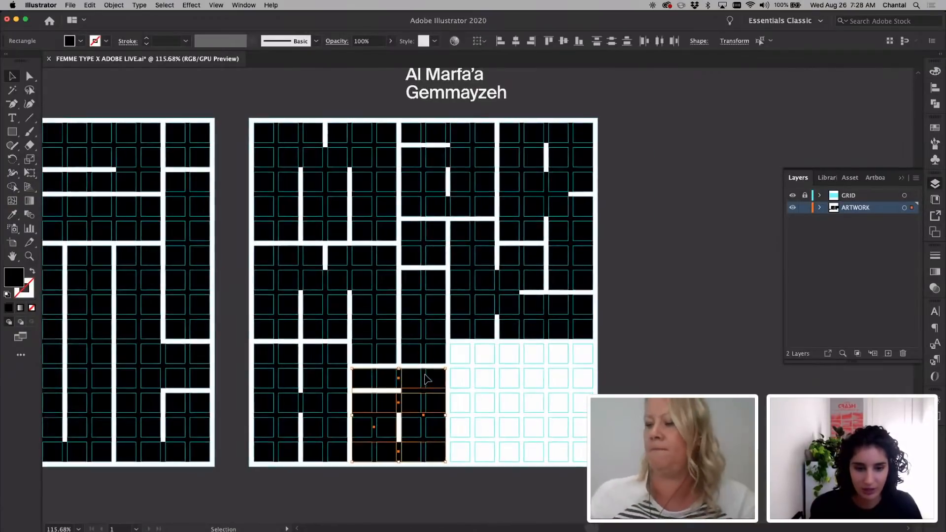
{"action": "scroll", "coordinate": [425, 374], "scroll_direction": "up", "scroll_amount": 3}
{"action": "left_click_drag", "start_coordinate": [250, 331], "coordinate": [407, 330]}
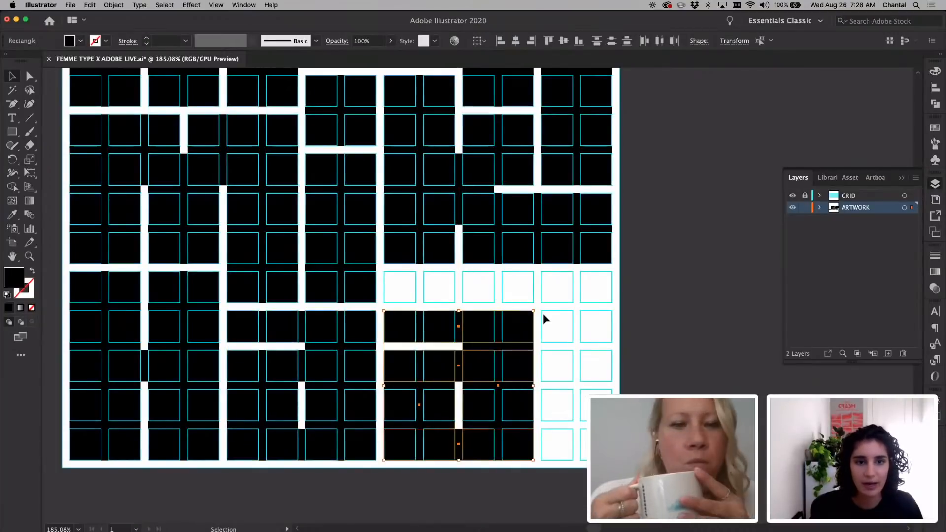
{"action": "left_click_drag", "start_coordinate": [538, 308], "coordinate": [394, 471]}
{"action": "left_click", "coordinate": [406, 493]}
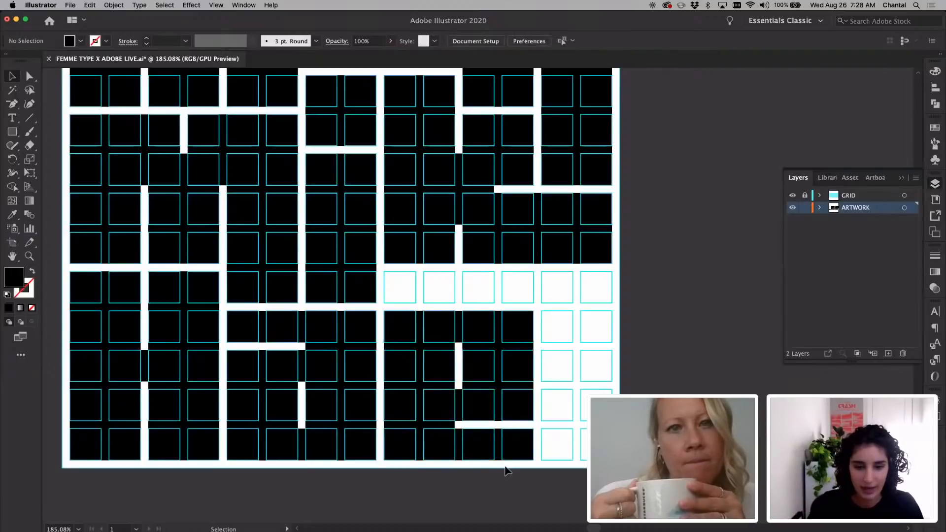
Place two side-by-side blocks, each two modules wide and one high, in the row above the e as its dieresis.
{"action": "left_click_drag", "start_coordinate": [507, 443], "coordinate": [454, 286]}
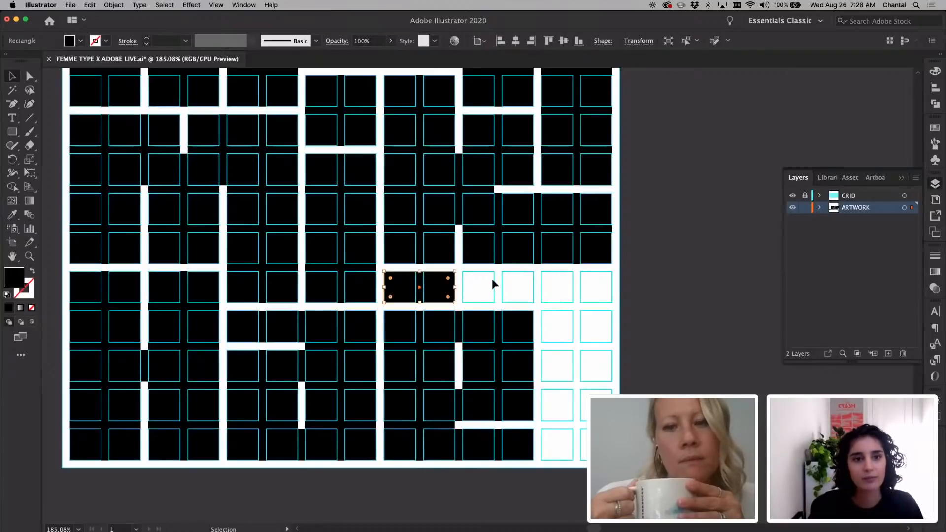
{"action": "left_click", "coordinate": [491, 279]}
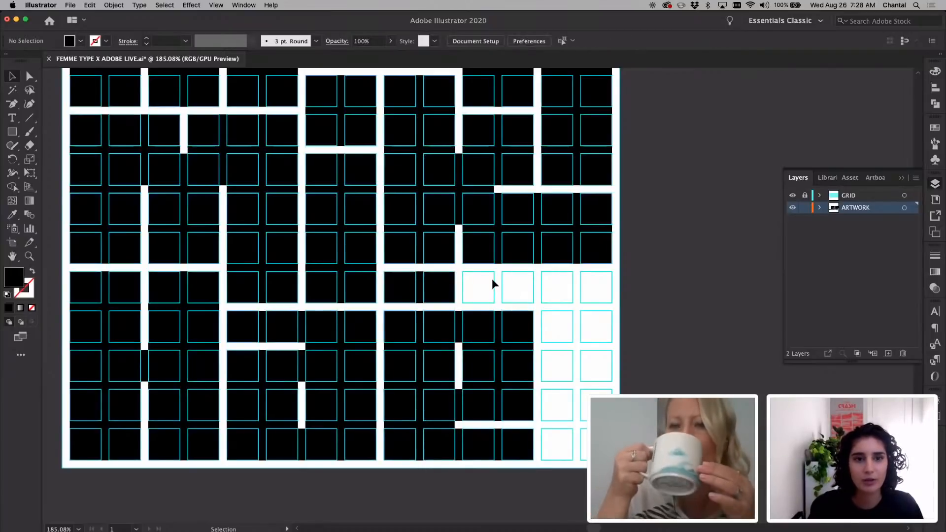
{"action": "left_click_drag", "start_coordinate": [440, 282], "coordinate": [557, 313]}
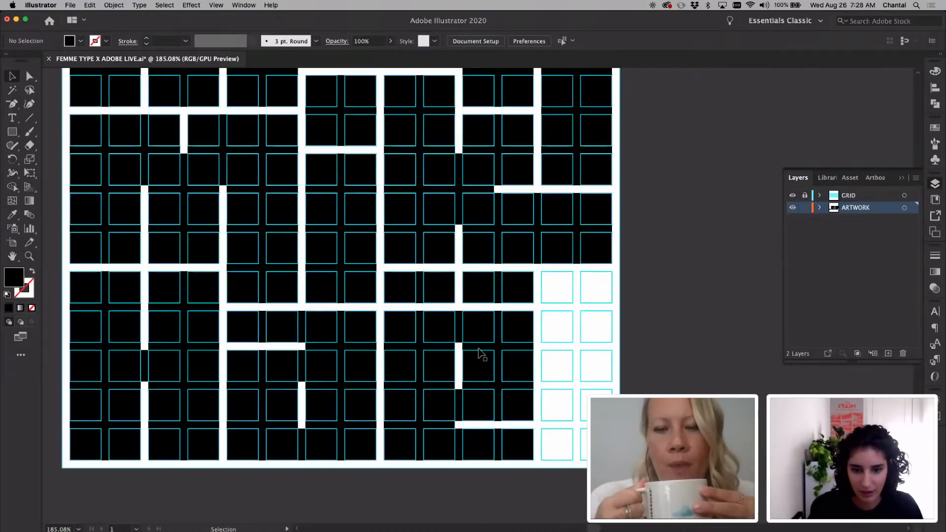
Copy the e's three-module-high stem into the empty last two columns and extend it up and down to five modules high as the l.
{"action": "left_click_drag", "start_coordinate": [482, 353], "coordinate": [557, 350]}
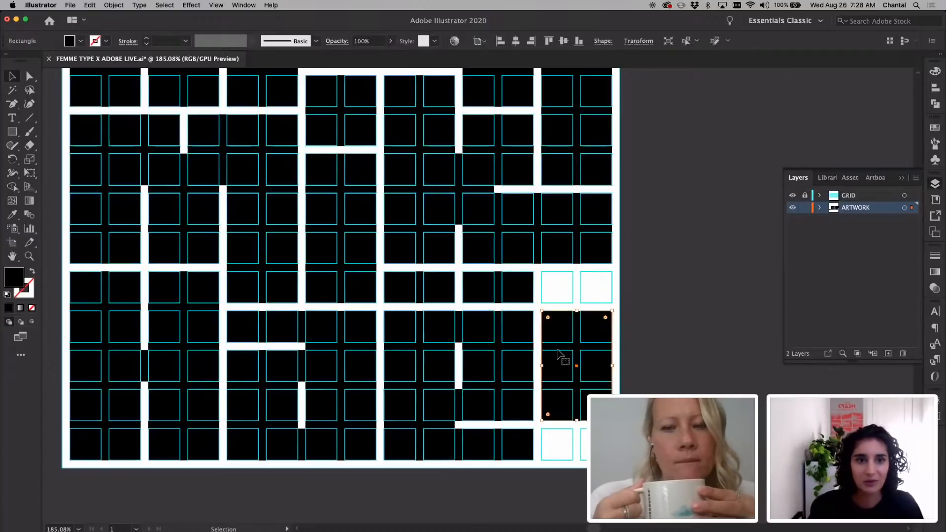
{"action": "left_click_drag", "start_coordinate": [577, 311], "coordinate": [575, 271]}
{"action": "key", "text": "super+shift+a"}
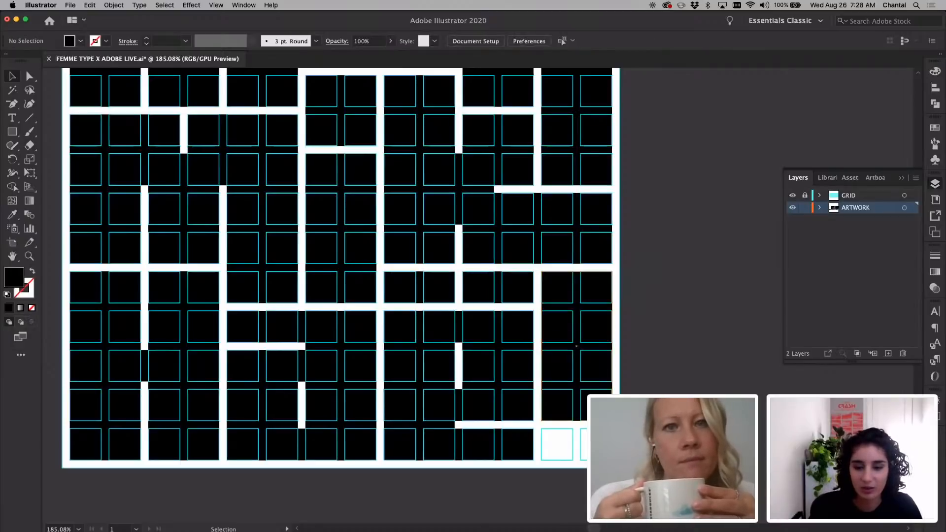
{"action": "left_click", "coordinate": [576, 346]}
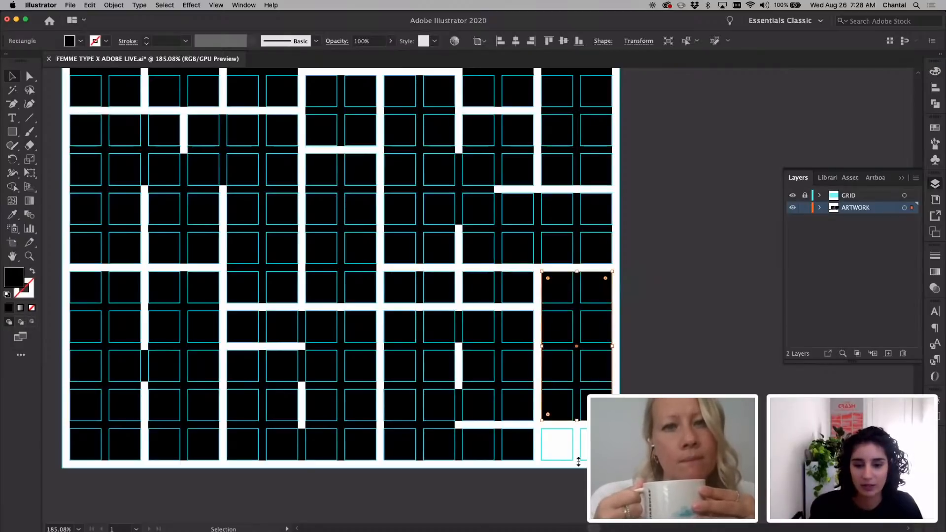
{"action": "left_click_drag", "start_coordinate": [578, 461], "coordinate": [577, 460]}
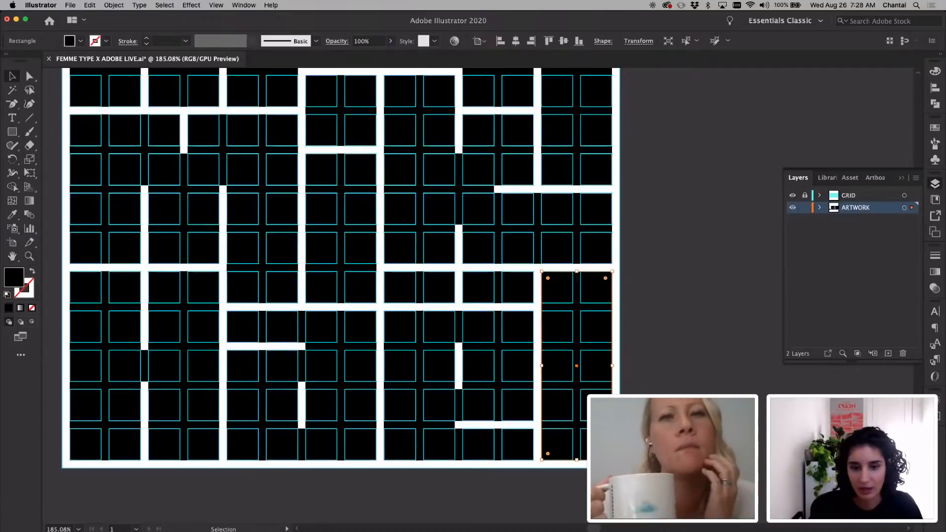
{"action": "left_click", "coordinate": [635, 450]}
Hide the grid layer and examine the completed Mar Mikhaël lettering beside the Beirut square.
{"action": "scroll", "coordinate": [634, 450], "scroll_direction": "down", "scroll_amount": 3}
{"action": "scroll", "coordinate": [436, 274], "scroll_direction": "down", "scroll_amount": 1}
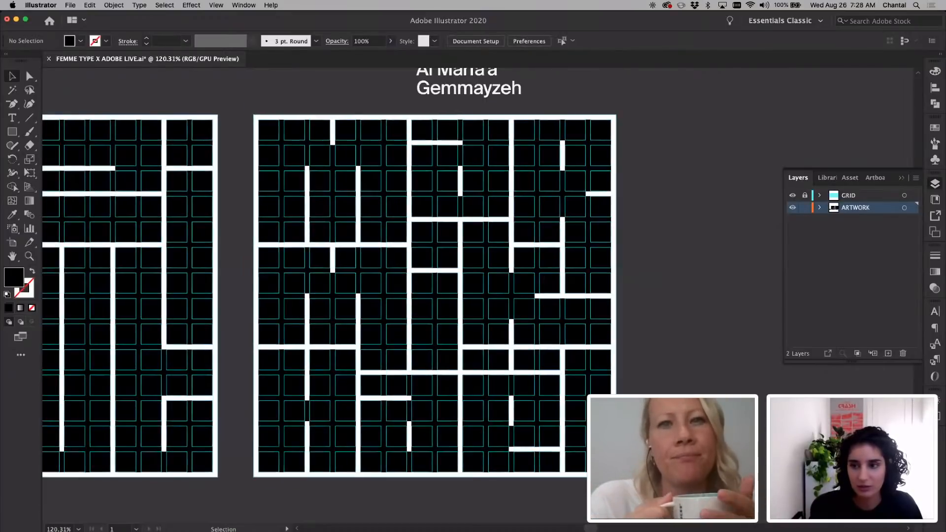
{"action": "scroll", "coordinate": [792, 205], "scroll_direction": "up", "scroll_amount": 1}
{"action": "left_click", "coordinate": [792, 196]}
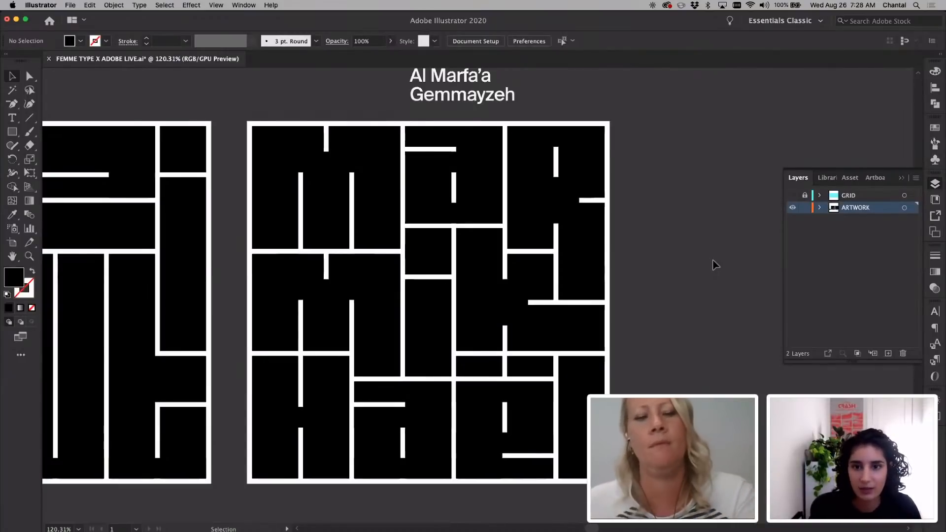
{"action": "scroll", "coordinate": [679, 361], "scroll_direction": "down", "scroll_amount": 3}
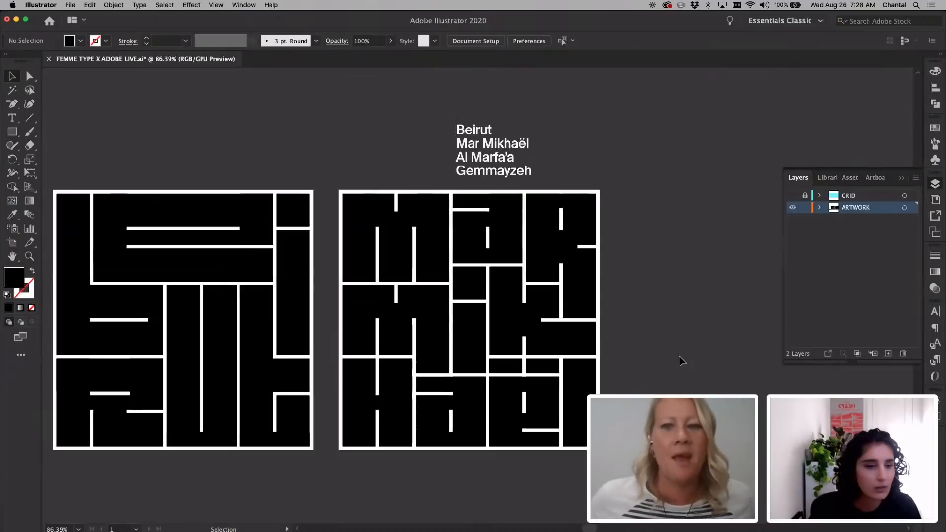
{"action": "scroll", "coordinate": [680, 361], "scroll_direction": "left", "scroll_amount": 2}
{"action": "scroll", "coordinate": [680, 361], "scroll_direction": "right", "scroll_amount": 2}
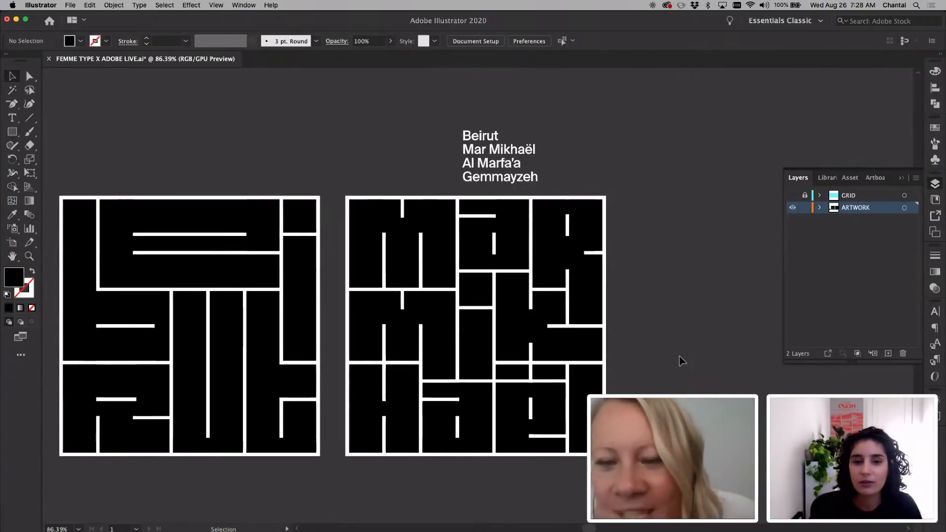
{"action": "scroll", "coordinate": [680, 361], "scroll_direction": "right", "scroll_amount": 2}
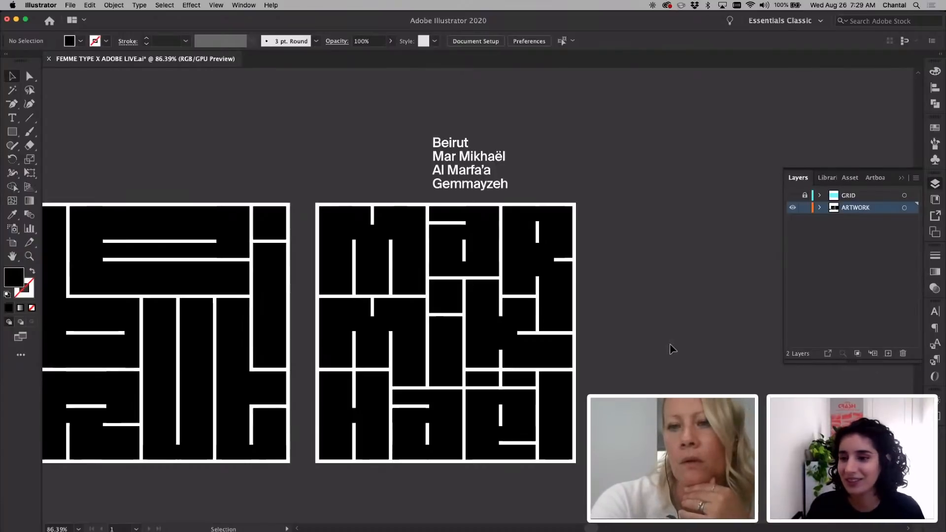
{"action": "scroll", "coordinate": [670, 347], "scroll_direction": "right", "scroll_amount": 3}
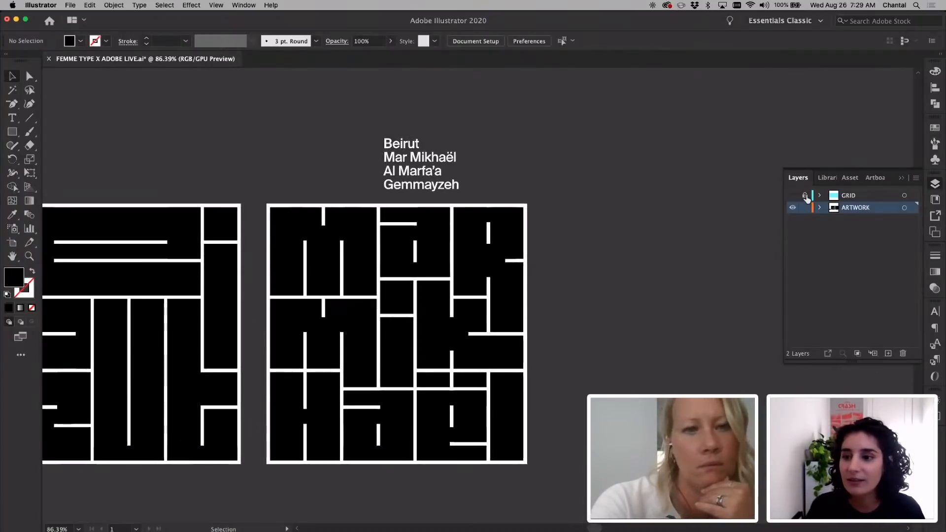
Show the grid layer again and unlock it.
{"action": "left_click", "coordinate": [793, 195]}
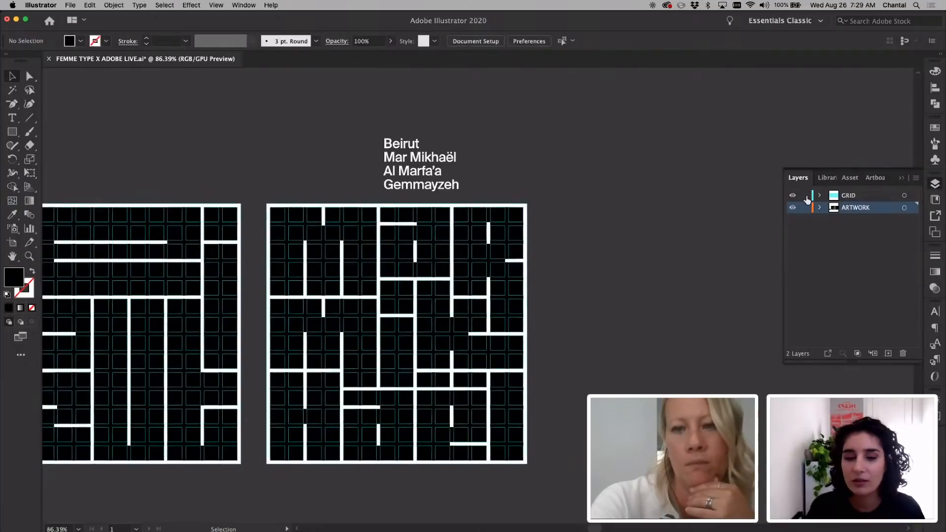
{"action": "scroll", "coordinate": [614, 327], "scroll_direction": "right", "scroll_amount": 3}
{"action": "scroll", "coordinate": [614, 327], "scroll_direction": "up", "scroll_amount": 1}
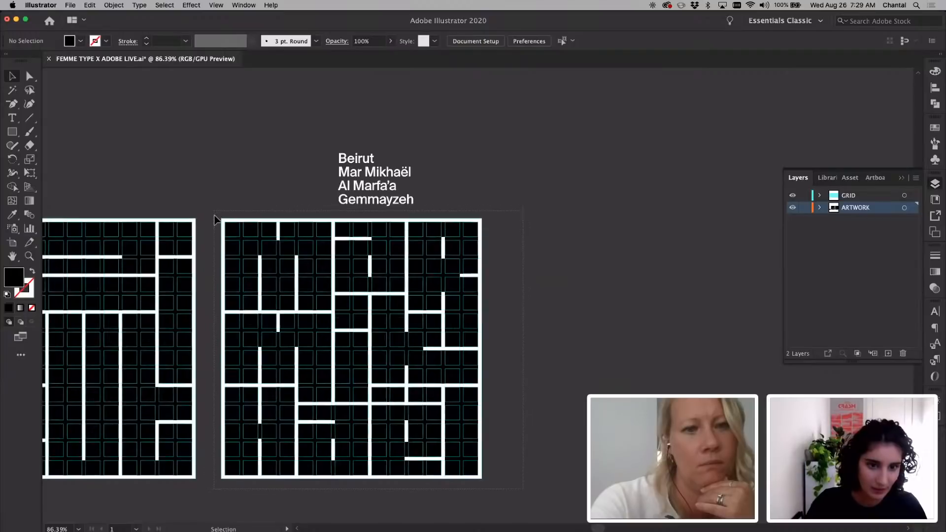
{"action": "left_click_drag", "start_coordinate": [220, 217], "coordinate": [580, 312]}
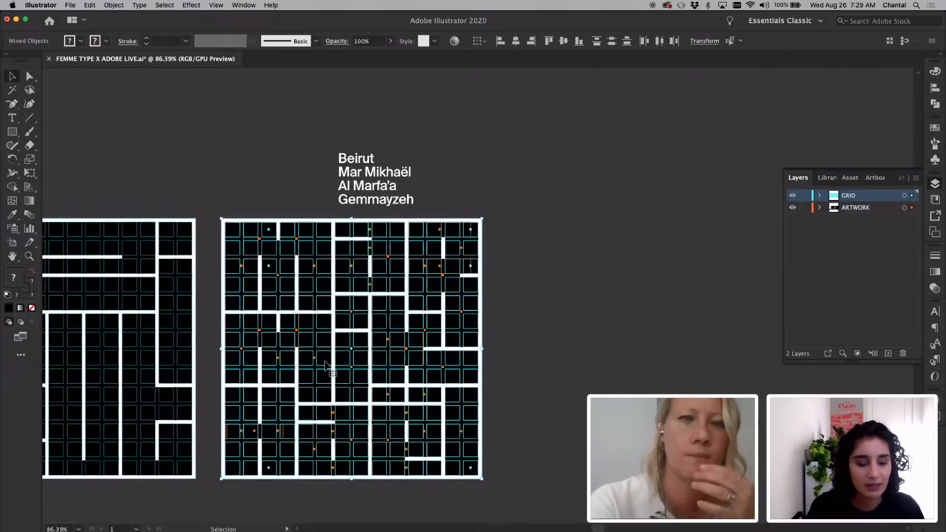
{"action": "left_click_drag", "start_coordinate": [325, 366], "coordinate": [537, 367]}
{"action": "scroll", "coordinate": [539, 367], "scroll_direction": "right", "scroll_amount": 4}
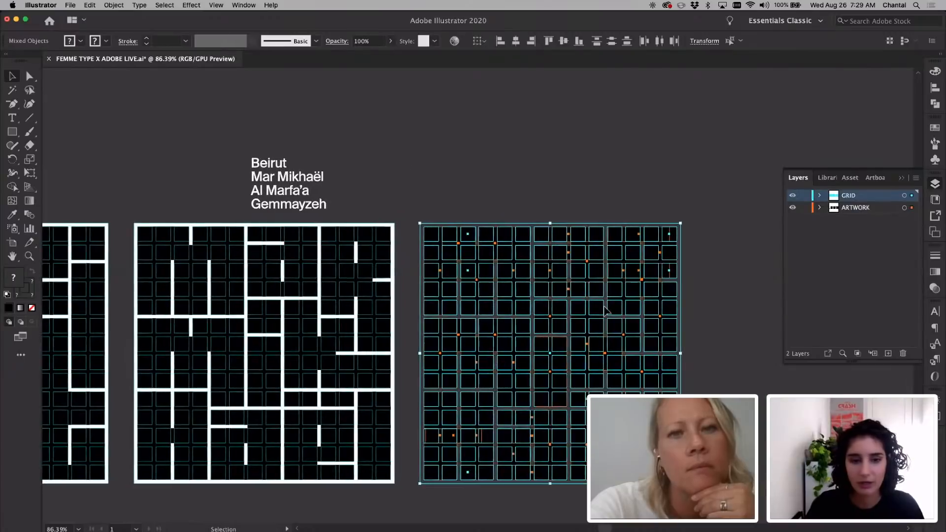
{"action": "key", "text": "super+z"}
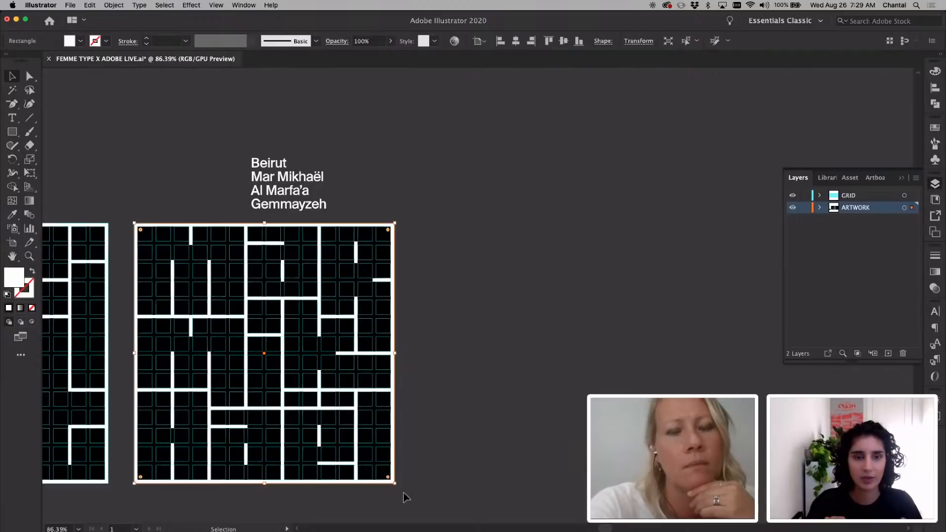
Duplicate the entire Mar Mikhaël square with its grid into the empty space beside it as a third square.
{"action": "left_click_drag", "start_coordinate": [403, 492], "coordinate": [435, 280]}
{"action": "left_click", "coordinate": [456, 212]}
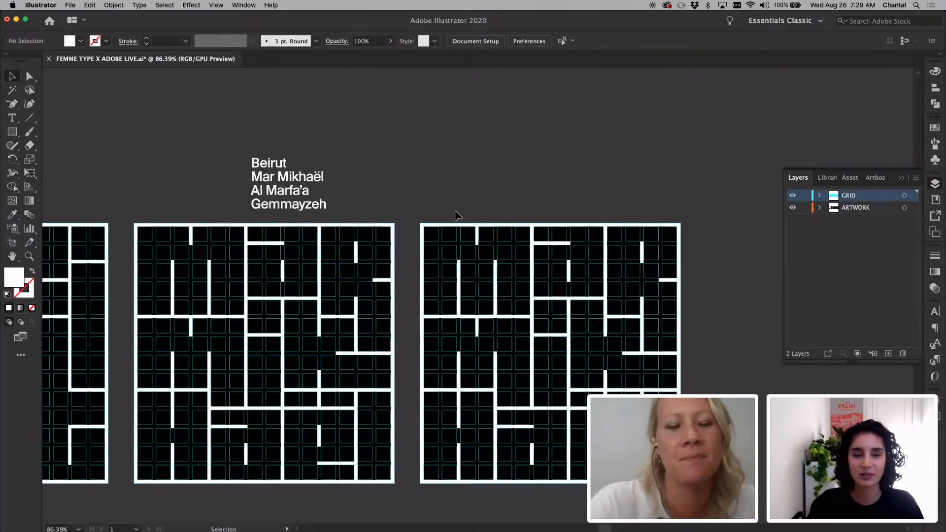
Lock the grid layer and the third square's white background, and delete all the black lettering from that square.
{"action": "left_click", "coordinate": [457, 225]}
{"action": "double_click", "coordinate": [457, 225]}
{"action": "left_click", "coordinate": [458, 225]}
{"action": "key", "text": "Escape"}
{"action": "left_click", "coordinate": [804, 195]}
{"action": "key", "text": "a"}
{"action": "left_click", "coordinate": [679, 228]}
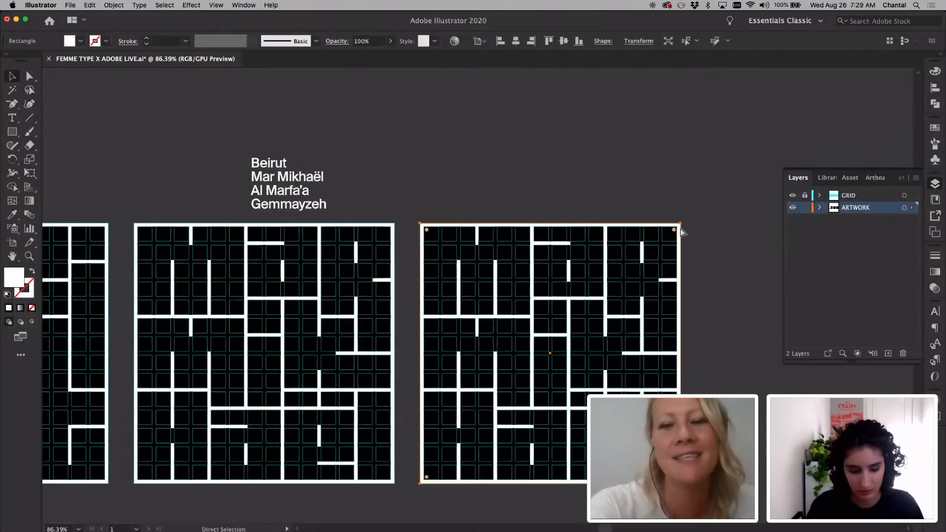
{"action": "key", "text": "super+2"}
{"action": "left_click_drag", "start_coordinate": [428, 208], "coordinate": [661, 480]}
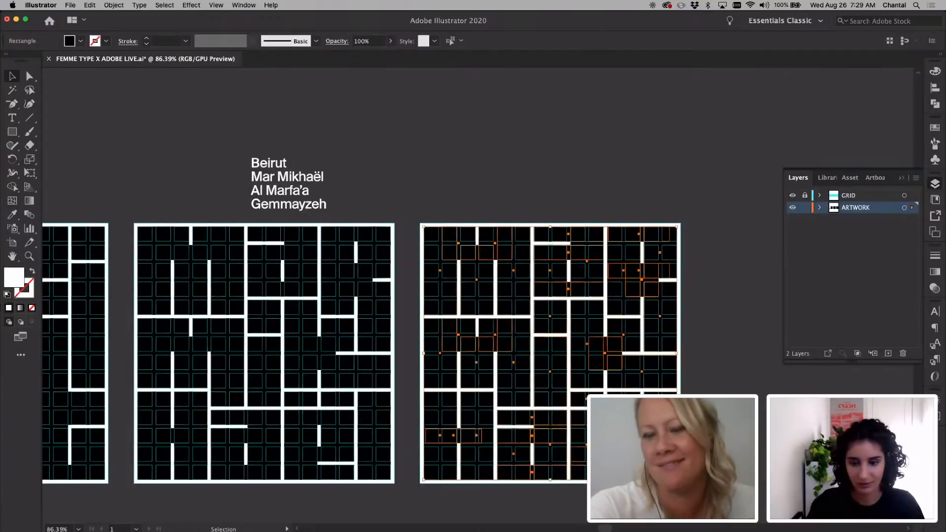
{"action": "key", "text": "Delete"}
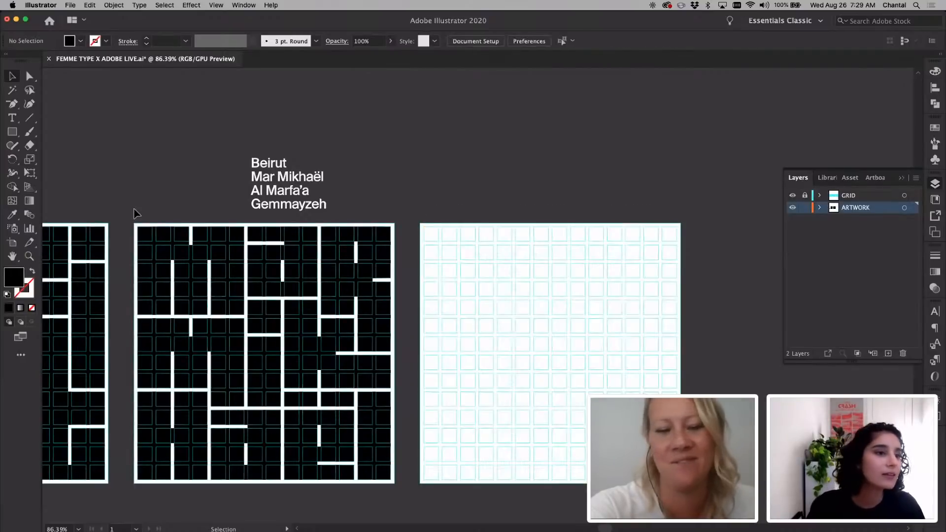
Compare the finished Beirut and Mar Mikhaël squares with the empty third grid and the list of place names.
{"action": "left_click", "coordinate": [14, 135]}
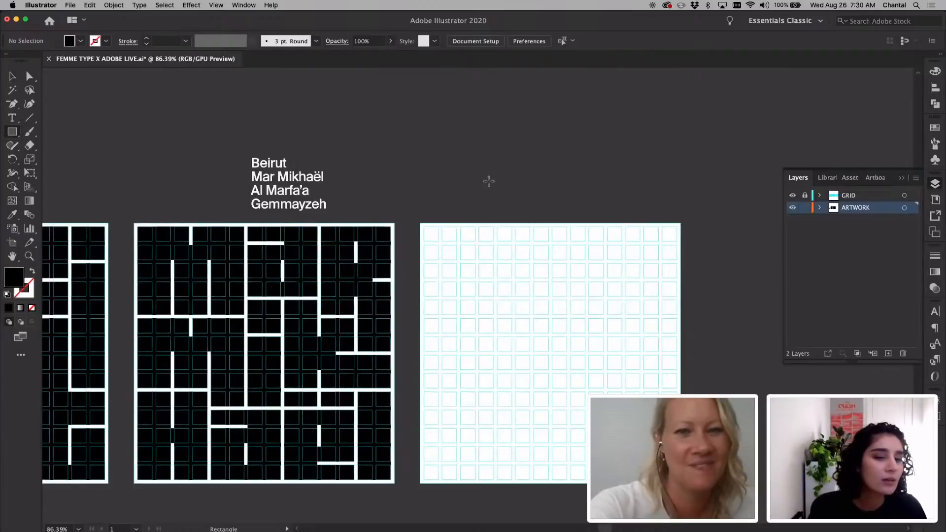
{"action": "scroll", "coordinate": [490, 182], "scroll_direction": "left", "scroll_amount": 3}
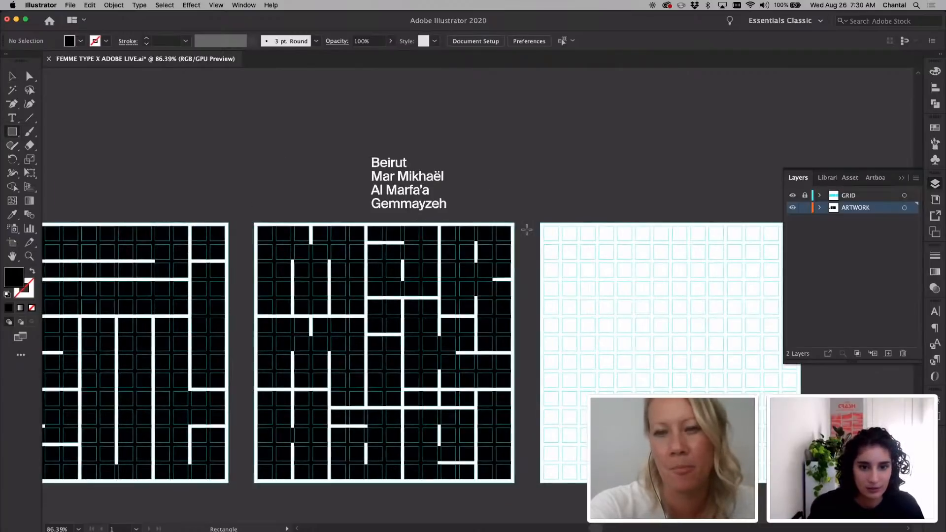
{"action": "scroll", "coordinate": [542, 248], "scroll_direction": "right", "scroll_amount": 5}
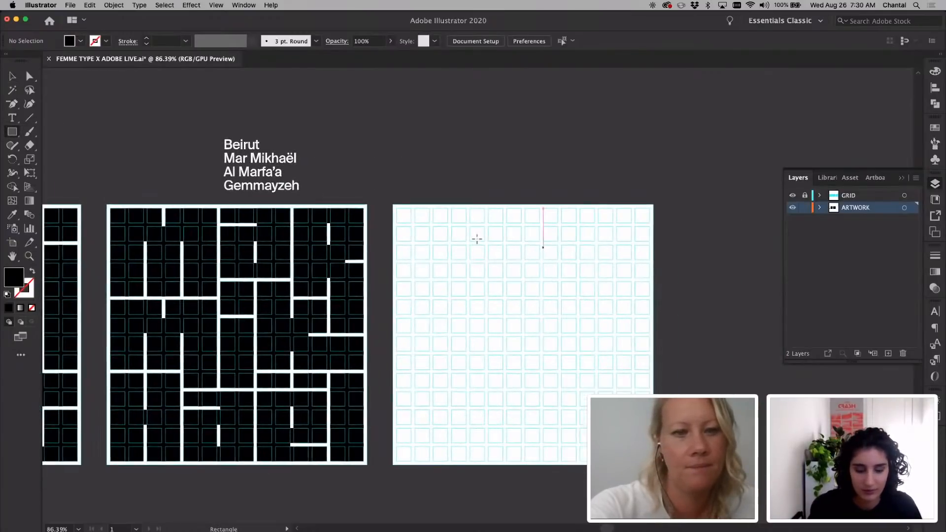
{"action": "scroll", "coordinate": [477, 239], "scroll_direction": "up", "scroll_amount": 2}
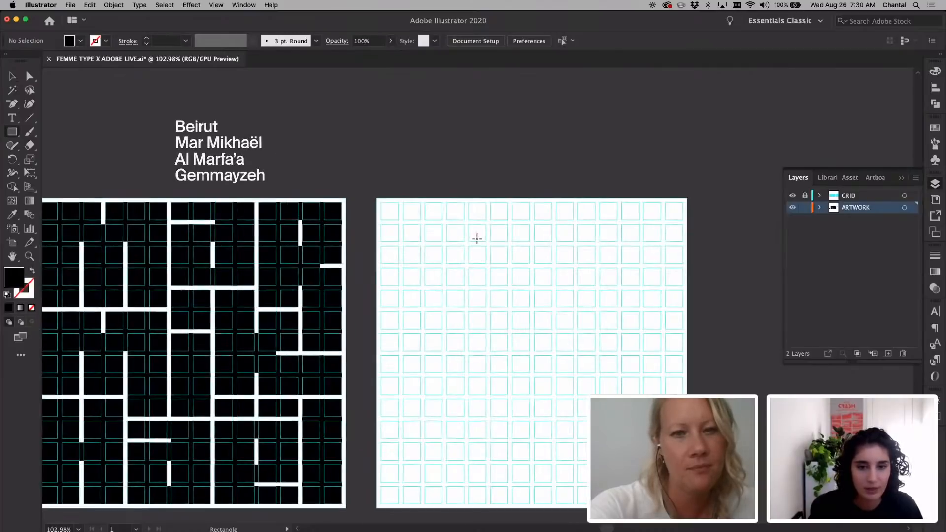
{"action": "scroll", "coordinate": [477, 238], "scroll_direction": "down", "scroll_amount": 4}
{"action": "scroll", "coordinate": [477, 238], "scroll_direction": "left", "scroll_amount": 5}
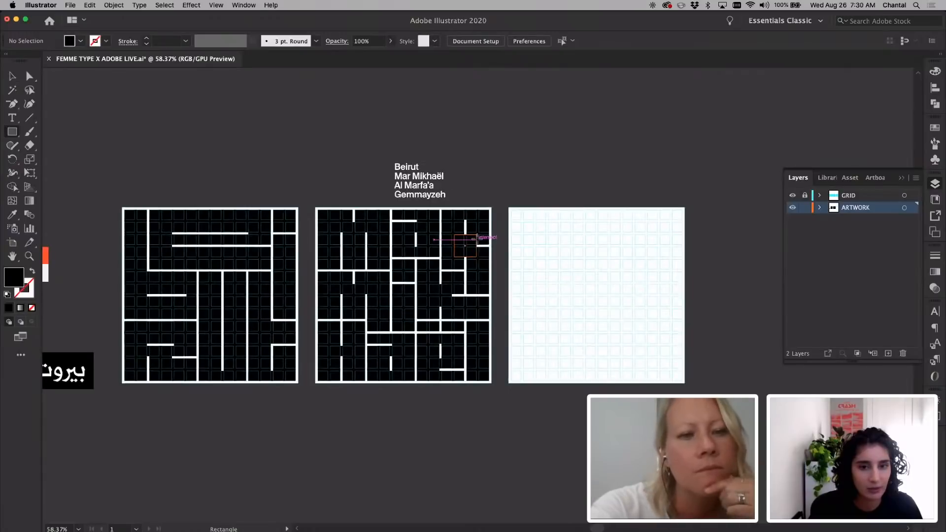
{"action": "scroll", "coordinate": [476, 239], "scroll_direction": "right", "scroll_amount": 3}
{"action": "scroll", "coordinate": [477, 239], "scroll_direction": "up", "scroll_amount": 3}
{"action": "scroll", "coordinate": [477, 238], "scroll_direction": "right", "scroll_amount": 4}
{"action": "scroll", "coordinate": [477, 238], "scroll_direction": "up", "scroll_amount": 2}
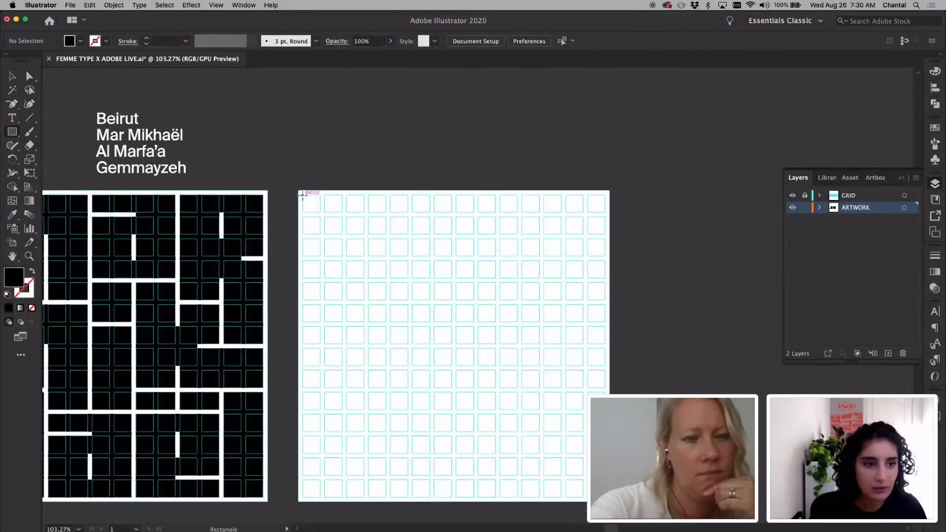
{"action": "scroll", "coordinate": [302, 195], "scroll_direction": "left", "scroll_amount": 3}
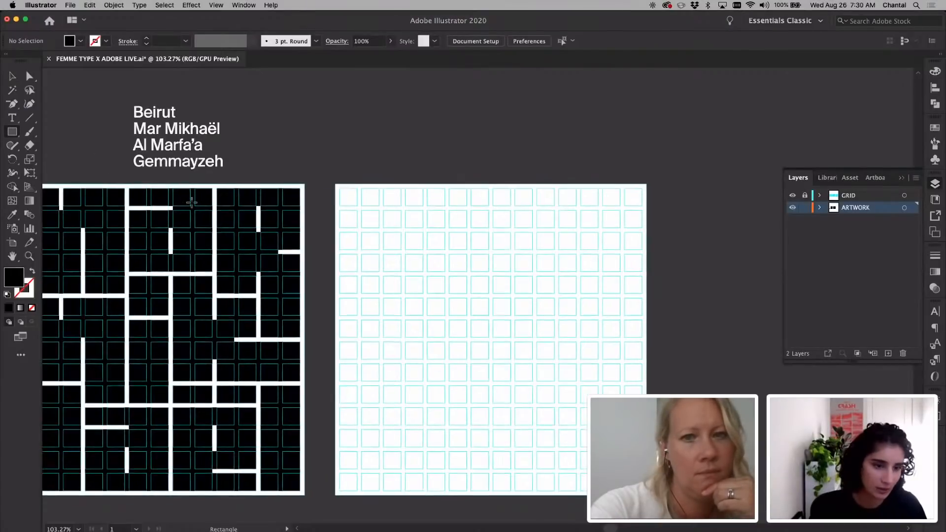
Lock the Mar Mikhaël square's white background and duplicate the a from Mar into the top-left four-by-four modules of the empty grid.
{"action": "key", "text": "v"}
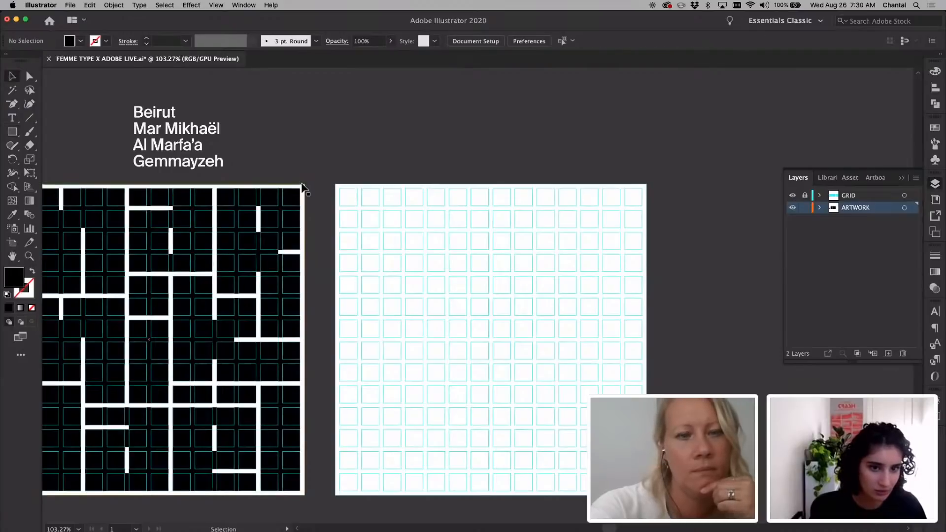
{"action": "left_click", "coordinate": [303, 185]}
{"action": "key", "text": "super+2"}
{"action": "left_click_drag", "start_coordinate": [133, 181], "coordinate": [361, 261]}
{"action": "scroll", "coordinate": [371, 267], "scroll_direction": "up", "scroll_amount": 5}
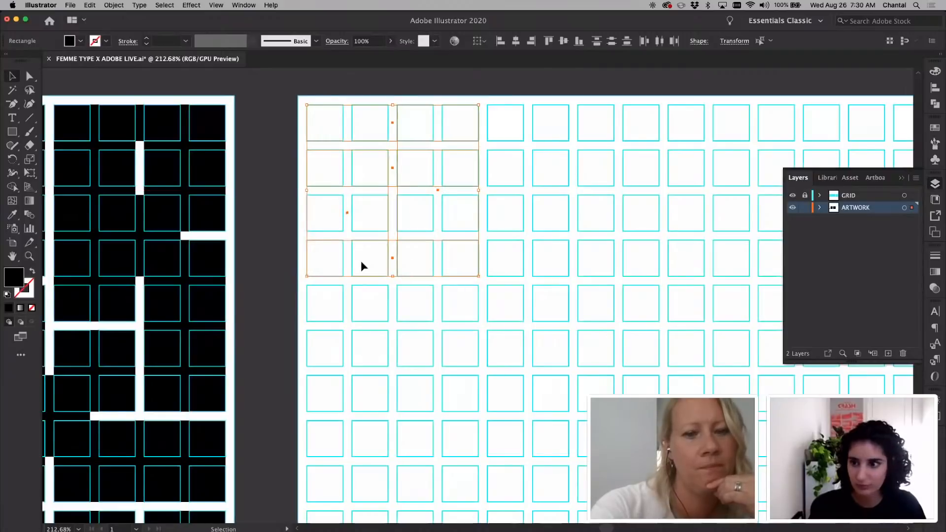
{"action": "left_click", "coordinate": [485, 266]}
{"action": "scroll", "coordinate": [483, 261], "scroll_direction": "down", "scroll_amount": 3}
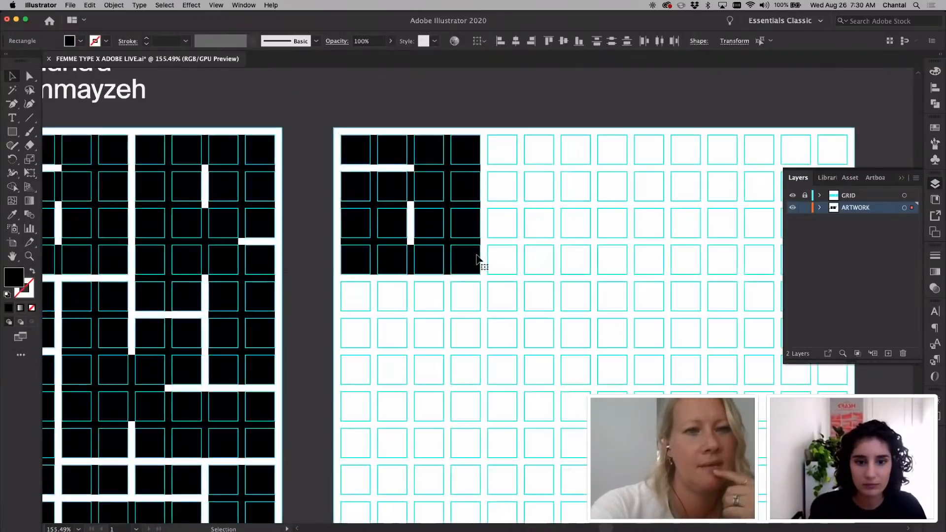
Draw a black rectangle two modules wide and five tall, one gap after the a, as the stem of the l.
{"action": "left_click", "coordinate": [477, 260]}
{"action": "scroll", "coordinate": [477, 260], "scroll_direction": "up", "scroll_amount": 4}
{"action": "scroll", "coordinate": [503, 249], "scroll_direction": "down", "scroll_amount": 4}
{"action": "left_click", "coordinate": [503, 250]}
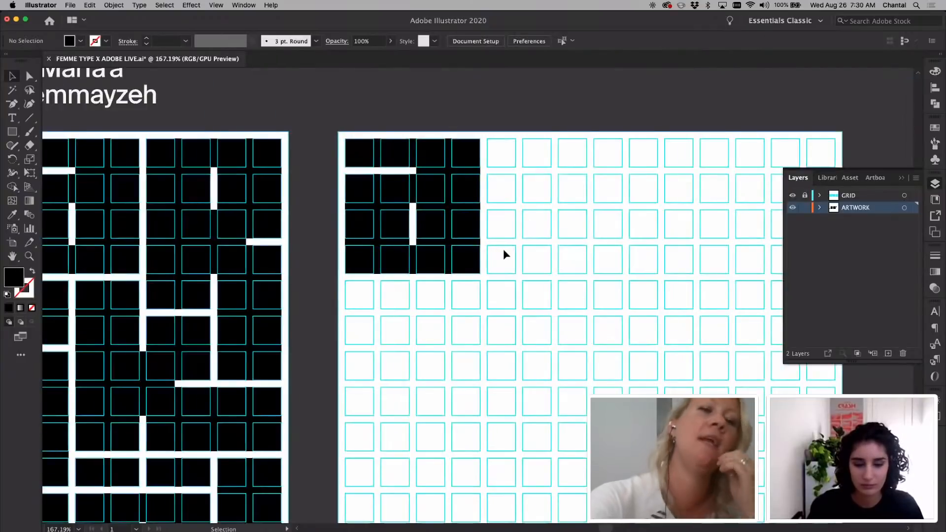
{"action": "scroll", "coordinate": [511, 247], "scroll_direction": "up", "scroll_amount": 2}
{"action": "key", "text": "m"}
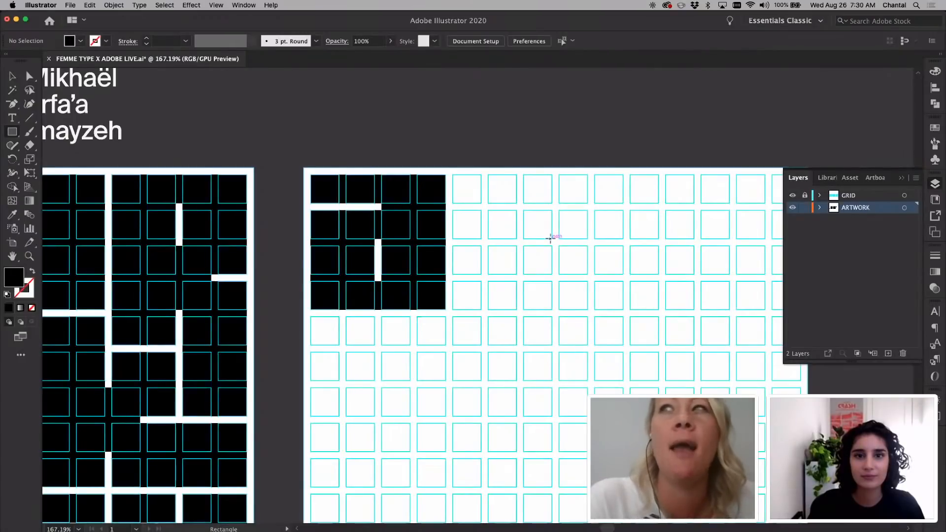
{"action": "scroll", "coordinate": [550, 237], "scroll_direction": "right", "scroll_amount": 5}
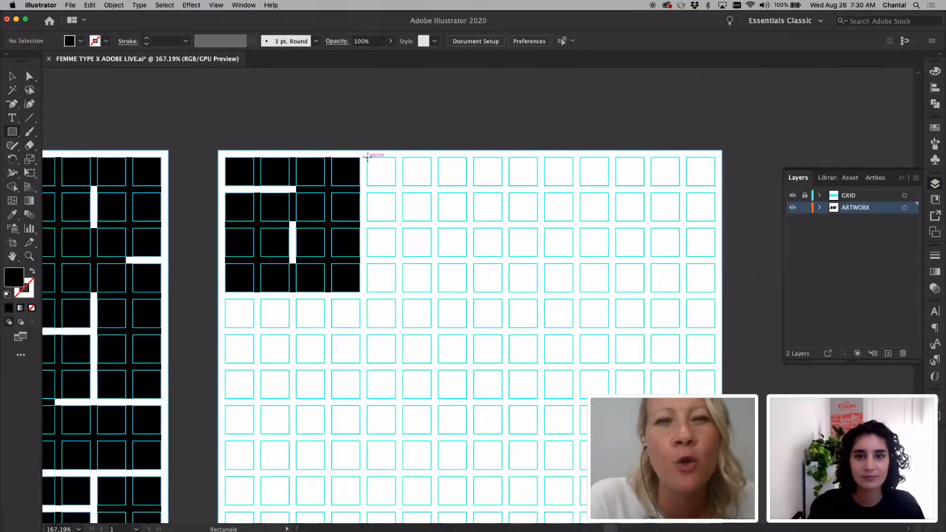
{"action": "left_click_drag", "start_coordinate": [367, 157], "coordinate": [430, 327]}
{"action": "key", "text": "v"}
{"action": "left_click", "coordinate": [432, 377]}
{"action": "scroll", "coordinate": [433, 377], "scroll_direction": "right", "scroll_amount": 2}
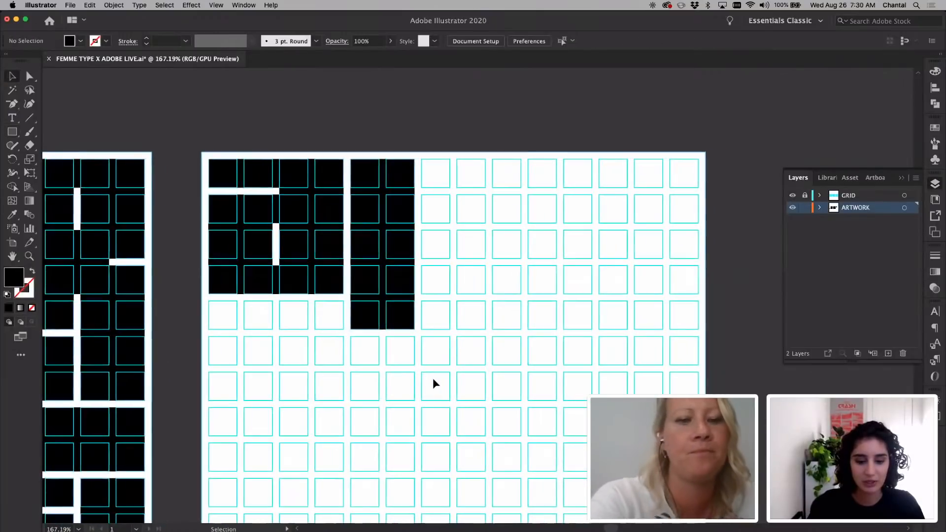
Add a one-module-high foot to the l and finish it with a copy of the stem shortened to three modules tall.
{"action": "left_click", "coordinate": [13, 132]}
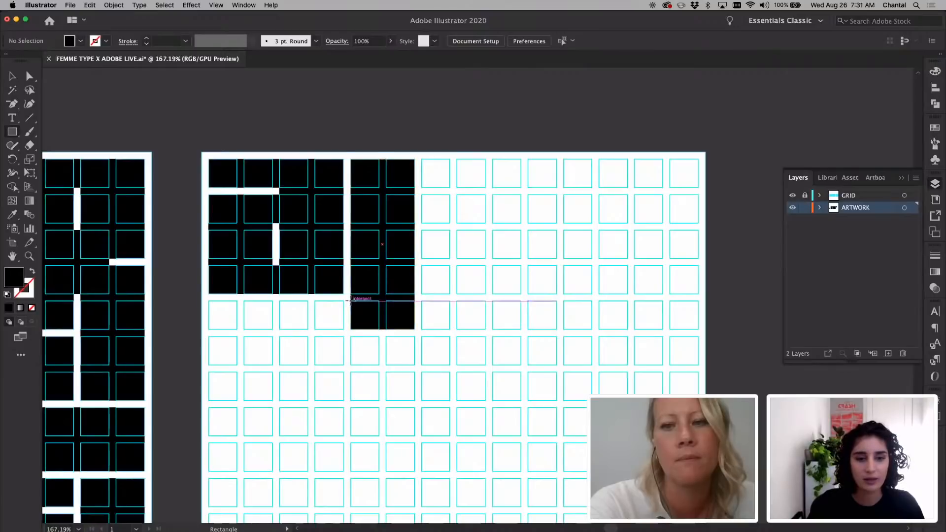
{"action": "mouse_move", "coordinate": [458, 333]}
{"action": "left_mouse_down"}
{"action": "mouse_move", "coordinate": [466, 331]}
{"action": "mouse_move", "coordinate": [449, 329]}
{"action": "left_mouse_up"}
{"action": "key", "text": "v"}
{"action": "left_click", "coordinate": [470, 331]}
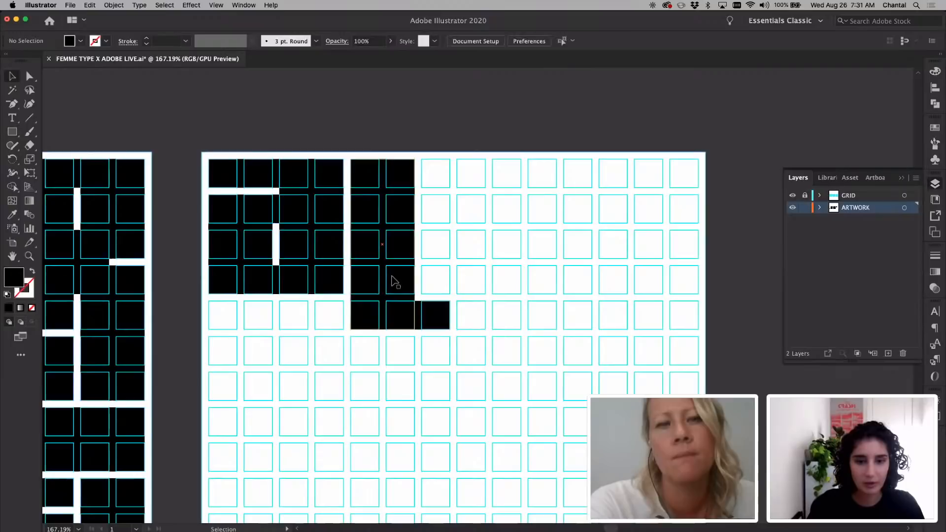
{"action": "left_click_drag", "start_coordinate": [391, 275], "coordinate": [462, 276]}
{"action": "left_click_drag", "start_coordinate": [453, 159], "coordinate": [446, 229]}
{"action": "left_click", "coordinate": [551, 223]}
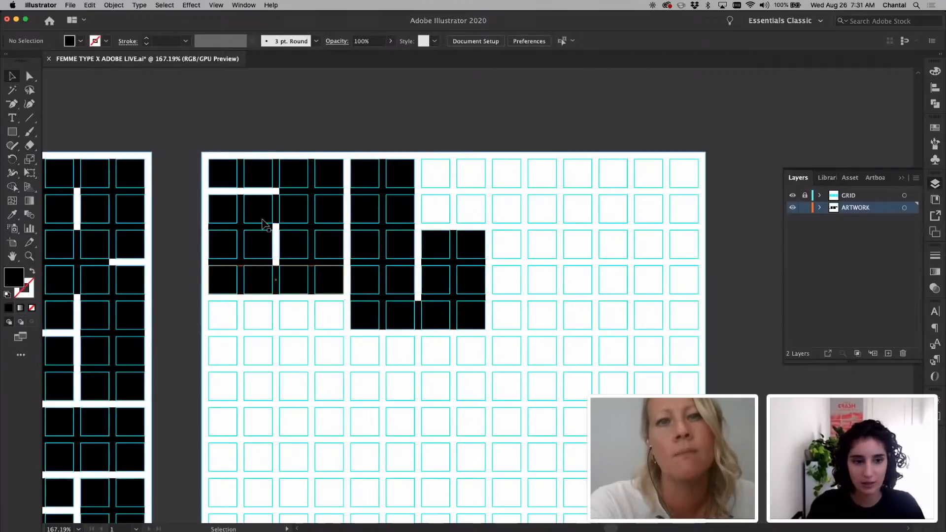
Start the m with a three-by-two-module bar above the l's upturned end and a left leg two modules wide and five tall.
{"action": "left_click_drag", "start_coordinate": [537, 213], "coordinate": [614, 180]}
{"action": "left_click_drag", "start_coordinate": [661, 245], "coordinate": [648, 271]}
{"action": "left_click_drag", "start_coordinate": [605, 239], "coordinate": [499, 198]}
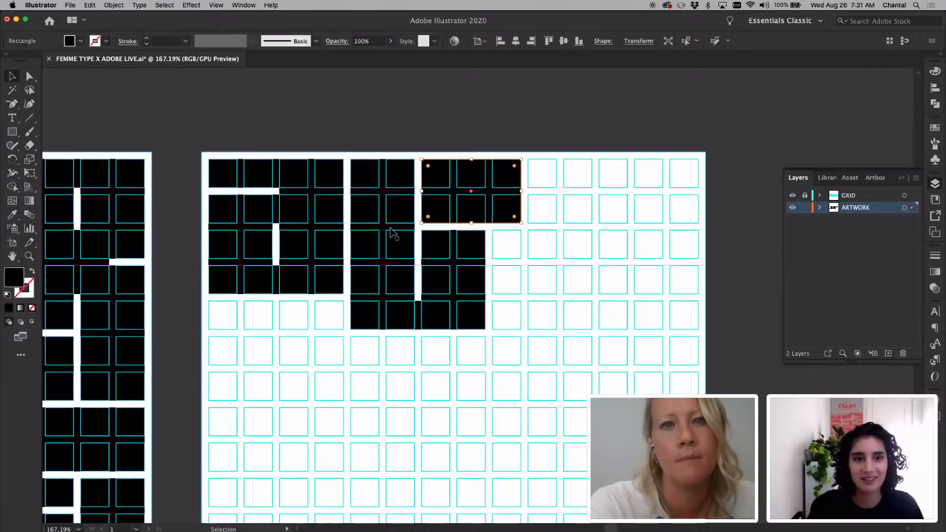
{"action": "left_click_drag", "start_coordinate": [528, 235], "coordinate": [528, 234]}
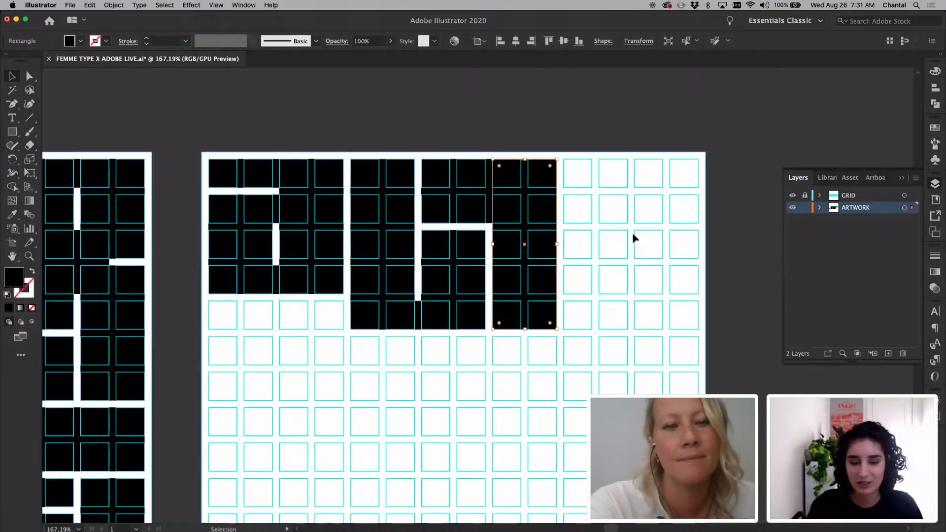
{"action": "left_click", "coordinate": [632, 233]}
{"action": "scroll", "coordinate": [631, 232], "scroll_direction": "right", "scroll_amount": 3}
{"action": "scroll", "coordinate": [631, 233], "scroll_direction": "up", "scroll_amount": 1}
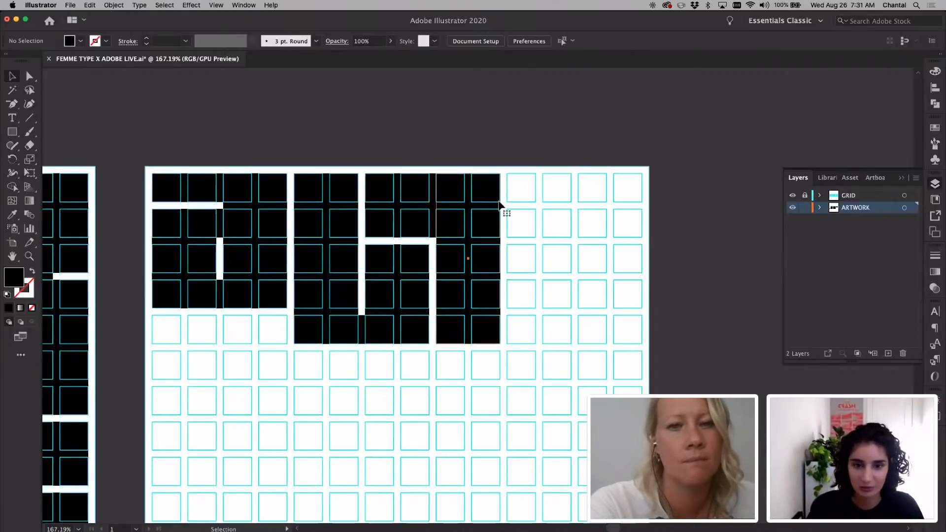
Extend the m's top bar to five modules wide and duplicate its leg as a middle leg shortened to four modules tall.
{"action": "left_click", "coordinate": [409, 217]}
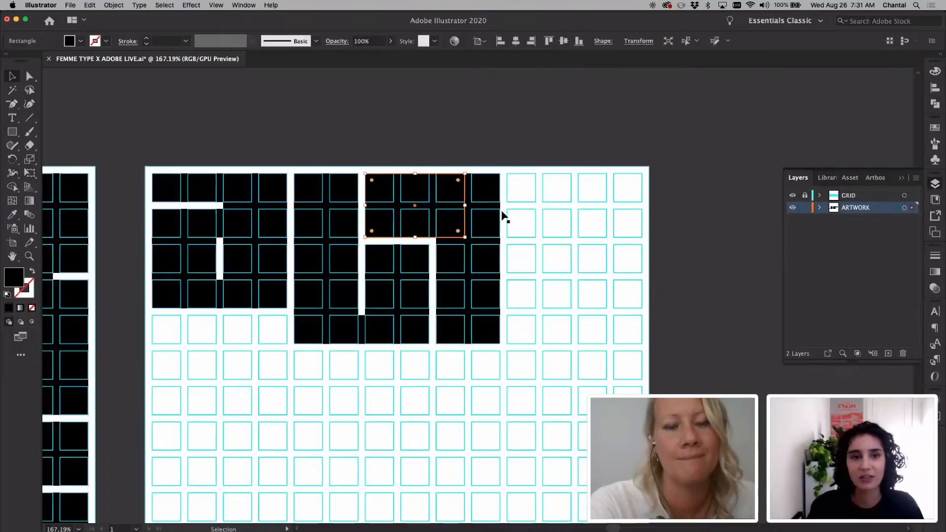
{"action": "left_click_drag", "start_coordinate": [464, 206], "coordinate": [535, 206]}
{"action": "left_click", "coordinate": [556, 207]}
{"action": "left_click_drag", "start_coordinate": [458, 283], "coordinate": [530, 282]}
{"action": "left_click_drag", "start_coordinate": [539, 174], "coordinate": [540, 209]}
{"action": "left_click", "coordinate": [590, 193]}
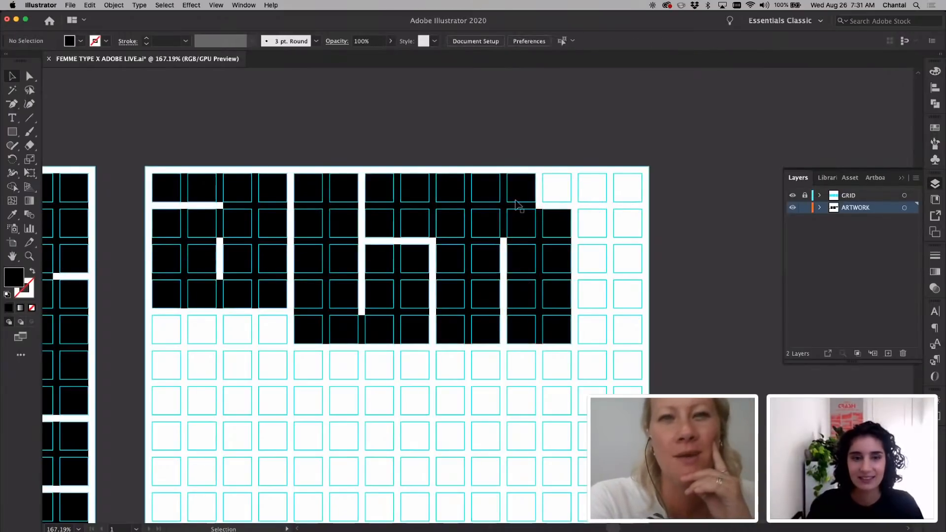
Complete the m with a three-by-two-module bar in the grid's top-right corner and a copy of the middle leg beneath it.
{"action": "left_click_drag", "start_coordinate": [432, 205], "coordinate": [542, 206]}
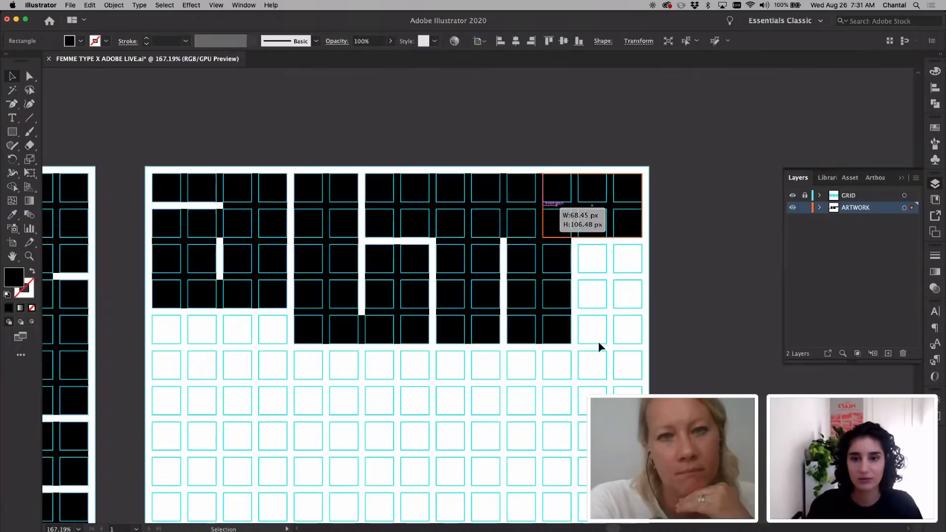
{"action": "left_click", "coordinate": [598, 341]}
{"action": "scroll", "coordinate": [598, 342], "scroll_direction": "right", "scroll_amount": 2}
{"action": "left_click_drag", "start_coordinate": [501, 294], "coordinate": [572, 296]}
{"action": "left_click", "coordinate": [739, 311]}
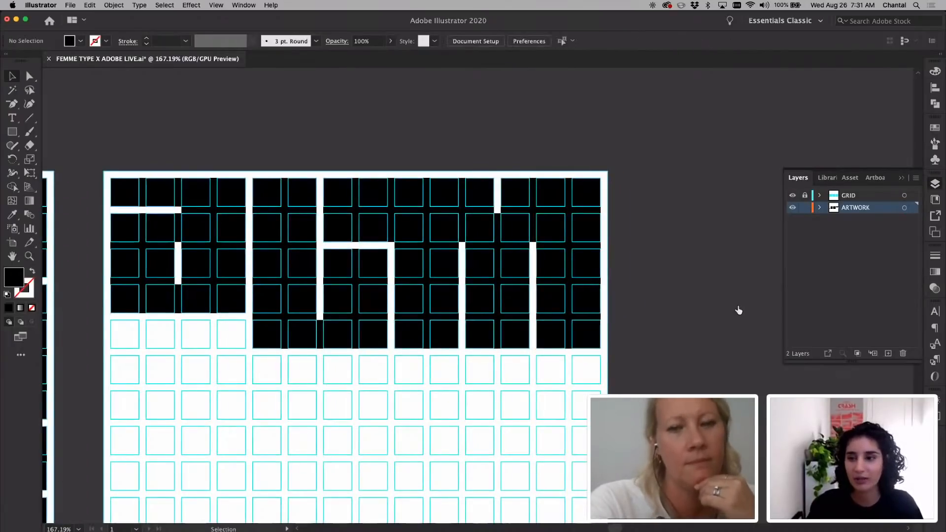
Hide the grid layer to review the a, l and m beside the Mar Mikhaël square, and show the grid again.
{"action": "left_click", "coordinate": [792, 195]}
{"action": "scroll", "coordinate": [681, 279], "scroll_direction": "down", "scroll_amount": 2}
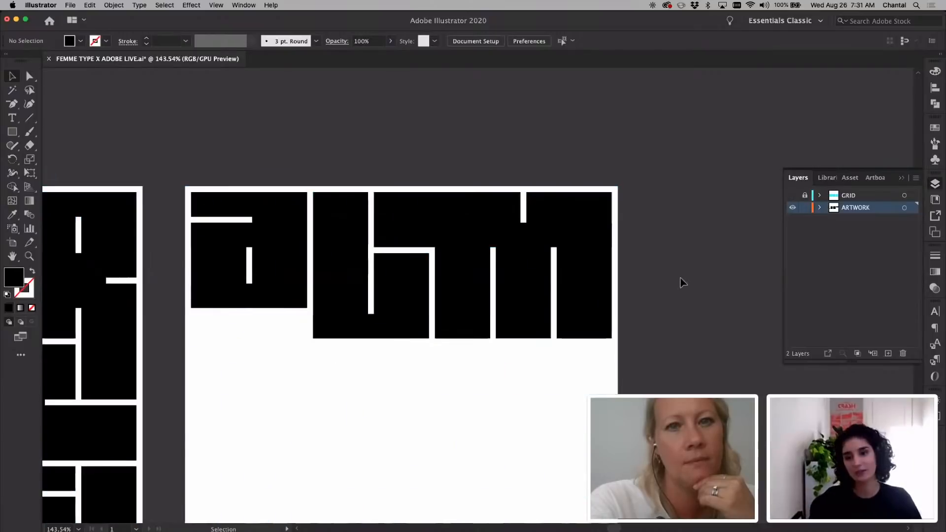
{"action": "scroll", "coordinate": [681, 279], "scroll_direction": "down", "scroll_amount": 4}
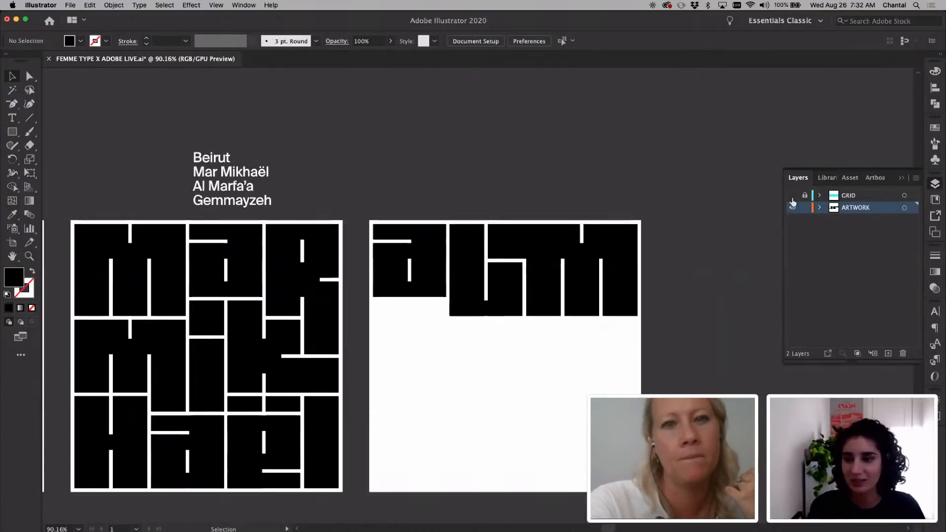
{"action": "key", "text": "super+z"}
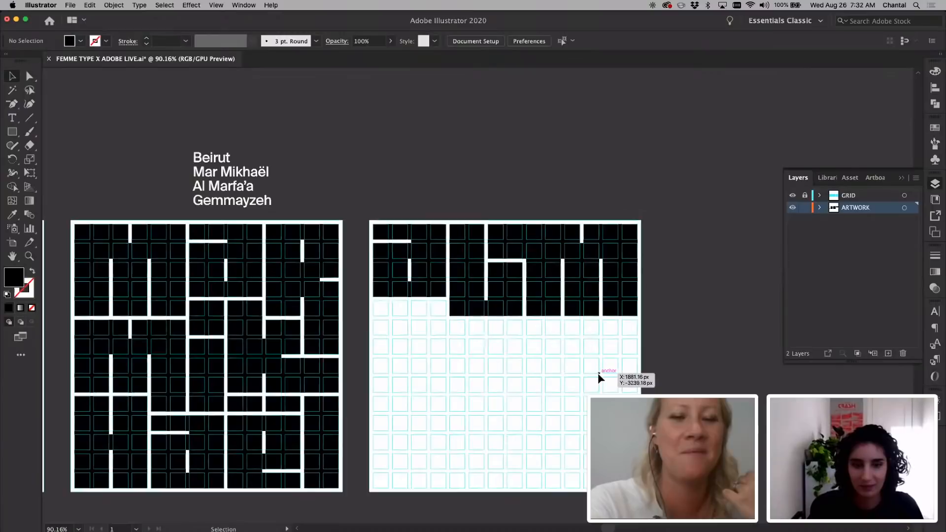
Duplicate the a four modules down, directly beneath the original along the left edge of the third square.
{"action": "scroll", "coordinate": [598, 373], "scroll_direction": "up", "scroll_amount": 3}
{"action": "scroll", "coordinate": [598, 373], "scroll_direction": "down", "scroll_amount": 1}
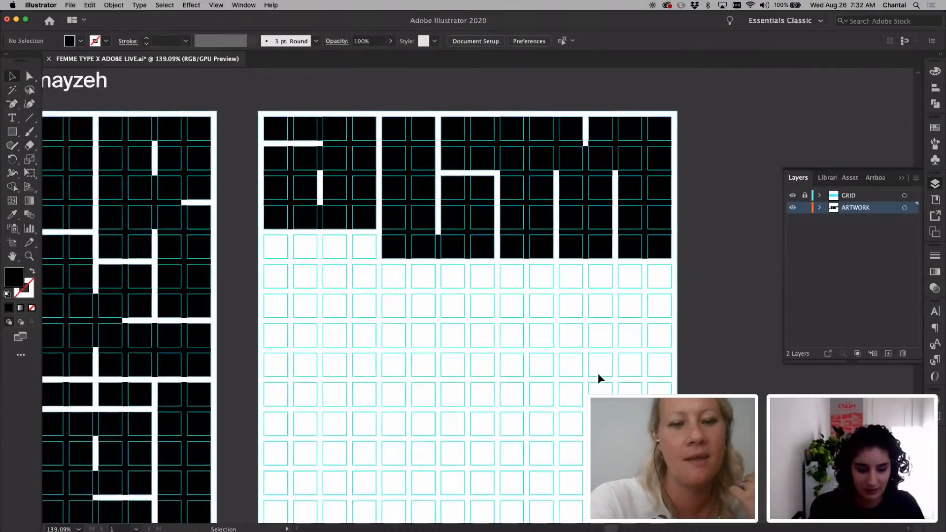
{"action": "scroll", "coordinate": [401, 261], "scroll_direction": "left", "scroll_amount": 2}
{"action": "scroll", "coordinate": [381, 297], "scroll_direction": "up", "scroll_amount": 2}
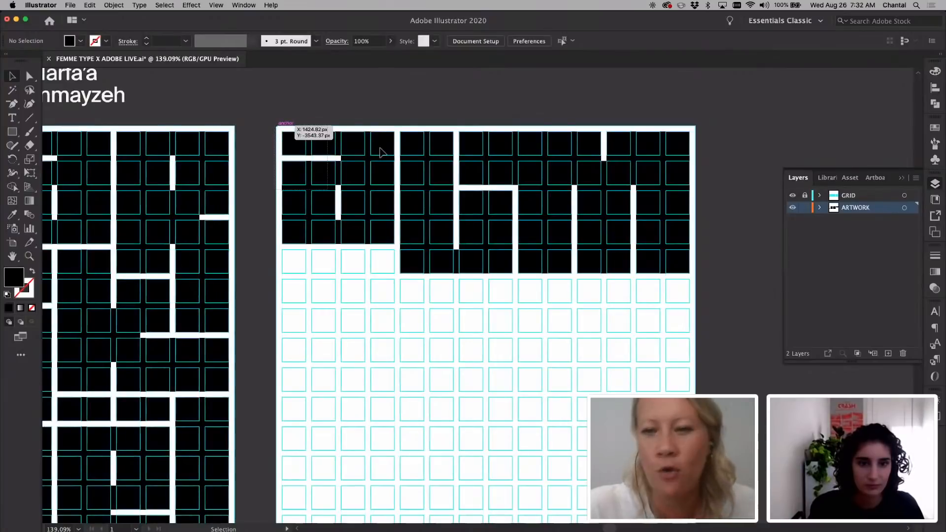
{"action": "left_click", "coordinate": [382, 190]}
{"action": "left_click_drag", "start_coordinate": [383, 191], "coordinate": [384, 272]}
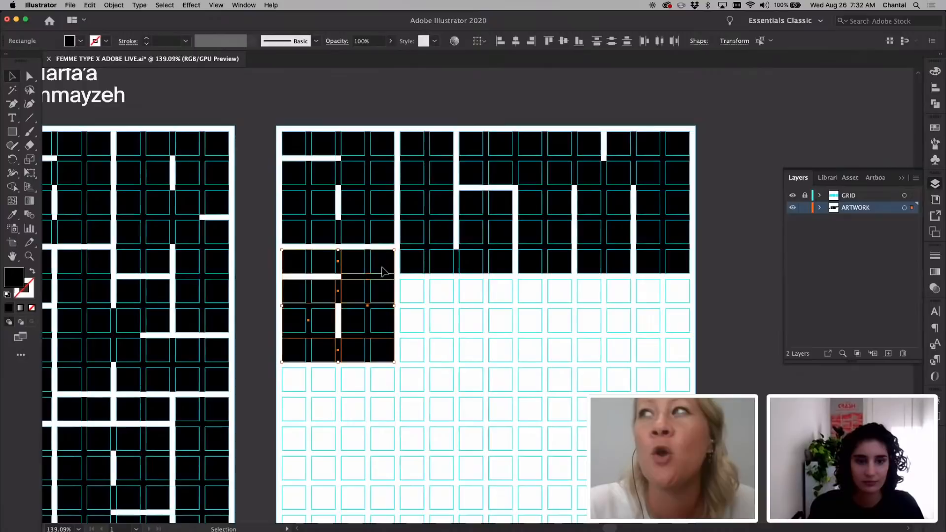
{"action": "key", "text": "super+shift+a"}
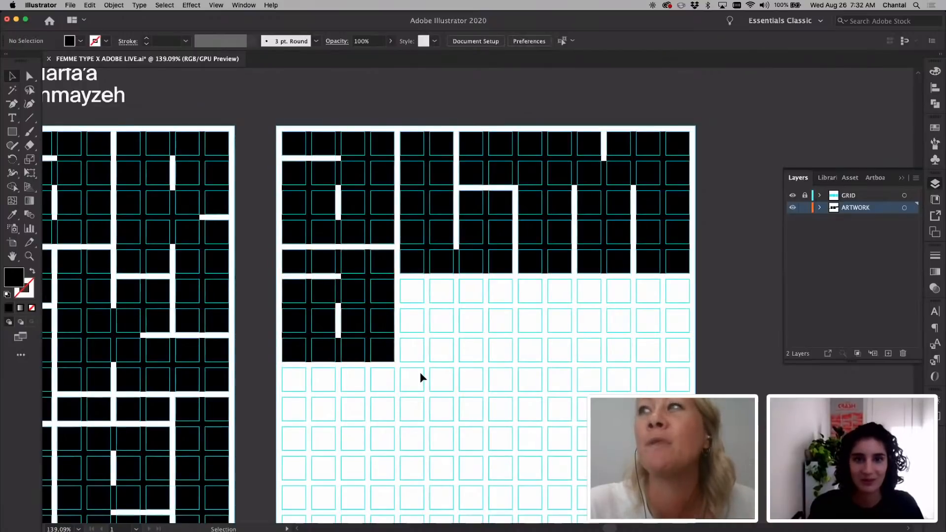
Stretch the lower edge of the second a down by one module, making the letter five modules tall.
{"action": "key", "text": "a"}
{"action": "left_click_drag", "start_coordinate": [420, 371], "coordinate": [261, 327]}
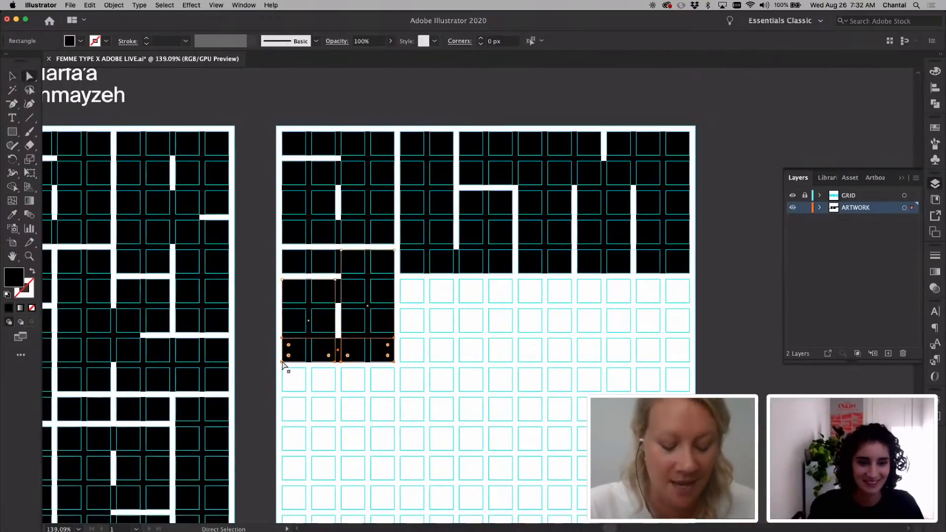
{"action": "left_click_drag", "start_coordinate": [284, 364], "coordinate": [283, 393]}
{"action": "key", "text": "v"}
{"action": "key", "text": "super+shift+a"}
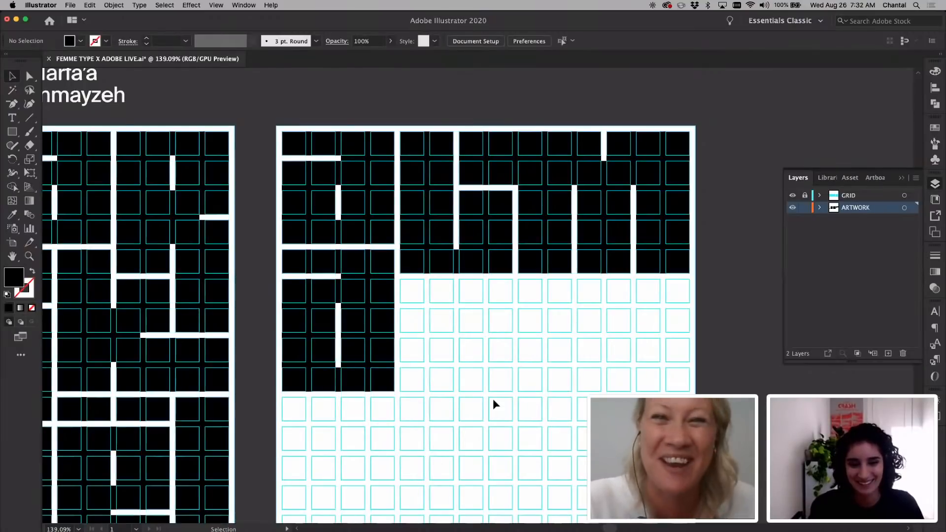
Duplicate the second a's lower-left block beside it as a two-by-four-module stem for the r, aligned to the grid.
{"action": "left_click_drag", "start_coordinate": [308, 335], "coordinate": [440, 326]}
{"action": "scroll", "coordinate": [442, 329], "scroll_direction": "up", "scroll_amount": 3}
{"action": "key", "text": "super+shift+a"}
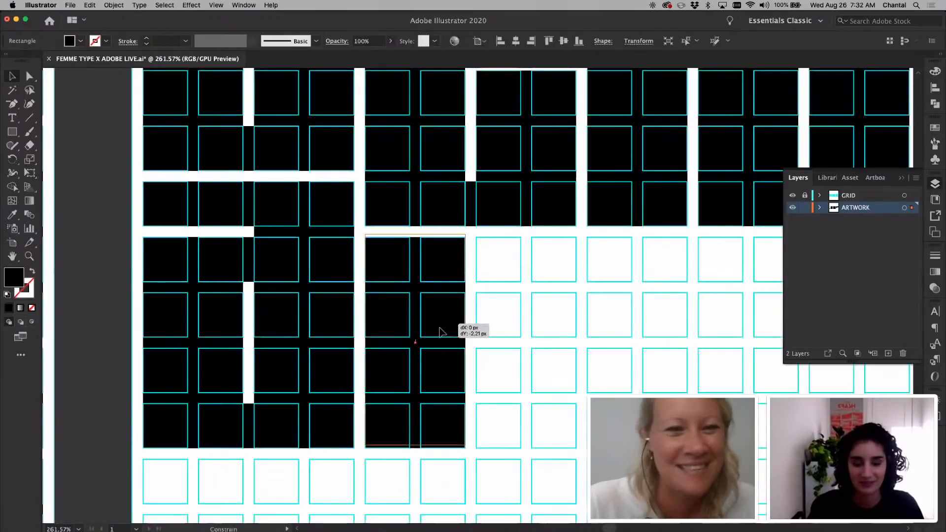
{"action": "scroll", "coordinate": [522, 311], "scroll_direction": "down", "scroll_amount": 3}
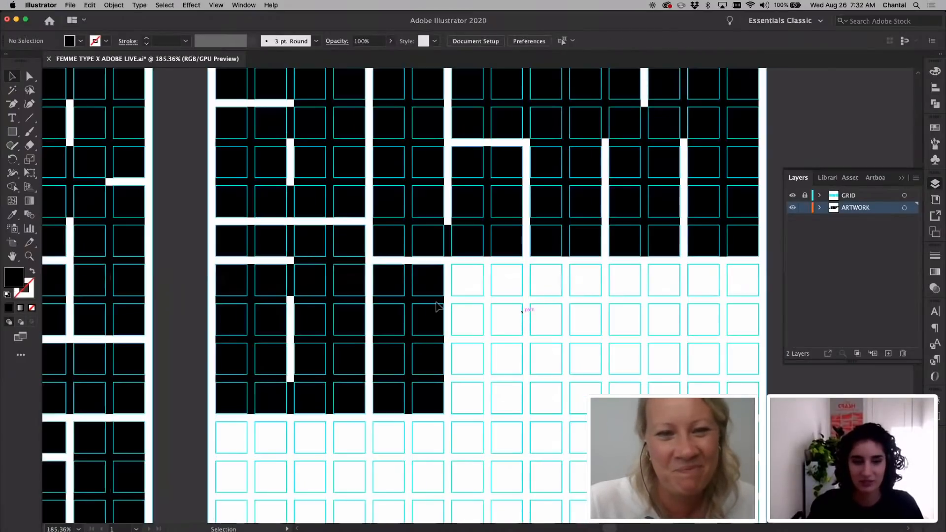
{"action": "scroll", "coordinate": [251, 284], "scroll_direction": "up", "scroll_amount": 3}
{"action": "scroll", "coordinate": [352, 283], "scroll_direction": "down", "scroll_amount": 3}
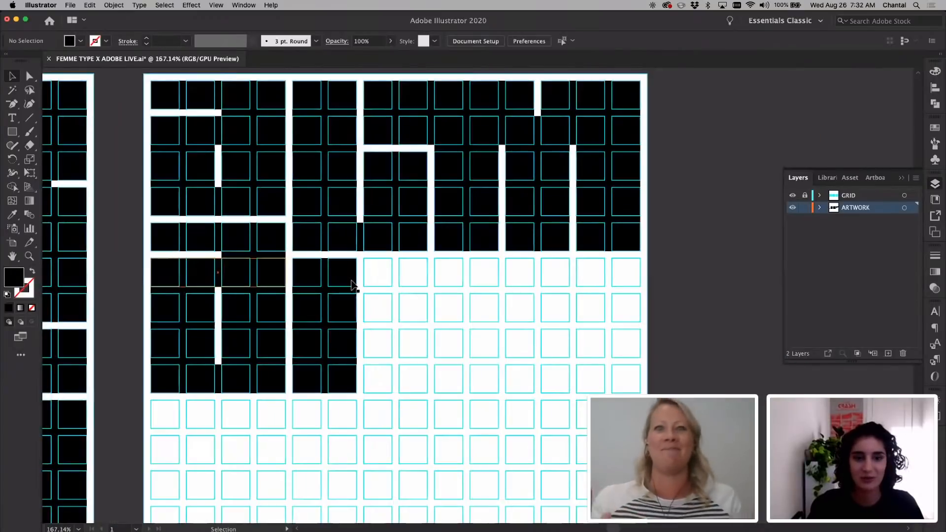
Add a five-by-two-module arm across the top of the r and a one-module-high copy of it one gap below.
{"action": "left_click", "coordinate": [325, 298]}
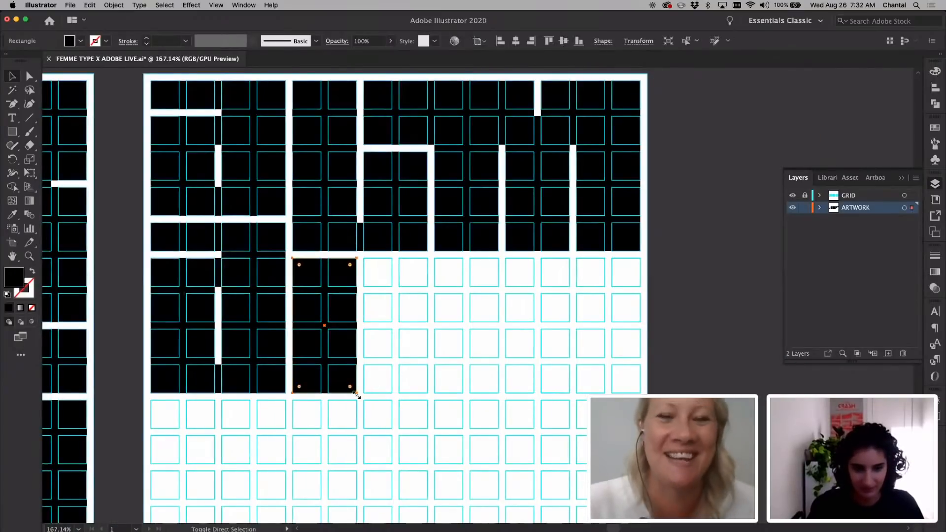
{"action": "left_click_drag", "start_coordinate": [455, 319], "coordinate": [501, 335]}
{"action": "left_click", "coordinate": [499, 336]}
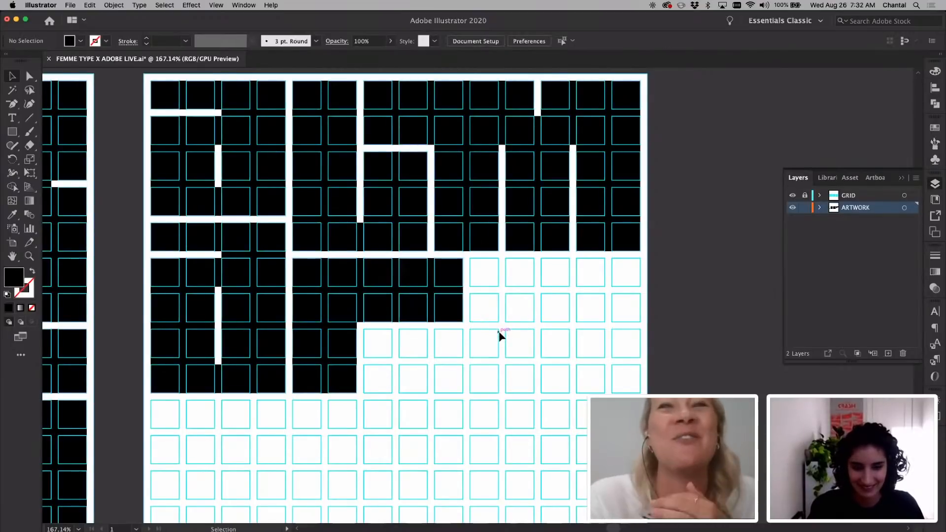
{"action": "left_click_drag", "start_coordinate": [425, 297], "coordinate": [426, 369]}
{"action": "left_click_drag", "start_coordinate": [381, 393], "coordinate": [377, 357]}
{"action": "key", "text": "super+shift+a"}
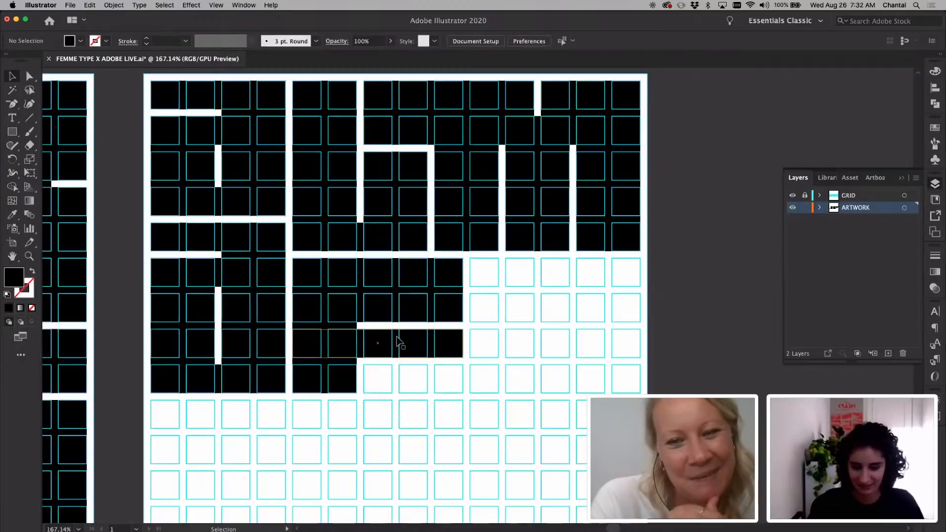
Draw a black rectangle two modules wide and three tall to join the free ends of the r's two arms.
{"action": "key", "text": "super+z"}
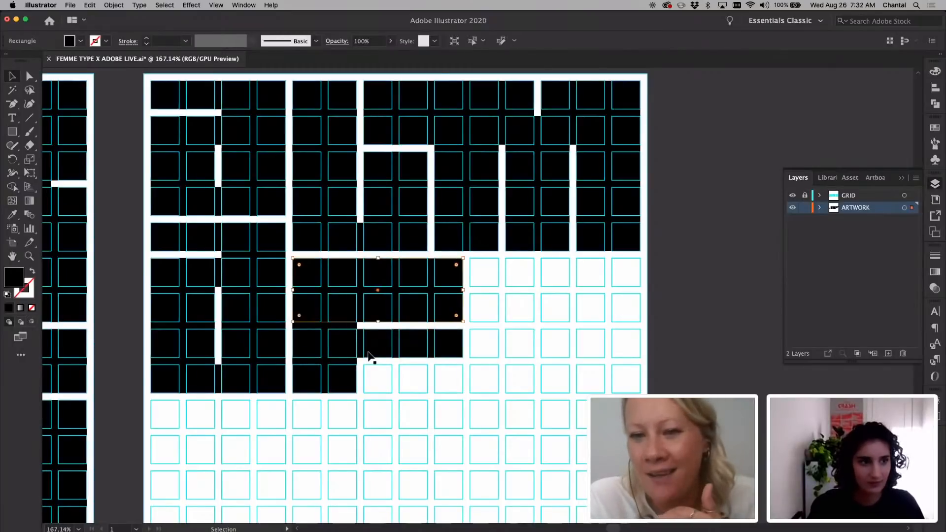
{"action": "key", "text": "super+shift+a"}
{"action": "key", "text": "m"}
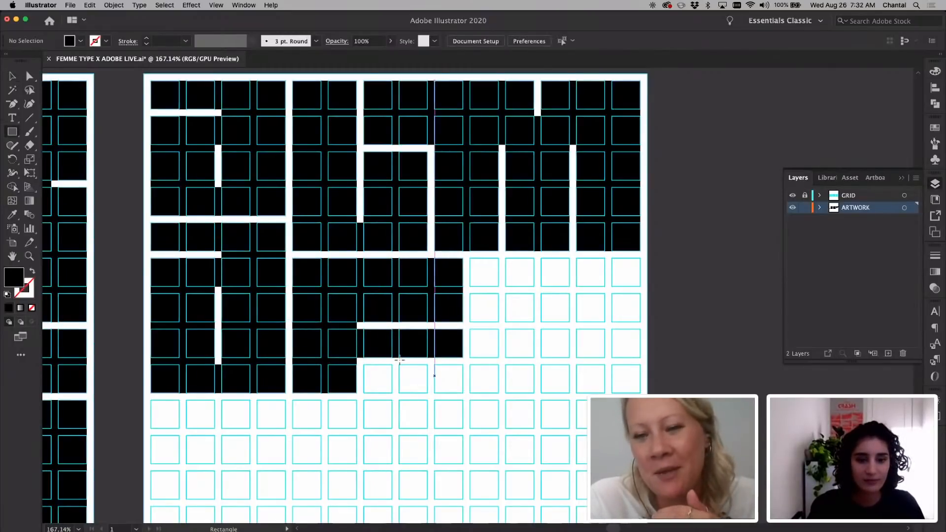
{"action": "left_click_drag", "start_coordinate": [399, 357], "coordinate": [462, 257]}
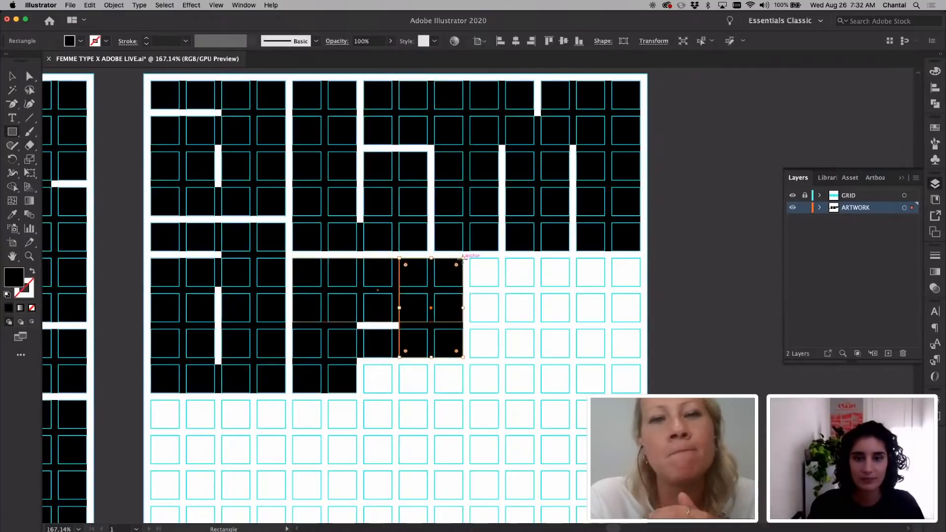
{"action": "key", "text": "v"}
{"action": "key", "text": "super+shift+a"}
{"action": "scroll", "coordinate": [500, 283], "scroll_direction": "down", "scroll_amount": 2}
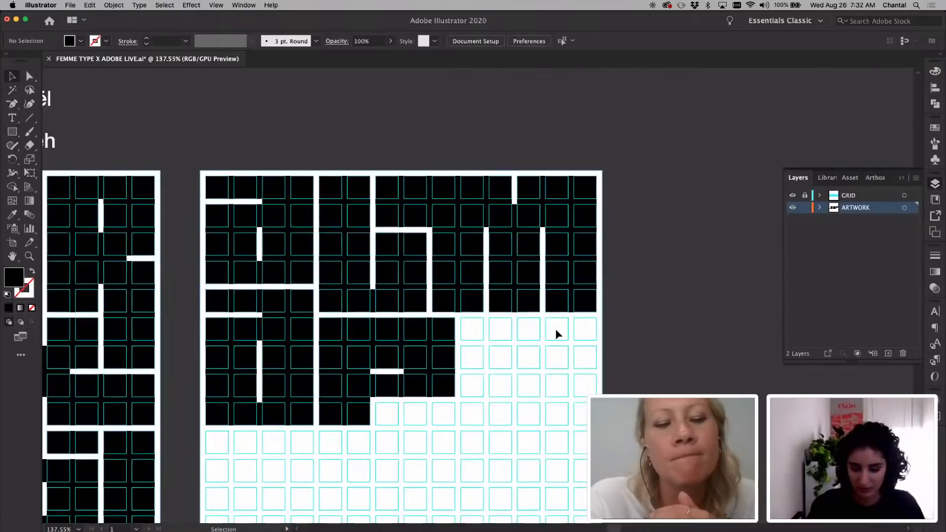
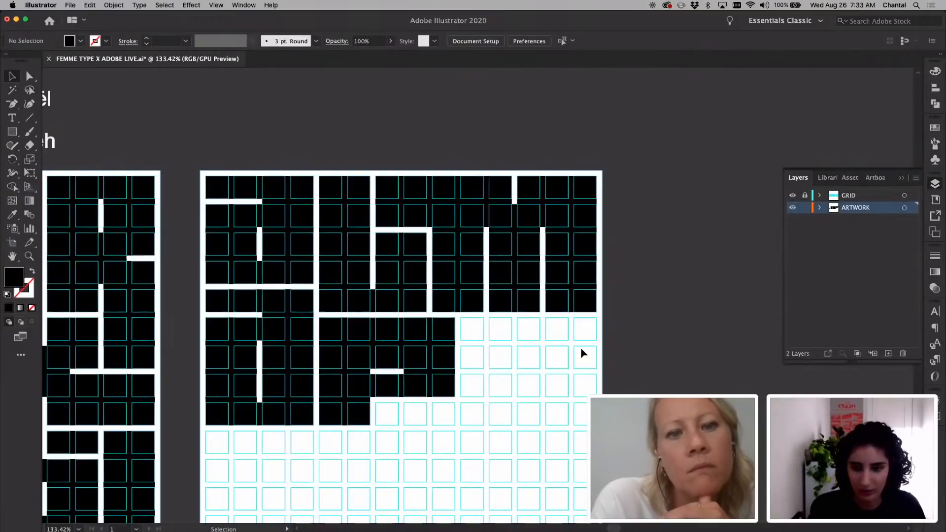
Unlock all objects, check the dimensions of the third square's white background, and lock that background again.
{"action": "key", "text": "super+alt+2"}
{"action": "left_click", "coordinate": [611, 322]}
{"action": "left_click", "coordinate": [601, 323]}
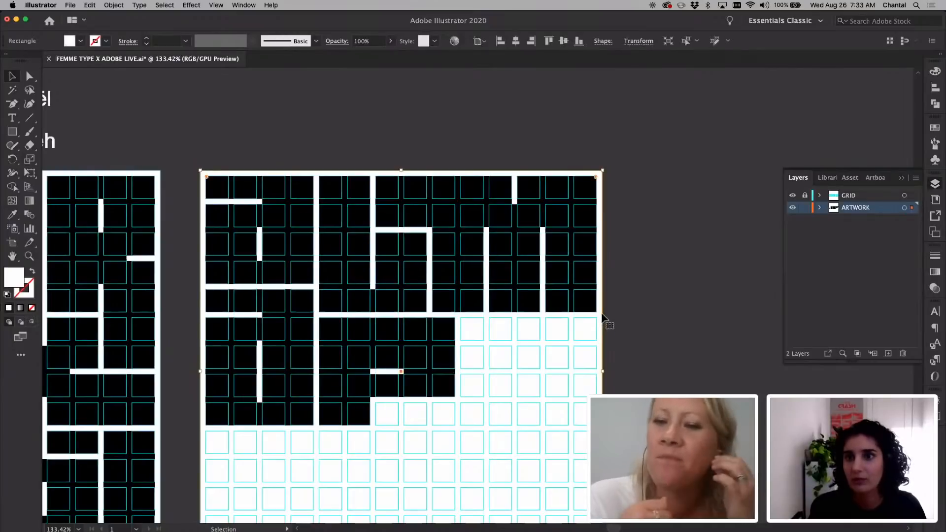
{"action": "left_click", "coordinate": [639, 41]}
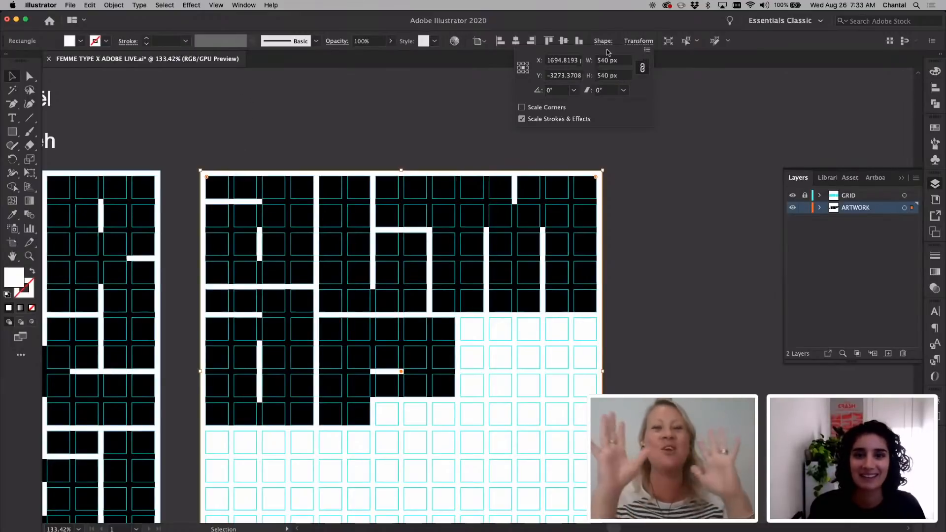
{"action": "left_click", "coordinate": [637, 43]}
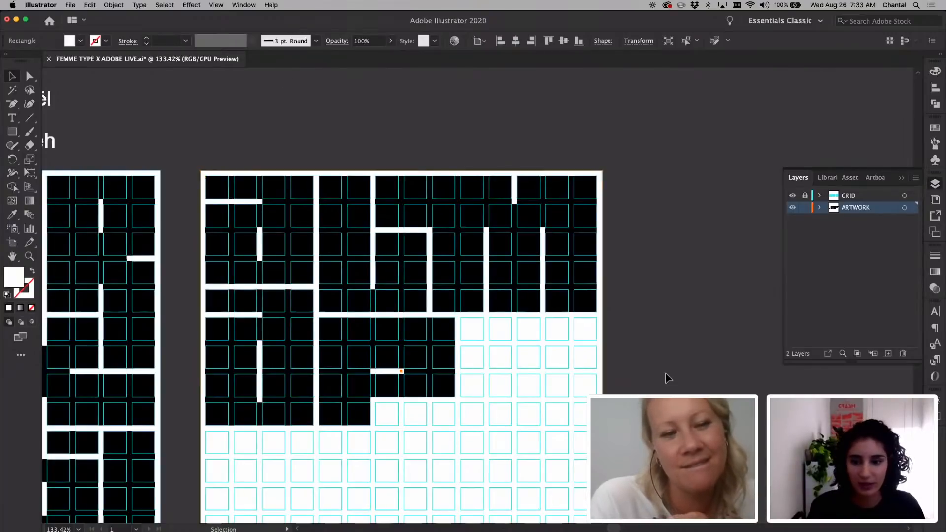
{"action": "left_click", "coordinate": [624, 337]}
{"action": "left_click", "coordinate": [602, 336]}
{"action": "key", "text": "super+2"}
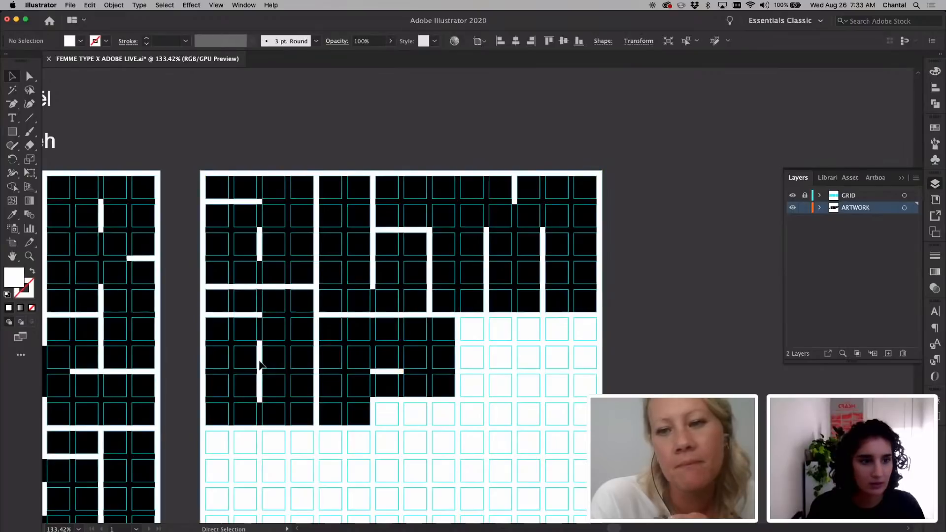
{"action": "scroll", "coordinate": [259, 361], "scroll_direction": "left", "scroll_amount": 2}
{"action": "left_click", "coordinate": [212, 171]}
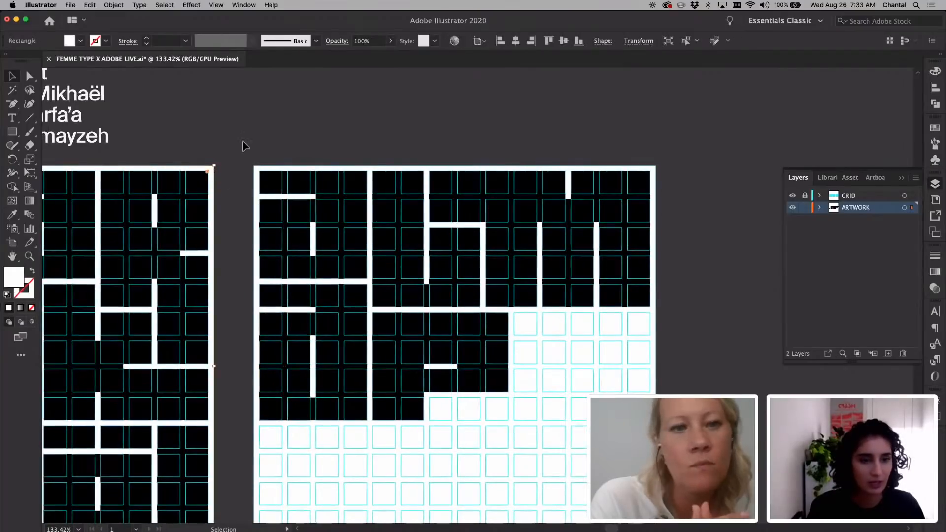
{"action": "left_click", "coordinate": [270, 146]}
Lengthen the r's stem to five modules and add a leg three modules wide and two tall beside its lower end.
{"action": "scroll", "coordinate": [439, 407], "scroll_direction": "down", "scroll_amount": 2}
{"action": "scroll", "coordinate": [439, 407], "scroll_direction": "right", "scroll_amount": 1}
{"action": "scroll", "coordinate": [439, 407], "scroll_direction": "up", "scroll_amount": 2}
{"action": "left_click", "coordinate": [363, 359]}
{"action": "left_click_drag", "start_coordinate": [365, 375], "coordinate": [368, 410]}
{"action": "left_click", "coordinate": [420, 388]}
{"action": "left_click_drag", "start_coordinate": [420, 394], "coordinate": [433, 329]}
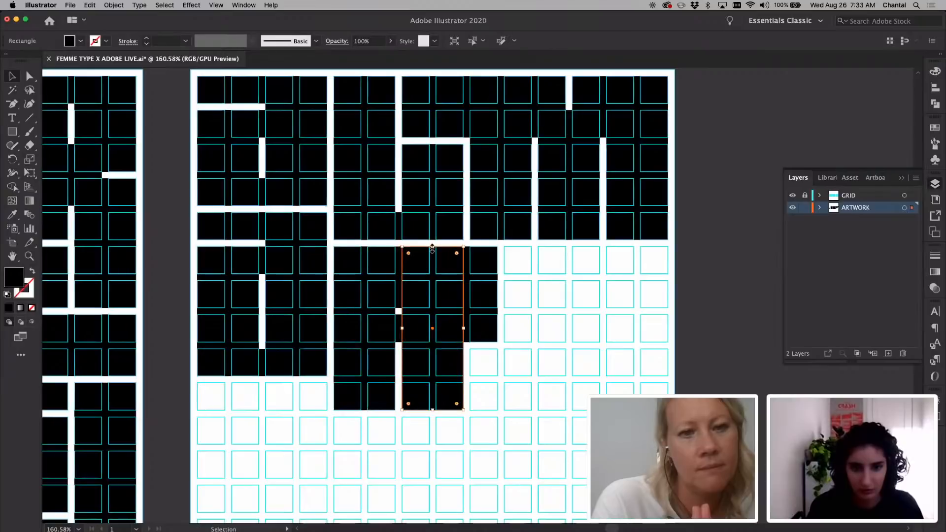
{"action": "left_click_drag", "start_coordinate": [432, 248], "coordinate": [497, 375]}
{"action": "key", "text": "super+shift+a"}
Draw a one-module-wide black rectangle bridging the gap between the r's bowl and its leg.
{"action": "left_click_drag", "start_coordinate": [311, 372], "coordinate": [632, 374]}
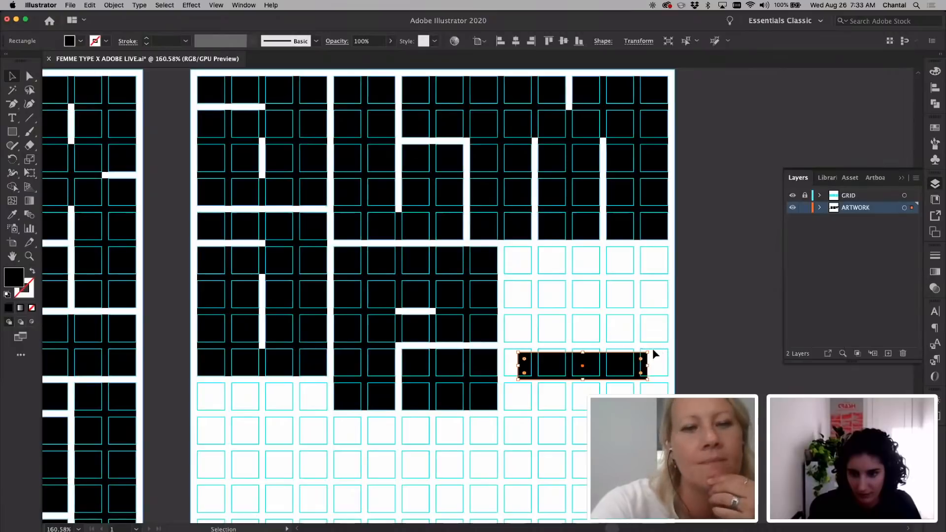
{"action": "key", "text": "Delete"}
{"action": "key", "text": "m"}
{"action": "left_click_drag", "start_coordinate": [402, 346], "coordinate": [430, 399]}
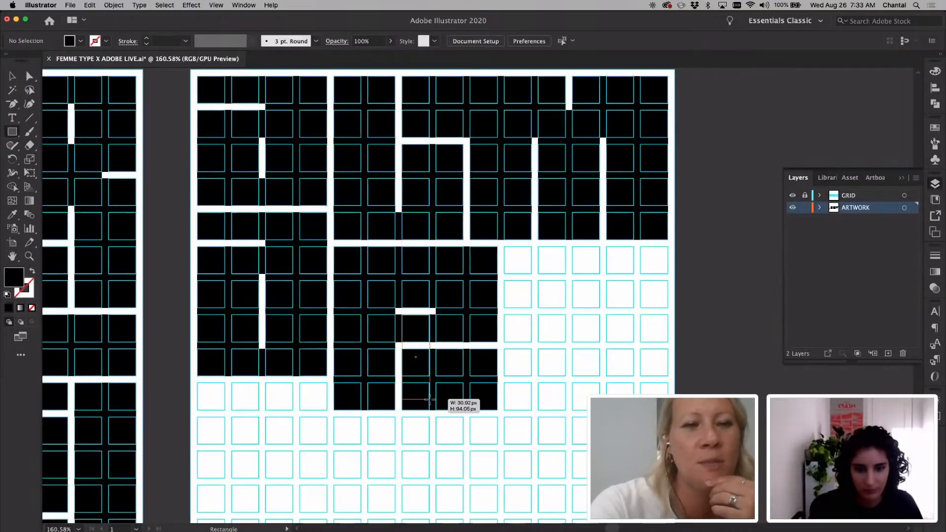
{"action": "key", "text": "v"}
{"action": "left_click", "coordinate": [541, 336]}
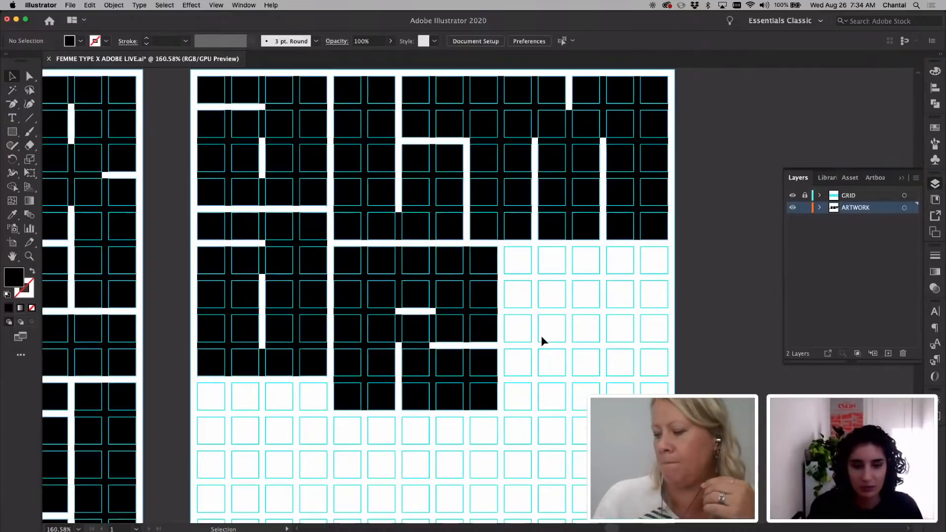
Duplicate the r's bridging rectangle beside the letter and stretch it into a six-module-tall stem for the f.
{"action": "scroll", "coordinate": [373, 371], "scroll_direction": "right", "scroll_amount": 3}
{"action": "left_click_drag", "start_coordinate": [375, 372], "coordinate": [472, 293]}
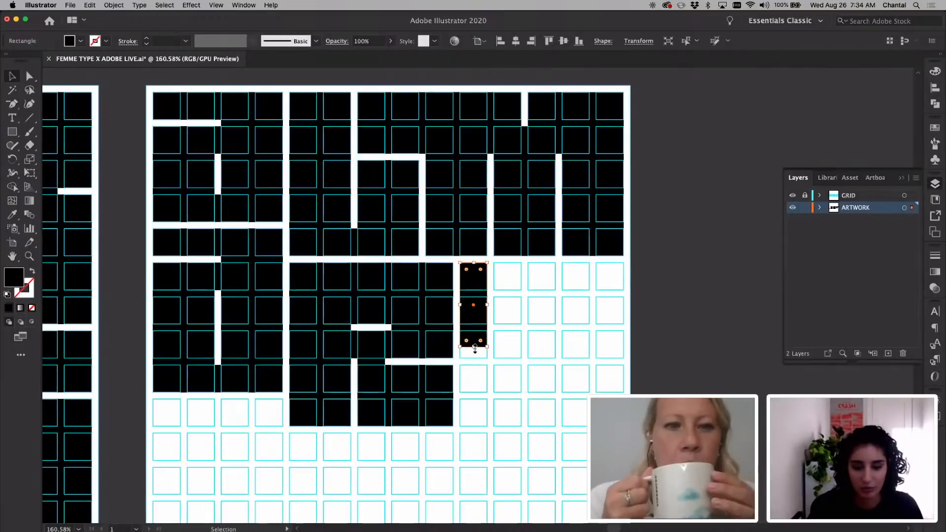
{"action": "left_click_drag", "start_coordinate": [473, 347], "coordinate": [472, 460]}
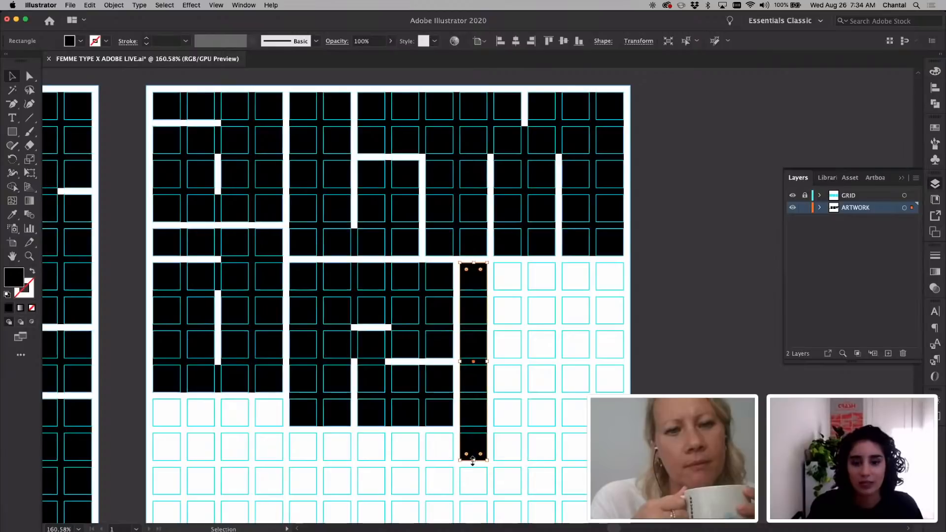
{"action": "left_click", "coordinate": [543, 430]}
{"action": "scroll", "coordinate": [543, 430], "scroll_direction": "right", "scroll_amount": 3}
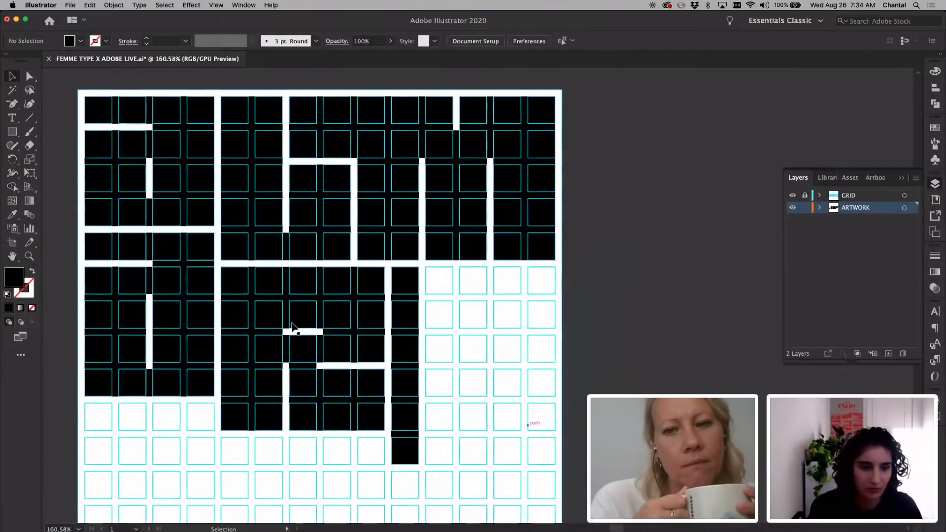
Copy a five-by-two-module arm across the top of the f's stem and repeat it one gap below.
{"action": "left_click_drag", "start_coordinate": [436, 326], "coordinate": [584, 313]}
{"action": "key", "text": "super+shift+a"}
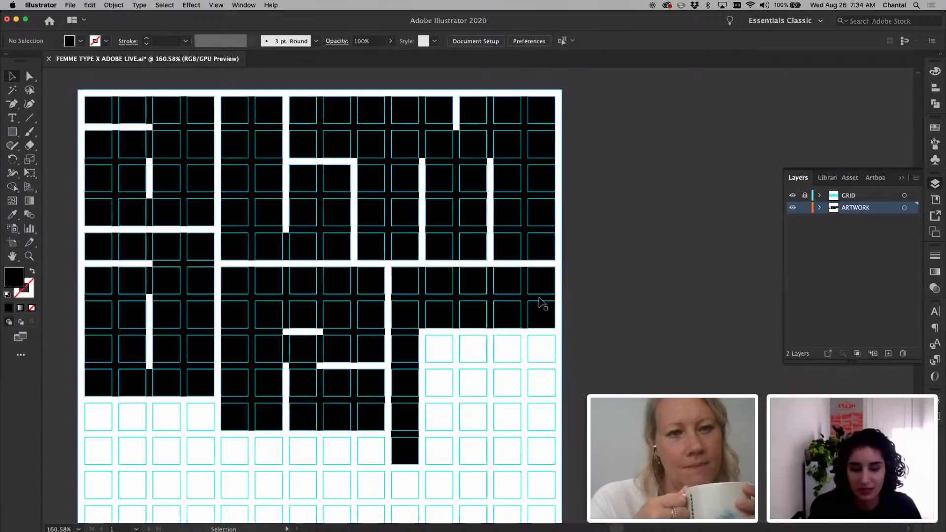
{"action": "left_click_drag", "start_coordinate": [527, 306], "coordinate": [667, 334]}
{"action": "left_click", "coordinate": [666, 330]}
{"action": "scroll", "coordinate": [666, 330], "scroll_direction": "left", "scroll_amount": 2}
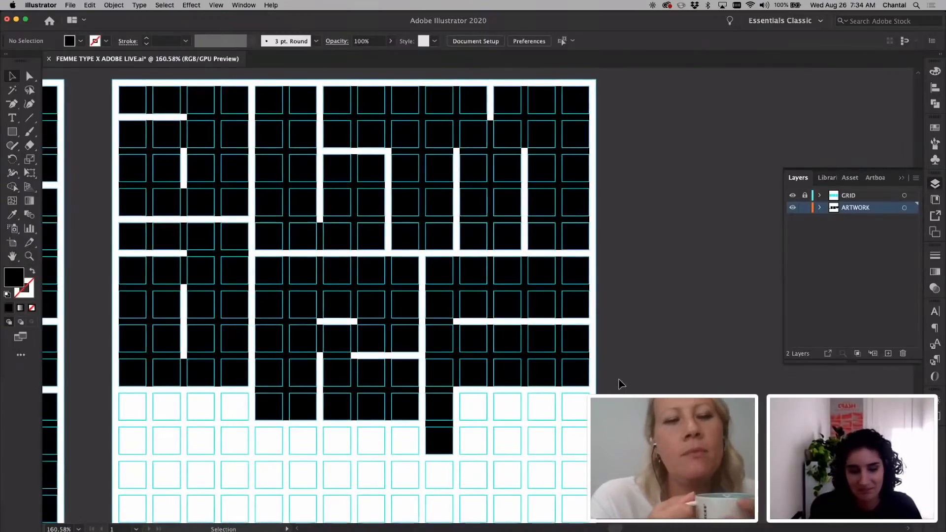
Move the lower edge of the second a down by one module, making the letter six modules tall.
{"action": "scroll", "coordinate": [620, 384], "scroll_direction": "down", "scroll_amount": 2}
{"action": "scroll", "coordinate": [302, 326], "scroll_direction": "left", "scroll_amount": 3}
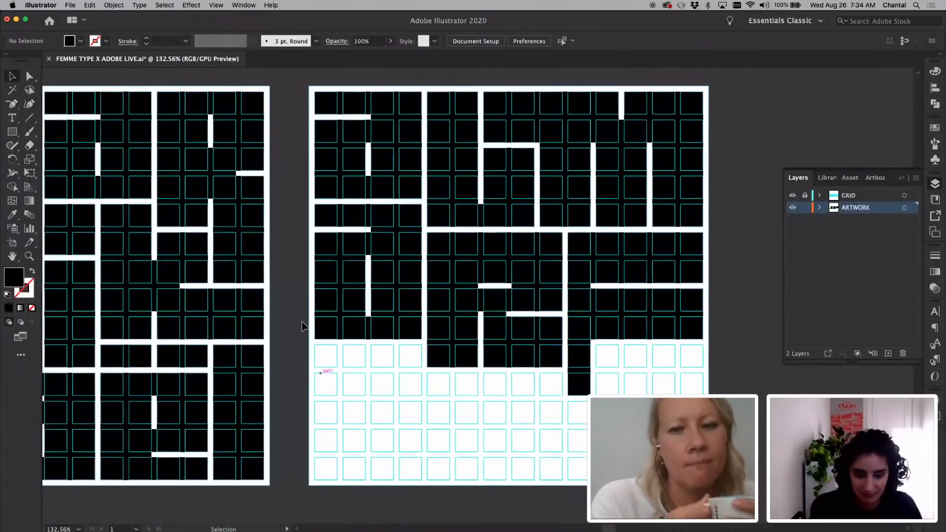
{"action": "key", "text": "a"}
{"action": "left_click_drag", "start_coordinate": [299, 299], "coordinate": [420, 366]}
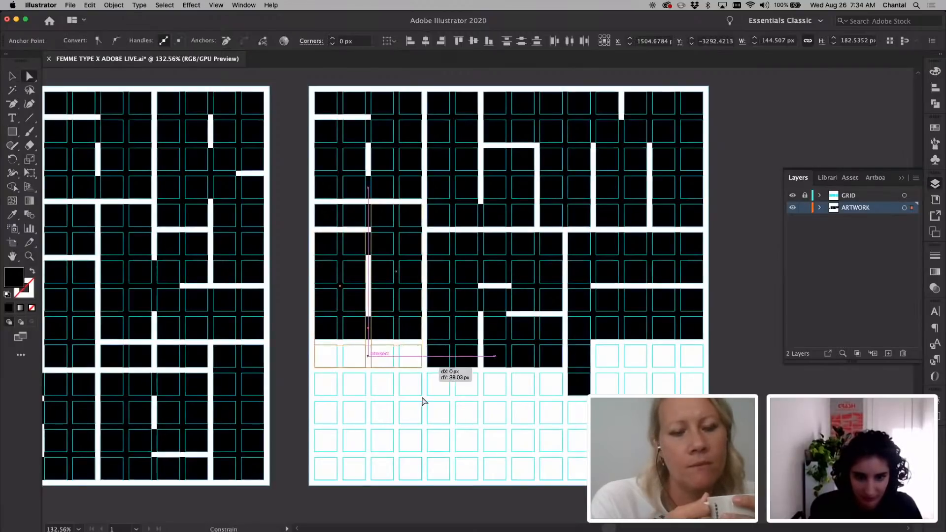
{"action": "key", "text": "v"}
{"action": "left_click", "coordinate": [421, 395]}
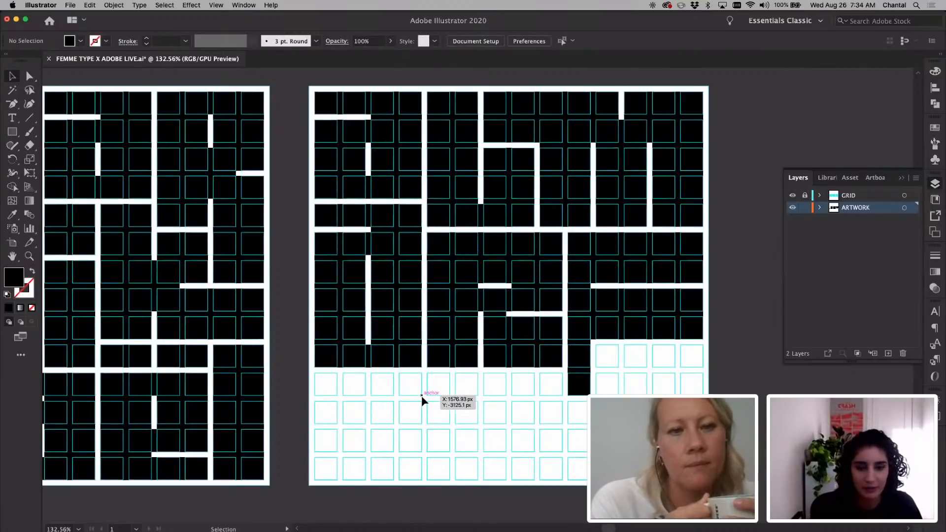
Duplicate the second a directly below itself as the third a and shorten the copy to four modules tall.
{"action": "left_click_drag", "start_coordinate": [320, 218], "coordinate": [383, 239]}
{"action": "scroll", "coordinate": [422, 266], "scroll_direction": "down", "scroll_amount": 2}
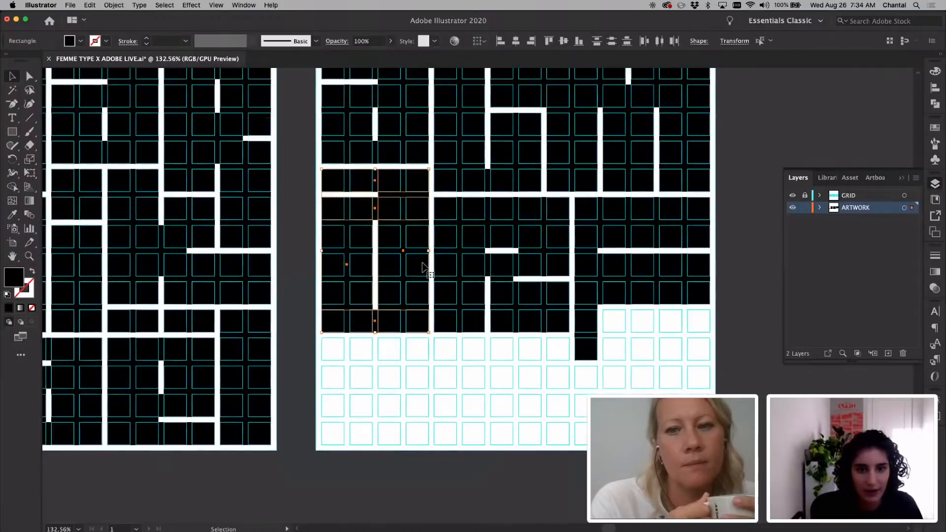
{"action": "scroll", "coordinate": [423, 266], "scroll_direction": "down", "scroll_amount": 1}
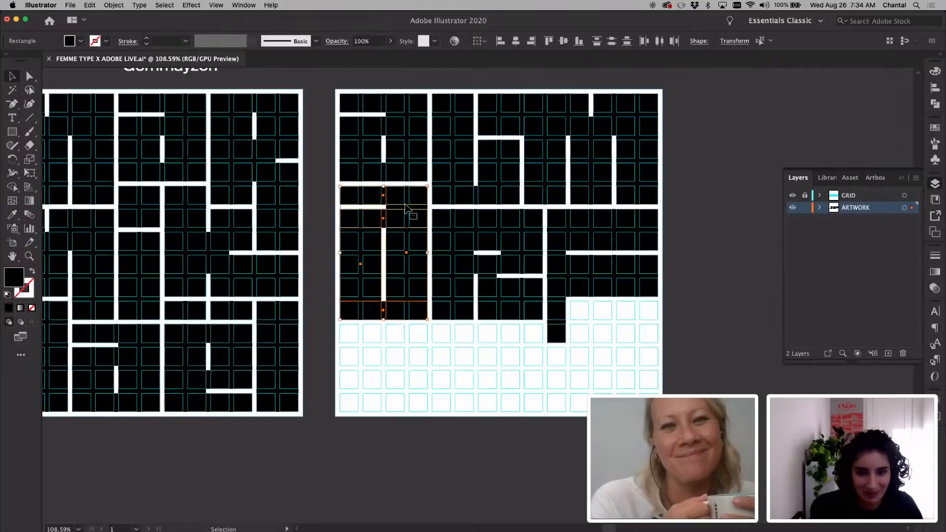
{"action": "left_click_drag", "start_coordinate": [406, 210], "coordinate": [405, 345]}
{"action": "left_click", "coordinate": [488, 375]}
{"action": "key", "text": "a"}
{"action": "left_click_drag", "start_coordinate": [322, 395], "coordinate": [427, 416]}
{"action": "left_click", "coordinate": [495, 405]}
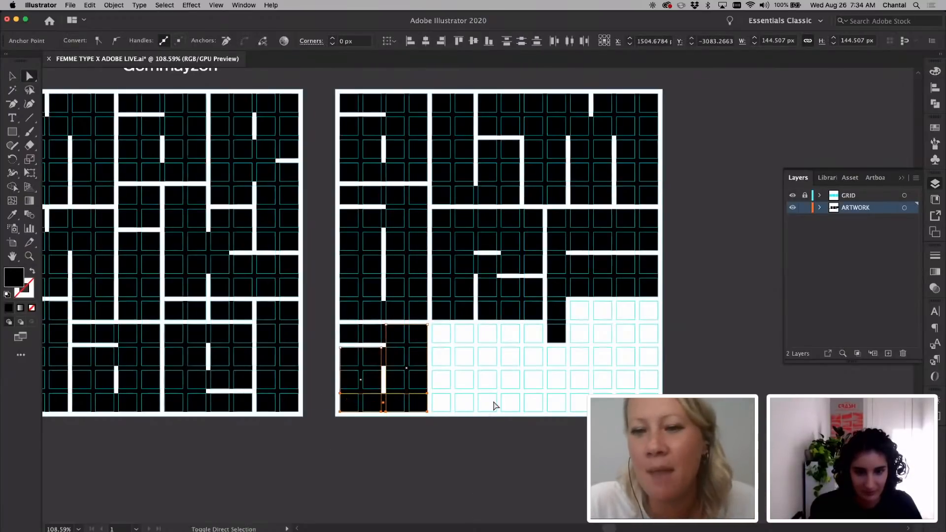
Draw a two-by-two-module black square beside the third a and place a copy of it one module over.
{"action": "scroll", "coordinate": [496, 405], "scroll_direction": "right", "scroll_amount": 2}
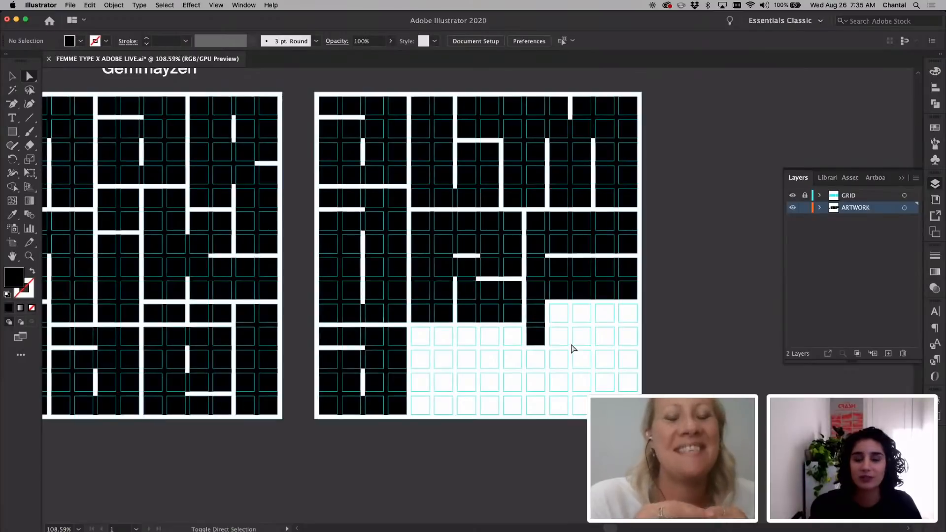
{"action": "scroll", "coordinate": [514, 371], "scroll_direction": "up", "scroll_amount": 1}
{"action": "scroll", "coordinate": [513, 371], "scroll_direction": "up", "scroll_amount": 2}
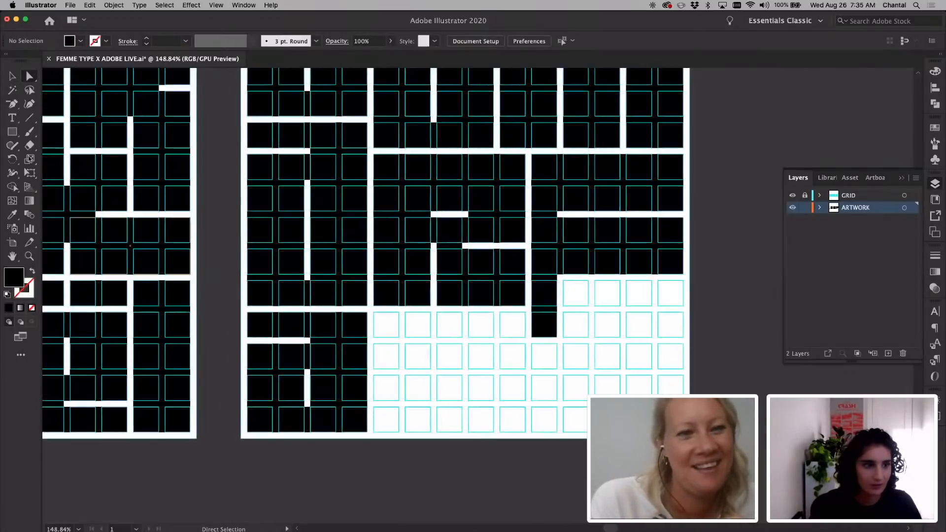
{"action": "key", "text": "m"}
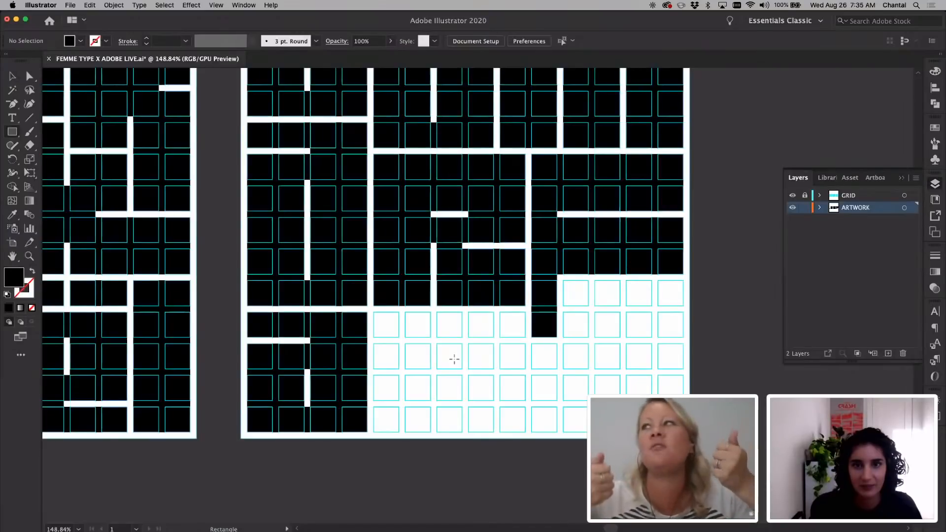
{"action": "scroll", "coordinate": [454, 359], "scroll_direction": "up", "scroll_amount": 2}
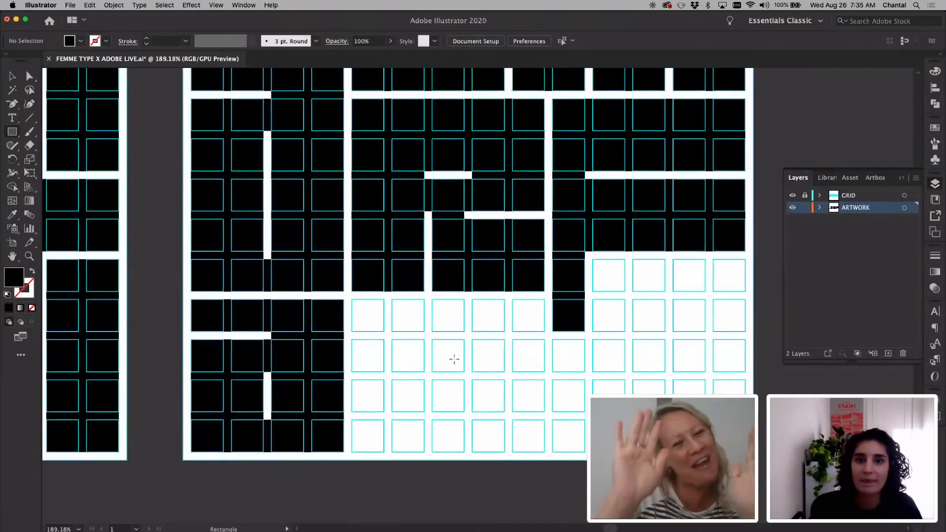
{"action": "scroll", "coordinate": [454, 359], "scroll_direction": "down", "scroll_amount": 1}
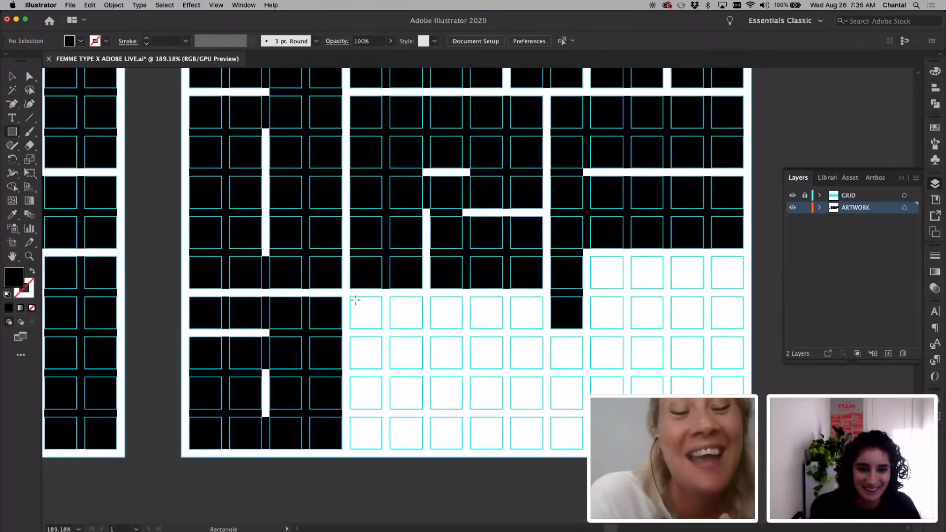
{"action": "scroll", "coordinate": [355, 300], "scroll_direction": "down", "scroll_amount": 1}
{"action": "scroll", "coordinate": [355, 300], "scroll_direction": "right", "scroll_amount": 1}
{"action": "left_click_drag", "start_coordinate": [341, 292], "coordinate": [414, 363]}
{"action": "key", "text": "v"}
{"action": "left_click_drag", "start_coordinate": [392, 321], "coordinate": [428, 320]}
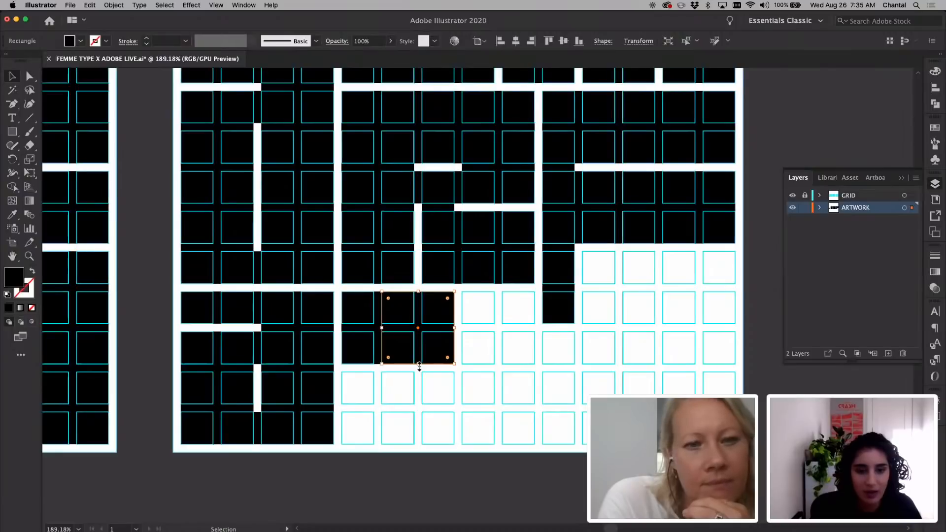
Reshape the copied square into a four-by-two-module bar along the grid's bottom edge, and delete the trial shapes.
{"action": "scroll", "coordinate": [419, 366], "scroll_direction": "down", "scroll_amount": 5}
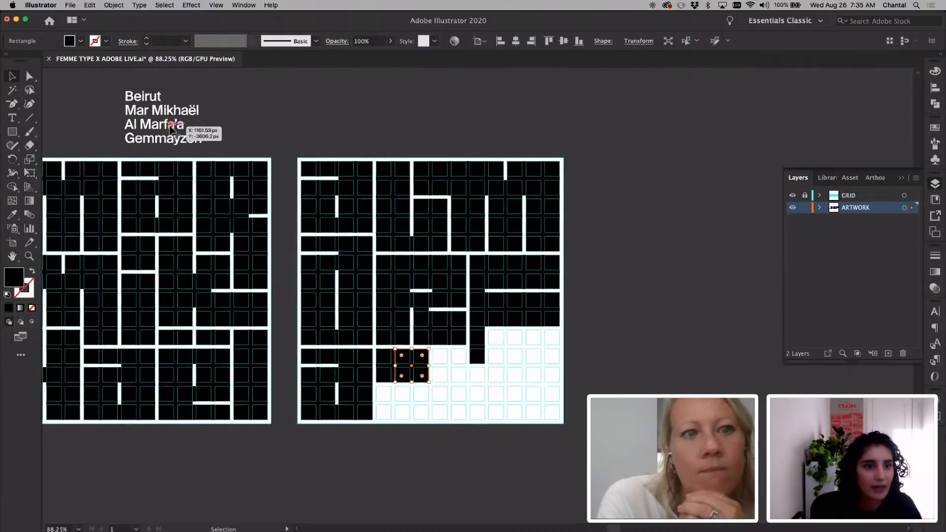
{"action": "scroll", "coordinate": [445, 350], "scroll_direction": "up", "scroll_amount": 1}
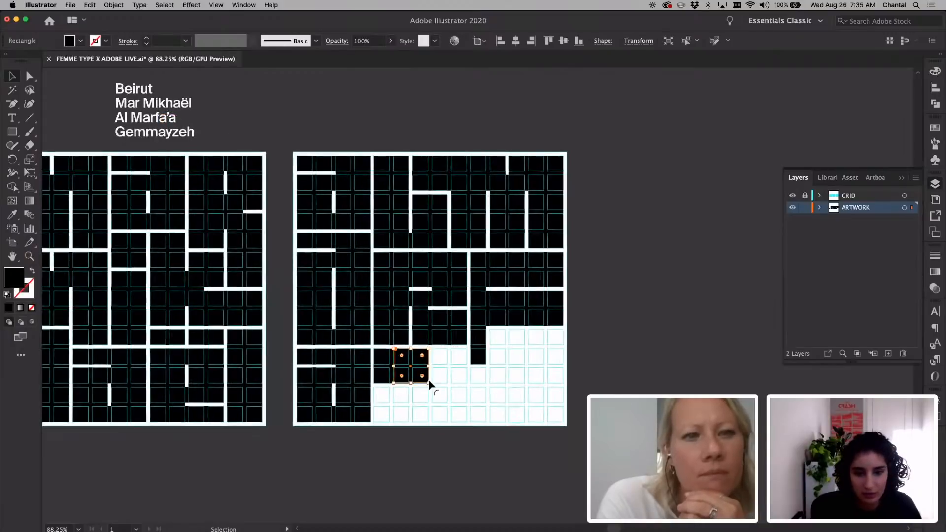
{"action": "scroll", "coordinate": [427, 379], "scroll_direction": "up", "scroll_amount": 2}
{"action": "left_click_drag", "start_coordinate": [399, 394], "coordinate": [399, 448]}
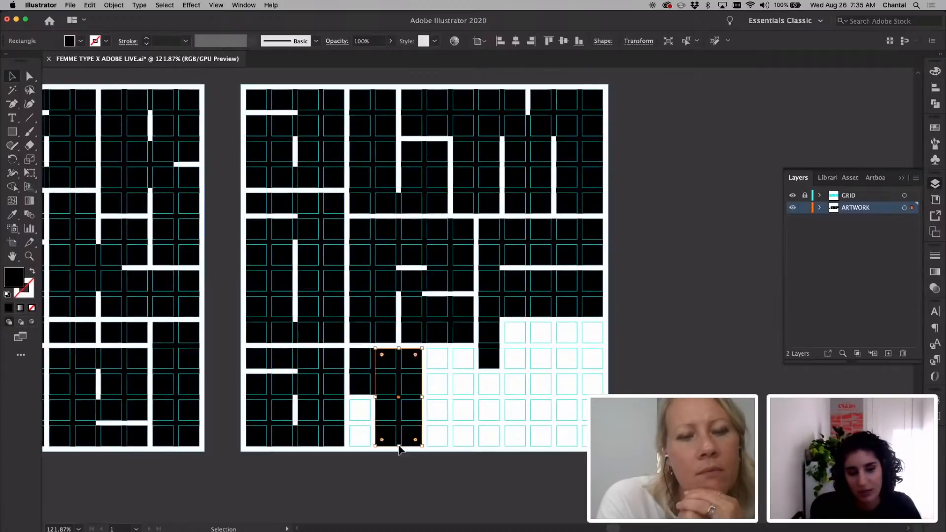
{"action": "left_click", "coordinate": [399, 447]}
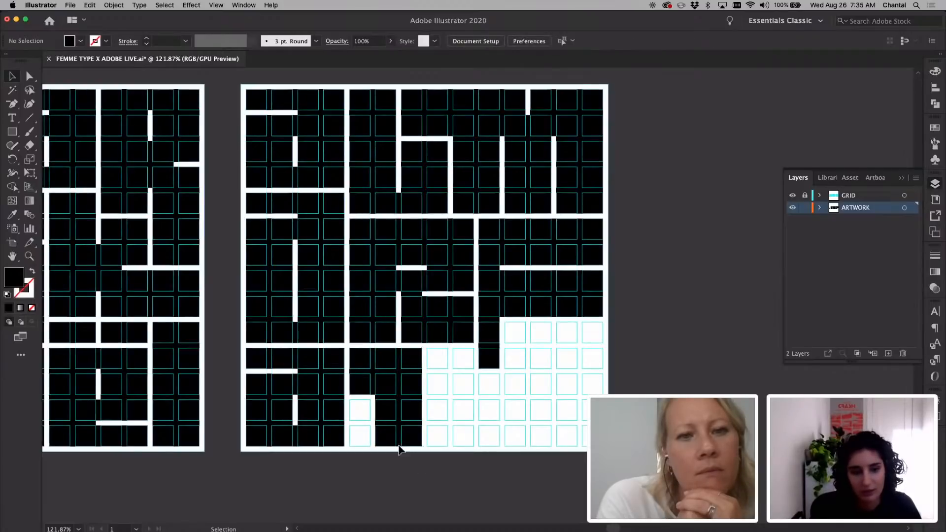
{"action": "left_click", "coordinate": [414, 413]}
{"action": "scroll", "coordinate": [413, 409], "scroll_direction": "down", "scroll_amount": 2}
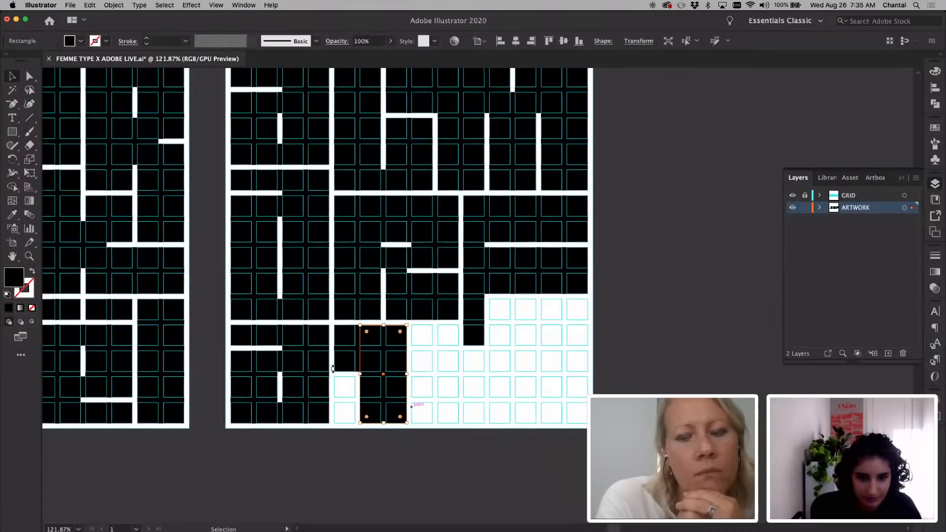
{"action": "scroll", "coordinate": [412, 406], "scroll_direction": "up", "scroll_amount": 3}
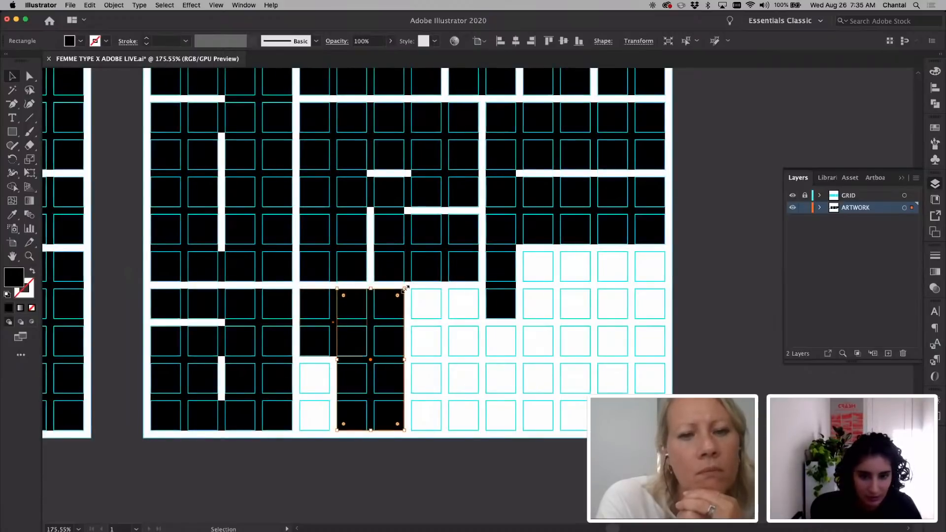
{"action": "left_click_drag", "start_coordinate": [465, 401], "coordinate": [441, 363]}
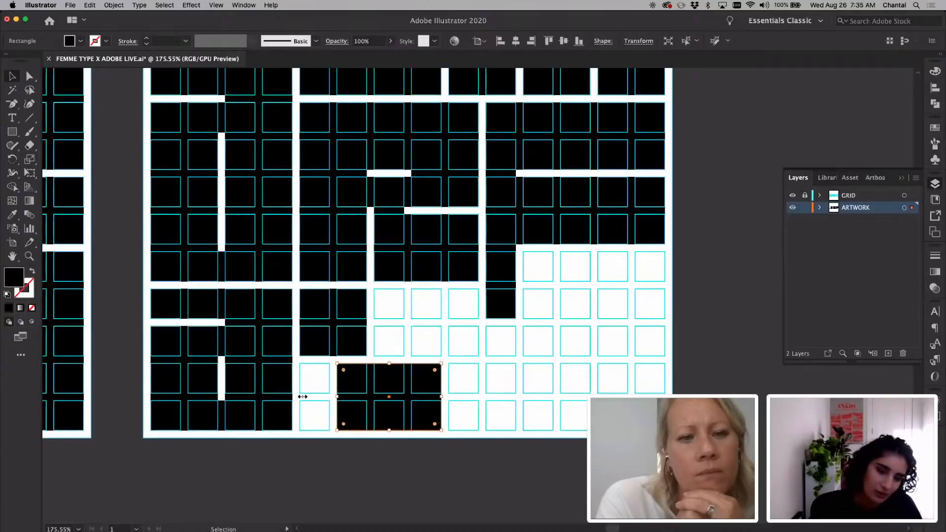
{"action": "left_click_drag", "start_coordinate": [337, 396], "coordinate": [300, 396]}
{"action": "left_click", "coordinate": [486, 362]}
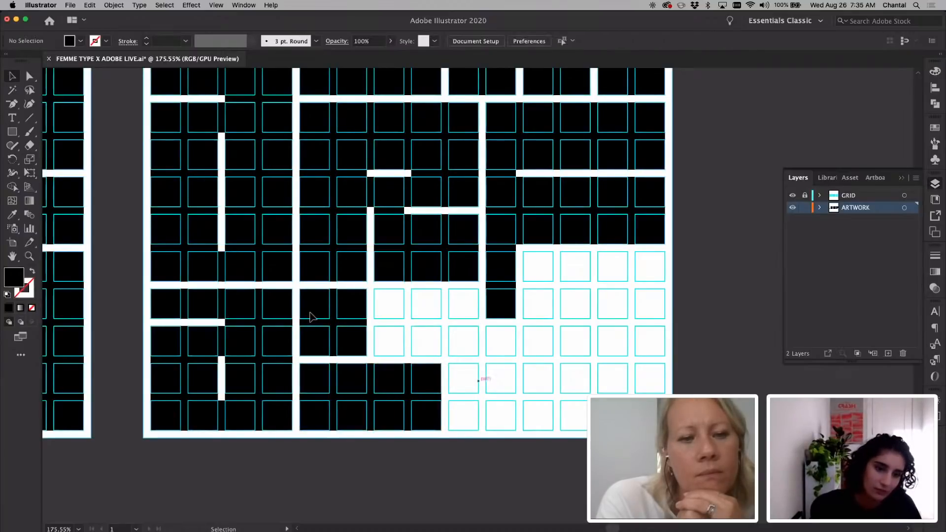
{"action": "key", "text": "Delete"}
Duplicate the third a into the empty space beside it and reflect the copy upside down.
{"action": "left_click_drag", "start_coordinate": [196, 304], "coordinate": [460, 276]}
{"action": "left_click_drag", "start_coordinate": [317, 466], "coordinate": [434, 365]}
{"action": "key", "text": "o"}
{"action": "key", "text": "v"}
{"action": "key", "text": "super+shift+a"}
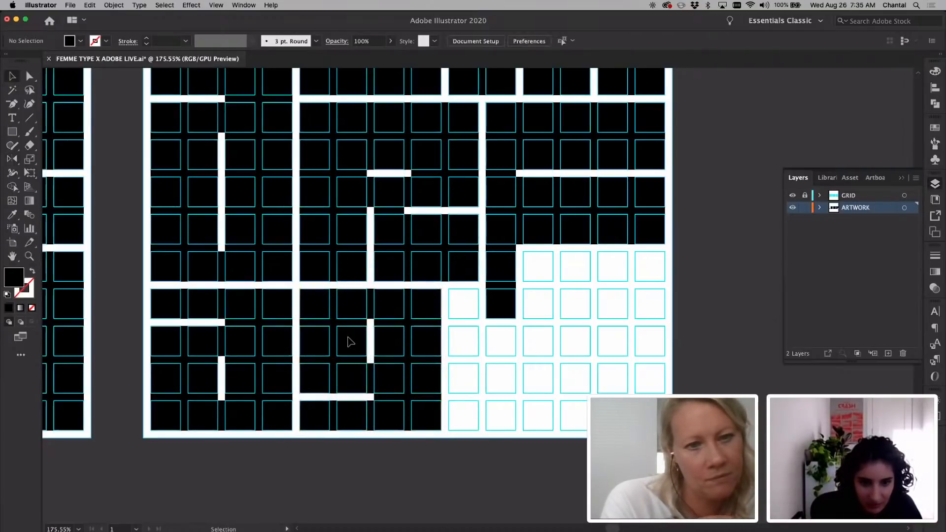
Widen the upper block of the flipped letter to close its vertical slit, and check the lettering with the grid hidden.
{"action": "left_click", "coordinate": [373, 338]}
{"action": "left_click", "coordinate": [370, 339]}
{"action": "left_click_drag", "start_coordinate": [370, 339], "coordinate": [396, 340]}
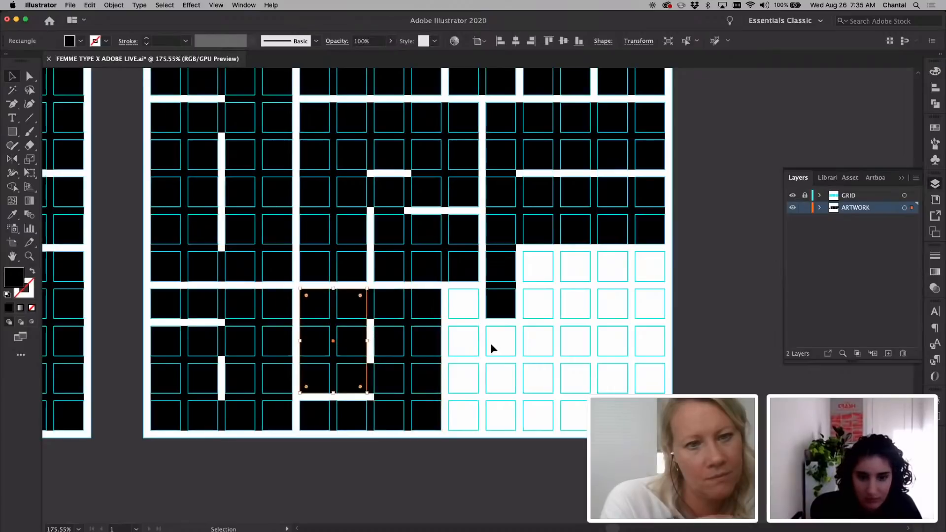
{"action": "key", "text": "super+shift+a"}
{"action": "left_click", "coordinate": [792, 195]}
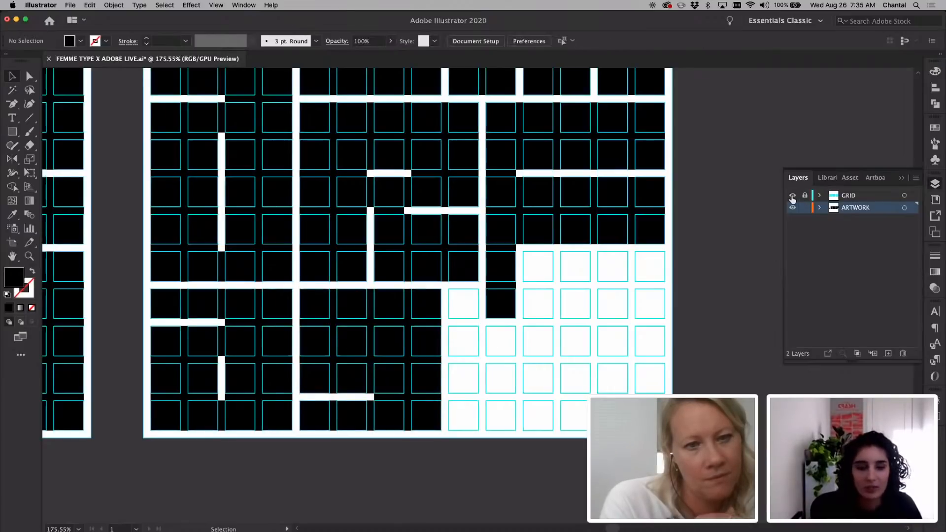
{"action": "scroll", "coordinate": [619, 333], "scroll_direction": "down", "scroll_amount": 5}
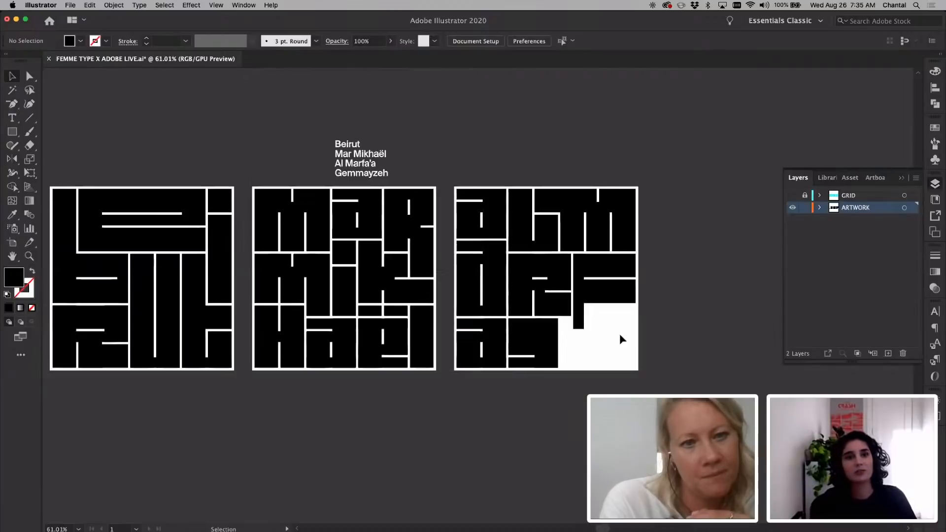
{"action": "scroll", "coordinate": [619, 333], "scroll_direction": "up", "scroll_amount": 5}
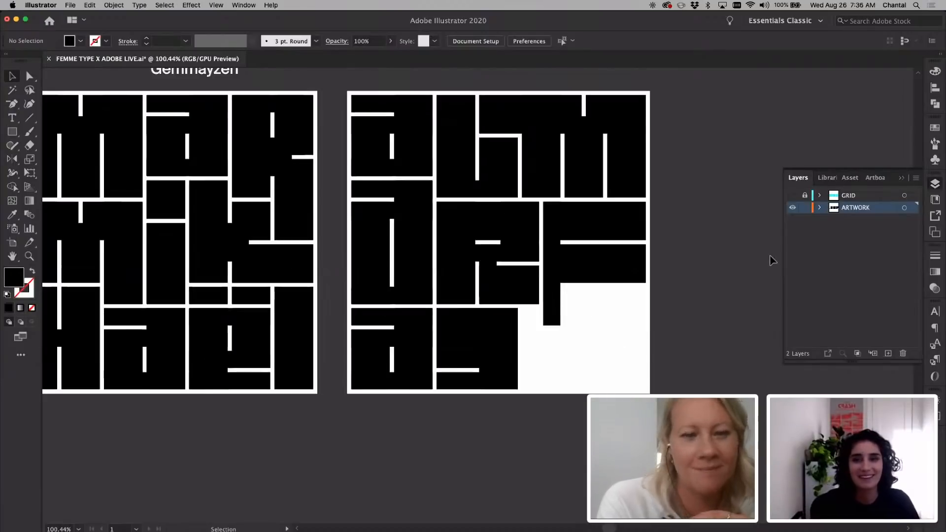
{"action": "scroll", "coordinate": [773, 261], "scroll_direction": "up", "scroll_amount": 3}
{"action": "left_click", "coordinate": [792, 195]}
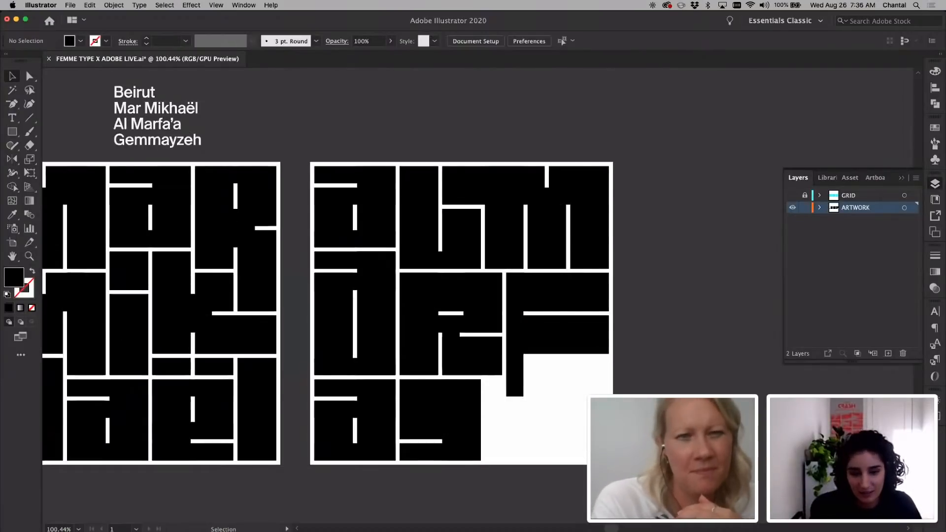
{"action": "scroll", "coordinate": [577, 418], "scroll_direction": "up", "scroll_amount": 2}
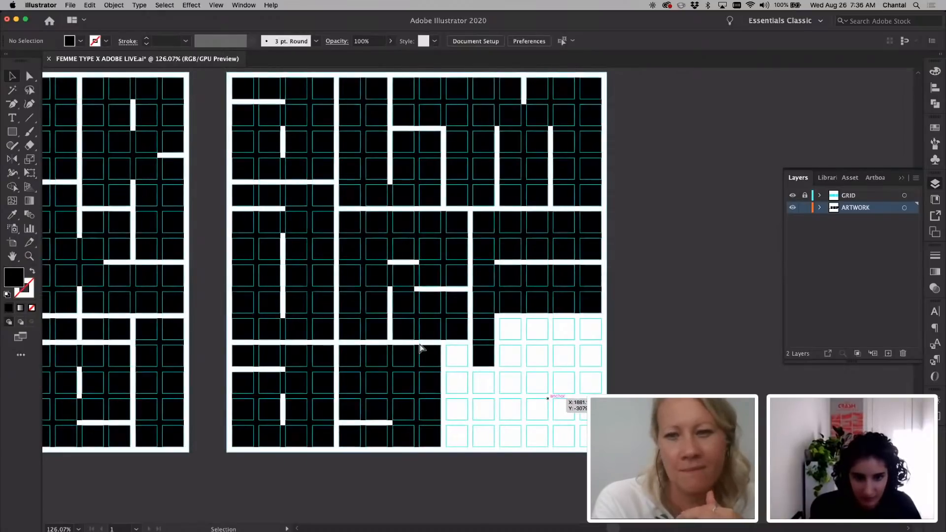
Extend the flipped letter beside the third a to five modules wide by moving its outer anchor points one module.
{"action": "key", "text": "a"}
{"action": "left_click_drag", "start_coordinate": [443, 454], "coordinate": [453, 458]}
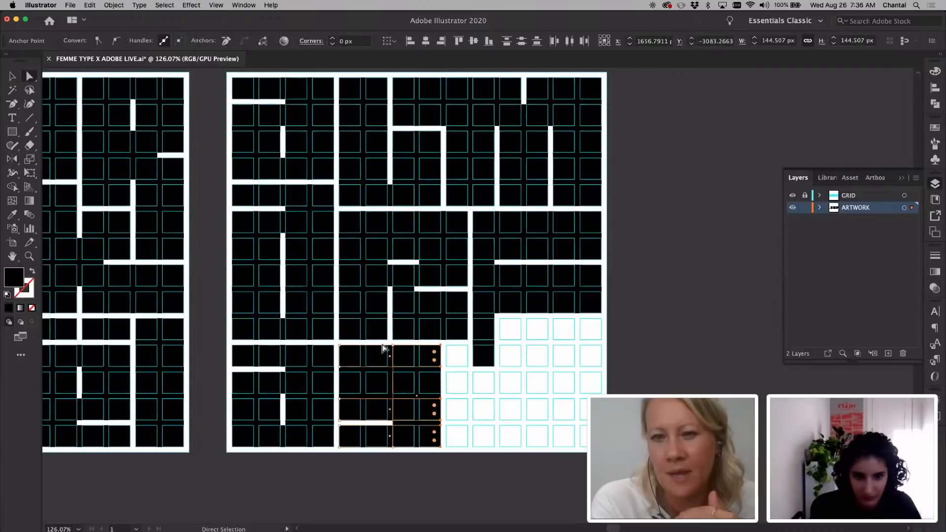
{"action": "left_click_drag", "start_coordinate": [440, 344], "coordinate": [462, 345]}
{"action": "left_click_drag", "start_coordinate": [466, 350], "coordinate": [466, 348]}
{"action": "left_click", "coordinate": [553, 372]}
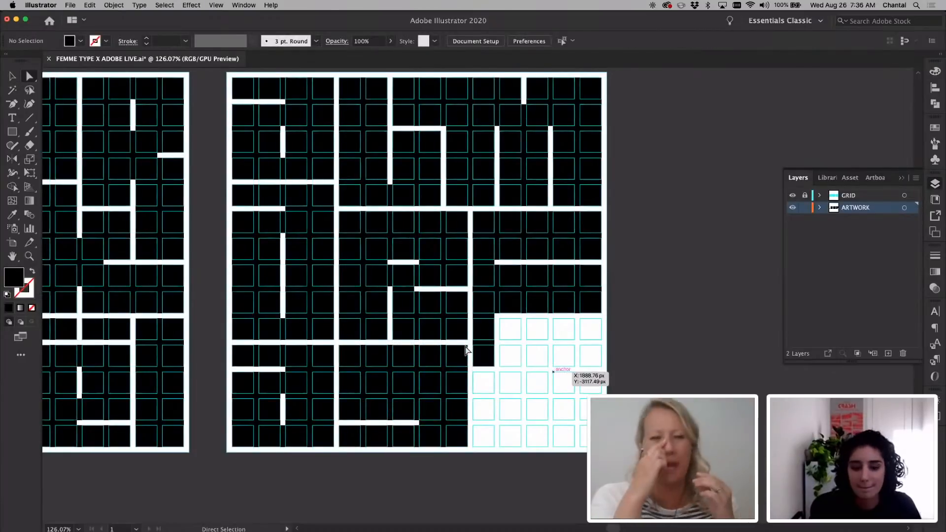
Draw a black rectangle four by two modules, about 144.5 by 68.5 px, beneath the arm of the f.
{"action": "scroll", "coordinate": [551, 373], "scroll_direction": "right", "scroll_amount": 1}
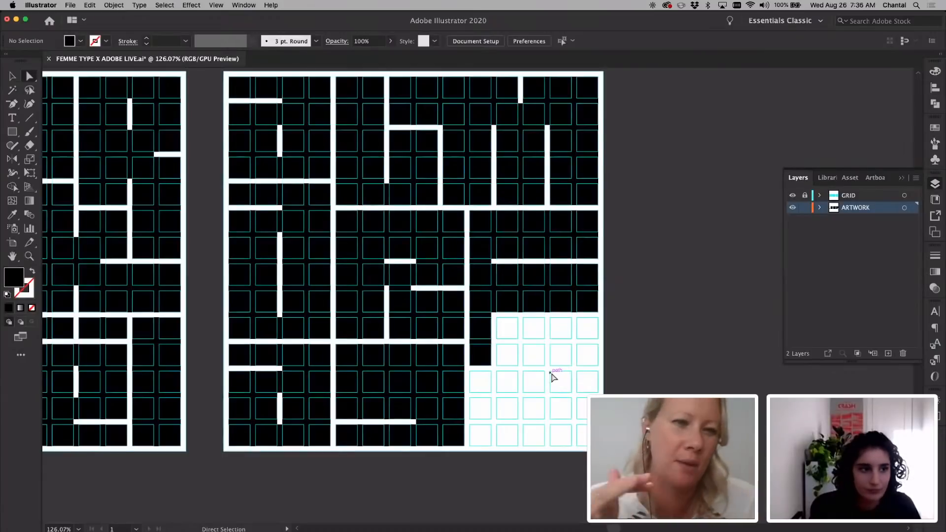
{"action": "scroll", "coordinate": [552, 377], "scroll_direction": "up", "scroll_amount": 2}
{"action": "key", "text": "m"}
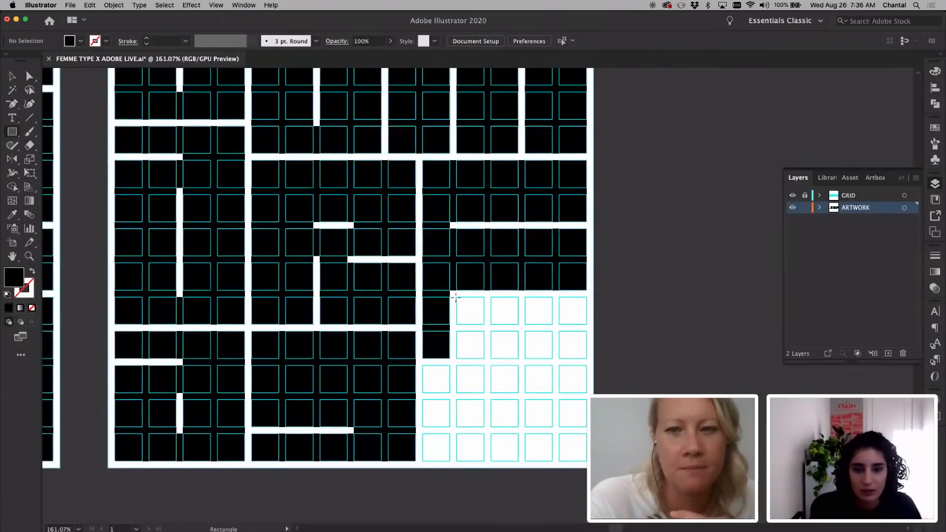
{"action": "left_click_drag", "start_coordinate": [456, 297], "coordinate": [586, 359]}
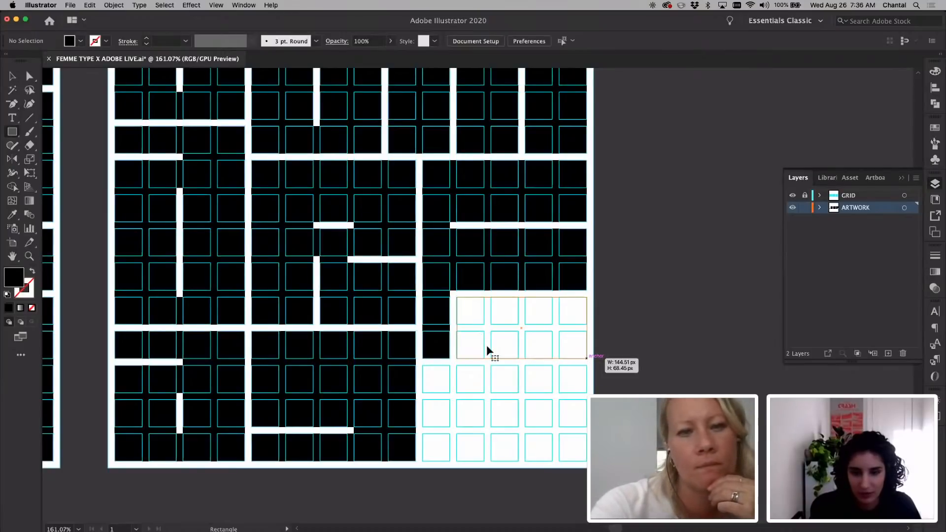
{"action": "left_click_drag", "start_coordinate": [457, 329], "coordinate": [456, 328]}
{"action": "left_click", "coordinate": [642, 302]}
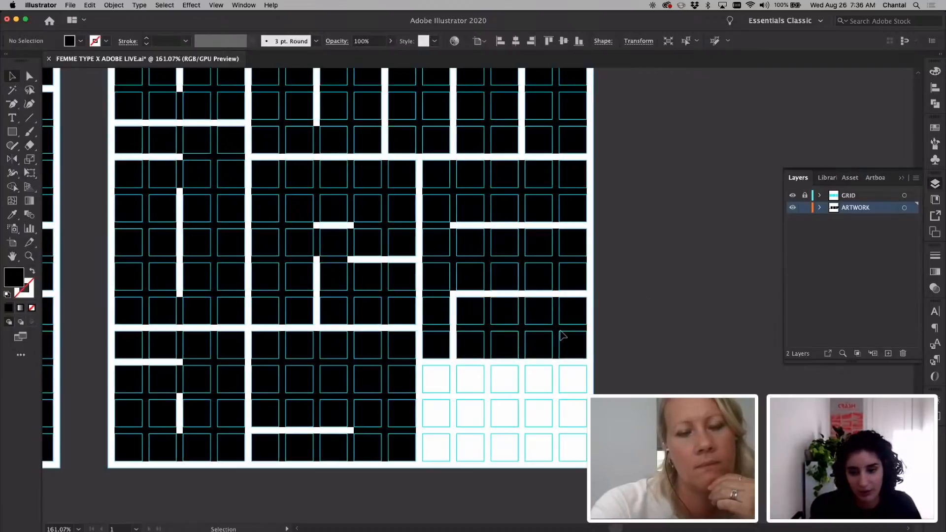
Duplicate the rectangle below as a five-by-two-module base, and add a copy above it reduced to five by one module.
{"action": "left_click_drag", "start_coordinate": [563, 436], "coordinate": [563, 438]}
{"action": "left_click_drag", "start_coordinate": [435, 430], "coordinate": [422, 430]}
{"action": "left_click_drag", "start_coordinate": [527, 430], "coordinate": [525, 396]}
{"action": "left_click_drag", "start_coordinate": [505, 442], "coordinate": [506, 392]}
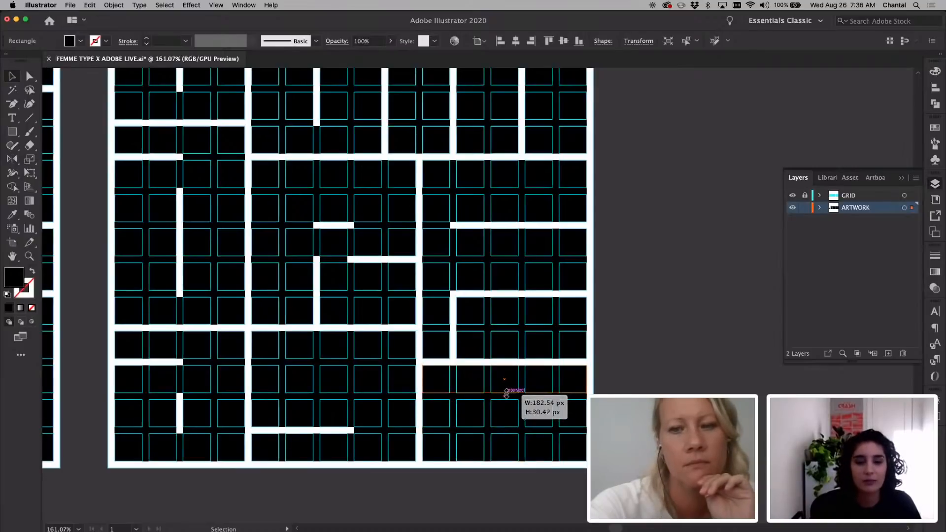
{"action": "left_click_drag", "start_coordinate": [506, 392], "coordinate": [506, 392]}
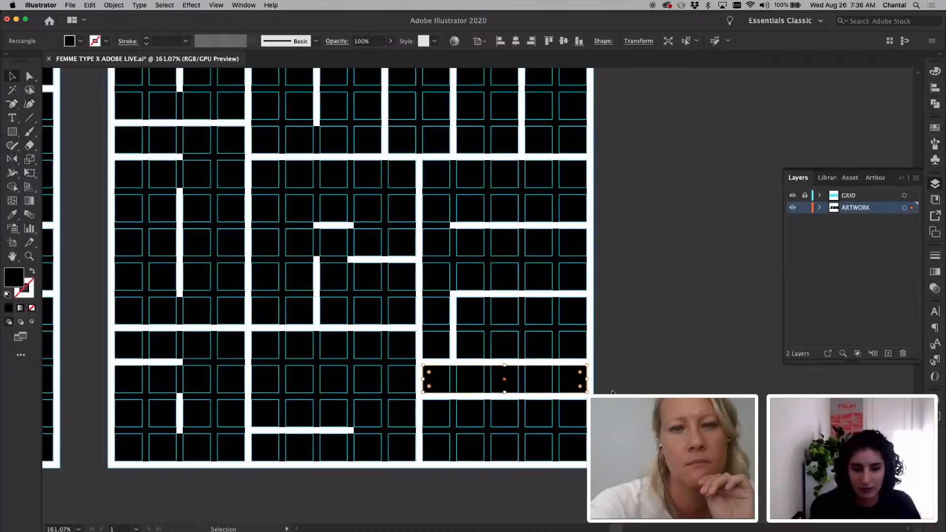
{"action": "key", "text": "shift+super+a"}
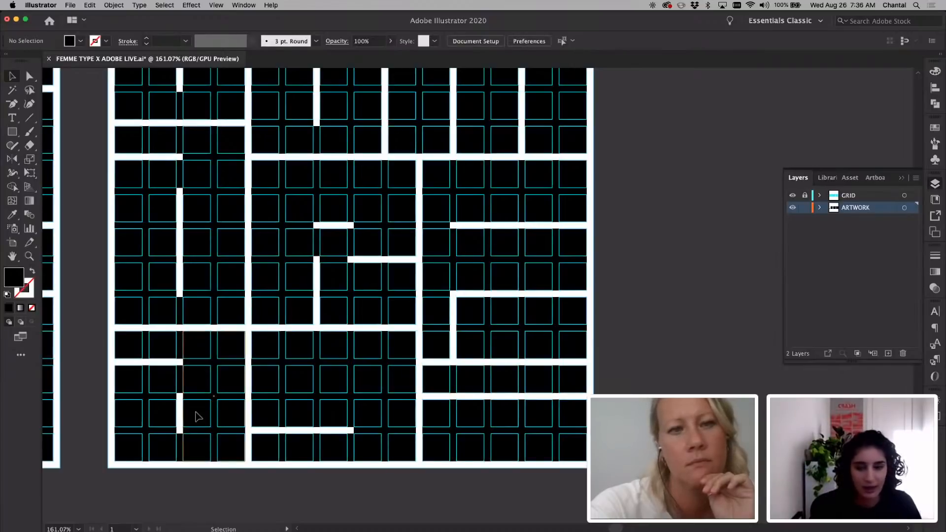
Add a two-module-wide stem joining the final a's bars, and close its other side with a copied one-by-three-module block.
{"action": "left_click_drag", "start_coordinate": [491, 407], "coordinate": [538, 400]}
{"action": "key", "text": "super+shift+a"}
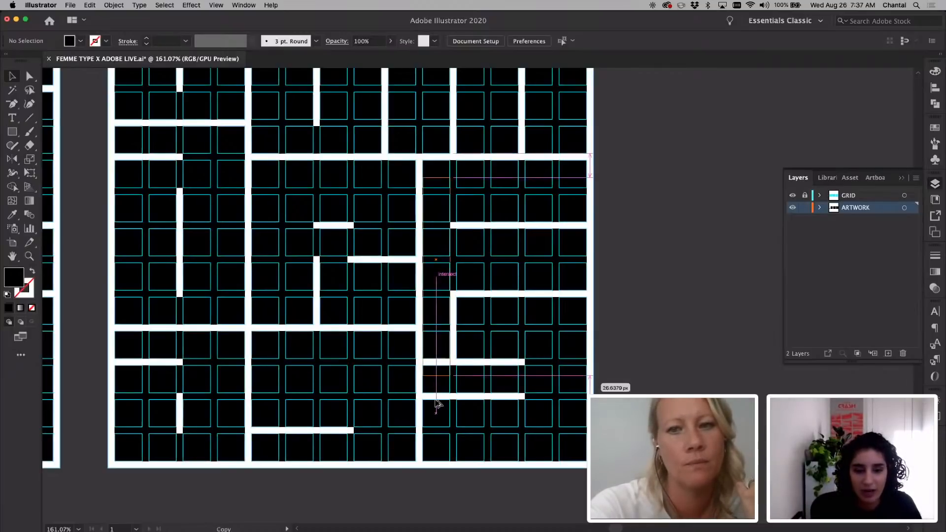
{"action": "left_click", "coordinate": [446, 279]}
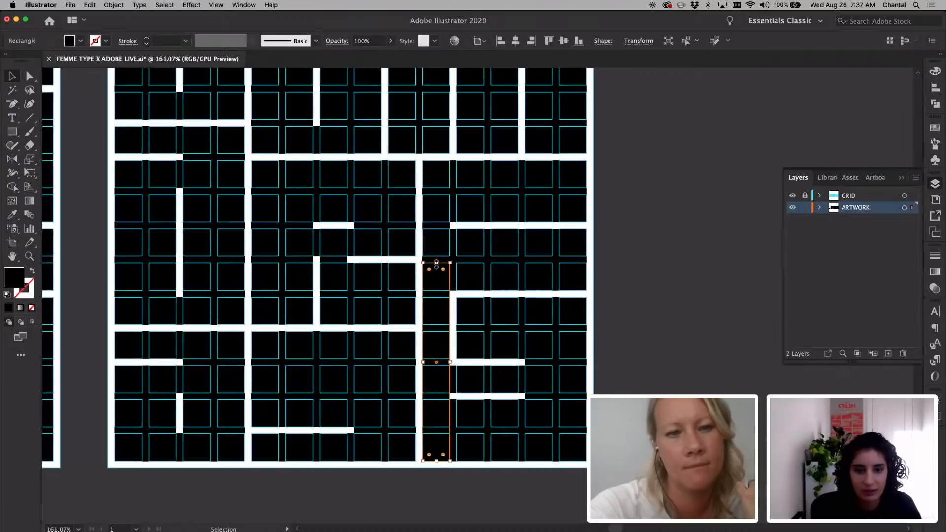
{"action": "left_click_drag", "start_coordinate": [442, 379], "coordinate": [437, 363]}
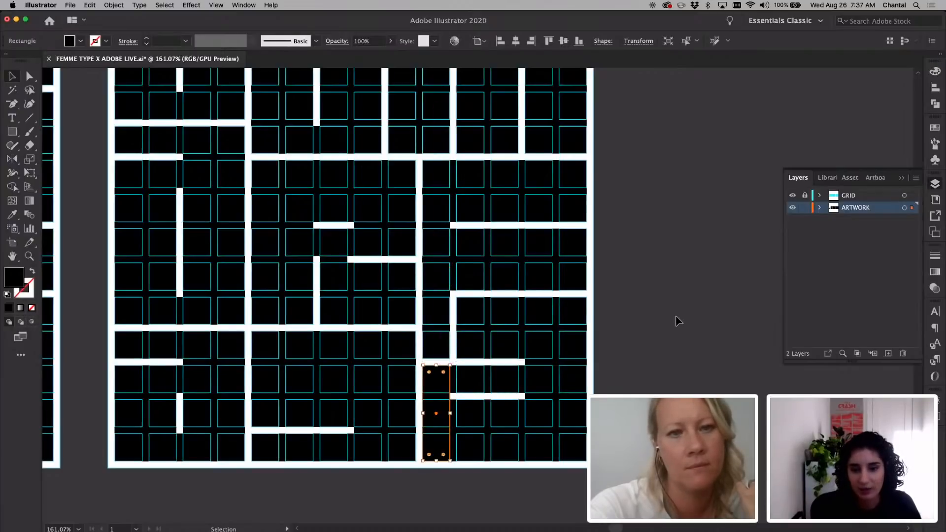
{"action": "left_click", "coordinate": [678, 320]}
Widen the final a's one-by-three-module block to two modules, checking the lettering with the grid hidden.
{"action": "left_click", "coordinate": [792, 196]}
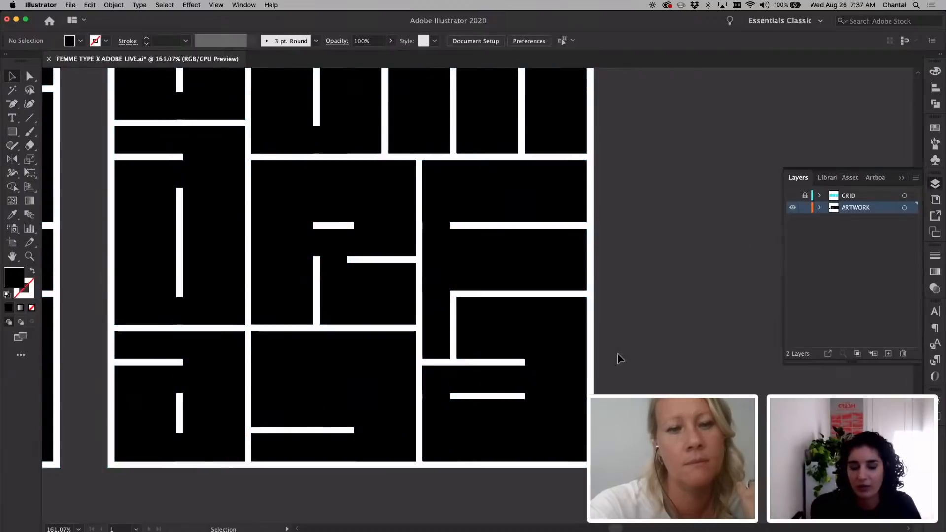
{"action": "scroll", "coordinate": [618, 360], "scroll_direction": "down", "scroll_amount": 2}
{"action": "scroll", "coordinate": [618, 360], "scroll_direction": "up", "scroll_amount": 2}
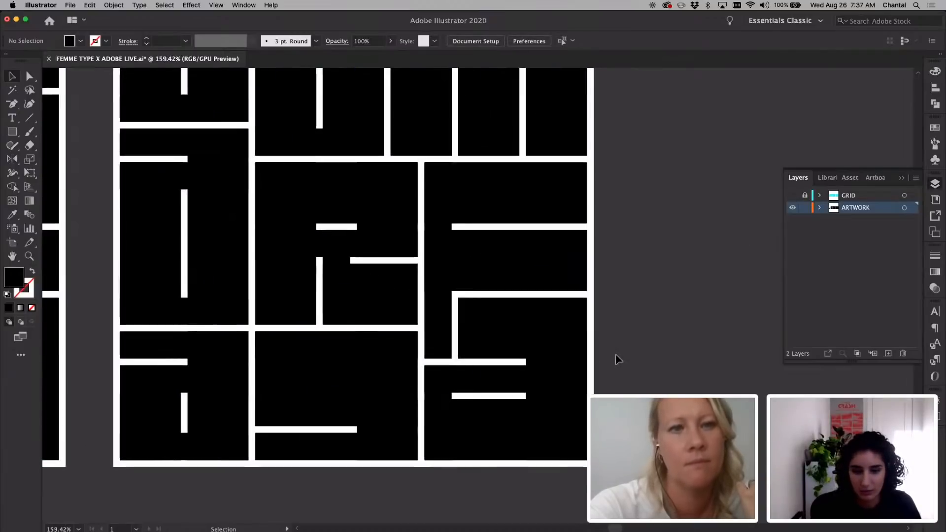
{"action": "left_click", "coordinate": [793, 196]}
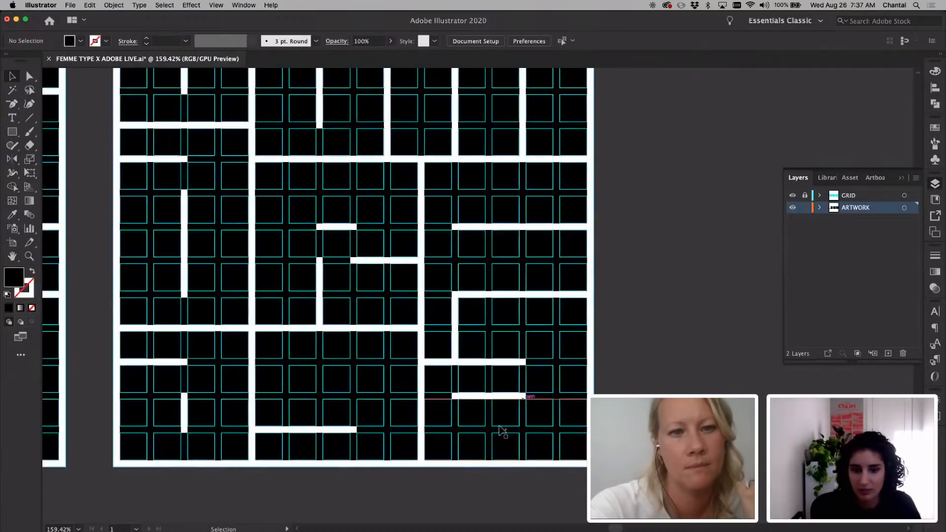
{"action": "left_click", "coordinate": [450, 410]}
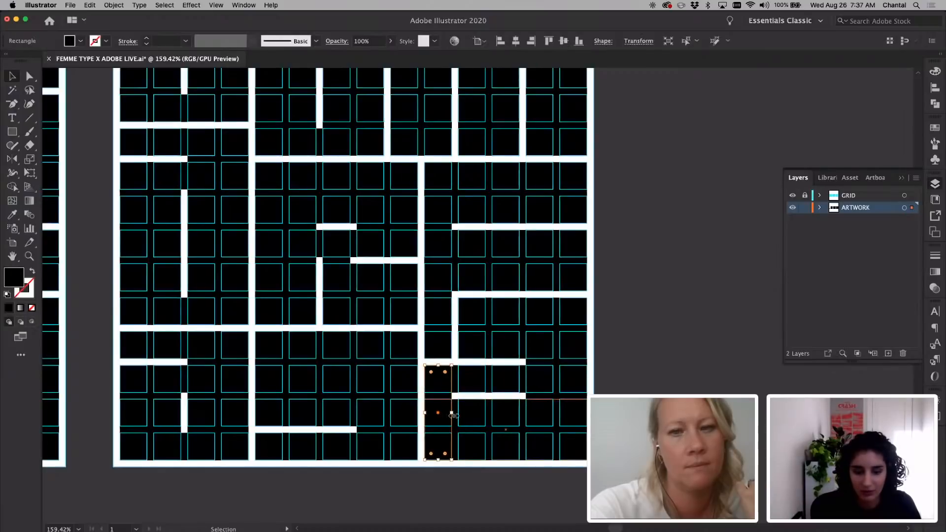
{"action": "left_click_drag", "start_coordinate": [452, 413], "coordinate": [485, 414]}
{"action": "left_click", "coordinate": [628, 315]}
{"action": "left_click", "coordinate": [792, 196]}
{"action": "scroll", "coordinate": [685, 219], "scroll_direction": "down", "scroll_amount": 5}
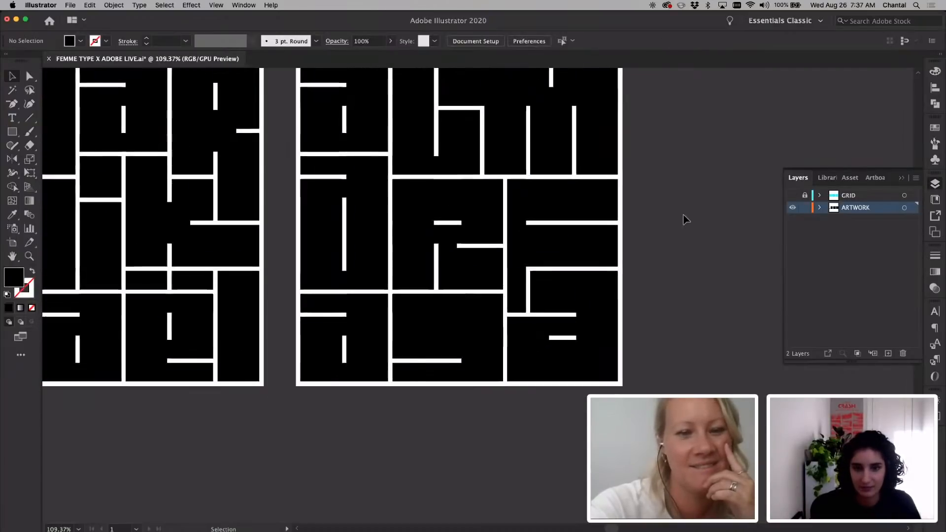
{"action": "scroll", "coordinate": [685, 219], "scroll_direction": "left", "scroll_amount": 4}
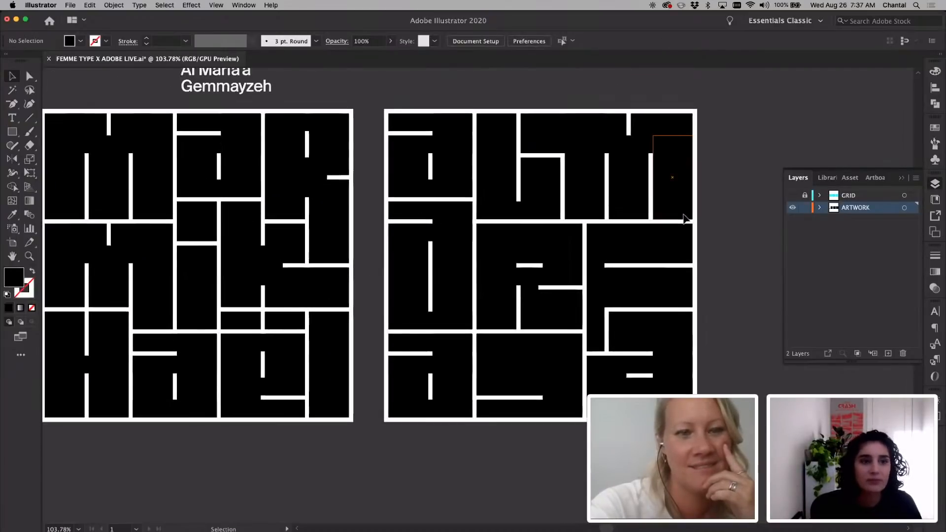
Move the list of four place names to the empty canvas beyond the third lettering square.
{"action": "scroll", "coordinate": [684, 219], "scroll_direction": "right", "scroll_amount": 4}
{"action": "scroll", "coordinate": [685, 219], "scroll_direction": "up", "scroll_amount": 3}
{"action": "scroll", "coordinate": [684, 219], "scroll_direction": "right", "scroll_amount": 2}
{"action": "scroll", "coordinate": [685, 219], "scroll_direction": "down", "scroll_amount": 1}
{"action": "scroll", "coordinate": [682, 217], "scroll_direction": "right", "scroll_amount": 2}
{"action": "left_click_drag", "start_coordinate": [123, 136], "coordinate": [706, 128]}
{"action": "left_click", "coordinate": [655, 207]}
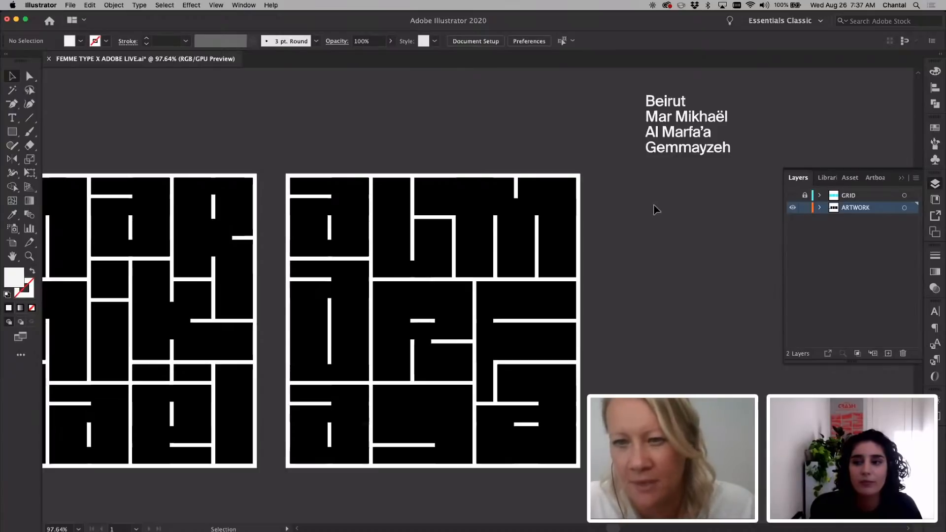
Draw a white square of about 39.7 px beside the third grid, copy it into a row of four and space them evenly.
{"action": "left_click", "coordinate": [792, 196]}
{"action": "scroll", "coordinate": [588, 239], "scroll_direction": "up", "scroll_amount": 5}
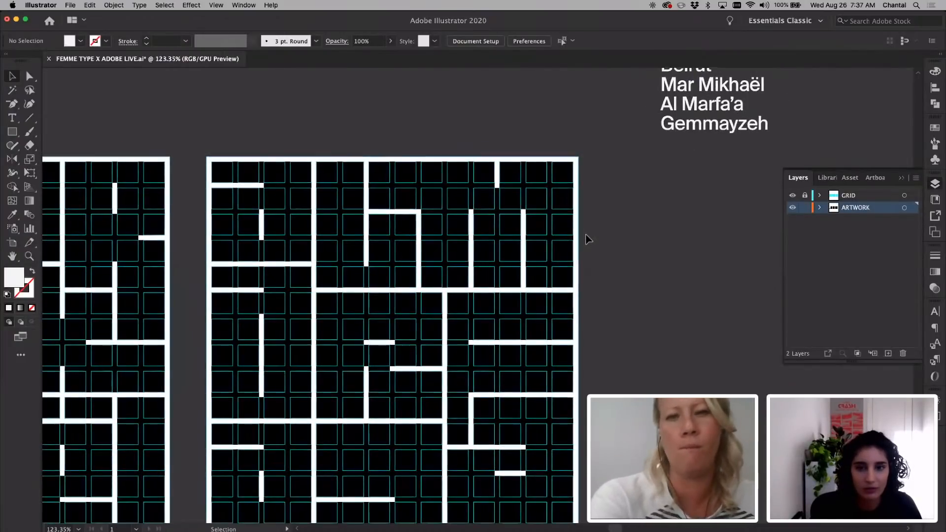
{"action": "scroll", "coordinate": [588, 239], "scroll_direction": "down", "scroll_amount": 2}
{"action": "scroll", "coordinate": [587, 240], "scroll_direction": "right", "scroll_amount": 2}
{"action": "scroll", "coordinate": [471, 254], "scroll_direction": "down", "scroll_amount": 2}
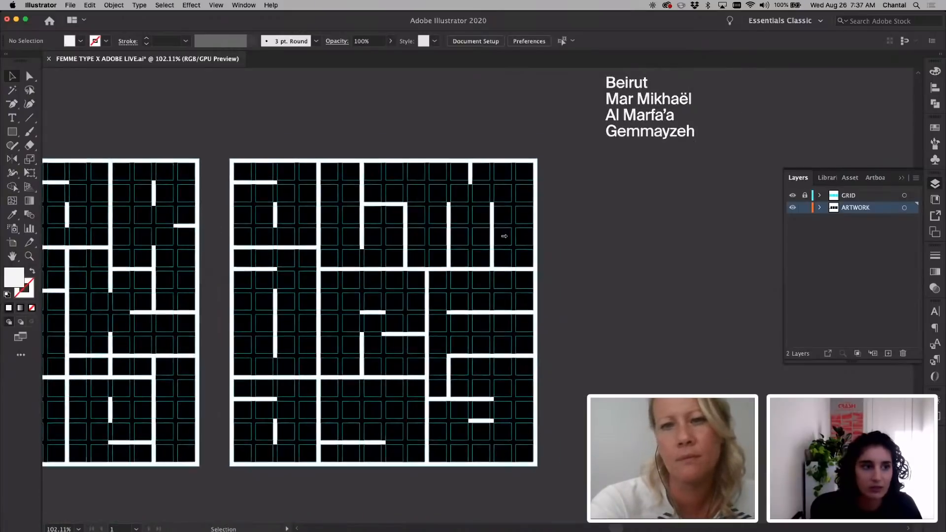
{"action": "left_click", "coordinate": [12, 131]}
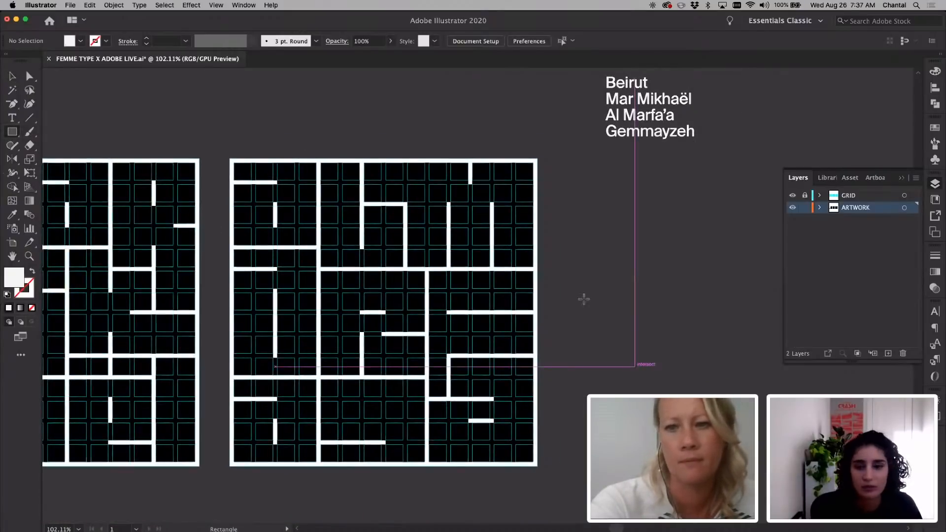
{"action": "left_click_drag", "start_coordinate": [571, 257], "coordinate": [682, 270]}
{"action": "key", "text": "v"}
{"action": "left_click", "coordinate": [620, 271]}
{"action": "left_click_drag", "start_coordinate": [699, 330], "coordinate": [571, 251]}
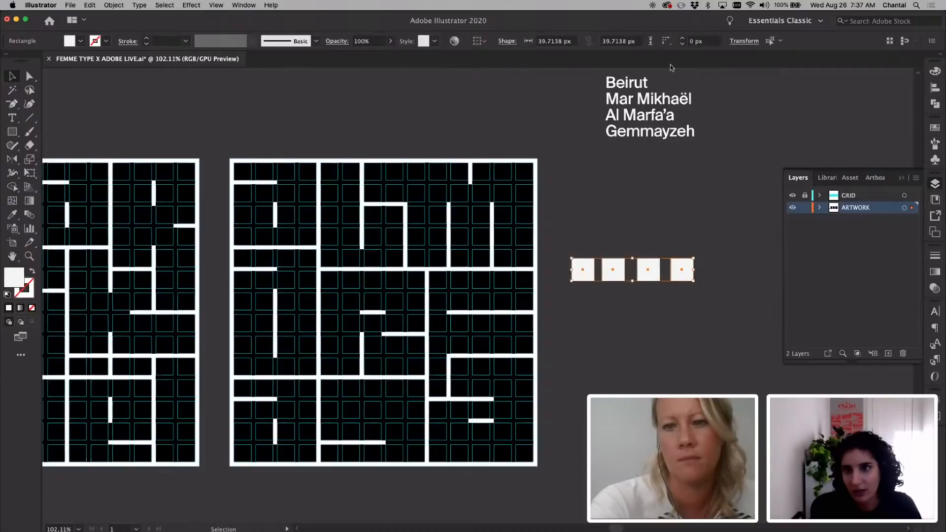
{"action": "left_click", "coordinate": [935, 89]}
{"action": "left_click", "coordinate": [775, 328]}
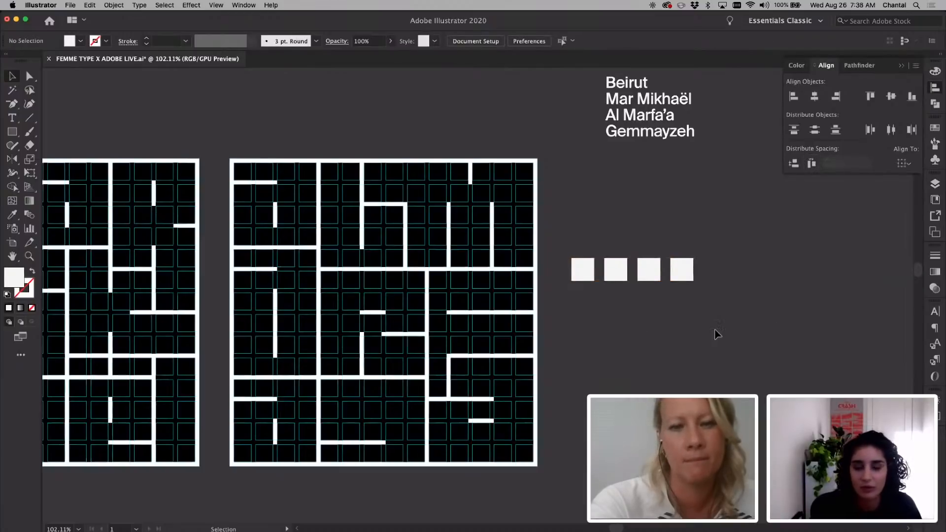
Delete the three copied squares and place one new copy of the first square far along the same row.
{"action": "left_click_drag", "start_coordinate": [692, 297], "coordinate": [618, 249]}
{"action": "key", "text": "Delete"}
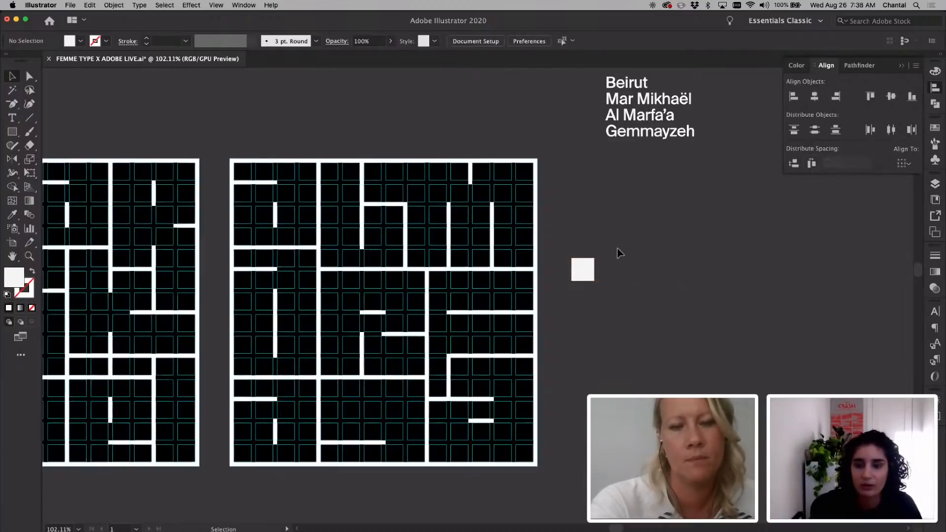
{"action": "left_click_drag", "start_coordinate": [583, 275], "coordinate": [804, 276]}
{"action": "left_click", "coordinate": [812, 345]}
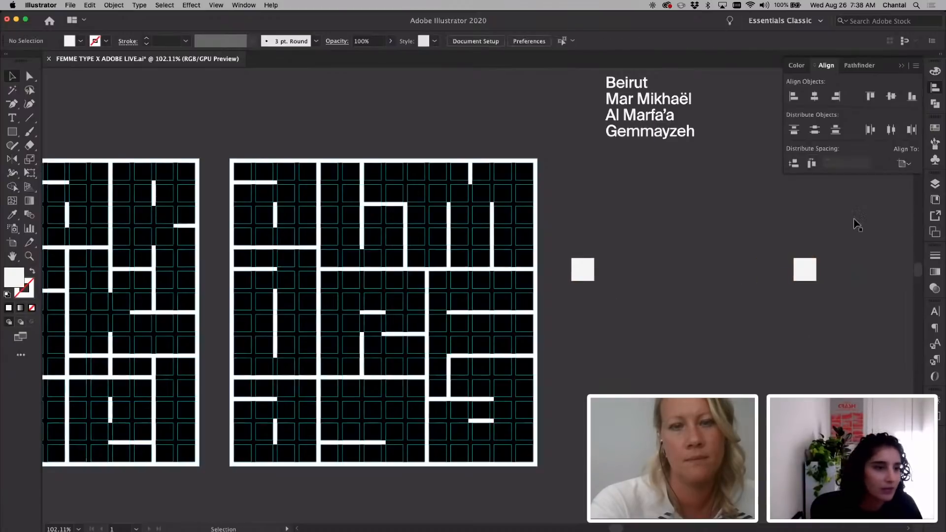
Blend the two white squares with Specified Steps spacing, previewing 8, 4 and 7 steps.
{"action": "key", "text": "w"}
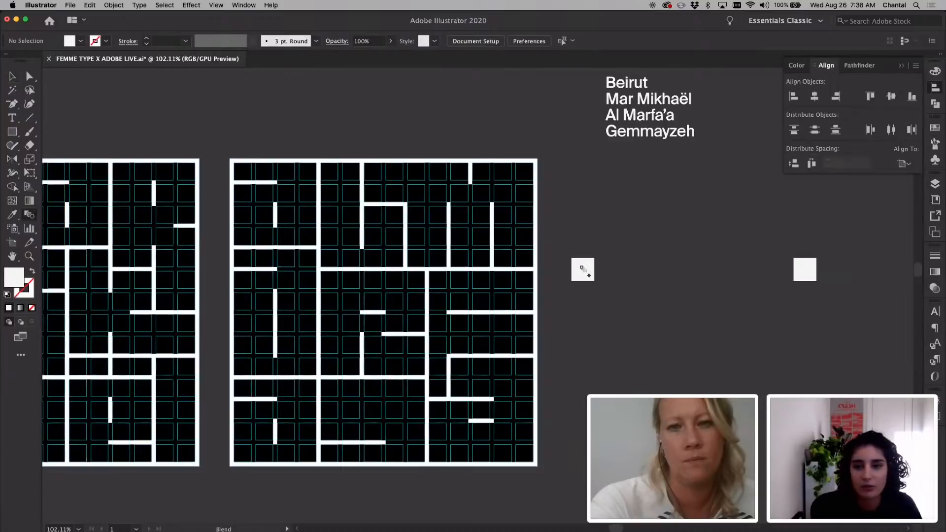
{"action": "left_click", "coordinate": [807, 270]}
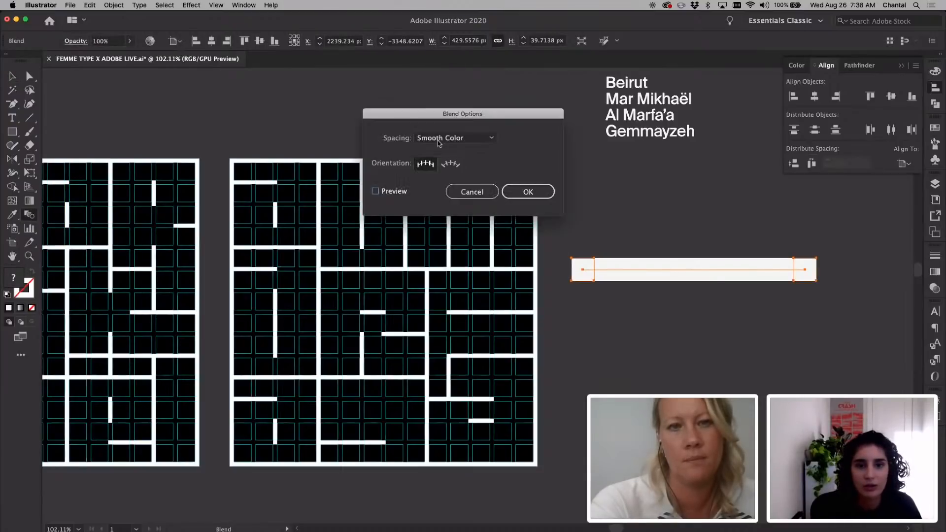
{"action": "left_click", "coordinate": [446, 139]}
{"action": "left_click", "coordinate": [441, 163]}
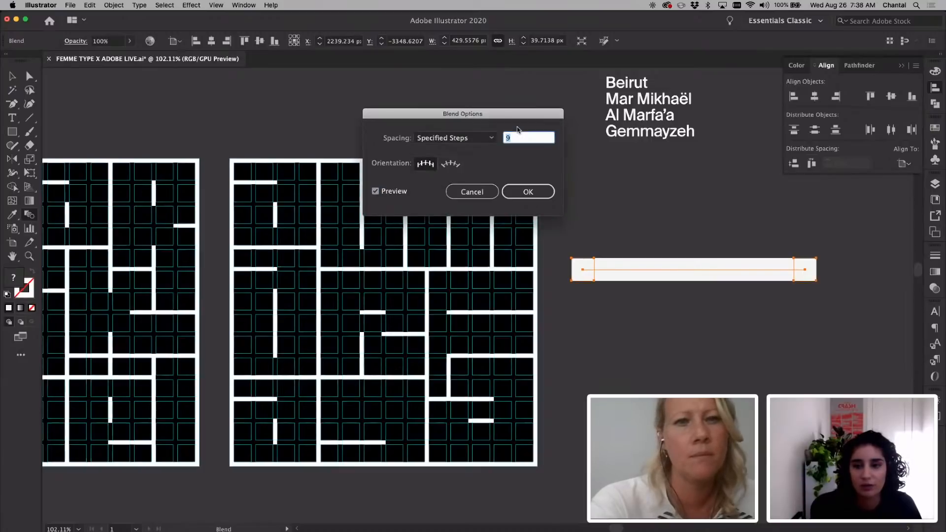
{"action": "key", "text": "Down"}
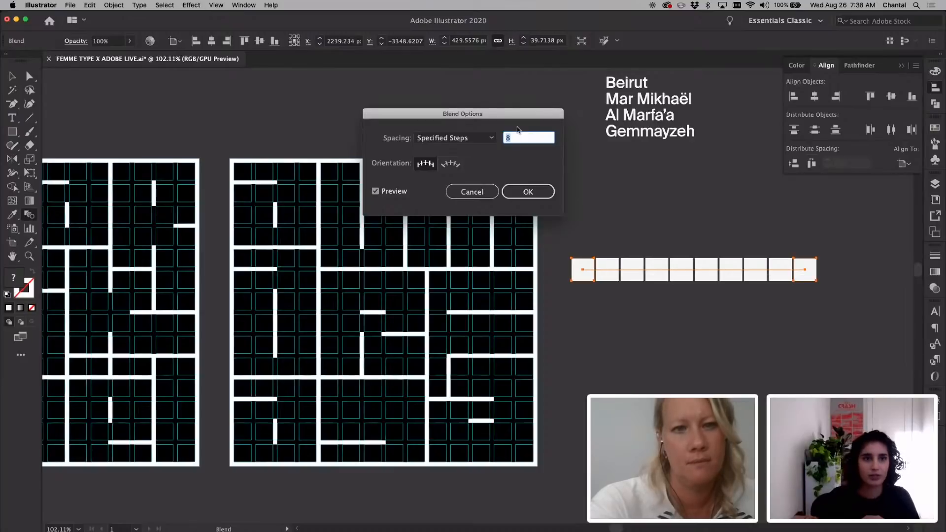
{"action": "key", "text": "Down"}
{"action": "key", "text": "Down"}
{"action": "key", "text": "Down"}
{"action": "key", "text": "Down"}
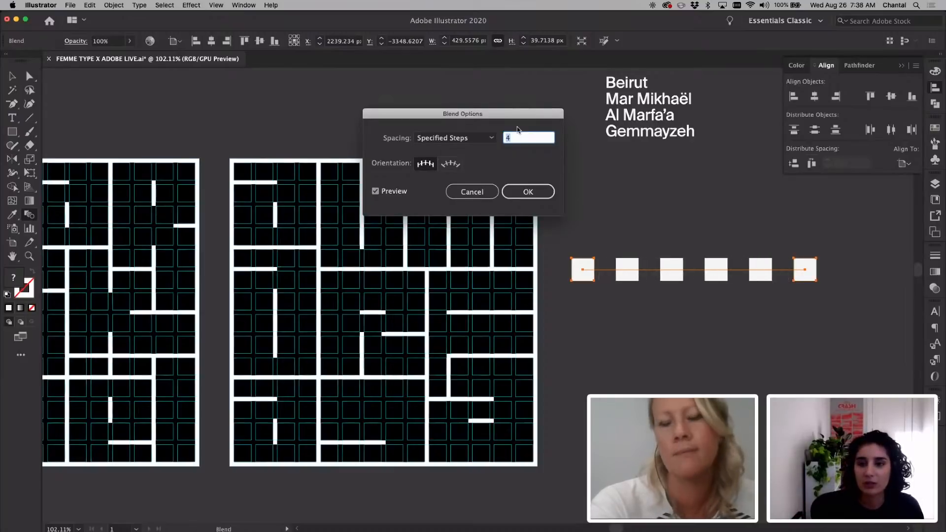
{"action": "key", "text": "Up"}
{"action": "key", "text": "Up"}
{"action": "key", "text": "Up"}
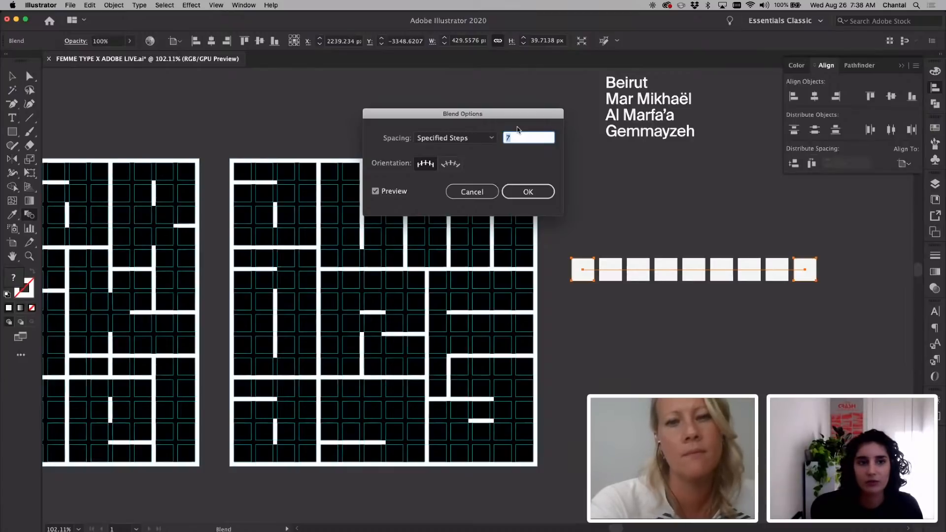
Cancel the blend options and delete the blended squares.
{"action": "left_click", "coordinate": [468, 195]}
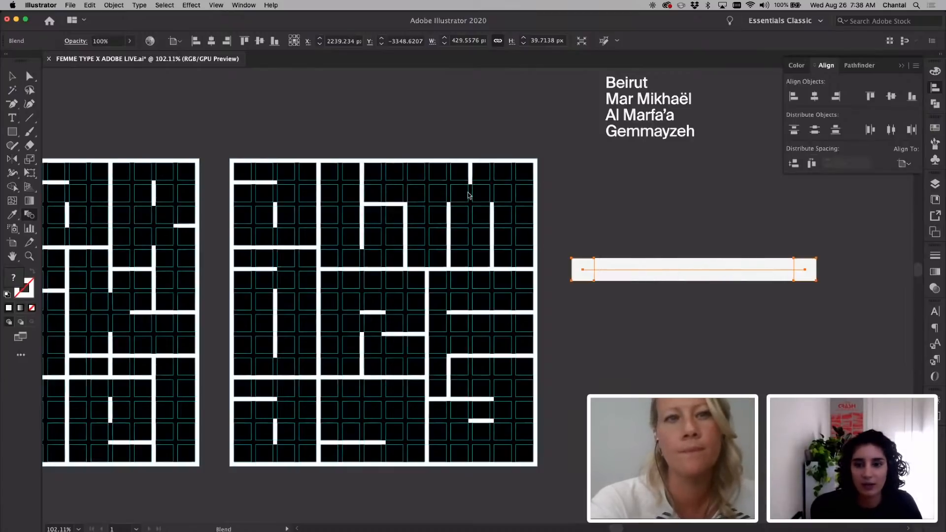
{"action": "key", "text": "Delete"}
{"action": "key", "text": "v"}
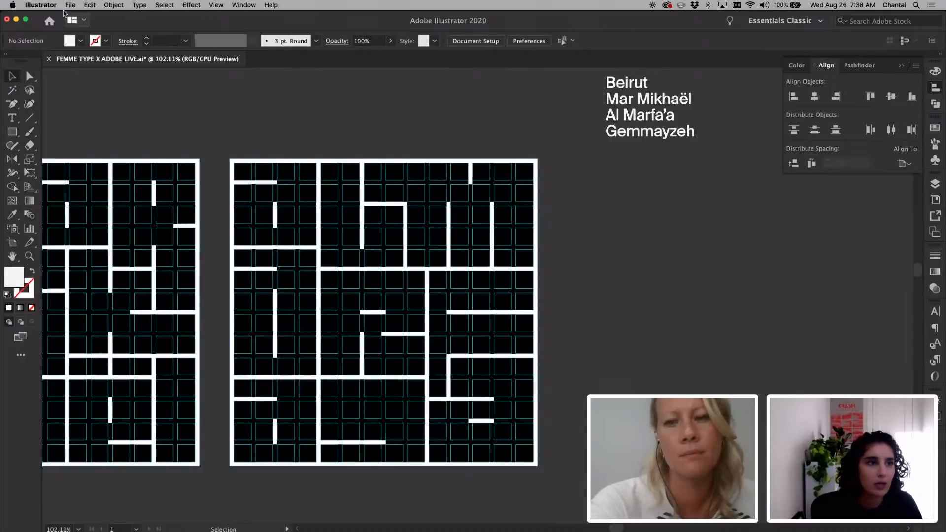
Inspect the Guides & Grid preferences and check how the document grid looks over the artwork, hiding it again.
{"action": "left_click", "coordinate": [41, 5]}
{"action": "mouse_move", "coordinate": [69, 31]}
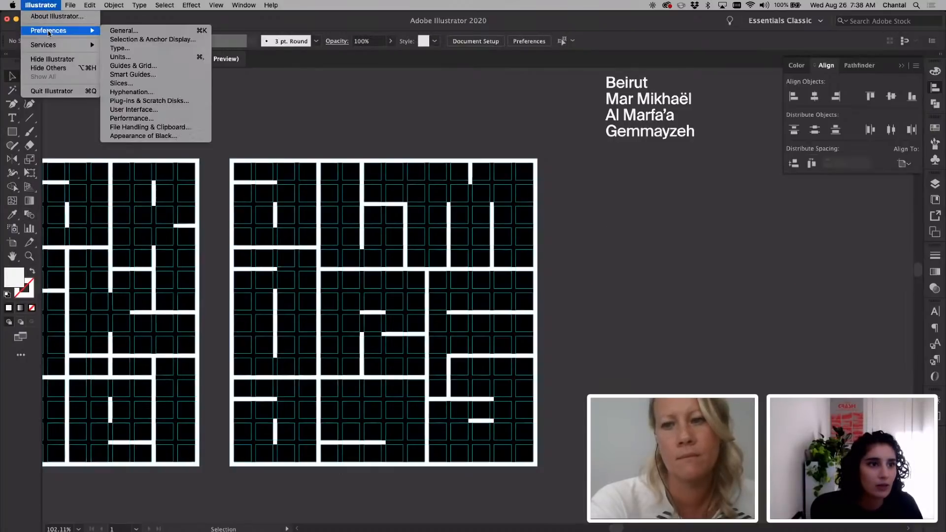
{"action": "left_click", "coordinate": [133, 66]}
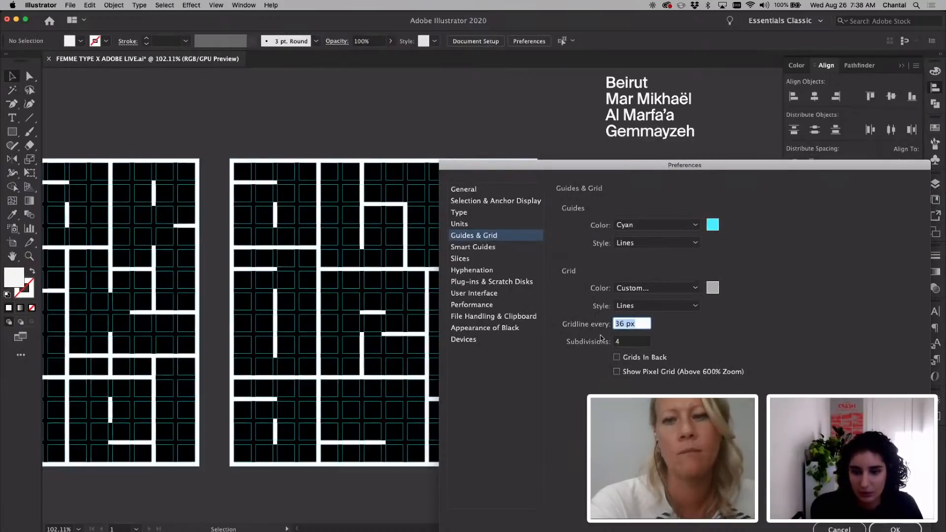
{"action": "key", "text": "Return"}
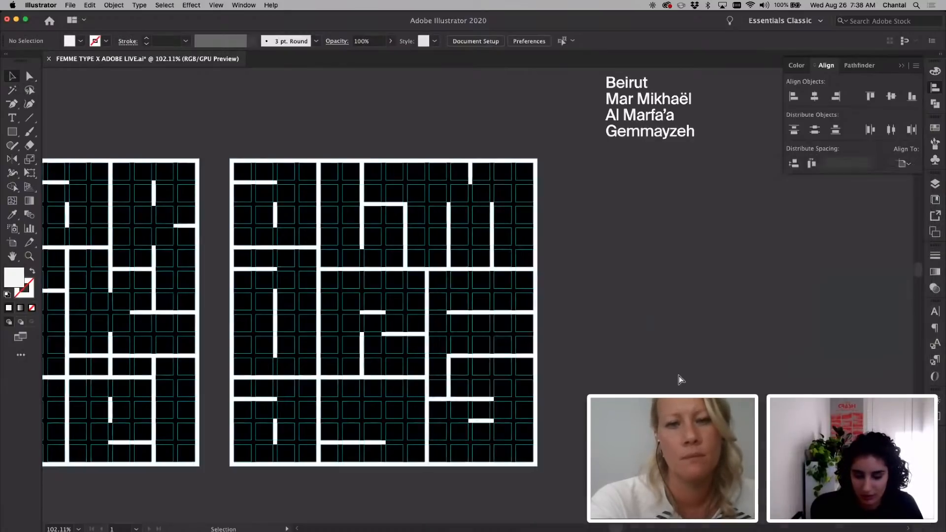
{"action": "key", "text": "super+apostrophe"}
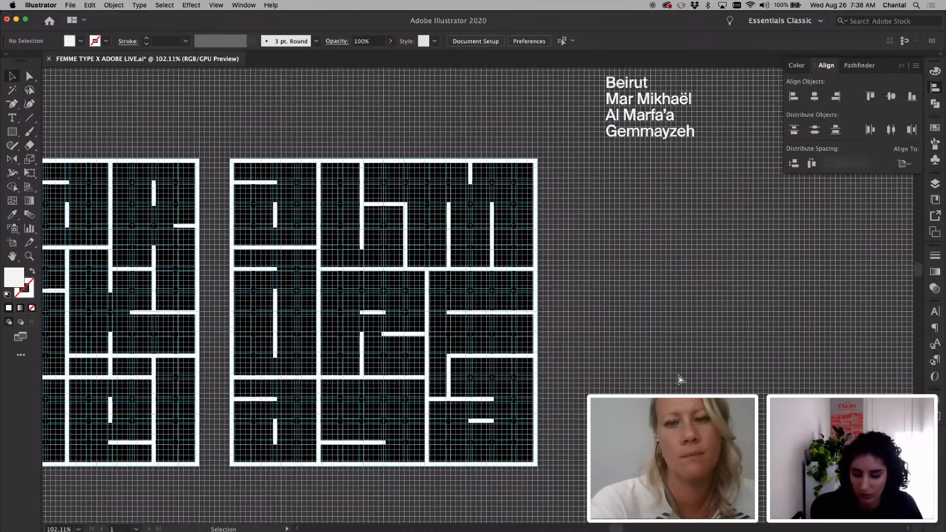
{"action": "key", "text": "super+apostrophe"}
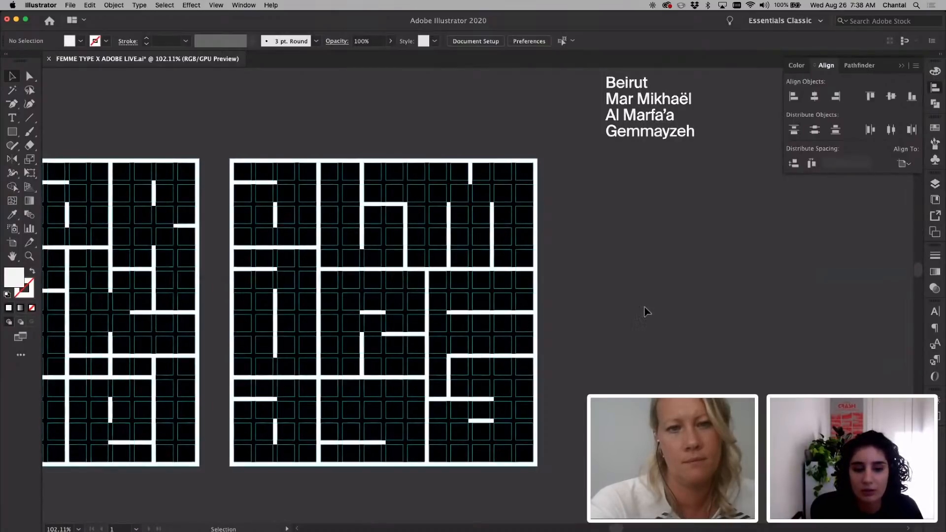
Duplicate the third lettering square, including its module grid, into the empty space beyond it as a fourth square.
{"action": "scroll", "coordinate": [645, 311], "scroll_direction": "right", "scroll_amount": 2}
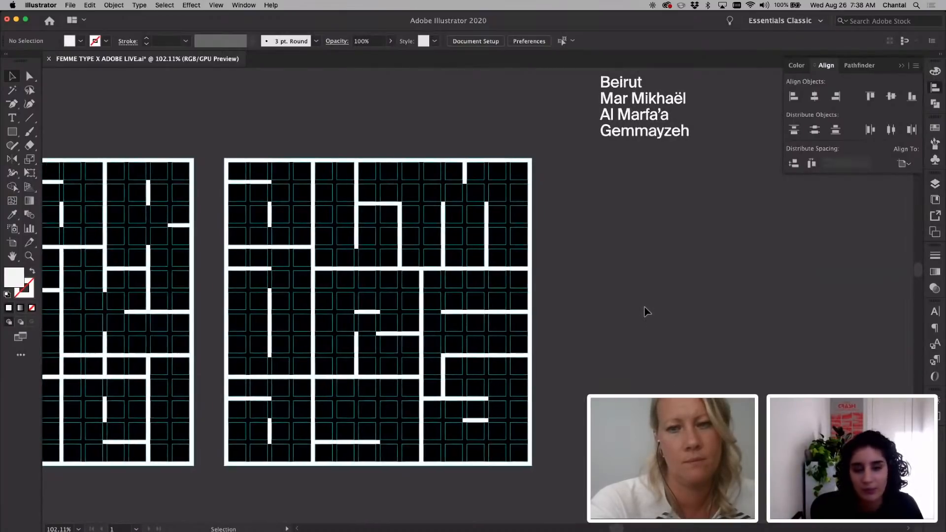
{"action": "scroll", "coordinate": [645, 310], "scroll_direction": "right", "scroll_amount": 1}
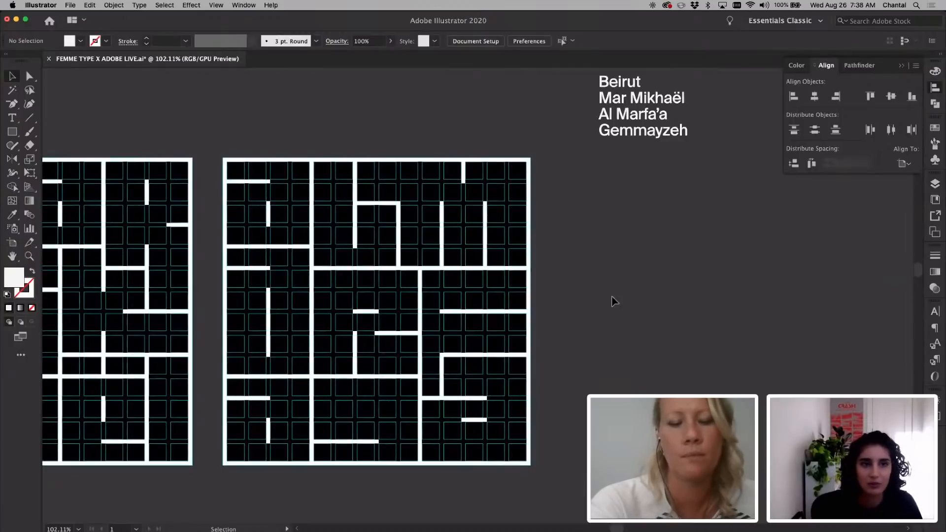
{"action": "scroll", "coordinate": [570, 354], "scroll_direction": "right", "scroll_amount": 5}
{"action": "key", "text": "shift+o"}
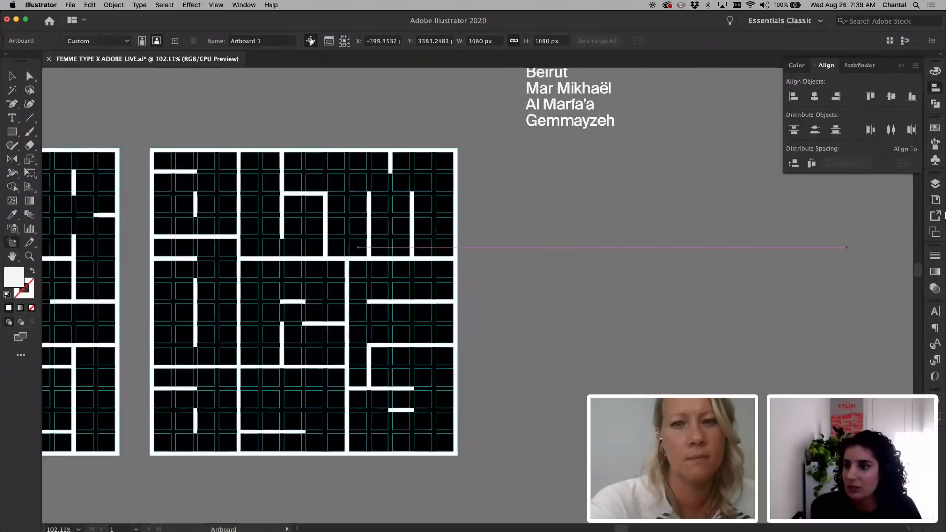
{"action": "left_click", "coordinate": [935, 183]}
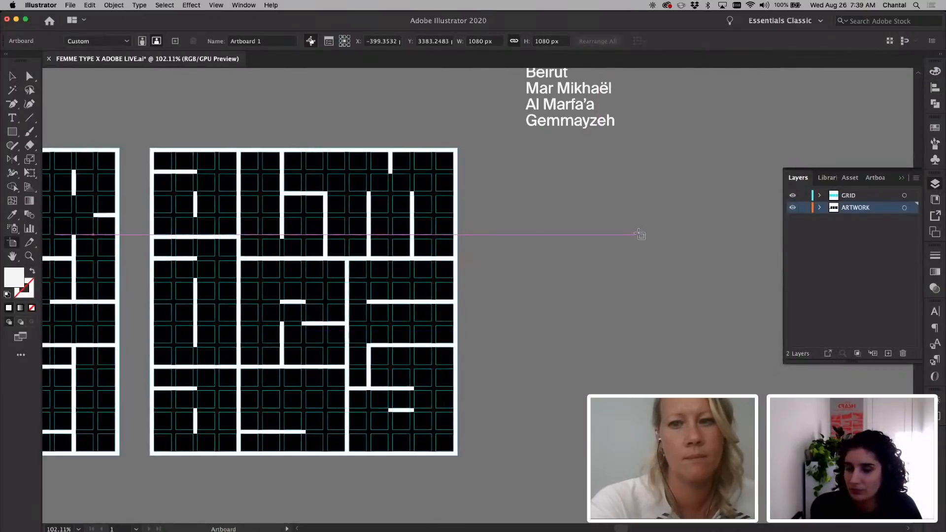
{"action": "key", "text": "Escape"}
{"action": "scroll", "coordinate": [637, 232], "scroll_direction": "down", "scroll_amount": 3}
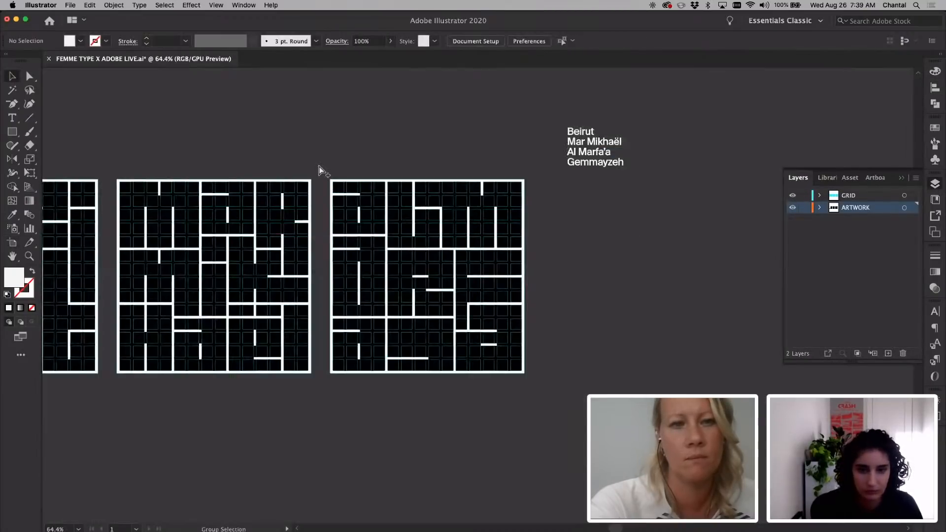
{"action": "key", "text": "super+z"}
{"action": "left_click_drag", "start_coordinate": [323, 166], "coordinate": [542, 424]}
{"action": "left_click_drag", "start_coordinate": [390, 278], "coordinate": [601, 270]}
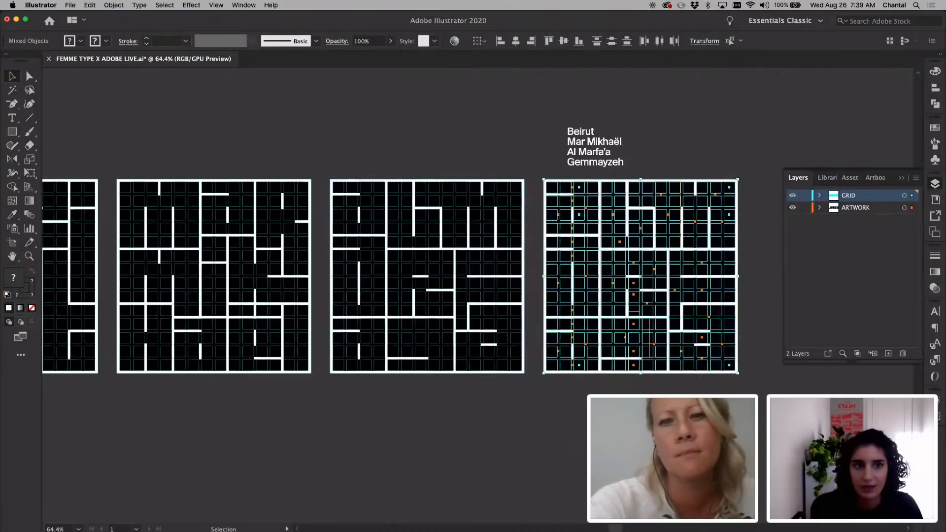
Lock the GRID layer so only the artwork can be edited.
{"action": "scroll", "coordinate": [625, 391], "scroll_direction": "up", "scroll_amount": 5}
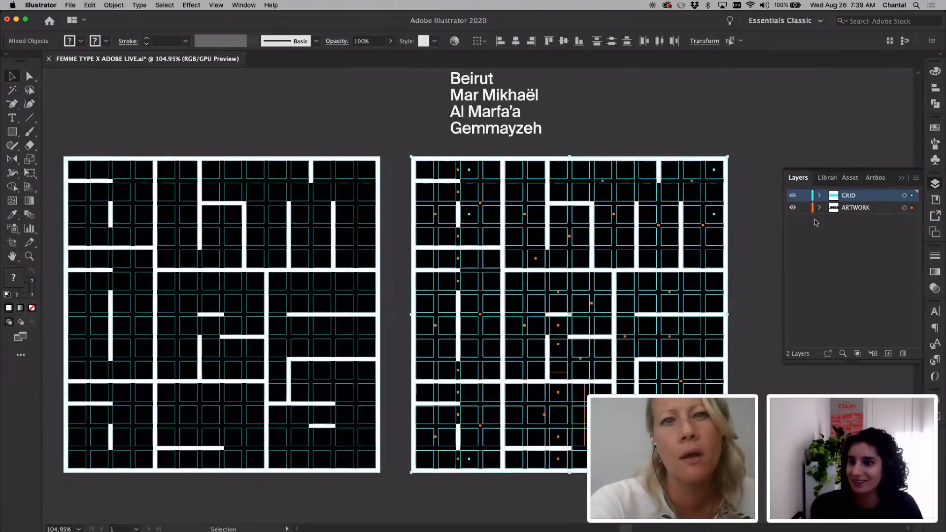
{"action": "left_click", "coordinate": [804, 196]}
{"action": "left_click", "coordinate": [780, 204]}
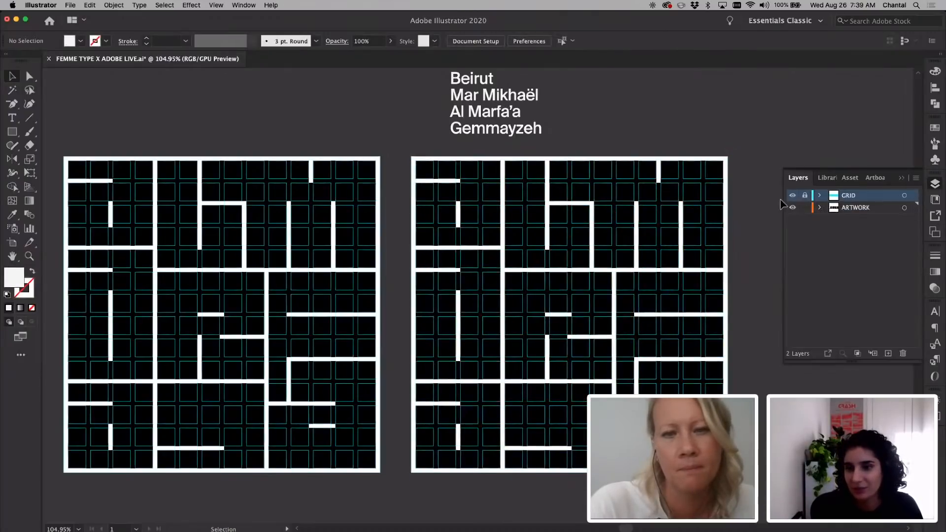
{"action": "key", "text": "v"}
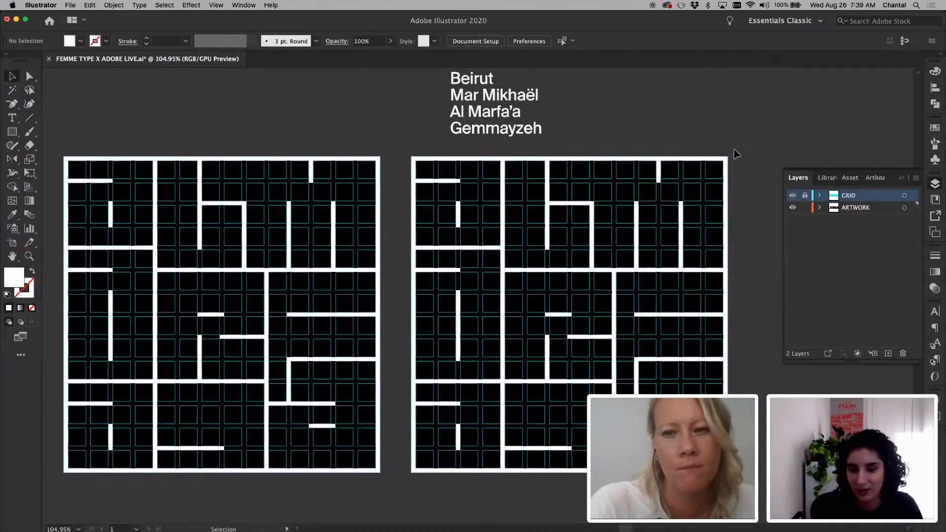
Delete all the black lettering from the fourth square, leaving its white background and module grid.
{"action": "scroll", "coordinate": [734, 152], "scroll_direction": "right", "scroll_amount": 3}
{"action": "scroll", "coordinate": [734, 152], "scroll_direction": "down", "scroll_amount": 1}
{"action": "left_click_drag", "start_coordinate": [436, 148], "coordinate": [661, 499]}
{"action": "key", "text": "Delete"}
{"action": "left_click_drag", "start_coordinate": [415, 307], "coordinate": [382, 270]}
{"action": "key", "text": "Delete"}
{"action": "left_click", "coordinate": [393, 196]}
{"action": "key", "text": "Delete"}
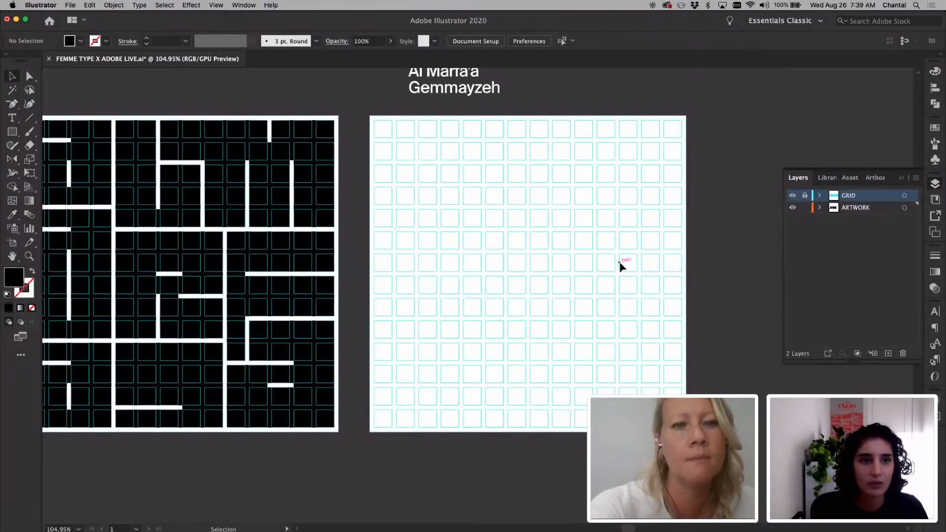
Draw a black stem two modules wide and nine modules tall in the upper-left corner of the fourth grid.
{"action": "scroll", "coordinate": [619, 261], "scroll_direction": "right", "scroll_amount": 3}
{"action": "scroll", "coordinate": [620, 261], "scroll_direction": "up", "scroll_amount": 2}
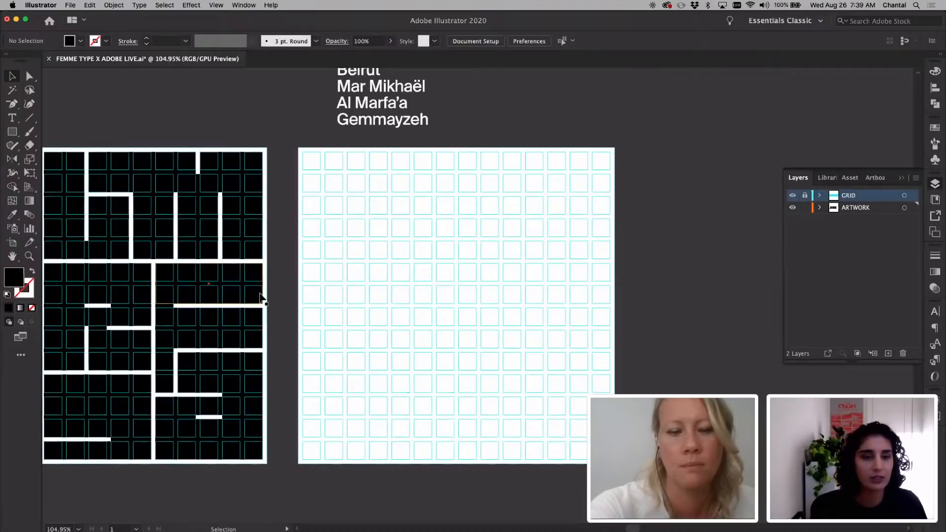
{"action": "left_click", "coordinate": [13, 131]}
{"action": "scroll", "coordinate": [398, 268], "scroll_direction": "right", "scroll_amount": 3}
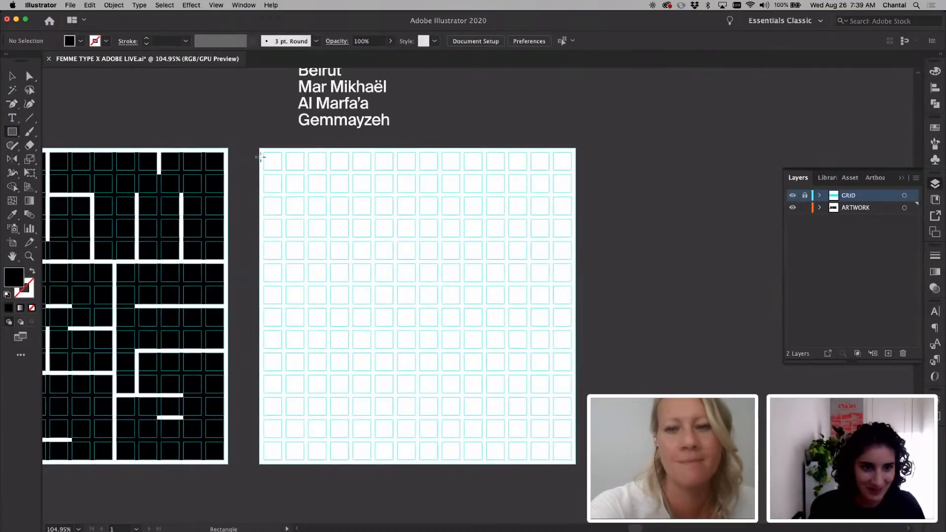
{"action": "left_click_drag", "start_coordinate": [262, 153], "coordinate": [304, 348]}
{"action": "key", "text": "v"}
{"action": "left_click", "coordinate": [347, 339]}
{"action": "scroll", "coordinate": [347, 339], "scroll_direction": "up", "scroll_amount": 1}
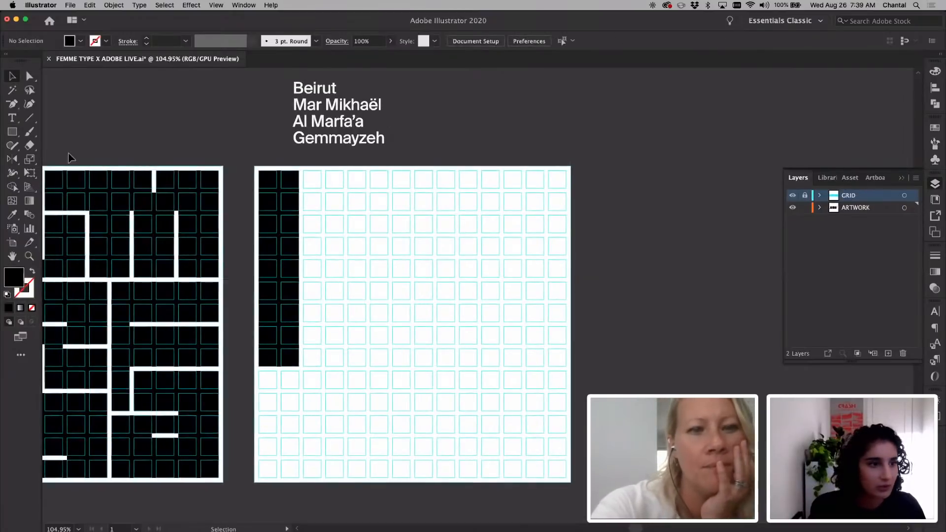
Draw a black block two modules wide and three tall beside the stem, and shorten the stem to six modules.
{"action": "left_click", "coordinate": [12, 133]}
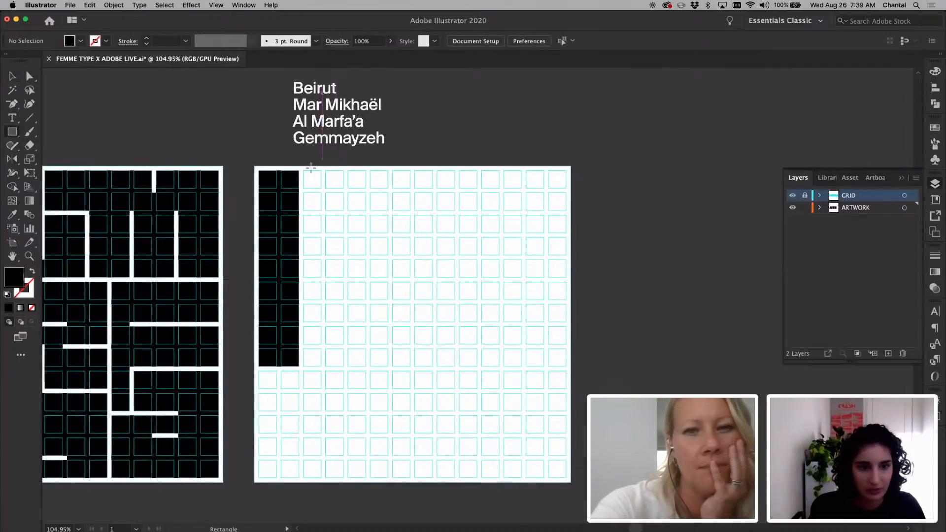
{"action": "left_click_drag", "start_coordinate": [303, 171], "coordinate": [344, 232]}
{"action": "key", "text": "v"}
{"action": "left_click", "coordinate": [277, 354]}
{"action": "left_click_drag", "start_coordinate": [278, 367], "coordinate": [281, 304]}
{"action": "left_click", "coordinate": [353, 268]}
Join the stem and block across the top two module rows, and lengthen the stem to eight modules.
{"action": "left_click", "coordinate": [323, 204]}
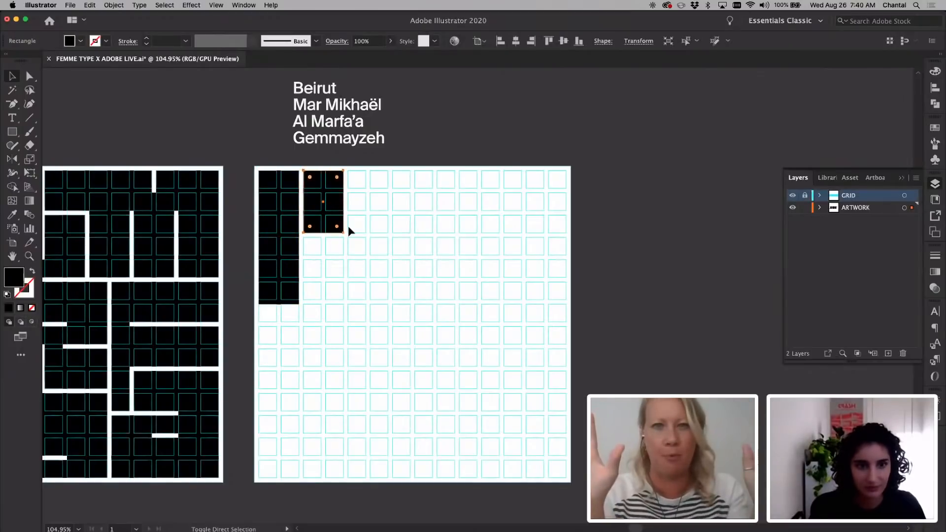
{"action": "left_click_drag", "start_coordinate": [346, 236], "coordinate": [326, 191]}
{"action": "left_click", "coordinate": [392, 186]}
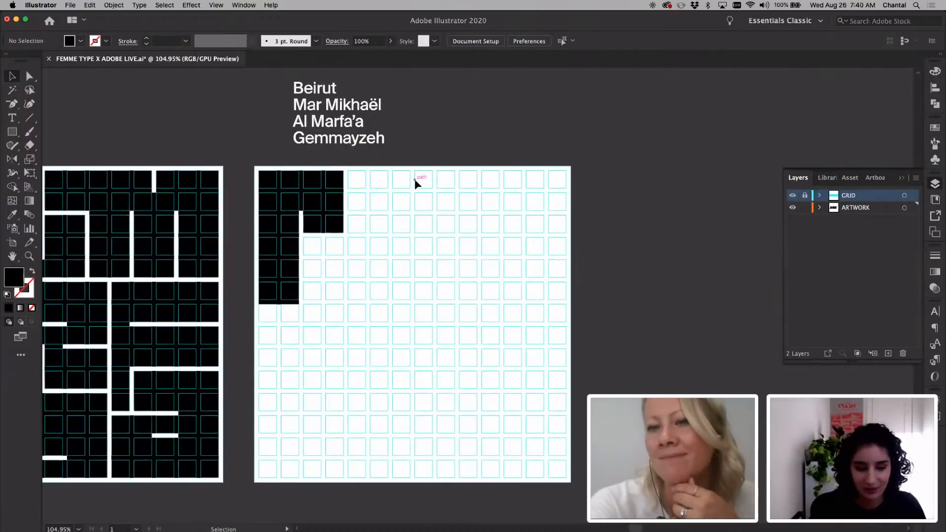
{"action": "left_click", "coordinate": [291, 295]}
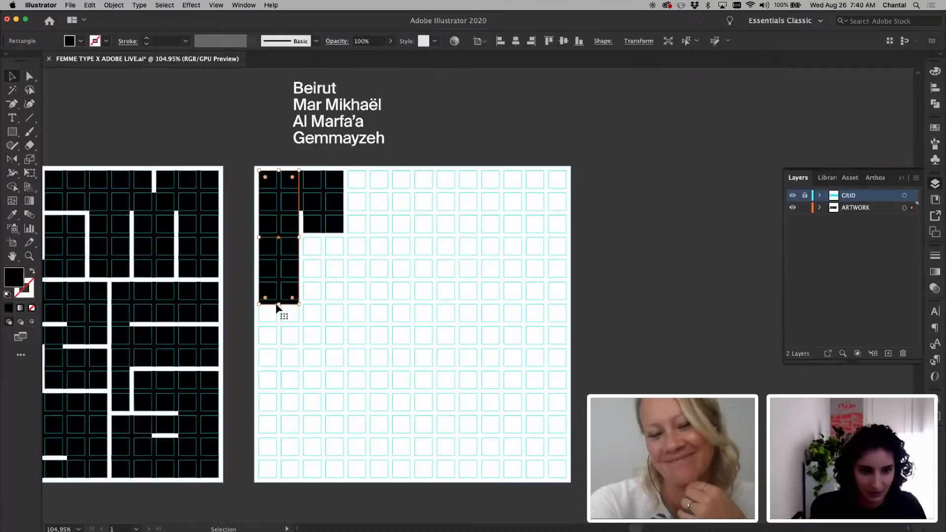
{"action": "left_click_drag", "start_coordinate": [278, 305], "coordinate": [278, 344]}
{"action": "left_click", "coordinate": [335, 321]}
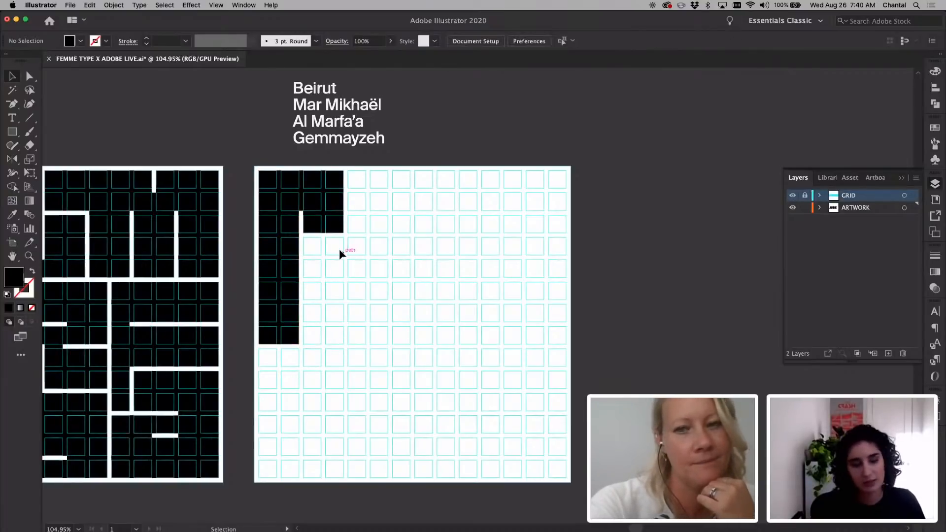
Add a two-by-two-module block beside the stem in rows six and seven, and shorten the stem to seven modules.
{"action": "left_click_drag", "start_coordinate": [327, 238], "coordinate": [324, 322]}
{"action": "left_click", "coordinate": [281, 342]}
{"action": "left_click", "coordinate": [326, 328]}
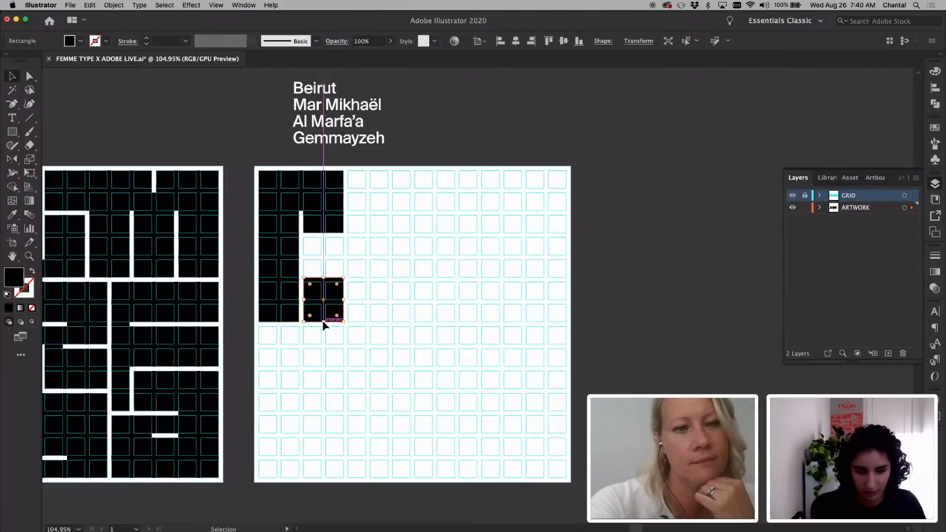
{"action": "left_click", "coordinate": [347, 319]}
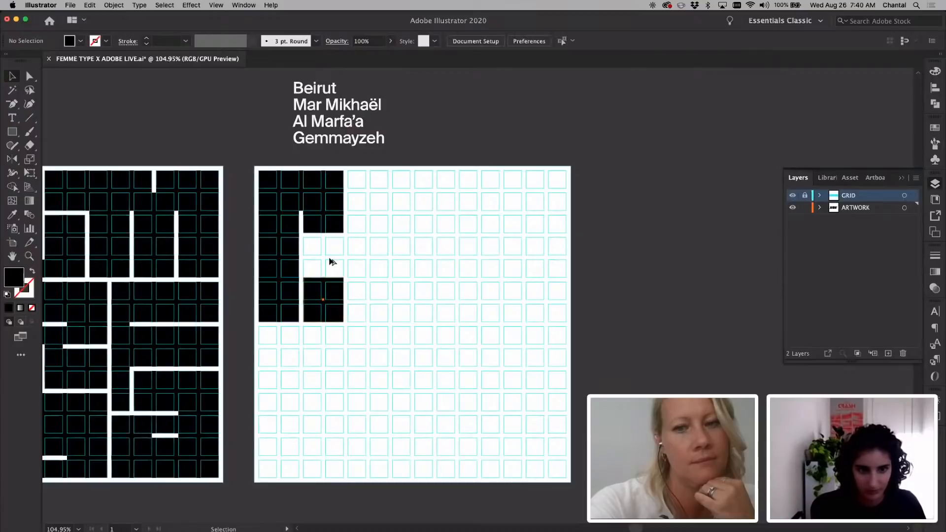
Add a three-by-two-module middle arm in rows four and five and a four-by-two-module base across rows seven and eight.
{"action": "left_click_drag", "start_coordinate": [331, 261], "coordinate": [366, 278]}
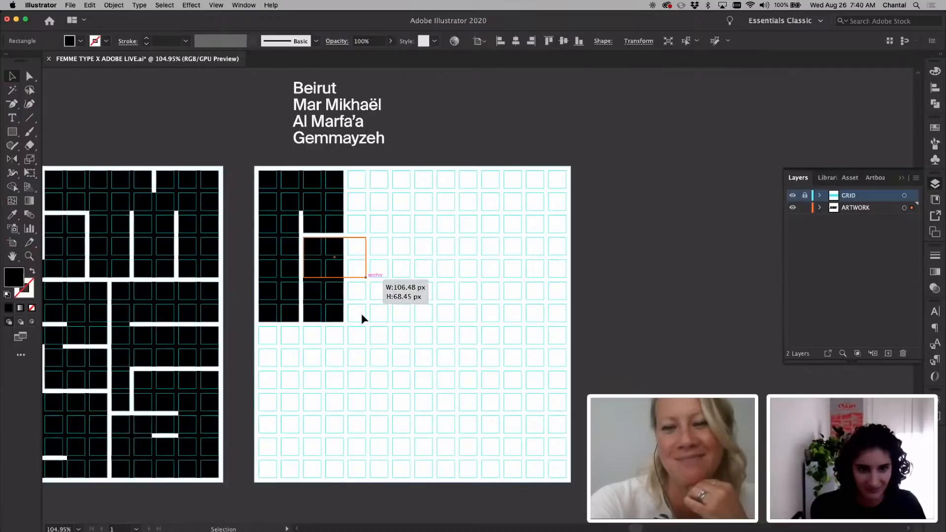
{"action": "left_click", "coordinate": [363, 318]}
{"action": "left_click_drag", "start_coordinate": [299, 177], "coordinate": [344, 324]}
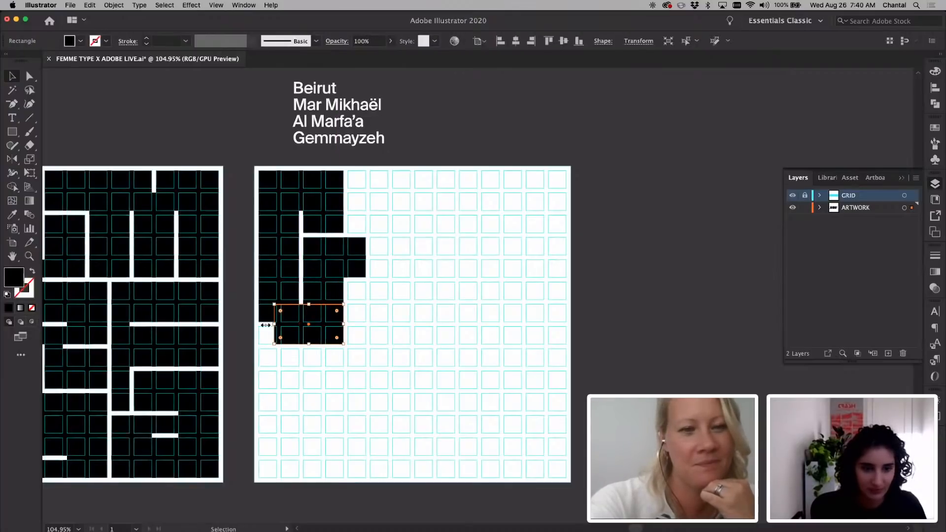
{"action": "left_click_drag", "start_coordinate": [265, 326], "coordinate": [259, 325]}
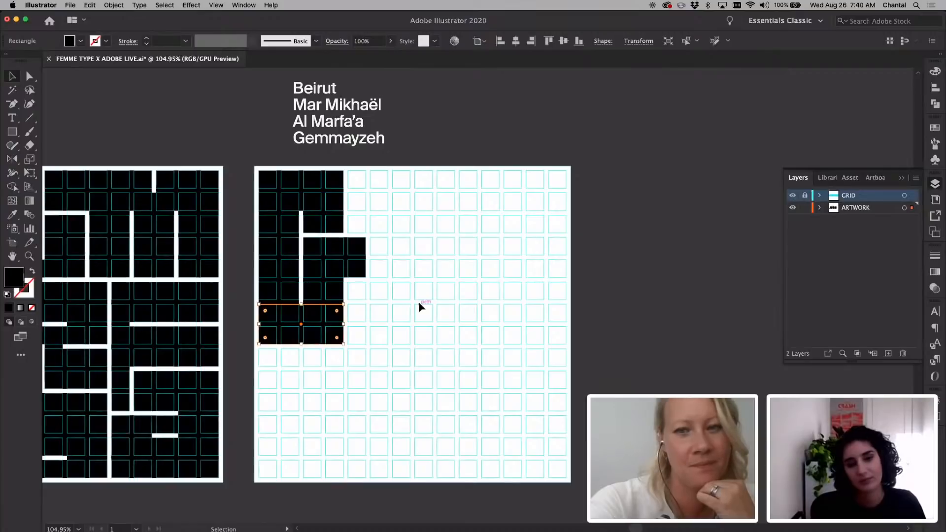
Move the bottom bar of the letter G down by one grid row to make the letter taller.
{"action": "left_click", "coordinate": [418, 302]}
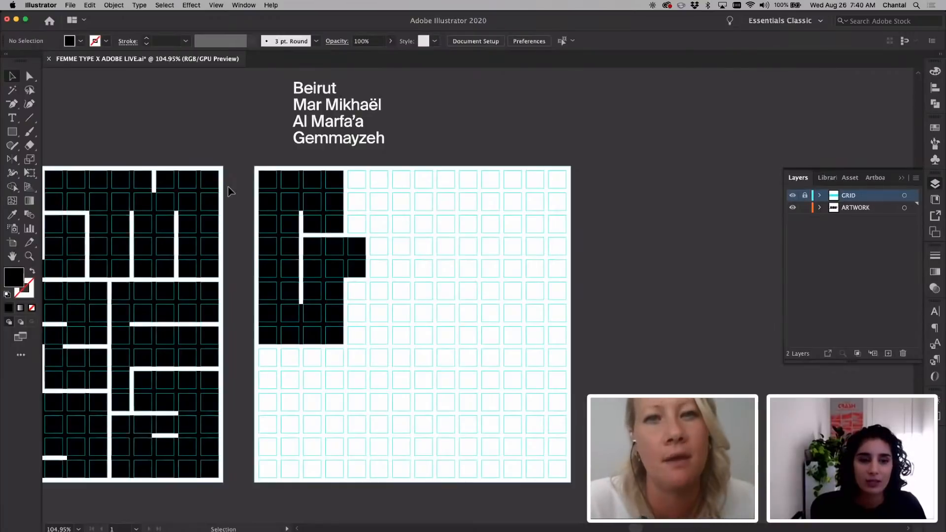
{"action": "left_click_drag", "start_coordinate": [252, 163], "coordinate": [374, 318]}
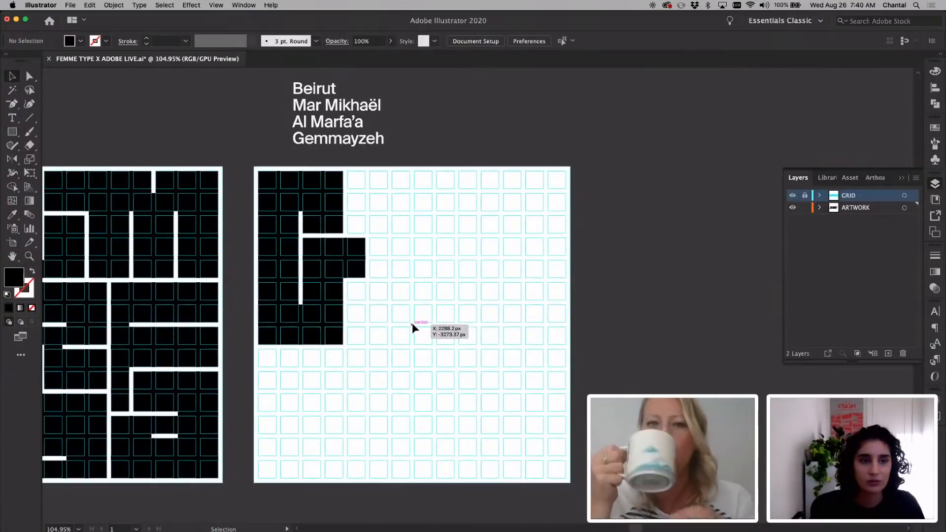
{"action": "scroll", "coordinate": [412, 323], "scroll_direction": "right", "scroll_amount": 5}
{"action": "scroll", "coordinate": [412, 324], "scroll_direction": "up", "scroll_amount": 3}
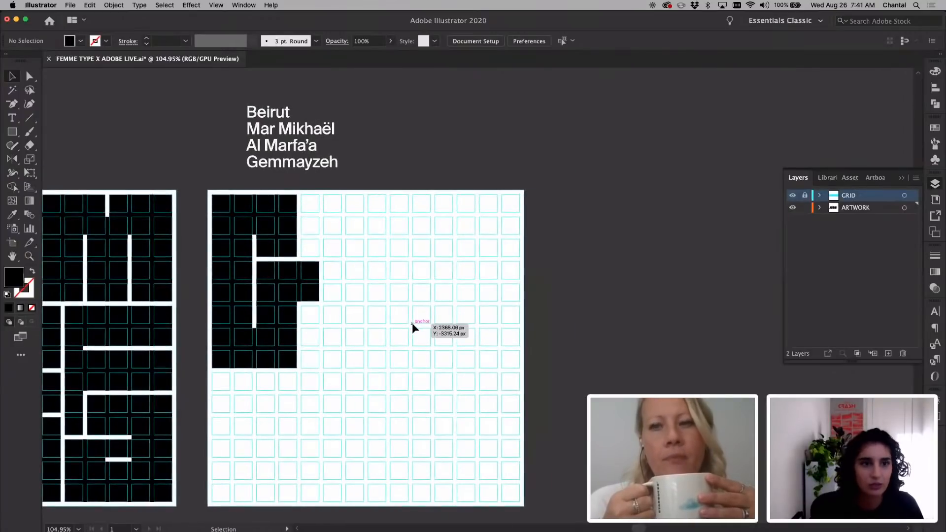
{"action": "key", "text": "a"}
{"action": "left_click_drag", "start_coordinate": [308, 411], "coordinate": [294, 391]}
{"action": "left_click", "coordinate": [361, 383]}
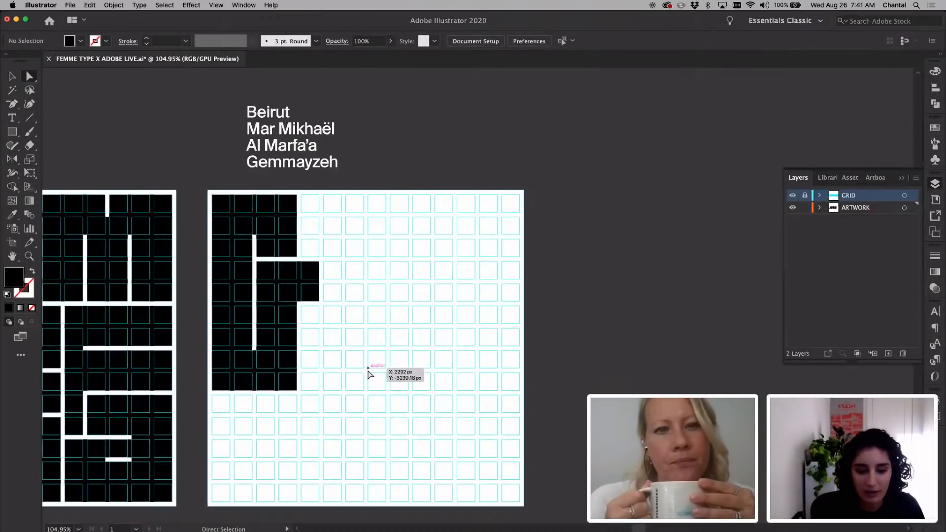
{"action": "key", "text": "v"}
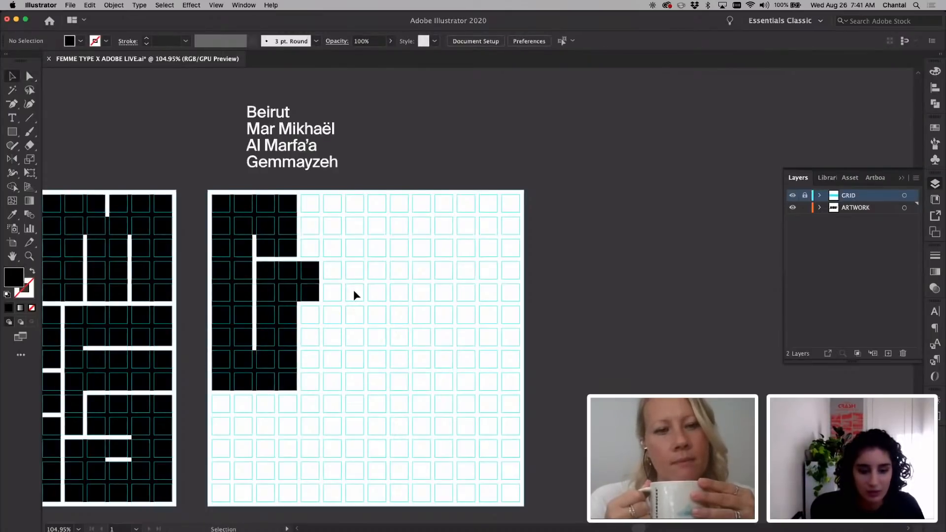
{"action": "key", "text": "a"}
{"action": "left_click_drag", "start_coordinate": [351, 310], "coordinate": [202, 244]}
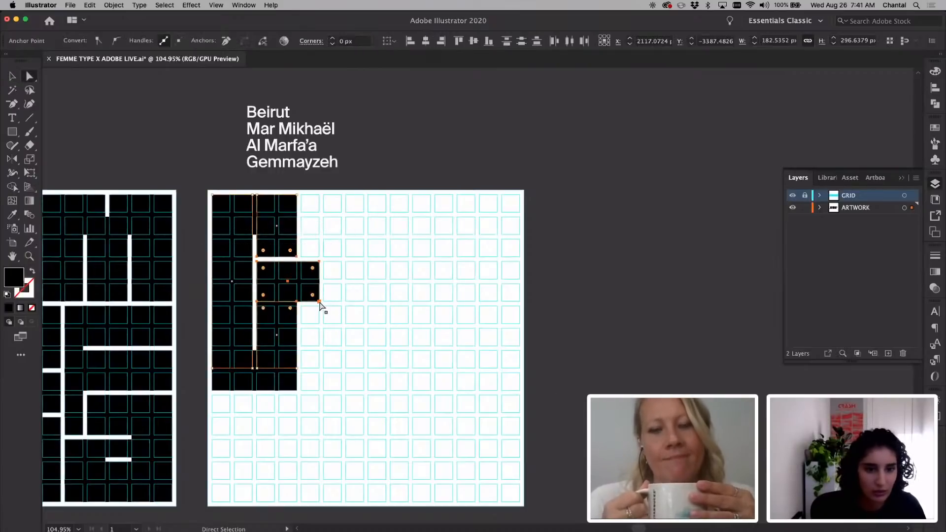
{"action": "left_click_drag", "start_coordinate": [319, 302], "coordinate": [318, 322]}
{"action": "key", "text": "super+z"}
Move the G's middle block down one grid row and extend the block above it down by one row.
{"action": "key", "text": "v"}
{"action": "left_click_drag", "start_coordinate": [304, 288], "coordinate": [304, 310]}
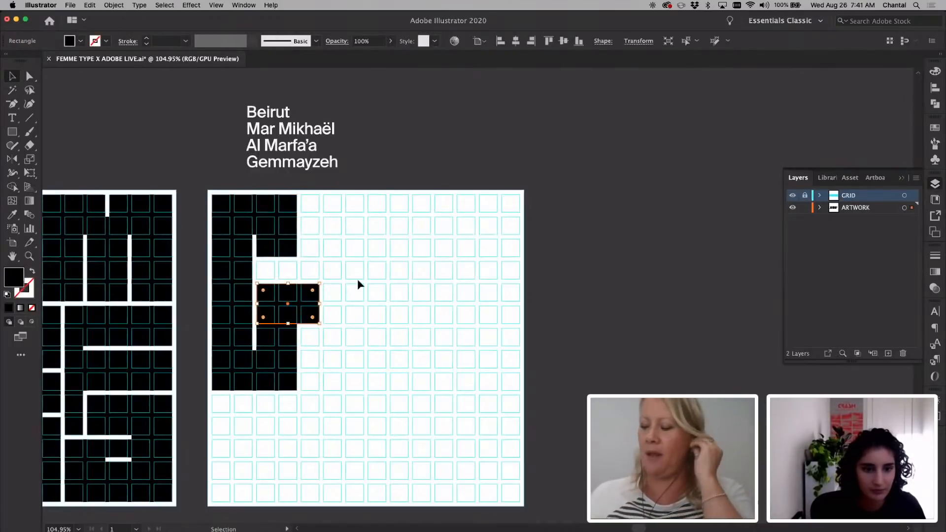
{"action": "left_click", "coordinate": [279, 254]}
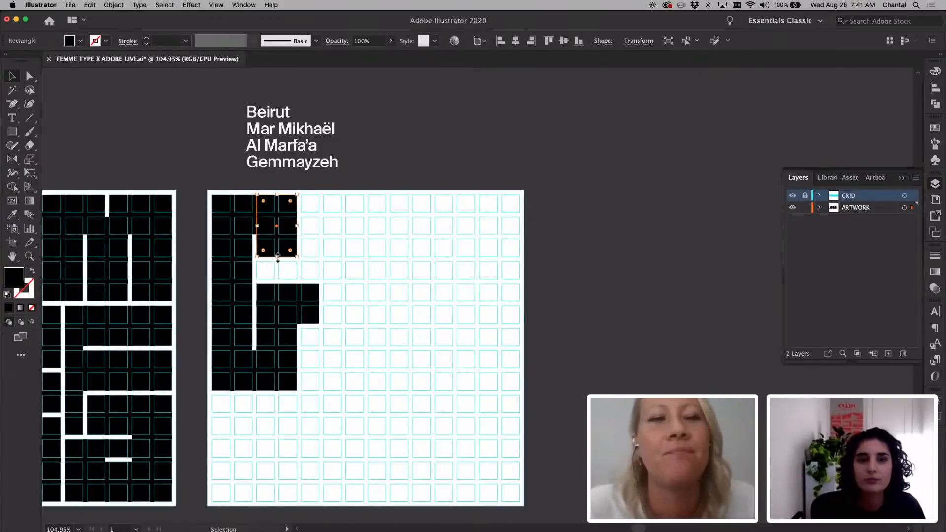
{"action": "left_click_drag", "start_coordinate": [277, 256], "coordinate": [278, 279]}
{"action": "left_click", "coordinate": [359, 257]}
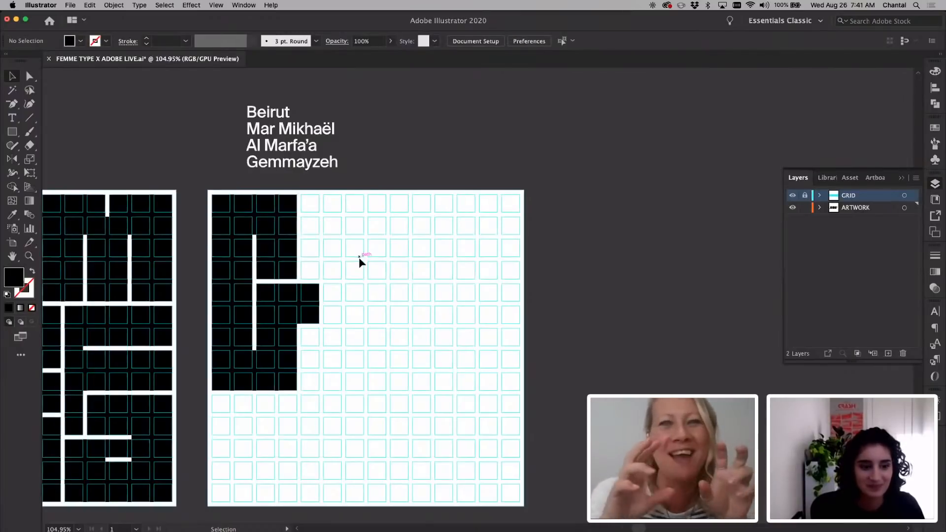
Draw a black rectangle two columns by four rows beside the G, then duplicate it alongside and shorten the copy to three rows.
{"action": "left_click", "coordinate": [13, 132]}
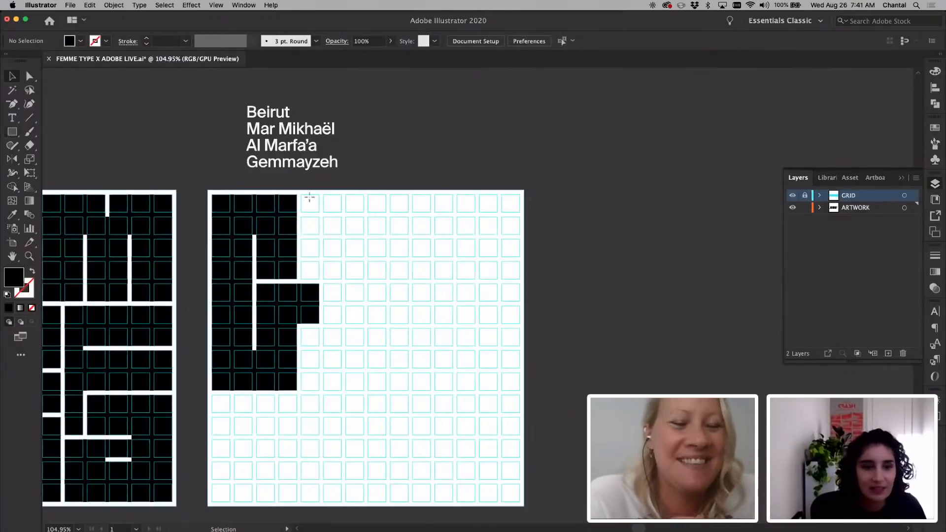
{"action": "left_click_drag", "start_coordinate": [301, 195], "coordinate": [342, 278]}
{"action": "key", "text": "v"}
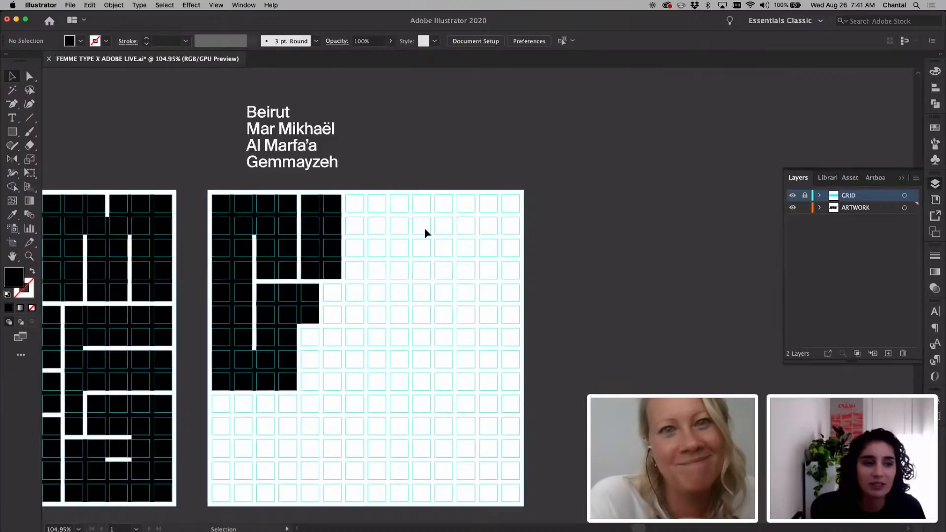
{"action": "left_click_drag", "start_coordinate": [332, 247], "coordinate": [369, 258]}
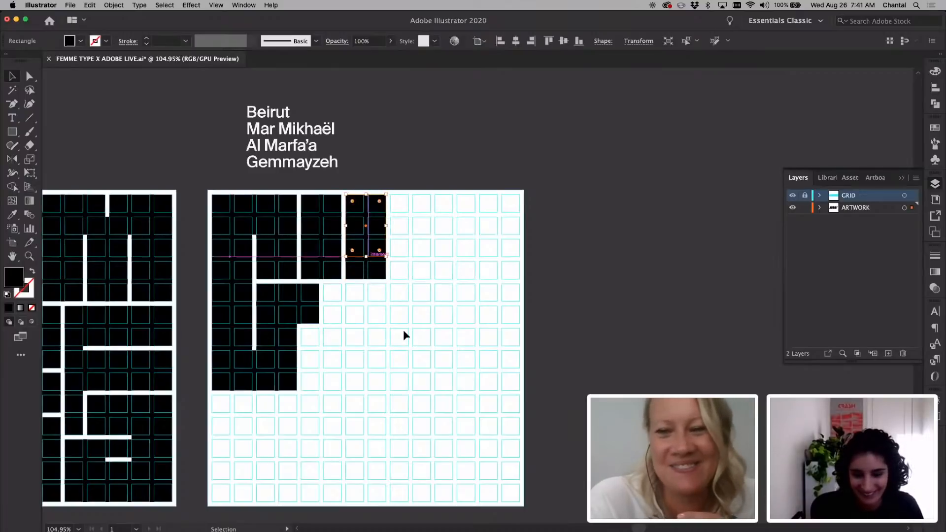
{"action": "left_click", "coordinate": [401, 255]}
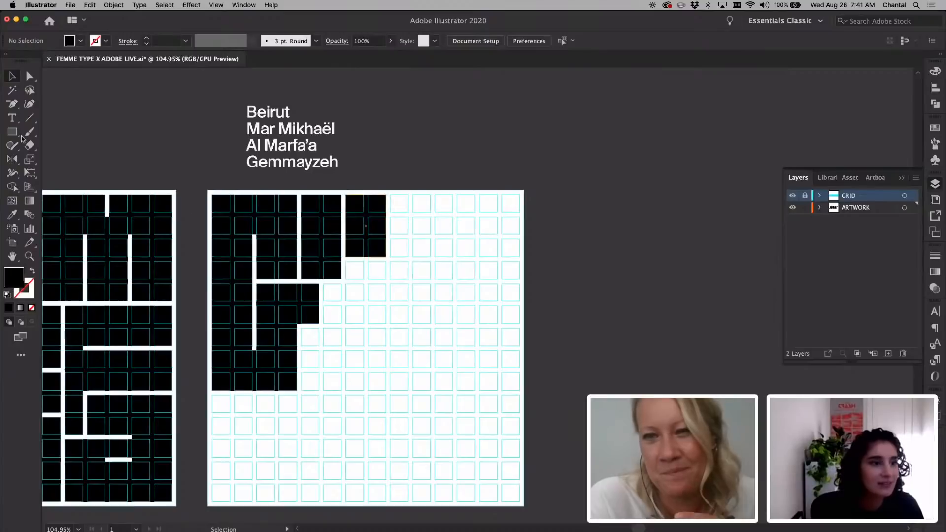
Draw two one-row rectangles across the four columns beside the G, in the first and third grid rows.
{"action": "key", "text": "m"}
{"action": "left_click_drag", "start_coordinate": [302, 195], "coordinate": [387, 213]}
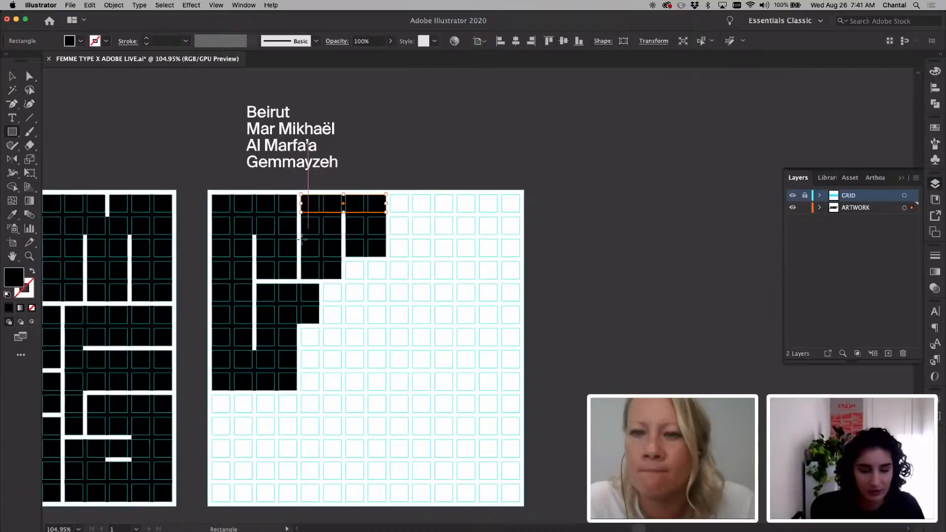
{"action": "mouse_move", "coordinate": [301, 240]}
{"action": "left_mouse_down"}
{"action": "mouse_move", "coordinate": [399, 251]}
{"action": "mouse_move", "coordinate": [386, 256]}
{"action": "left_mouse_up"}
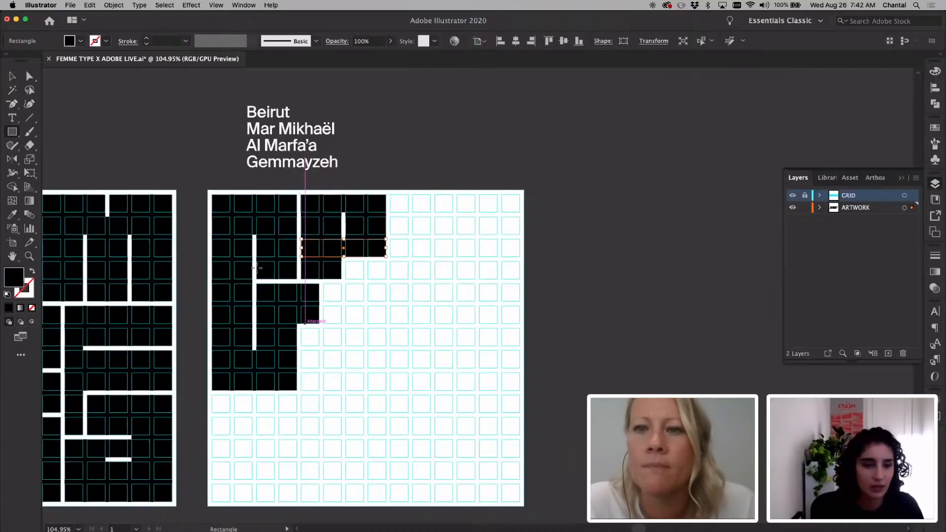
{"action": "key", "text": "v"}
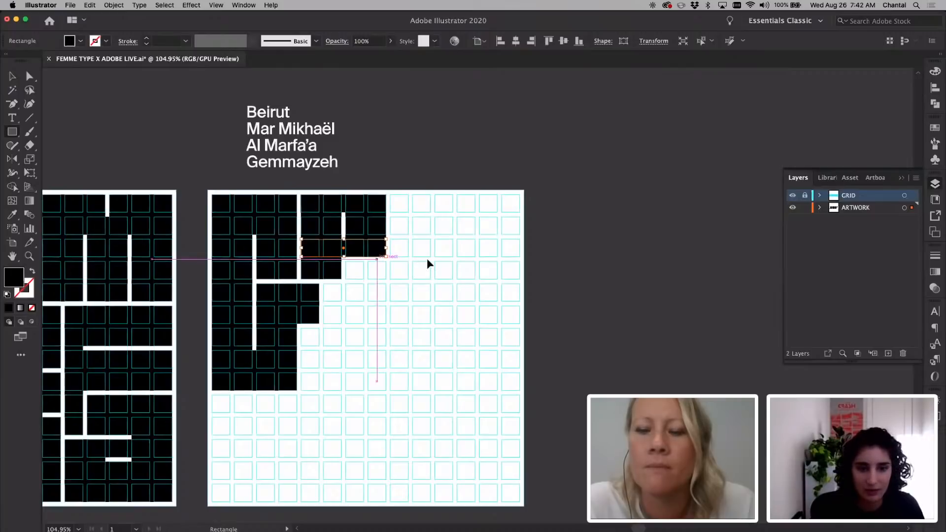
Duplicate the lower horizontal bar straight down into the fourth grid row to form the base of the letter e.
{"action": "left_click", "coordinate": [357, 259]}
{"action": "scroll", "coordinate": [357, 258], "scroll_direction": "up", "scroll_amount": 2}
{"action": "left_click_drag", "start_coordinate": [338, 253], "coordinate": [342, 280]}
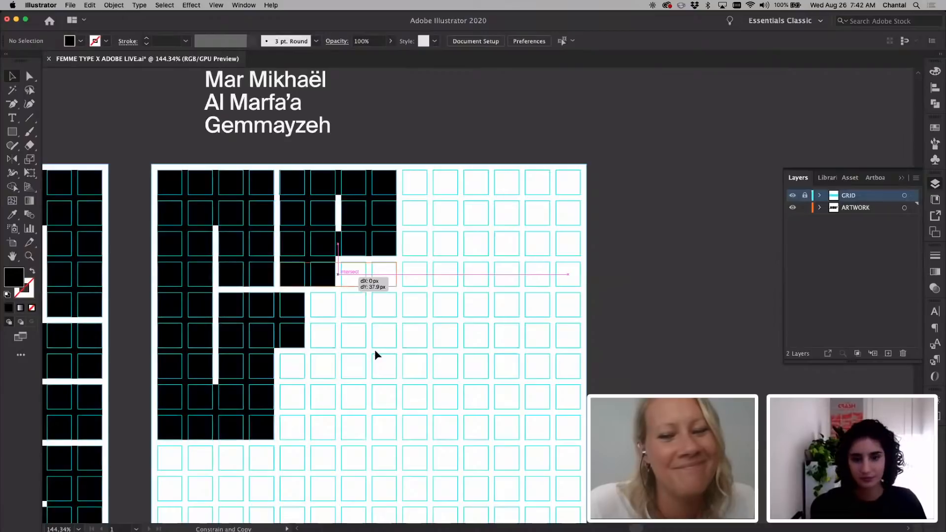
{"action": "left_click", "coordinate": [380, 281]}
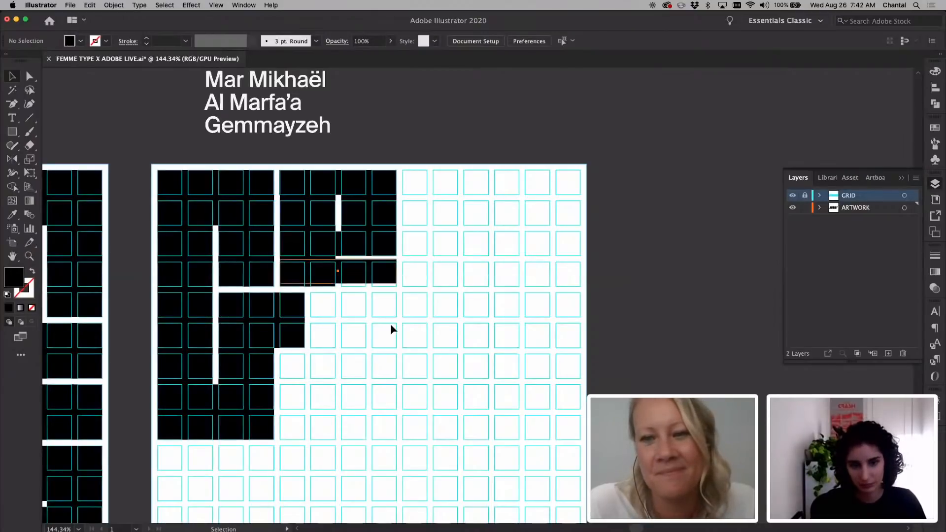
{"action": "left_click", "coordinate": [390, 323]}
Copy the first letter m from the Mar Mikhaël artboard and place it beside the e in the Gemmayzeh artboard's top-right corner.
{"action": "scroll", "coordinate": [390, 324], "scroll_direction": "down", "scroll_amount": 1}
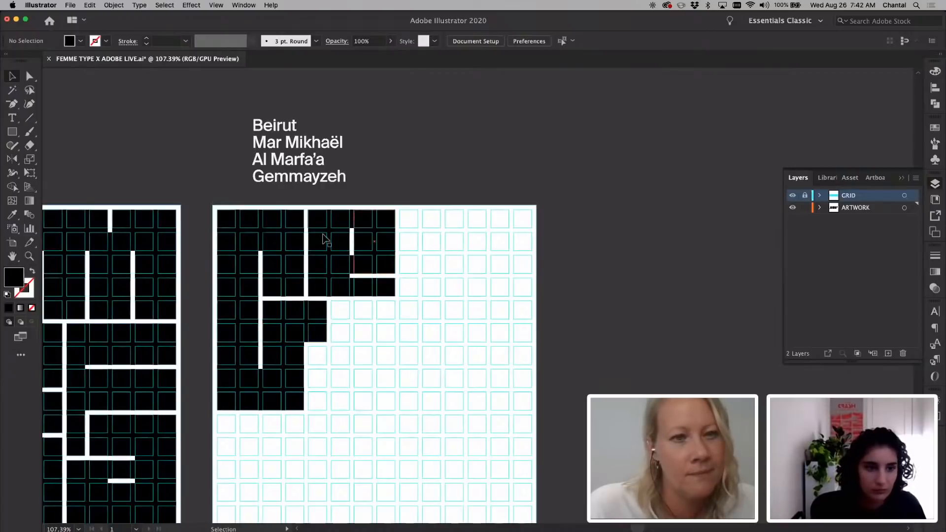
{"action": "scroll", "coordinate": [323, 238], "scroll_direction": "down", "scroll_amount": 1}
{"action": "scroll", "coordinate": [324, 238], "scroll_direction": "down", "scroll_amount": 1}
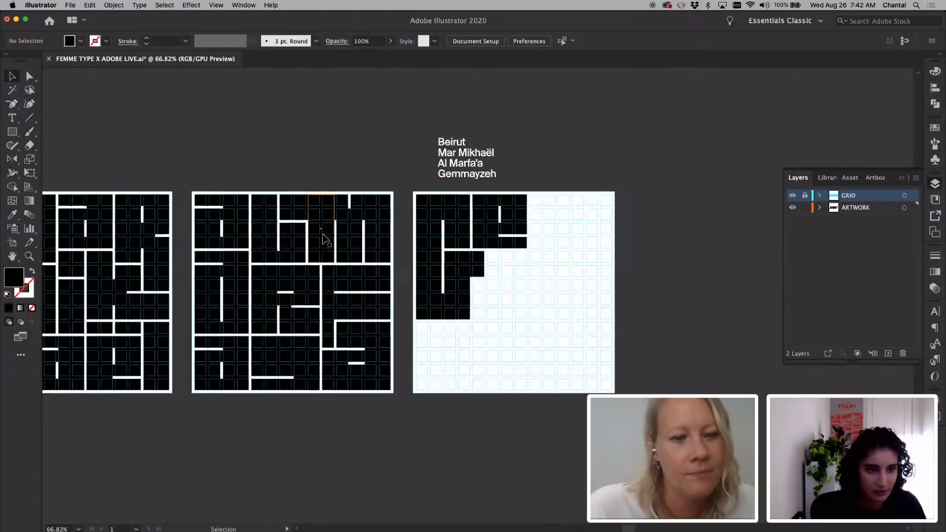
{"action": "scroll", "coordinate": [323, 239], "scroll_direction": "left", "scroll_amount": 5}
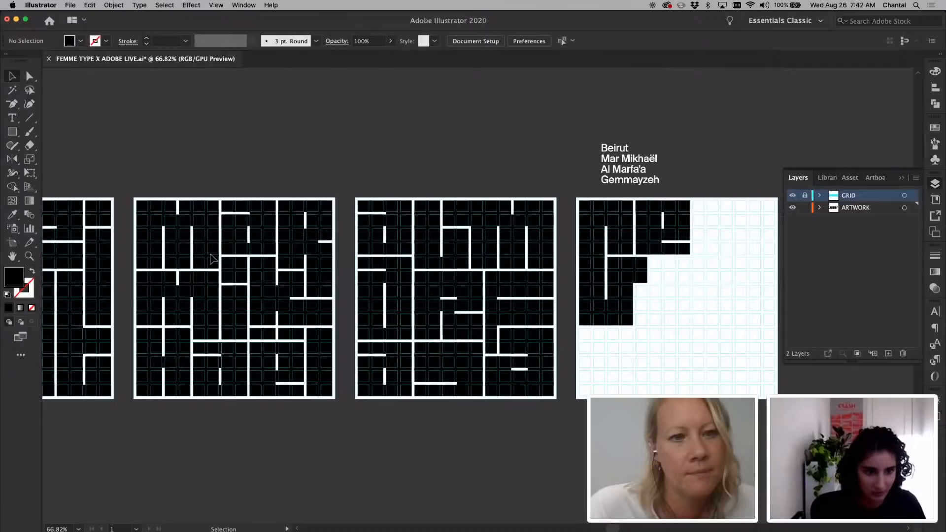
{"action": "left_click", "coordinate": [224, 202]}
{"action": "left_click", "coordinate": [146, 183]}
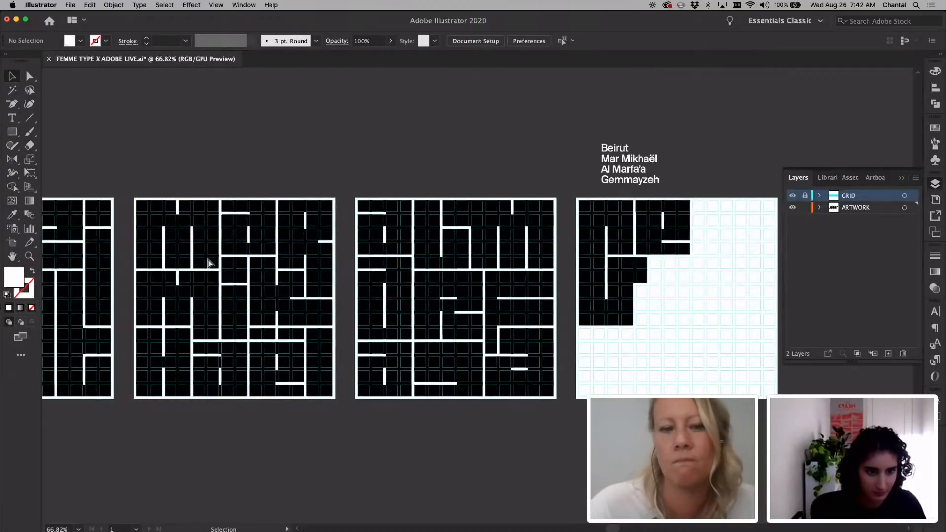
{"action": "left_click", "coordinate": [209, 263]}
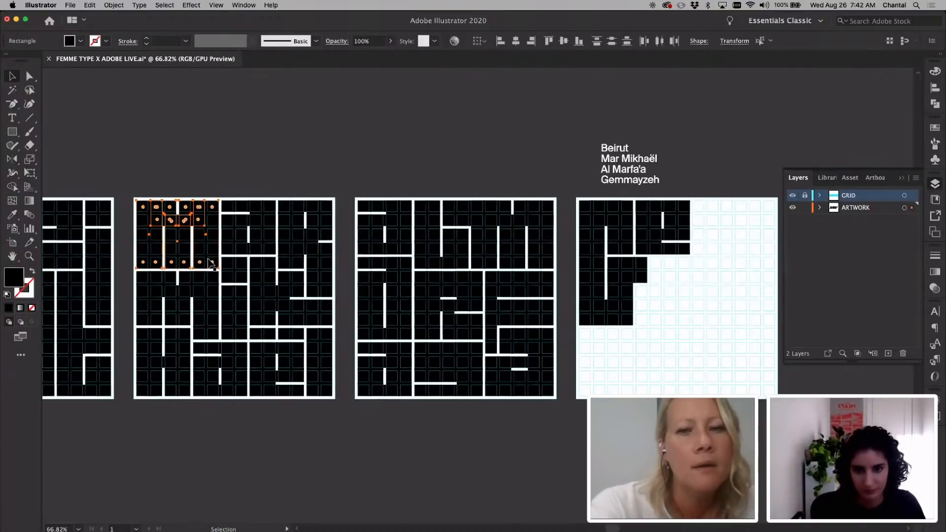
{"action": "scroll", "coordinate": [209, 263], "scroll_direction": "right", "scroll_amount": 5}
{"action": "scroll", "coordinate": [539, 245], "scroll_direction": "up", "scroll_amount": 4}
{"action": "key", "text": "super+v"}
{"action": "left_click_drag", "start_coordinate": [419, 282], "coordinate": [514, 275]}
{"action": "left_click_drag", "start_coordinate": [466, 251], "coordinate": [467, 253]}
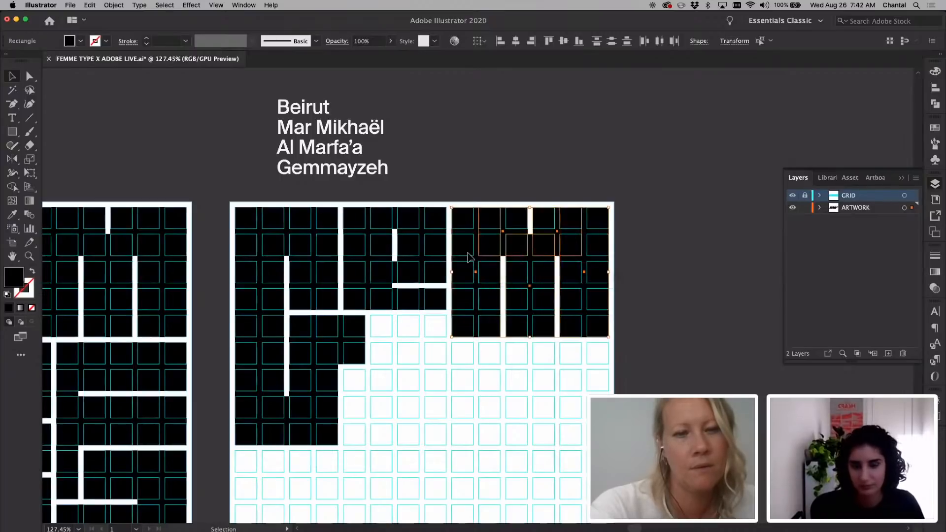
{"action": "left_click", "coordinate": [619, 274]}
Duplicate the letter m into the empty grid area to the right of the lower part of the G.
{"action": "scroll", "coordinate": [618, 274], "scroll_direction": "down", "scroll_amount": 2}
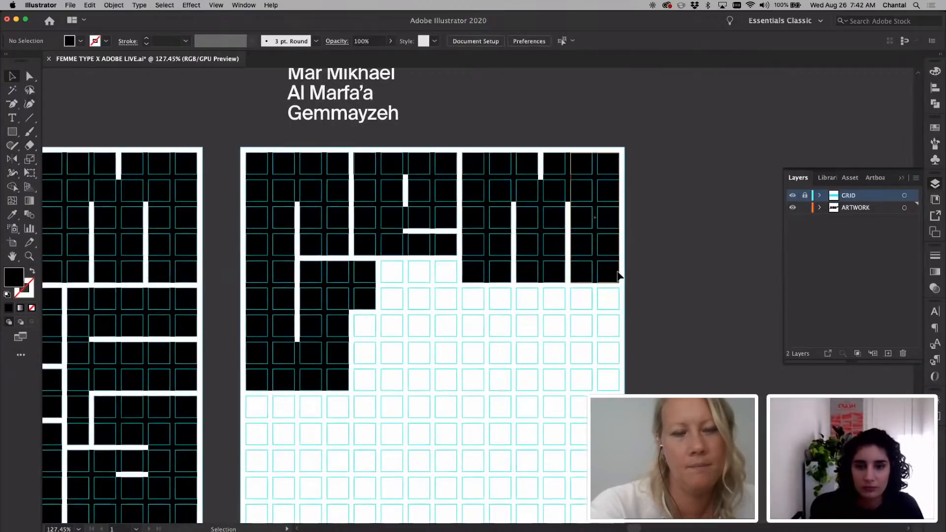
{"action": "scroll", "coordinate": [618, 274], "scroll_direction": "down", "scroll_amount": 2}
{"action": "left_click_drag", "start_coordinate": [497, 130], "coordinate": [388, 291]}
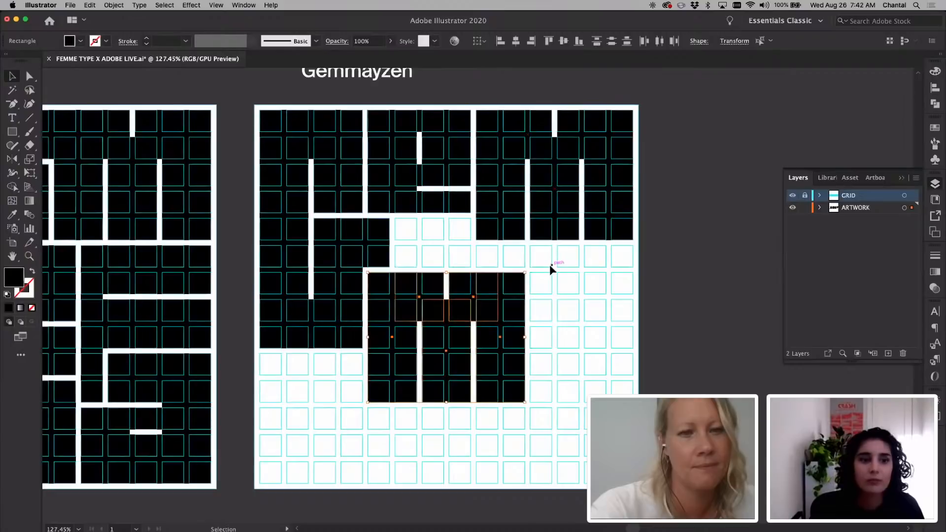
{"action": "left_click", "coordinate": [550, 265]}
Examine how the letters are arranged and interlocked on the previously finished artboards.
{"action": "scroll", "coordinate": [550, 266], "scroll_direction": "down", "scroll_amount": 1}
{"action": "scroll", "coordinate": [550, 265], "scroll_direction": "up", "scroll_amount": 4}
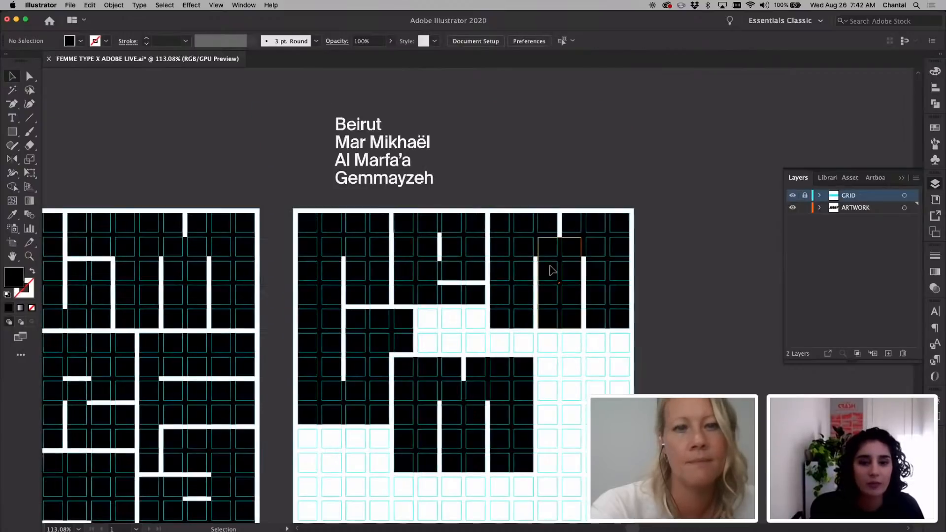
{"action": "scroll", "coordinate": [552, 270], "scroll_direction": "left", "scroll_amount": 5}
{"action": "scroll", "coordinate": [552, 270], "scroll_direction": "down", "scroll_amount": 1}
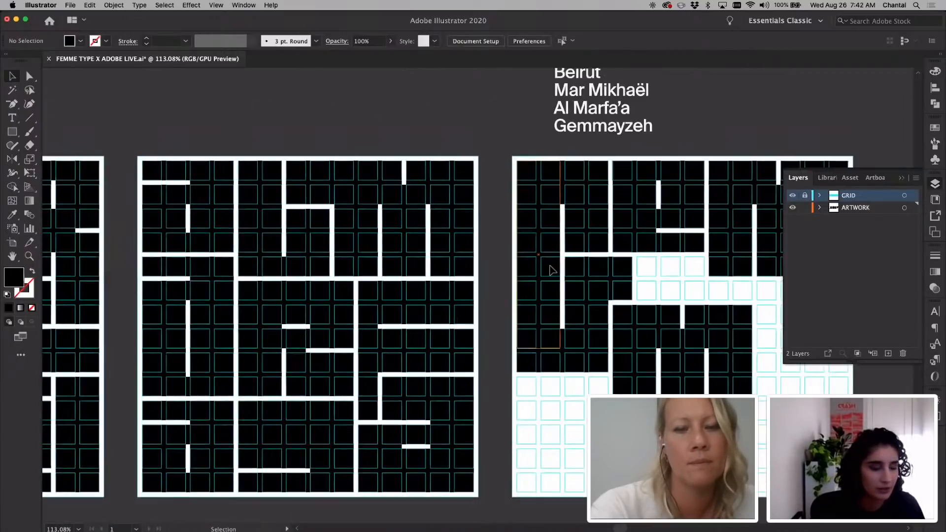
{"action": "scroll", "coordinate": [551, 270], "scroll_direction": "left", "scroll_amount": 4}
{"action": "scroll", "coordinate": [552, 269], "scroll_direction": "down", "scroll_amount": 1}
{"action": "scroll", "coordinate": [552, 270], "scroll_direction": "left", "scroll_amount": 4}
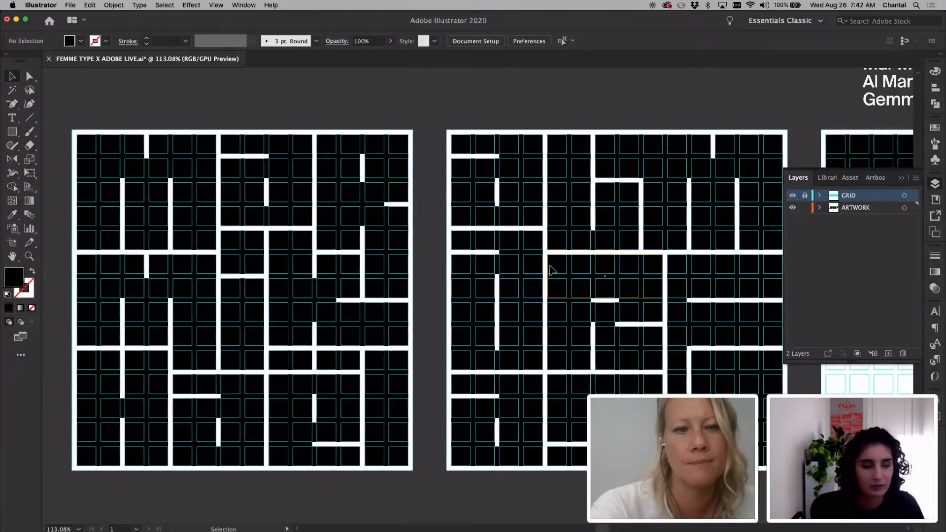
{"action": "scroll", "coordinate": [551, 270], "scroll_direction": "right", "scroll_amount": 1}
{"action": "scroll", "coordinate": [552, 269], "scroll_direction": "down", "scroll_amount": 1}
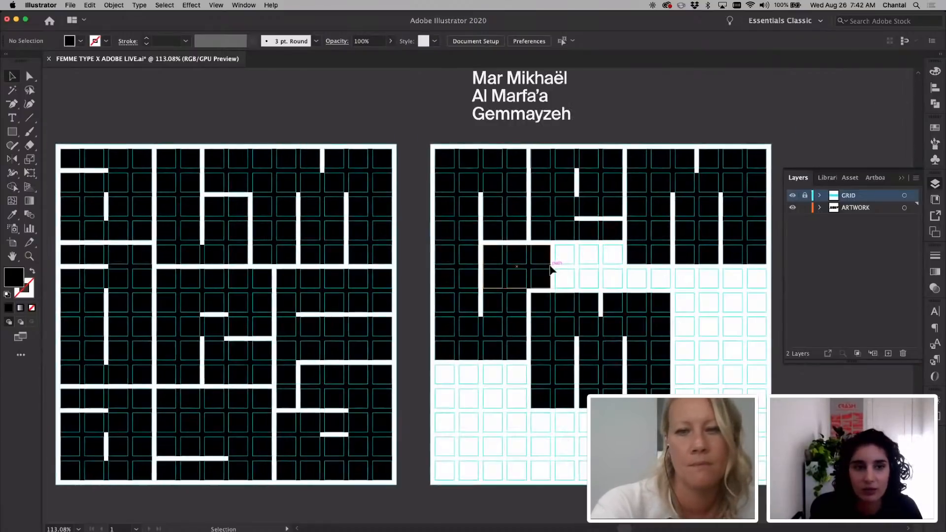
Move the second letter m directly beneath the first m along the artboard's right edge.
{"action": "scroll", "coordinate": [550, 269], "scroll_direction": "up", "scroll_amount": 2}
{"action": "scroll", "coordinate": [551, 268], "scroll_direction": "right", "scroll_amount": 6}
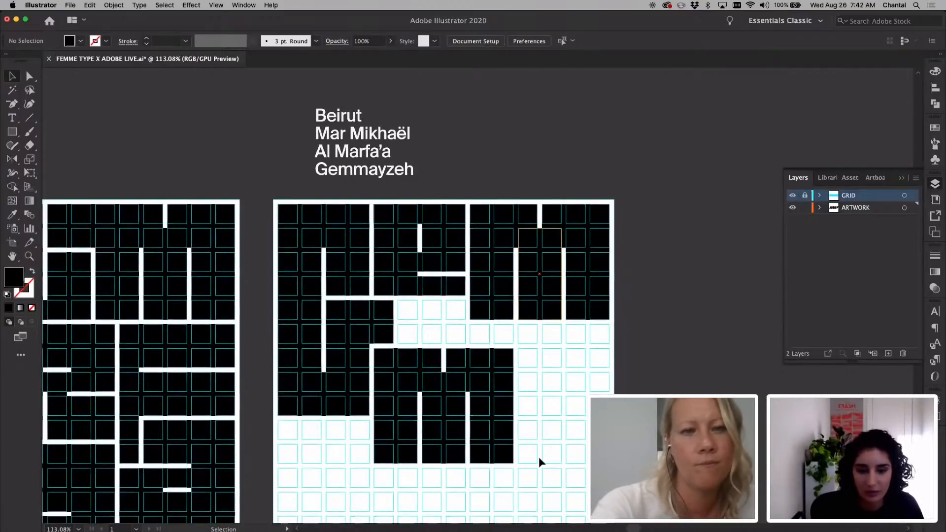
{"action": "left_click_drag", "start_coordinate": [539, 457], "coordinate": [480, 327]}
{"action": "left_click", "coordinate": [657, 306]}
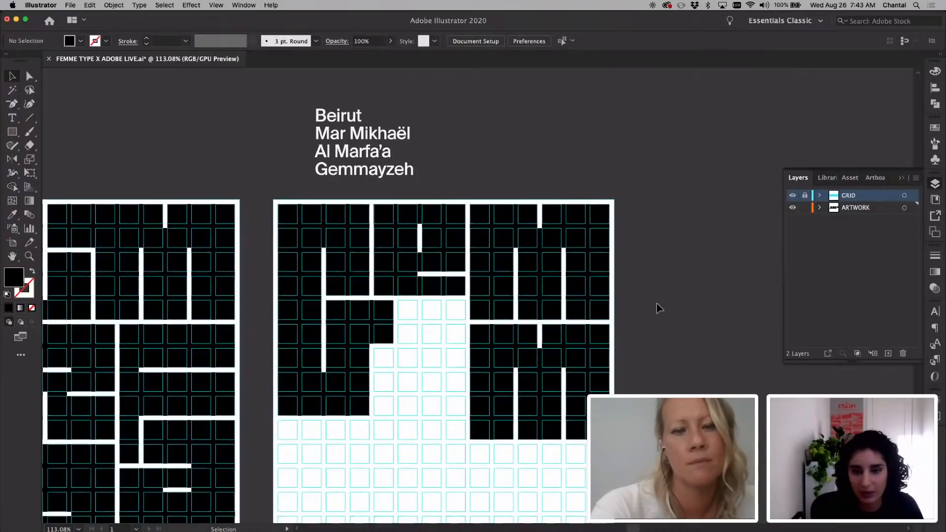
Duplicate the letter e directly below the G and rotate the copy half a turn to form the letter a.
{"action": "scroll", "coordinate": [657, 309], "scroll_direction": "down", "scroll_amount": 2}
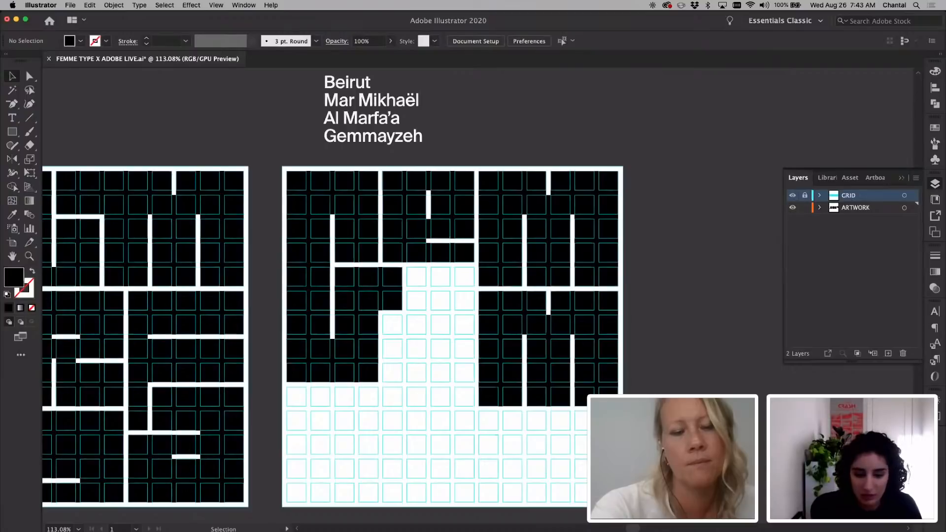
{"action": "scroll", "coordinate": [519, 167], "scroll_direction": "down", "scroll_amount": 2}
{"action": "scroll", "coordinate": [520, 167], "scroll_direction": "left", "scroll_amount": 3}
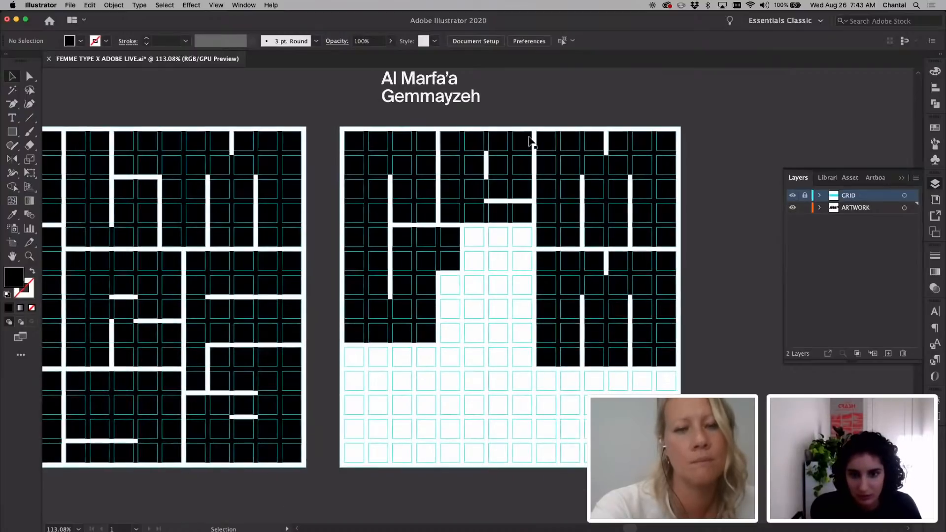
{"action": "left_click_drag", "start_coordinate": [520, 168], "coordinate": [425, 386]}
{"action": "left_click_drag", "start_coordinate": [440, 344], "coordinate": [355, 458]}
{"action": "left_click", "coordinate": [394, 471]}
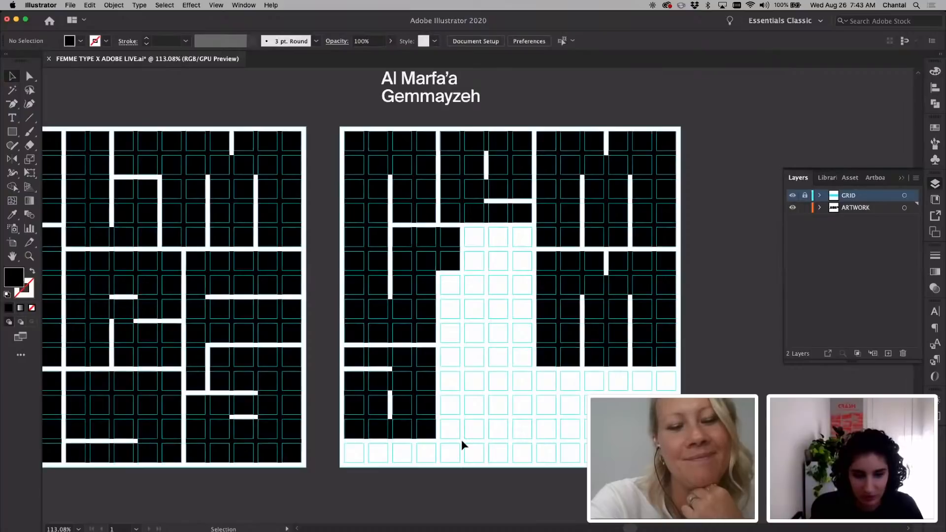
Move the letter a down to the artboard's bottom edge and extend the lower part of the G down to meet it.
{"action": "left_click_drag", "start_coordinate": [461, 440], "coordinate": [377, 383]}
{"action": "left_click", "coordinate": [481, 354]}
{"action": "key", "text": "a"}
{"action": "left_click_drag", "start_coordinate": [327, 291], "coordinate": [436, 370]}
{"action": "left_click", "coordinate": [472, 370]}
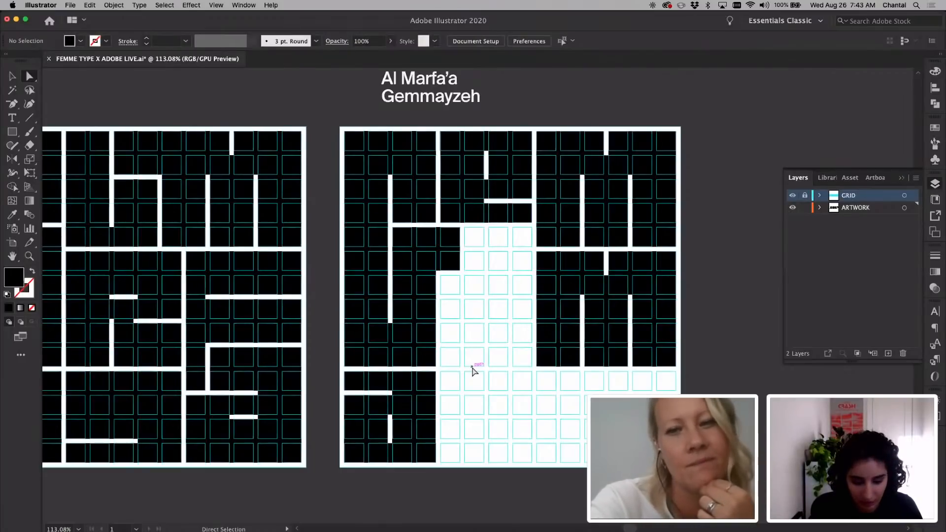
{"action": "key", "text": "v"}
{"action": "scroll", "coordinate": [472, 370], "scroll_direction": "right", "scroll_amount": 1}
{"action": "scroll", "coordinate": [472, 369], "scroll_direction": "up", "scroll_amount": 1}
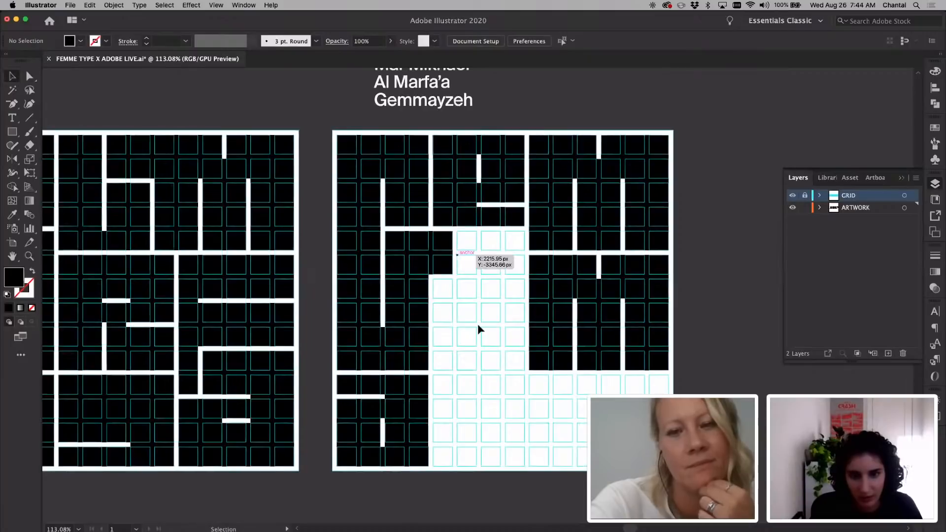
Stretch the G's inner arm rightward beneath the e until it reaches the column of m letters.
{"action": "left_click", "coordinate": [440, 263]}
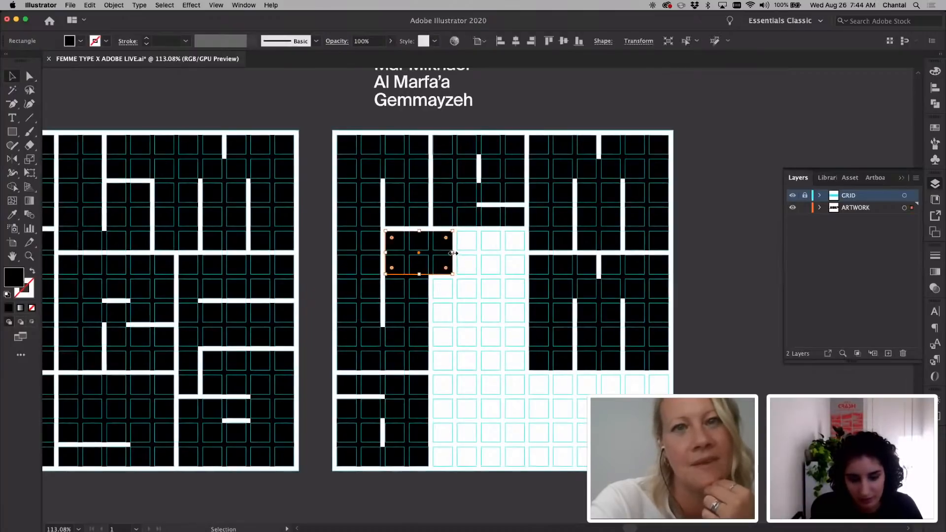
{"action": "left_click_drag", "start_coordinate": [452, 252], "coordinate": [525, 253]}
{"action": "left_click", "coordinate": [490, 310]}
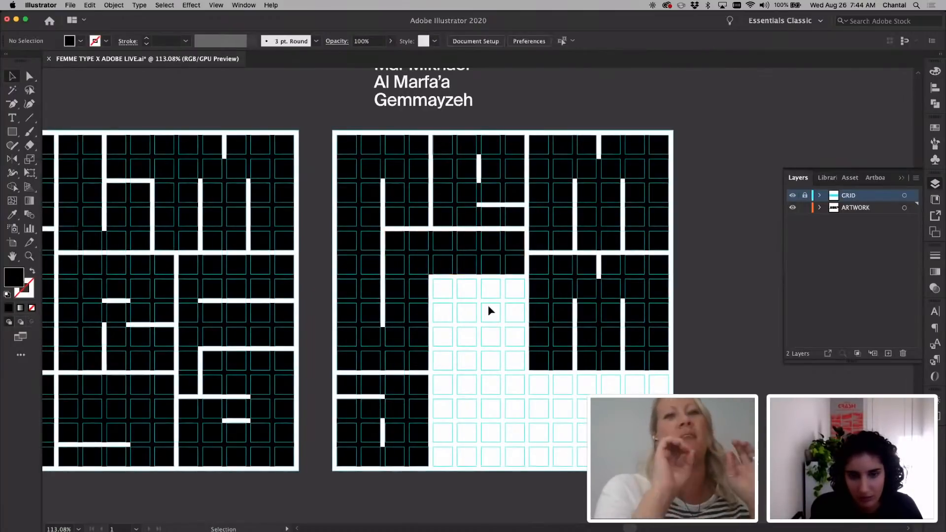
{"action": "scroll", "coordinate": [434, 303], "scroll_direction": "down", "scroll_amount": 1}
{"action": "scroll", "coordinate": [434, 303], "scroll_direction": "right", "scroll_amount": 1}
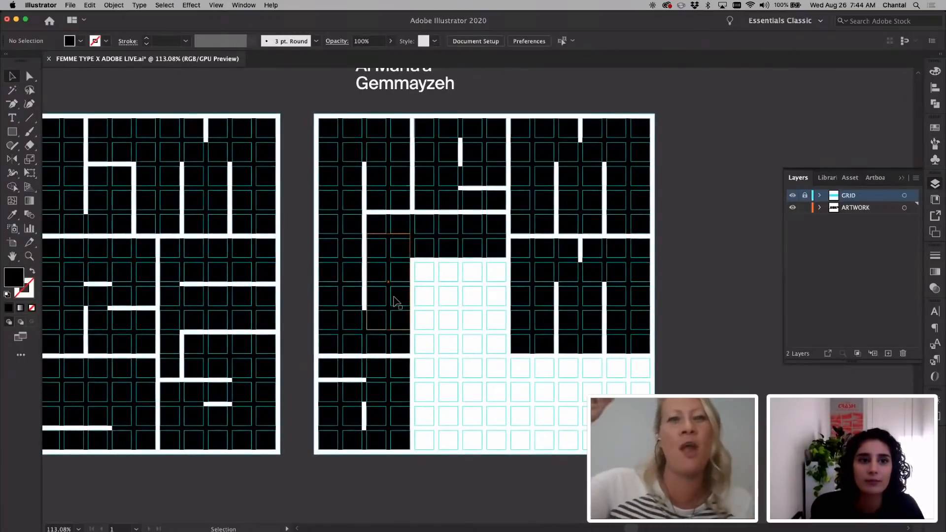
Duplicate the G's blocks into two parallel stems below its arm and a horizontal base at the artboard's bottom edge for the y.
{"action": "left_click_drag", "start_coordinate": [396, 302], "coordinate": [433, 380]}
{"action": "left_click", "coordinate": [434, 379]}
{"action": "left_click_drag", "start_coordinate": [439, 324], "coordinate": [487, 324]}
{"action": "left_click", "coordinate": [540, 415]}
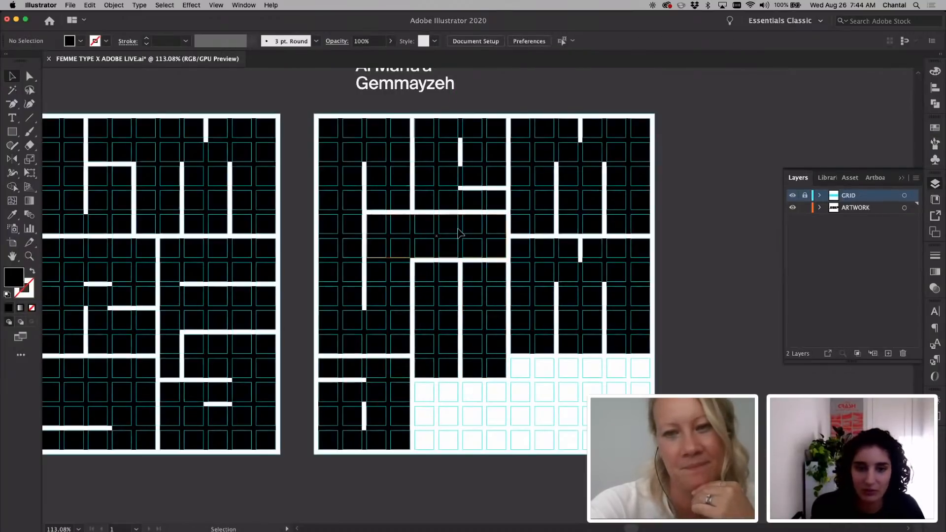
{"action": "left_click_drag", "start_coordinate": [376, 345], "coordinate": [461, 436]}
{"action": "left_click", "coordinate": [572, 433]}
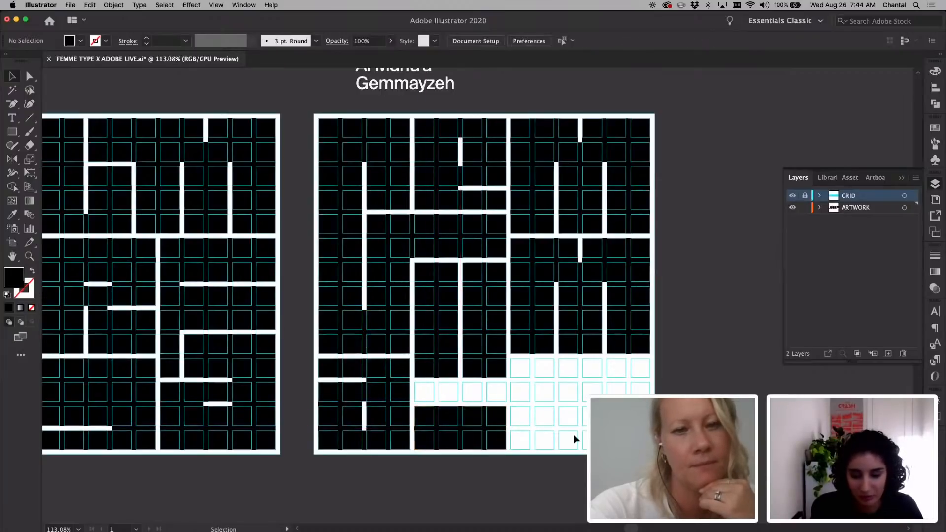
Extend both stems of the y down one grid row to meet its base bar.
{"action": "left_click", "coordinate": [464, 376]}
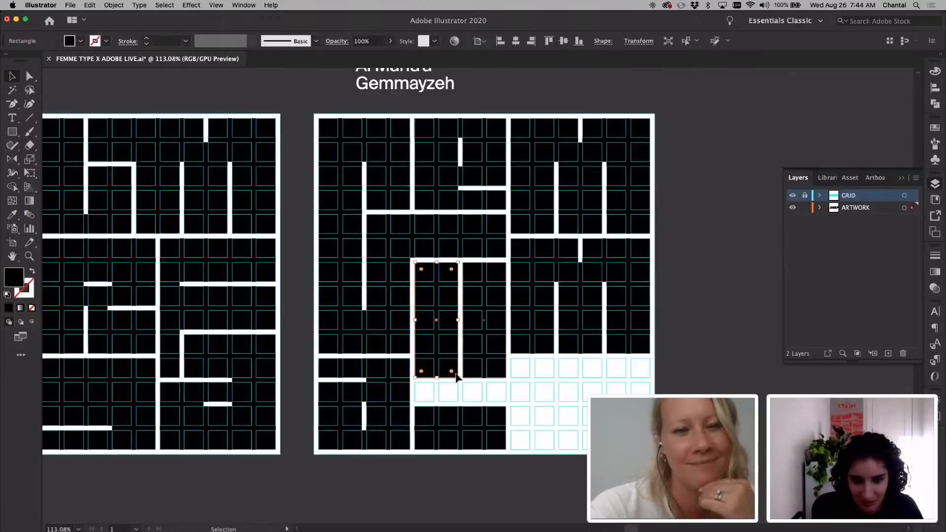
{"action": "left_click", "coordinate": [468, 376], "text": "shift"}
{"action": "left_click", "coordinate": [469, 375]}
{"action": "left_click", "coordinate": [454, 376], "text": "shift"}
{"action": "left_click_drag", "start_coordinate": [460, 378], "coordinate": [462, 402]}
{"action": "left_click", "coordinate": [574, 373]}
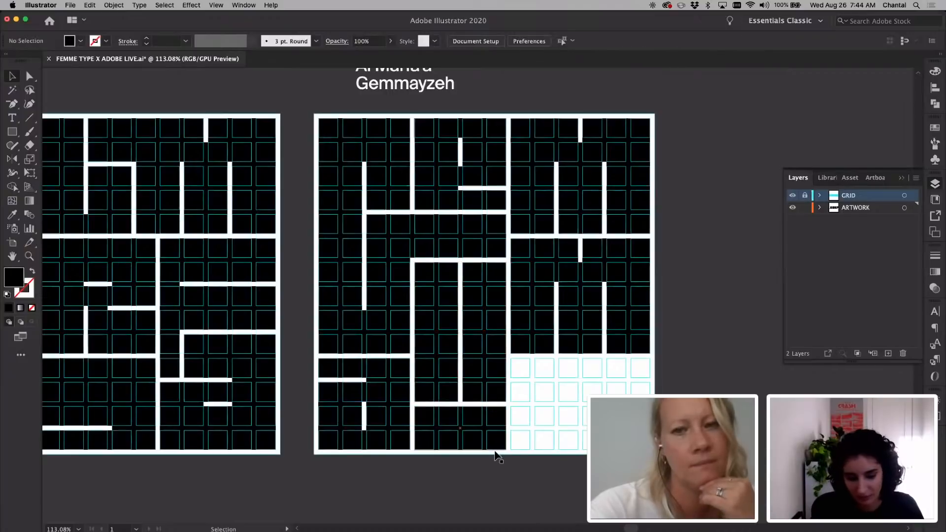
Shorten the y's left stem by two grid rows and add a crossbar joining it to the right stem.
{"action": "left_click", "coordinate": [441, 397]}
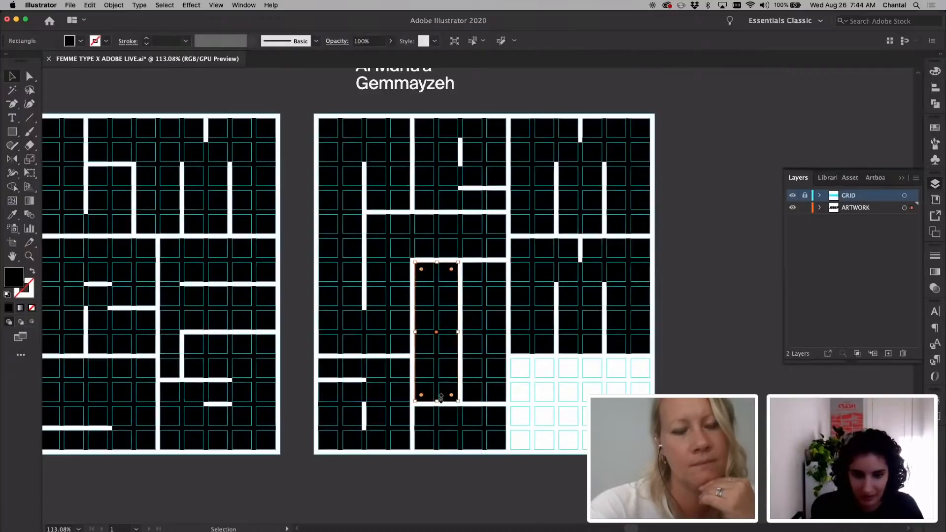
{"action": "left_click_drag", "start_coordinate": [437, 359], "coordinate": [438, 357]}
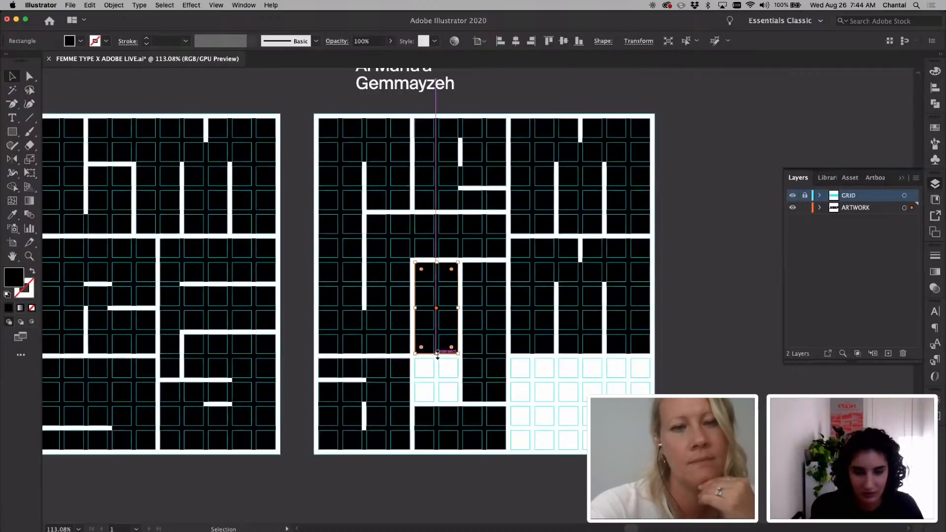
{"action": "left_click", "coordinate": [540, 380]}
{"action": "left_click_drag", "start_coordinate": [496, 344], "coordinate": [497, 311]}
{"action": "left_click", "coordinate": [529, 379]}
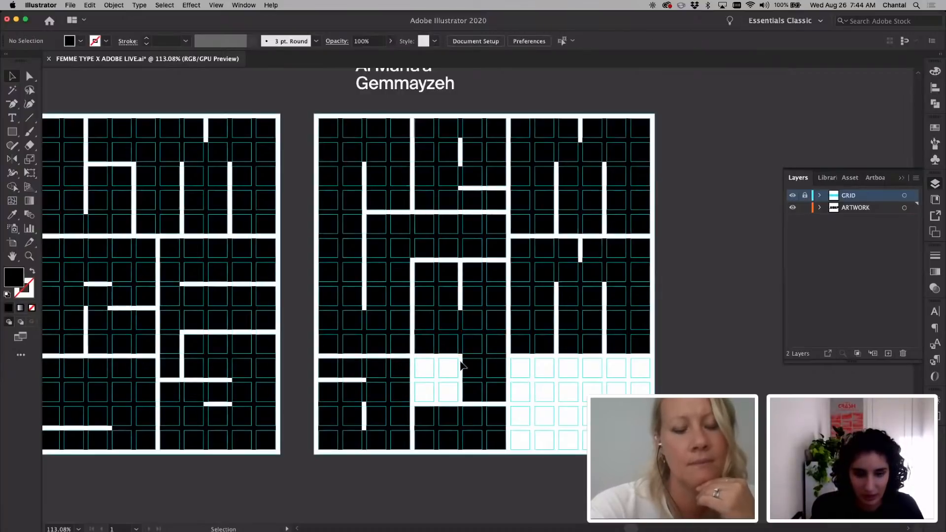
{"action": "left_click_drag", "start_coordinate": [459, 377], "coordinate": [485, 406]}
{"action": "left_click", "coordinate": [488, 397]}
{"action": "left_click", "coordinate": [534, 407]}
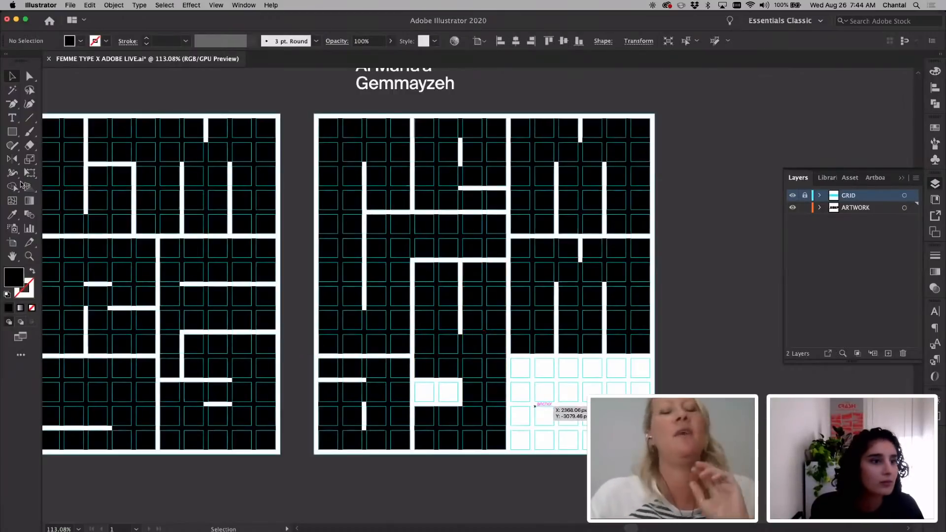
Draw a black rectangle about 68 by 61 px over the left part of the y's base to form its tail.
{"action": "left_click", "coordinate": [11, 132]}
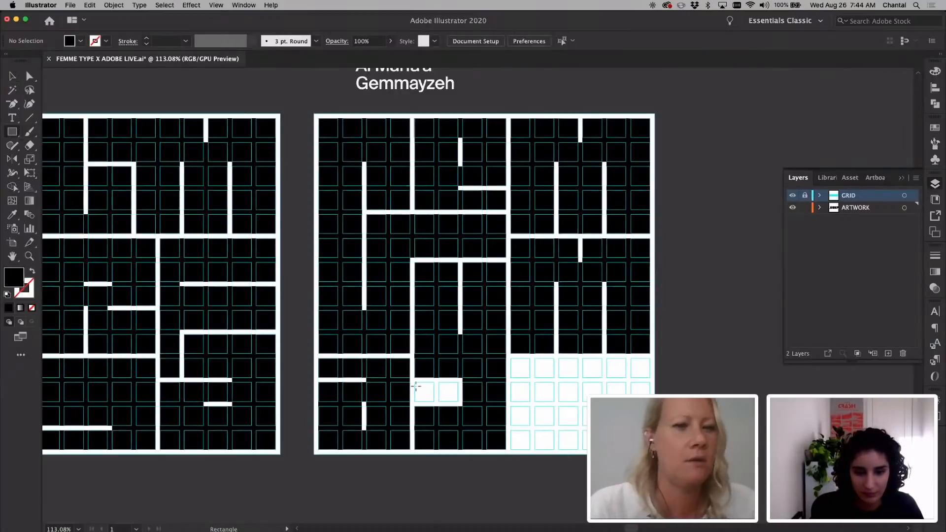
{"action": "mouse_move", "coordinate": [415, 382]}
{"action": "left_mouse_down"}
{"action": "mouse_move", "coordinate": [462, 403]}
{"action": "mouse_move", "coordinate": [438, 421]}
{"action": "left_mouse_up"}
{"action": "key", "text": "v"}
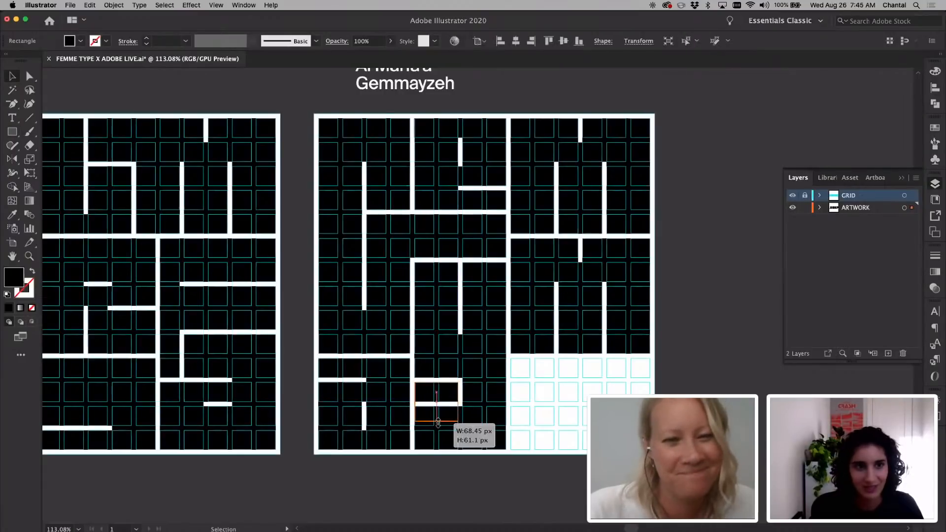
{"action": "left_click", "coordinate": [560, 395]}
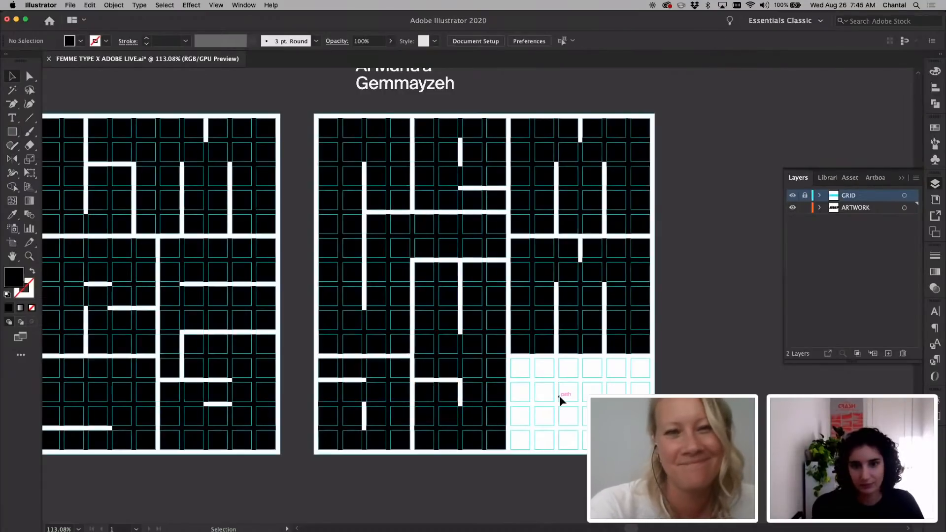
Shorten the G's inner arm by two columns and extend the y's right stem up to just below the e.
{"action": "left_click", "coordinate": [495, 235]}
{"action": "left_click_drag", "start_coordinate": [505, 235], "coordinate": [482, 214]}
{"action": "left_click", "coordinate": [485, 261]}
{"action": "left_click", "coordinate": [561, 379]}
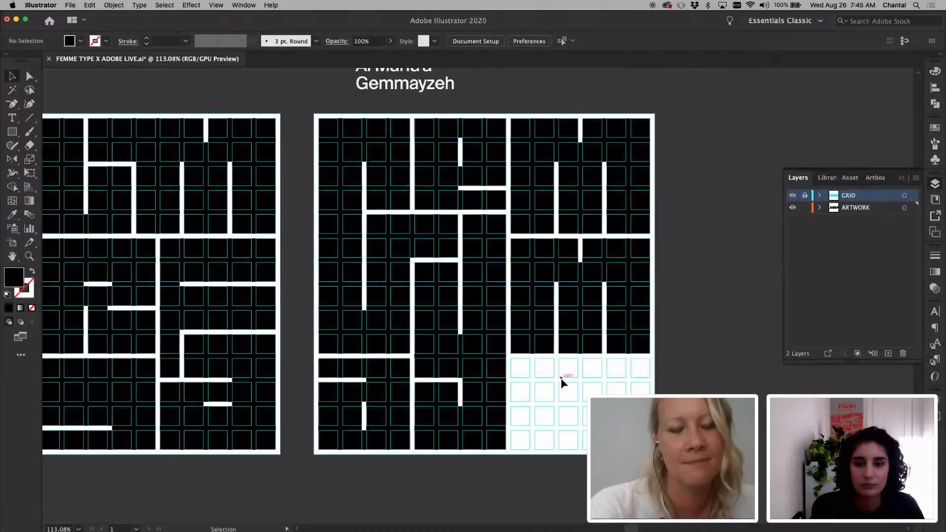
Shorten the legs of both m letters by two grid rows so each letter is three rows tall.
{"action": "scroll", "coordinate": [561, 378], "scroll_direction": "right", "scroll_amount": 2}
{"action": "scroll", "coordinate": [560, 377], "scroll_direction": "right", "scroll_amount": 1}
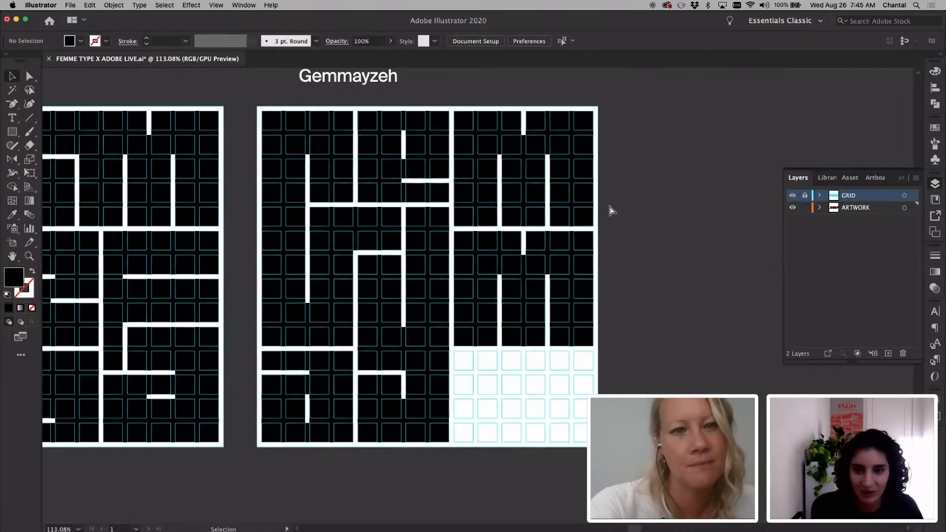
{"action": "key", "text": "a"}
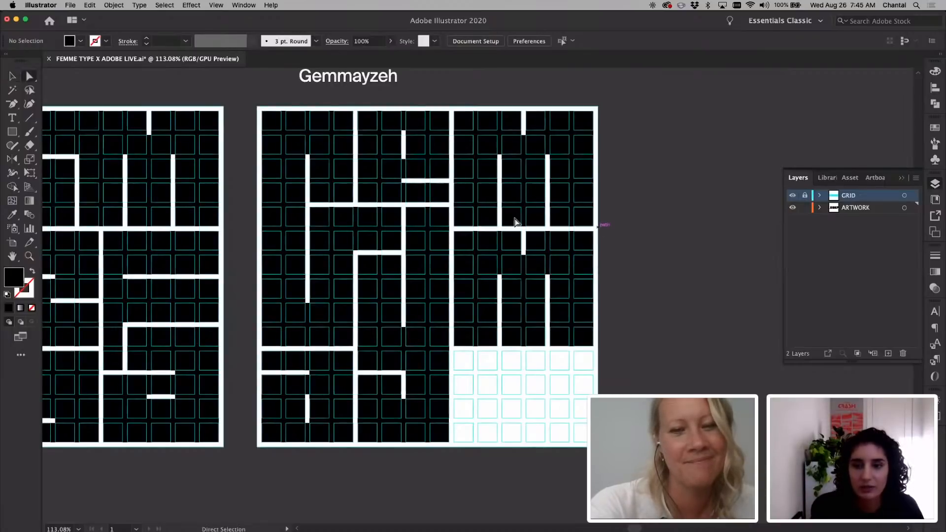
{"action": "left_click_drag", "start_coordinate": [514, 218], "coordinate": [454, 179]}
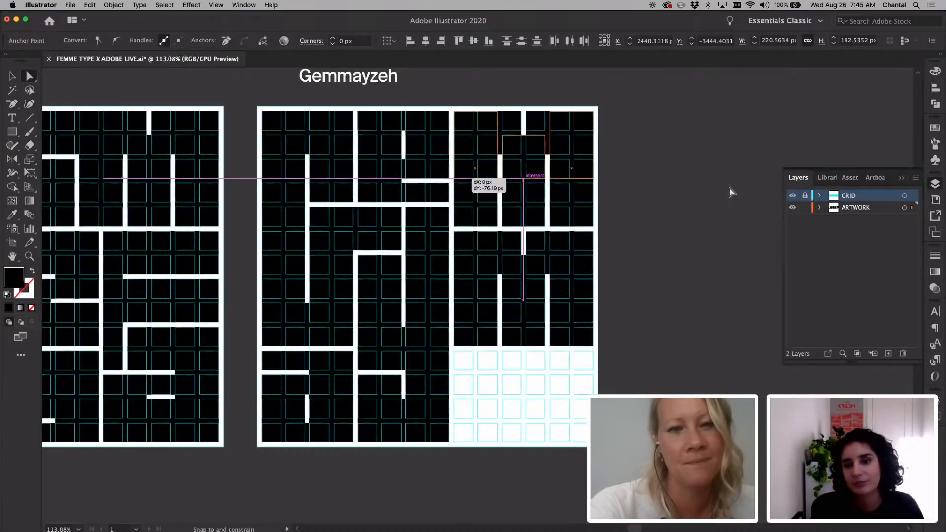
{"action": "left_click", "coordinate": [729, 188]}
{"action": "left_click_drag", "start_coordinate": [642, 357], "coordinate": [477, 230]}
{"action": "key", "text": "v"}
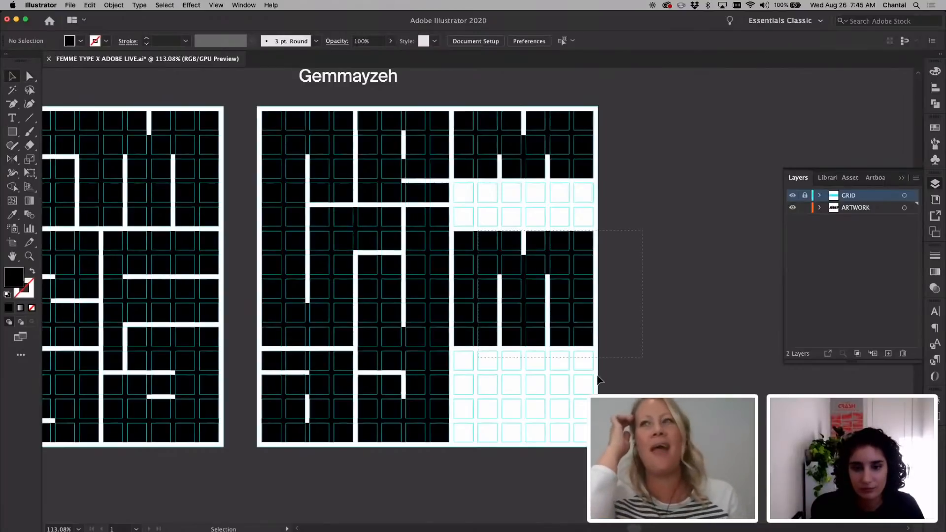
{"action": "key", "text": "a"}
{"action": "left_click_drag", "start_coordinate": [604, 372], "coordinate": [453, 298]}
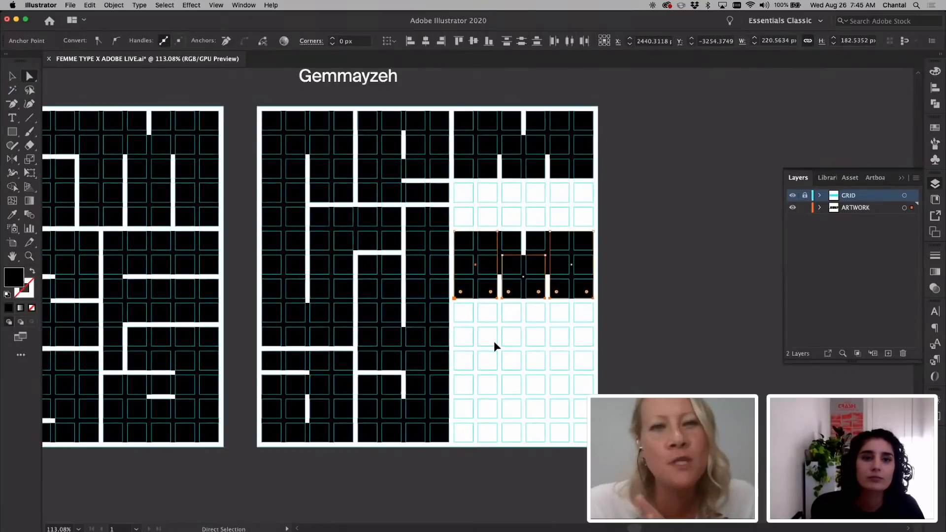
{"action": "key", "text": "v"}
{"action": "left_click", "coordinate": [587, 344]}
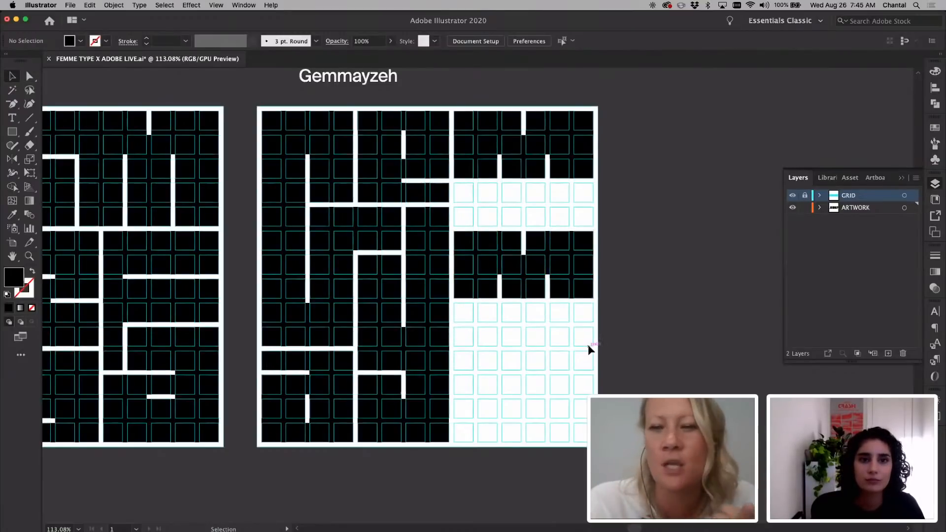
Move the second m up so it sits directly beneath the shortened first m.
{"action": "left_click", "coordinate": [458, 237]}
{"action": "left_click_drag", "start_coordinate": [472, 230], "coordinate": [473, 212]}
{"action": "key", "text": "super+shift+a"}
Draw a one-row bar across the six columns below the second m, duplicate it twice downward, and make the lowest bar two rows tall.
{"action": "scroll", "coordinate": [474, 212], "scroll_direction": "right", "scroll_amount": 2}
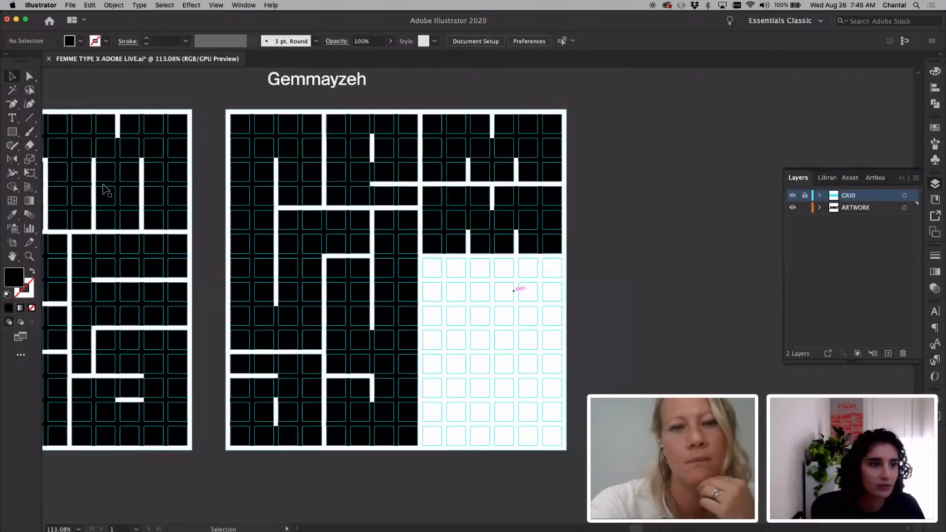
{"action": "key", "text": "m"}
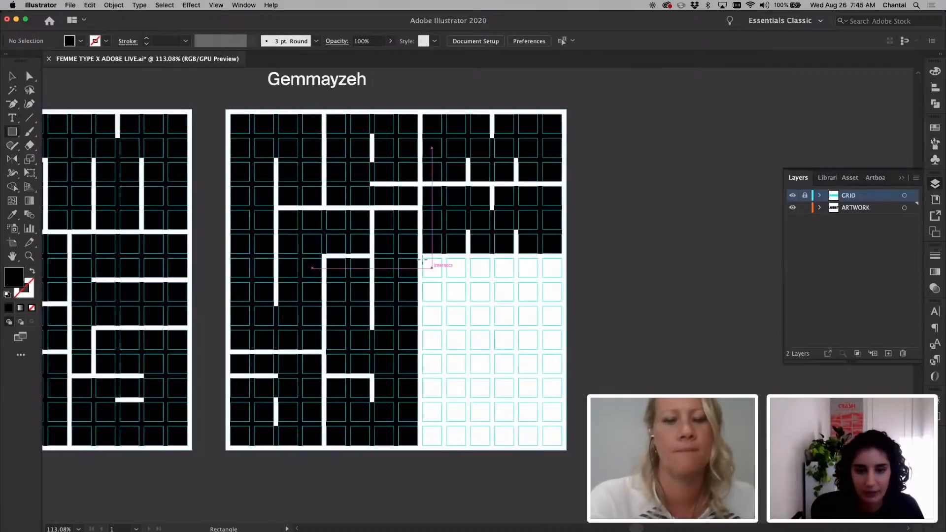
{"action": "left_click_drag", "start_coordinate": [422, 258], "coordinate": [561, 277]}
{"action": "key", "text": "v"}
{"action": "left_click", "coordinate": [562, 281]}
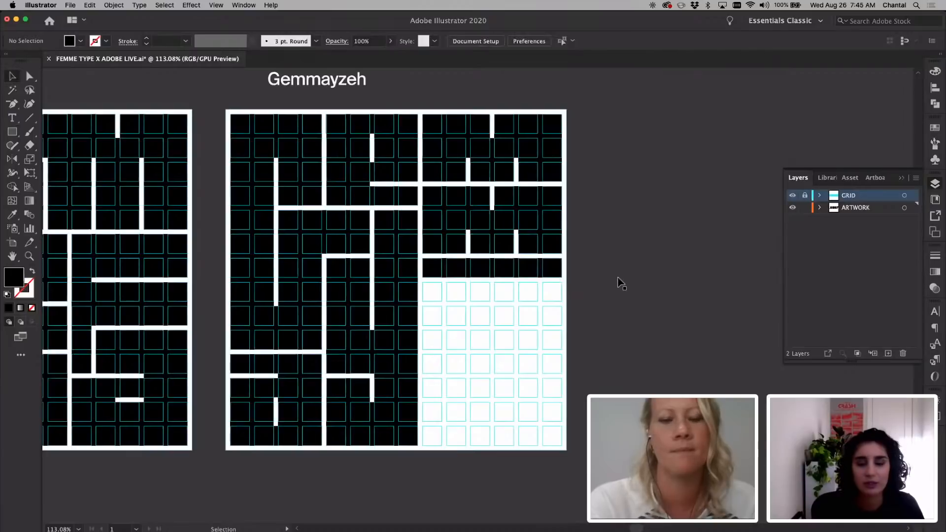
{"action": "left_click_drag", "start_coordinate": [549, 271], "coordinate": [493, 350]}
{"action": "left_click", "coordinate": [609, 322]}
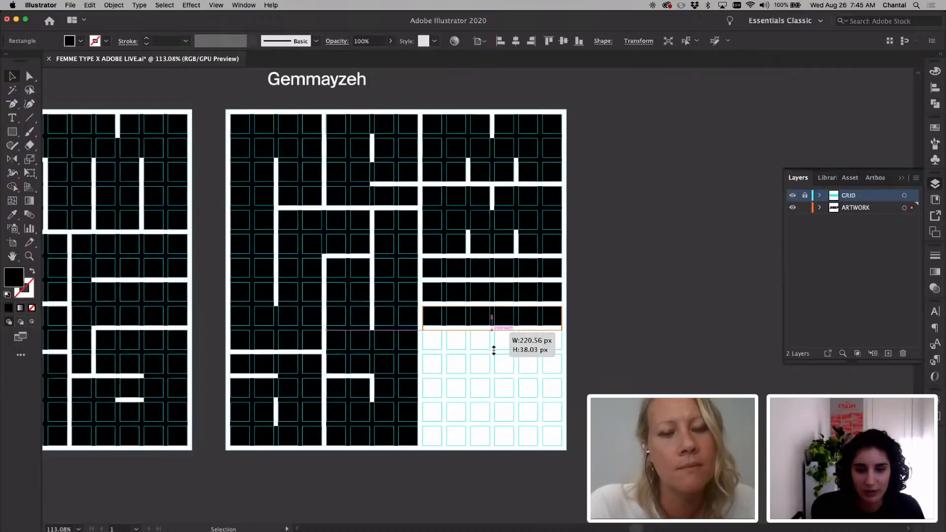
Connect the three z bars with a two-column block at the lower left and a duplicate of it at the upper right.
{"action": "left_click", "coordinate": [420, 496]}
{"action": "left_click", "coordinate": [12, 132]}
{"action": "left_click", "coordinate": [11, 131]}
{"action": "left_click_drag", "start_coordinate": [422, 283], "coordinate": [466, 332]}
{"action": "key", "text": "v"}
{"action": "left_click", "coordinate": [507, 332]}
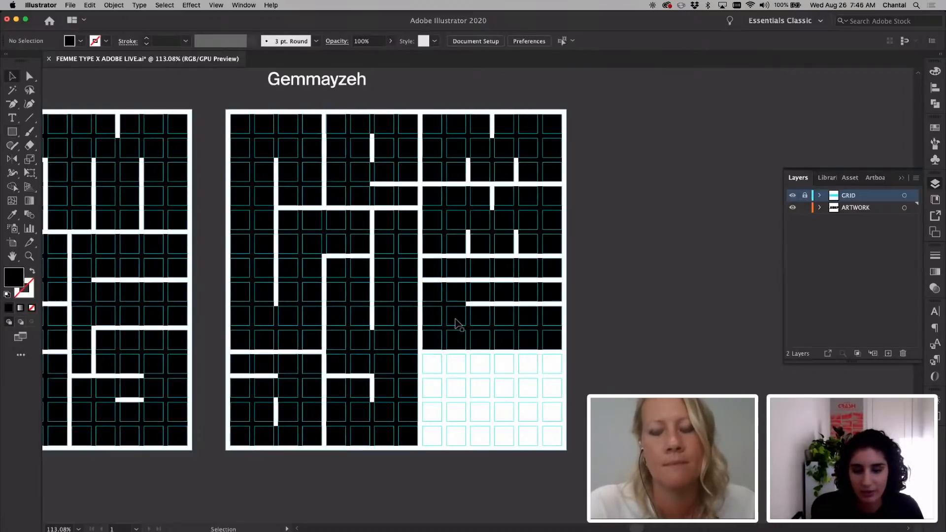
{"action": "left_click_drag", "start_coordinate": [553, 296], "coordinate": [544, 320], "text": "alt"}
{"action": "left_click_drag", "start_coordinate": [540, 309], "coordinate": [537, 303]}
{"action": "left_click", "coordinate": [538, 302]}
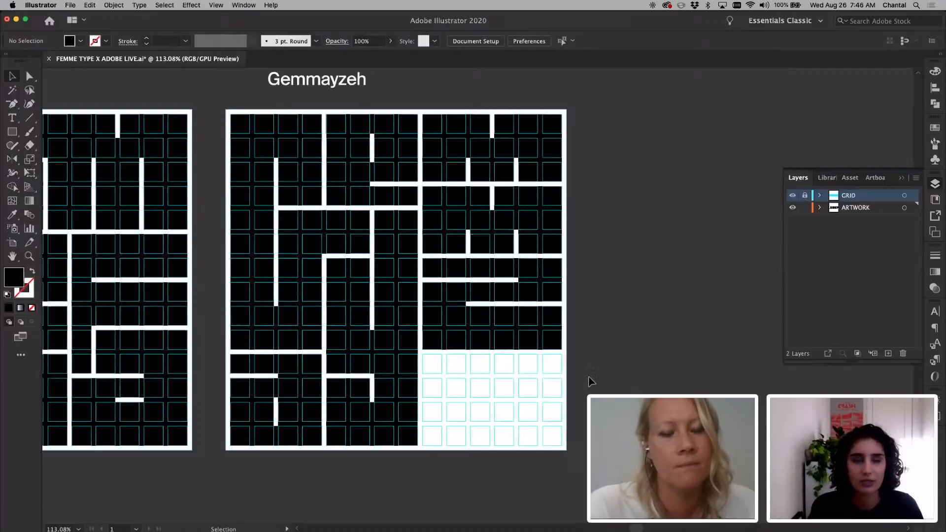
Duplicate the letter e into the empty grid area directly below the z.
{"action": "left_click_drag", "start_coordinate": [588, 376], "coordinate": [437, 270]}
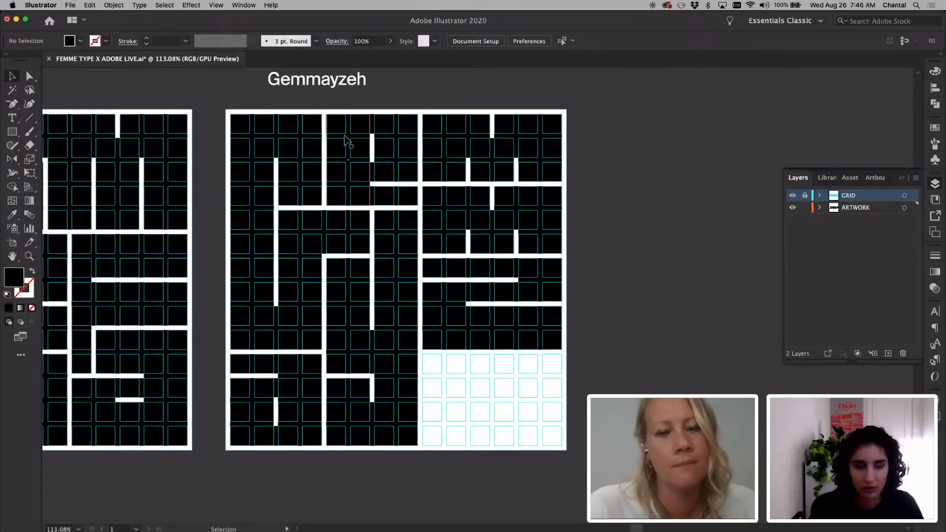
{"action": "left_click_drag", "start_coordinate": [330, 104], "coordinate": [401, 200]}
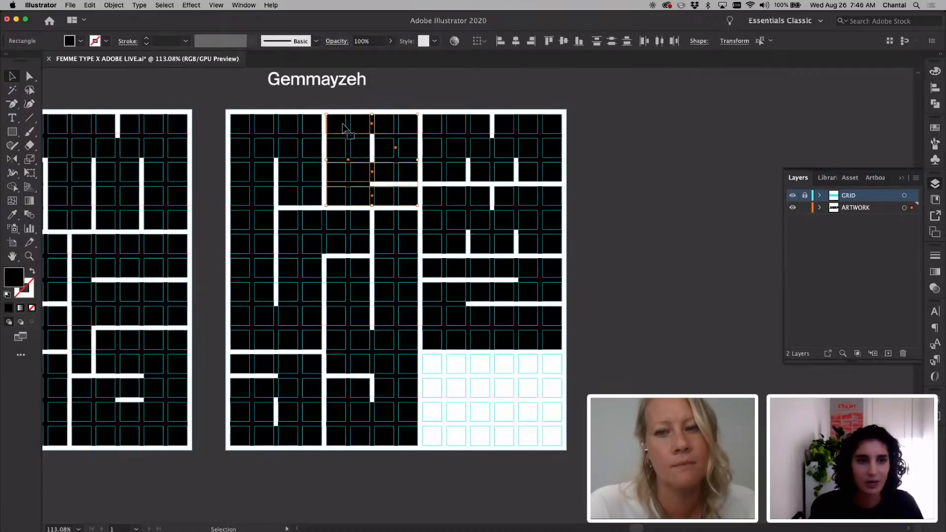
{"action": "left_click_drag", "start_coordinate": [345, 127], "coordinate": [440, 368]}
{"action": "left_click", "coordinate": [527, 377]}
{"action": "scroll", "coordinate": [464, 438], "scroll_direction": "up", "scroll_amount": 4}
Extend the lowest bar of the new e across all six columns and move its stem block to the last two columns.
{"action": "left_click", "coordinate": [527, 444]}
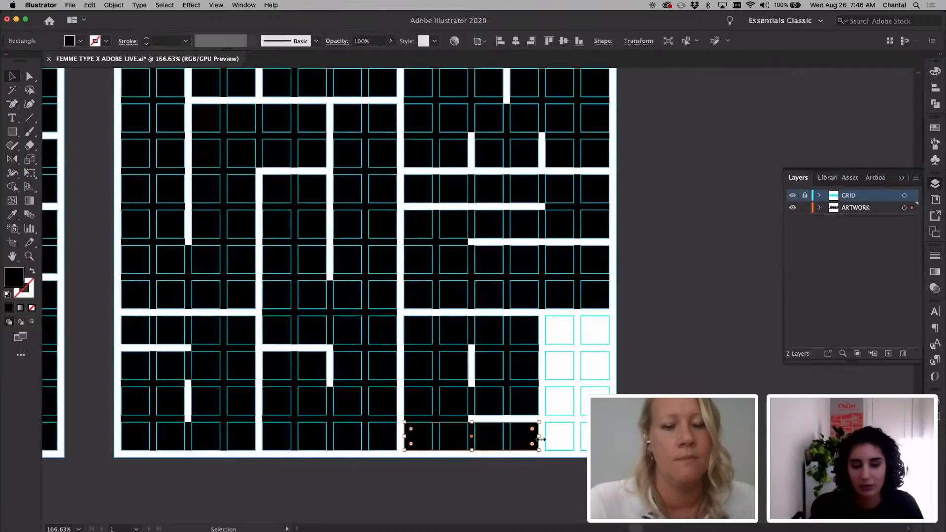
{"action": "left_click_drag", "start_coordinate": [538, 436], "coordinate": [609, 436]}
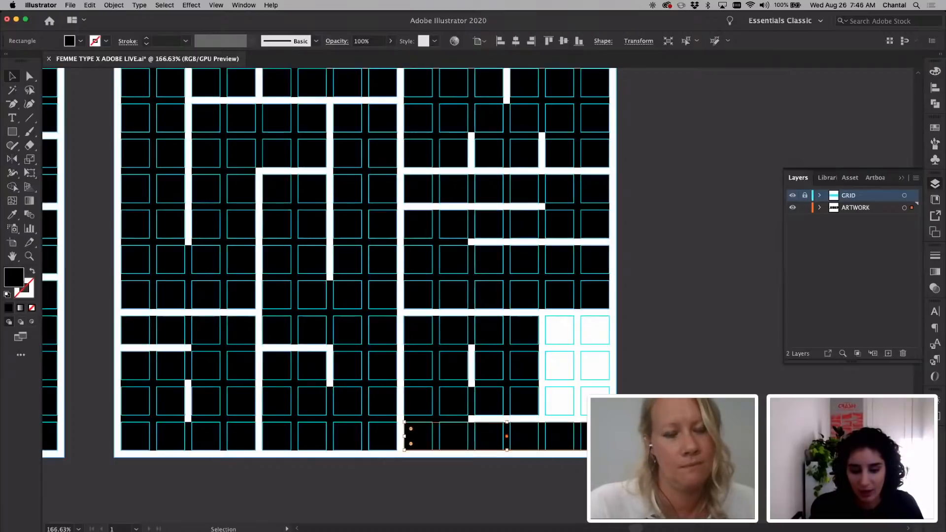
{"action": "left_click", "coordinate": [525, 374]}
{"action": "left_click_drag", "start_coordinate": [525, 373], "coordinate": [593, 366]}
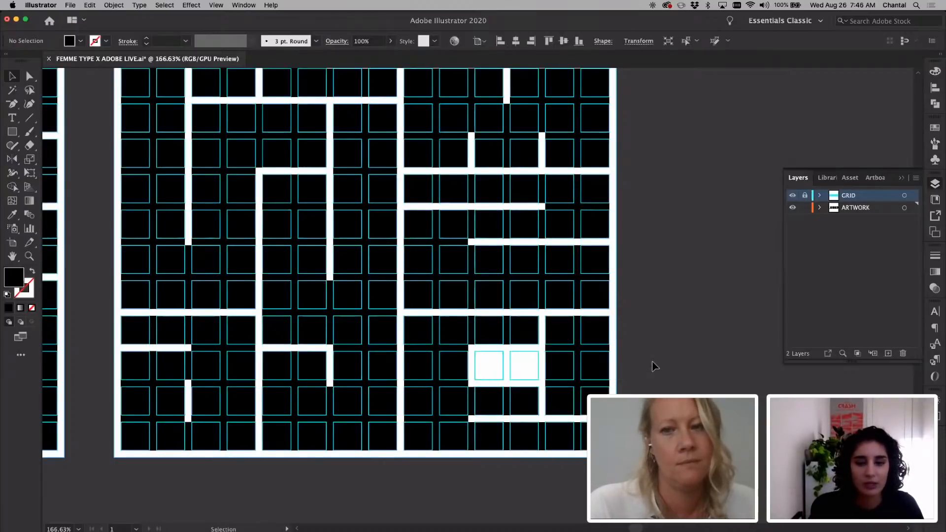
Enlarge the e's top bar to six columns by two rows and extend its lower crossbar across to fill the remaining gap.
{"action": "left_click", "coordinate": [538, 343]}
{"action": "left_click_drag", "start_coordinate": [540, 346], "coordinate": [598, 381]}
{"action": "left_click", "coordinate": [661, 373]}
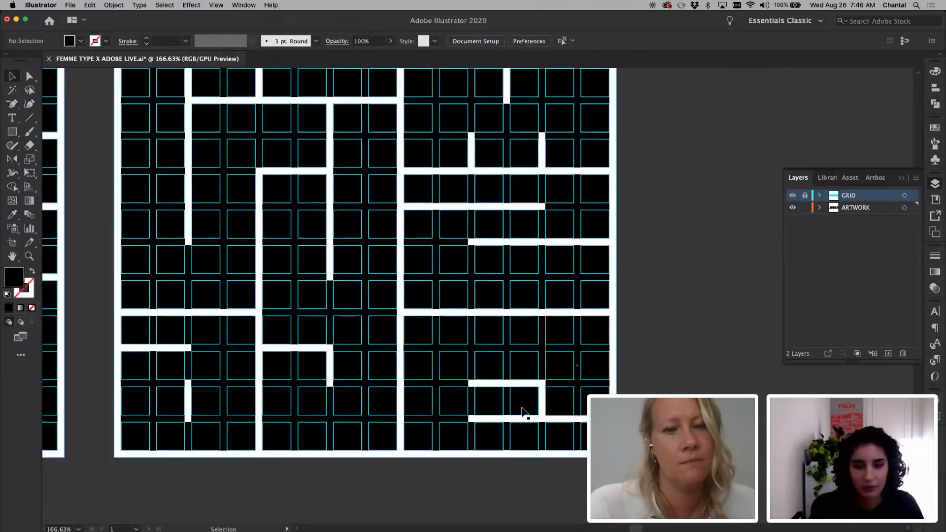
{"action": "left_click", "coordinate": [540, 402]}
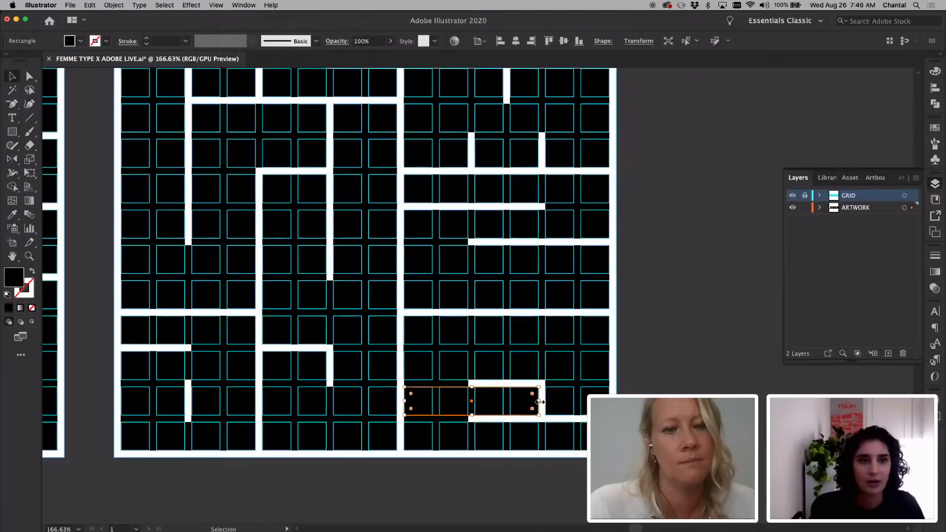
{"action": "left_click_drag", "start_coordinate": [540, 402], "coordinate": [582, 402]}
{"action": "key", "text": "super+shift+a"}
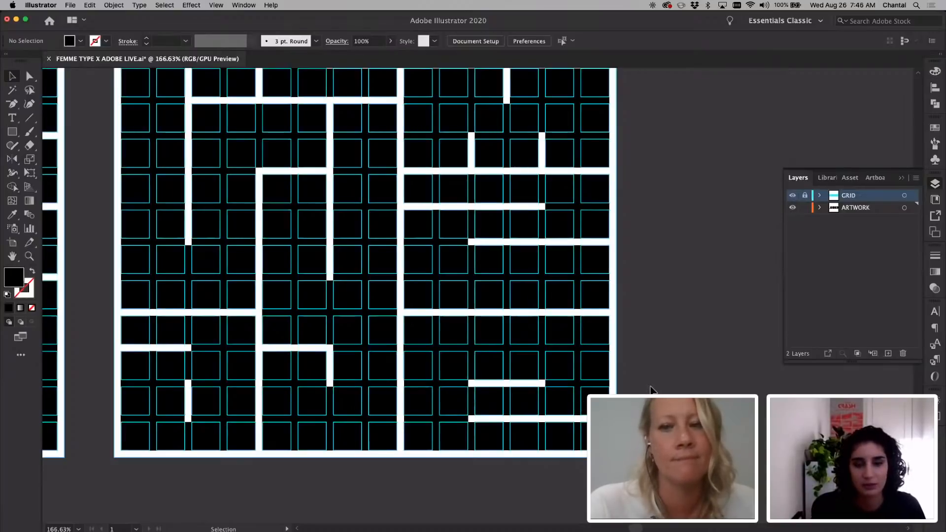
Review the finished Gemmayzeh lettering alongside the other three word artboards.
{"action": "scroll", "coordinate": [650, 390], "scroll_direction": "down", "scroll_amount": 5}
{"action": "scroll", "coordinate": [794, 207], "scroll_direction": "right", "scroll_amount": 2}
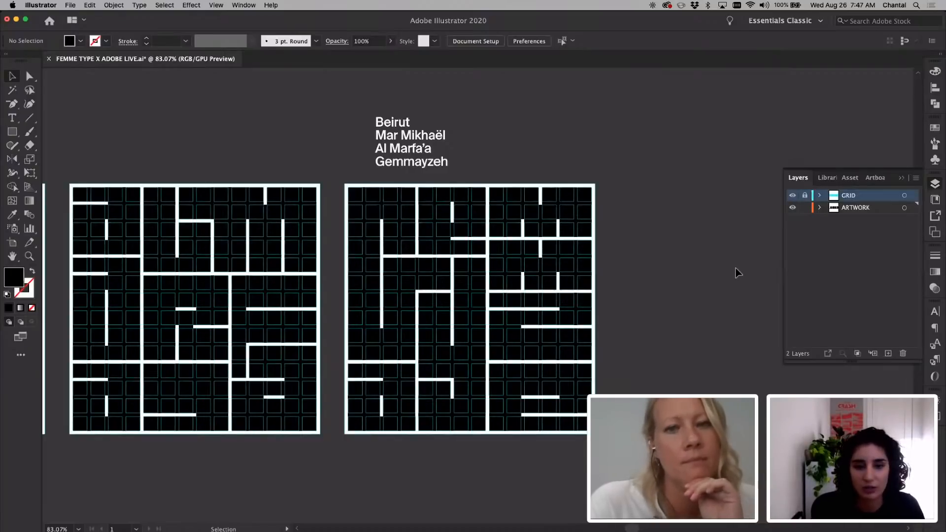
{"action": "scroll", "coordinate": [737, 272], "scroll_direction": "right", "scroll_amount": 4}
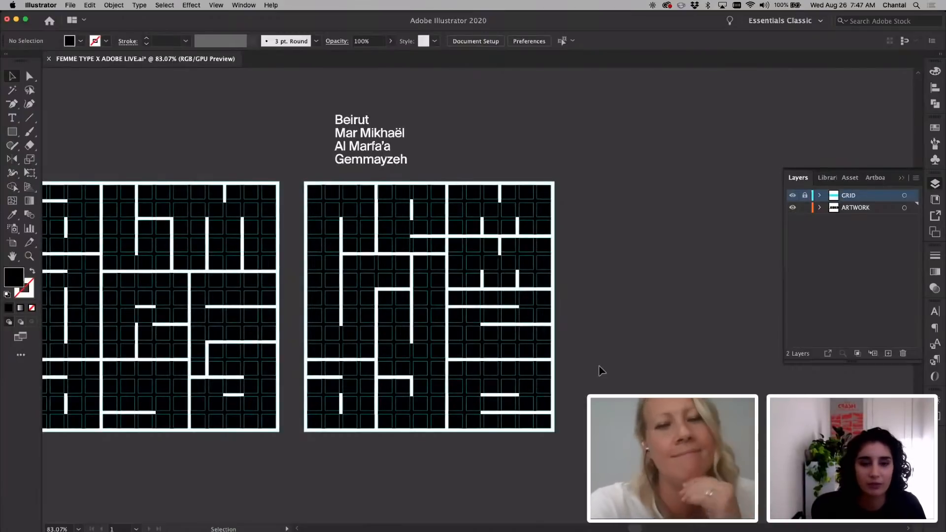
{"action": "scroll", "coordinate": [599, 371], "scroll_direction": "down", "scroll_amount": 5}
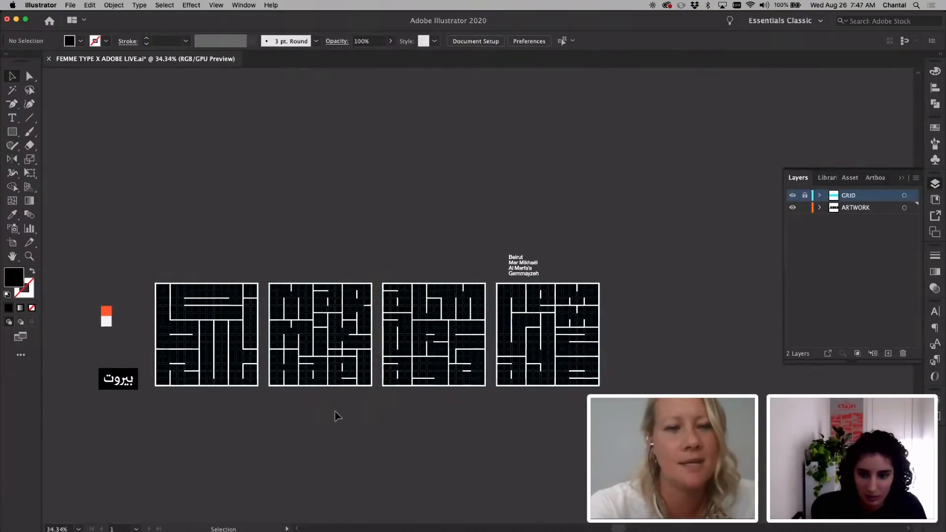
{"action": "scroll", "coordinate": [597, 247], "scroll_direction": "left", "scroll_amount": 2}
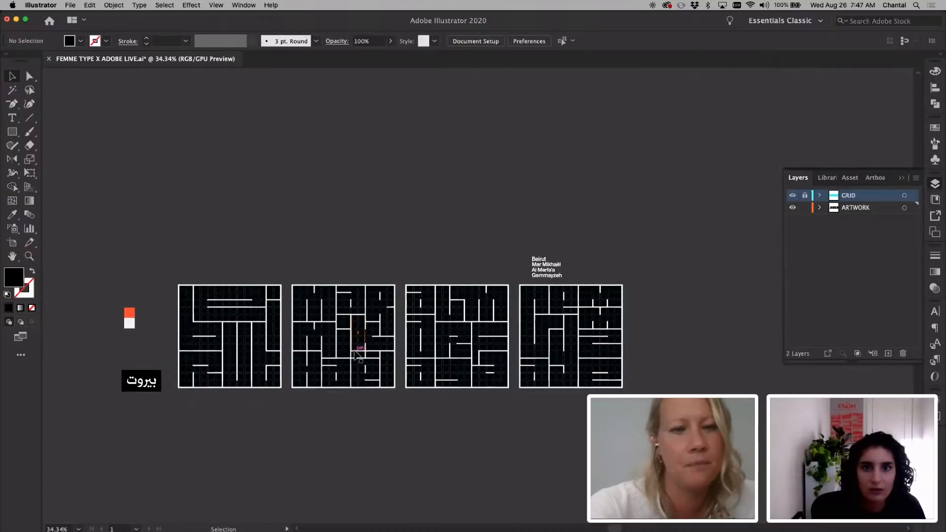
{"action": "scroll", "coordinate": [356, 352], "scroll_direction": "up", "scroll_amount": 3}
{"action": "scroll", "coordinate": [356, 352], "scroll_direction": "left", "scroll_amount": 3}
{"action": "scroll", "coordinate": [320, 343], "scroll_direction": "up", "scroll_amount": 2}
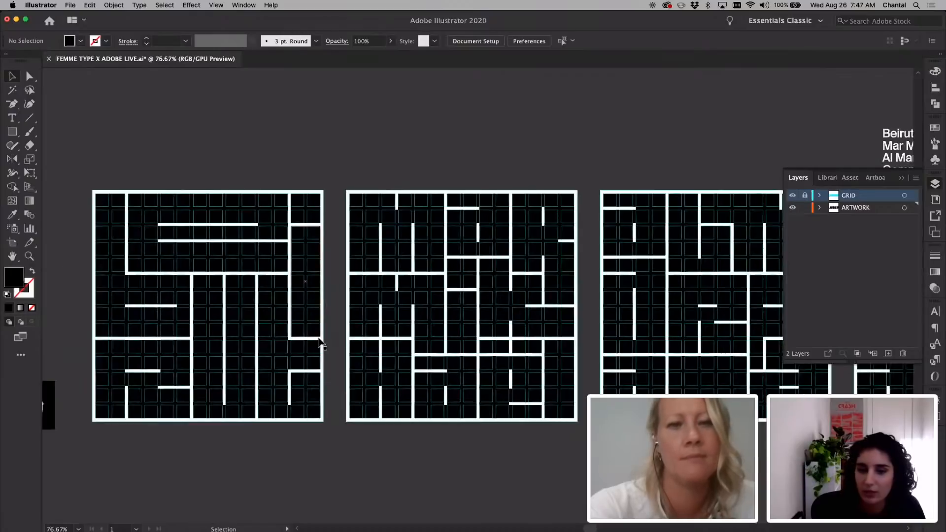
{"action": "scroll", "coordinate": [320, 342], "scroll_direction": "left", "scroll_amount": 2}
{"action": "scroll", "coordinate": [320, 342], "scroll_direction": "down", "scroll_amount": 3}
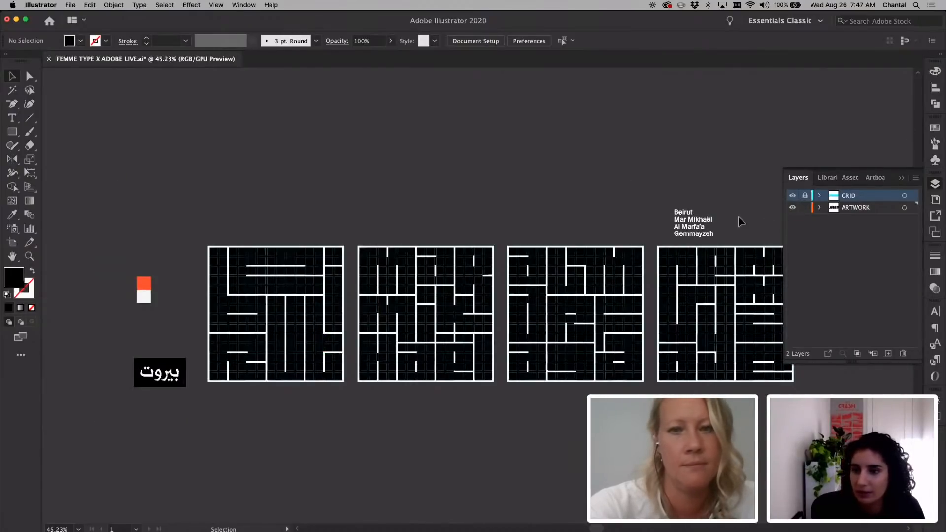
{"action": "left_click", "coordinate": [804, 195]}
Duplicate the Beirut lettering with its white background into the empty space below its artboard.
{"action": "scroll", "coordinate": [581, 274], "scroll_direction": "down", "scroll_amount": 5}
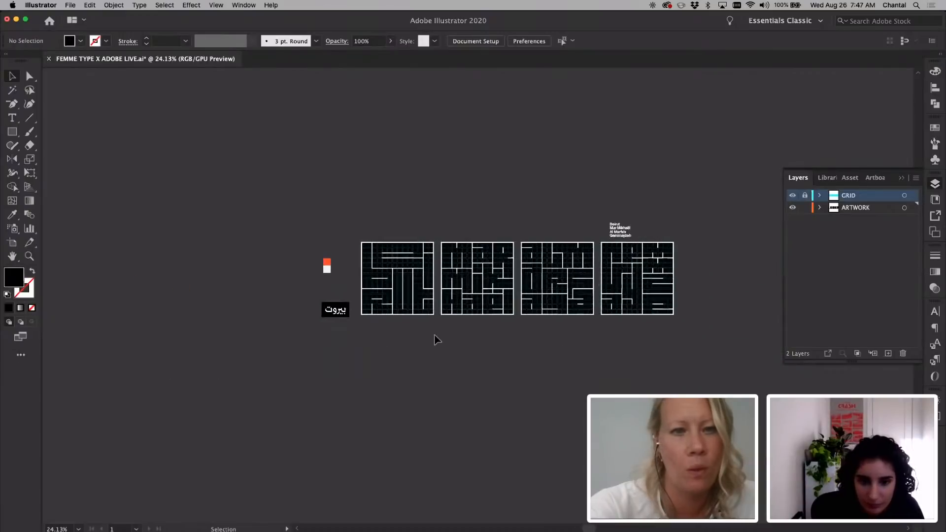
{"action": "left_click_drag", "start_coordinate": [350, 216], "coordinate": [410, 384]}
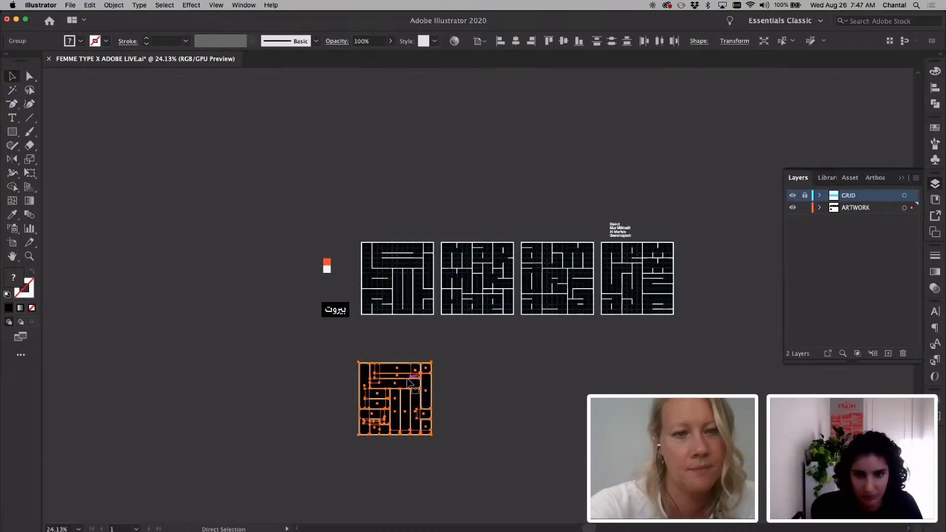
{"action": "scroll", "coordinate": [485, 228], "scroll_direction": "down", "scroll_amount": 3}
Duplicate the Mar Mikhaël lettering, including its white background, beside the Beirut copy on its right.
{"action": "left_click", "coordinate": [505, 260]}
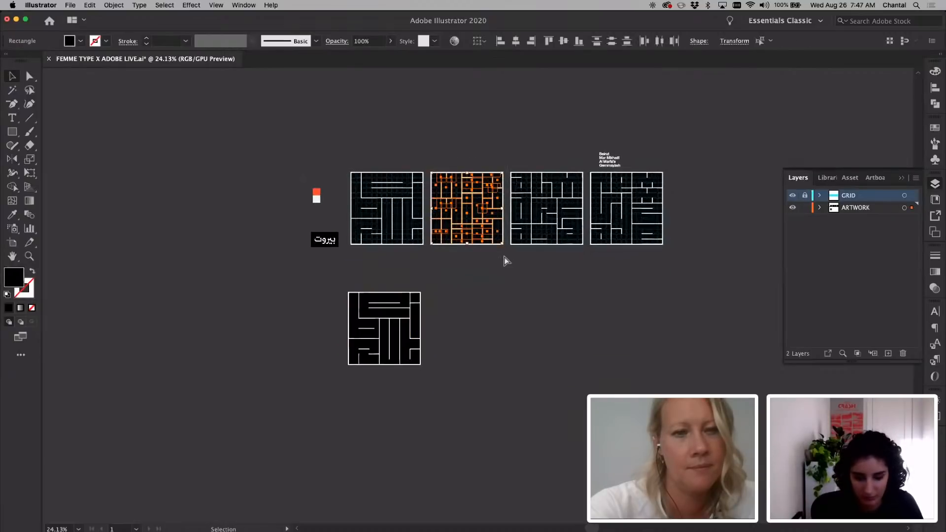
{"action": "left_click_drag", "start_coordinate": [474, 222], "coordinate": [453, 325]}
{"action": "key", "text": "cmd+z"}
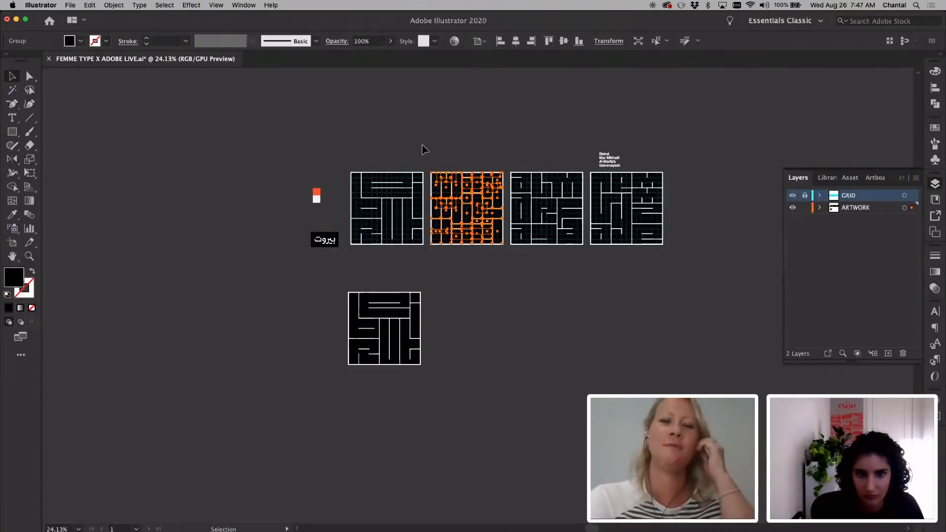
{"action": "left_click", "coordinate": [469, 136]}
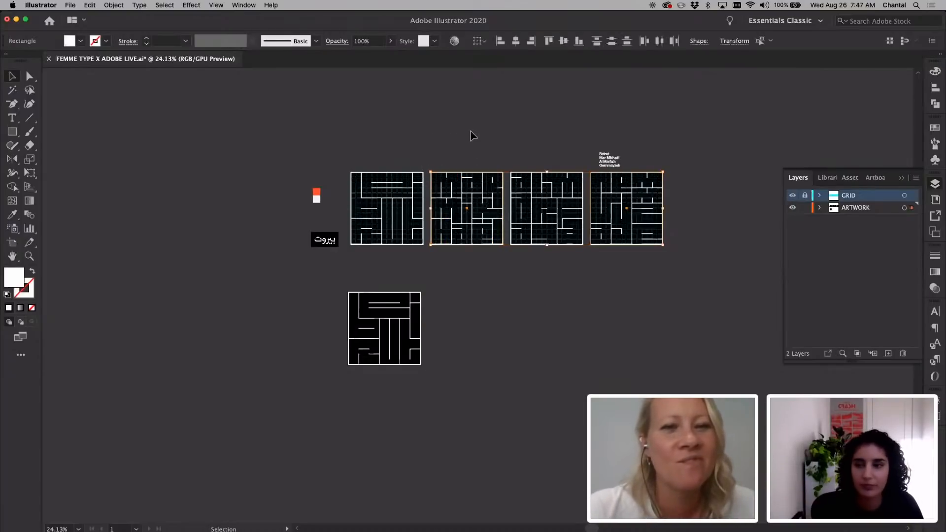
{"action": "left_click_drag", "start_coordinate": [433, 148], "coordinate": [578, 287]}
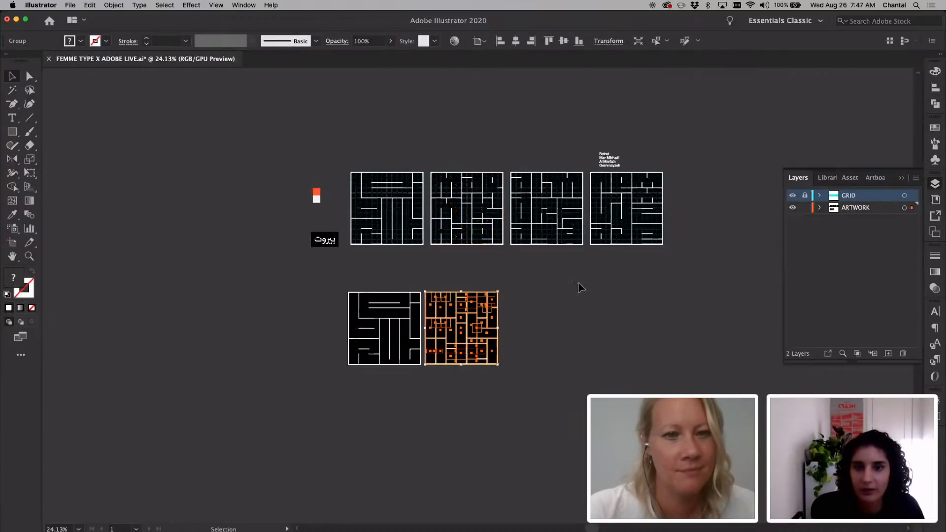
Duplicate the Al Marfa'a lettering with its white background directly beneath the Beirut copy.
{"action": "left_click_drag", "start_coordinate": [512, 158], "coordinate": [583, 257]}
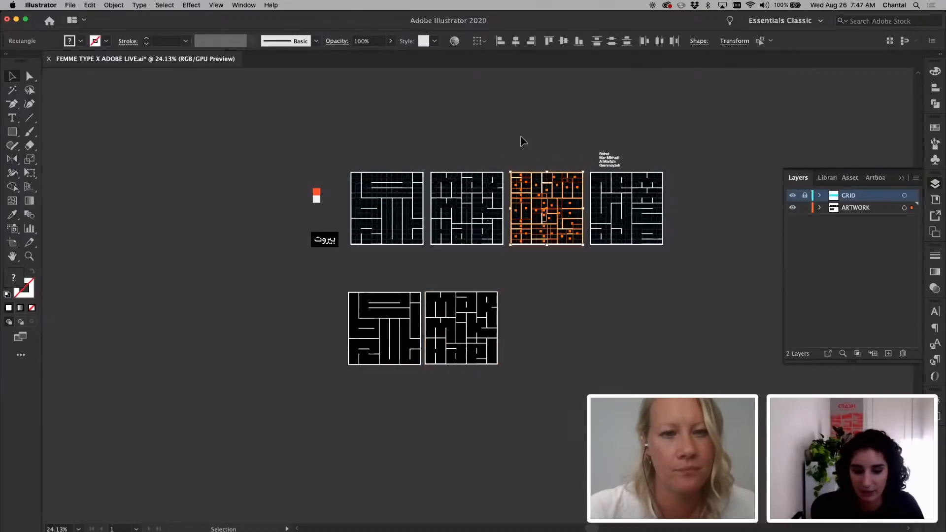
{"action": "key", "text": "a"}
{"action": "left_click_drag", "start_coordinate": [566, 184], "coordinate": [535, 381]}
{"action": "left_click", "coordinate": [669, 271]}
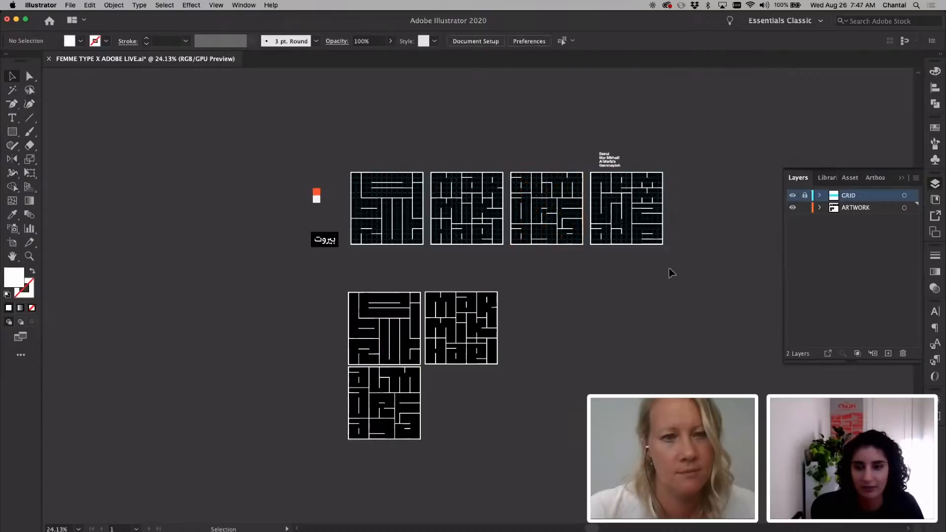
Duplicate the Gemmayzeh lettering with its background beneath the Mar Mikhaël copy to complete a two-by-two arrangement.
{"action": "left_click_drag", "start_coordinate": [588, 170], "coordinate": [588, 169]}
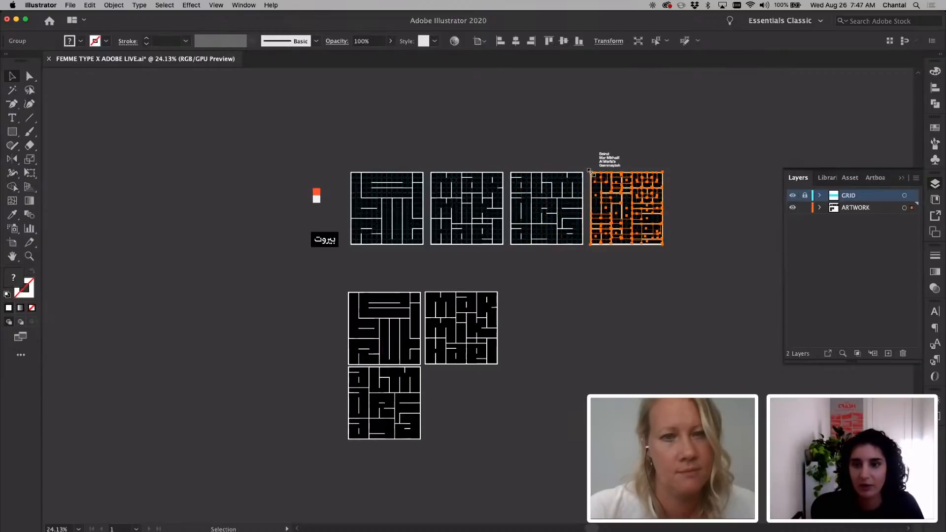
{"action": "left_click_drag", "start_coordinate": [640, 191], "coordinate": [472, 386]}
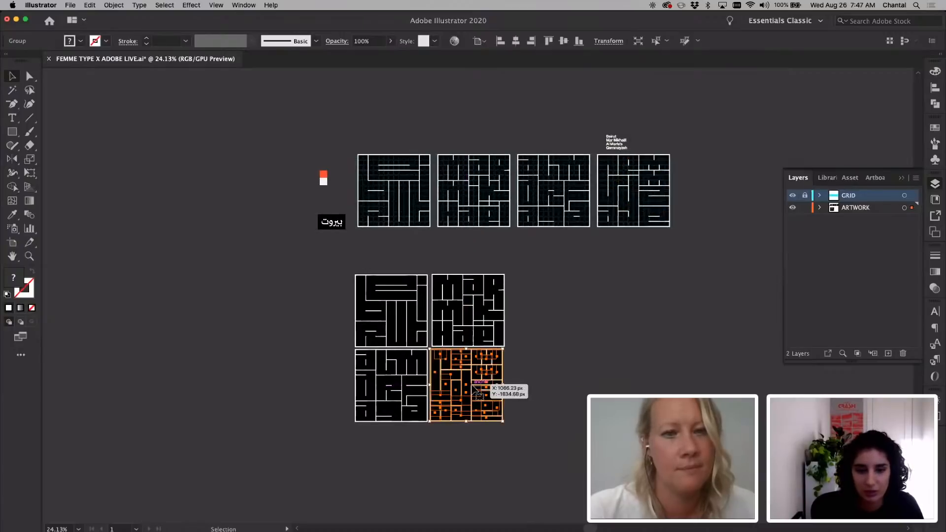
{"action": "left_click", "coordinate": [570, 359]}
Shift the Gemmayzeh copy left until it meets the Al Marfa'a copy, with their top edges level.
{"action": "scroll", "coordinate": [457, 421], "scroll_direction": "up", "scroll_amount": 3}
{"action": "scroll", "coordinate": [399, 326], "scroll_direction": "up", "scroll_amount": 2}
{"action": "scroll", "coordinate": [373, 285], "scroll_direction": "up", "scroll_amount": 3}
{"action": "left_click_drag", "start_coordinate": [373, 285], "coordinate": [368, 283]}
{"action": "scroll", "coordinate": [567, 299], "scroll_direction": "down", "scroll_amount": 4}
{"action": "left_click", "coordinate": [567, 299]}
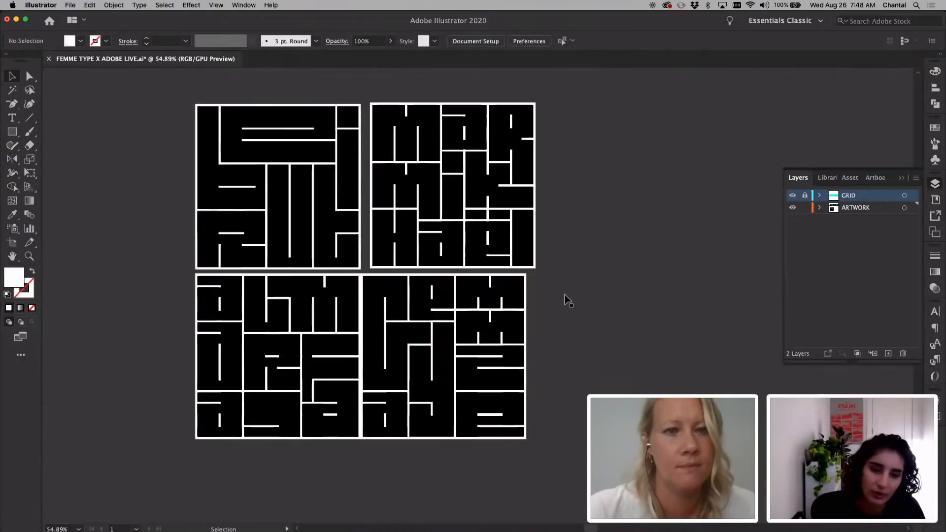
In outline view, overlap the Gemmayzeh copy's left border with the Al Marfa'a copy's right border, then return to preview.
{"action": "scroll", "coordinate": [376, 300], "scroll_direction": "up", "scroll_amount": 3}
{"action": "key", "text": "super+y"}
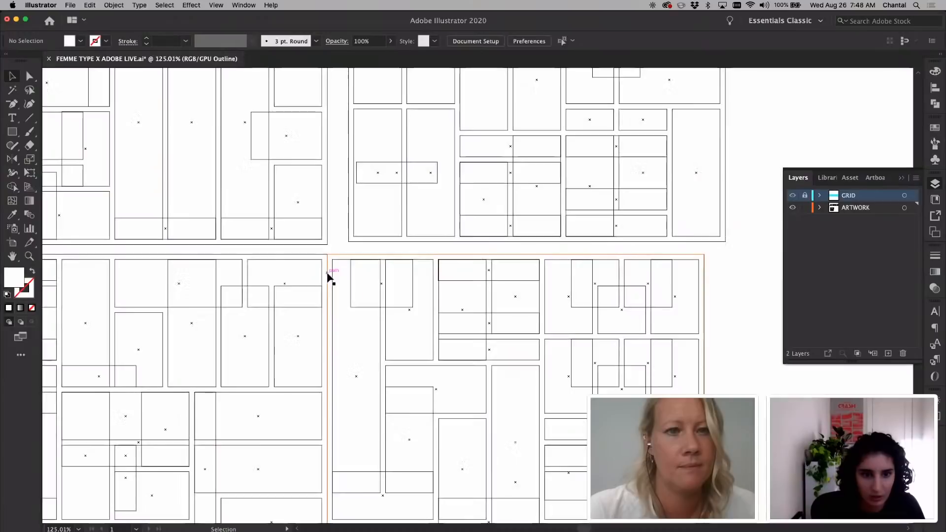
{"action": "scroll", "coordinate": [328, 277], "scroll_direction": "up", "scroll_amount": 3}
{"action": "left_click_drag", "start_coordinate": [341, 233], "coordinate": [331, 236]}
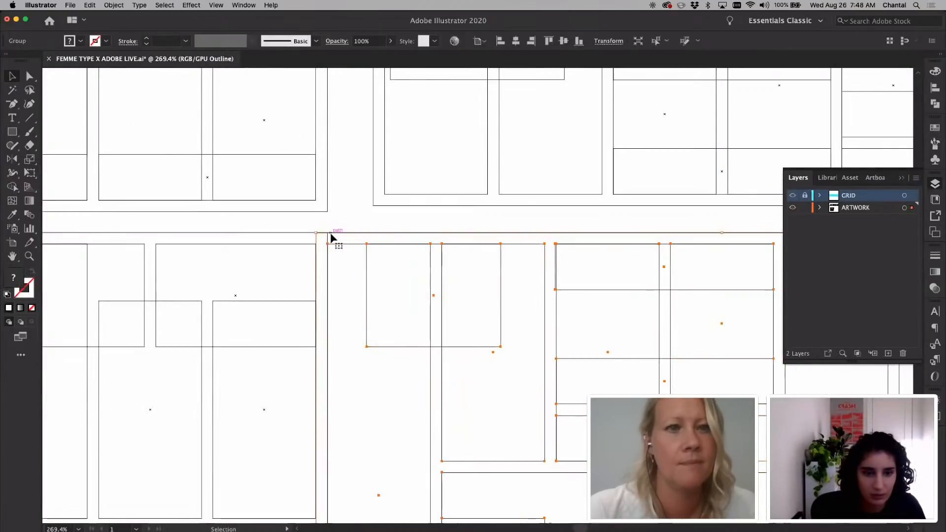
{"action": "scroll", "coordinate": [331, 236], "scroll_direction": "up", "scroll_amount": 3}
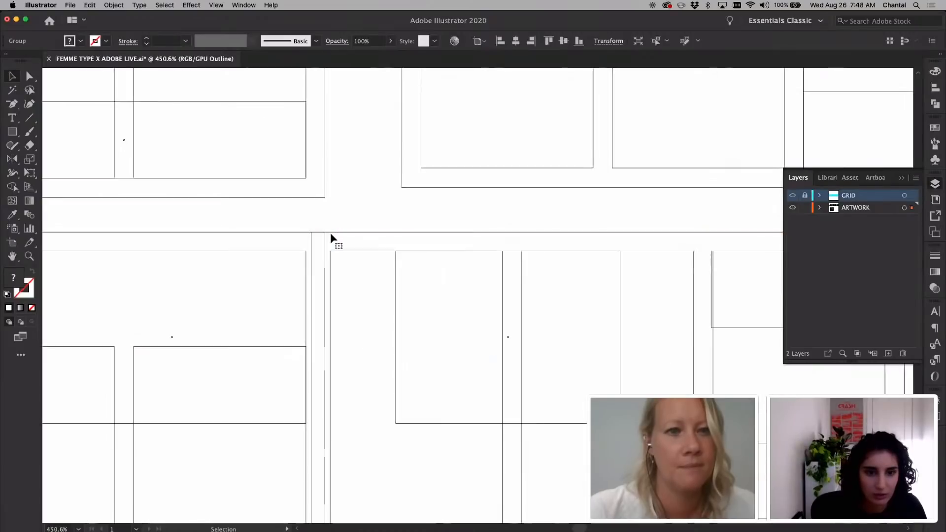
{"action": "left_click_drag", "start_coordinate": [330, 235], "coordinate": [333, 232]}
{"action": "scroll", "coordinate": [333, 232], "scroll_direction": "down", "scroll_amount": 3}
{"action": "key", "text": "super+y"}
{"action": "scroll", "coordinate": [333, 231], "scroll_direction": "down", "scroll_amount": 10}
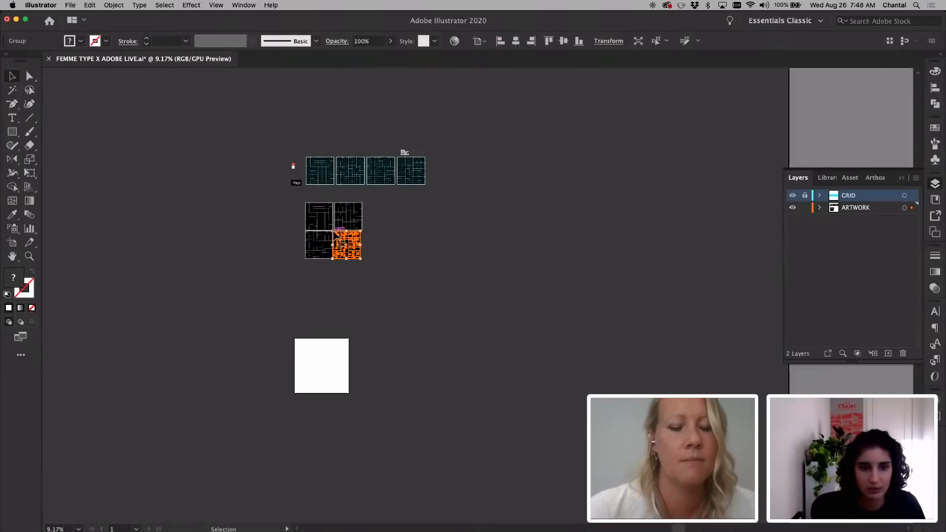
{"action": "scroll", "coordinate": [333, 231], "scroll_direction": "up", "scroll_amount": 8}
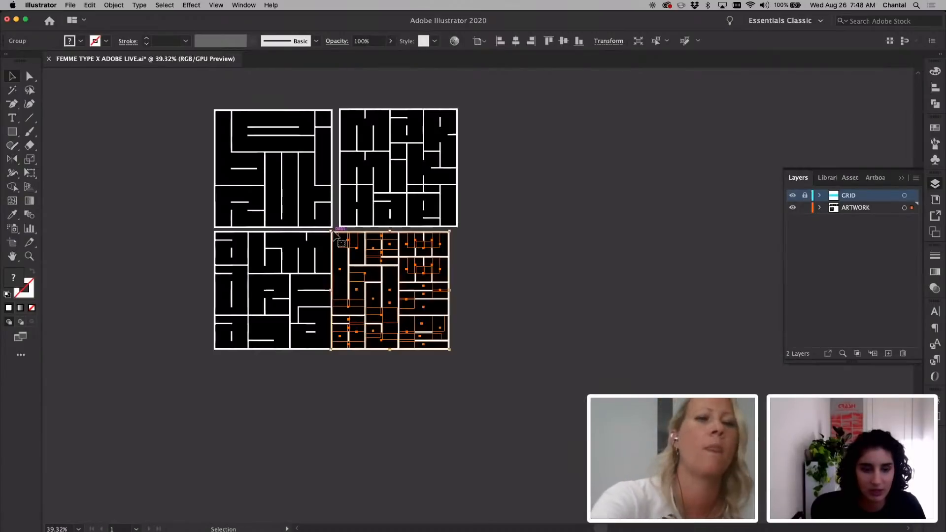
{"action": "left_click", "coordinate": [559, 220]}
Move the Mar Mikhaël copy left so its border overlaps the Beirut copy's right border and their tops align.
{"action": "scroll", "coordinate": [559, 220], "scroll_direction": "up", "scroll_amount": 2}
{"action": "scroll", "coordinate": [559, 220], "scroll_direction": "left", "scroll_amount": 2}
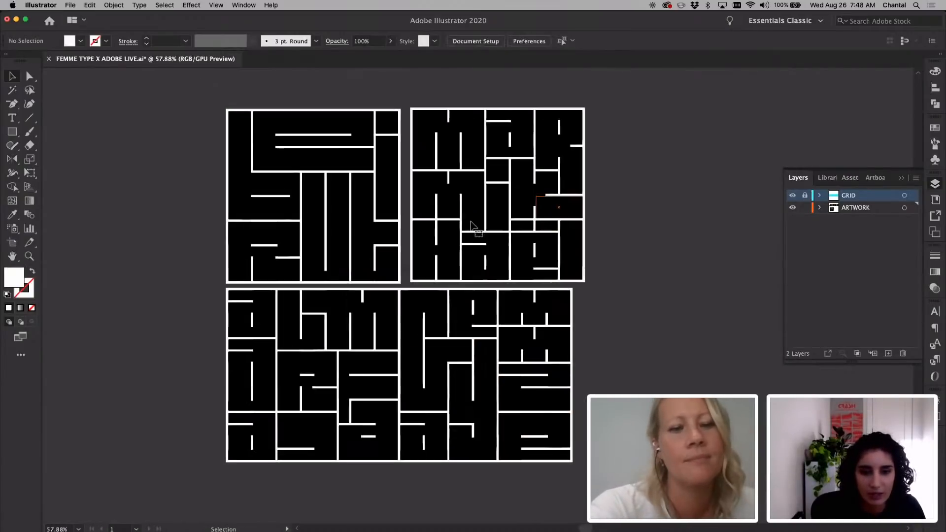
{"action": "left_click", "coordinate": [415, 222]}
{"action": "scroll", "coordinate": [415, 221], "scroll_direction": "up", "scroll_amount": 5}
{"action": "left_click_drag", "start_coordinate": [431, 230], "coordinate": [408, 237]}
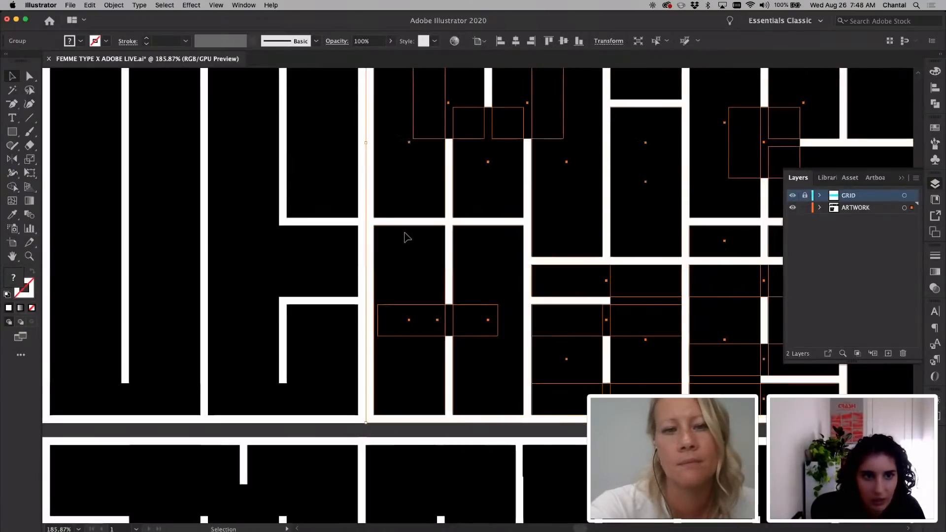
{"action": "scroll", "coordinate": [410, 237], "scroll_direction": "up", "scroll_amount": 3}
{"action": "scroll", "coordinate": [402, 344], "scroll_direction": "down", "scroll_amount": 1}
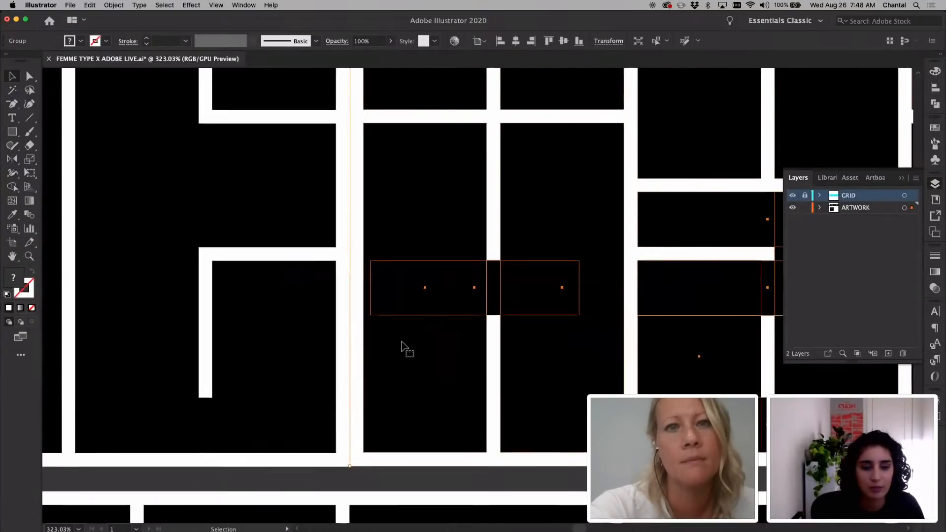
{"action": "scroll", "coordinate": [402, 343], "scroll_direction": "up", "scroll_amount": 2}
{"action": "left_click_drag", "start_coordinate": [384, 367], "coordinate": [384, 368]}
{"action": "scroll", "coordinate": [382, 364], "scroll_direction": "down", "scroll_amount": 10}
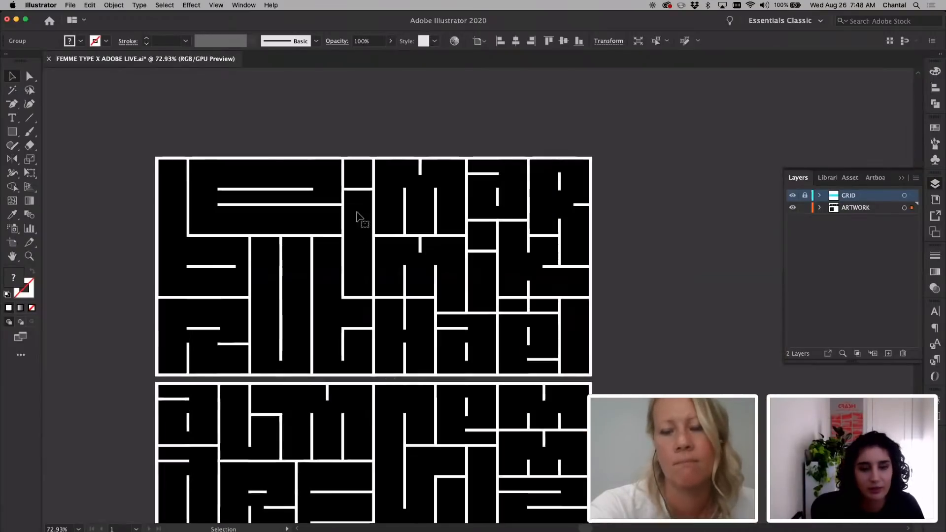
Move the Beirut and Mar Mikhaël copies down together until their bottom borders overlap the top borders of the lower pair.
{"action": "left_click_drag", "start_coordinate": [347, 164], "coordinate": [412, 237]}
{"action": "scroll", "coordinate": [388, 347], "scroll_direction": "down", "scroll_amount": 1}
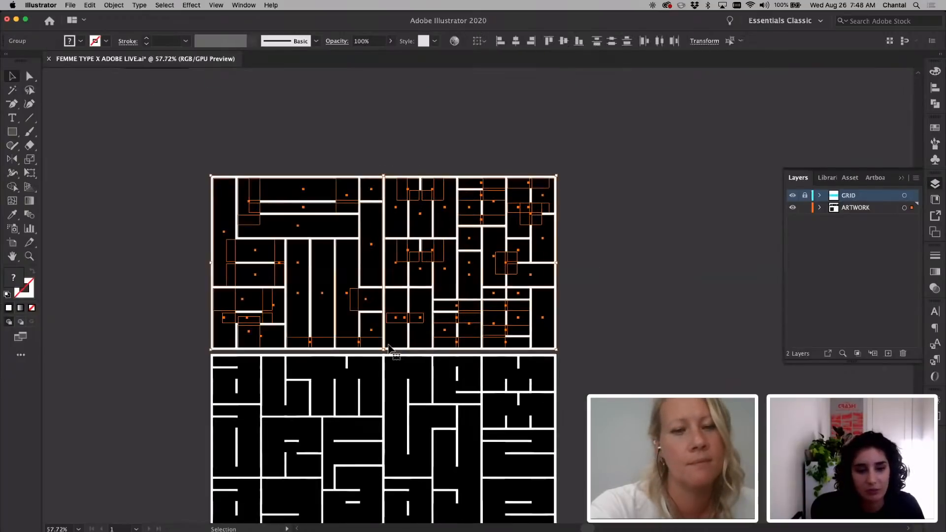
{"action": "scroll", "coordinate": [389, 347], "scroll_direction": "up", "scroll_amount": 3}
{"action": "scroll", "coordinate": [388, 347], "scroll_direction": "up", "scroll_amount": 8}
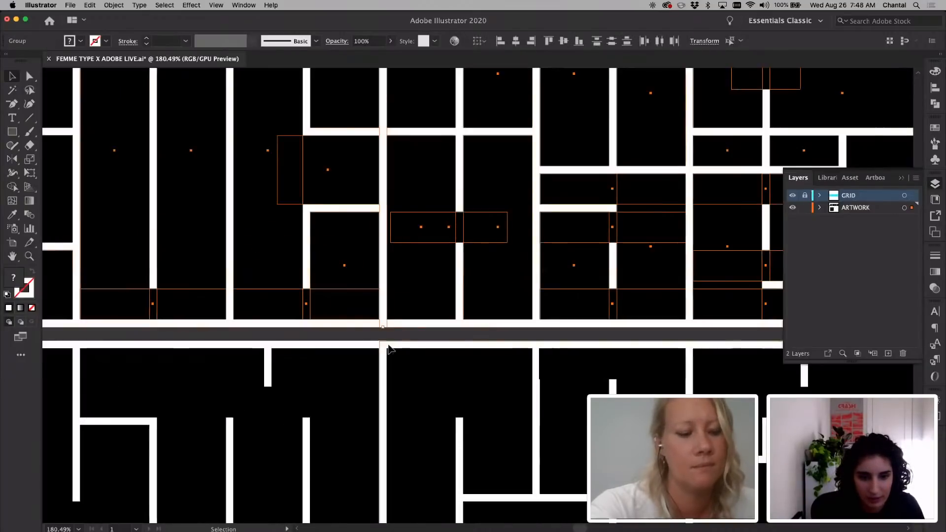
{"action": "left_click_drag", "start_coordinate": [393, 350], "coordinate": [394, 368]}
{"action": "scroll", "coordinate": [394, 368], "scroll_direction": "down", "scroll_amount": 5}
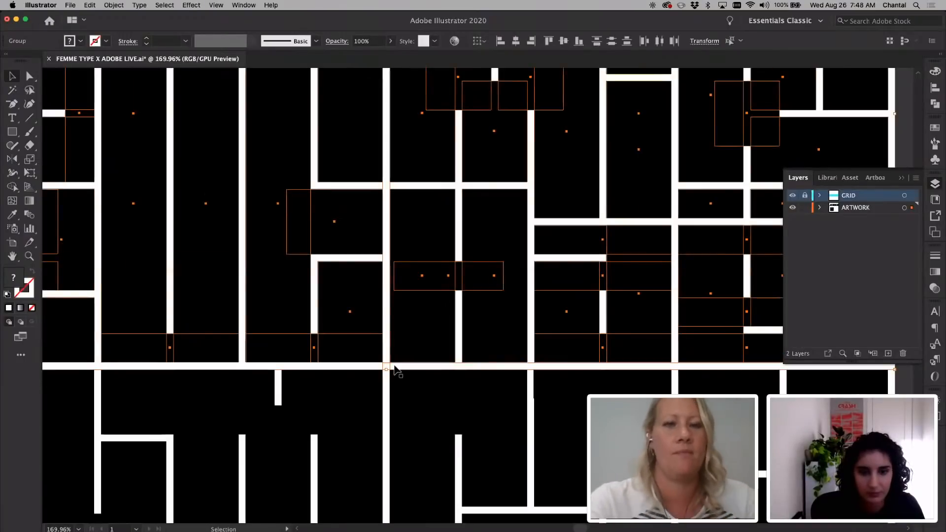
{"action": "scroll", "coordinate": [540, 331], "scroll_direction": "down", "scroll_amount": 5}
{"action": "left_click", "coordinate": [538, 327]}
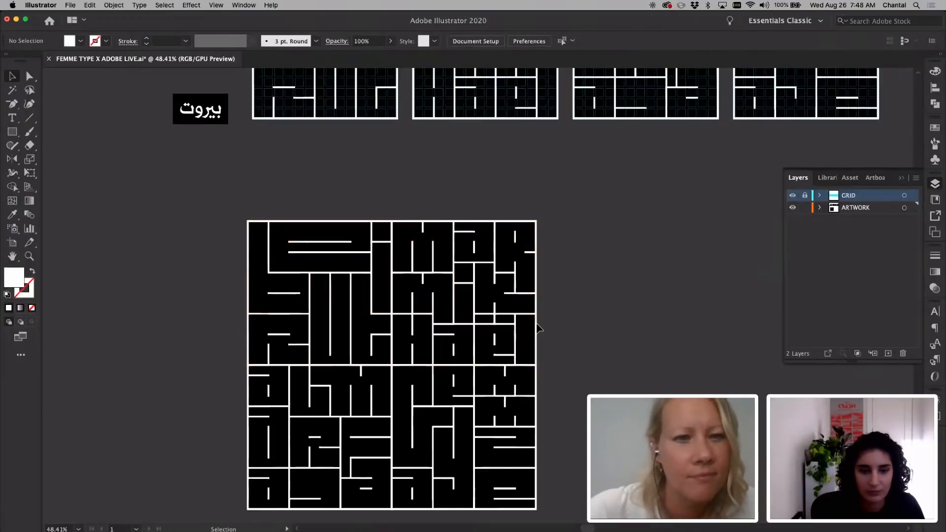
{"action": "scroll", "coordinate": [538, 327], "scroll_direction": "down", "scroll_amount": 3}
{"action": "scroll", "coordinate": [539, 328], "scroll_direction": "right", "scroll_amount": 1}
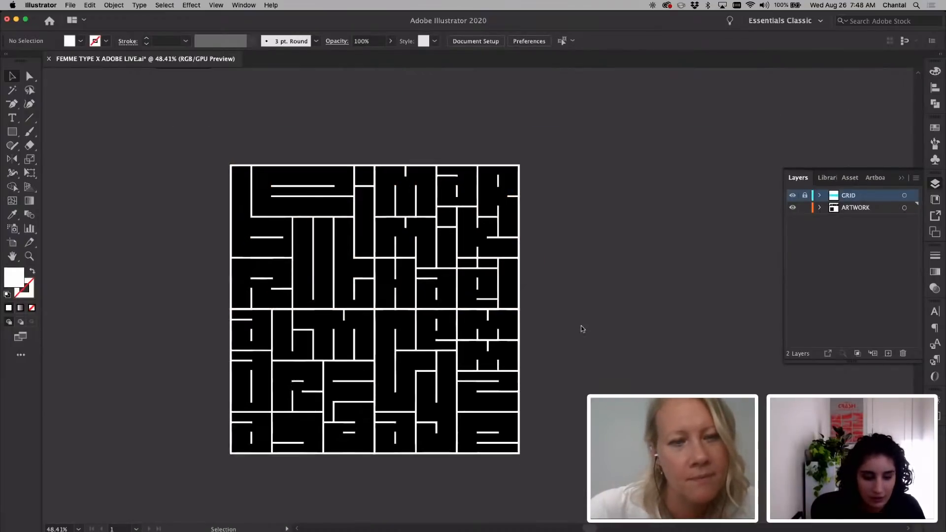
{"action": "key", "text": "super+Tab"}
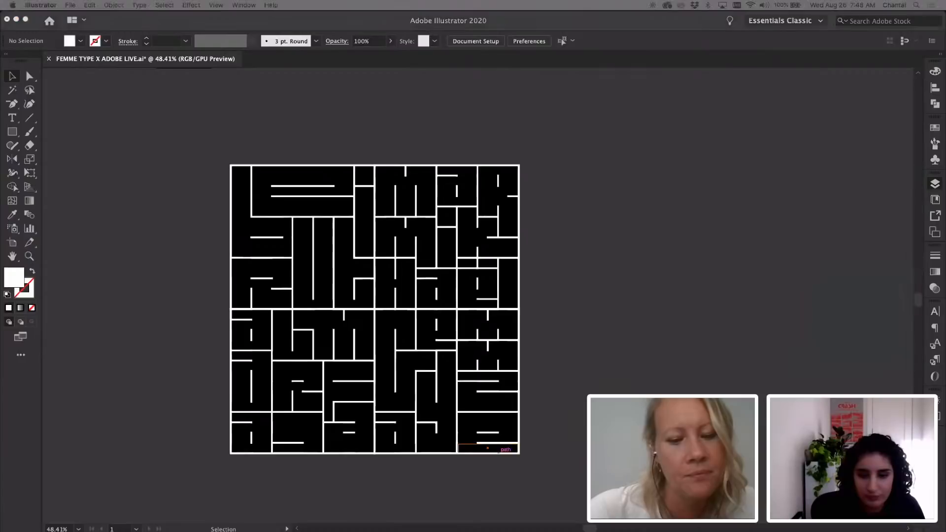
{"action": "key", "text": "super+Tab"}
Isolate the Beirut block's group and unite its overlapping black letter pieces with Pathfinder, excluding the white background.
{"action": "left_click", "coordinate": [298, 270]}
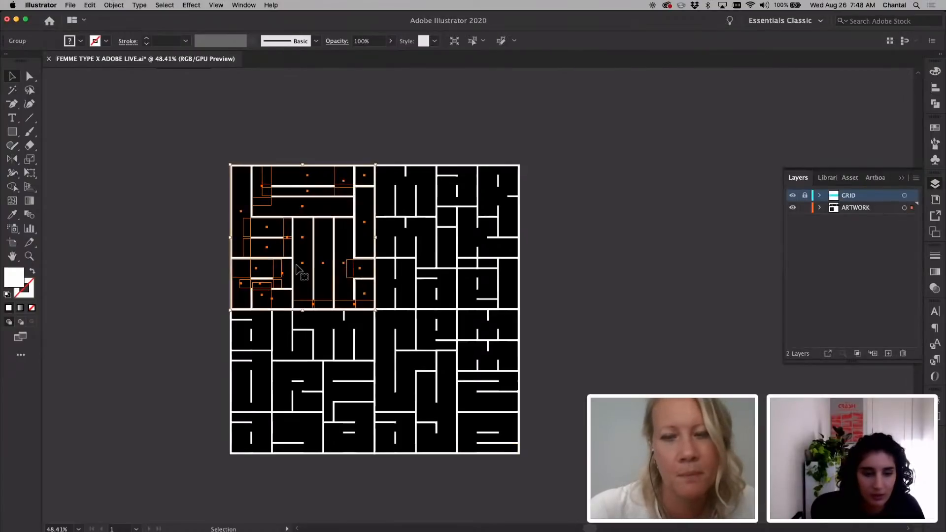
{"action": "double_click", "coordinate": [298, 270]}
{"action": "scroll", "coordinate": [268, 142], "scroll_direction": "up", "scroll_amount": 3}
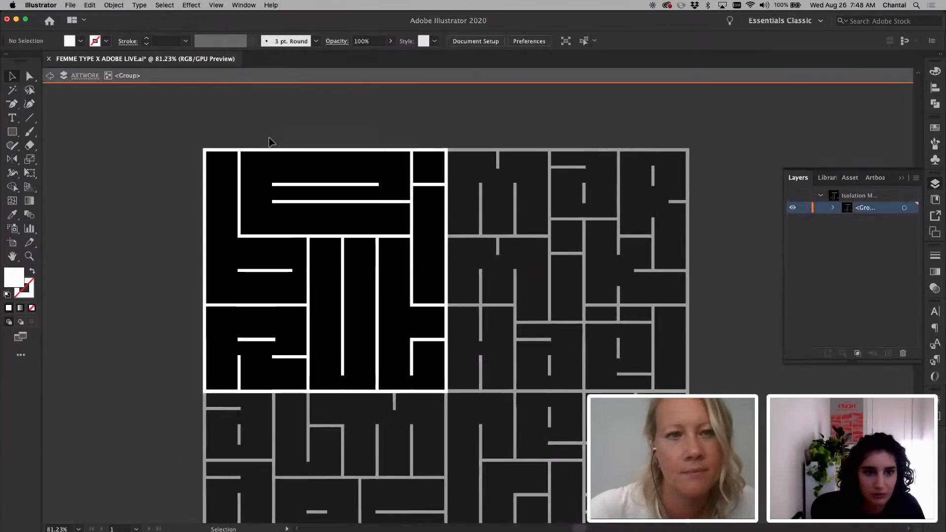
{"action": "left_click", "coordinate": [267, 148]}
{"action": "left_click_drag", "start_coordinate": [428, 341], "coordinate": [444, 382]}
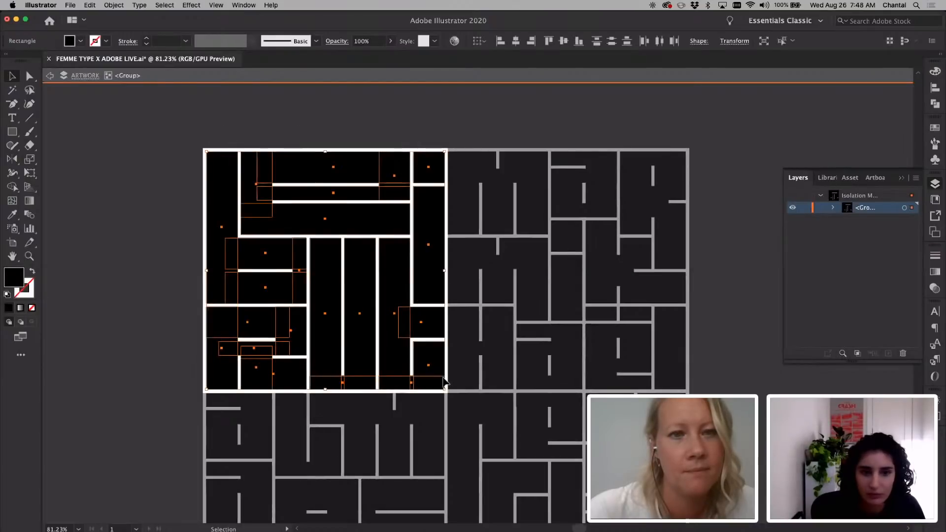
{"action": "left_click", "coordinate": [935, 104]}
{"action": "left_click", "coordinate": [793, 96]}
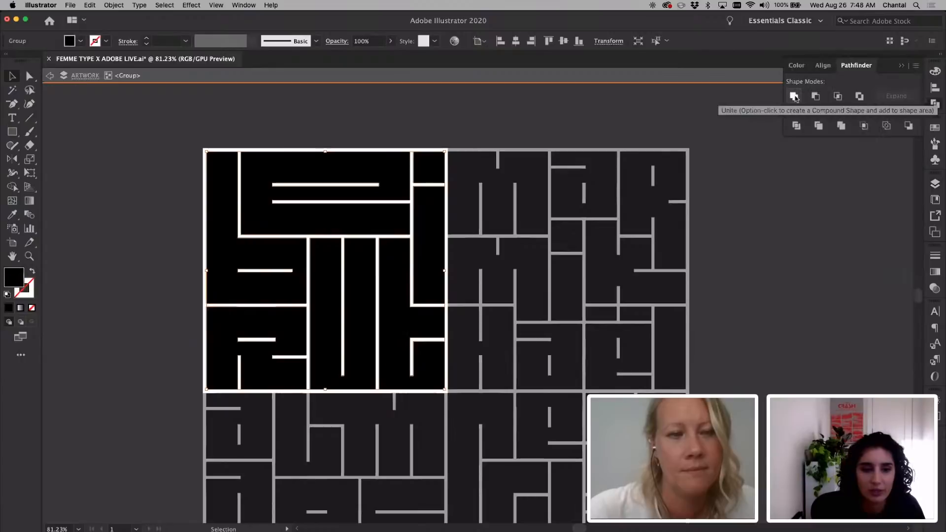
Isolate the united black letters of the Beirut block and round all corners of the b to 3.8028 px.
{"action": "key", "text": "a"}
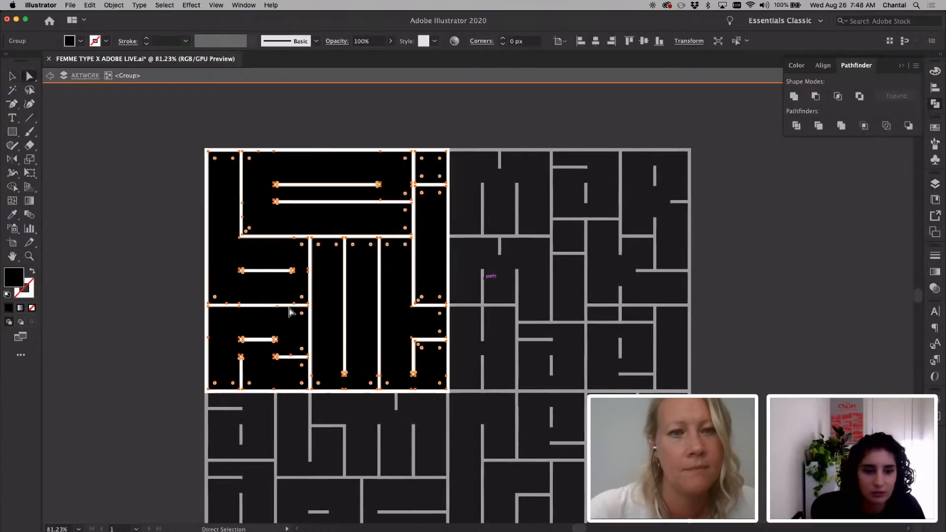
{"action": "scroll", "coordinate": [290, 312], "scroll_direction": "left", "scroll_amount": 3}
{"action": "scroll", "coordinate": [289, 312], "scroll_direction": "up", "scroll_amount": 1}
{"action": "key", "text": "v"}
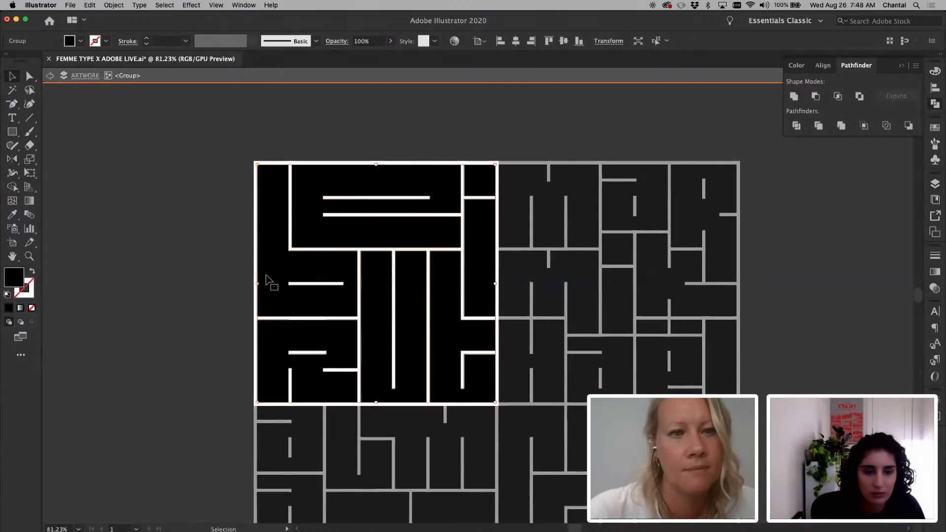
{"action": "scroll", "coordinate": [266, 281], "scroll_direction": "up", "scroll_amount": 3}
{"action": "double_click", "coordinate": [279, 274]}
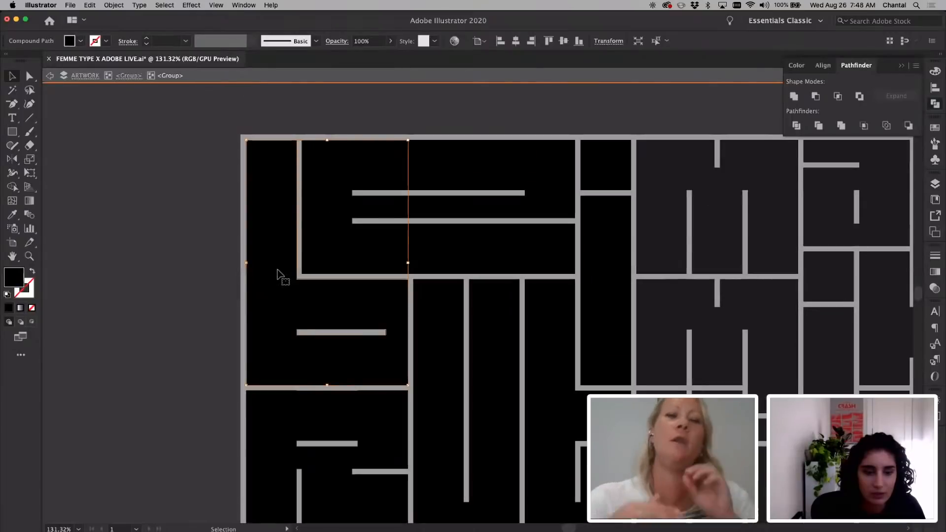
{"action": "key", "text": "a"}
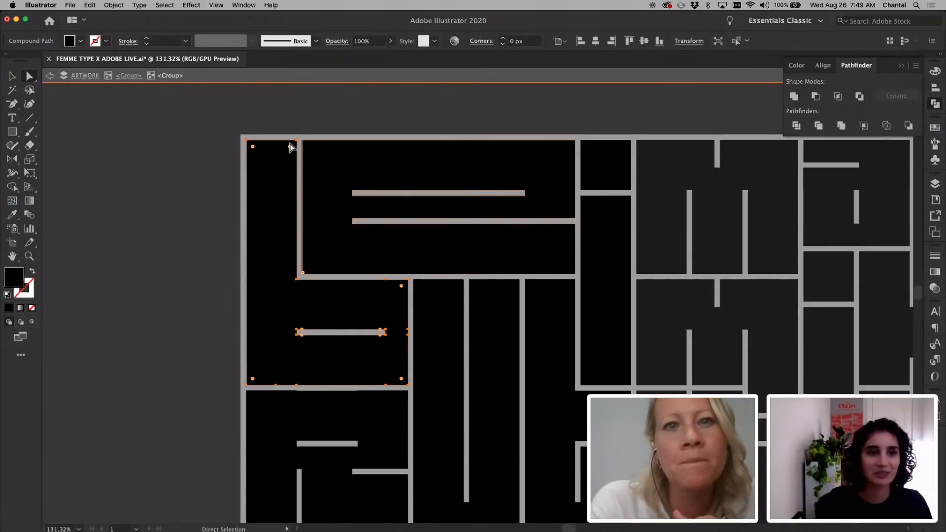
{"action": "left_click_drag", "start_coordinate": [290, 147], "coordinate": [274, 205]}
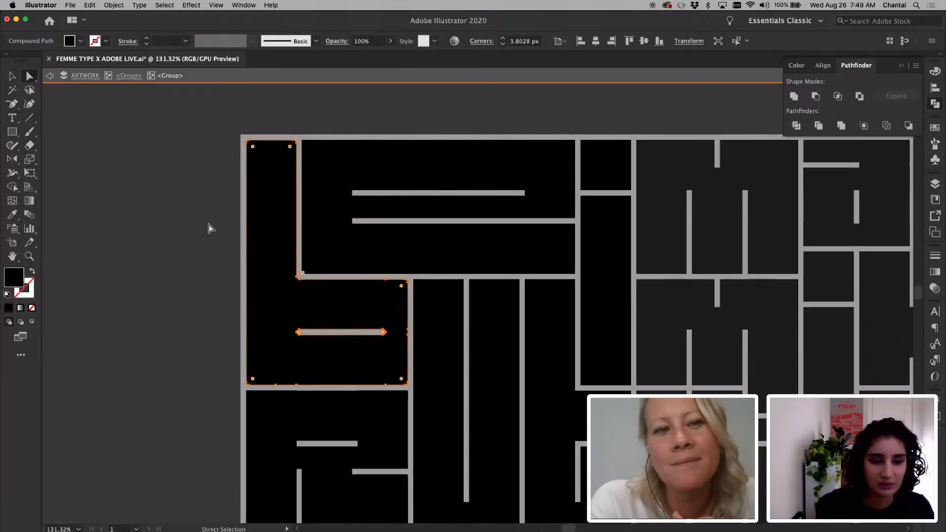
{"action": "left_click", "coordinate": [209, 228]}
{"action": "left_click", "coordinate": [265, 262]}
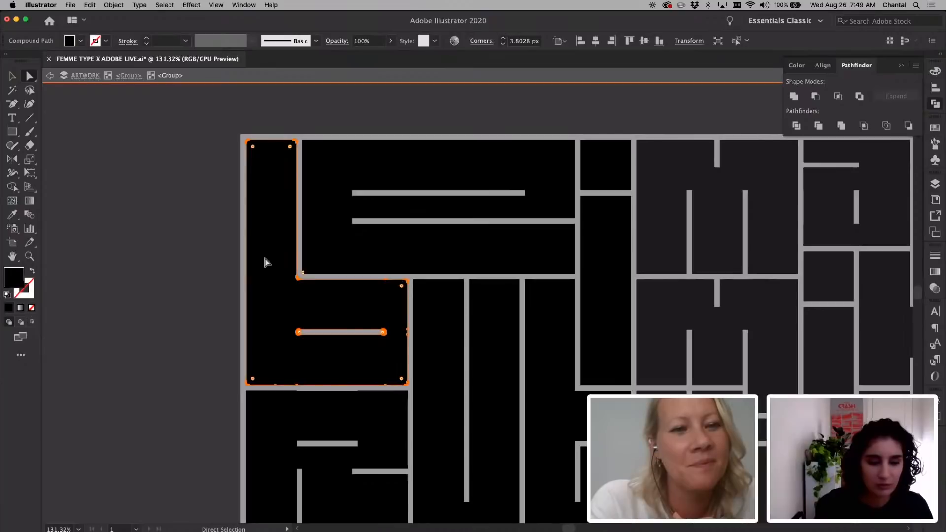
{"action": "left_click", "coordinate": [290, 149]}
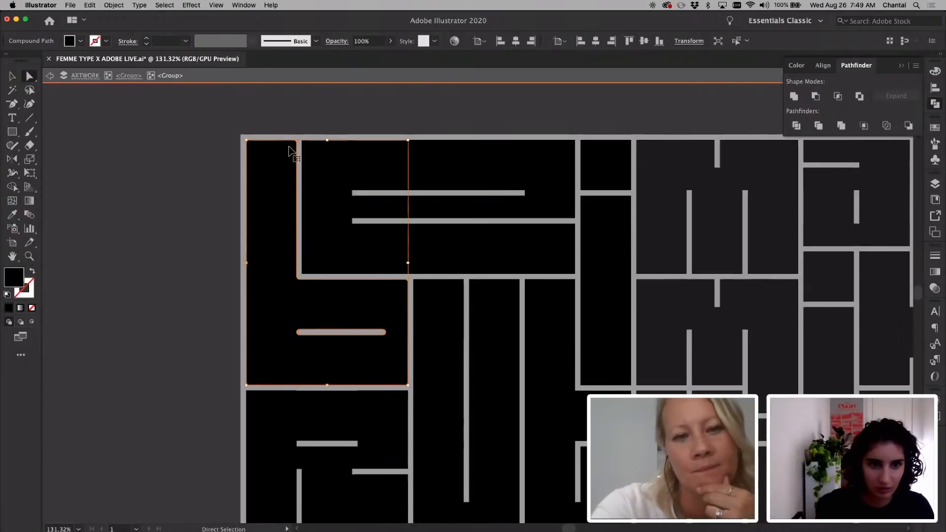
{"action": "left_click", "coordinate": [289, 148]}
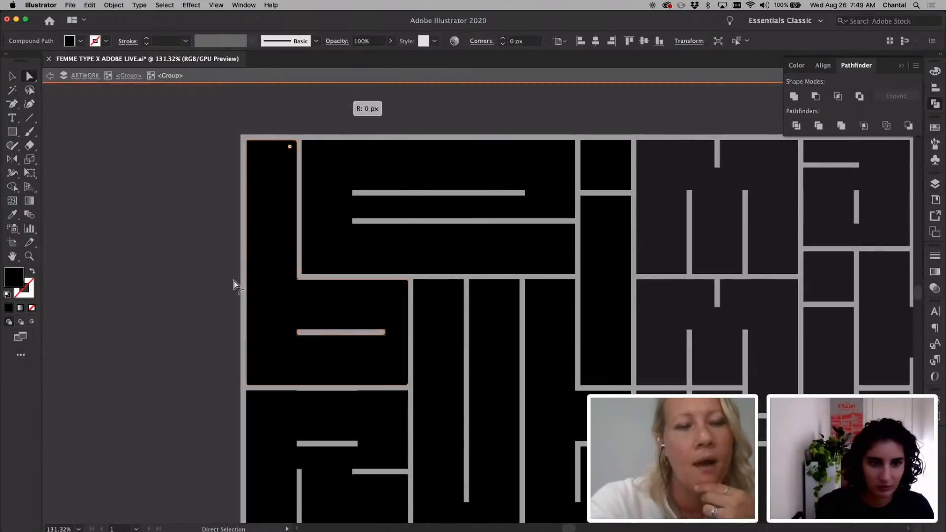
{"action": "left_click_drag", "start_coordinate": [225, 300], "coordinate": [316, 325]}
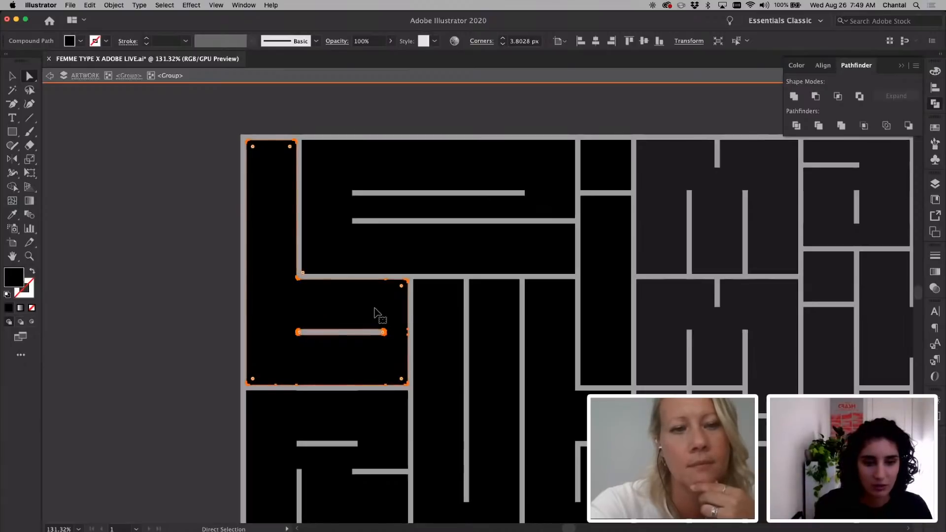
Isolate the b's compound path, set only its outer convex corners to a 24 px radius, and exit isolation mode.
{"action": "key", "text": "v"}
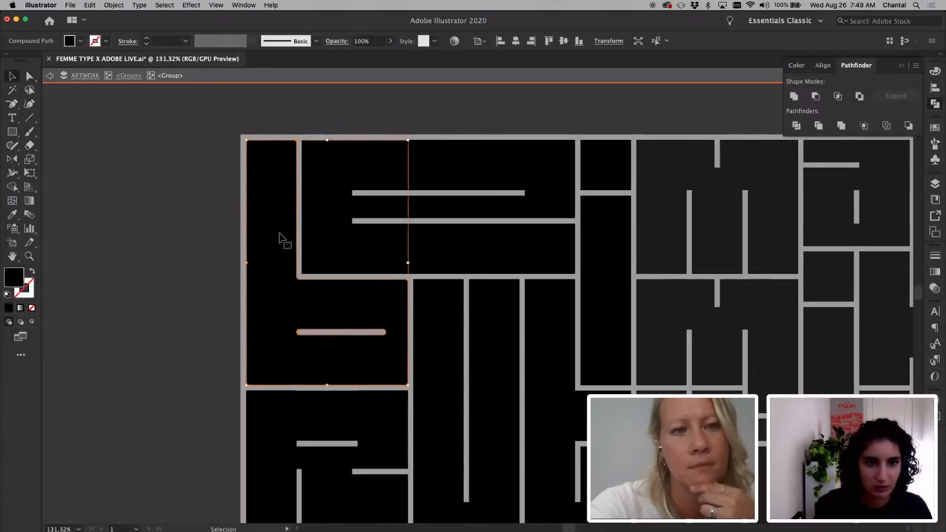
{"action": "key", "text": "a"}
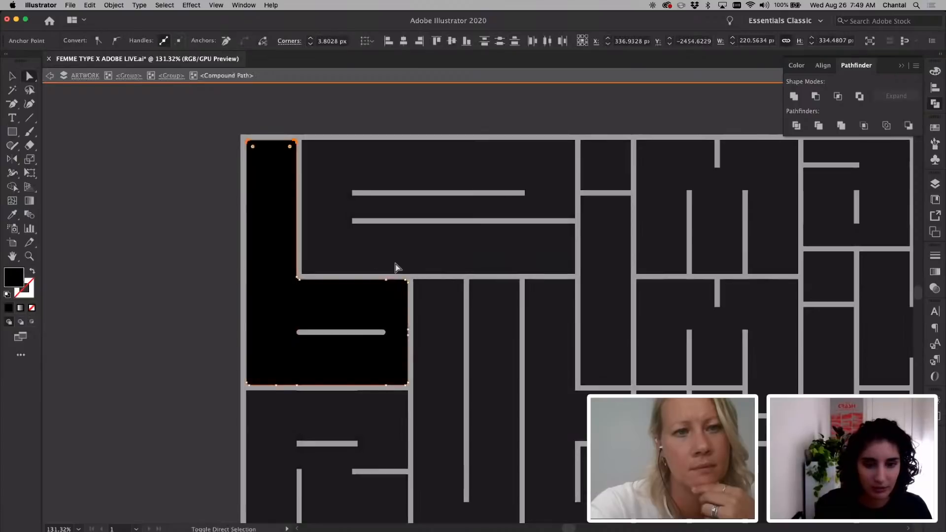
{"action": "left_click_drag", "start_coordinate": [395, 264], "coordinate": [438, 429]}
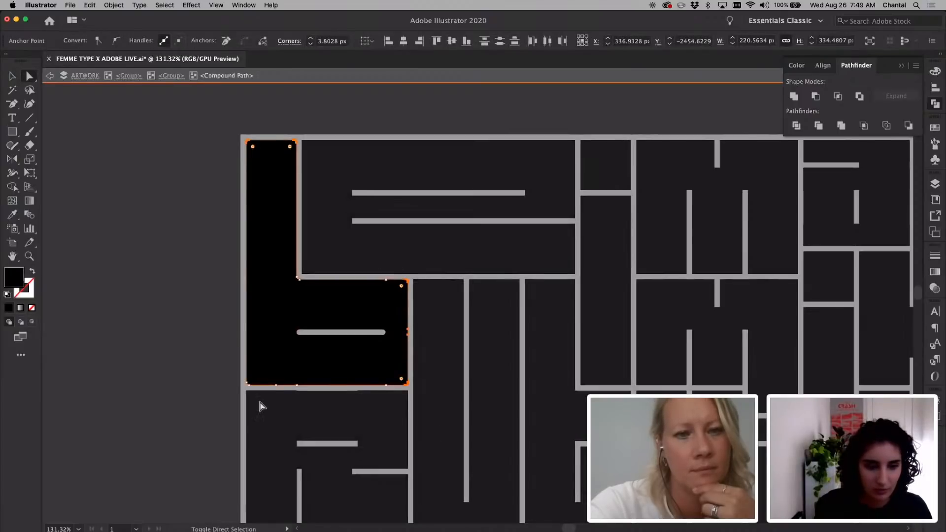
{"action": "left_click_drag", "start_coordinate": [262, 406], "coordinate": [241, 375]}
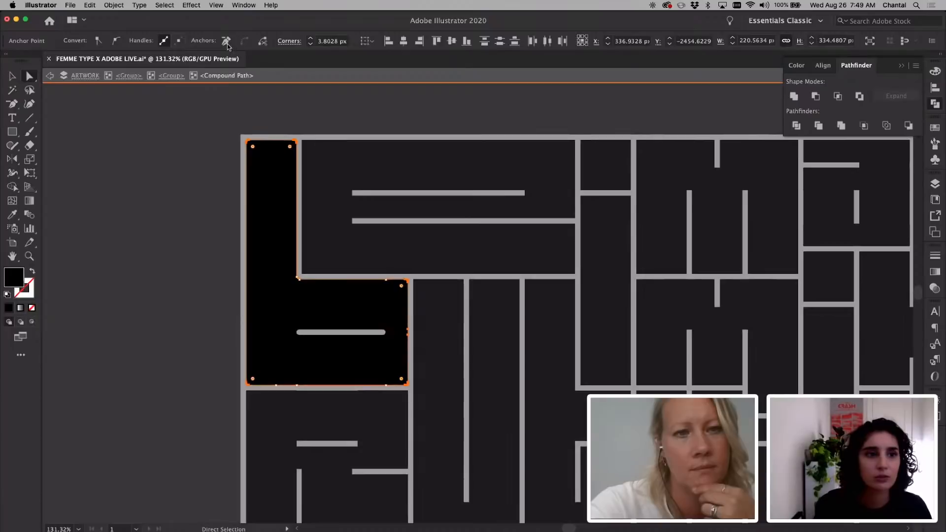
{"action": "left_click", "coordinate": [309, 38]}
{"action": "left_click", "coordinate": [309, 38]}
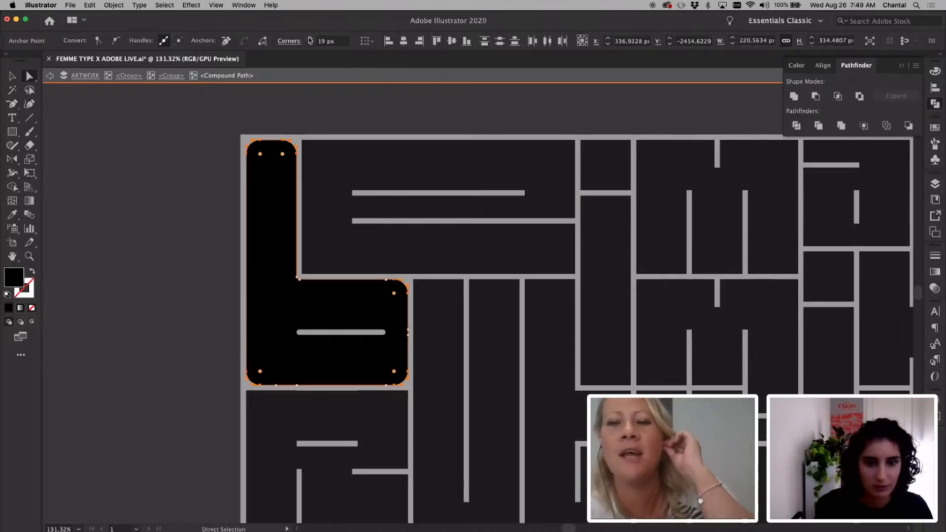
{"action": "left_click", "coordinate": [310, 38]}
{"action": "left_click", "coordinate": [310, 38]}
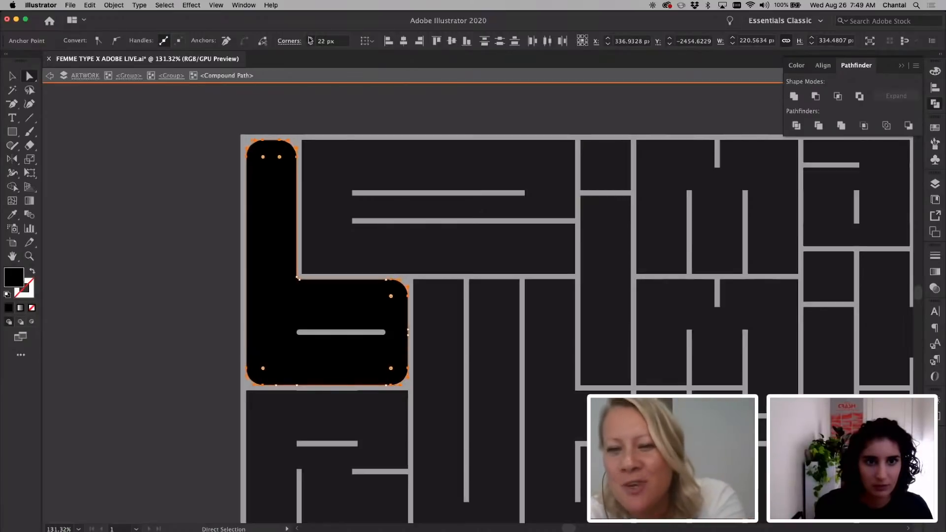
{"action": "left_click", "coordinate": [309, 38]}
{"action": "left_click", "coordinate": [309, 39]}
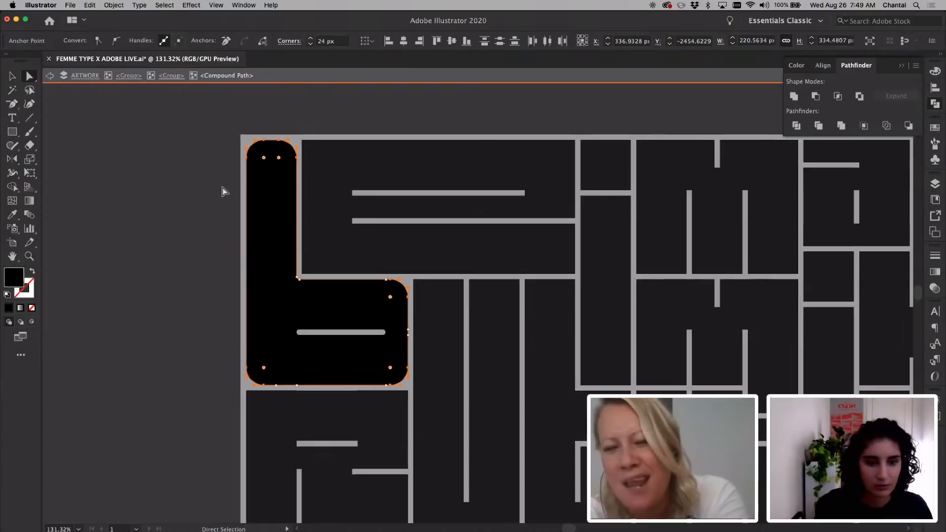
{"action": "scroll", "coordinate": [220, 216], "scroll_direction": "left", "scroll_amount": 2}
{"action": "scroll", "coordinate": [221, 216], "scroll_direction": "up", "scroll_amount": 1}
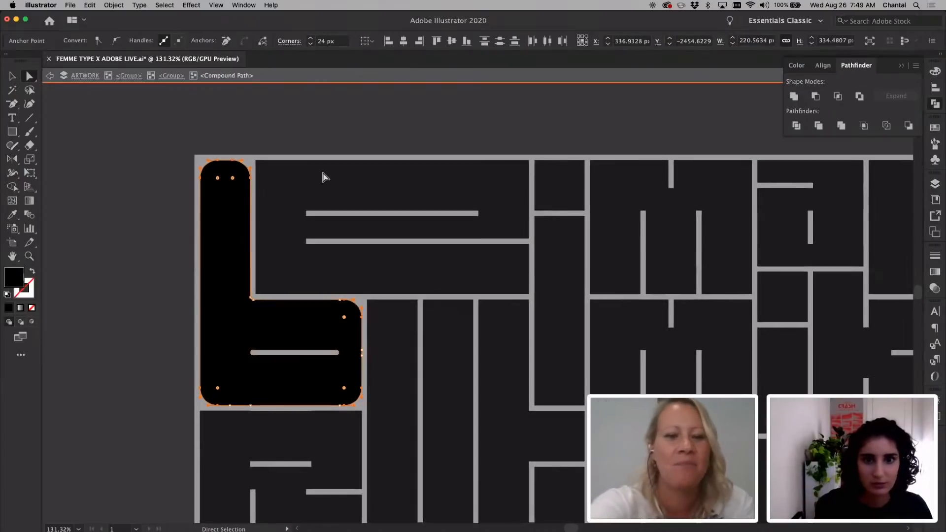
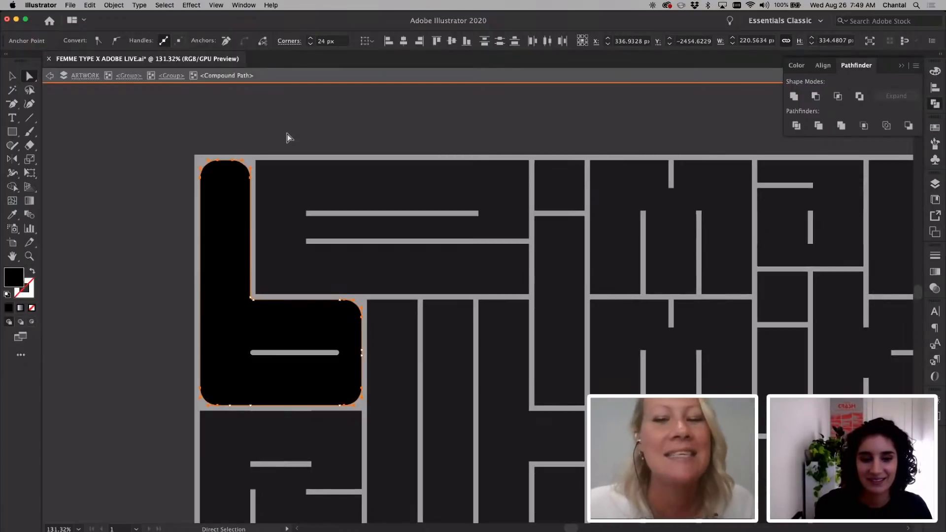
{"action": "left_click", "coordinate": [288, 137]}
{"action": "double_click", "coordinate": [287, 134]}
Isolate the Beirut block's letter e and round all its corners to 3.8028 px, including the ends of its inner slits.
{"action": "scroll", "coordinate": [287, 134], "scroll_direction": "right", "scroll_amount": 3}
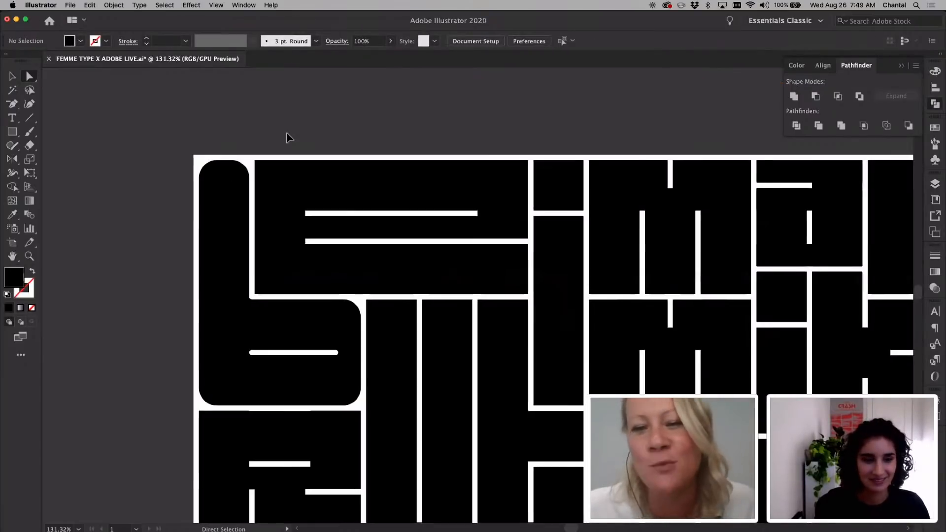
{"action": "key", "text": "v"}
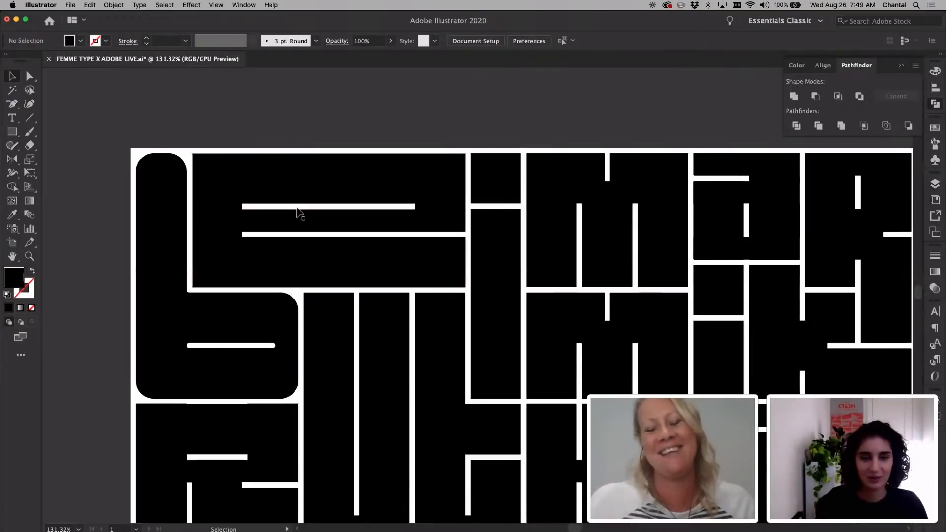
{"action": "left_click", "coordinate": [326, 191]}
{"action": "double_click", "coordinate": [326, 191]}
{"action": "key", "text": "a"}
{"action": "key", "text": "v"}
{"action": "double_click", "coordinate": [326, 191]}
{"action": "left_click", "coordinate": [326, 191]}
{"action": "key", "text": "a"}
{"action": "left_click_drag", "start_coordinate": [247, 204], "coordinate": [434, 204]}
Set the e's outer corners and the two at its lower slit's open end to a 24 px radius, and exit isolation mode.
{"action": "key", "text": "v"}
{"action": "double_click", "coordinate": [453, 200]}
{"action": "key", "text": "a"}
{"action": "left_click_drag", "start_coordinate": [173, 142], "coordinate": [228, 320]}
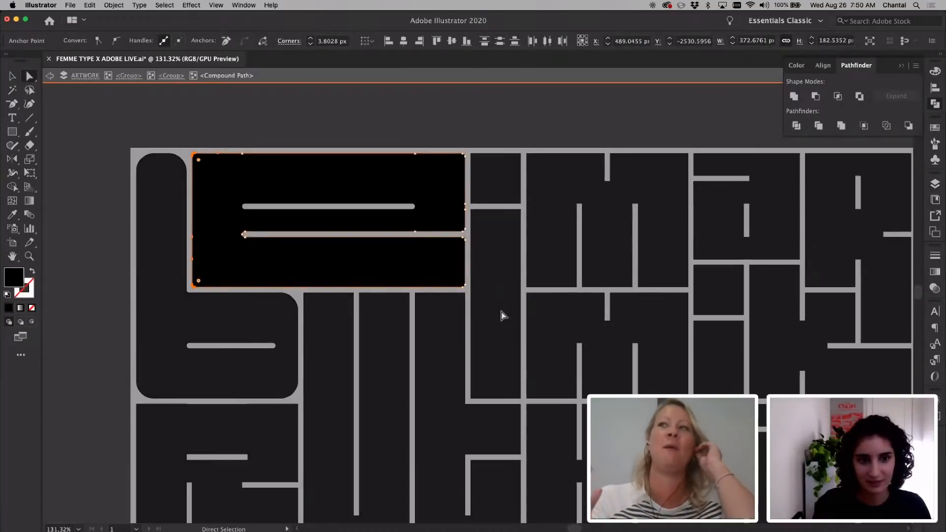
{"action": "scroll", "coordinate": [480, 200], "scroll_direction": "up", "scroll_amount": 1}
{"action": "left_click_drag", "start_coordinate": [442, 162], "coordinate": [484, 356]}
{"action": "left_click", "coordinate": [344, 41]}
{"action": "type", "text": "24"}
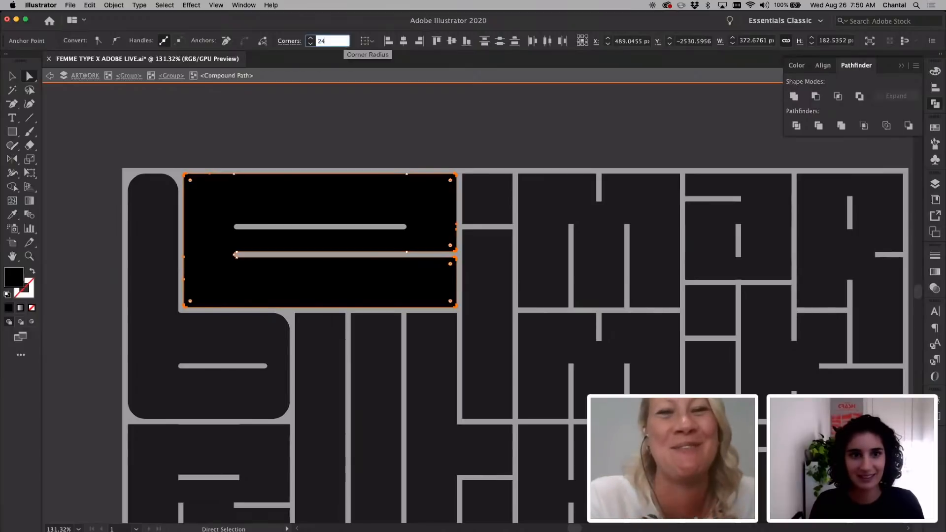
{"action": "key", "text": "Return"}
{"action": "key", "text": "v"}
{"action": "left_click", "coordinate": [272, 126]}
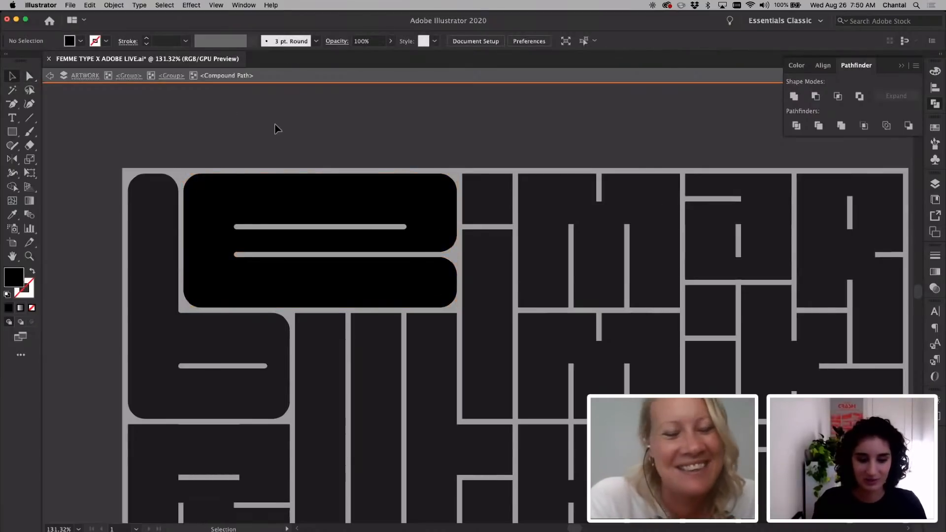
{"action": "key", "text": "Escape"}
{"action": "scroll", "coordinate": [312, 150], "scroll_direction": "down", "scroll_amount": 3}
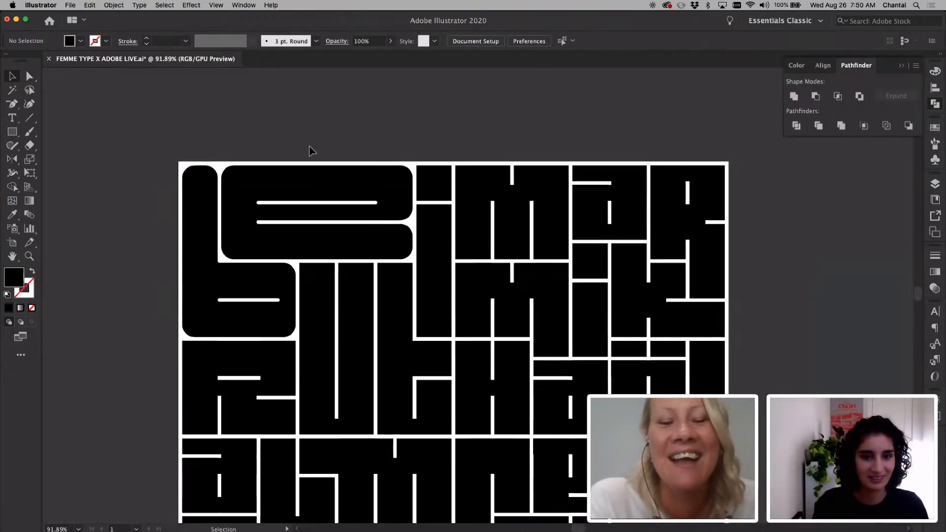
Isolate the Beirut block's letter i and round the corners of both its dot and stem to 24 px.
{"action": "scroll", "coordinate": [309, 147], "scroll_direction": "right", "scroll_amount": 1}
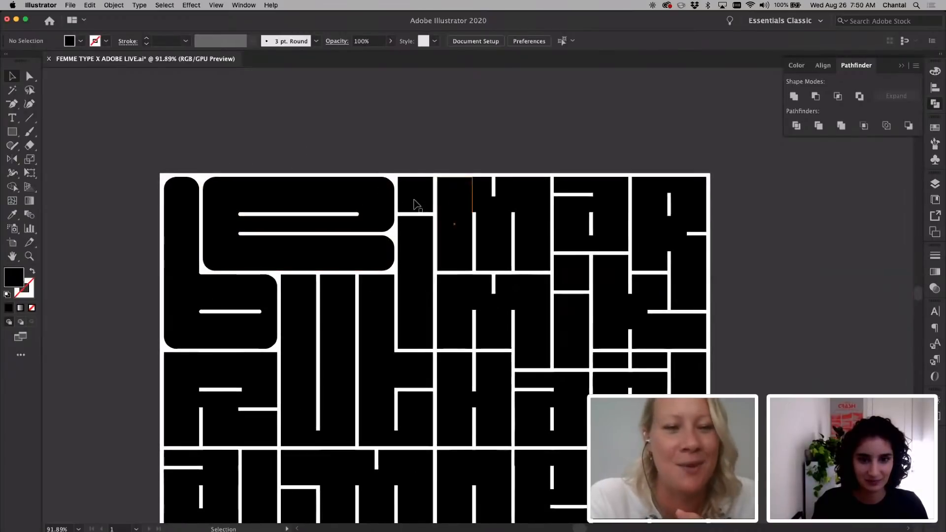
{"action": "double_click", "coordinate": [414, 203]}
{"action": "double_click", "coordinate": [416, 197]}
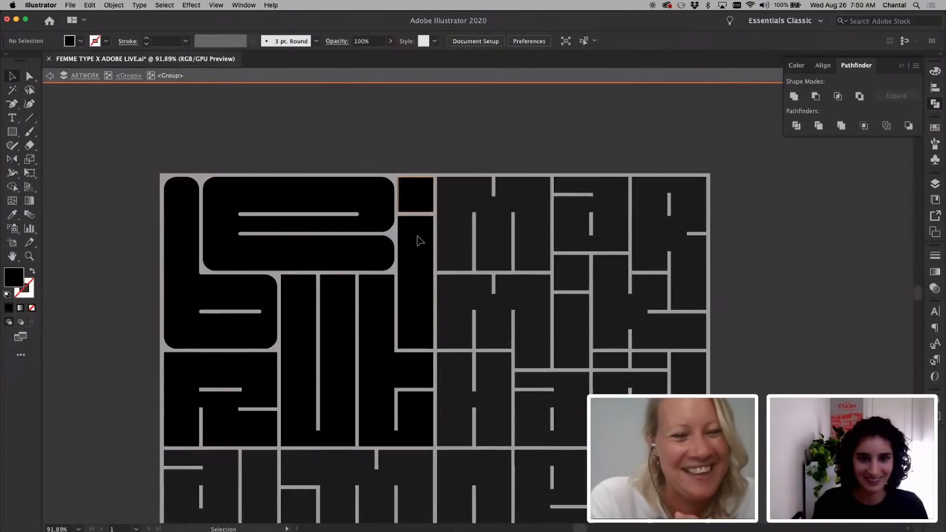
{"action": "left_click", "coordinate": [416, 239]}
{"action": "key", "text": "a"}
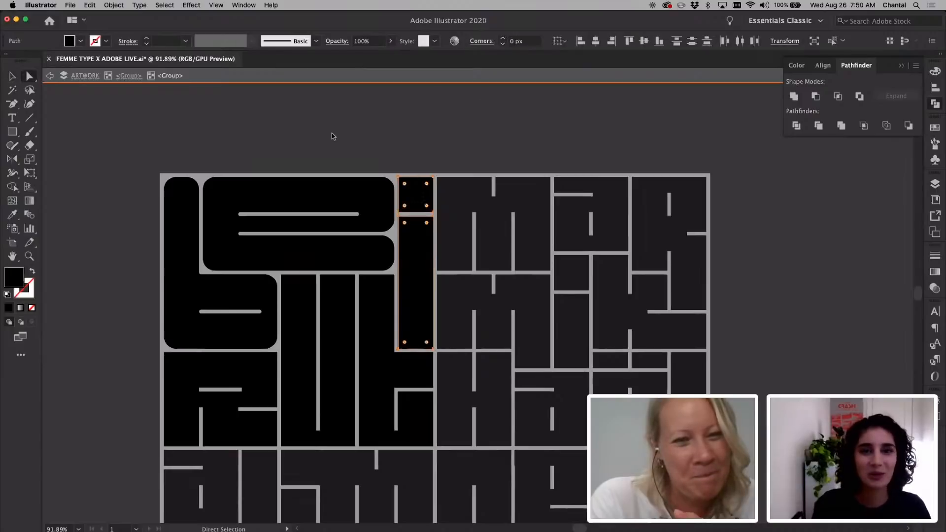
{"action": "left_click", "coordinate": [524, 39]}
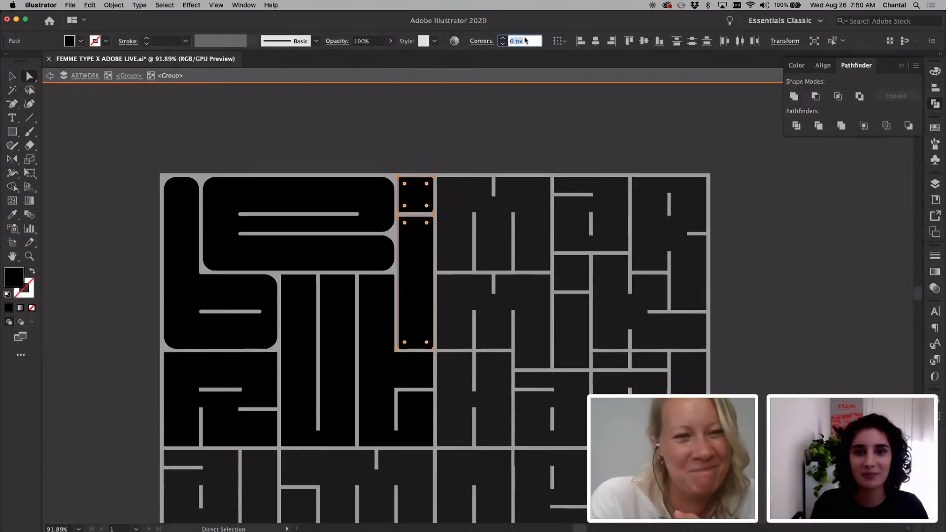
{"action": "key", "text": "Return"}
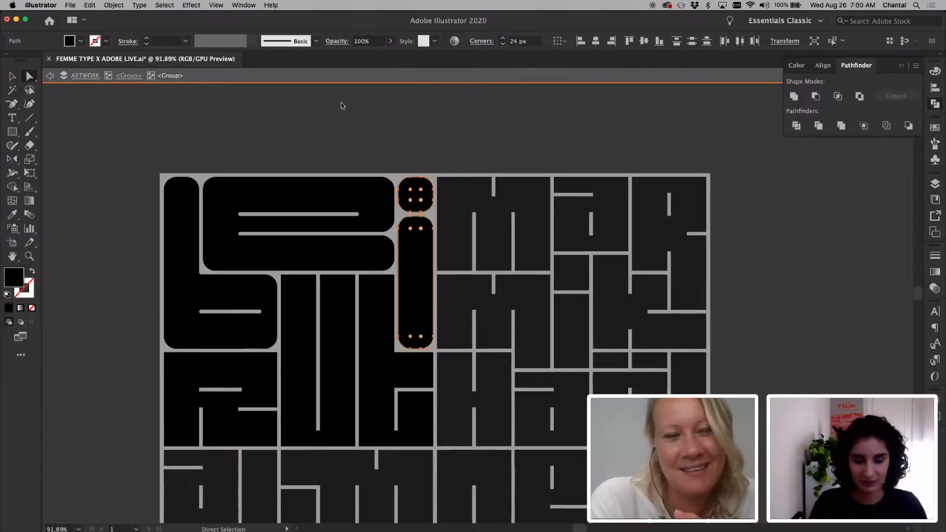
{"action": "left_click", "coordinate": [322, 111]}
{"action": "key", "text": "v"}
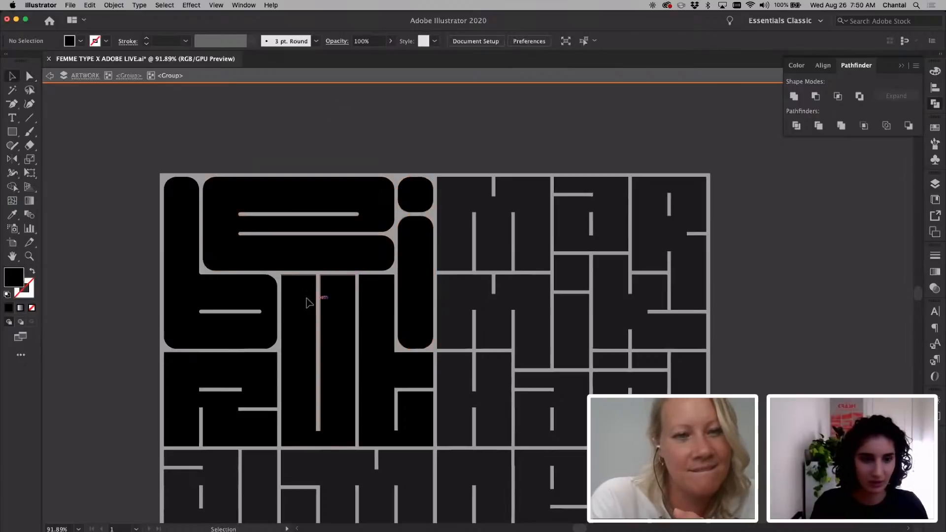
Delete the redundant mid-edge anchor points from the outer edges and right-hand slit of the Beirut block's letter r.
{"action": "left_click", "coordinate": [306, 298]}
{"action": "scroll", "coordinate": [281, 363], "scroll_direction": "up", "scroll_amount": 4}
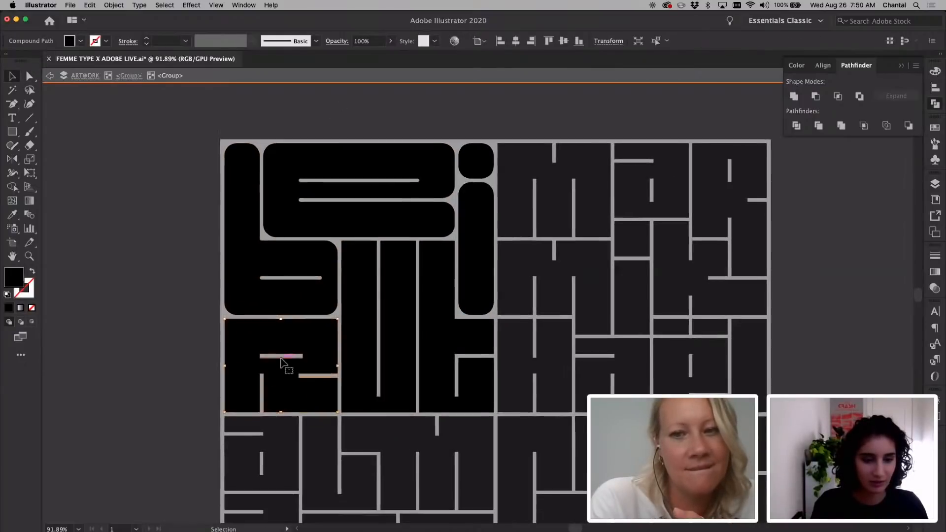
{"action": "key", "text": "a"}
{"action": "left_click", "coordinate": [282, 362]}
{"action": "scroll", "coordinate": [281, 360], "scroll_direction": "down", "scroll_amount": 2}
{"action": "scroll", "coordinate": [281, 359], "scroll_direction": "left", "scroll_amount": 2}
{"action": "key", "text": "p"}
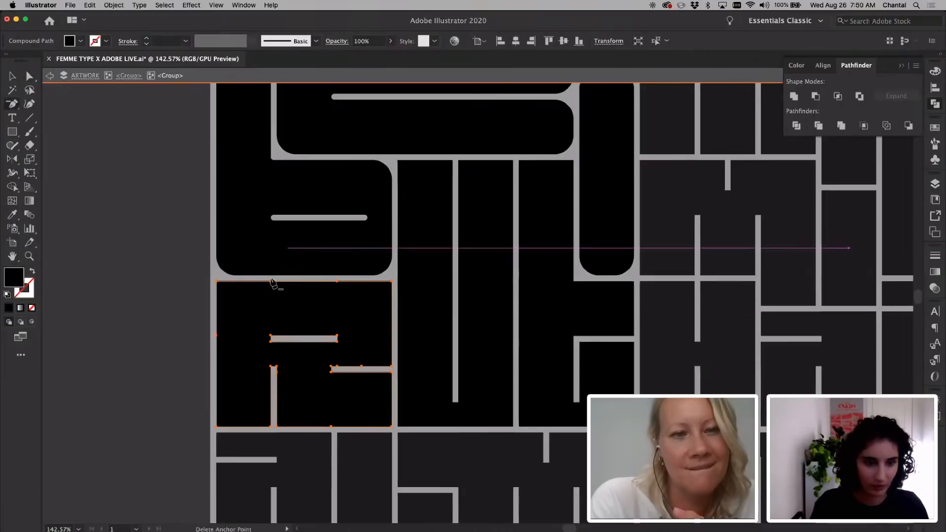
{"action": "left_click", "coordinate": [337, 281]}
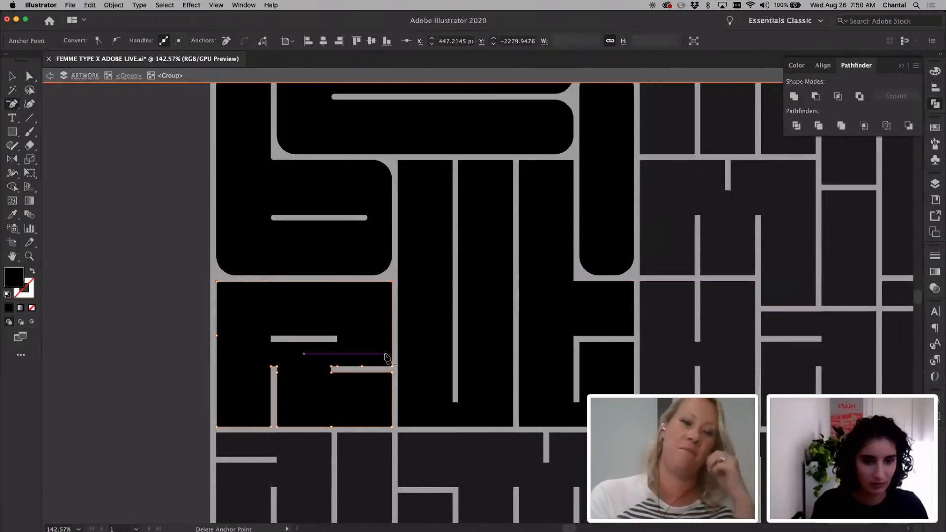
{"action": "scroll", "coordinate": [386, 355], "scroll_direction": "up", "scroll_amount": 2}
{"action": "left_click", "coordinate": [166, 330]}
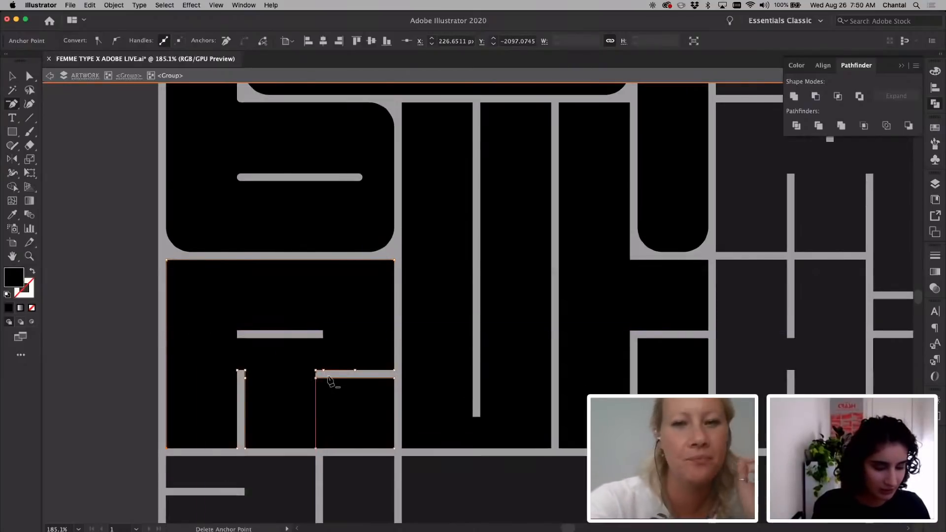
{"action": "left_click", "coordinate": [324, 370]}
{"action": "left_click", "coordinate": [355, 370]}
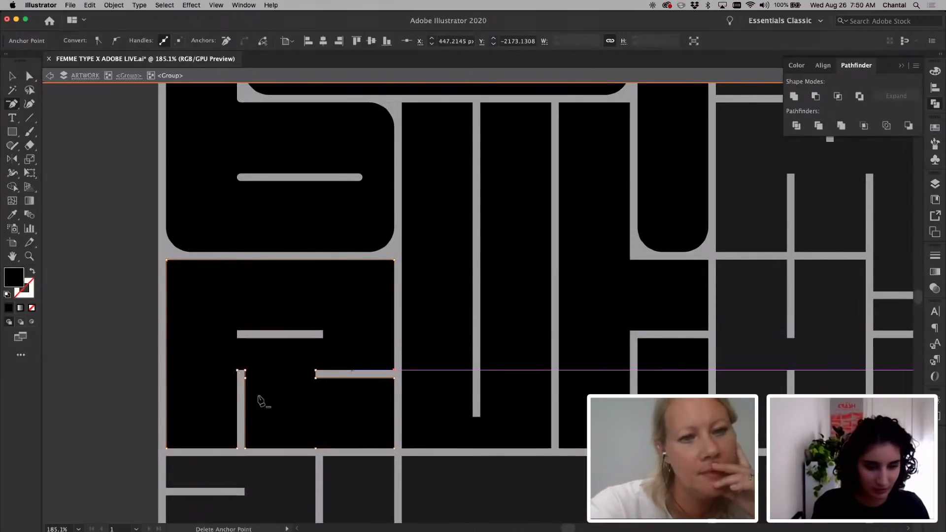
{"action": "left_click", "coordinate": [316, 448]}
Reselect the r and clean up the duplicate anchor point at its top-left corner, undoing any mistaken corner deletions.
{"action": "key", "text": "v"}
{"action": "left_click", "coordinate": [198, 389]}
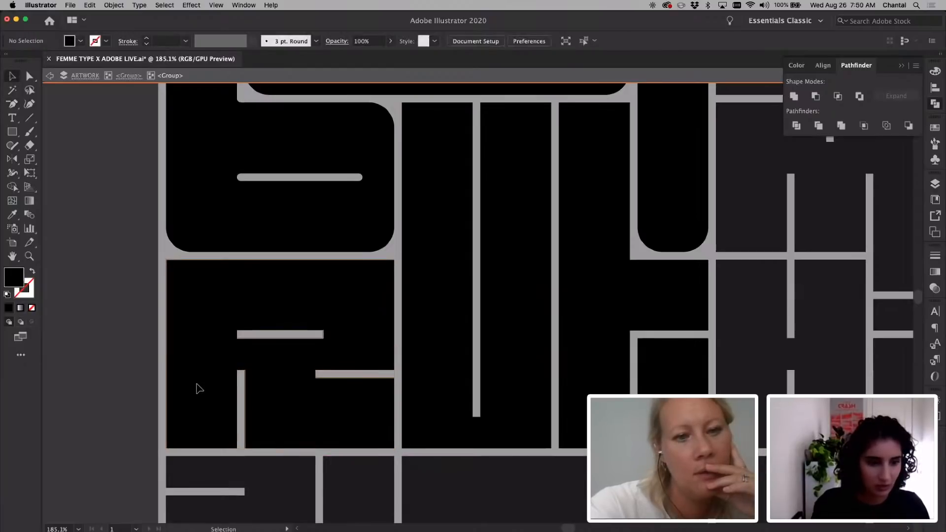
{"action": "key", "text": "a"}
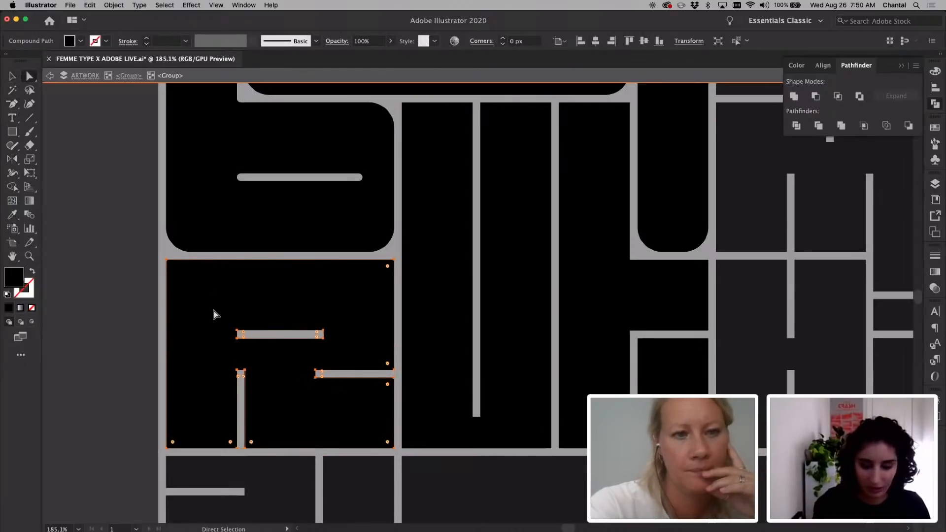
{"action": "key", "text": "minus"}
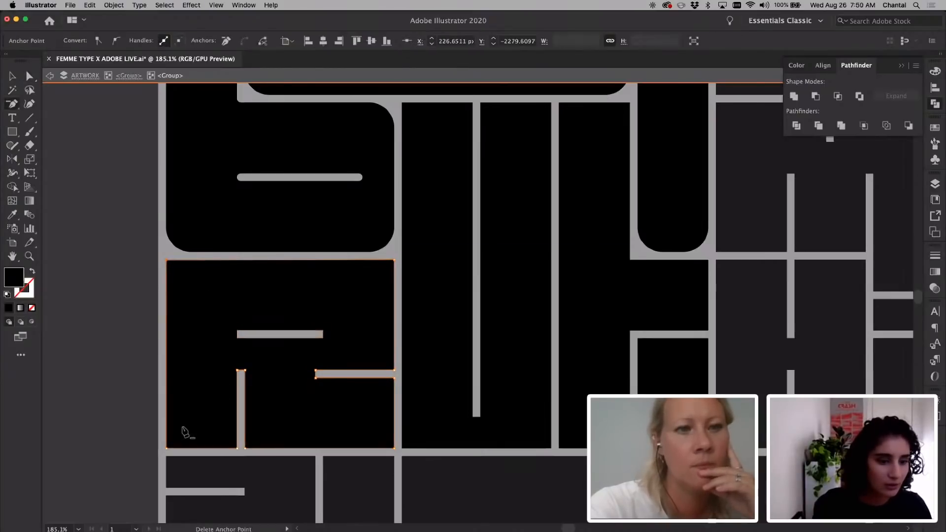
{"action": "left_click", "coordinate": [167, 449]}
{"action": "key", "text": "super+z"}
{"action": "left_click", "coordinate": [238, 449]}
{"action": "key", "text": "super+z"}
Round all the r's corners together to the maximum radius, including the ends of its counter and slits.
{"action": "key", "text": "a"}
{"action": "left_click_drag", "start_coordinate": [172, 266], "coordinate": [294, 361]}
{"action": "key", "text": "v"}
Isolate the r's compound path, set only its outer convex corners to a 24 px radius, and exit isolation mode.
{"action": "double_click", "coordinate": [308, 303]}
{"action": "key", "text": "a"}
{"action": "left_click_drag", "start_coordinate": [148, 249], "coordinate": [199, 503]}
{"action": "left_click_drag", "start_coordinate": [402, 465], "coordinate": [213, 433]}
{"action": "left_click", "coordinate": [333, 41]}
{"action": "type", "text": "24"}
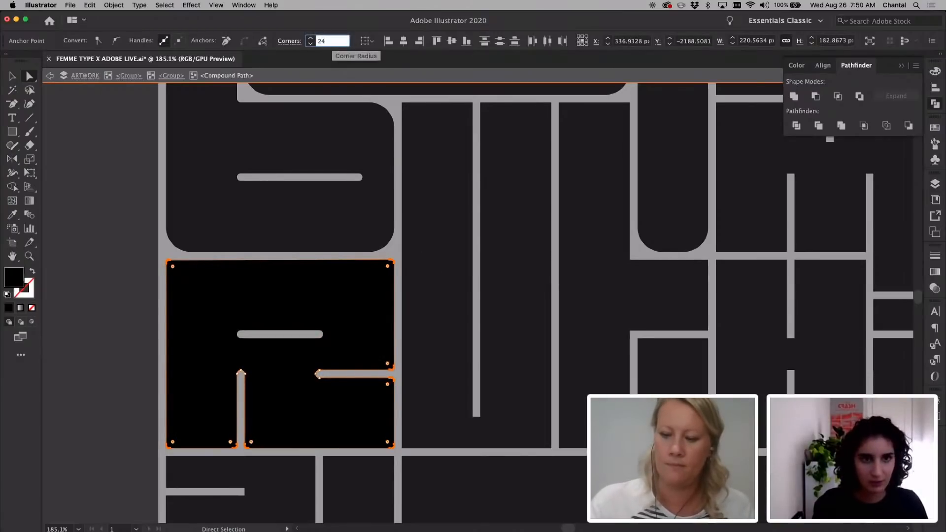
{"action": "key", "text": "Return"}
{"action": "left_click", "coordinate": [141, 242]}
{"action": "scroll", "coordinate": [141, 242], "scroll_direction": "down", "scroll_amount": 5}
{"action": "key", "text": "Escape"}
{"action": "scroll", "coordinate": [141, 242], "scroll_direction": "down", "scroll_amount": 2}
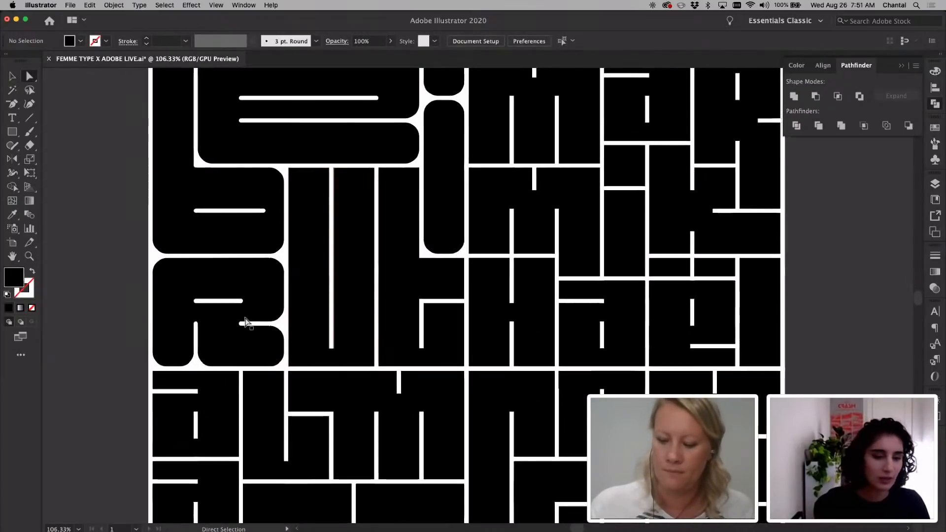
Isolate the Beirut block's letter u and round all its corners to 3.8028 px, including its inner slit's end.
{"action": "scroll", "coordinate": [254, 334], "scroll_direction": "up", "scroll_amount": 4}
{"action": "scroll", "coordinate": [220, 321], "scroll_direction": "down", "scroll_amount": 4}
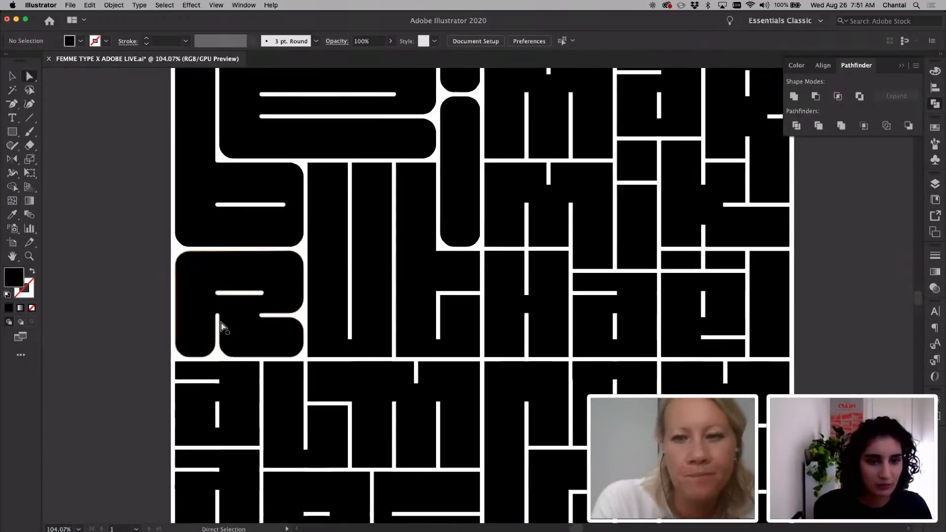
{"action": "key", "text": "v"}
{"action": "double_click", "coordinate": [312, 274]}
{"action": "double_click", "coordinate": [313, 274]}
{"action": "left_click", "coordinate": [313, 277]}
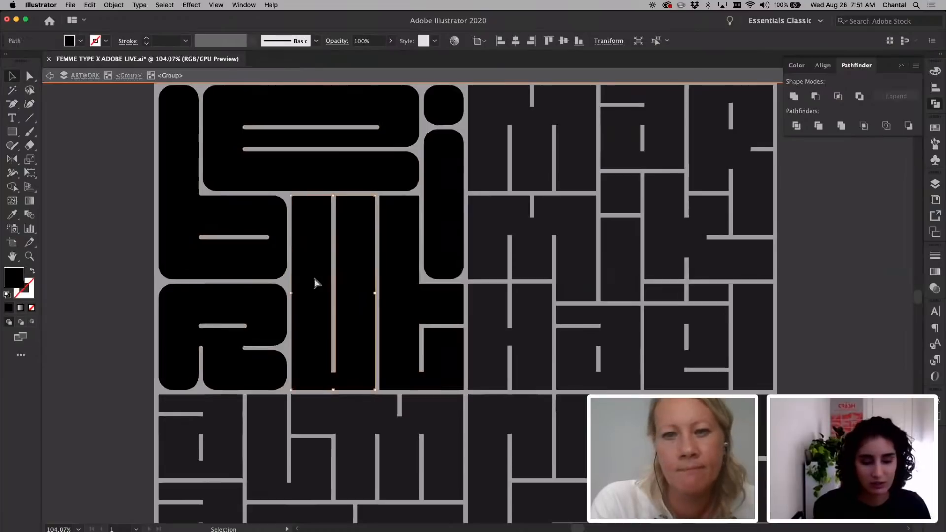
{"action": "key", "text": "a"}
{"action": "scroll", "coordinate": [313, 278], "scroll_direction": "up", "scroll_amount": 3}
{"action": "left_click_drag", "start_coordinate": [330, 386], "coordinate": [332, 222]}
{"action": "scroll", "coordinate": [409, 257], "scroll_direction": "down", "scroll_amount": 1}
Isolate the u's path, set its outer top and bottom corners to a 24 px radius, and exit isolation mode.
{"action": "key", "text": "v"}
{"action": "double_click", "coordinate": [386, 258]}
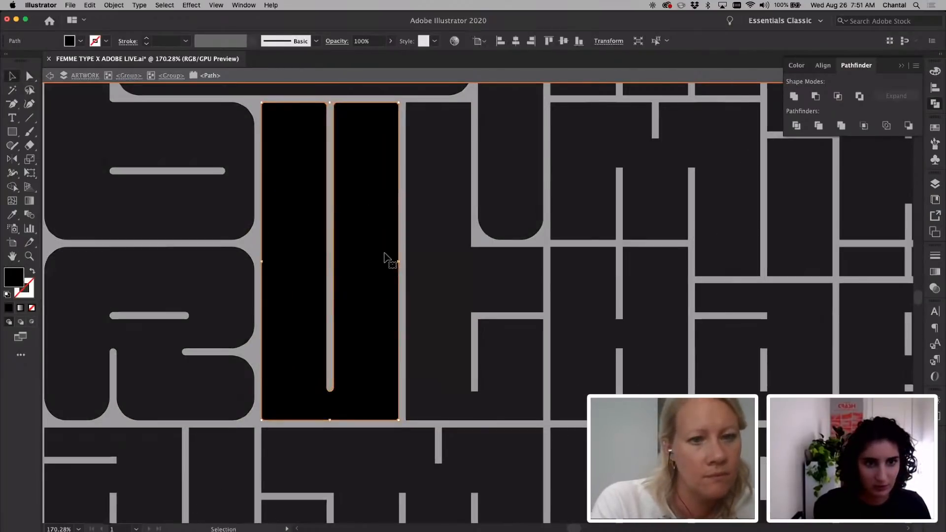
{"action": "scroll", "coordinate": [385, 254], "scroll_direction": "up", "scroll_amount": 3}
{"action": "key", "text": "a"}
{"action": "left_click_drag", "start_coordinate": [219, 174], "coordinate": [375, 232]}
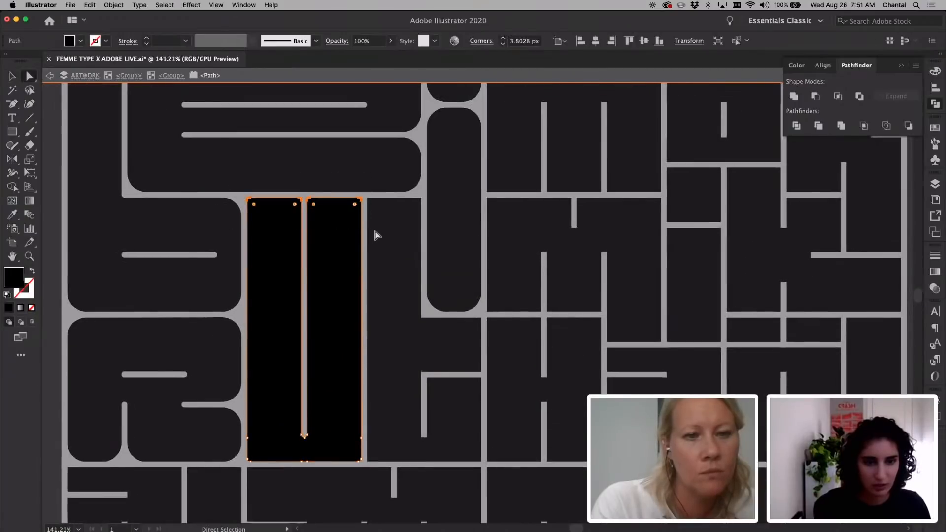
{"action": "left_click_drag", "start_coordinate": [375, 483], "coordinate": [245, 457]}
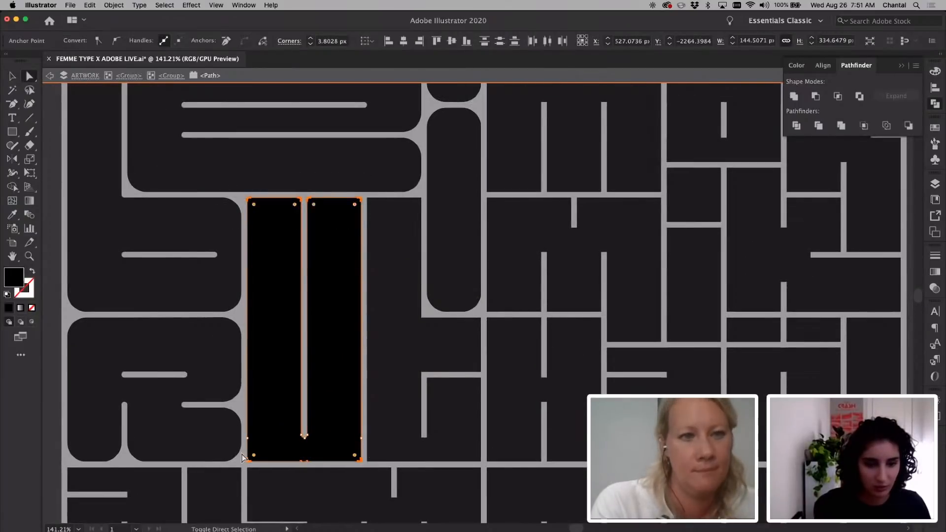
{"action": "left_click", "coordinate": [321, 41]}
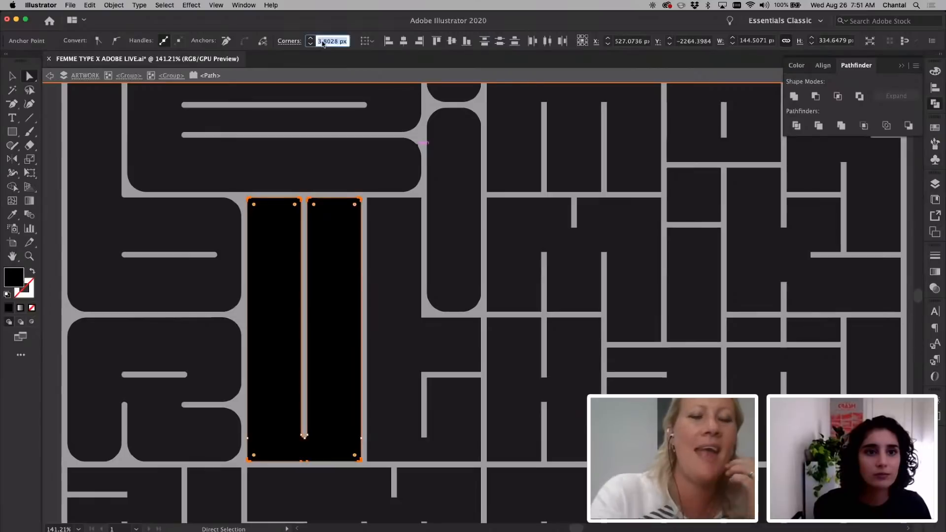
{"action": "type", "text": "24"}
{"action": "key", "text": "Return"}
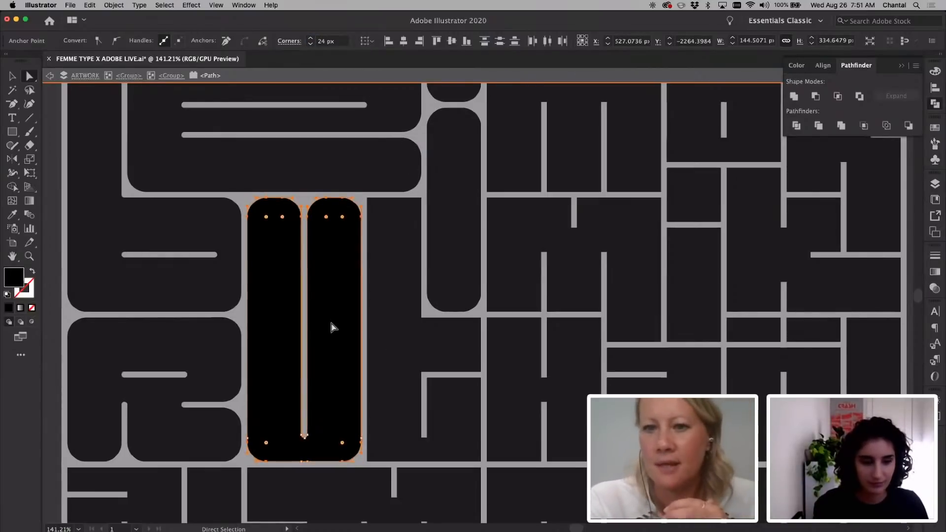
{"action": "left_click", "coordinate": [381, 340]}
{"action": "scroll", "coordinate": [381, 341], "scroll_direction": "down", "scroll_amount": 5}
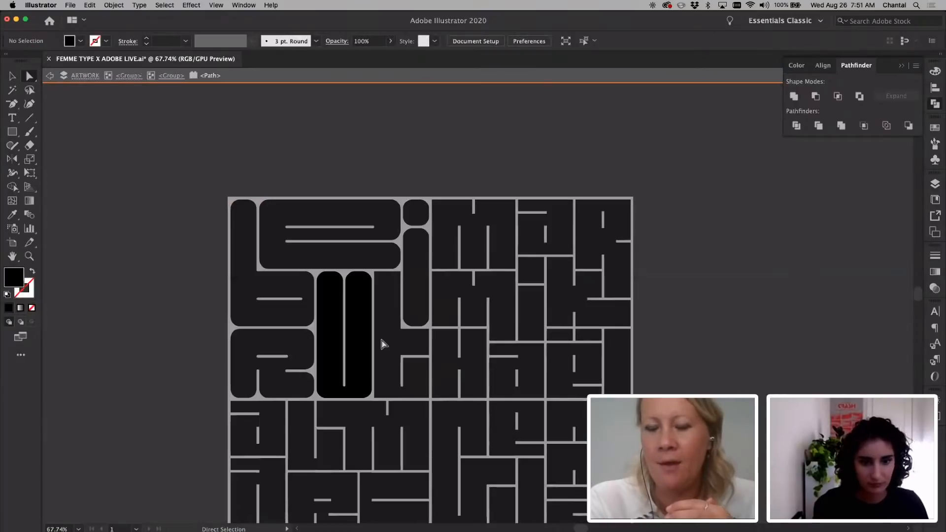
{"action": "double_click", "coordinate": [169, 356]}
Isolate the Beirut block's letter t and round all its corners to 3.8028 px.
{"action": "key", "text": "v"}
{"action": "scroll", "coordinate": [354, 375], "scroll_direction": "right", "scroll_amount": 2}
{"action": "left_click", "coordinate": [350, 354]}
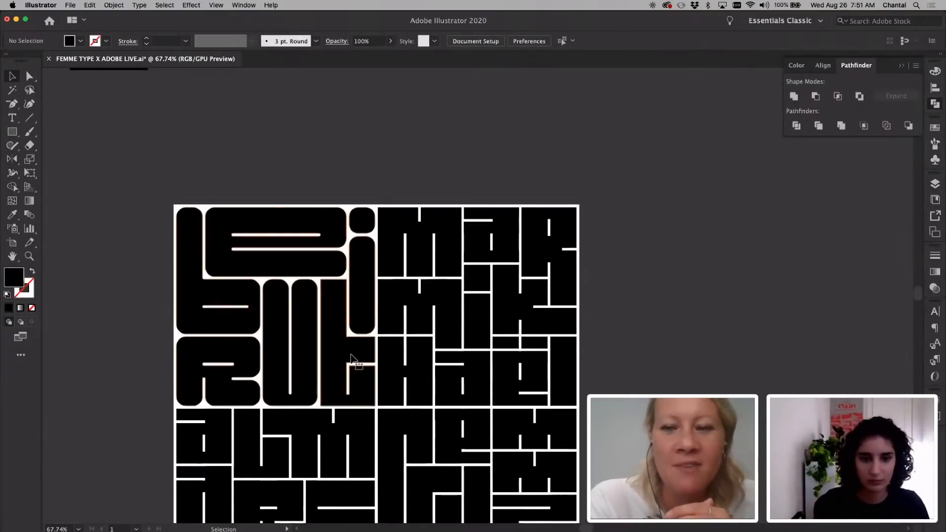
{"action": "double_click", "coordinate": [351, 354]}
{"action": "left_click", "coordinate": [350, 354]}
{"action": "scroll", "coordinate": [351, 354], "scroll_direction": "up", "scroll_amount": 3}
{"action": "double_click", "coordinate": [351, 355]}
{"action": "left_click", "coordinate": [352, 356]}
{"action": "key", "text": "a"}
{"action": "triple_click", "coordinate": [534, 44]}
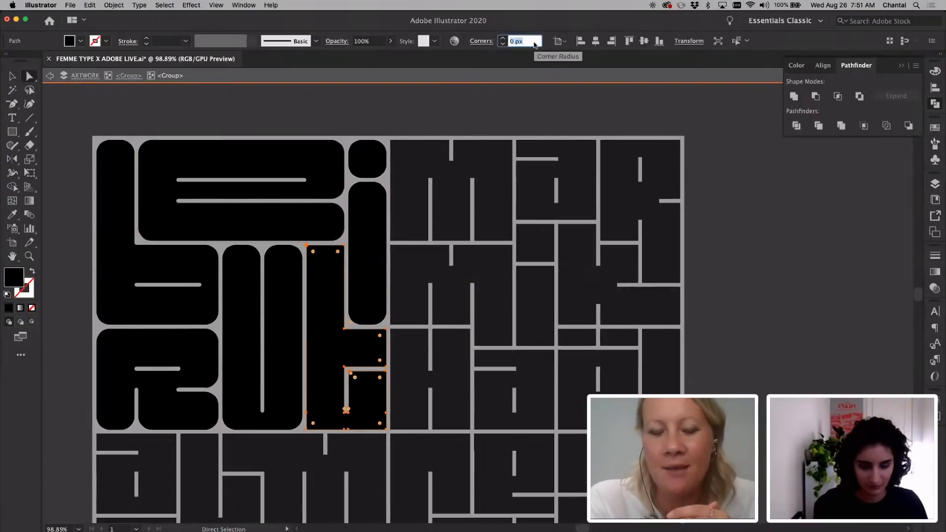
{"action": "type", "text": "24"}
{"action": "key", "text": "Return"}
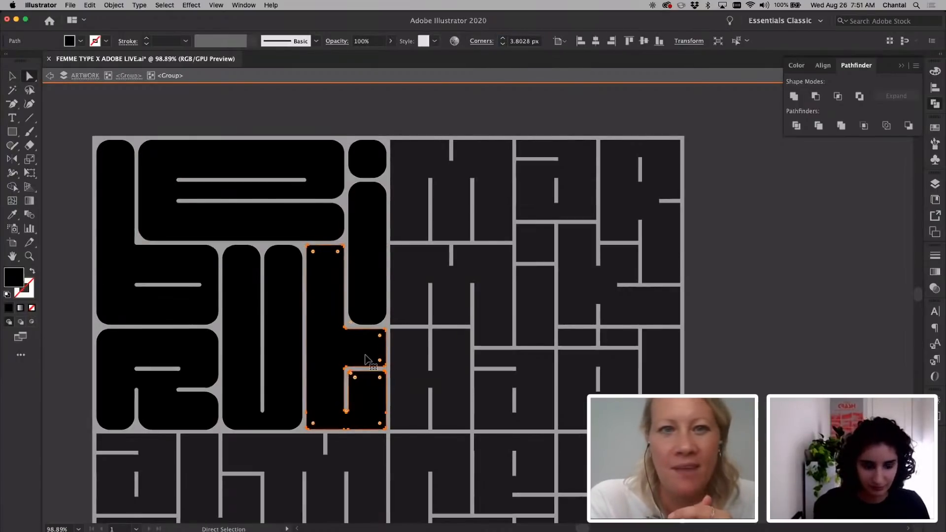
Isolate the t's path and set the outer corners of its stem, crossbar and foot to a 24 px radius.
{"action": "double_click", "coordinate": [380, 383]}
{"action": "left_click_drag", "start_coordinate": [380, 301], "coordinate": [403, 451]}
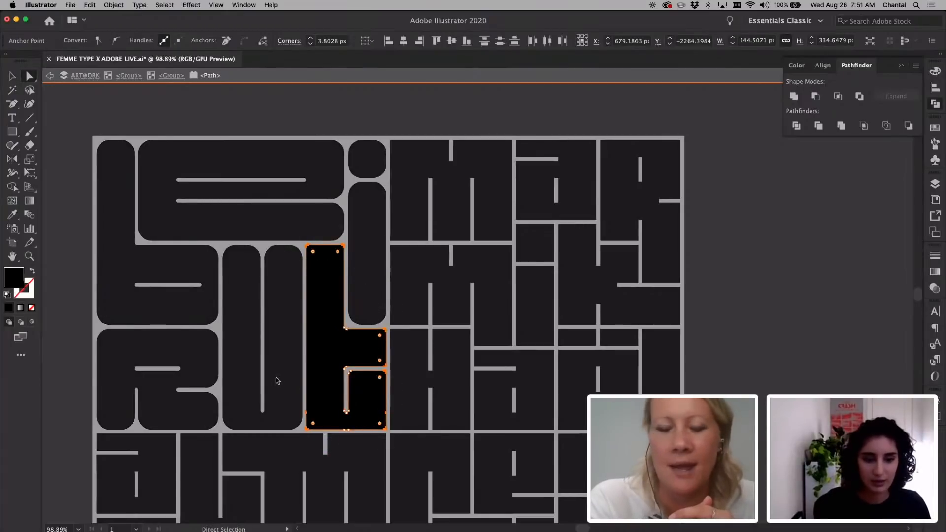
{"action": "left_click", "coordinate": [333, 41]}
{"action": "type", "text": "24"}
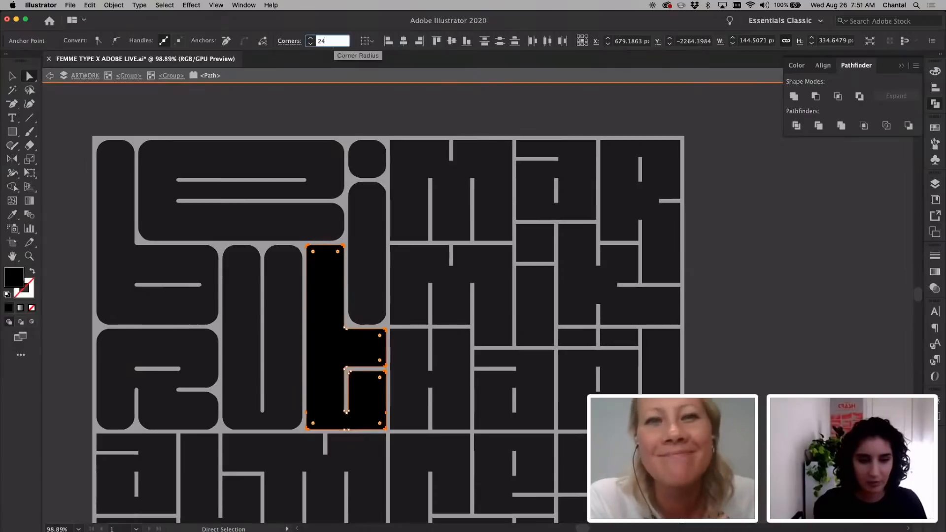
{"action": "key", "text": "Return"}
{"action": "left_click", "coordinate": [440, 348]}
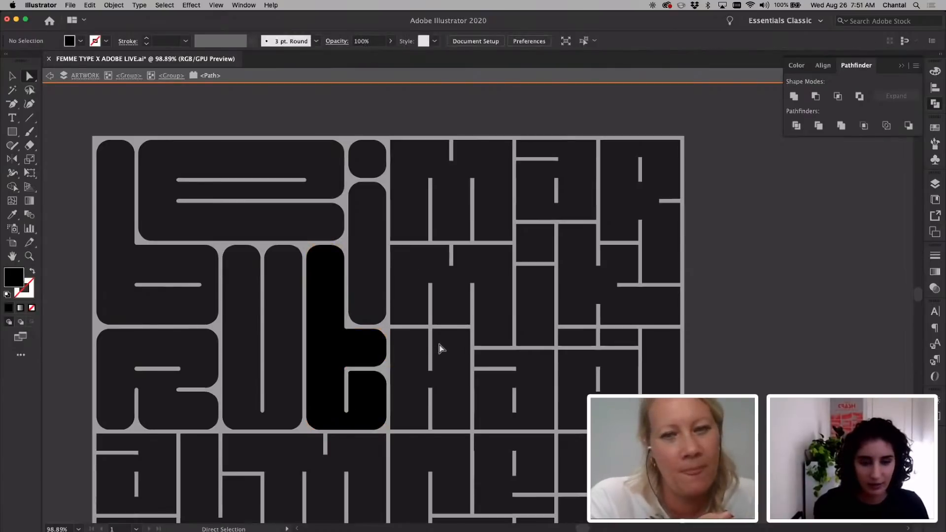
Set the remaining small convex corner at the top left of the t's foot to a 20 px radius.
{"action": "left_click", "coordinate": [352, 402]}
{"action": "scroll", "coordinate": [352, 397], "scroll_direction": "up", "scroll_amount": 3}
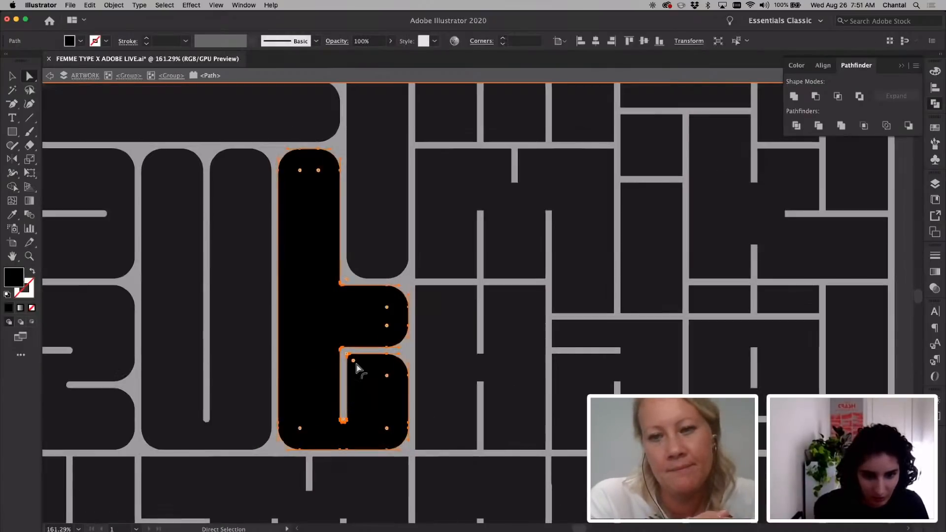
{"action": "scroll", "coordinate": [355, 365], "scroll_direction": "up", "scroll_amount": 2}
{"action": "left_click", "coordinate": [348, 356]}
{"action": "left_click_drag", "start_coordinate": [349, 357], "coordinate": [311, 318]}
{"action": "key", "text": "super+z"}
{"action": "left_click", "coordinate": [348, 355]}
{"action": "left_click", "coordinate": [523, 43]}
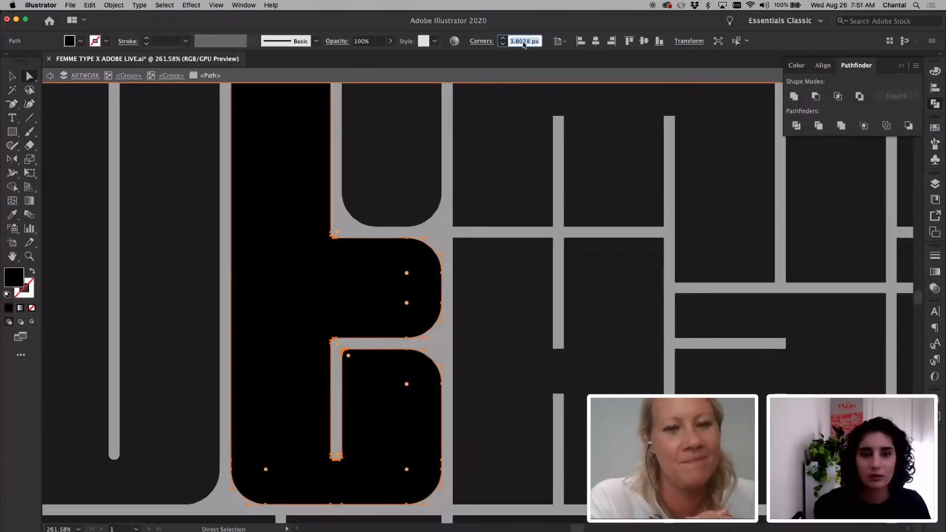
{"action": "type", "text": "20"}
{"action": "key", "text": "Return"}
{"action": "left_click", "coordinate": [453, 381]}
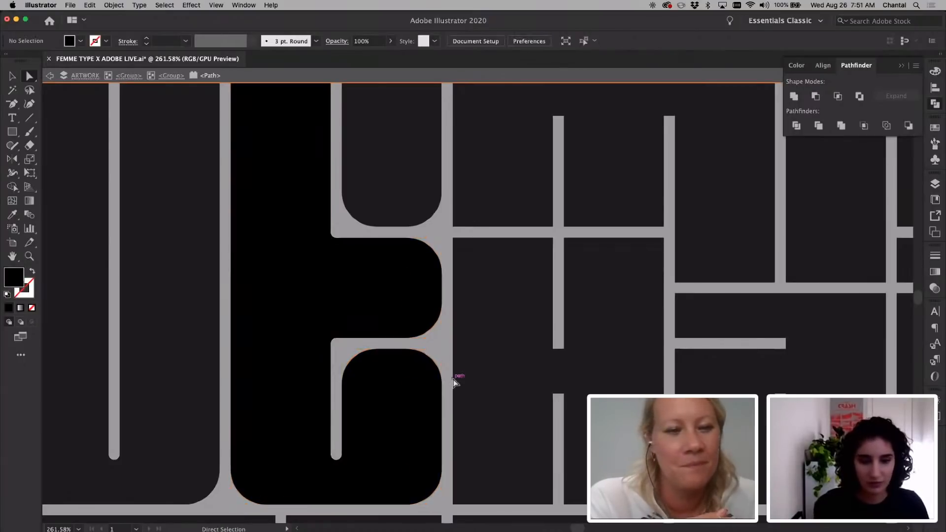
Exit isolation of the t and isolate the group of the Mar Mikhael block.
{"action": "scroll", "coordinate": [453, 381], "scroll_direction": "down", "scroll_amount": 1}
{"action": "scroll", "coordinate": [453, 383], "scroll_direction": "down", "scroll_amount": 3}
{"action": "scroll", "coordinate": [649, 411], "scroll_direction": "down", "scroll_amount": 2}
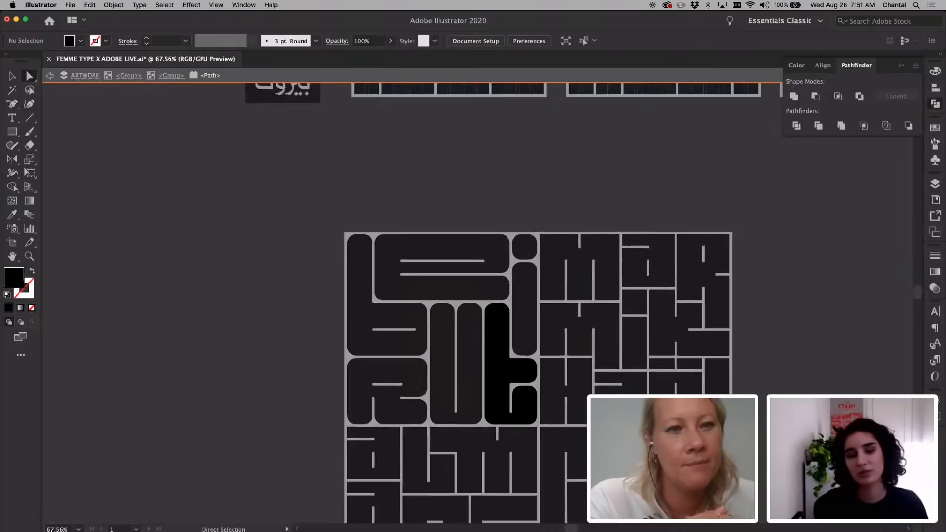
{"action": "scroll", "coordinate": [649, 411], "scroll_direction": "right", "scroll_amount": 2}
{"action": "key", "text": "v"}
{"action": "double_click", "coordinate": [751, 392]}
{"action": "scroll", "coordinate": [580, 355], "scroll_direction": "right", "scroll_amount": 2}
{"action": "double_click", "coordinate": [566, 345]}
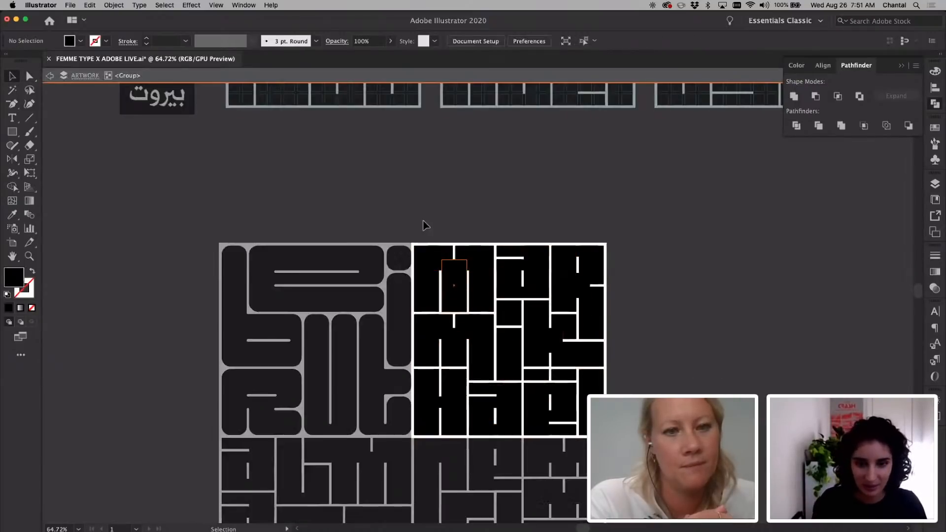
Select all the letter shapes of the Mar Mikhael block and unite them into solid outlines.
{"action": "left_click", "coordinate": [426, 244]}
{"action": "left_click_drag", "start_coordinate": [422, 227], "coordinate": [529, 344]}
{"action": "left_click", "coordinate": [794, 96]}
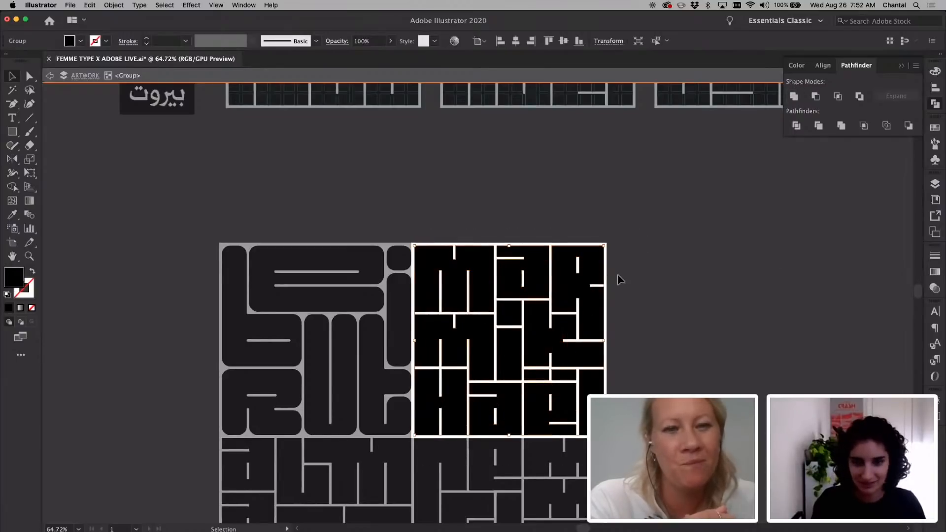
Round all corners of the upper m in the Mar Mikhael block to 3.8028 px.
{"action": "scroll", "coordinate": [619, 279], "scroll_direction": "up", "scroll_amount": 3}
{"action": "key", "text": "a"}
{"action": "left_click", "coordinate": [351, 225]}
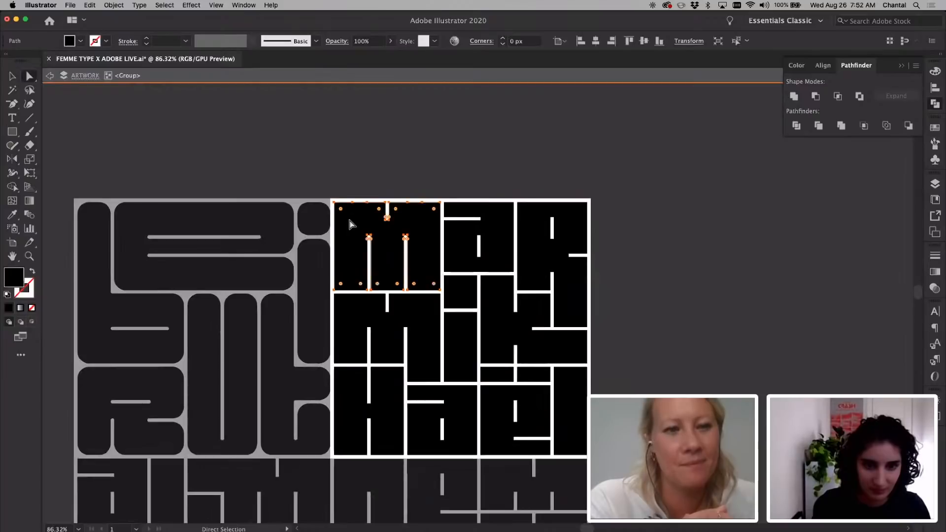
{"action": "left_click_drag", "start_coordinate": [341, 210], "coordinate": [443, 345]}
{"action": "double_click", "coordinate": [347, 258]}
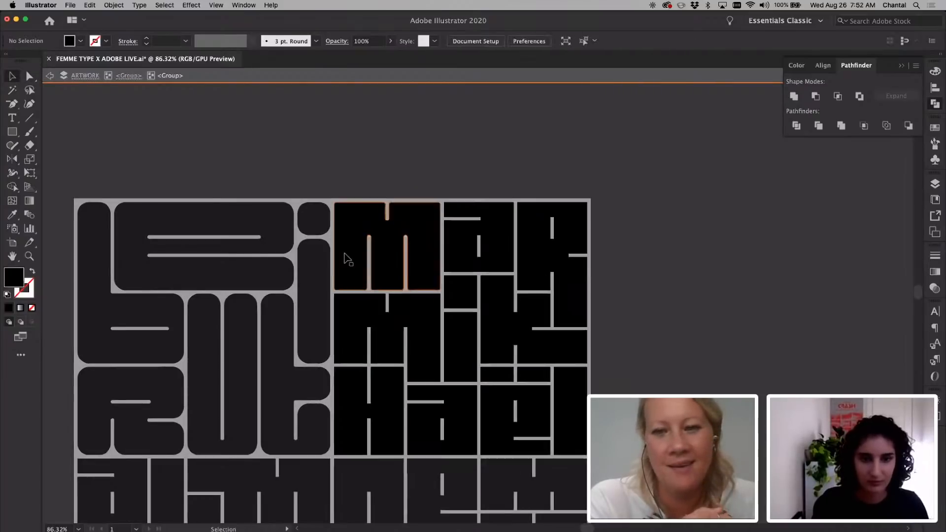
{"action": "left_click_drag", "start_coordinate": [423, 204], "coordinate": [456, 213]}
{"action": "left_click_drag", "start_coordinate": [458, 302], "coordinate": [443, 323]}
{"action": "key", "text": "super+z"}
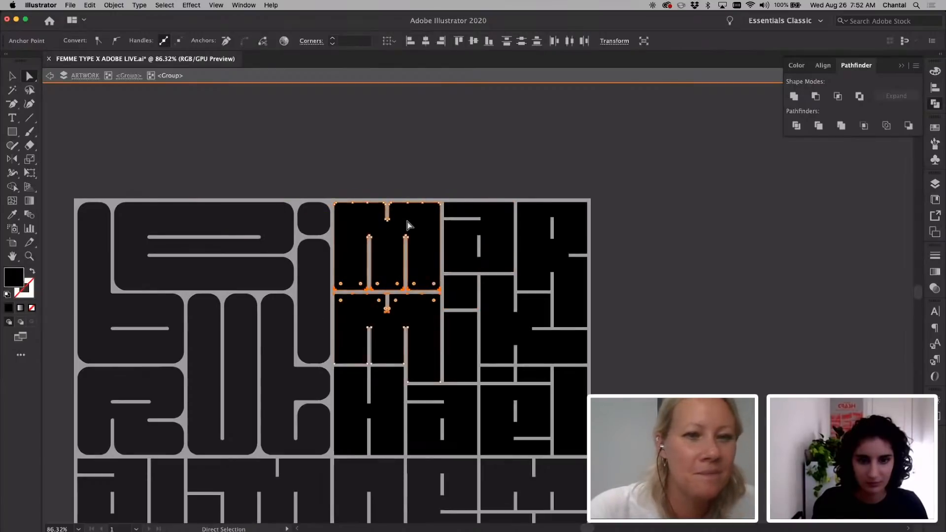
Isolate the upper m's path and set its outer corners to a 24 px radius.
{"action": "scroll", "coordinate": [406, 217], "scroll_direction": "up", "scroll_amount": 3}
{"action": "double_click", "coordinate": [349, 226]}
{"action": "left_click_drag", "start_coordinate": [286, 181], "coordinate": [479, 207]}
{"action": "left_click_drag", "start_coordinate": [463, 355], "coordinate": [302, 305]}
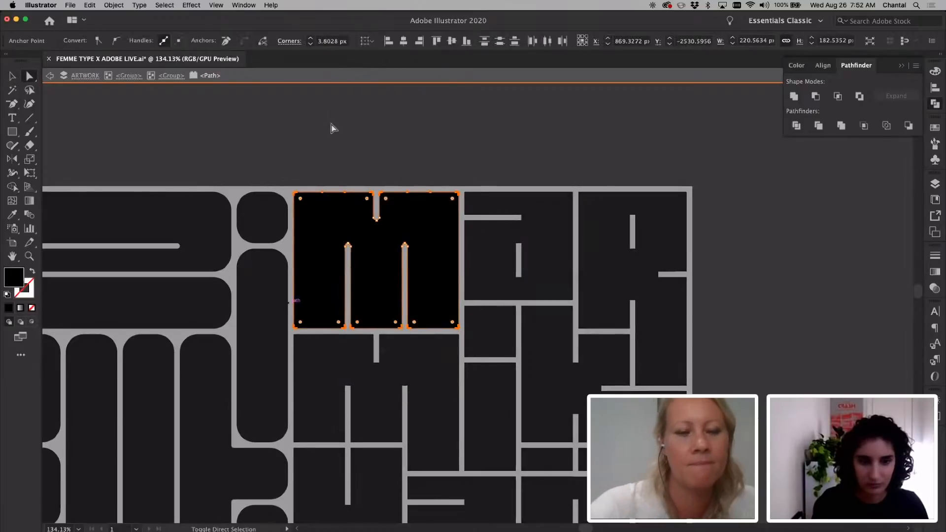
{"action": "left_click", "coordinate": [339, 42]}
{"action": "double_click", "coordinate": [339, 42]}
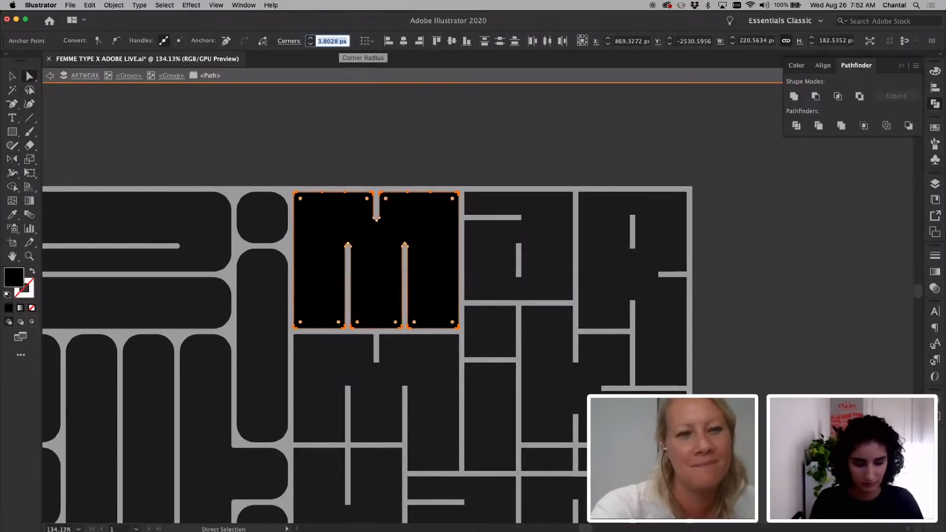
{"action": "type", "text": "24"}
{"action": "key", "text": "Return"}
{"action": "left_click", "coordinate": [571, 279]}
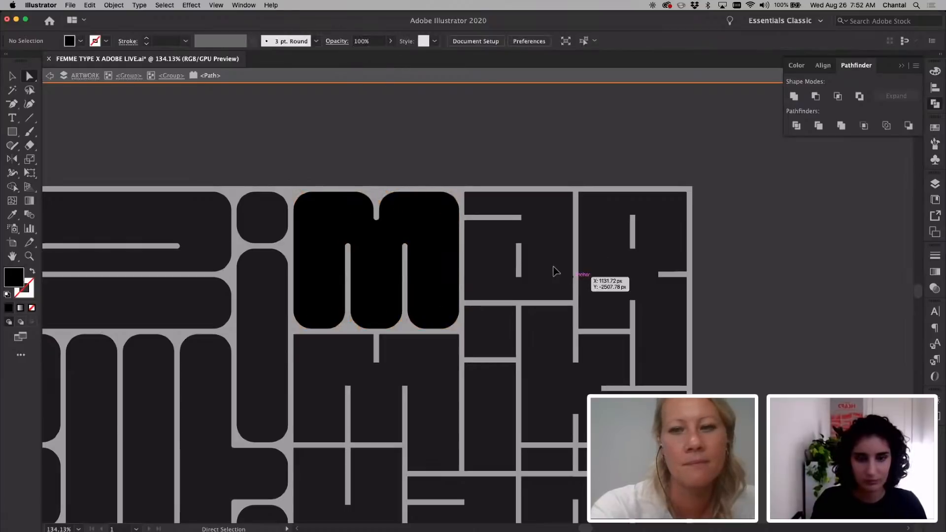
Isolate the letter group of the Mar Mikhael block and round all corners of the top-row a to 3.8028 px.
{"action": "key", "text": "v"}
{"action": "double_click", "coordinate": [553, 270]}
{"action": "left_click", "coordinate": [554, 249]}
{"action": "double_click", "coordinate": [554, 252]}
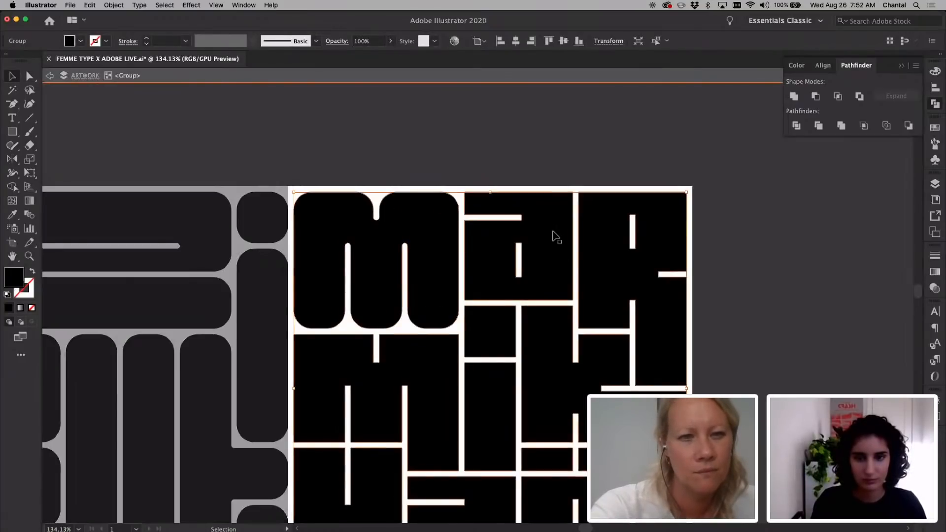
{"action": "key", "text": "a"}
{"action": "left_click", "coordinate": [474, 207]}
{"action": "left_click_drag", "start_coordinate": [651, 255], "coordinate": [551, 239]}
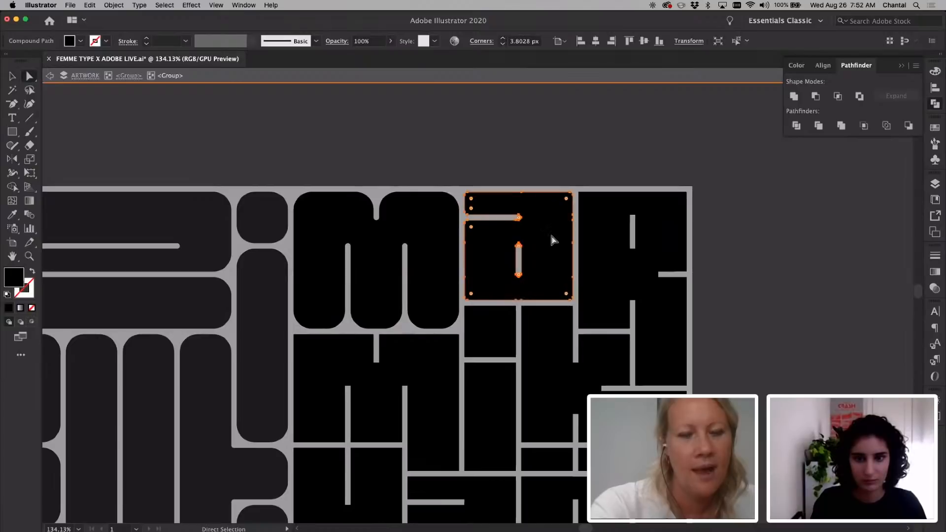
Isolate the top-row a's compound path, set its outer corners to a 15.2113 px radius and exit isolation.
{"action": "key", "text": "v"}
{"action": "double_click", "coordinate": [518, 220]}
{"action": "key", "text": "a"}
{"action": "left_click", "coordinate": [474, 273]}
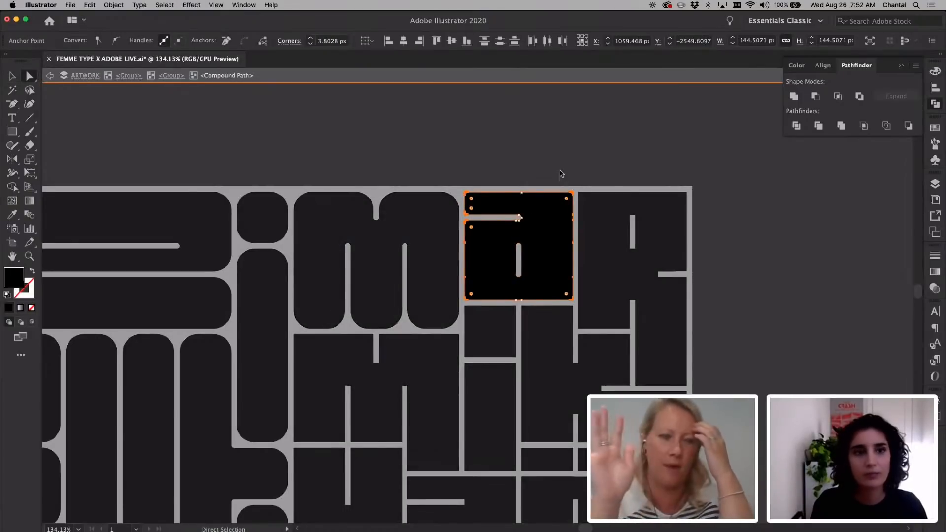
{"action": "left_click", "coordinate": [325, 42]}
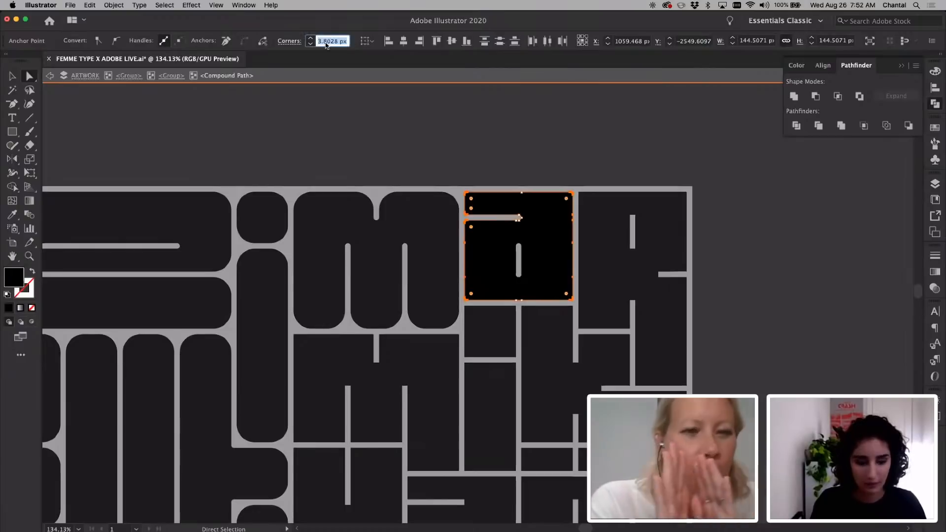
{"action": "type", "text": "15.2113 px"}
{"action": "key", "text": "Return"}
{"action": "left_click", "coordinate": [656, 235]}
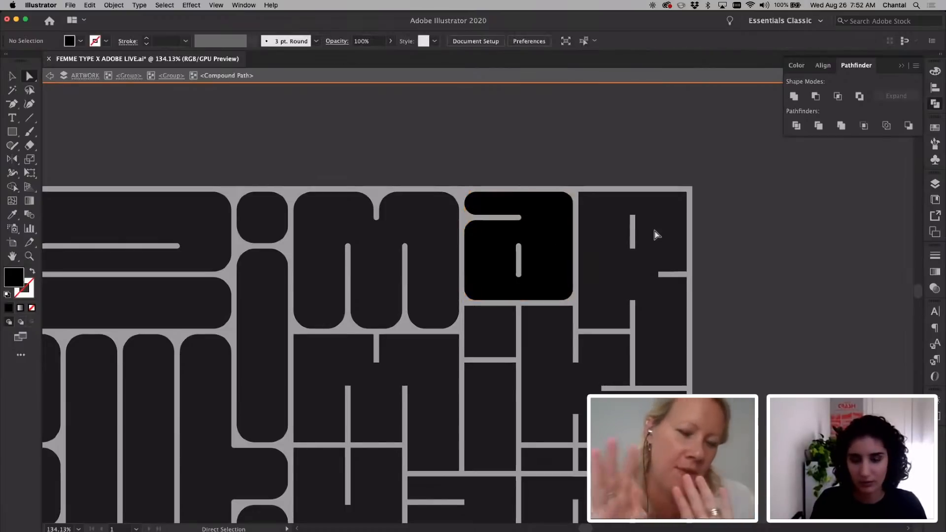
{"action": "double_click", "coordinate": [705, 232]}
Isolate the Beirut block's letters and fill them with the orange sampled from the colour swatch above the composition.
{"action": "scroll", "coordinate": [706, 233], "scroll_direction": "down", "scroll_amount": 3}
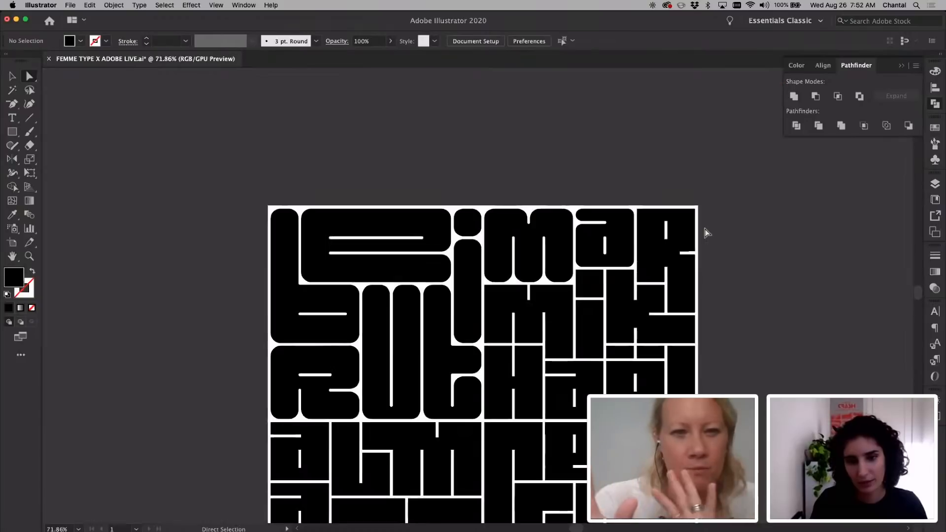
{"action": "scroll", "coordinate": [706, 233], "scroll_direction": "down", "scroll_amount": 1}
{"action": "scroll", "coordinate": [704, 228], "scroll_direction": "right", "scroll_amount": 3}
{"action": "scroll", "coordinate": [704, 229], "scroll_direction": "down", "scroll_amount": 1}
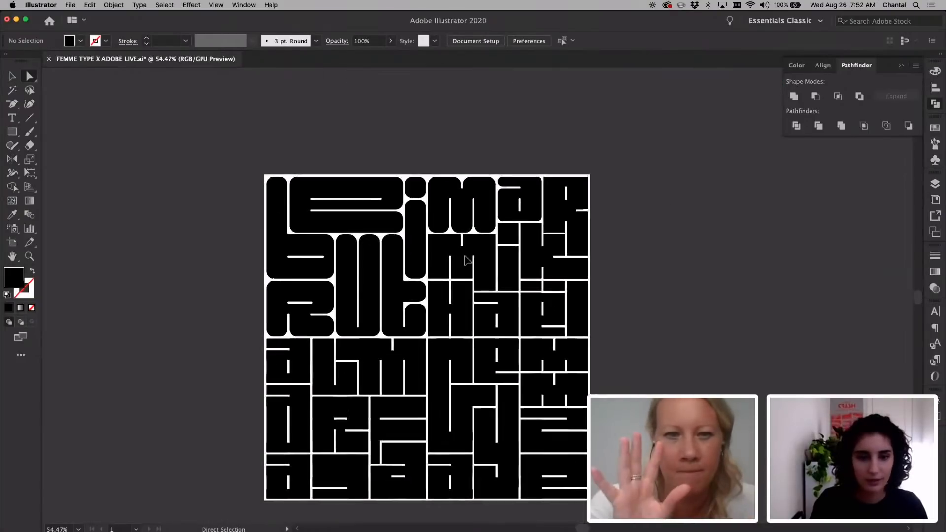
{"action": "key", "text": "v"}
{"action": "left_click", "coordinate": [394, 297]}
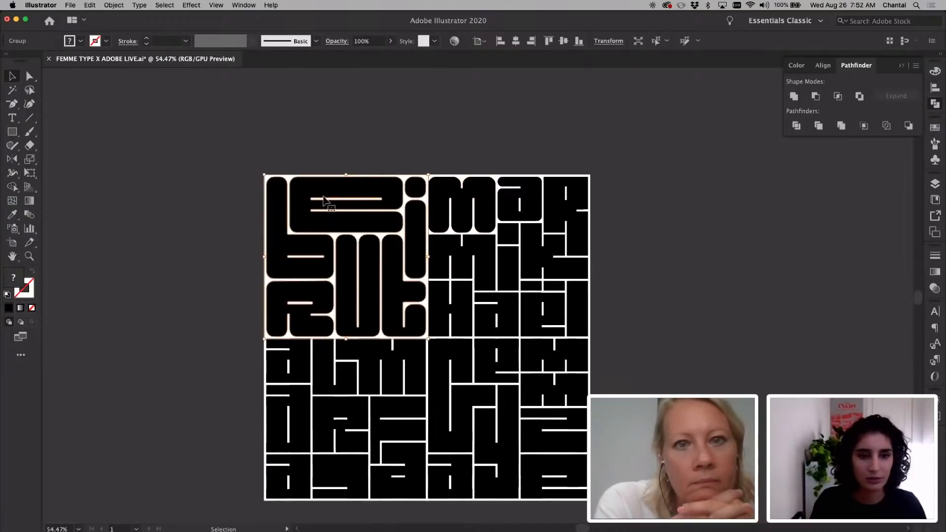
{"action": "scroll", "coordinate": [352, 200], "scroll_direction": "down", "scroll_amount": 3}
{"action": "scroll", "coordinate": [353, 199], "scroll_direction": "down", "scroll_amount": 5}
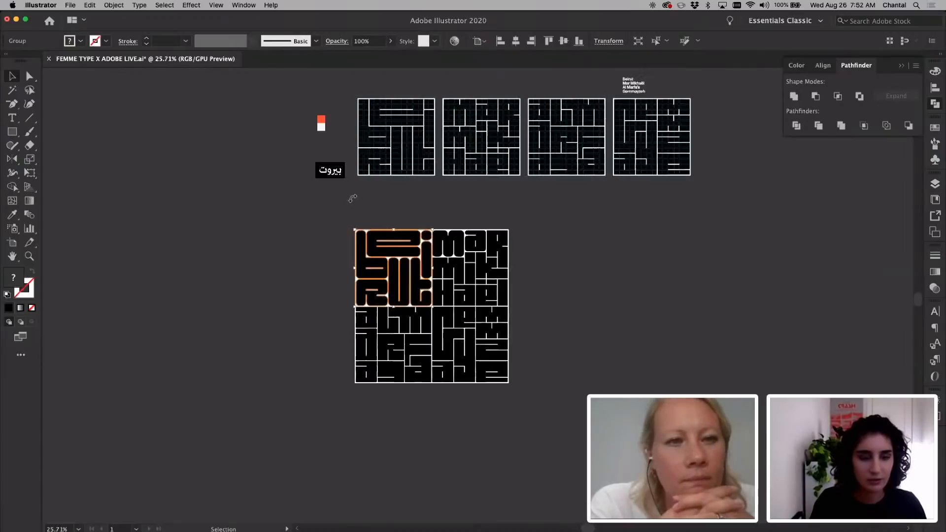
{"action": "scroll", "coordinate": [361, 257], "scroll_direction": "right", "scroll_amount": 1}
{"action": "double_click", "coordinate": [361, 256]}
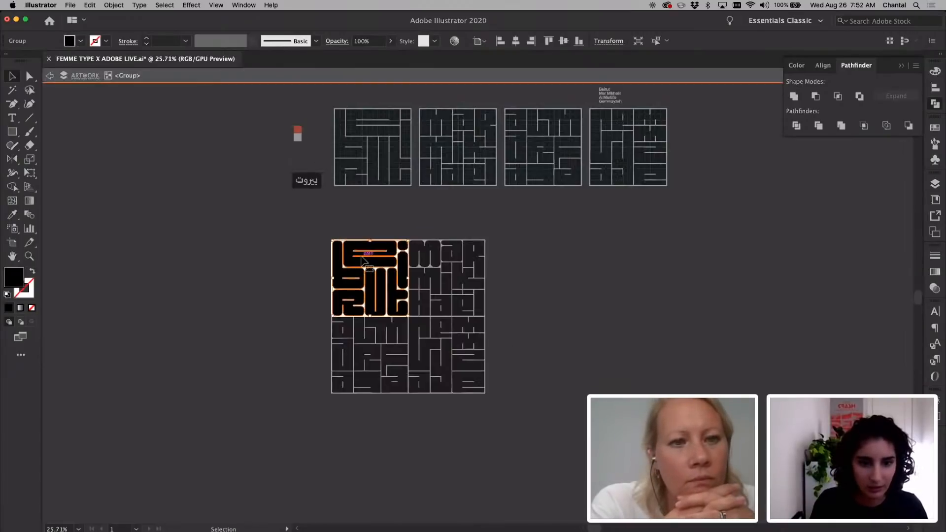
{"action": "key", "text": "i"}
{"action": "scroll", "coordinate": [362, 256], "scroll_direction": "up", "scroll_amount": 5}
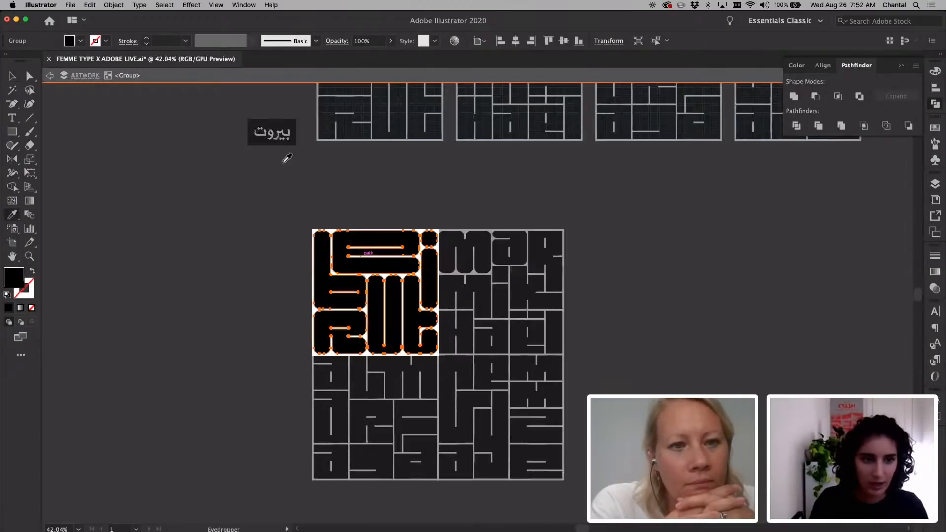
{"action": "scroll", "coordinate": [287, 158], "scroll_direction": "up", "scroll_amount": 4}
{"action": "left_click", "coordinate": [242, 132]}
{"action": "key", "text": "v"}
{"action": "left_click", "coordinate": [257, 334]}
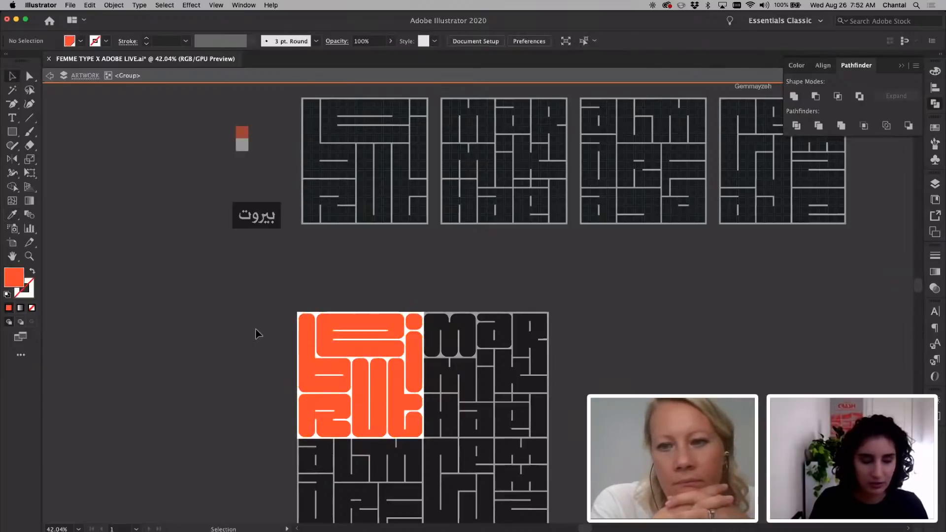
Isolate the letter group of the Mar Mikhael block and round all corners of the R to 1.4548 px.
{"action": "scroll", "coordinate": [413, 316], "scroll_direction": "down", "scroll_amount": 3}
{"action": "scroll", "coordinate": [412, 316], "scroll_direction": "right", "scroll_amount": 1}
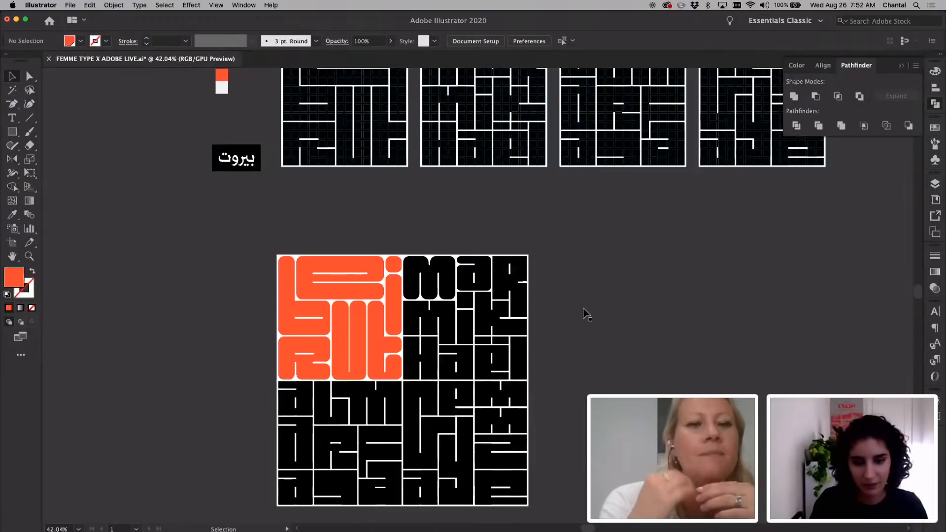
{"action": "scroll", "coordinate": [585, 314], "scroll_direction": "down", "scroll_amount": 2}
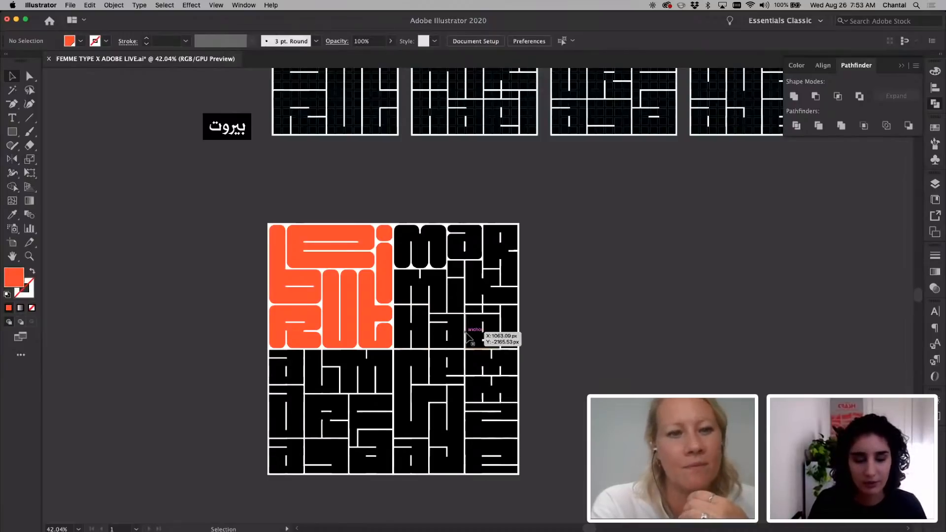
{"action": "scroll", "coordinate": [473, 337], "scroll_direction": "up", "scroll_amount": 3}
{"action": "scroll", "coordinate": [510, 239], "scroll_direction": "up", "scroll_amount": 1}
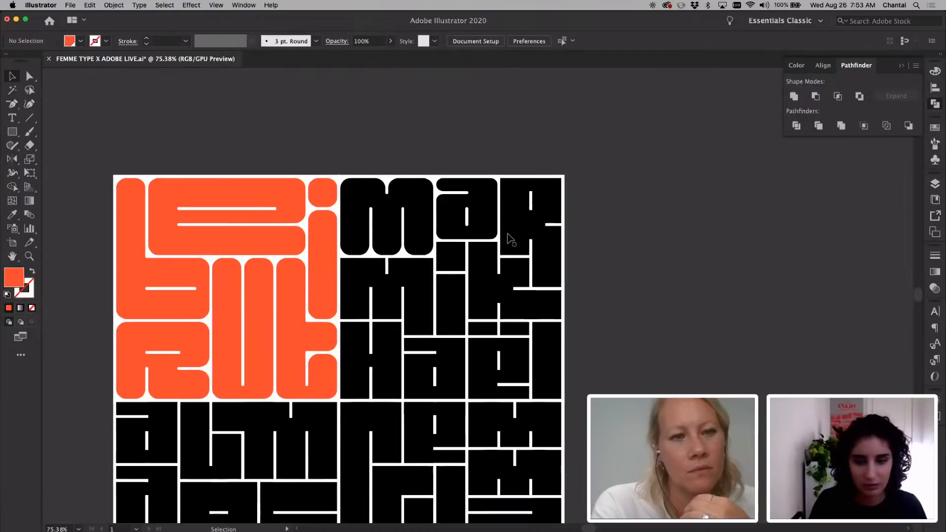
{"action": "scroll", "coordinate": [541, 213], "scroll_direction": "up", "scroll_amount": 2}
{"action": "double_click", "coordinate": [536, 213]}
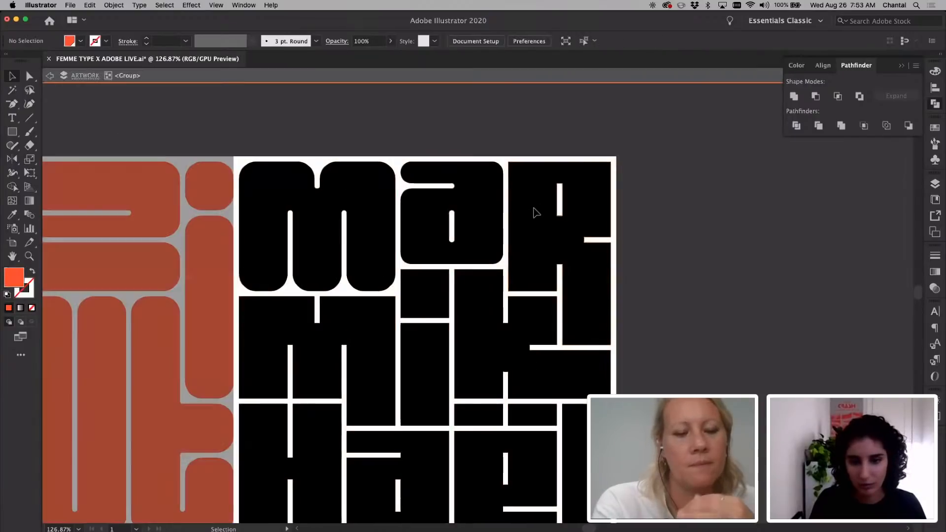
{"action": "double_click", "coordinate": [529, 256]}
{"action": "key", "text": "a"}
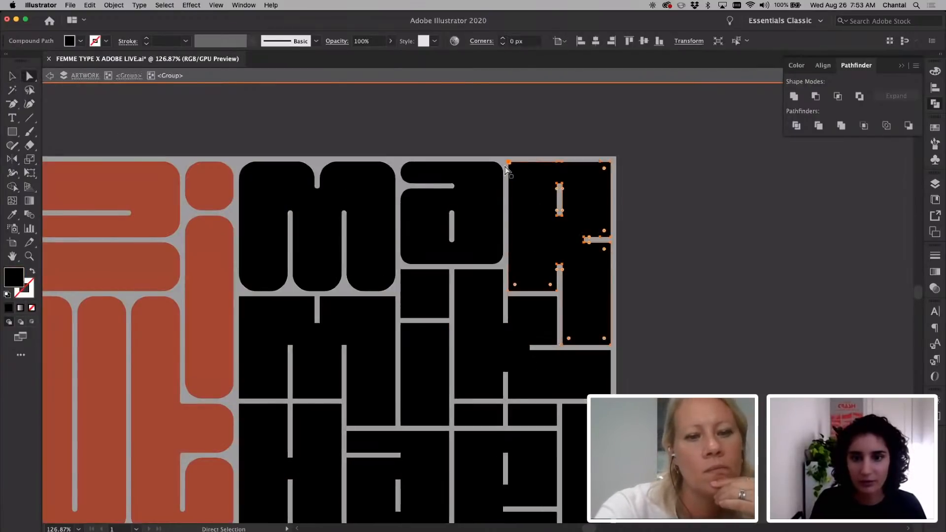
{"action": "left_click_drag", "start_coordinate": [556, 302], "coordinate": [557, 304]}
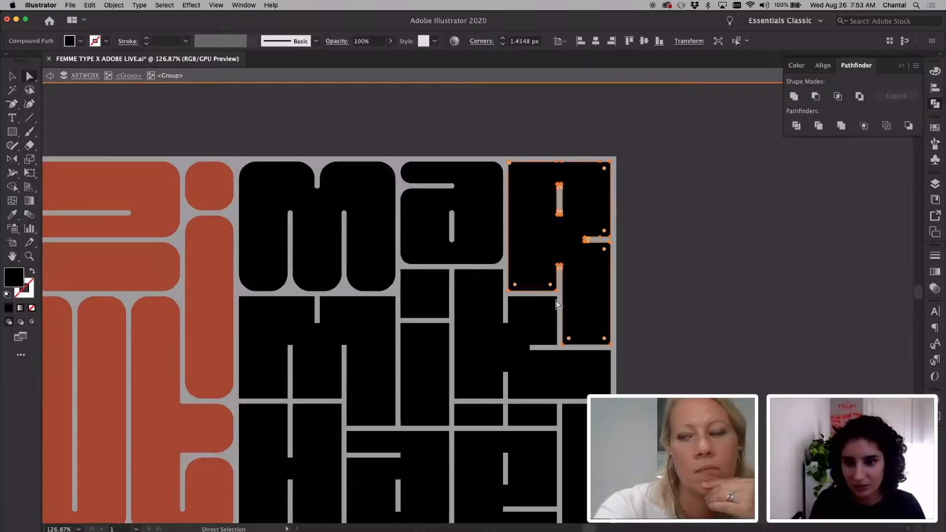
{"action": "key", "text": "super+z"}
{"action": "scroll", "coordinate": [609, 217], "scroll_direction": "up", "scroll_amount": 3}
{"action": "scroll", "coordinate": [610, 216], "scroll_direction": "down", "scroll_amount": 2}
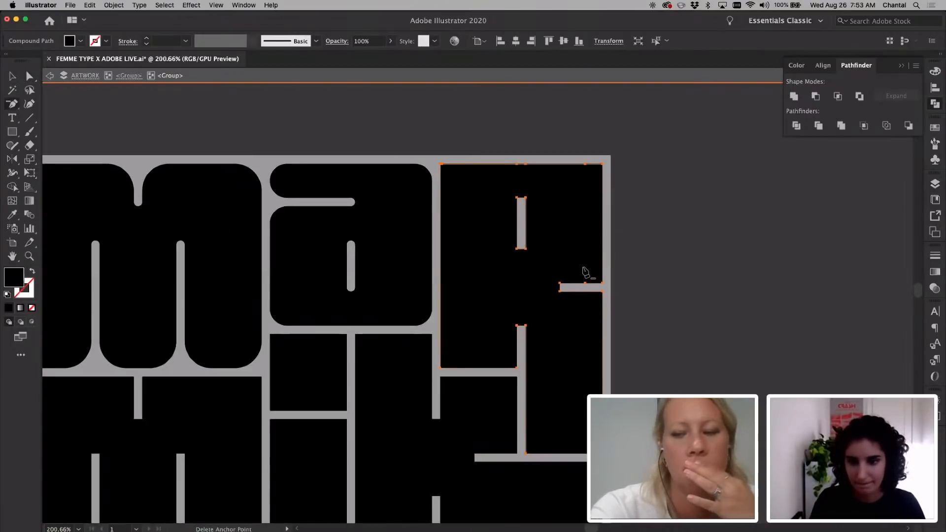
{"action": "key", "text": "minus"}
{"action": "key", "text": "a"}
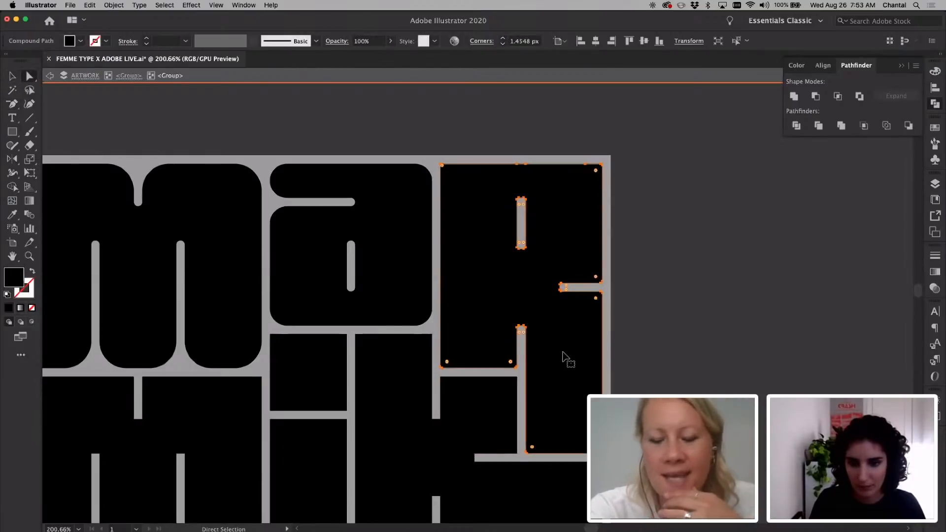
Isolate the R's compound path and round the inner ends of its side and bottom slots to 3.8028 px.
{"action": "double_click", "coordinate": [570, 305]}
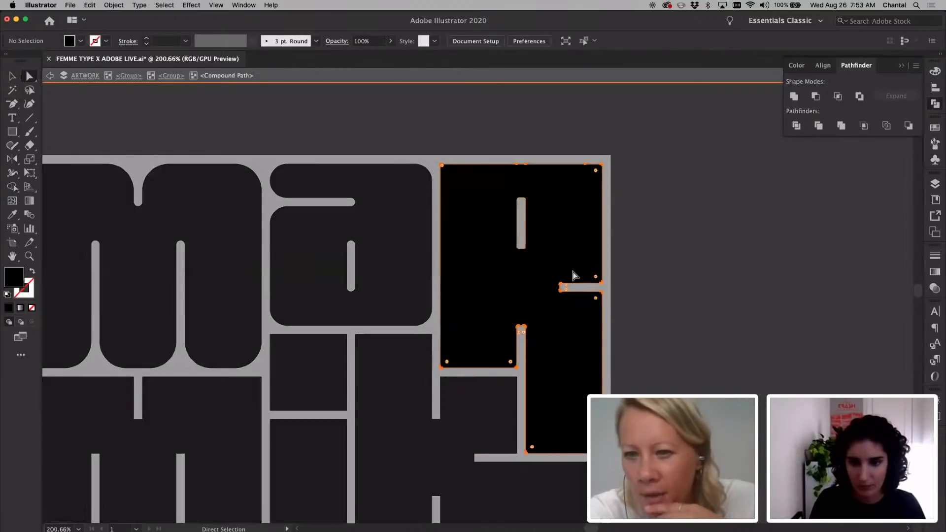
{"action": "left_click", "coordinate": [566, 289]}
{"action": "left_click_drag", "start_coordinate": [566, 288], "coordinate": [653, 296]}
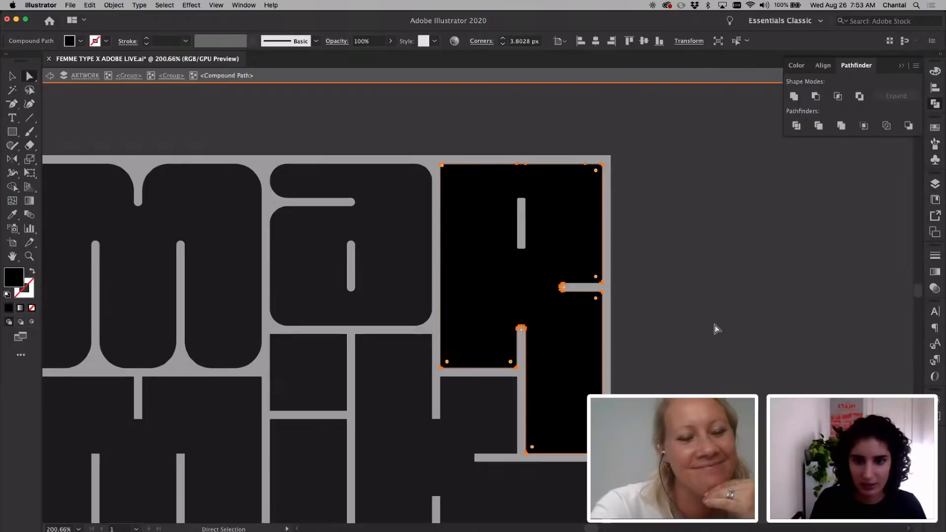
Round the corners of the R's narrow counter into fully round ends.
{"action": "scroll", "coordinate": [531, 214], "scroll_direction": "up", "scroll_amount": 3}
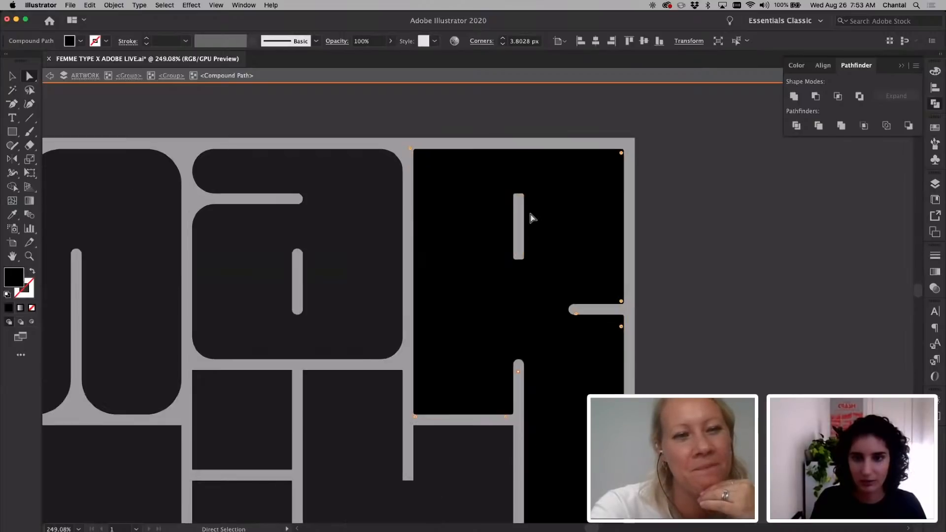
{"action": "key", "text": "shift+super+a"}
{"action": "left_click", "coordinate": [519, 203]}
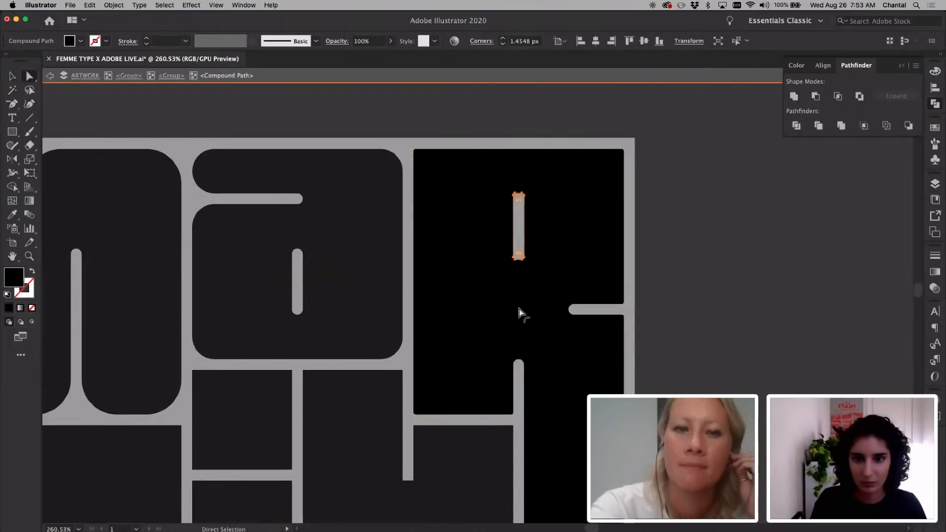
{"action": "left_click", "coordinate": [663, 281]}
{"action": "left_click", "coordinate": [554, 278]}
{"action": "scroll", "coordinate": [554, 278], "scroll_direction": "down", "scroll_amount": 3}
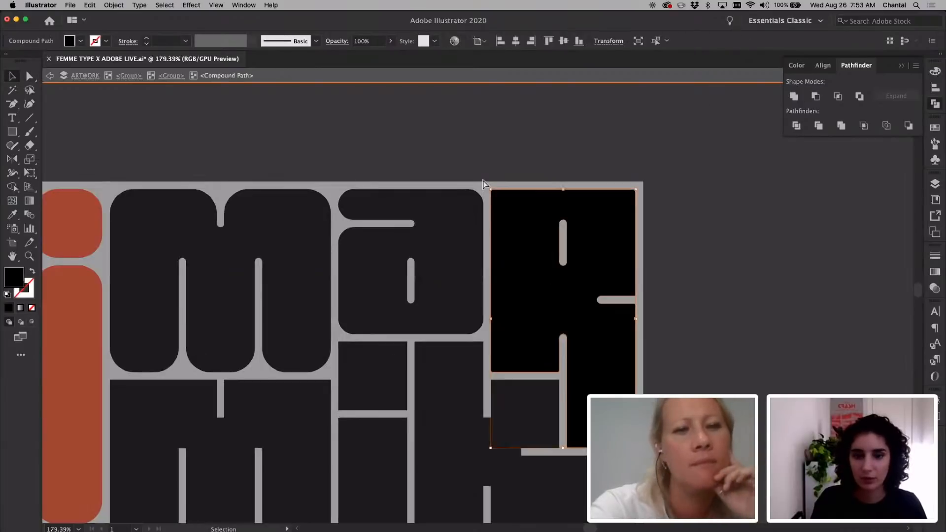
{"action": "key", "text": "a"}
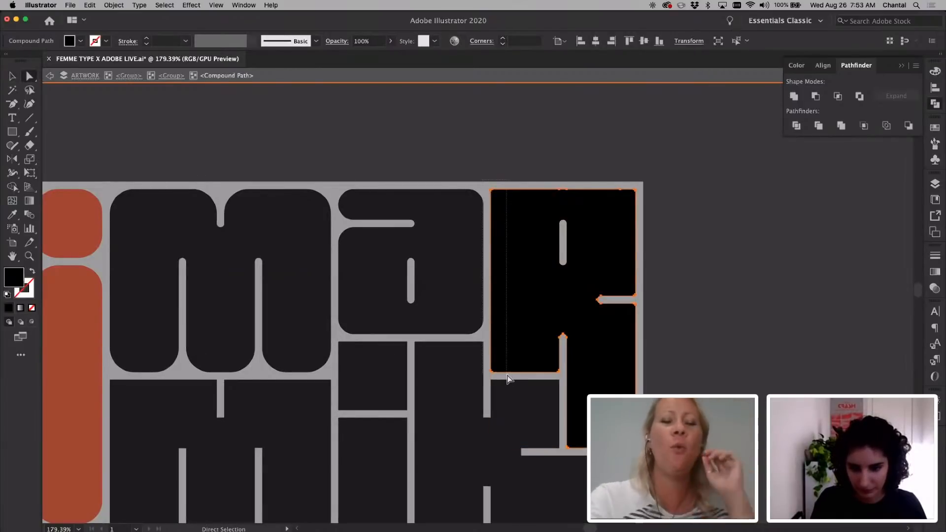
{"action": "left_click", "coordinate": [561, 371]}
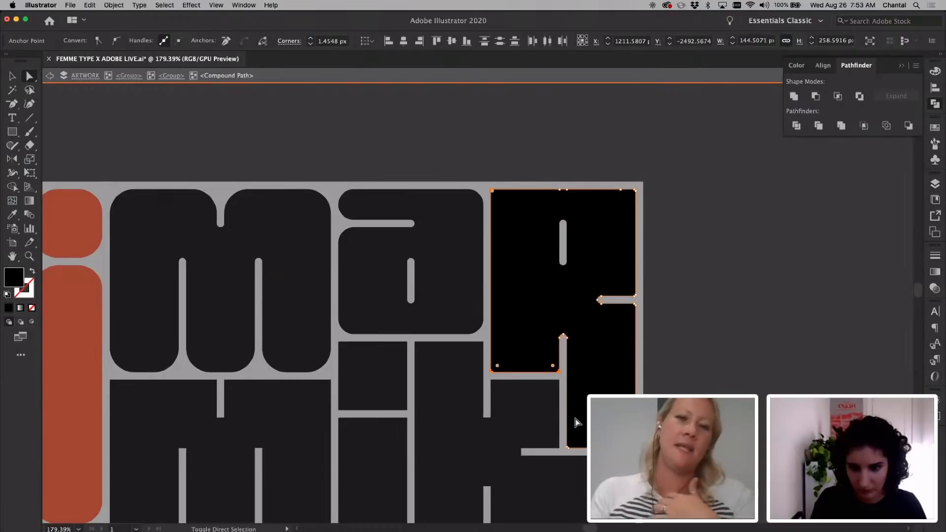
{"action": "left_click", "coordinate": [567, 447], "text": "shift"}
{"action": "left_click", "coordinate": [635, 304], "text": "shift"}
{"action": "left_click", "coordinate": [635, 296], "text": "shift"}
{"action": "left_click", "coordinate": [635, 189], "text": "shift"}
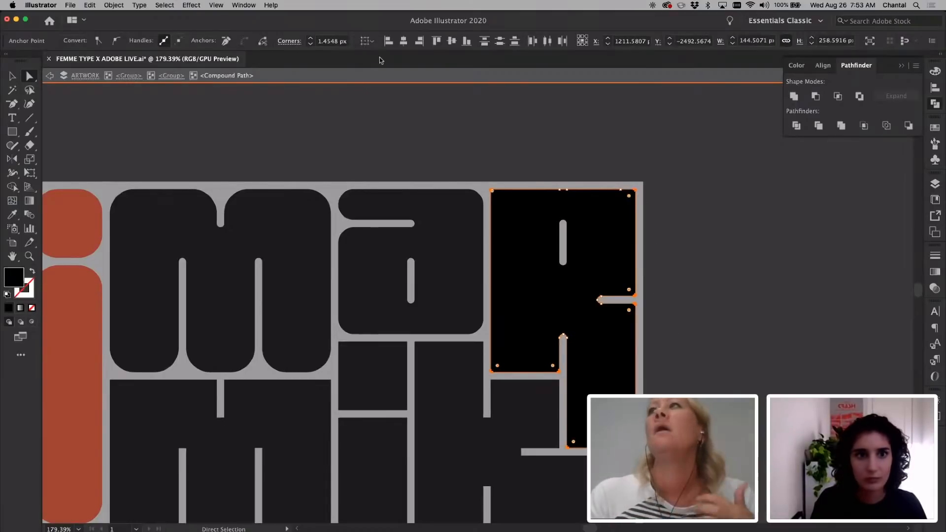
{"action": "left_click", "coordinate": [333, 41]}
{"action": "type", "text": "24"}
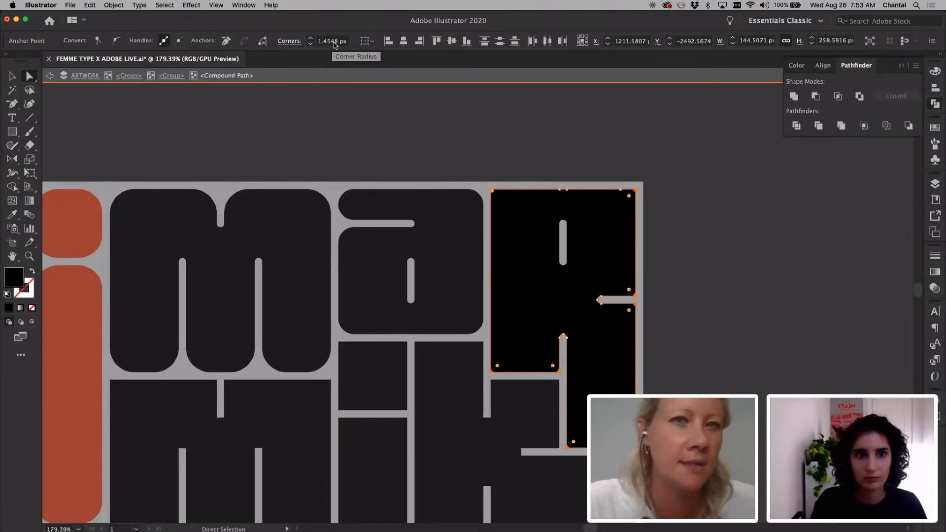
{"action": "key", "text": "BackSpace"}
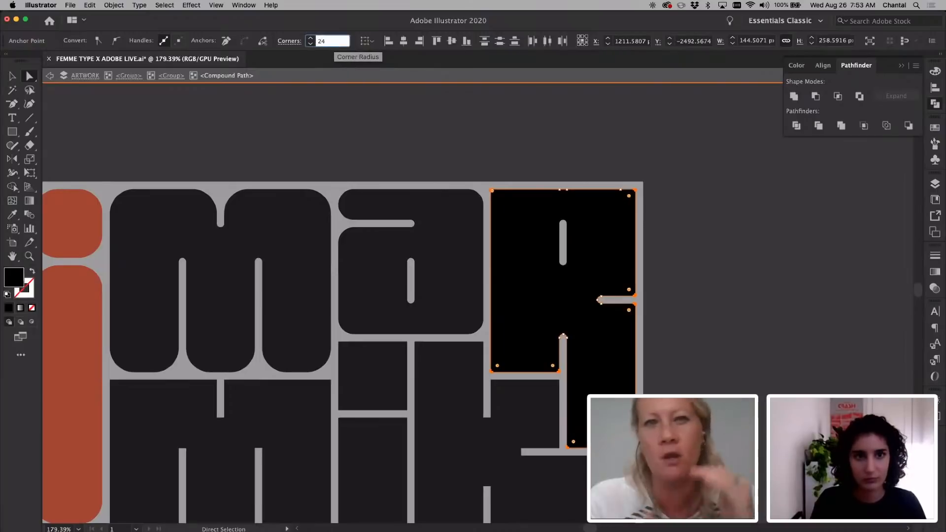
{"action": "key", "text": "Escape"}
{"action": "left_click", "coordinate": [623, 211]}
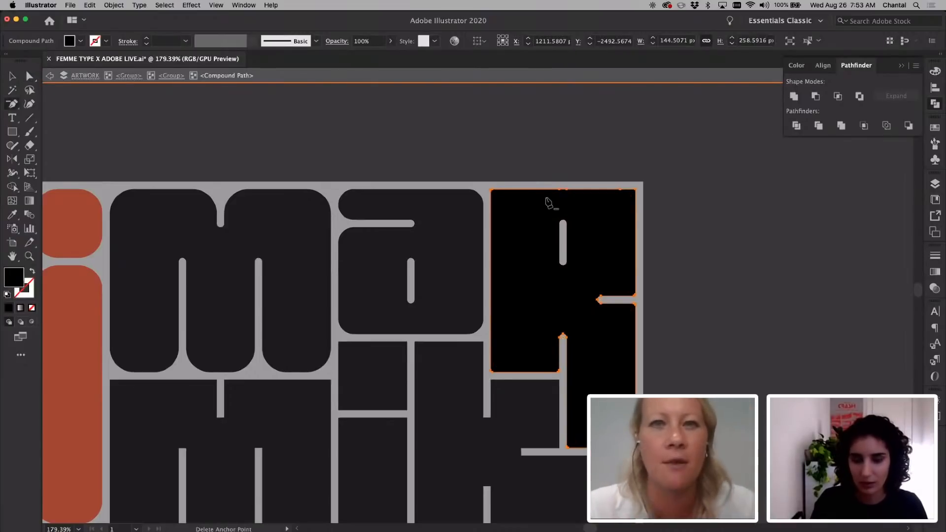
Delete the redundant anchor points along the R's top edge and undo the last deletion.
{"action": "key", "text": "p"}
{"action": "left_click", "coordinate": [620, 190]}
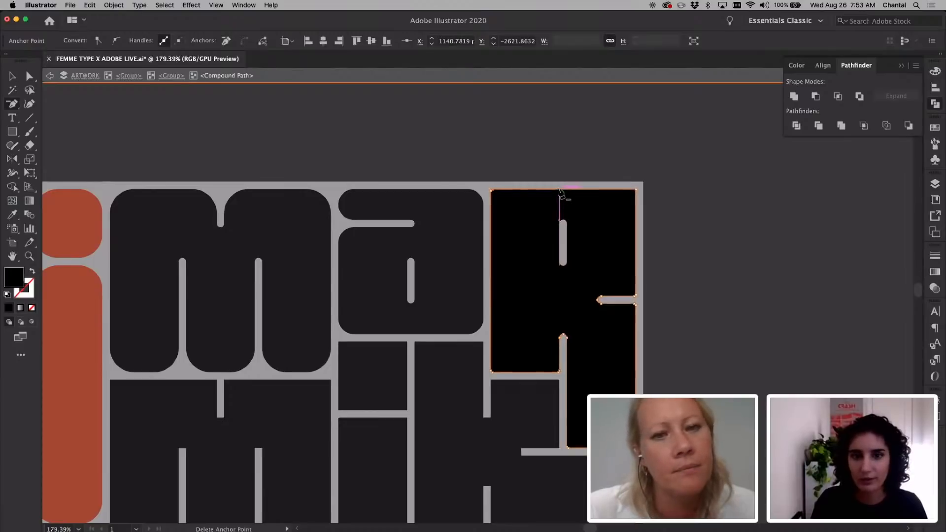
{"action": "left_click", "coordinate": [636, 190]}
{"action": "key", "text": "super+z"}
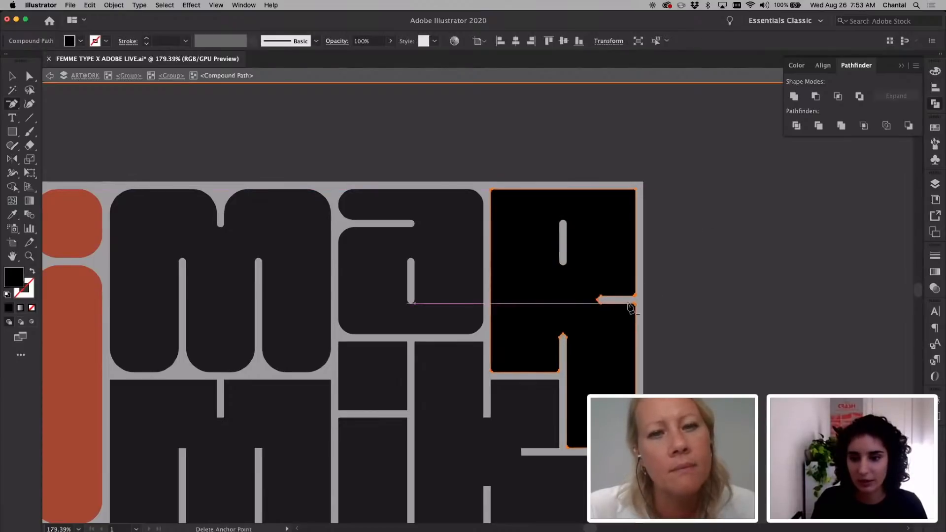
Delete the stray anchor point at the R's top-left corner.
{"action": "scroll", "coordinate": [661, 321], "scroll_direction": "up", "scroll_amount": 3}
{"action": "key", "text": "v"}
{"action": "key", "text": "a"}
{"action": "scroll", "coordinate": [566, 349], "scroll_direction": "down", "scroll_amount": 2}
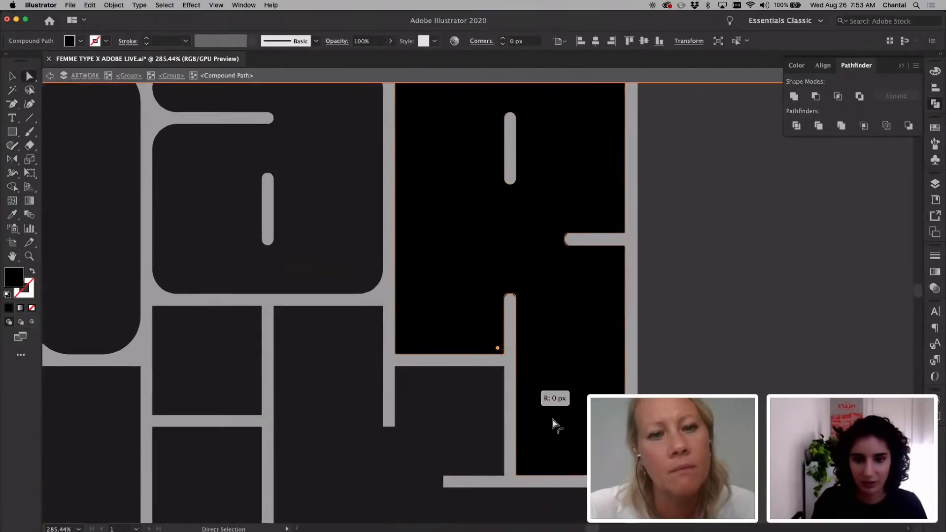
{"action": "scroll", "coordinate": [551, 416], "scroll_direction": "down", "scroll_amount": 2}
{"action": "key", "text": "v"}
{"action": "key", "text": "a"}
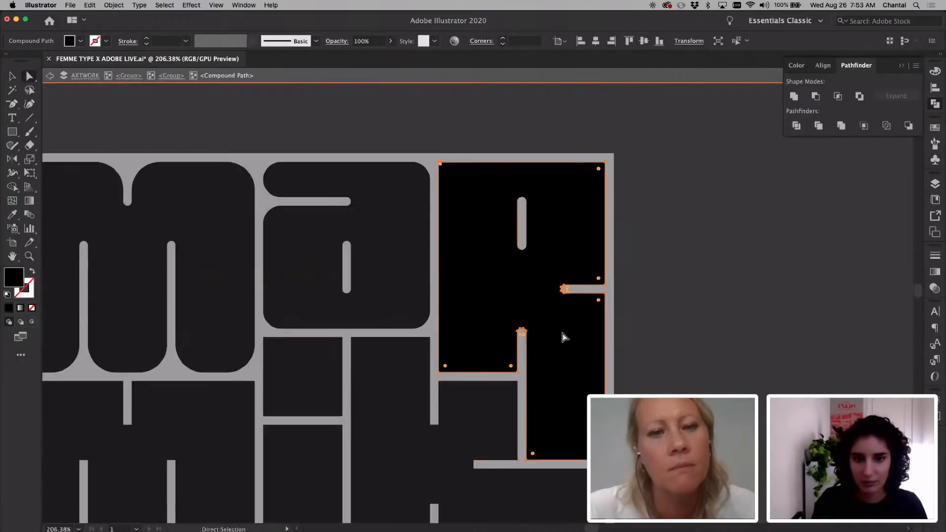
{"action": "scroll", "coordinate": [450, 178], "scroll_direction": "up", "scroll_amount": 4}
{"action": "key", "text": "minus"}
{"action": "scroll", "coordinate": [451, 218], "scroll_direction": "up", "scroll_amount": 3}
{"action": "left_click", "coordinate": [436, 227]}
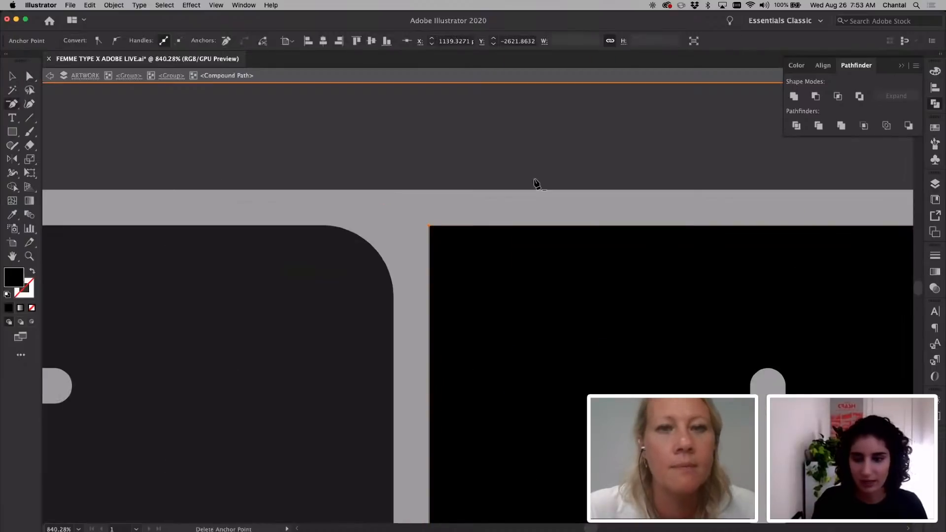
{"action": "scroll", "coordinate": [657, 232], "scroll_direction": "down", "scroll_amount": 3}
{"action": "scroll", "coordinate": [675, 336], "scroll_direction": "down", "scroll_amount": 1}
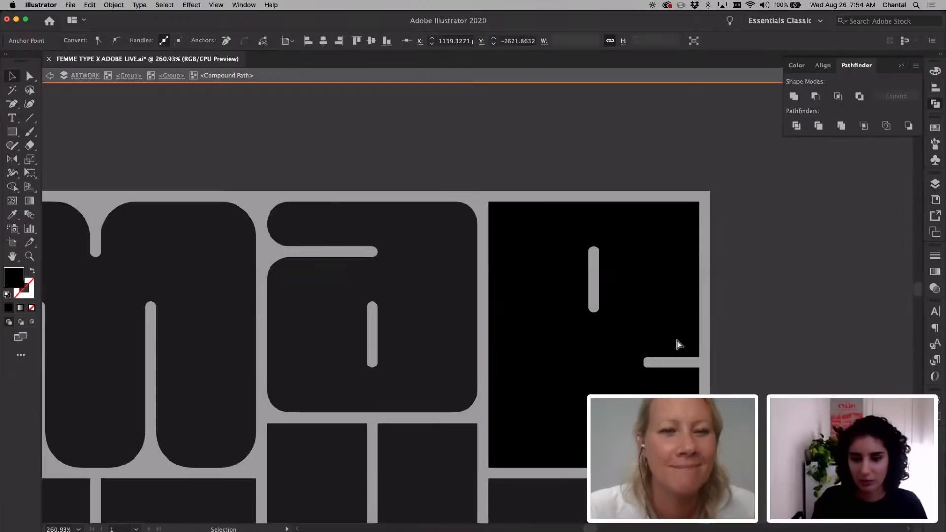
Round the R's outer corners to 24 px, leaving its slot ends out, and exit isolation.
{"action": "key", "text": "a"}
{"action": "scroll", "coordinate": [675, 336], "scroll_direction": "down", "scroll_amount": 1}
{"action": "left_click", "coordinate": [666, 364]}
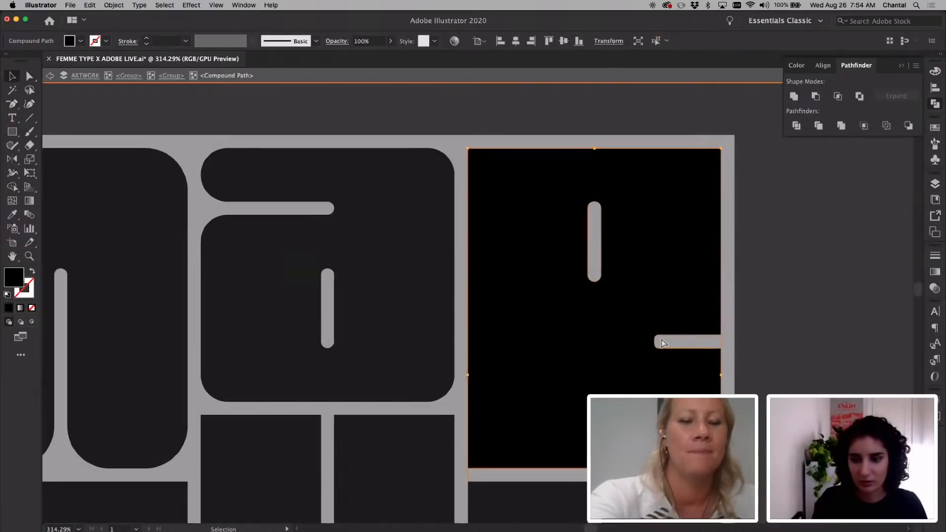
{"action": "scroll", "coordinate": [732, 342], "scroll_direction": "up", "scroll_amount": 3}
{"action": "scroll", "coordinate": [732, 344], "scroll_direction": "down", "scroll_amount": 3}
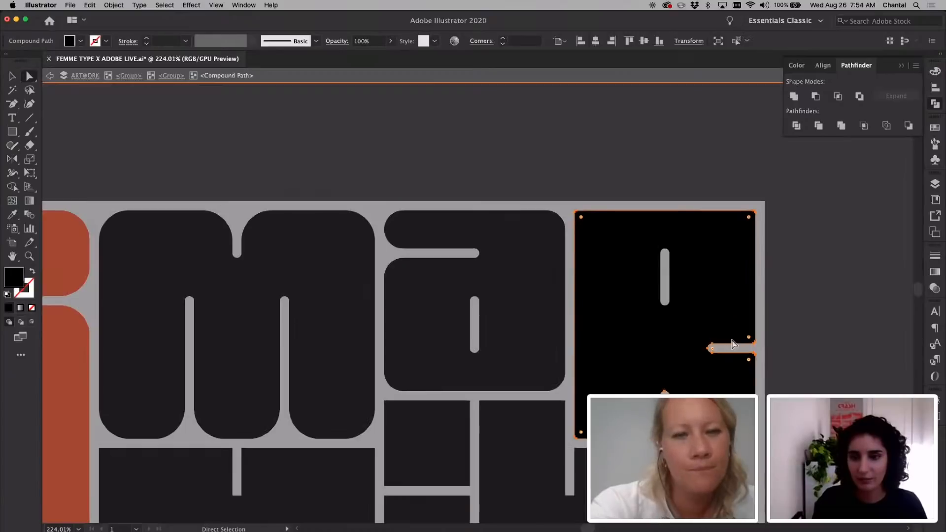
{"action": "scroll", "coordinate": [675, 309], "scroll_direction": "right", "scroll_amount": 2}
{"action": "key", "text": "v"}
{"action": "key", "text": "a"}
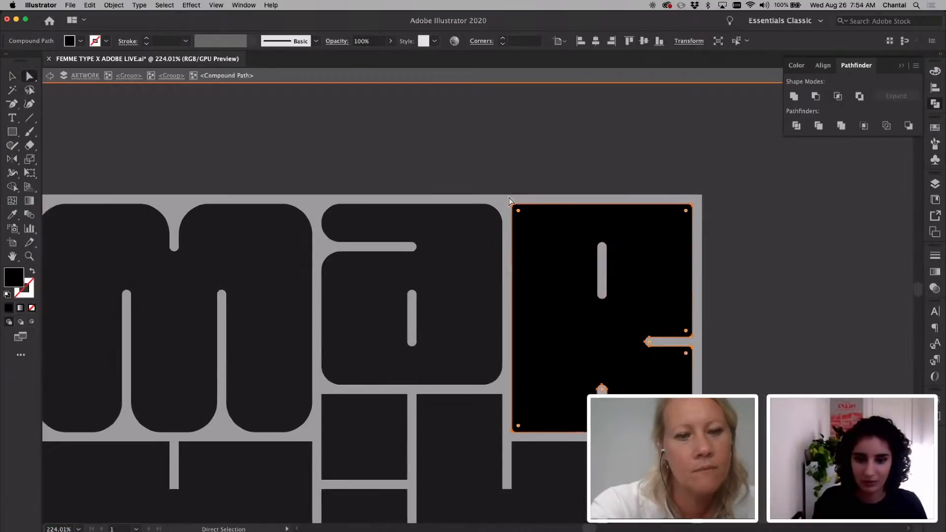
{"action": "left_click_drag", "start_coordinate": [506, 200], "coordinate": [529, 436]}
{"action": "scroll", "coordinate": [586, 488], "scroll_direction": "down", "scroll_amount": 2}
{"action": "scroll", "coordinate": [586, 488], "scroll_direction": "right", "scroll_amount": 3}
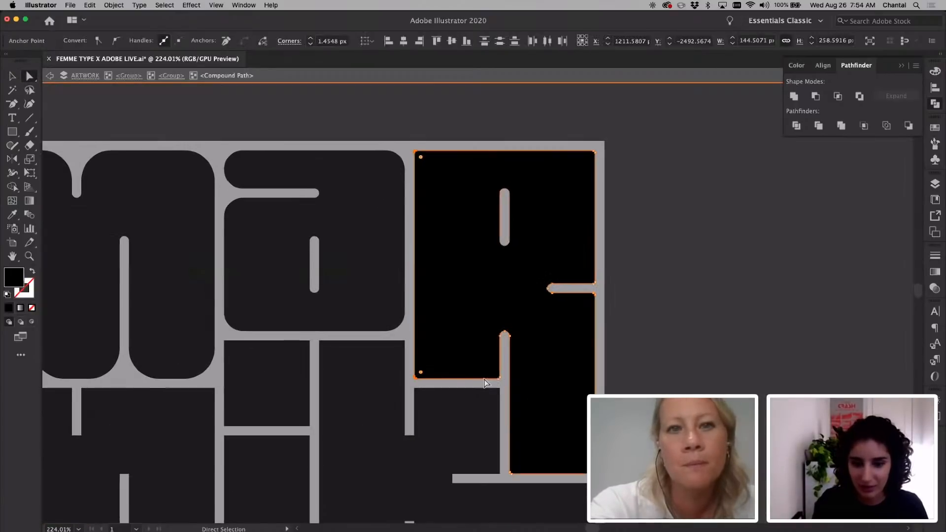
{"action": "left_click_drag", "start_coordinate": [487, 385], "coordinate": [610, 504]}
{"action": "scroll", "coordinate": [581, 295], "scroll_direction": "up", "scroll_amount": 3}
{"action": "scroll", "coordinate": [591, 369], "scroll_direction": "right", "scroll_amount": 1}
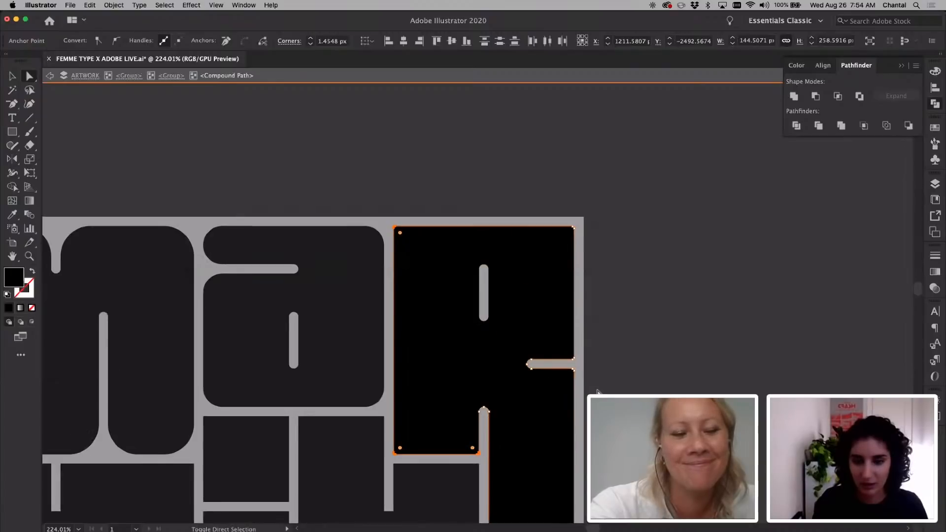
{"action": "left_click_drag", "start_coordinate": [556, 213], "coordinate": [597, 391]}
{"action": "left_click", "coordinate": [325, 41]}
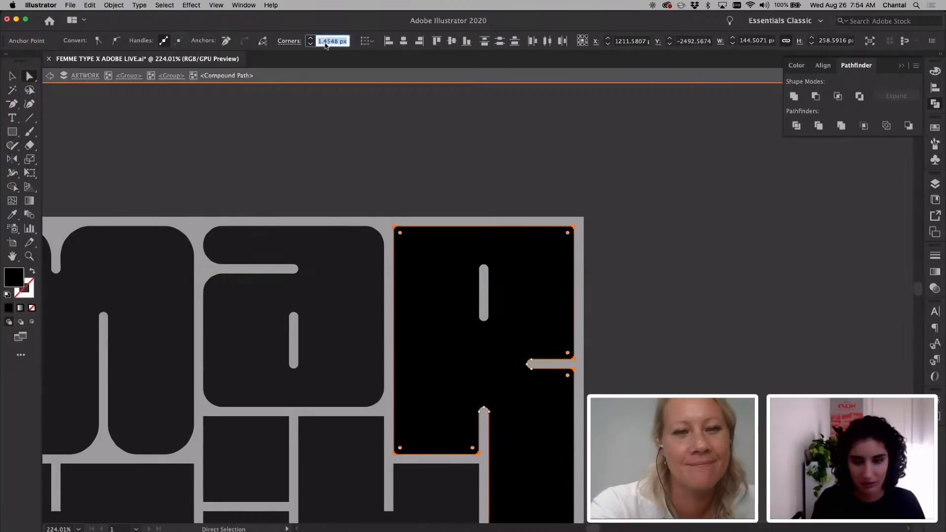
{"action": "type", "text": "24"}
{"action": "key", "text": "Return"}
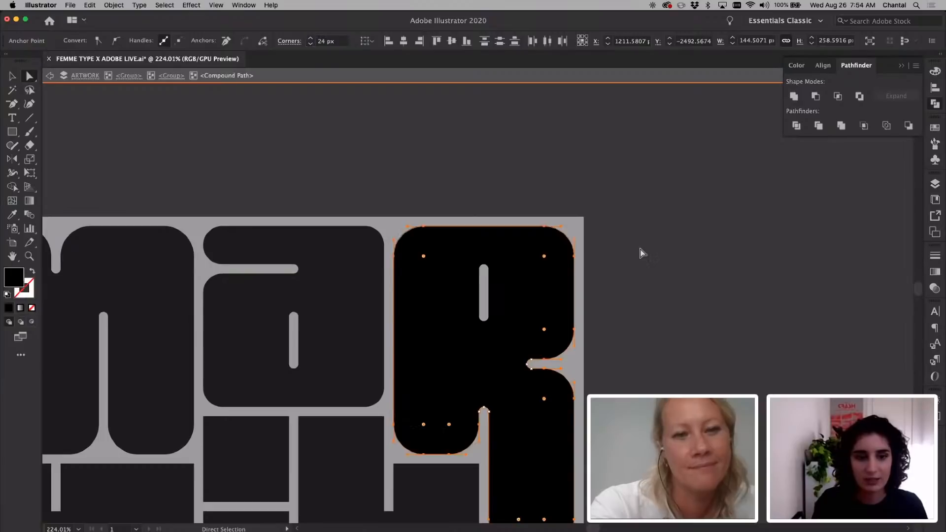
{"action": "double_click", "coordinate": [513, 186]}
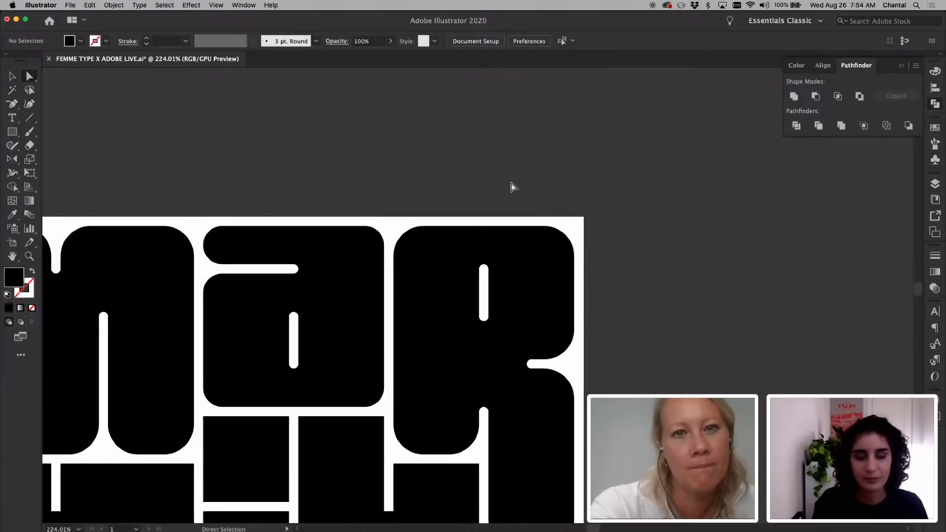
Isolate the Mar Mikhael letters, square the a's upper-right corner to 0 px and delete the redundant anchor points on the edge below it.
{"action": "key", "text": "v"}
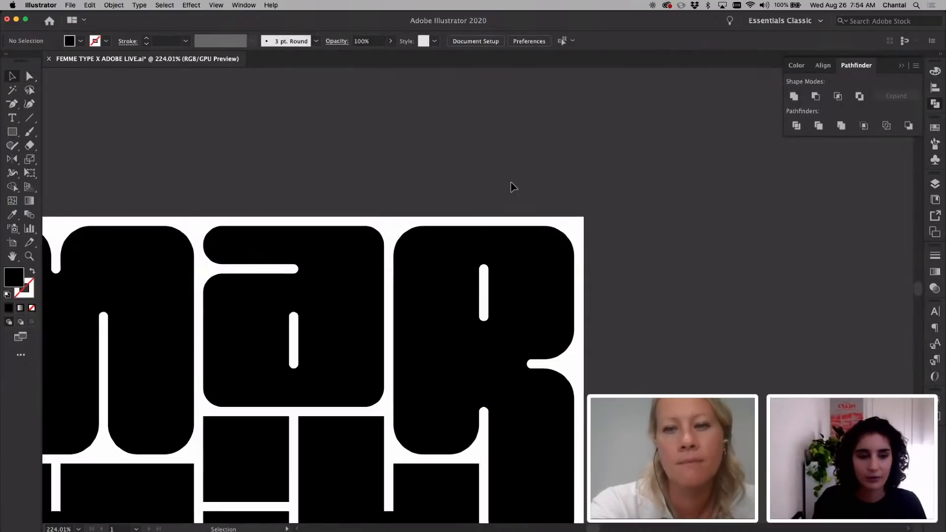
{"action": "double_click", "coordinate": [367, 266]}
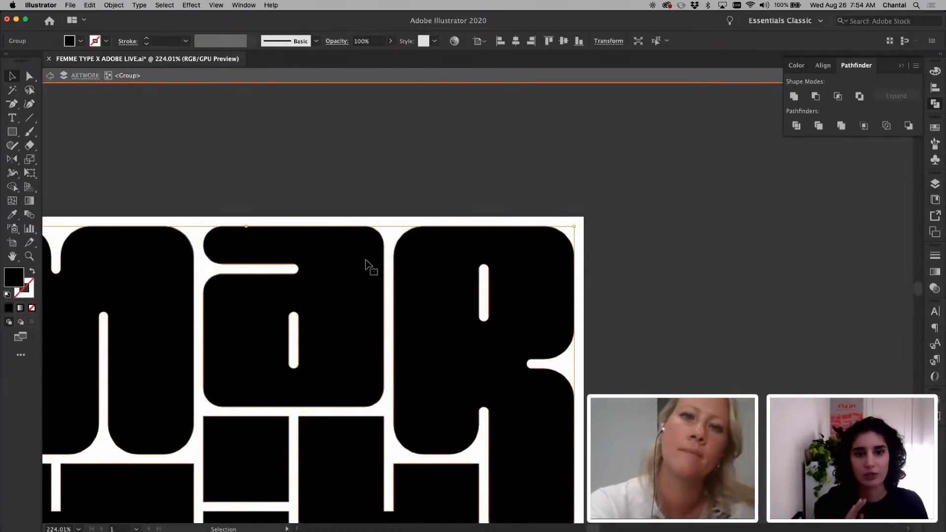
{"action": "key", "text": "a"}
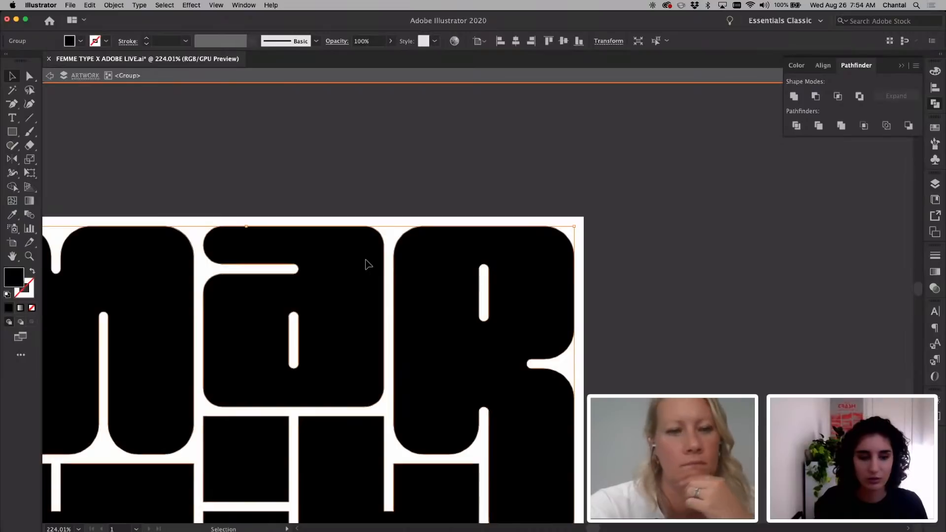
{"action": "double_click", "coordinate": [367, 266]}
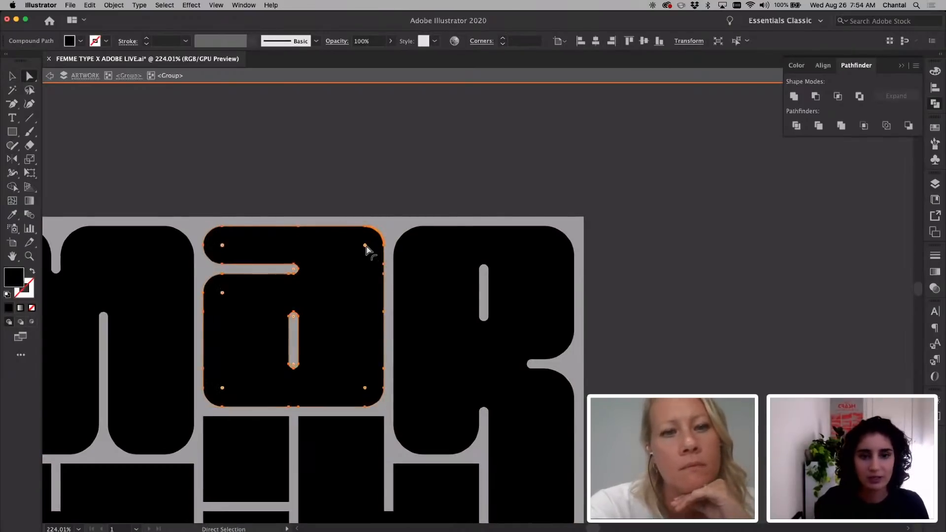
{"action": "left_click_drag", "start_coordinate": [365, 248], "coordinate": [387, 264]}
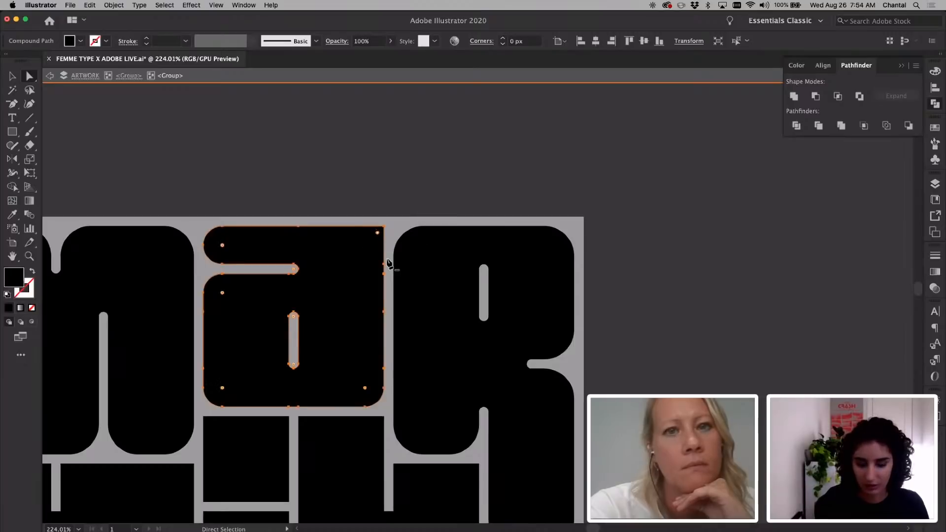
{"action": "key", "text": "p"}
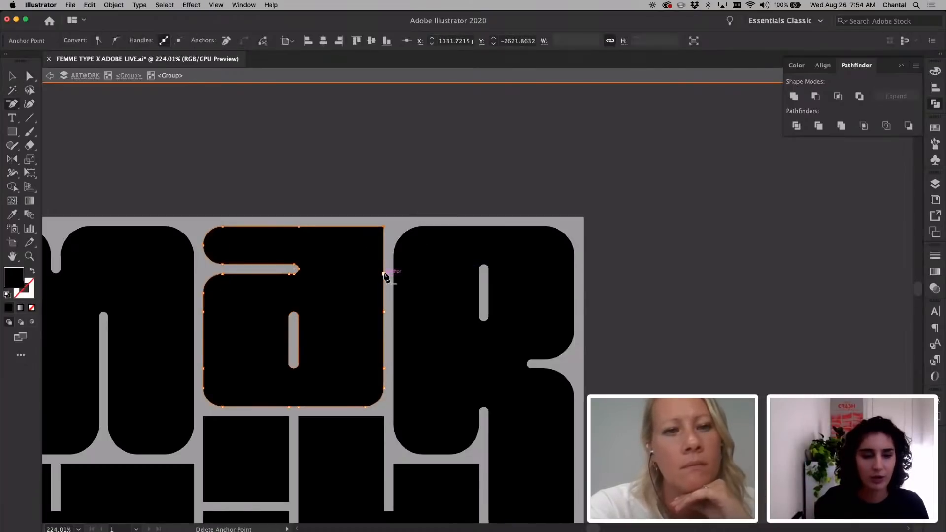
Round the a's upper-right corner to 24 px and exit isolation.
{"action": "key", "text": "a"}
{"action": "left_click", "coordinate": [338, 41]}
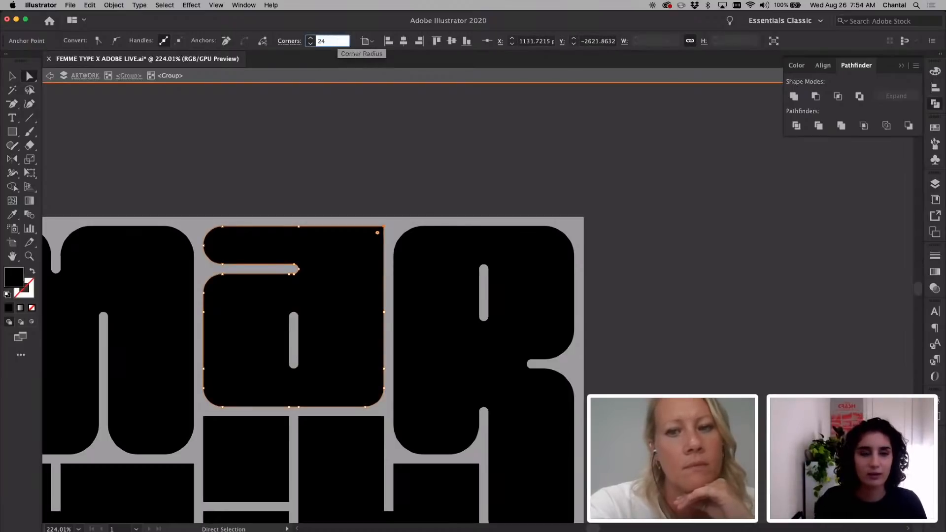
{"action": "key", "text": "Return"}
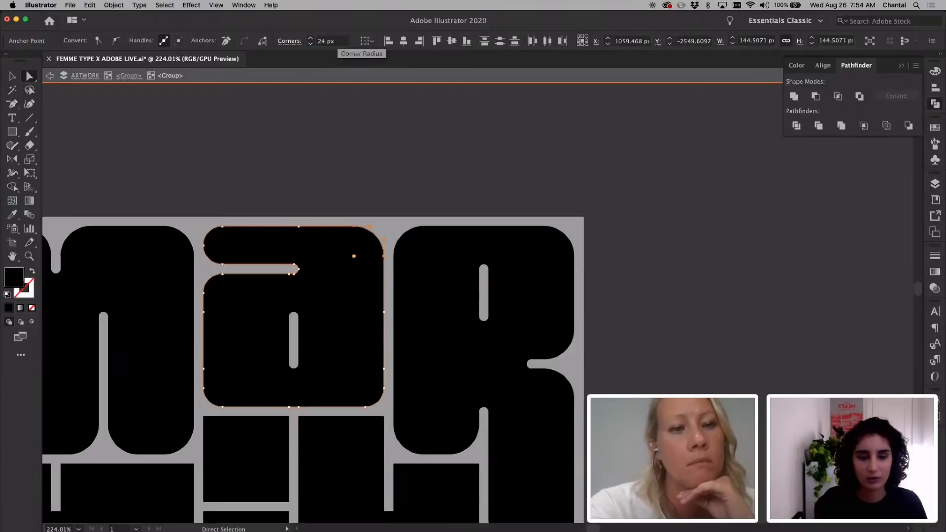
{"action": "left_click", "coordinate": [292, 117]}
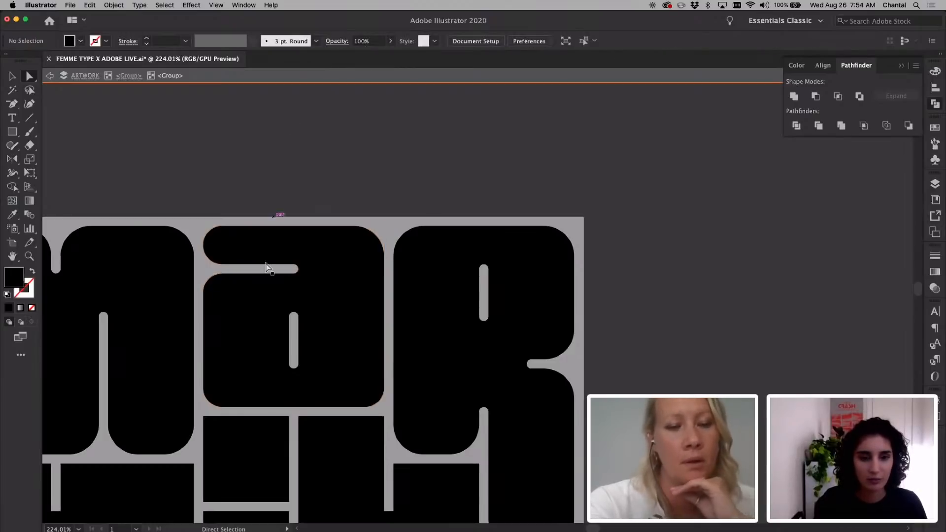
{"action": "left_click", "coordinate": [242, 380]}
{"action": "double_click", "coordinate": [714, 336]}
Isolate the Mar Mikhael letters and round all corners of the second-row m to about 3.8 px, fully rounding its slot ends.
{"action": "scroll", "coordinate": [714, 336], "scroll_direction": "down", "scroll_amount": 4}
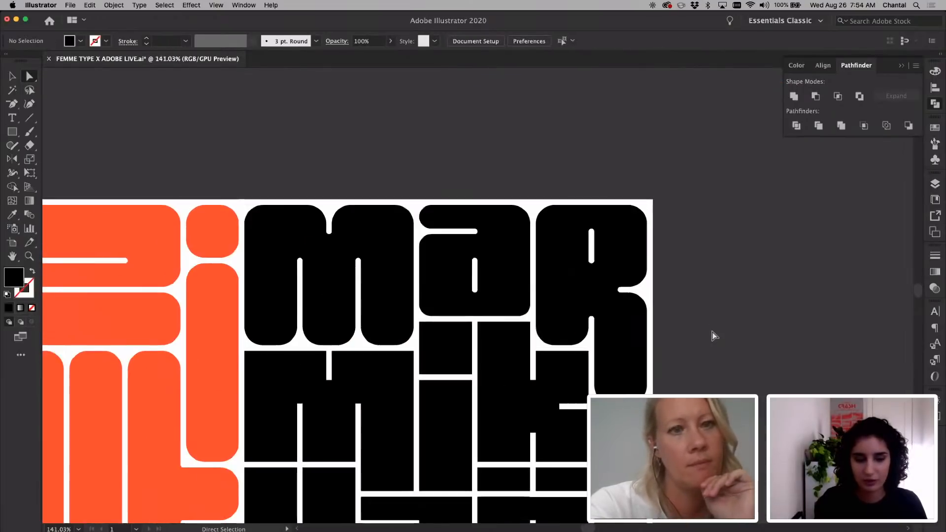
{"action": "key", "text": "v"}
{"action": "double_click", "coordinate": [402, 348]}
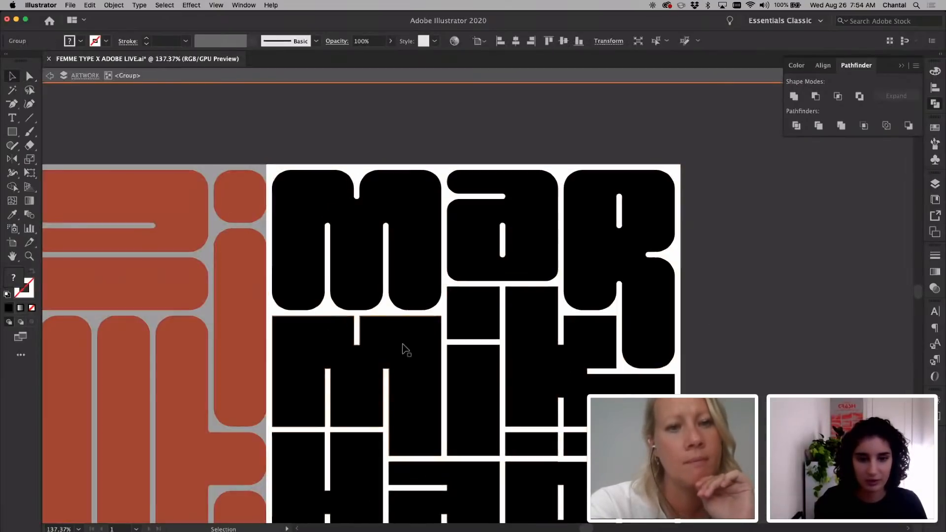
{"action": "double_click", "coordinate": [429, 266]}
{"action": "scroll", "coordinate": [428, 226], "scroll_direction": "down", "scroll_amount": 1}
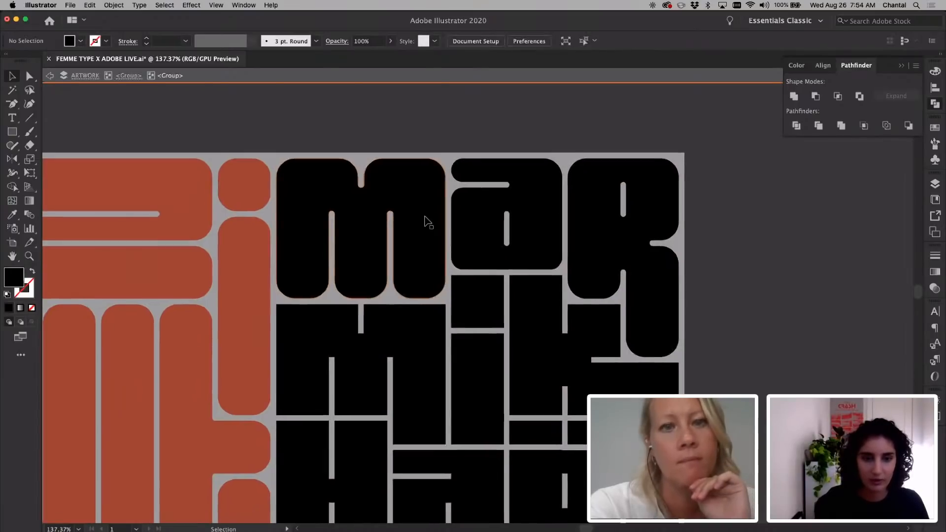
{"action": "scroll", "coordinate": [428, 223], "scroll_direction": "up", "scroll_amount": 2}
{"action": "left_click_drag", "start_coordinate": [411, 176], "coordinate": [408, 351]}
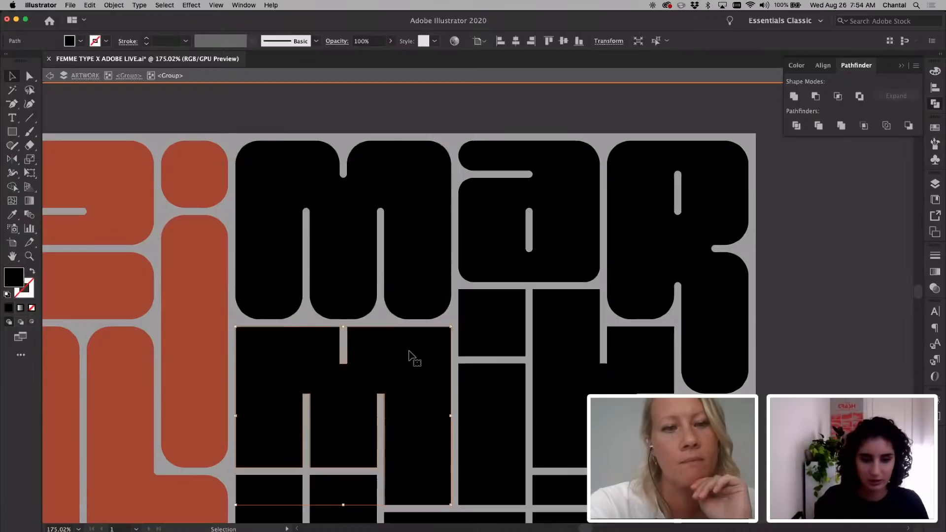
{"action": "key", "text": "a"}
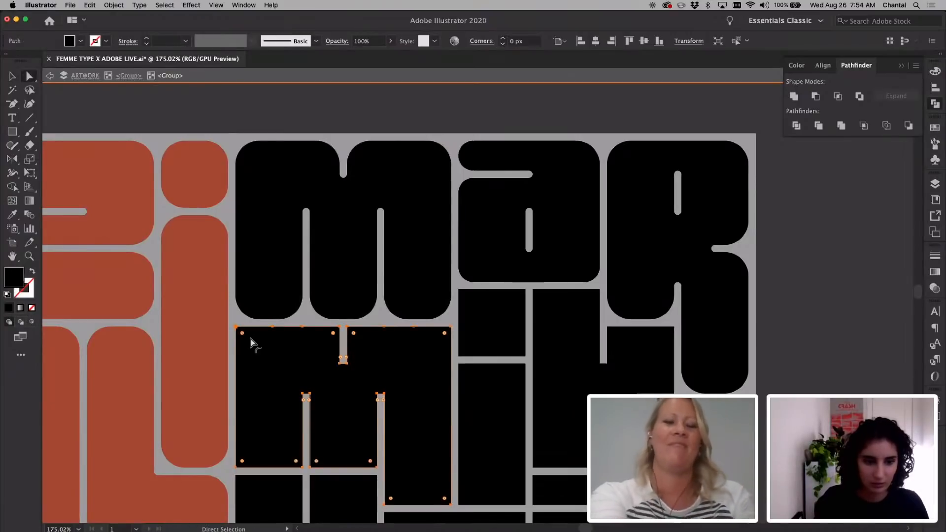
{"action": "left_click_drag", "start_coordinate": [242, 333], "coordinate": [308, 440]}
Round the second-row m's outer corners to 24 px, leaving its slot ends out.
{"action": "key", "text": "v"}
{"action": "double_click", "coordinate": [262, 380]}
{"action": "key", "text": "a"}
{"action": "left_click_drag", "start_coordinate": [226, 302], "coordinate": [469, 344]}
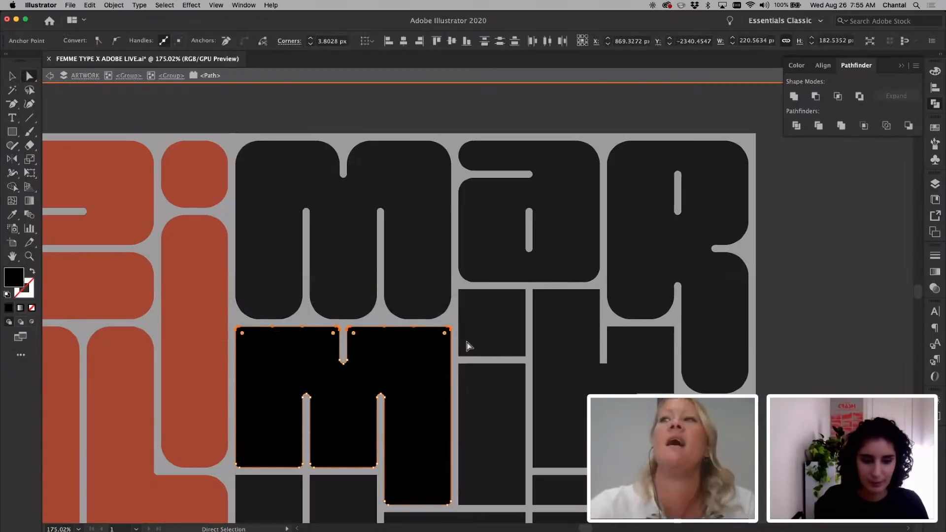
{"action": "scroll", "coordinate": [469, 504], "scroll_direction": "down", "scroll_amount": 1}
{"action": "left_click_drag", "start_coordinate": [469, 503], "coordinate": [208, 436]}
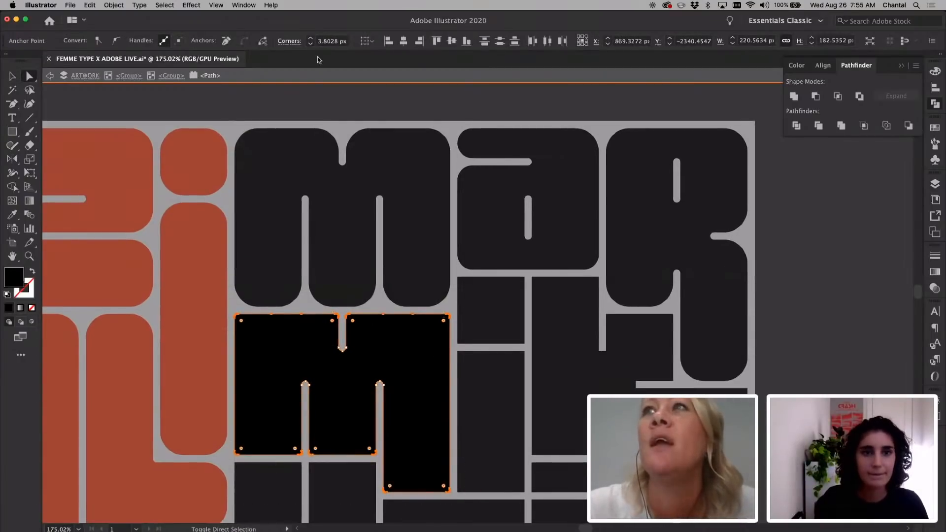
{"action": "left_click", "coordinate": [327, 44]}
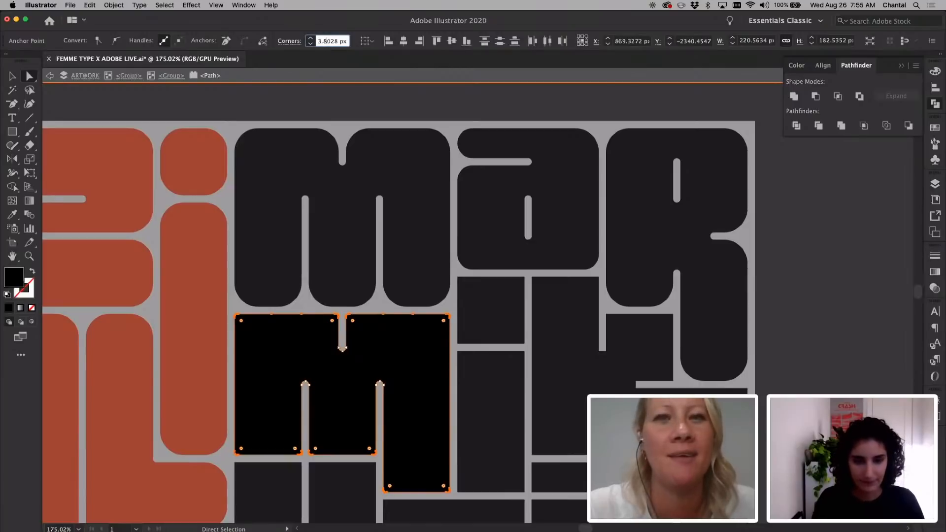
{"action": "key", "text": "super+a"}
{"action": "type", "text": "24"}
{"action": "key", "text": "Return"}
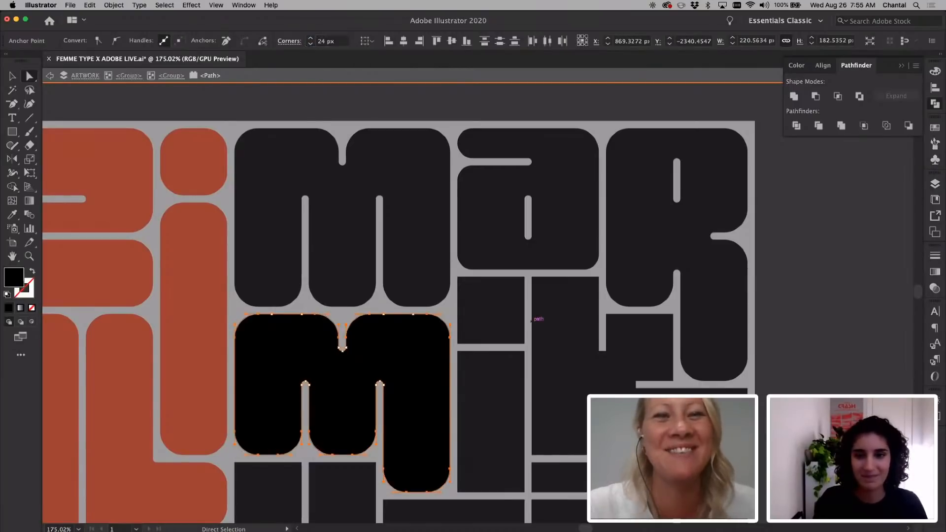
Exit isolation and round the corners of the i's dot and stem to 24 px.
{"action": "left_click", "coordinate": [500, 320]}
{"action": "double_click", "coordinate": [495, 371]}
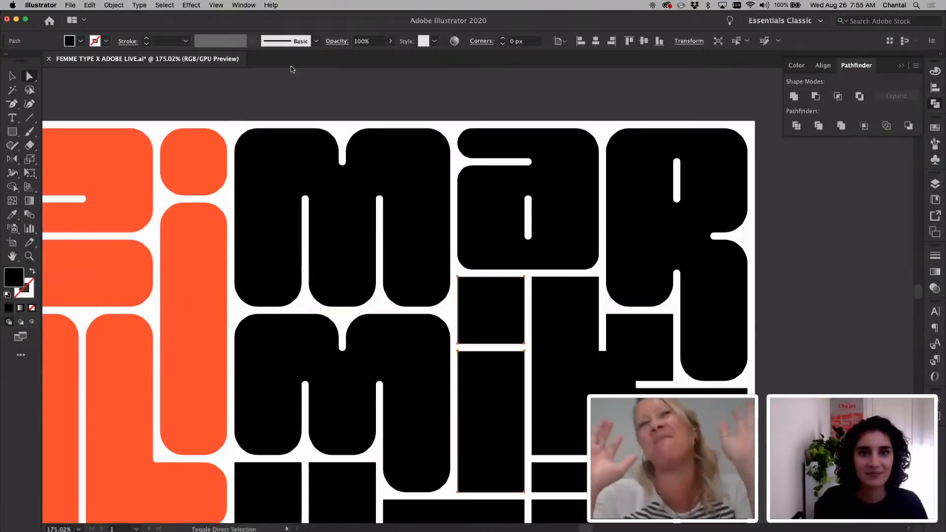
{"action": "left_click", "coordinate": [491, 315], "text": "shift"}
{"action": "left_click", "coordinate": [519, 41]}
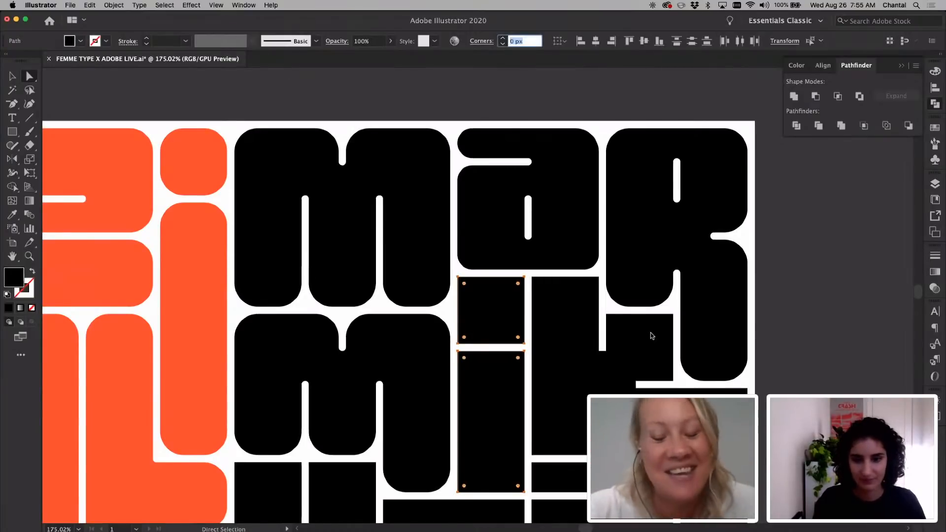
{"action": "type", "text": "24"}
{"action": "key", "text": "Return"}
Isolate the Mar Mikhael letters and round all of the k's corners to about 3.8 px.
{"action": "scroll", "coordinate": [556, 344], "scroll_direction": "right", "scroll_amount": 4}
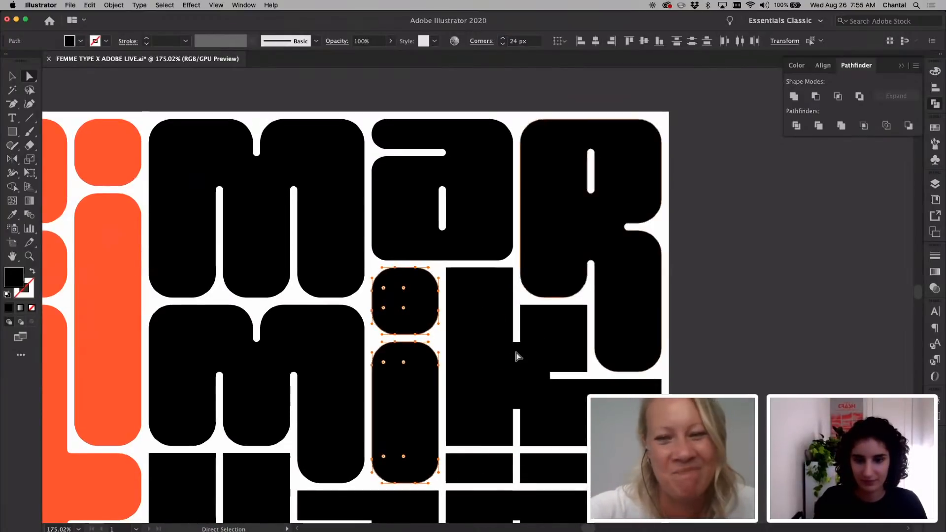
{"action": "key", "text": "super+a"}
{"action": "double_click", "coordinate": [523, 358]}
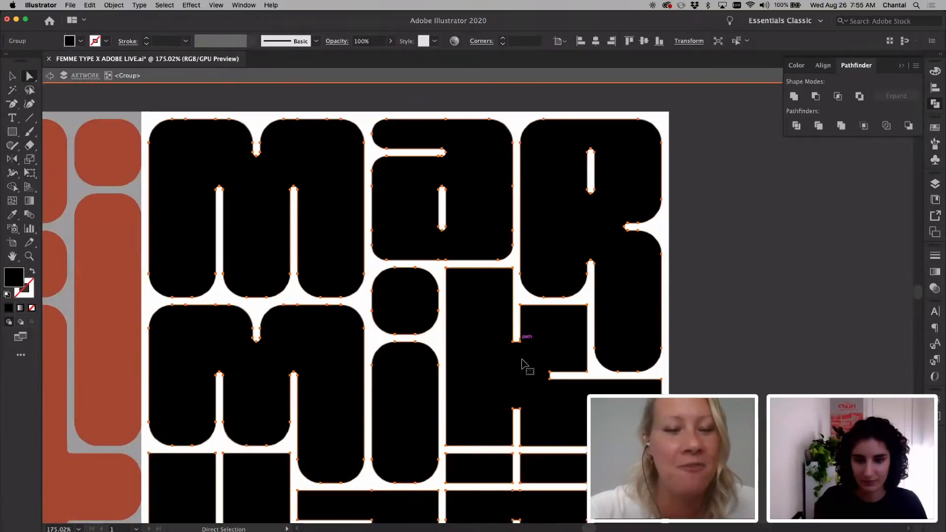
{"action": "key", "text": "v"}
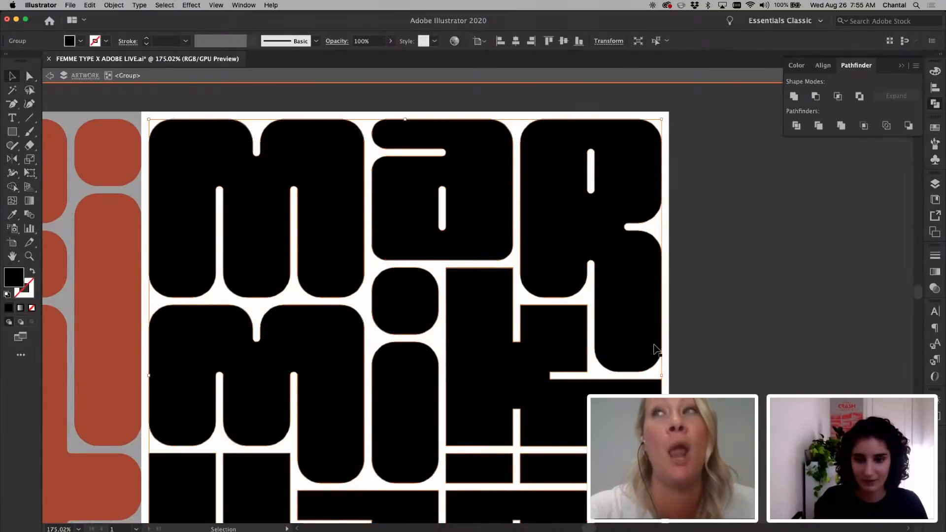
{"action": "double_click", "coordinate": [523, 340]}
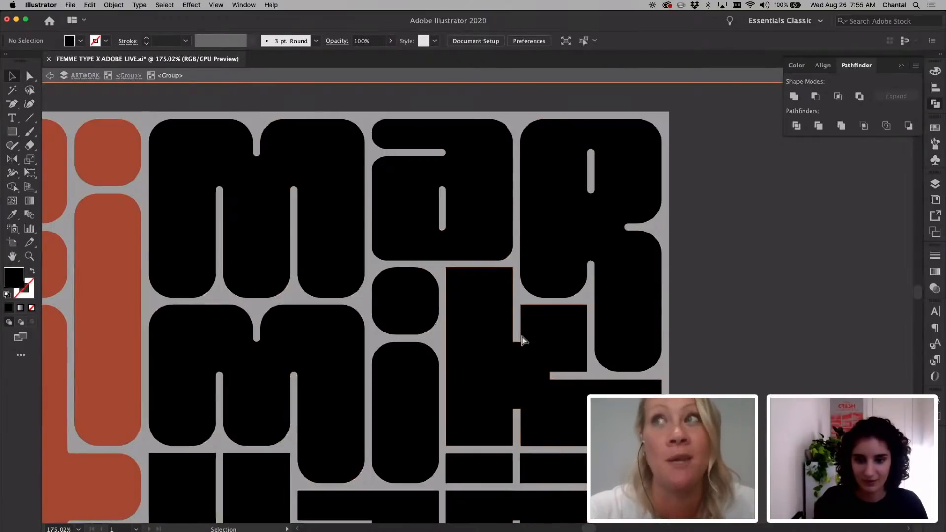
{"action": "left_click", "coordinate": [491, 305]}
{"action": "key", "text": "a"}
Round the k's outer corners to 24 px, leaving its slot ends out.
{"action": "left_click_drag", "start_coordinate": [422, 235], "coordinate": [604, 317]}
{"action": "left_click_drag", "start_coordinate": [677, 461], "coordinate": [570, 354]}
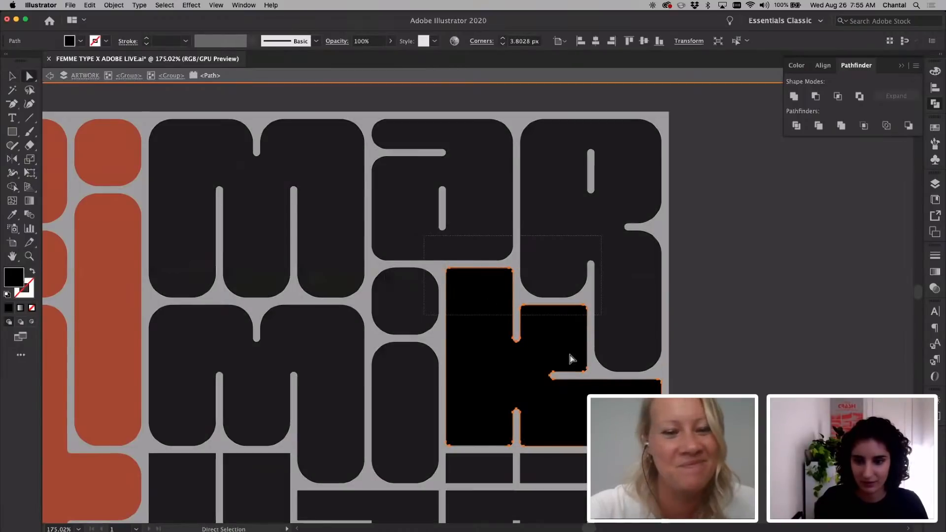
{"action": "left_click_drag", "start_coordinate": [437, 424], "coordinate": [554, 456]}
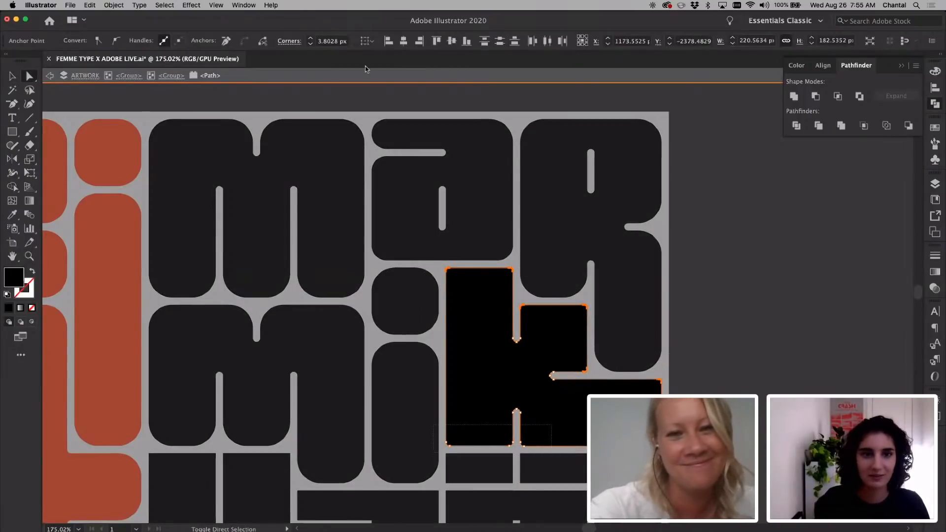
{"action": "left_click", "coordinate": [330, 41]}
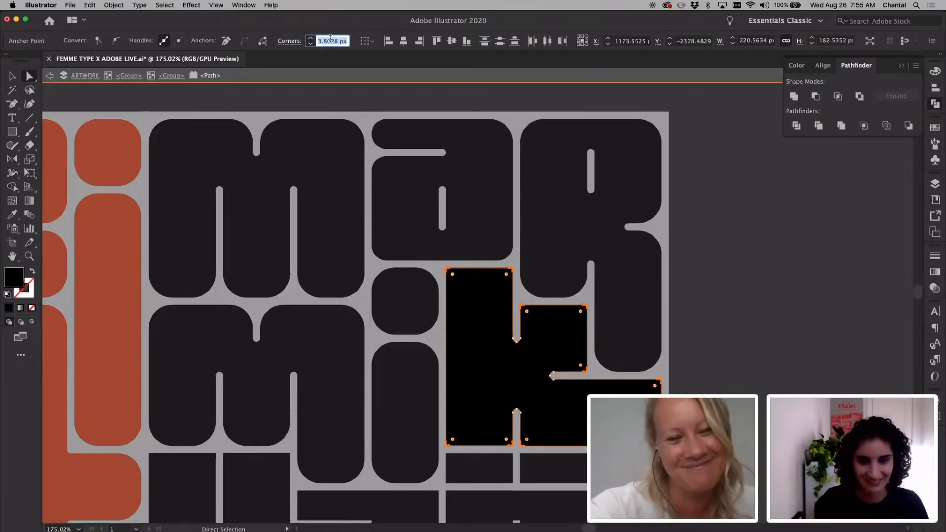
{"action": "type", "text": "24"}
{"action": "key", "text": "Return"}
Isolate the Mar Mikhael letters again and round all corners of the third-row H to about 3.8 px.
{"action": "left_click", "coordinate": [720, 315]}
{"action": "scroll", "coordinate": [720, 315], "scroll_direction": "down", "scroll_amount": 3}
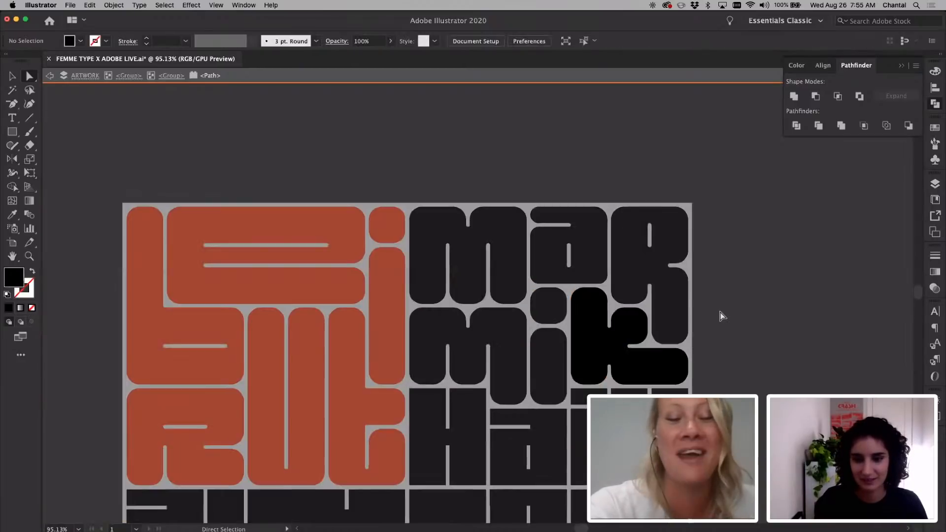
{"action": "key", "text": "v"}
{"action": "double_click", "coordinate": [535, 333]}
{"action": "scroll", "coordinate": [534, 333], "scroll_direction": "up", "scroll_amount": 2}
{"action": "scroll", "coordinate": [438, 326], "scroll_direction": "down", "scroll_amount": 3}
{"action": "double_click", "coordinate": [435, 324]}
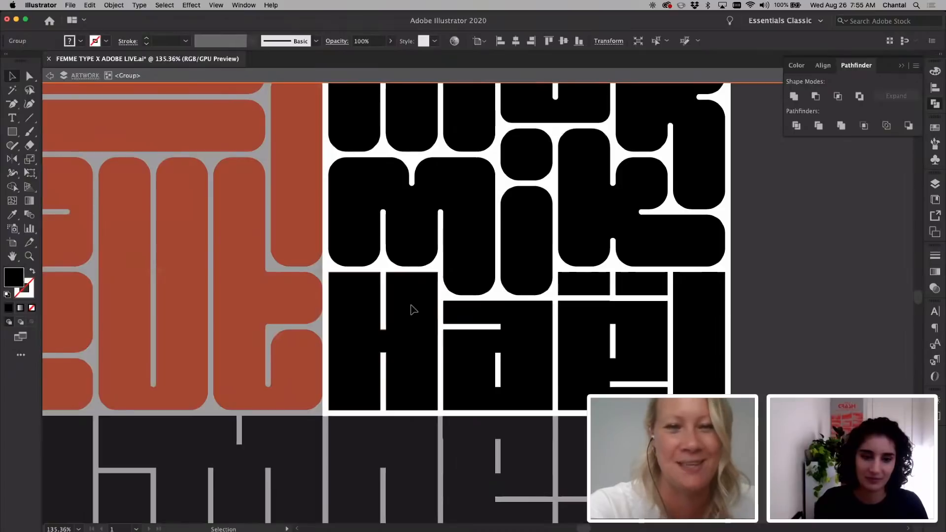
{"action": "double_click", "coordinate": [385, 328]}
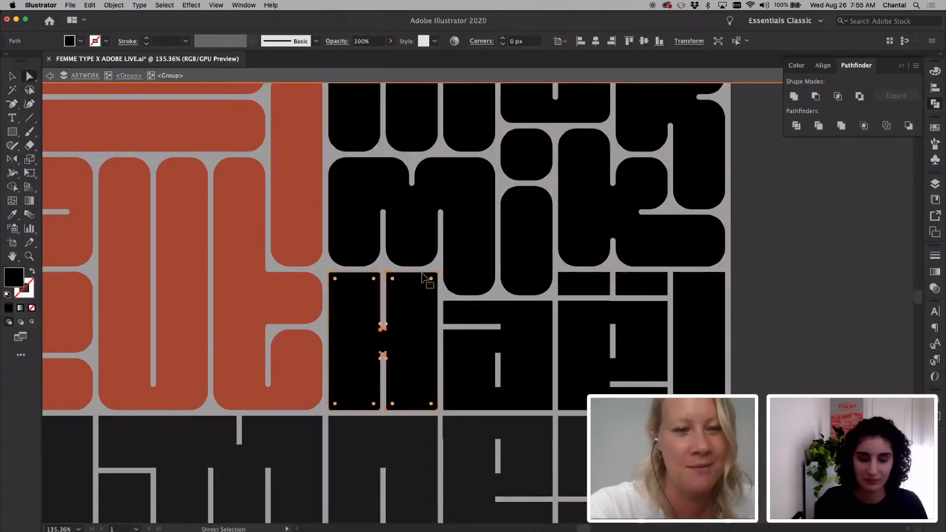
{"action": "key", "text": "a"}
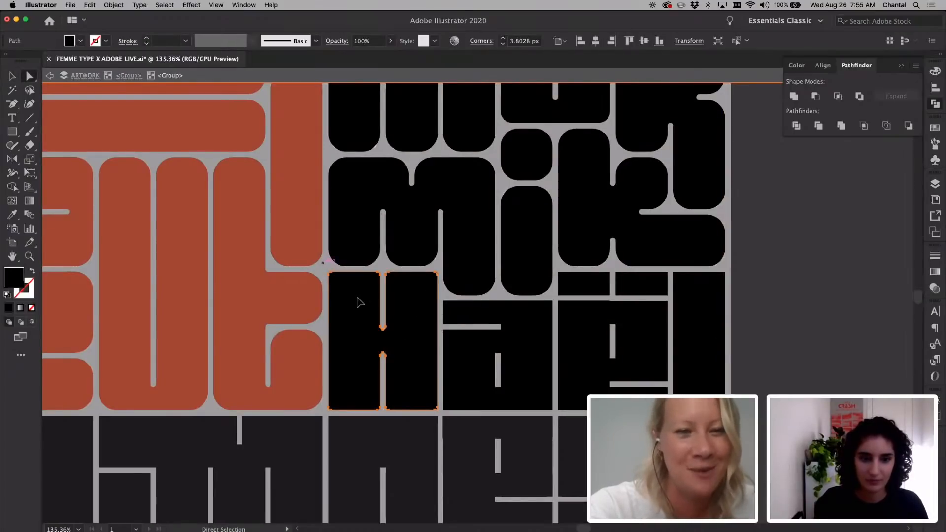
Round the H's outer corners to 24 px, leaving its two slot ends out.
{"action": "double_click", "coordinate": [432, 295]}
{"action": "left_click", "coordinate": [345, 398]}
{"action": "left_click_drag", "start_coordinate": [491, 459], "coordinate": [304, 395]}
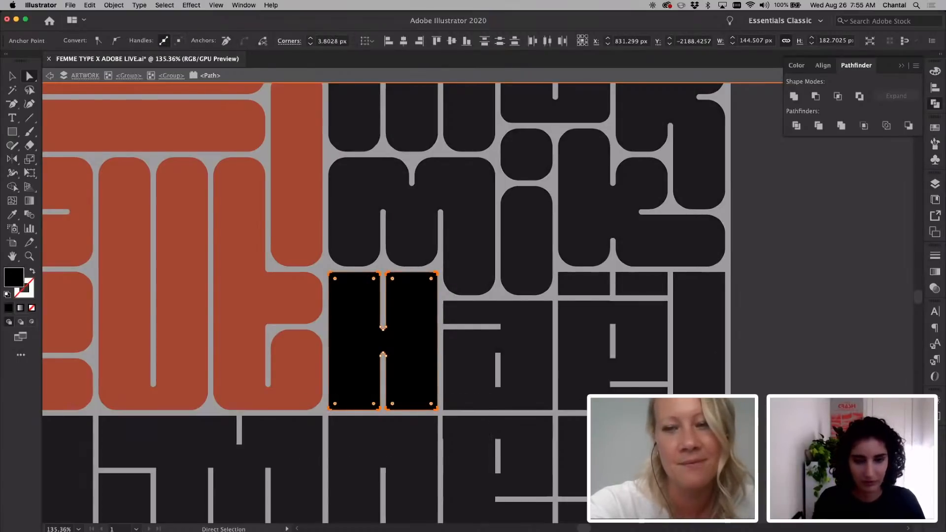
{"action": "left_click", "coordinate": [329, 41]}
{"action": "type", "text": "24"}
{"action": "left_click", "coordinate": [507, 355]}
Replace the square a beside the H with a copy of the top row's rounded a, aligned to the same position.
{"action": "key", "text": "v"}
{"action": "scroll", "coordinate": [507, 354], "scroll_direction": "up", "scroll_amount": 5}
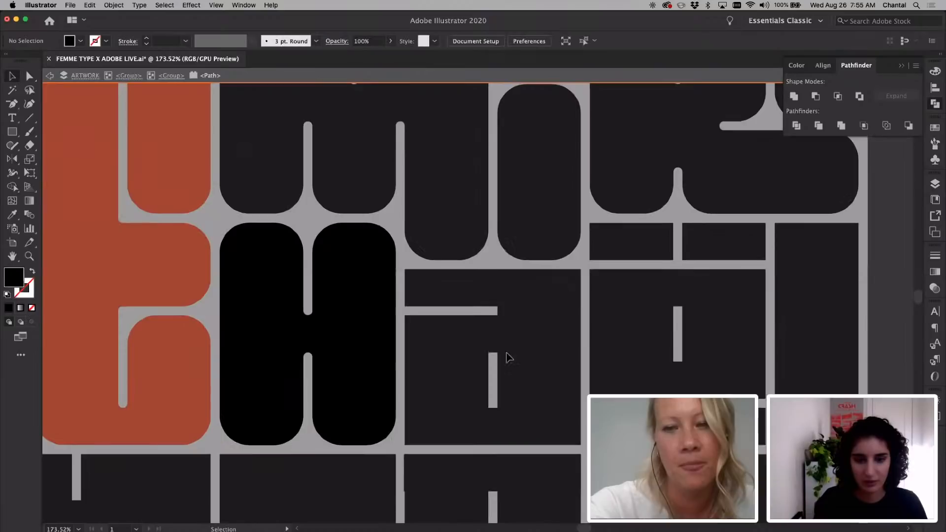
{"action": "double_click", "coordinate": [540, 354]}
{"action": "double_click", "coordinate": [540, 354]}
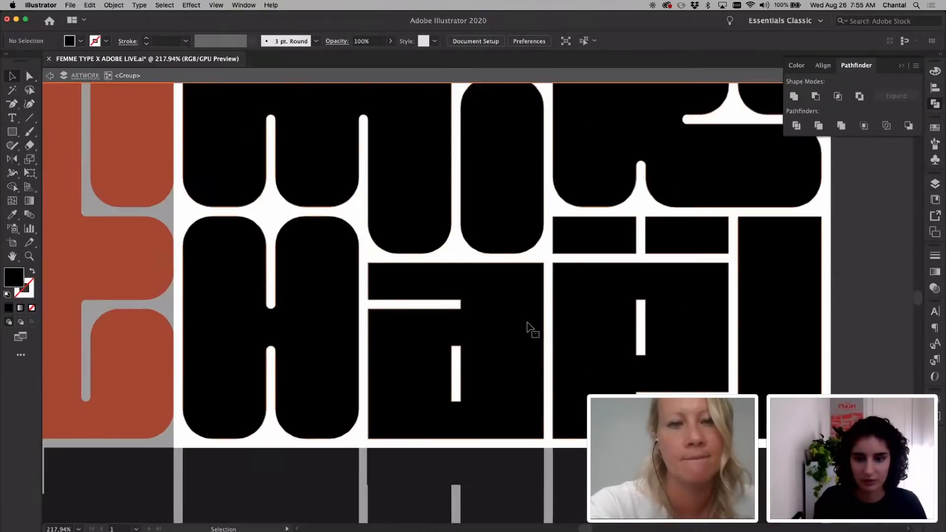
{"action": "left_click", "coordinate": [529, 327]}
{"action": "scroll", "coordinate": [530, 328], "scroll_direction": "down", "scroll_amount": 10}
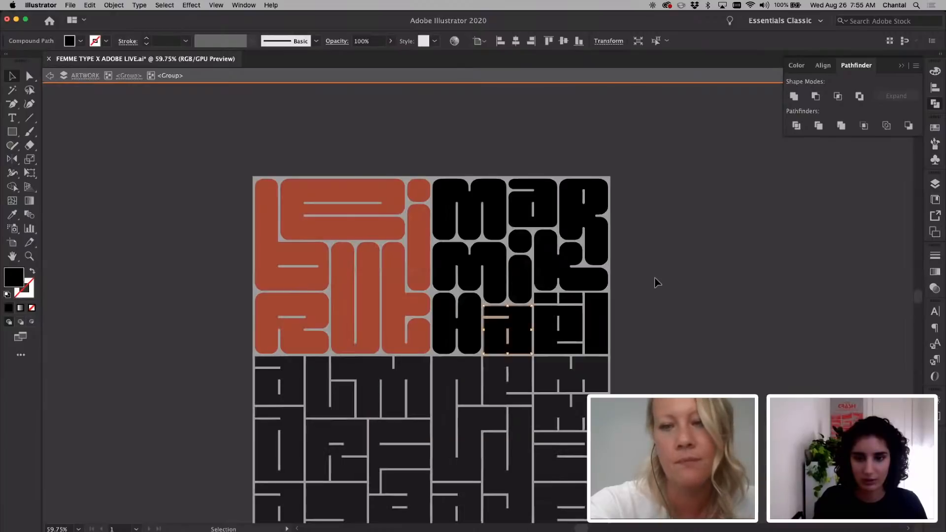
{"action": "scroll", "coordinate": [519, 187], "scroll_direction": "up", "scroll_amount": 5}
{"action": "scroll", "coordinate": [517, 227], "scroll_direction": "right", "scroll_amount": 2}
{"action": "left_click_drag", "start_coordinate": [517, 233], "coordinate": [485, 387]}
{"action": "scroll", "coordinate": [485, 388], "scroll_direction": "up", "scroll_amount": 10}
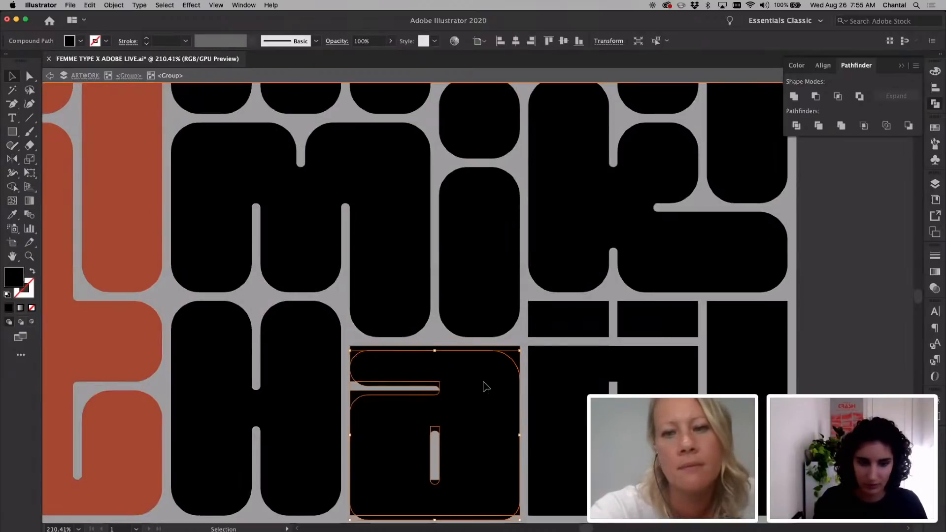
{"action": "left_click_drag", "start_coordinate": [403, 364], "coordinate": [403, 361]}
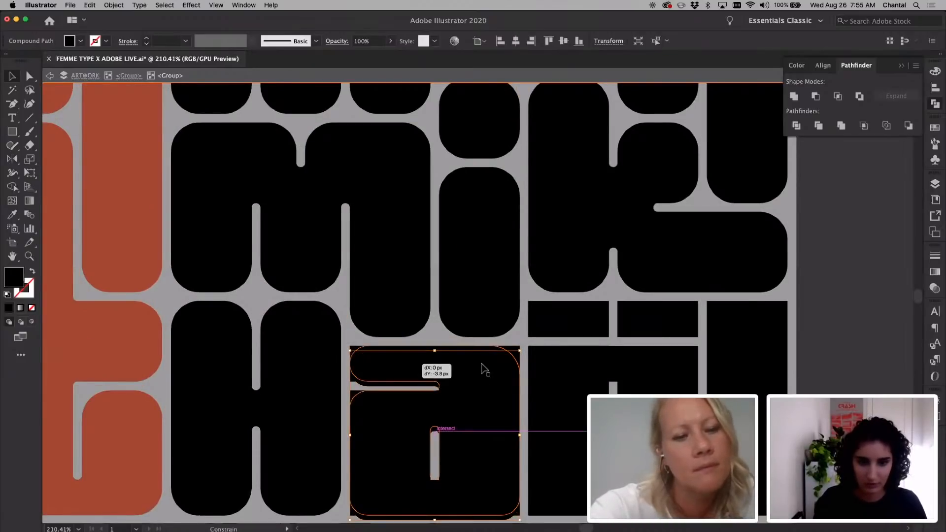
{"action": "key", "text": "Delete"}
Replace the square e in the third row with a copy of the rounded a rotated 180°.
{"action": "scroll", "coordinate": [482, 364], "scroll_direction": "down", "scroll_amount": 1}
{"action": "key", "text": "cmd+z"}
{"action": "left_click_drag", "start_coordinate": [486, 371], "coordinate": [565, 497]}
{"action": "key", "text": "Delete"}
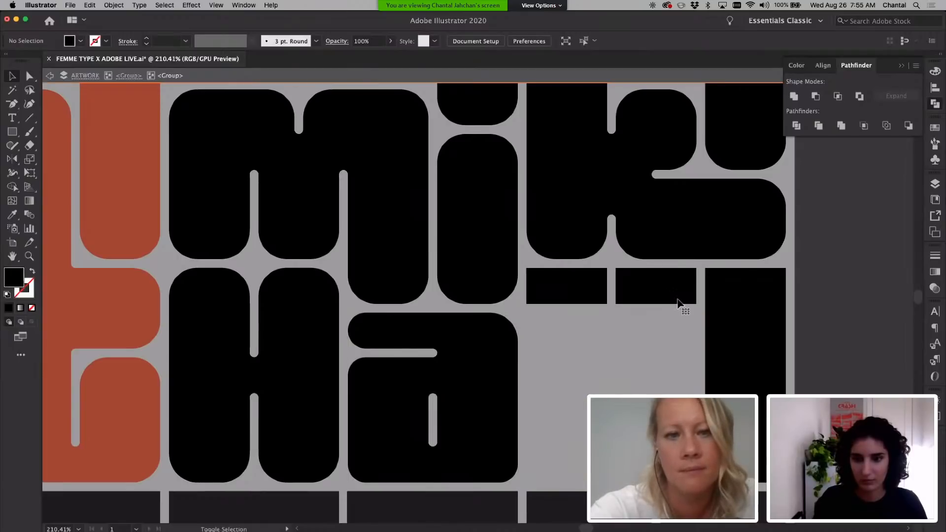
Round the corners of the two dots above the e to their maximum radius, about 15.2 px.
{"action": "left_click_drag", "start_coordinate": [678, 299], "coordinate": [677, 299]}
{"action": "key", "text": "a"}
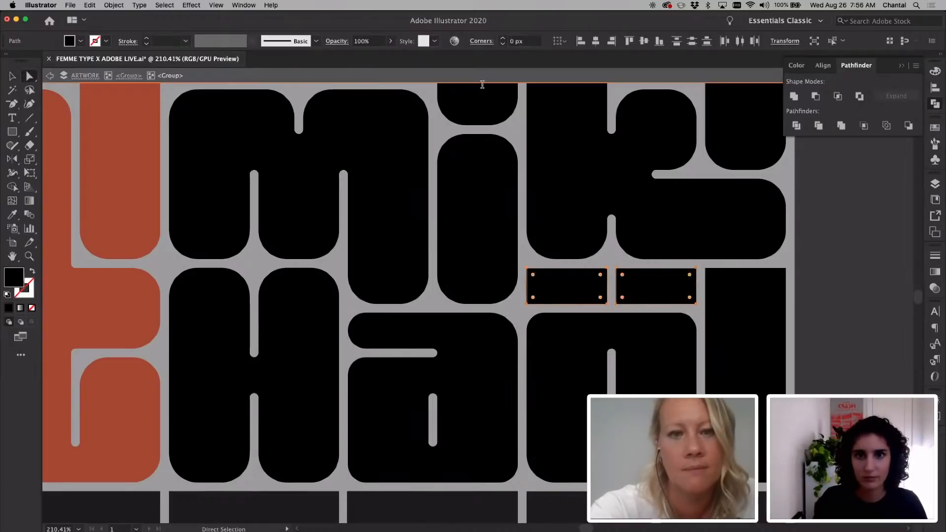
{"action": "left_click", "coordinate": [520, 42]}
{"action": "left_click_drag", "start_coordinate": [689, 297], "coordinate": [533, 52]}
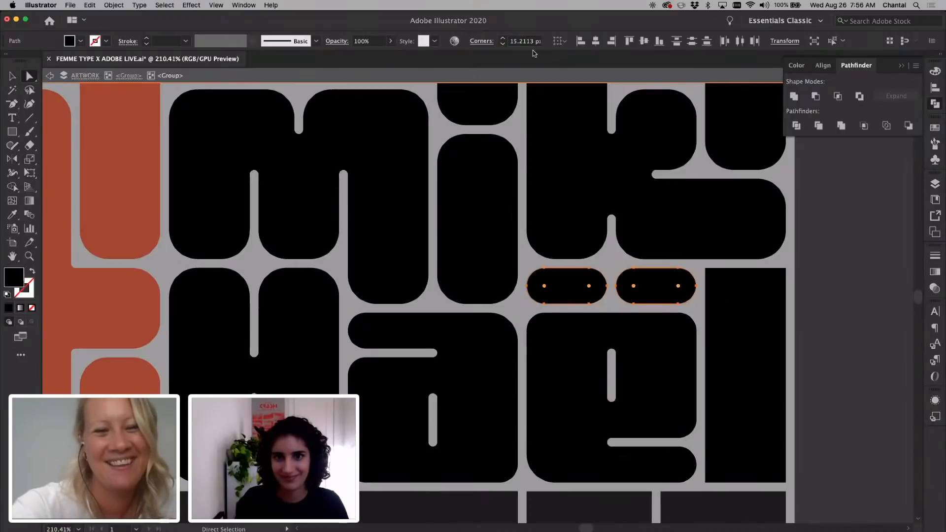
Round the final l's corners to 24 px and exit isolation.
{"action": "left_click", "coordinate": [765, 290]}
{"action": "left_click", "coordinate": [521, 42]}
{"action": "type", "text": "24"}
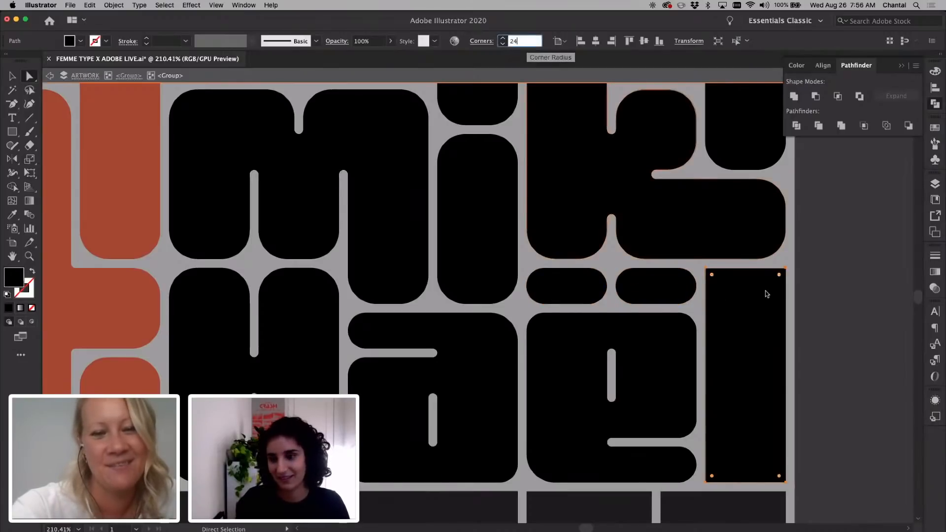
{"action": "key", "text": "Return"}
{"action": "left_click", "coordinate": [829, 296]}
{"action": "scroll", "coordinate": [829, 295], "scroll_direction": "down", "scroll_amount": 3}
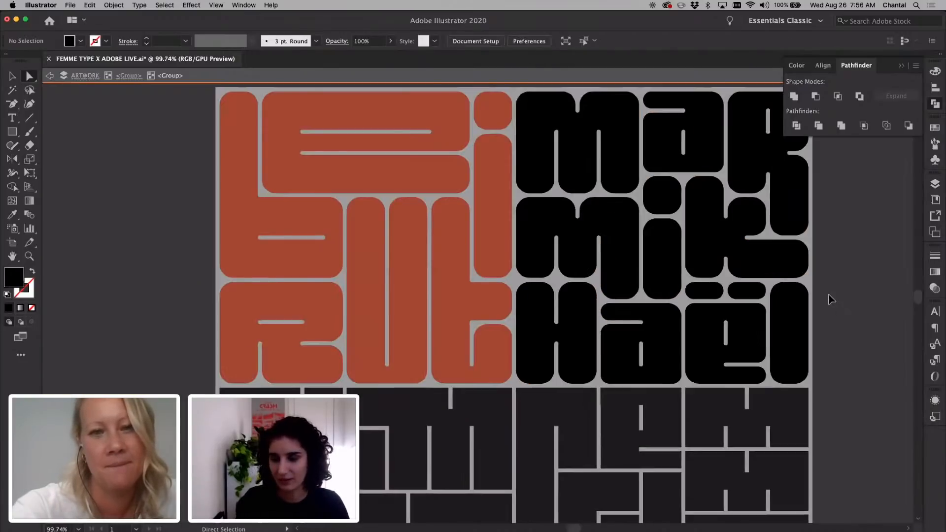
{"action": "key", "text": "v"}
{"action": "double_click", "coordinate": [829, 295]}
Isolate the lower-left block's group so its overlapping black pieces can be edited.
{"action": "scroll", "coordinate": [828, 295], "scroll_direction": "down", "scroll_amount": 3}
{"action": "scroll", "coordinate": [673, 333], "scroll_direction": "down", "scroll_amount": 2}
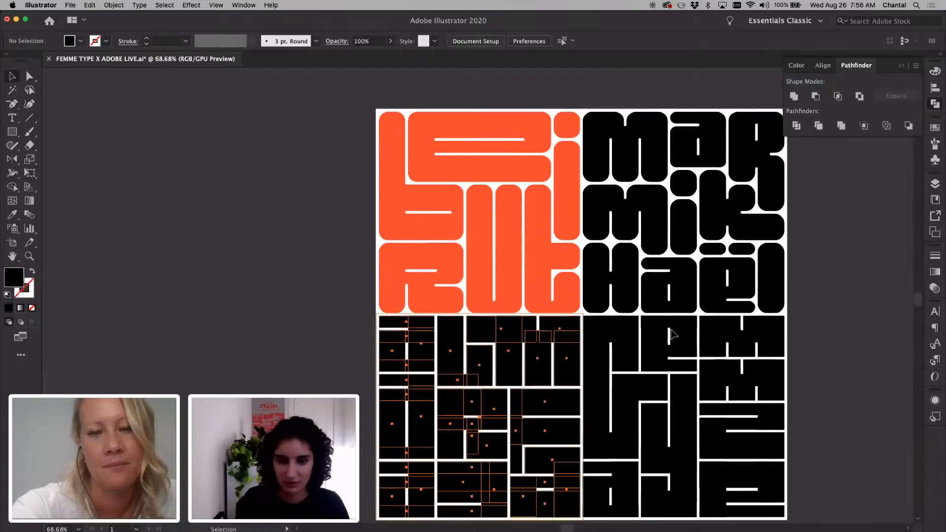
{"action": "left_click", "coordinate": [540, 377]}
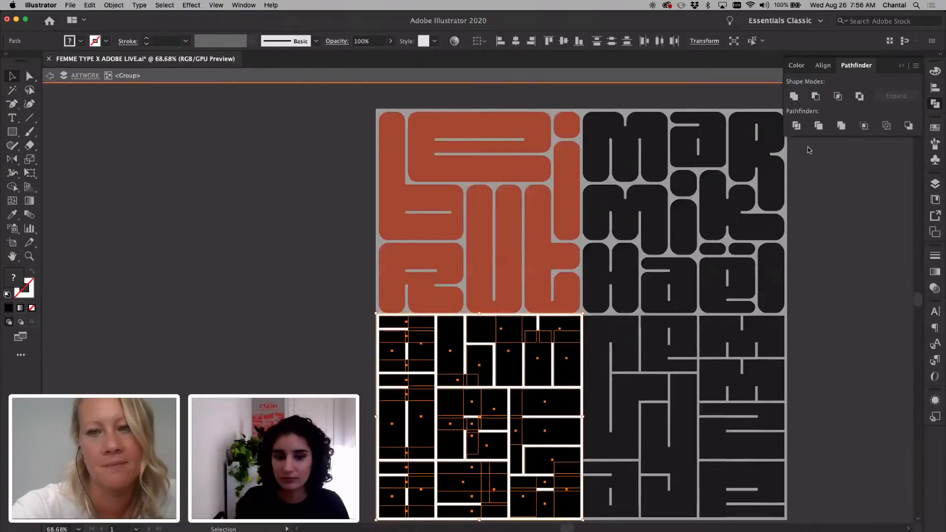
{"action": "key", "text": "super+z"}
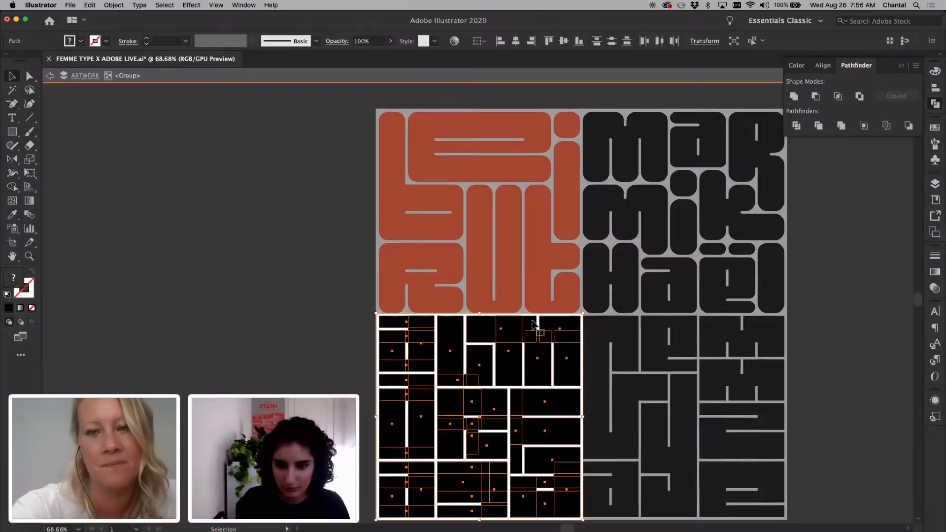
{"action": "left_click", "coordinate": [456, 306]}
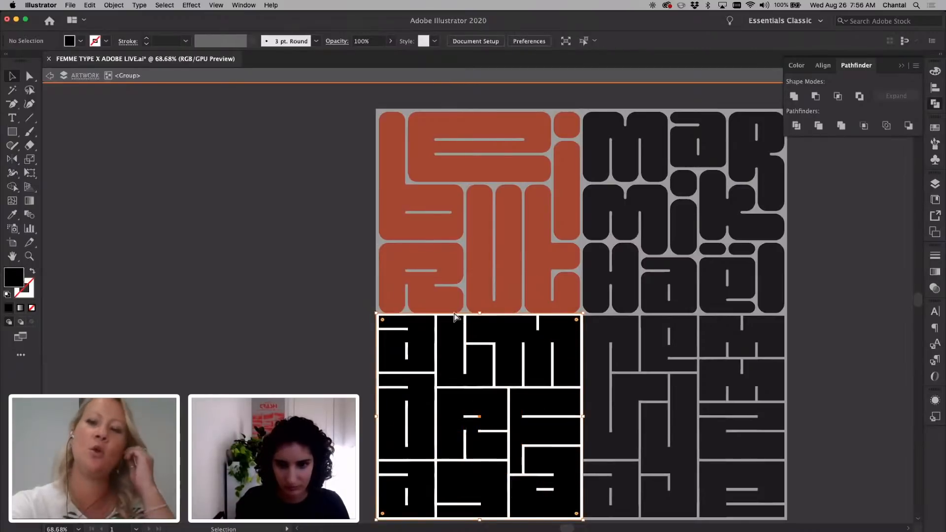
{"action": "left_click", "coordinate": [456, 318]}
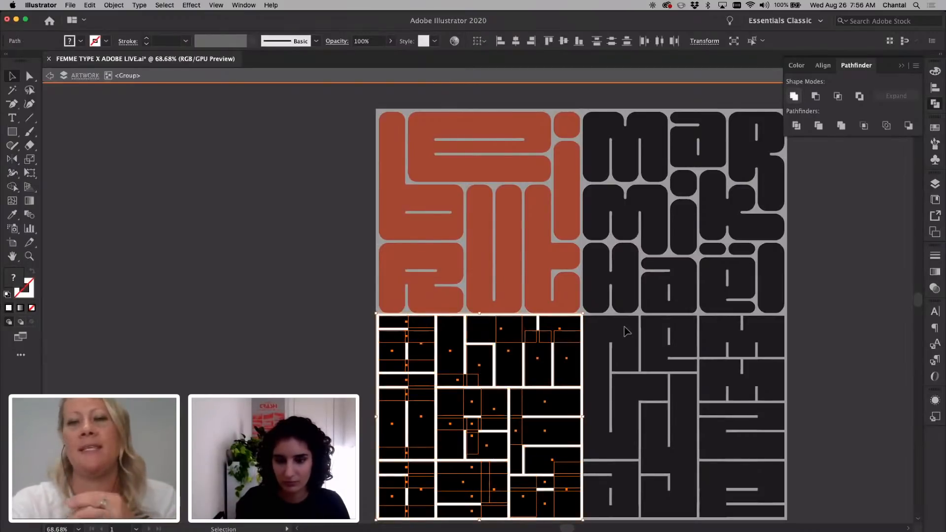
{"action": "left_click", "coordinate": [590, 318]}
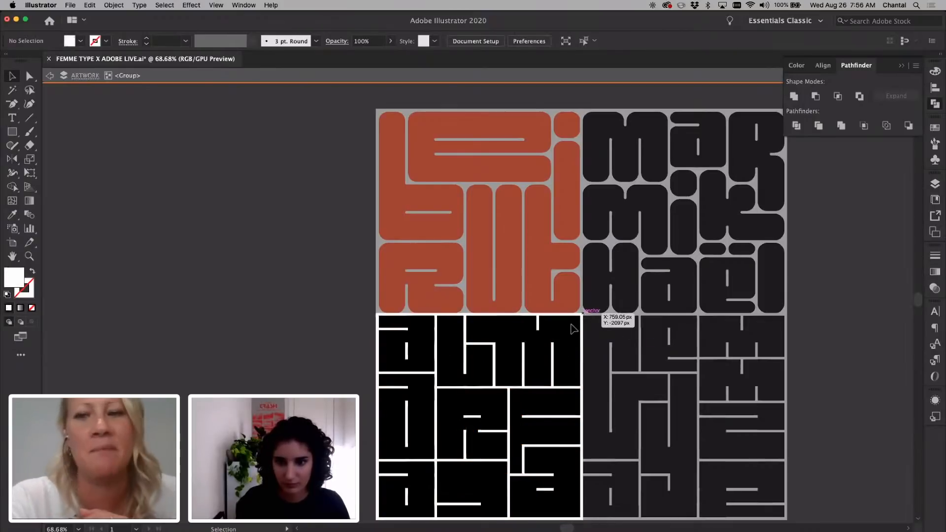
{"action": "left_click", "coordinate": [572, 333]}
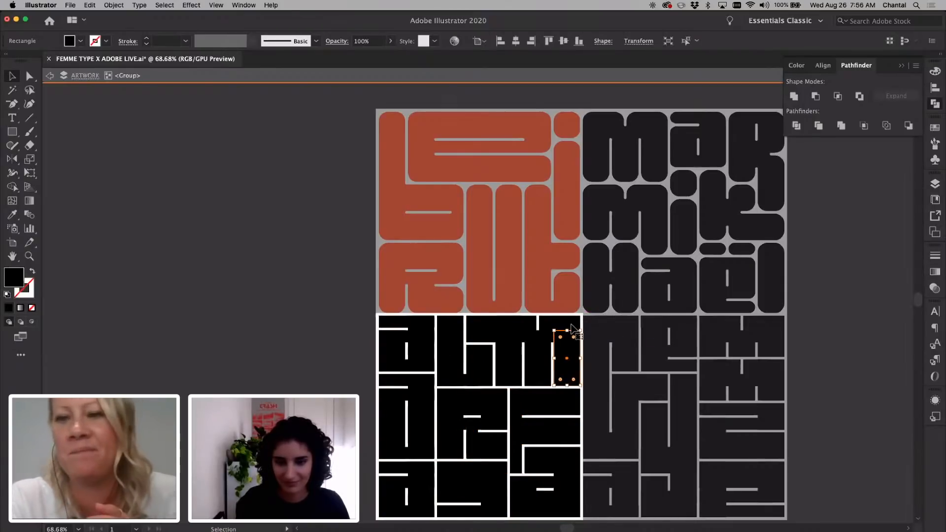
{"action": "key", "text": "super+a"}
{"action": "scroll", "coordinate": [462, 277], "scroll_direction": "down", "scroll_amount": 2}
{"action": "left_click", "coordinate": [462, 276]}
{"action": "scroll", "coordinate": [461, 276], "scroll_direction": "up", "scroll_amount": 5}
{"action": "key", "text": "super+a"}
{"action": "key", "text": "v"}
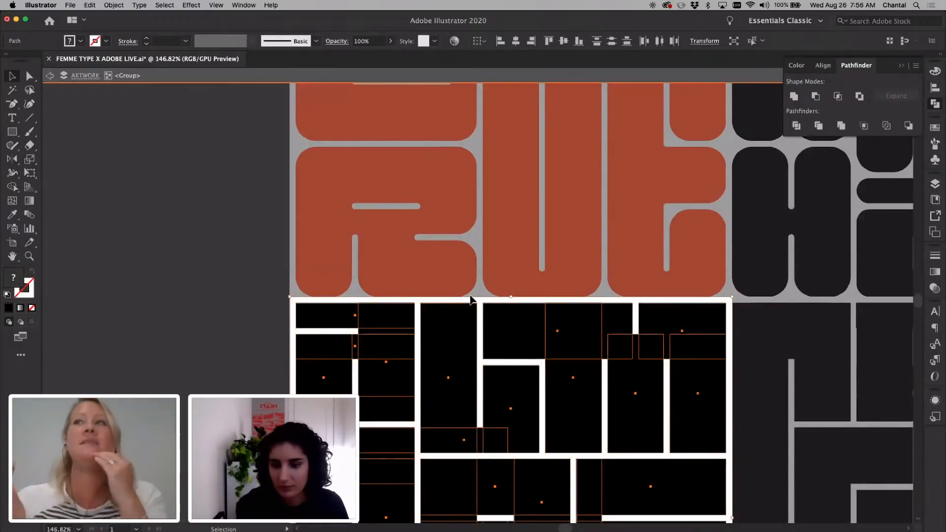
{"action": "scroll", "coordinate": [470, 299], "scroll_direction": "down", "scroll_amount": 6}
{"action": "scroll", "coordinate": [421, 465], "scroll_direction": "down", "scroll_amount": 3}
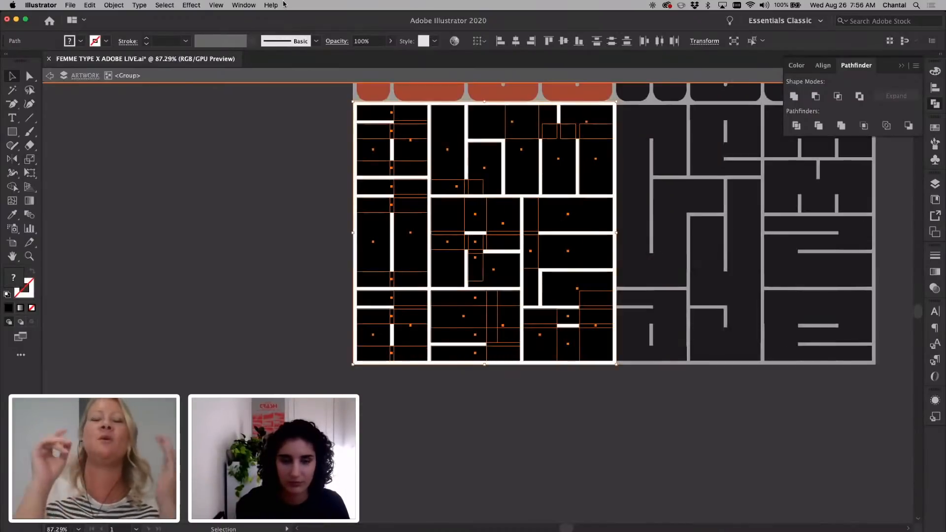
Select all pieces in the lower-left block sharing the black fill color and unite them into solid letter shapes.
{"action": "left_click", "coordinate": [177, 4]}
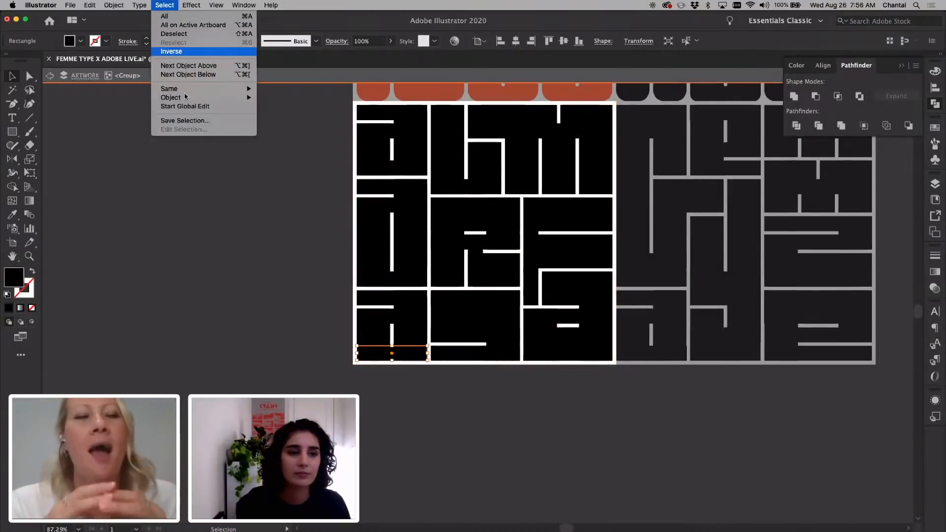
{"action": "mouse_move", "coordinate": [187, 90]}
{"action": "left_click", "coordinate": [310, 124]}
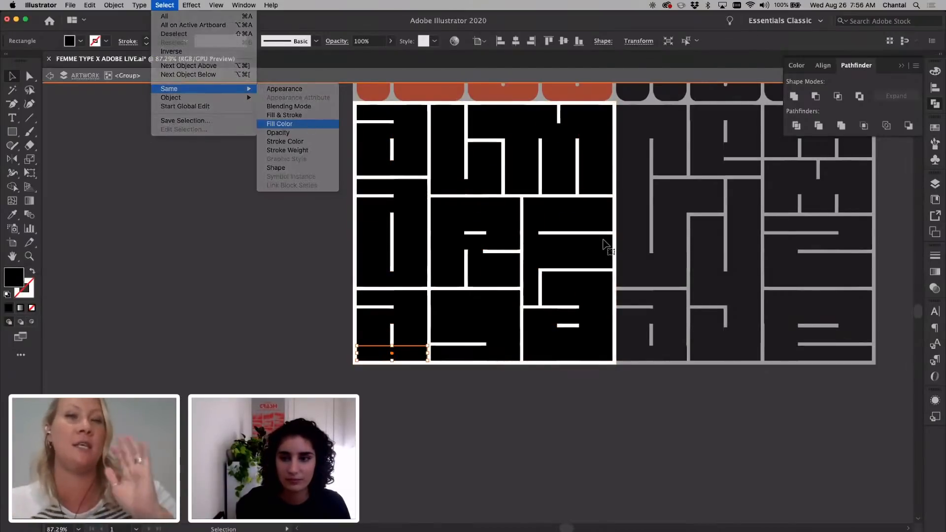
{"action": "left_click", "coordinate": [794, 97]}
Paste the rounded e into the lower-left block, rotate it 180° into an a and align it over the first square a.
{"action": "scroll", "coordinate": [680, 273], "scroll_direction": "up", "scroll_amount": 3}
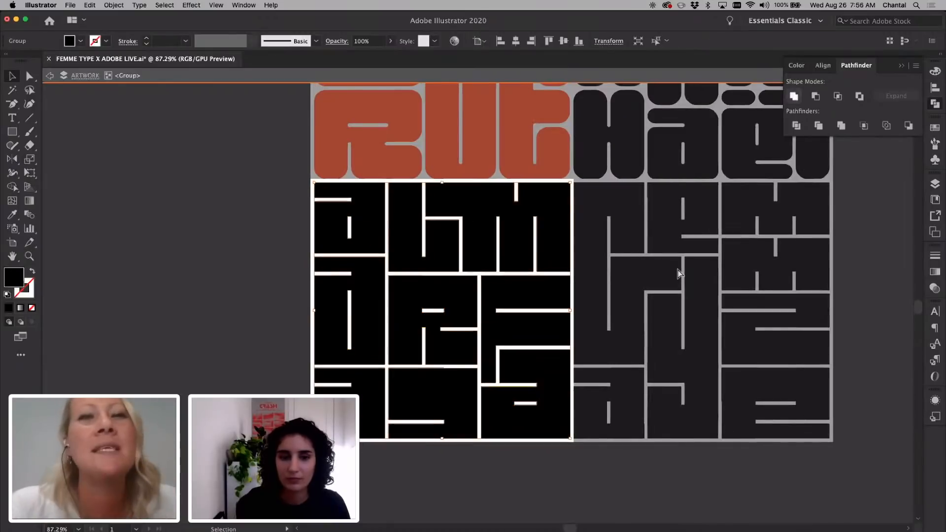
{"action": "scroll", "coordinate": [679, 273], "scroll_direction": "up", "scroll_amount": 2}
{"action": "key", "text": "a"}
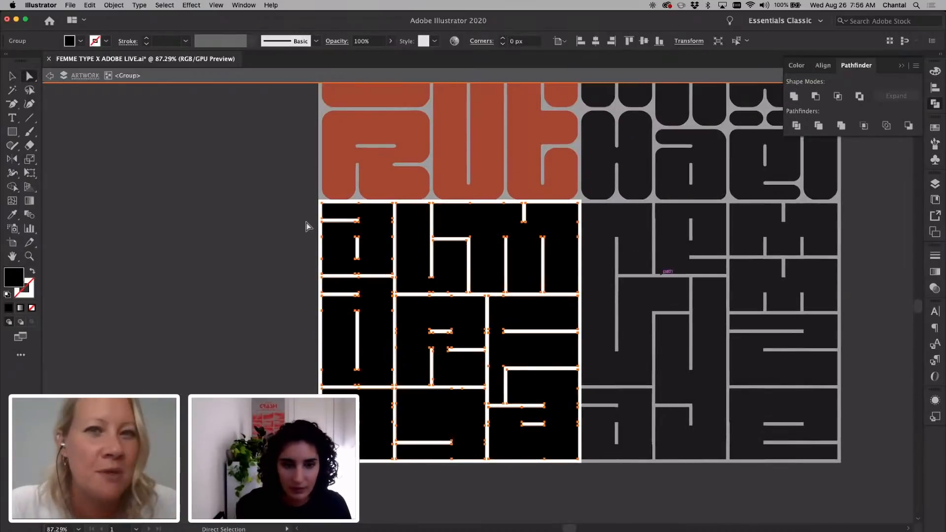
{"action": "key", "text": "super+v"}
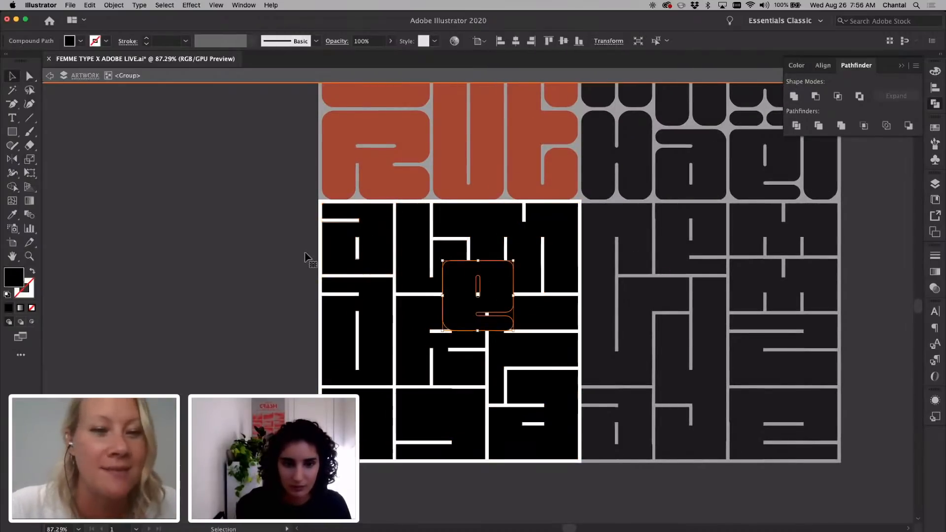
{"action": "left_click_drag", "start_coordinate": [487, 284], "coordinate": [306, 254]}
{"action": "scroll", "coordinate": [307, 252], "scroll_direction": "up", "scroll_amount": 4}
{"action": "left_click_drag", "start_coordinate": [239, 327], "coordinate": [239, 327]}
{"action": "left_click_drag", "start_coordinate": [288, 298], "coordinate": [399, 261]}
Replace the block's first square a with the rounded a, pasting it in place inside the united letters group.
{"action": "key", "text": "super+x"}
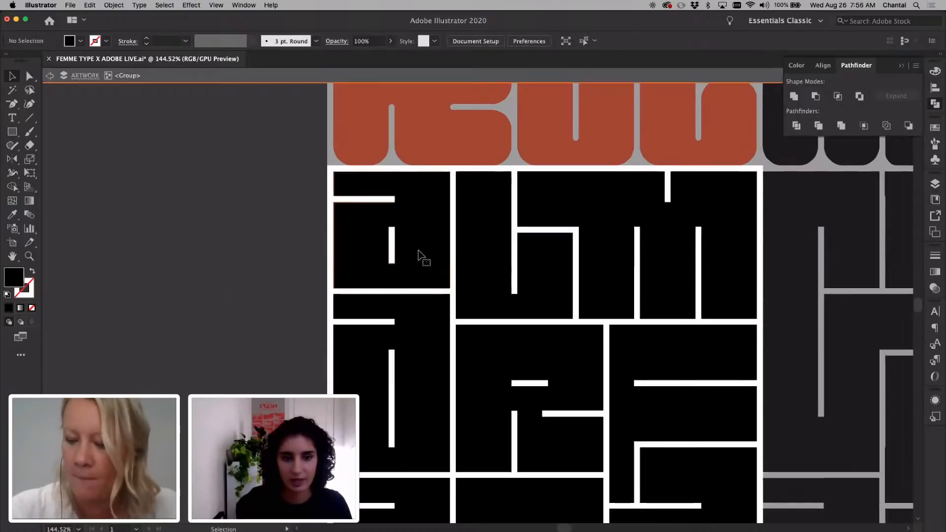
{"action": "double_click", "coordinate": [419, 255]}
{"action": "left_click", "coordinate": [420, 255]}
{"action": "key", "text": "Delete"}
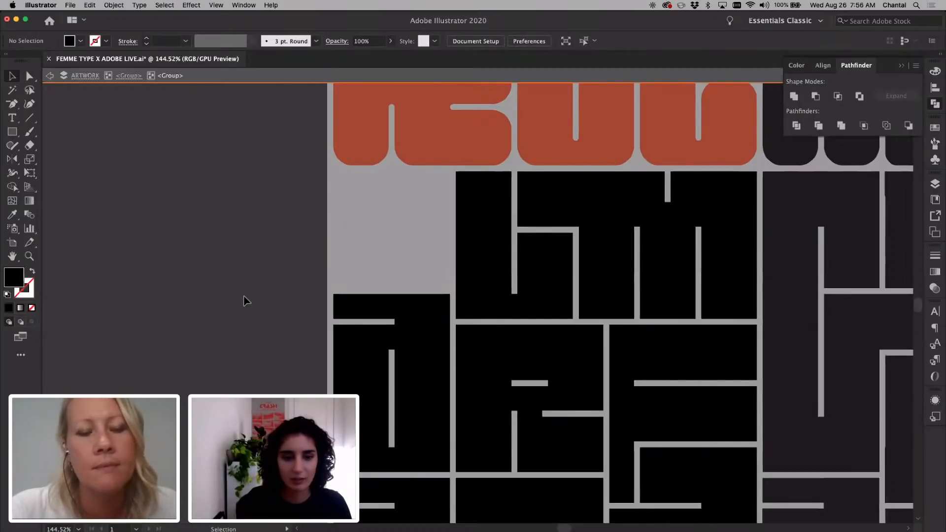
{"action": "key", "text": "super+f"}
Duplicate the rounded a onto the tall a below and stretch its lower part down to the full letter height.
{"action": "scroll", "coordinate": [244, 296], "scroll_direction": "down", "scroll_amount": 3}
{"action": "scroll", "coordinate": [315, 277], "scroll_direction": "down", "scroll_amount": 2}
{"action": "scroll", "coordinate": [315, 276], "scroll_direction": "right", "scroll_amount": 2}
{"action": "left_click_drag", "start_coordinate": [314, 223], "coordinate": [316, 290]}
{"action": "key", "text": "a"}
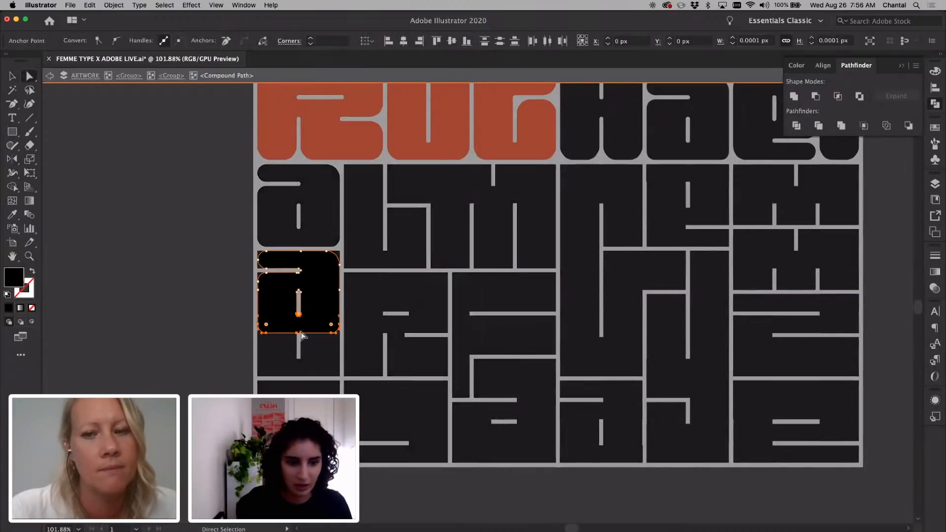
{"action": "key", "text": "super+z"}
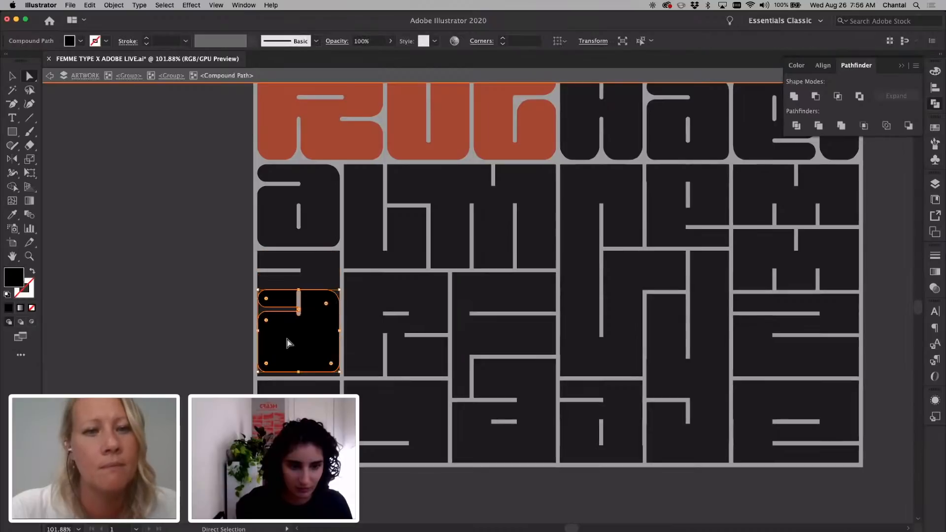
{"action": "key", "text": "super+shift+z"}
{"action": "scroll", "coordinate": [351, 331], "scroll_direction": "up", "scroll_amount": 2}
{"action": "left_click_drag", "start_coordinate": [344, 348], "coordinate": [344, 387]}
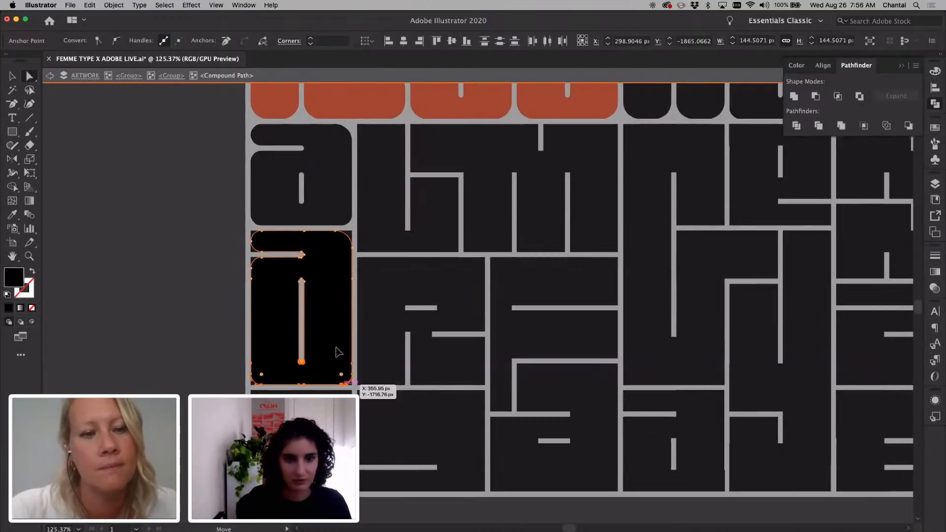
Delete the square tall a lying beneath the stretched rounded a.
{"action": "key", "text": "v"}
{"action": "key", "text": "super+shift+a"}
{"action": "key", "text": "a"}
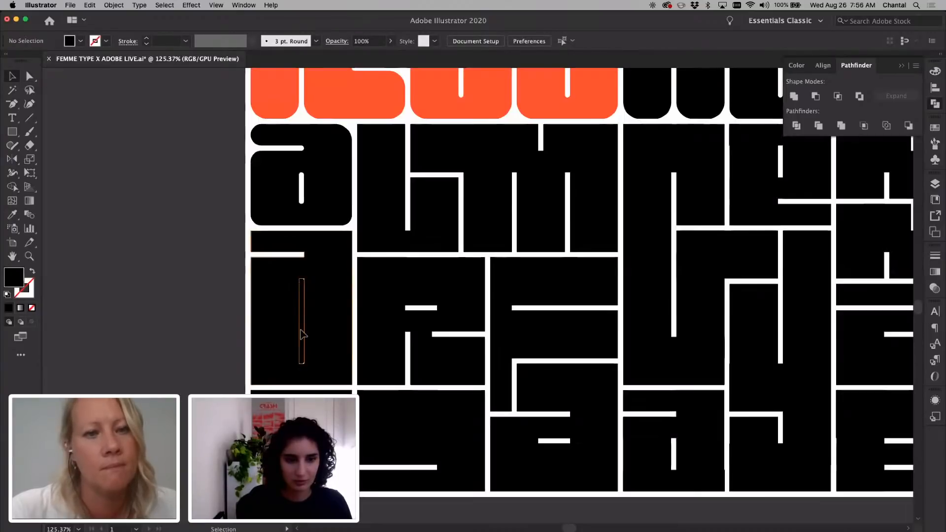
{"action": "left_click", "coordinate": [336, 347]}
{"action": "key", "text": "v"}
{"action": "key", "text": "super+shift+a"}
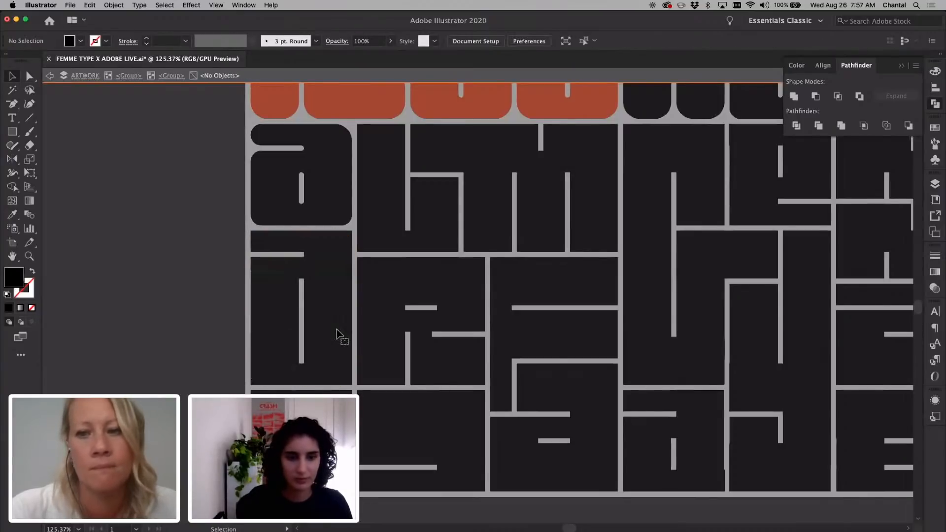
{"action": "left_click", "coordinate": [335, 329]}
{"action": "left_click", "coordinate": [337, 334]}
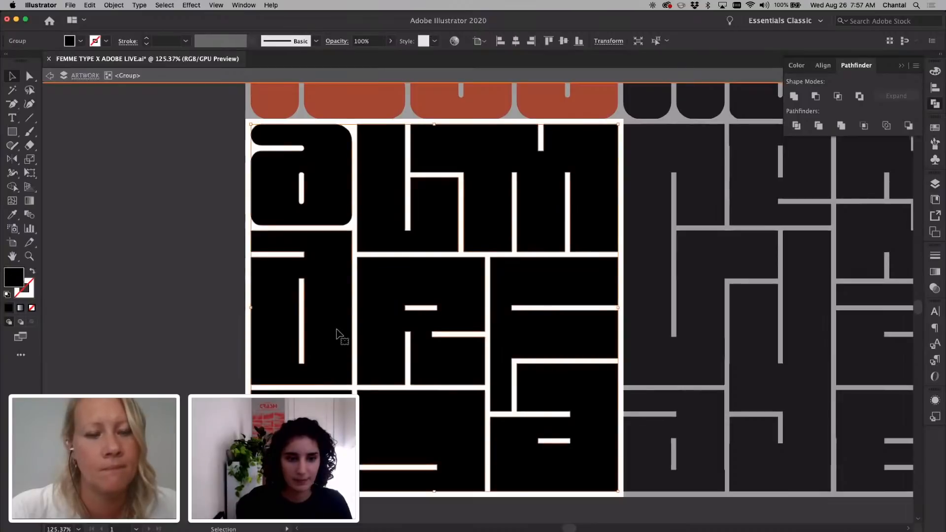
{"action": "double_click", "coordinate": [337, 335]}
Copy the first row's rounded a onto the third-row a and delete the square original.
{"action": "left_click_drag", "start_coordinate": [326, 150], "coordinate": [326, 416]}
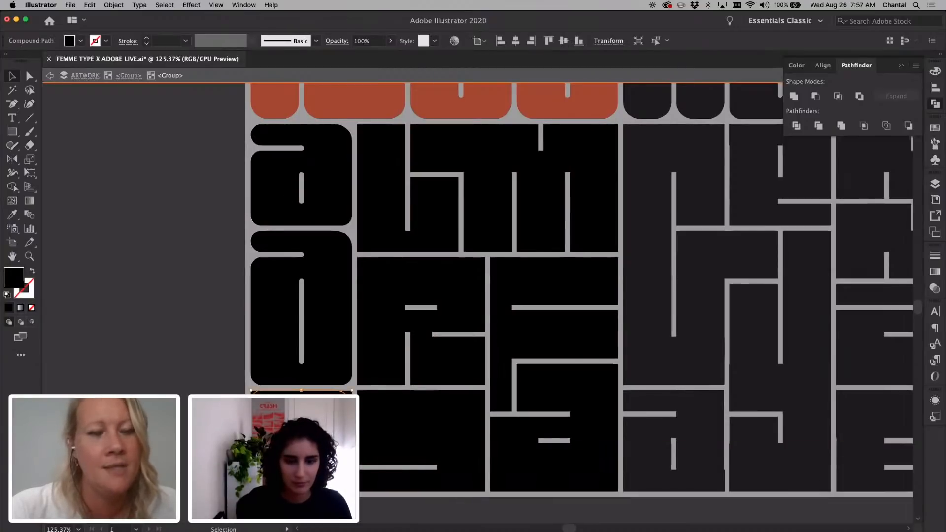
{"action": "key", "text": "Delete"}
{"action": "scroll", "coordinate": [319, 422], "scroll_direction": "down", "scroll_amount": 3}
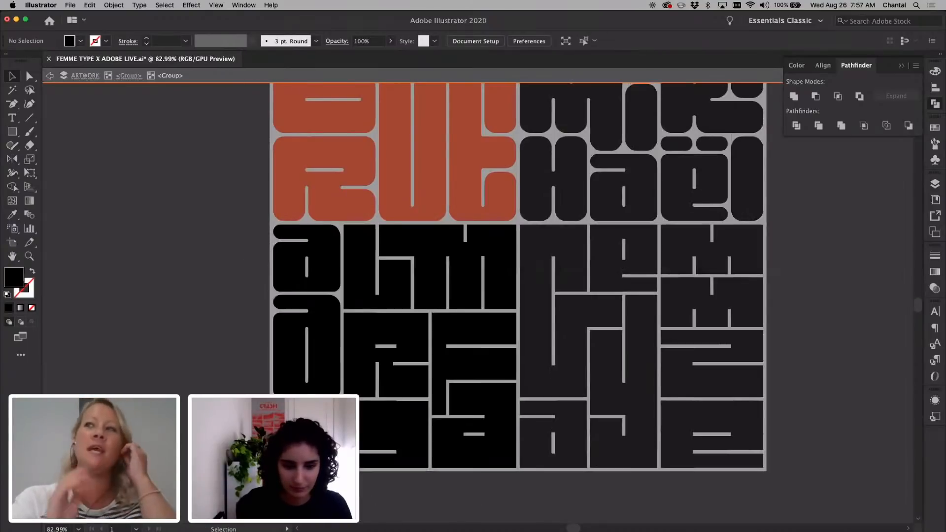
Place a vertically mirrored copy of the rounded a over the wide letter beside the third-row a and delete its inner counter.
{"action": "left_click", "coordinate": [396, 426]}
{"action": "key", "text": "o"}
{"action": "left_click_drag", "start_coordinate": [395, 425], "coordinate": [392, 456]}
{"action": "scroll", "coordinate": [392, 456], "scroll_direction": "up", "scroll_amount": 3}
{"action": "key", "text": "a"}
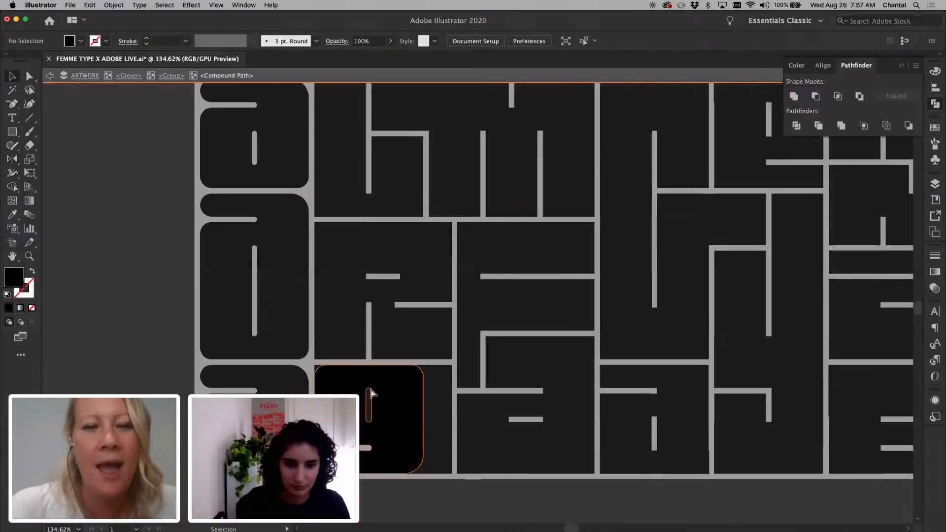
{"action": "left_click", "coordinate": [369, 391]}
{"action": "key", "text": "Delete"}
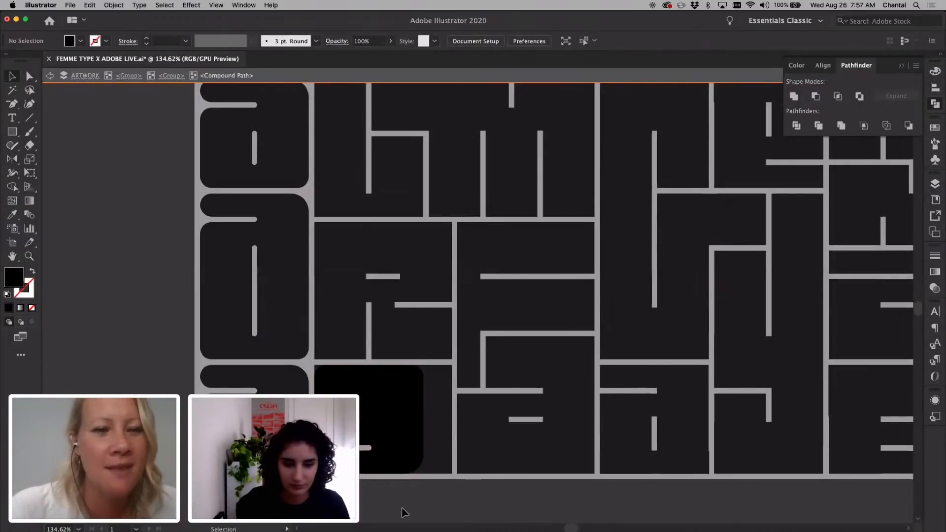
Stretch the mirrored shape's right side to the wide letter's full width and delete the square original beneath it.
{"action": "left_click", "coordinate": [377, 390]}
{"action": "key", "text": "a"}
{"action": "left_click", "coordinate": [423, 423]}
{"action": "left_click_drag", "start_coordinate": [424, 426], "coordinate": [451, 422]}
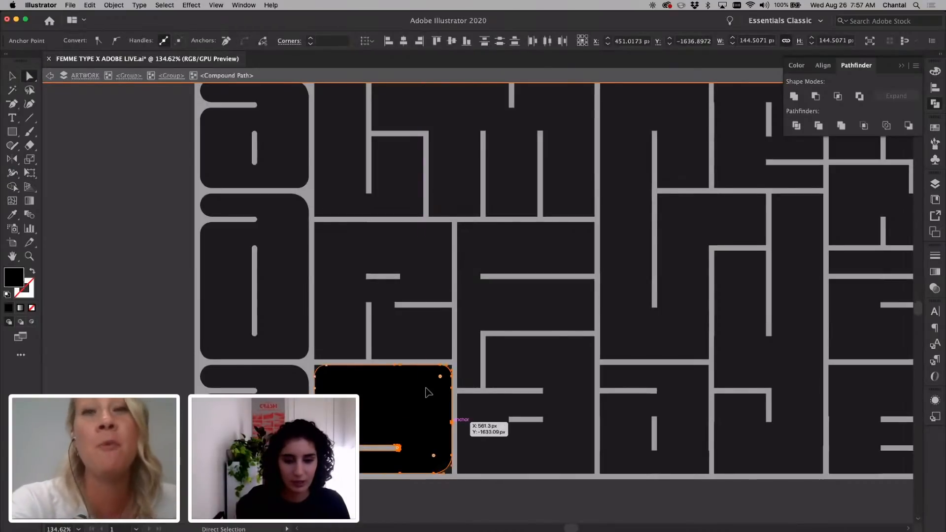
{"action": "key", "text": "v"}
{"action": "key", "text": "Delete"}
{"action": "double_click", "coordinate": [406, 394]}
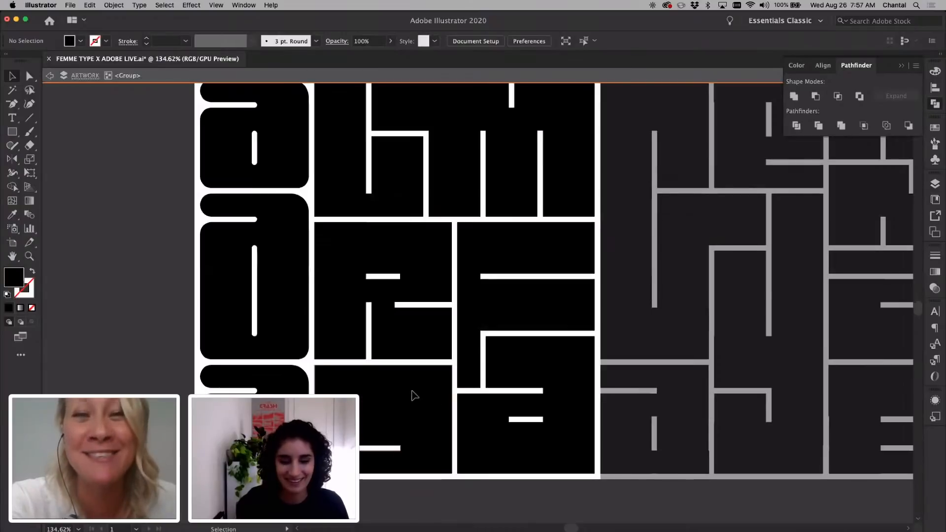
{"action": "double_click", "coordinate": [433, 403]}
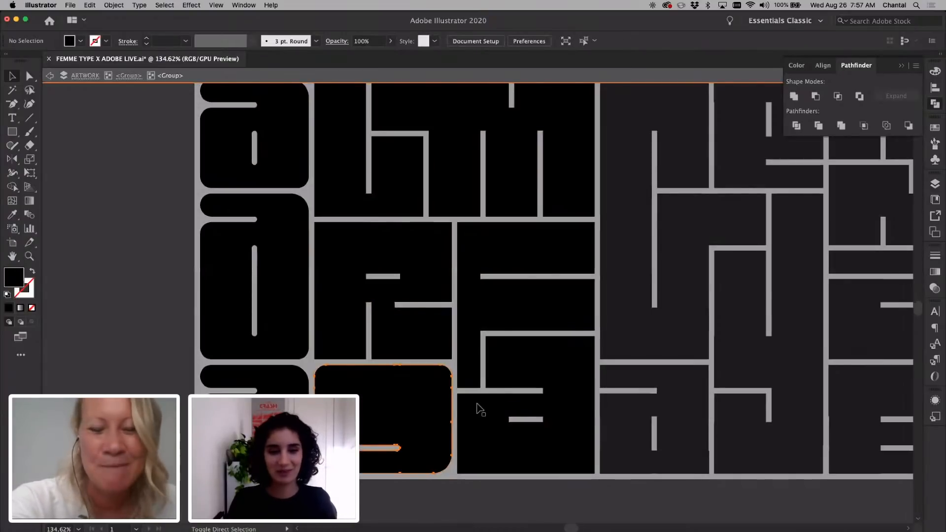
Round the inner corners of the R's slits in the lower-left block to about 3.8 px.
{"action": "scroll", "coordinate": [477, 404], "scroll_direction": "down", "scroll_amount": 3}
{"action": "scroll", "coordinate": [439, 345], "scroll_direction": "up", "scroll_amount": 2}
{"action": "scroll", "coordinate": [439, 345], "scroll_direction": "right", "scroll_amount": 1}
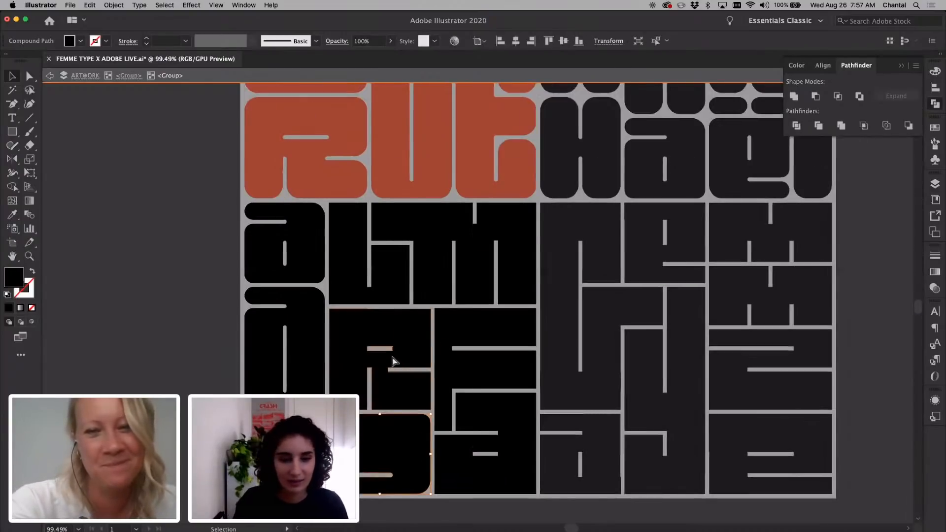
{"action": "left_click", "coordinate": [367, 361]}
{"action": "key", "text": "a"}
{"action": "scroll", "coordinate": [367, 361], "scroll_direction": "up", "scroll_amount": 1}
{"action": "left_click_drag", "start_coordinate": [367, 362], "coordinate": [403, 356]}
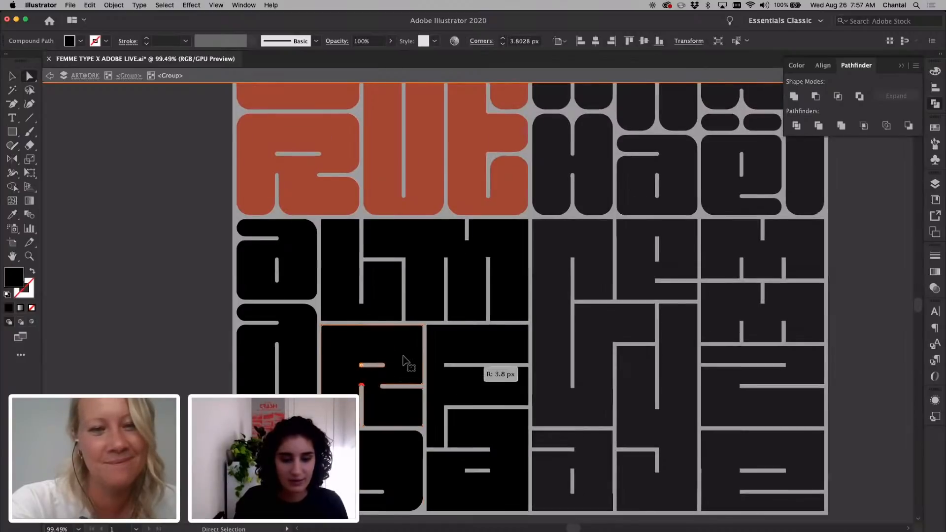
Round the outer corners of the R in the lower-left block to 24 px.
{"action": "key", "text": "v"}
{"action": "scroll", "coordinate": [394, 362], "scroll_direction": "up", "scroll_amount": 3}
{"action": "double_click", "coordinate": [297, 312]}
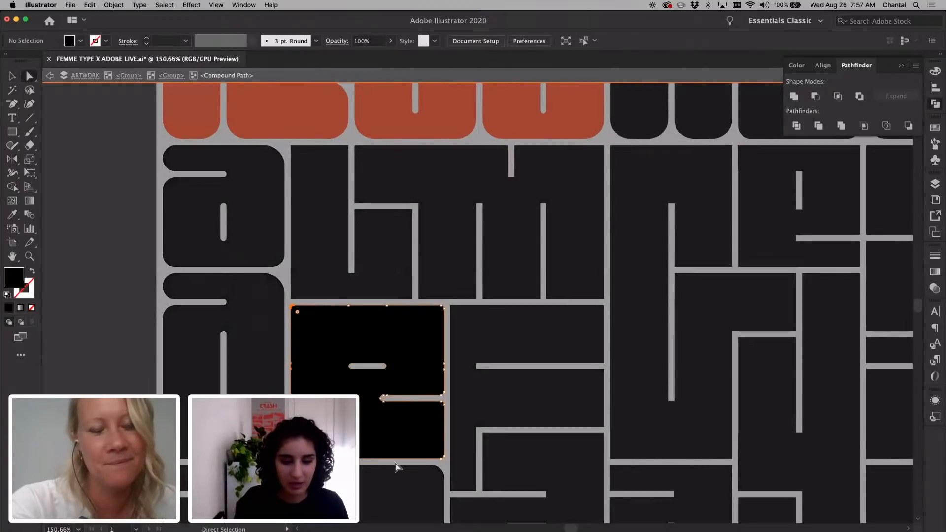
{"action": "key", "text": "a"}
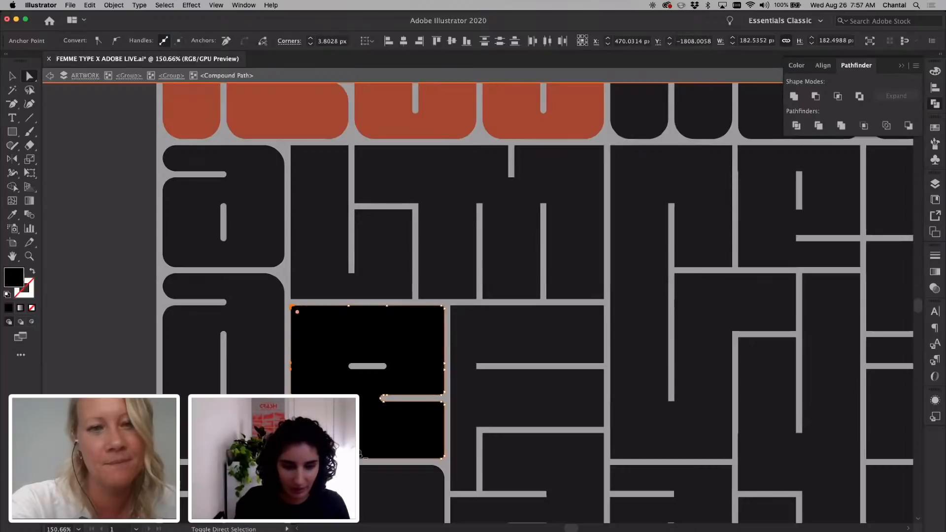
{"action": "scroll", "coordinate": [323, 374], "scroll_direction": "down", "scroll_amount": 3}
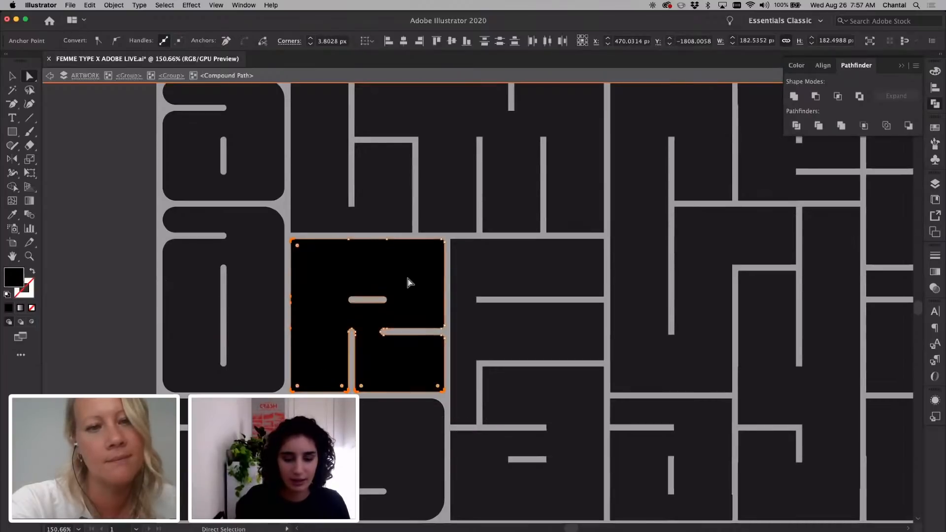
{"action": "scroll", "coordinate": [408, 283], "scroll_direction": "up", "scroll_amount": 2}
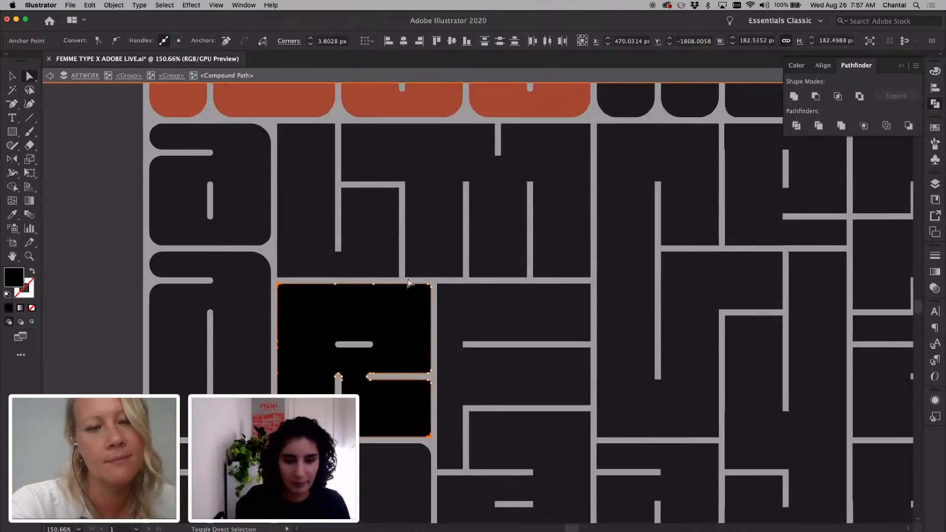
{"action": "left_click", "coordinate": [327, 40]}
{"action": "type", "text": "24"}
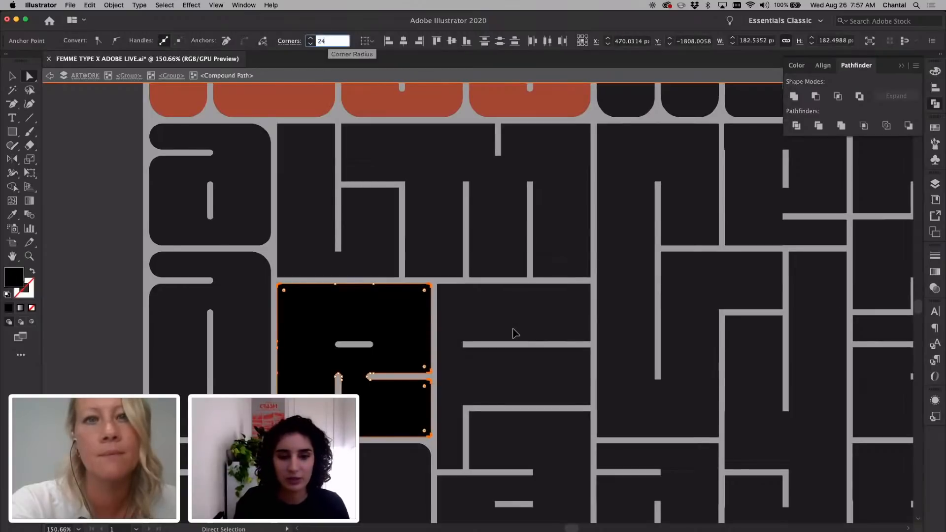
{"action": "key", "text": "Return"}
{"action": "key", "text": "v"}
{"action": "key", "text": "super+shift+a"}
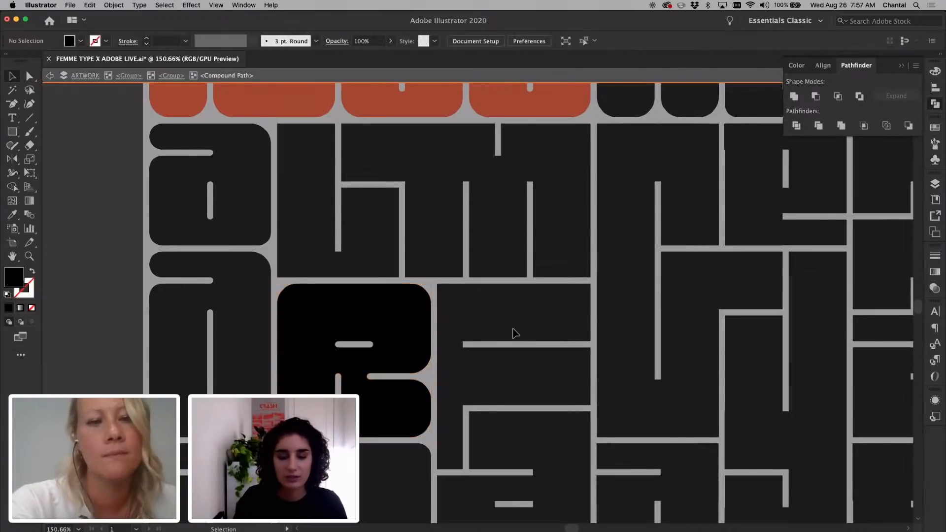
Isolate the F beside the R and round all its corners to about 3.8 px.
{"action": "double_click", "coordinate": [513, 334]}
{"action": "left_click", "coordinate": [545, 332]}
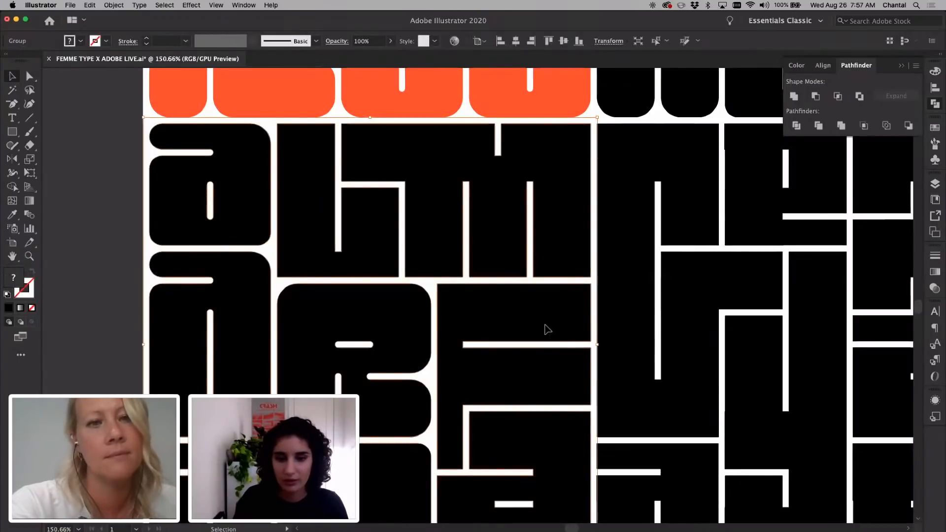
{"action": "double_click", "coordinate": [547, 329]}
{"action": "key", "text": "a"}
{"action": "left_click", "coordinate": [528, 317]}
{"action": "left_click_drag", "start_coordinate": [470, 343], "coordinate": [577, 349]}
{"action": "key", "text": "v"}
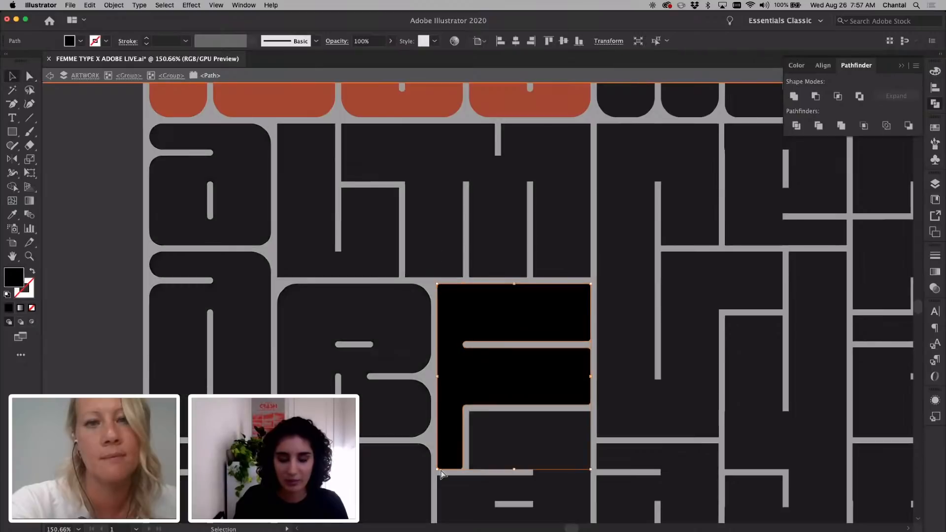
Round the two bottom corners of the F's stem to about 15.2 px.
{"action": "key", "text": "a"}
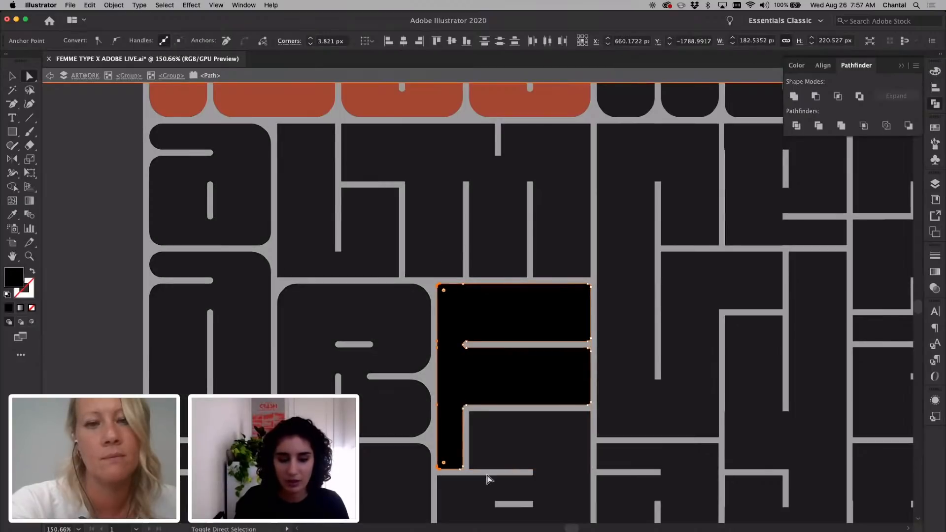
{"action": "left_click", "coordinate": [409, 445]}
{"action": "left_click_drag", "start_coordinate": [479, 363], "coordinate": [479, 364]}
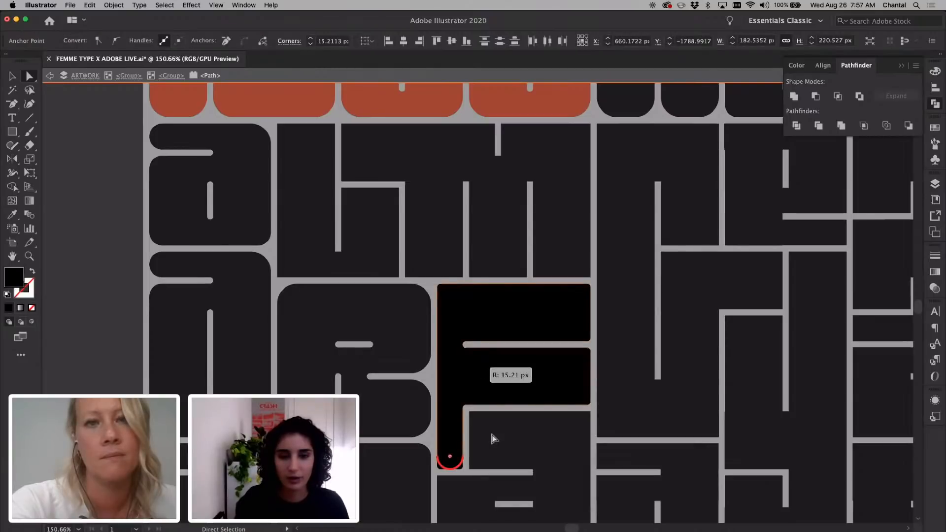
Round the F's top-left corner and the outer corners of both its arms to 24 px.
{"action": "left_click", "coordinate": [625, 315]}
{"action": "left_click_drag", "start_coordinate": [620, 425], "coordinate": [581, 331]}
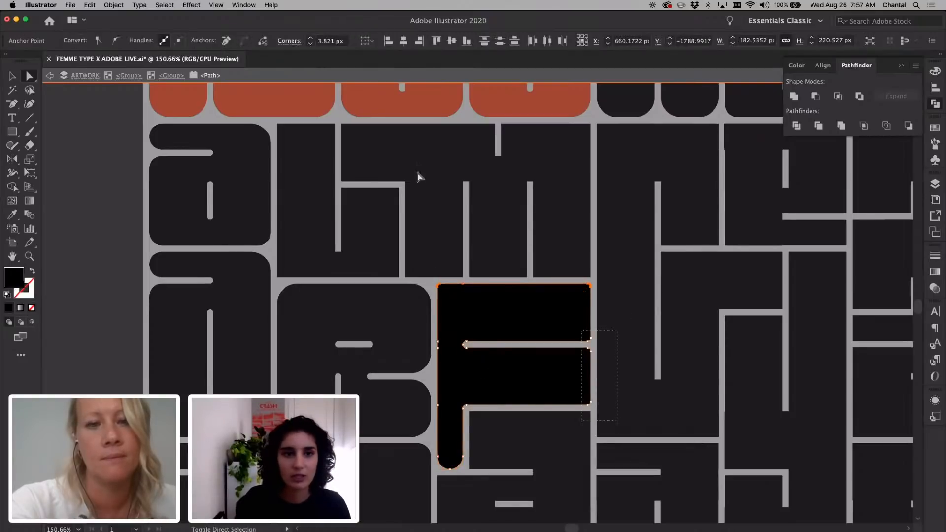
{"action": "left_click", "coordinate": [327, 41]}
{"action": "type", "text": "24"}
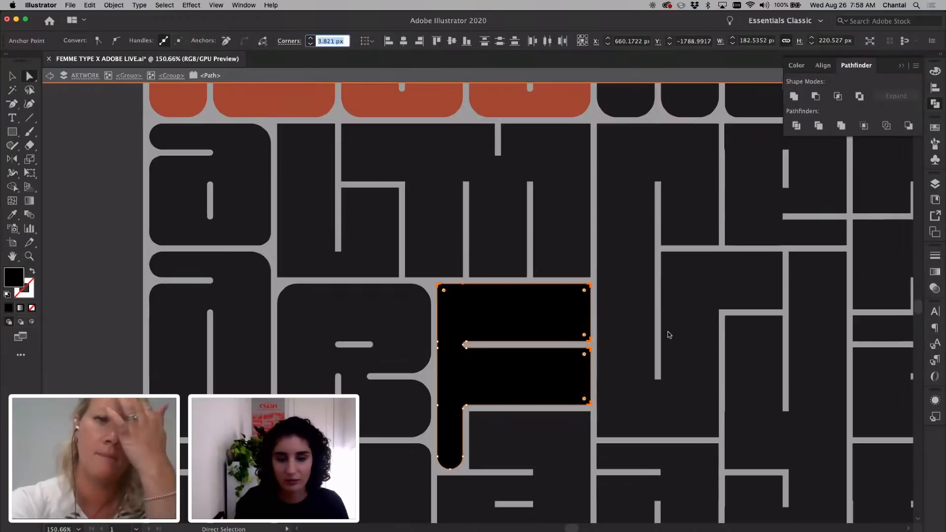
{"action": "key", "text": "Return"}
{"action": "left_click", "coordinate": [668, 332]}
{"action": "key", "text": "v"}
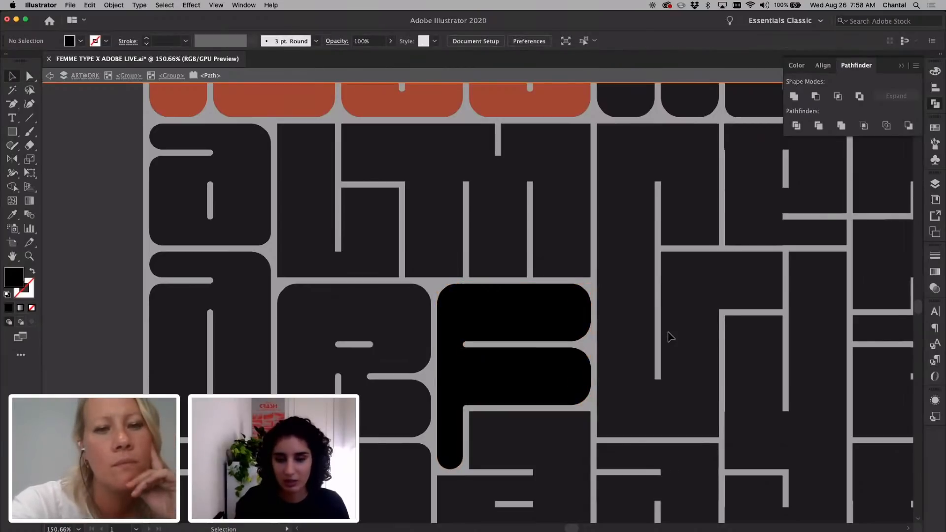
Isolate the L in the lower-left block's top row and round all its corners to about 3.8 px.
{"action": "scroll", "coordinate": [640, 283], "scroll_direction": "down", "scroll_amount": 3}
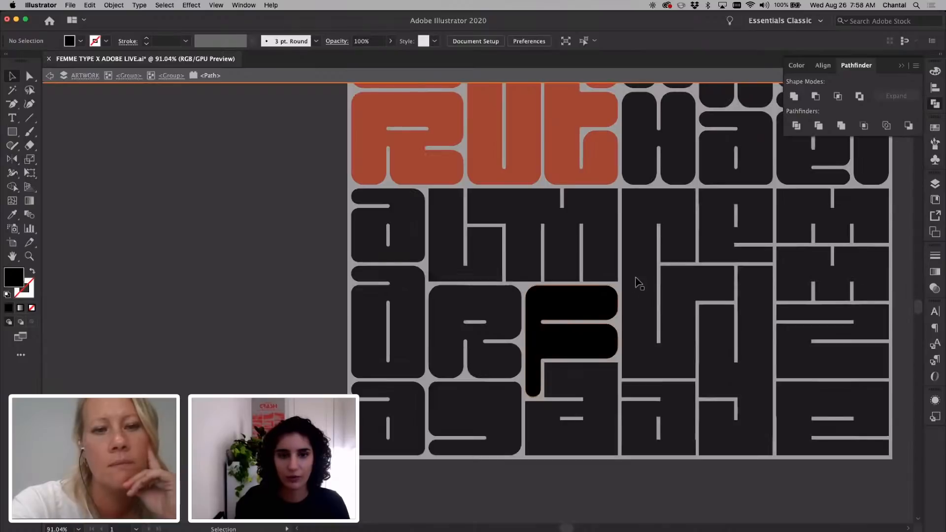
{"action": "double_click", "coordinate": [635, 282]}
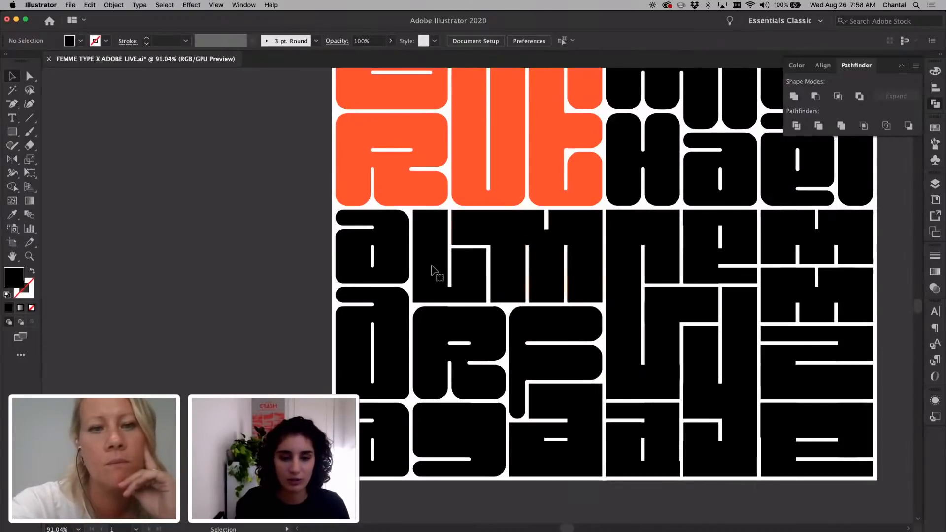
{"action": "double_click", "coordinate": [436, 271]}
{"action": "left_click", "coordinate": [440, 313]}
{"action": "scroll", "coordinate": [440, 313], "scroll_direction": "up", "scroll_amount": 1}
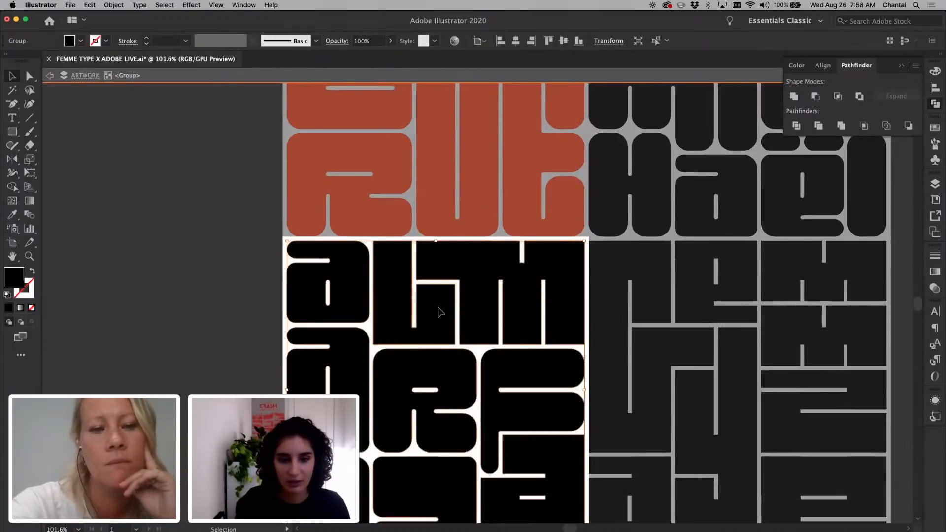
{"action": "double_click", "coordinate": [438, 310]}
{"action": "key", "text": "a"}
{"action": "scroll", "coordinate": [437, 307], "scroll_direction": "up", "scroll_amount": 2}
{"action": "left_click_drag", "start_coordinate": [408, 329], "coordinate": [411, 198]}
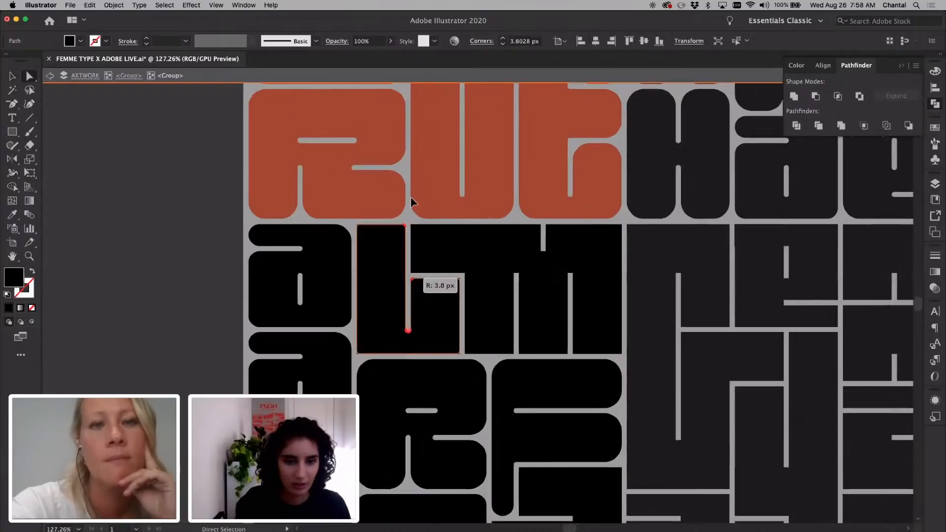
Round the L's outer corners to 25 px.
{"action": "left_click", "coordinate": [363, 320]}
{"action": "left_click_drag", "start_coordinate": [482, 375], "coordinate": [484, 375]}
{"action": "left_click_drag", "start_coordinate": [477, 286], "coordinate": [410, 271]}
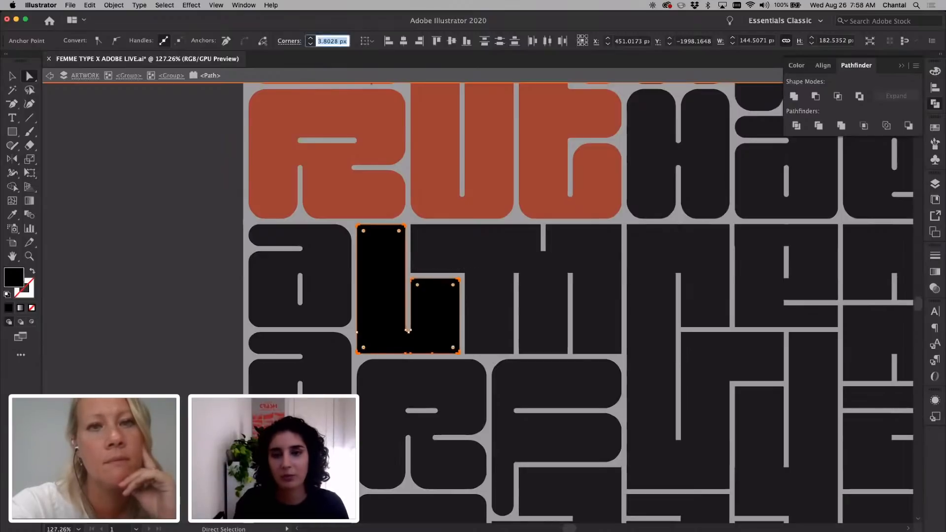
{"action": "type", "text": "25"}
{"action": "key", "text": "Return"}
{"action": "left_click", "coordinate": [549, 326]}
Isolate the wide M shape beside the L and round all its corners to about 3.7 px.
{"action": "key", "text": "v"}
{"action": "double_click", "coordinate": [501, 253]}
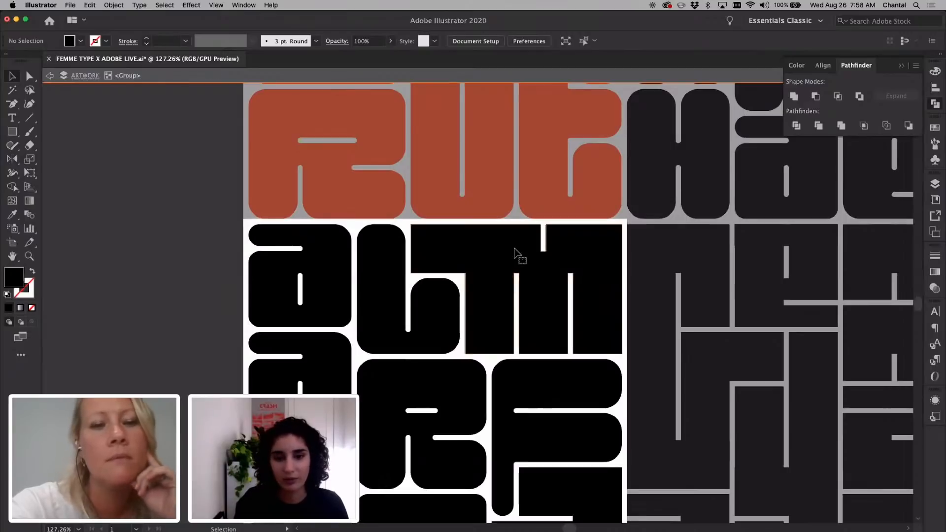
{"action": "double_click", "coordinate": [515, 254]}
{"action": "left_click", "coordinate": [527, 293]}
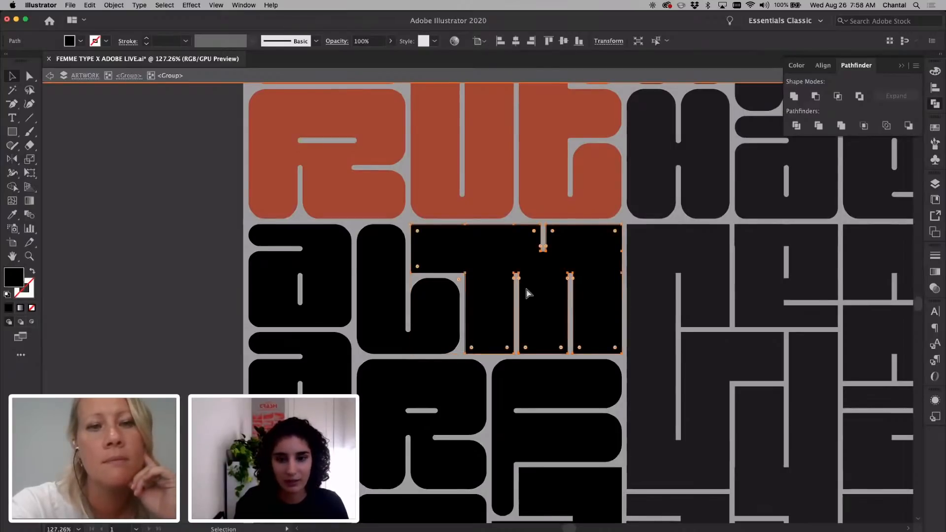
{"action": "key", "text": "a"}
{"action": "left_click_drag", "start_coordinate": [604, 262], "coordinate": [396, 217]}
{"action": "left_click_drag", "start_coordinate": [646, 369], "coordinate": [464, 349]}
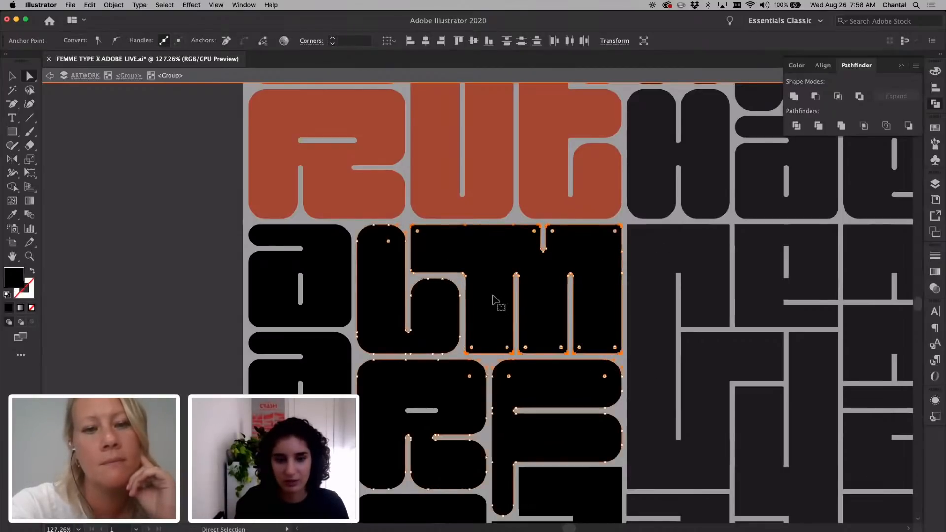
{"action": "left_click", "coordinate": [493, 296]}
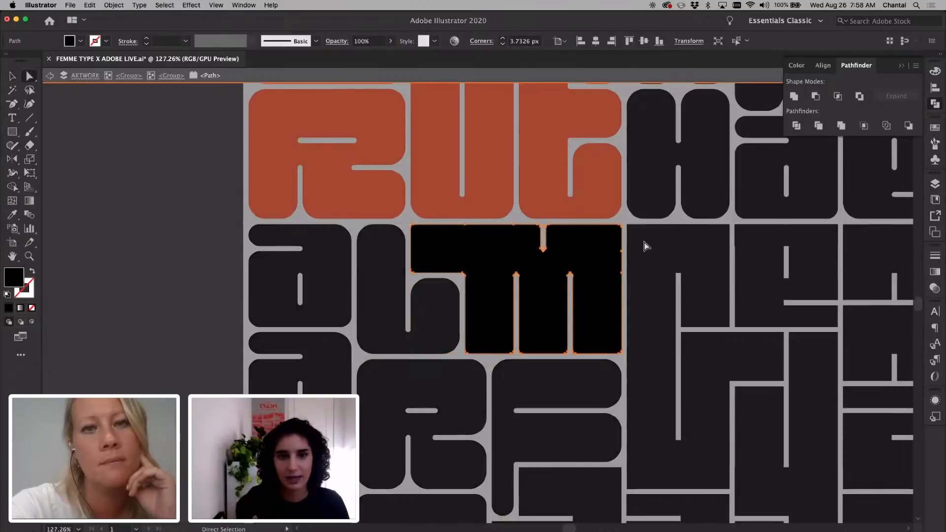
Round the outer corners and leg ends of the wide M shape with the pasted radius value.
{"action": "left_click_drag", "start_coordinate": [647, 246], "coordinate": [396, 217]}
{"action": "left_click_drag", "start_coordinate": [643, 372], "coordinate": [462, 350]}
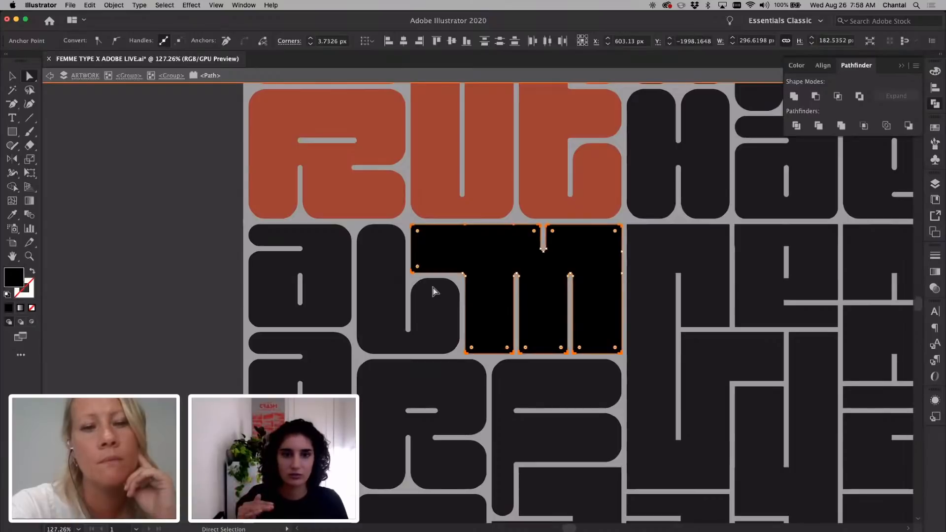
{"action": "left_click", "coordinate": [327, 41]}
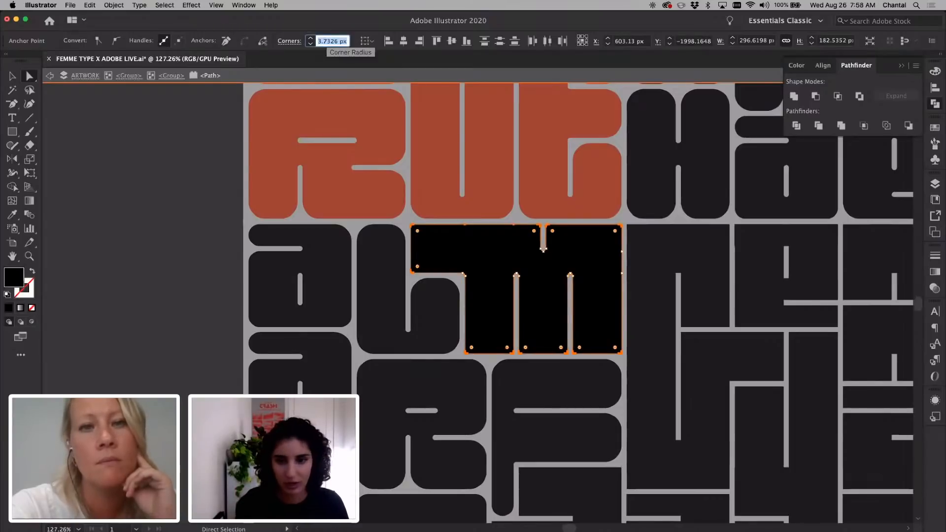
{"action": "key", "text": "super+v"}
{"action": "key", "text": "Return"}
{"action": "key", "text": "v"}
{"action": "left_click", "coordinate": [688, 347]}
Isolate the square a beneath the F and round its slit and counter corners to about 3.8 px.
{"action": "scroll", "coordinate": [689, 348], "scroll_direction": "down", "scroll_amount": 3}
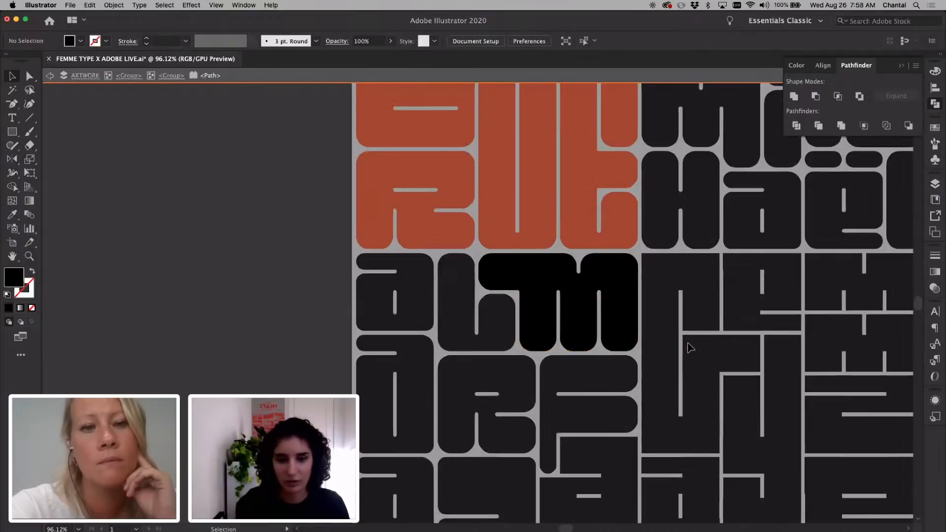
{"action": "scroll", "coordinate": [689, 348], "scroll_direction": "down", "scroll_amount": 3}
{"action": "scroll", "coordinate": [688, 348], "scroll_direction": "right", "scroll_amount": 2}
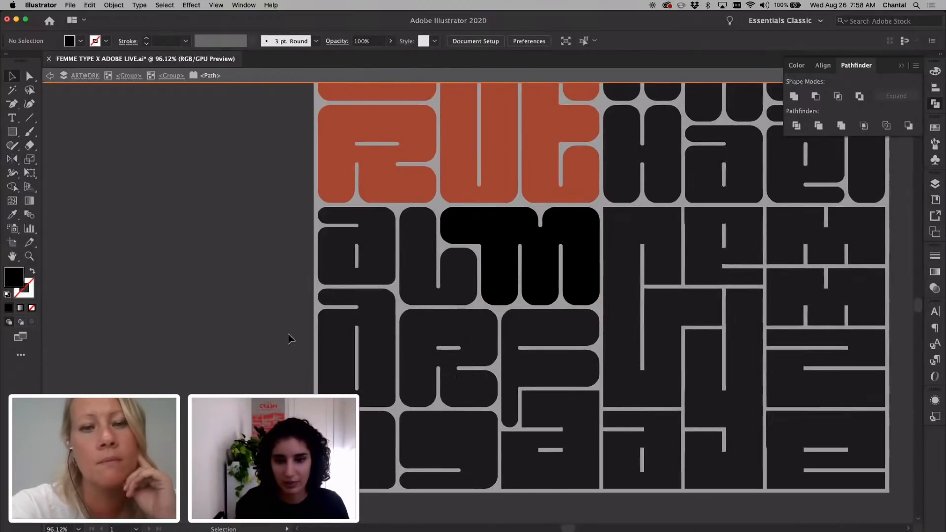
{"action": "scroll", "coordinate": [523, 338], "scroll_direction": "up", "scroll_amount": 1}
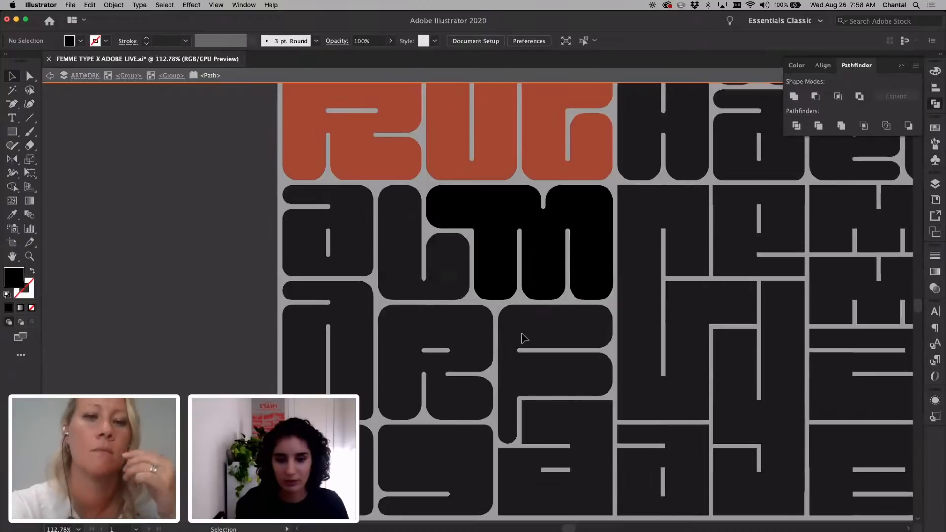
{"action": "scroll", "coordinate": [523, 338], "scroll_direction": "down", "scroll_amount": 2}
{"action": "scroll", "coordinate": [523, 338], "scroll_direction": "right", "scroll_amount": 1}
{"action": "double_click", "coordinate": [550, 379]}
{"action": "scroll", "coordinate": [549, 379], "scroll_direction": "down", "scroll_amount": 4}
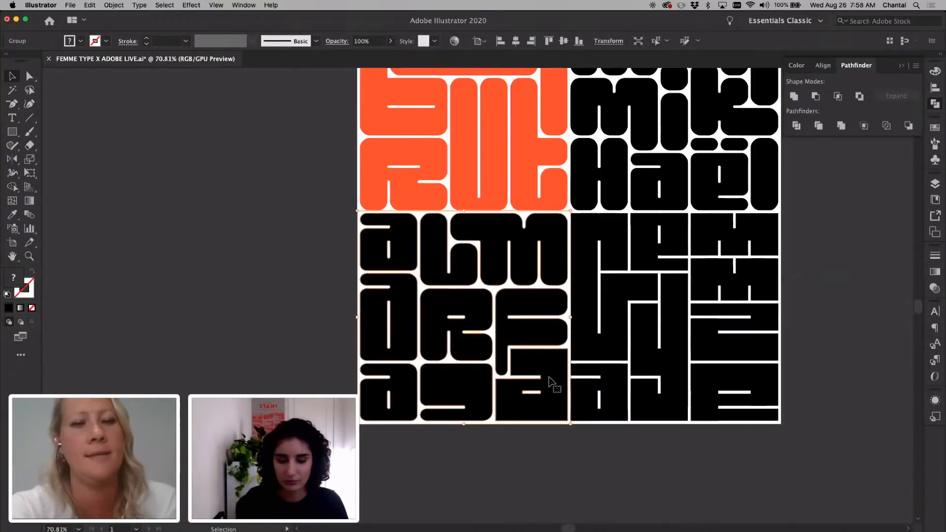
{"action": "double_click", "coordinate": [551, 381]}
{"action": "scroll", "coordinate": [500, 349], "scroll_direction": "up", "scroll_amount": 1}
{"action": "scroll", "coordinate": [500, 349], "scroll_direction": "up", "scroll_amount": 1}
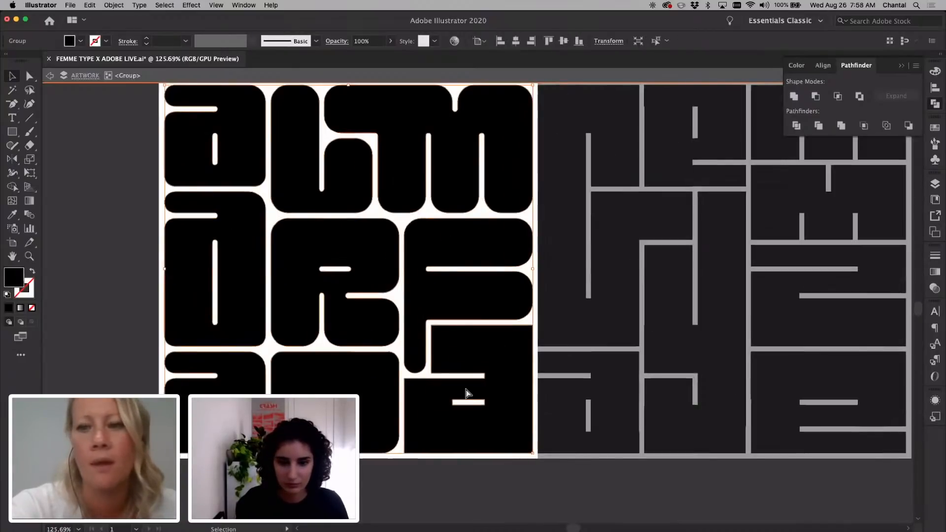
{"action": "key", "text": "a"}
{"action": "left_click", "coordinate": [521, 404]}
{"action": "double_click", "coordinate": [516, 391]}
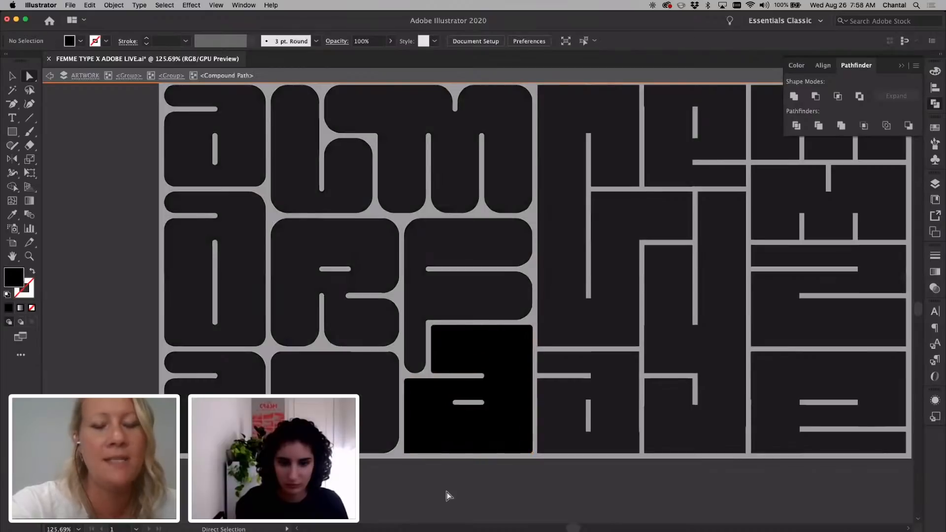
Round the selected outer corners of the a beneath the F to 24 px.
{"action": "left_click_drag", "start_coordinate": [448, 496], "coordinate": [523, 308]}
{"action": "left_click_drag", "start_coordinate": [557, 477], "coordinate": [557, 478]}
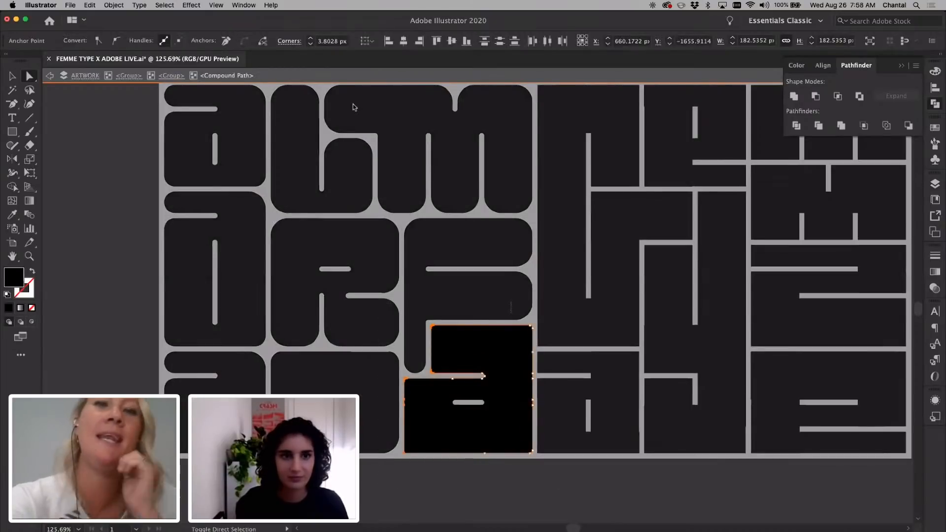
{"action": "left_click", "coordinate": [330, 42]}
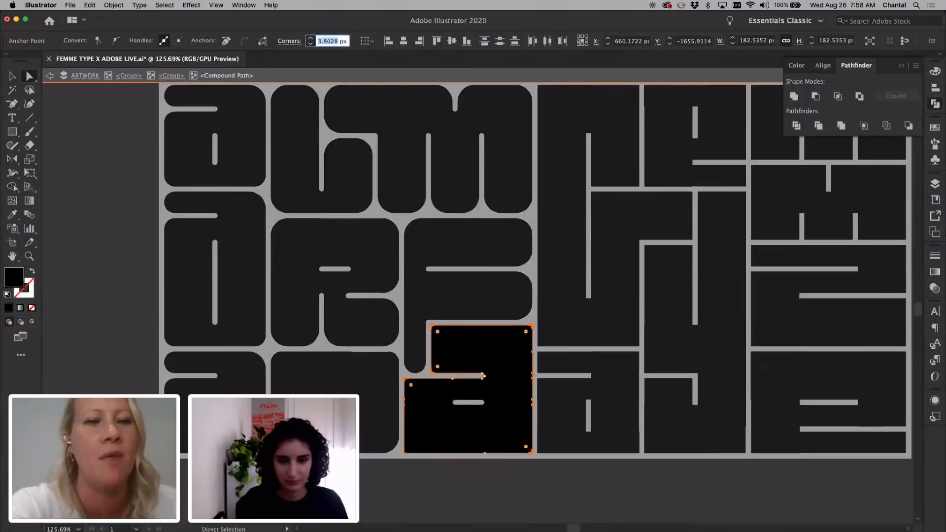
{"action": "type", "text": "24"}
{"action": "key", "text": "Return"}
Round the remaining bottom-left corner of the a beneath the F to 24 px.
{"action": "key", "text": "minus"}
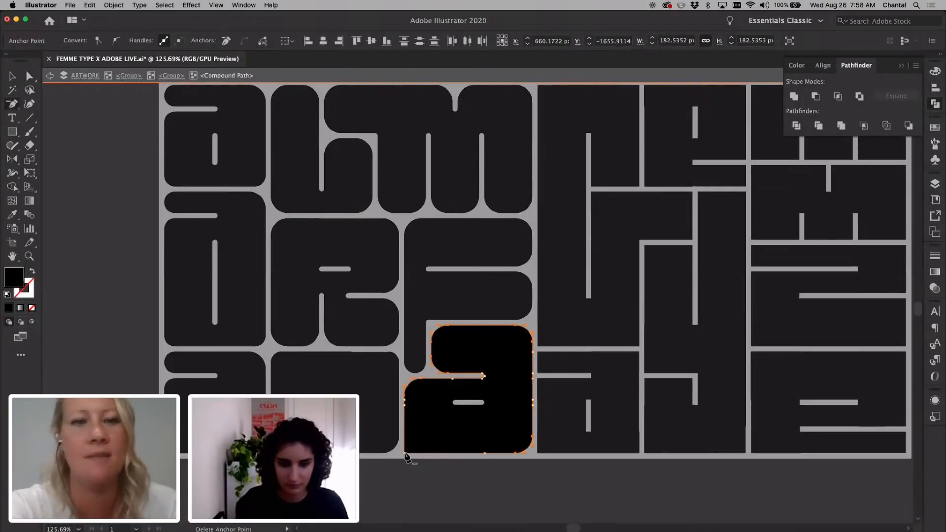
{"action": "key", "text": "a"}
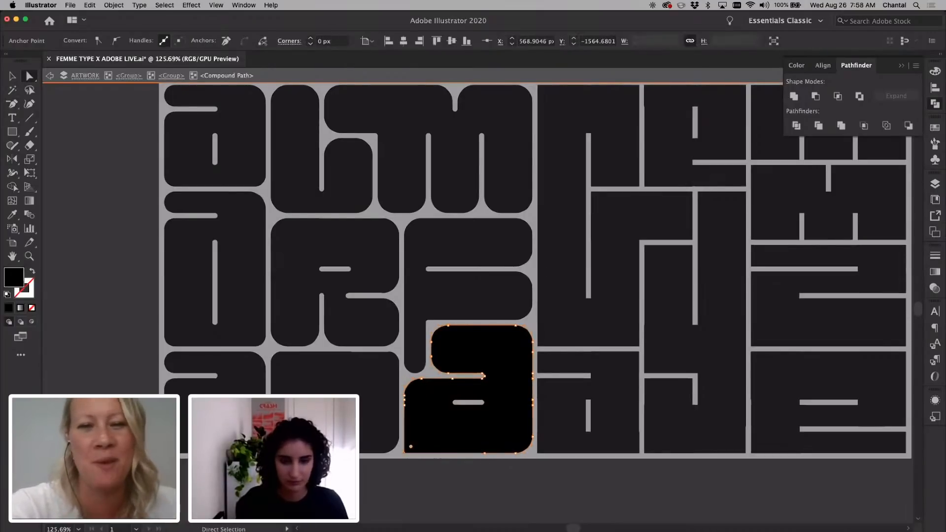
{"action": "left_click", "coordinate": [329, 41]}
{"action": "type", "text": "24"}
{"action": "key", "text": "Return"}
{"action": "scroll", "coordinate": [539, 464], "scroll_direction": "down", "scroll_amount": 4}
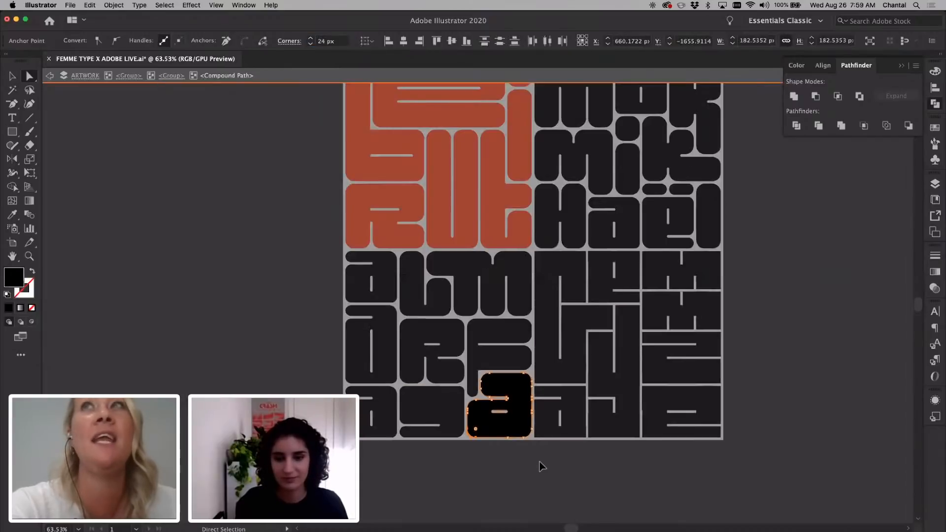
Isolate the lower-right block, unite its shapes and remove a spare anchor point from its first letter.
{"action": "key", "text": "v"}
{"action": "double_click", "coordinate": [539, 462]}
{"action": "scroll", "coordinate": [539, 461], "scroll_direction": "right", "scroll_amount": 2}
{"action": "double_click", "coordinate": [493, 362]}
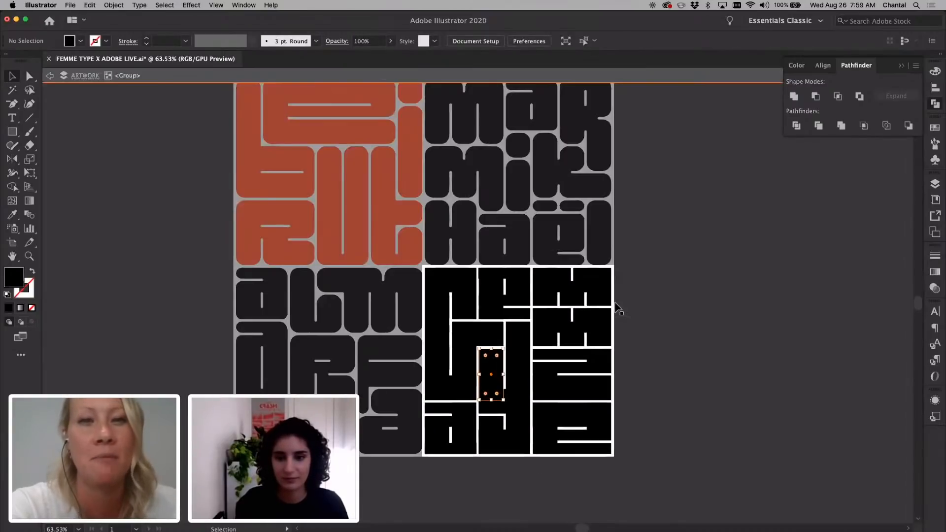
{"action": "key", "text": "super+a"}
{"action": "left_click", "coordinate": [794, 96]}
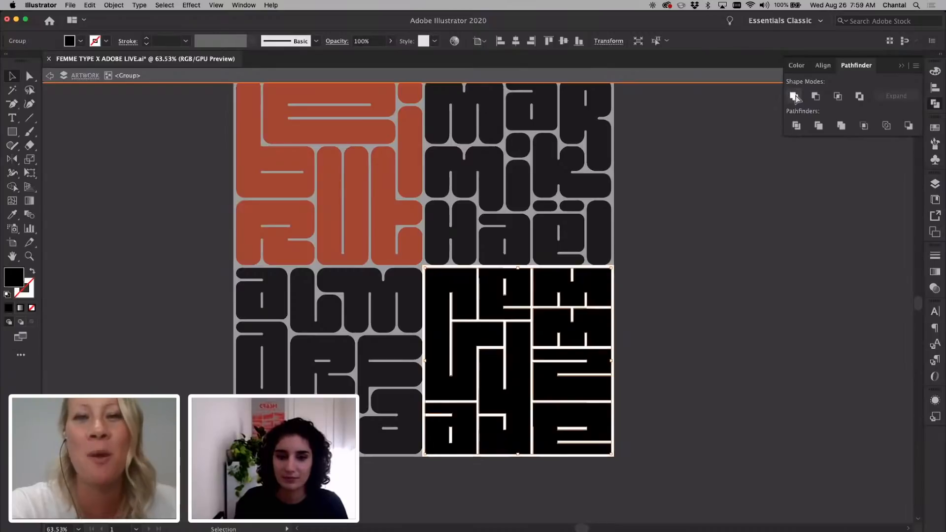
{"action": "key", "text": "minus"}
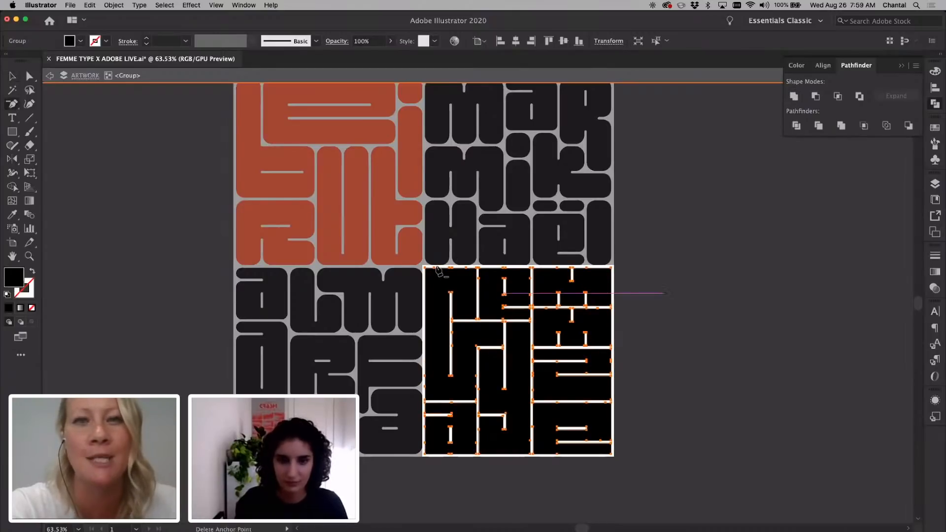
{"action": "left_click", "coordinate": [456, 272]}
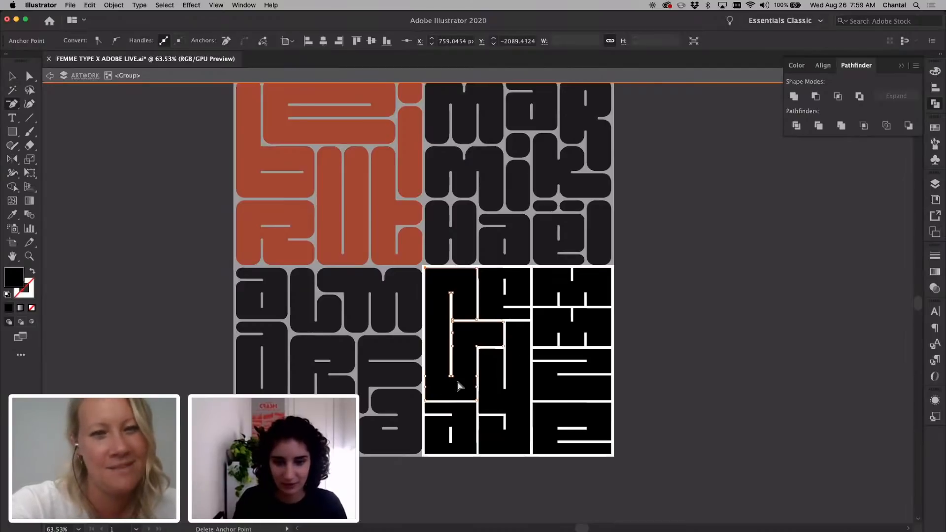
Recolour all letters of the lower-right block orange by sampling the Beirut block, and leave isolation.
{"action": "key", "text": "super+a"}
{"action": "key", "text": "a"}
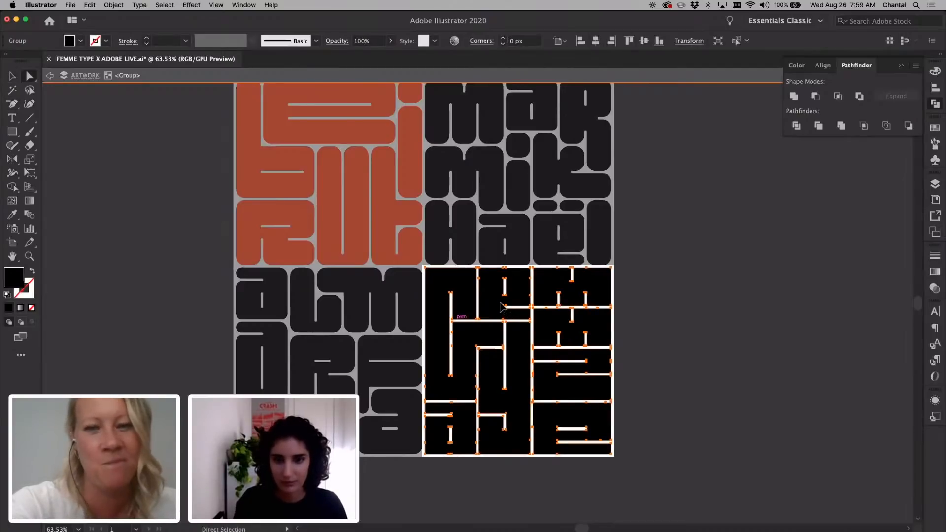
{"action": "key", "text": "v"}
{"action": "scroll", "coordinate": [469, 277], "scroll_direction": "up", "scroll_amount": 3}
{"action": "scroll", "coordinate": [469, 277], "scroll_direction": "down", "scroll_amount": 2}
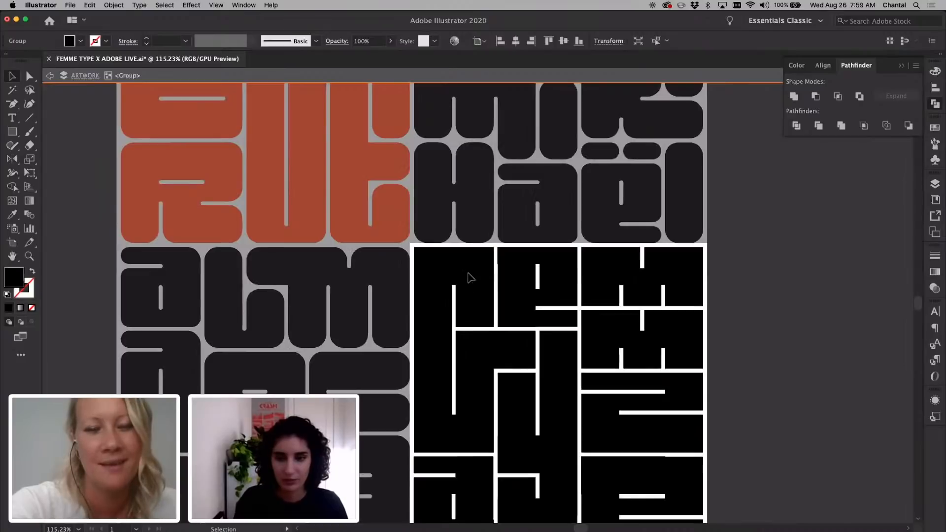
{"action": "scroll", "coordinate": [469, 277], "scroll_direction": "down", "scroll_amount": 2}
{"action": "key", "text": "i"}
{"action": "key", "text": "v"}
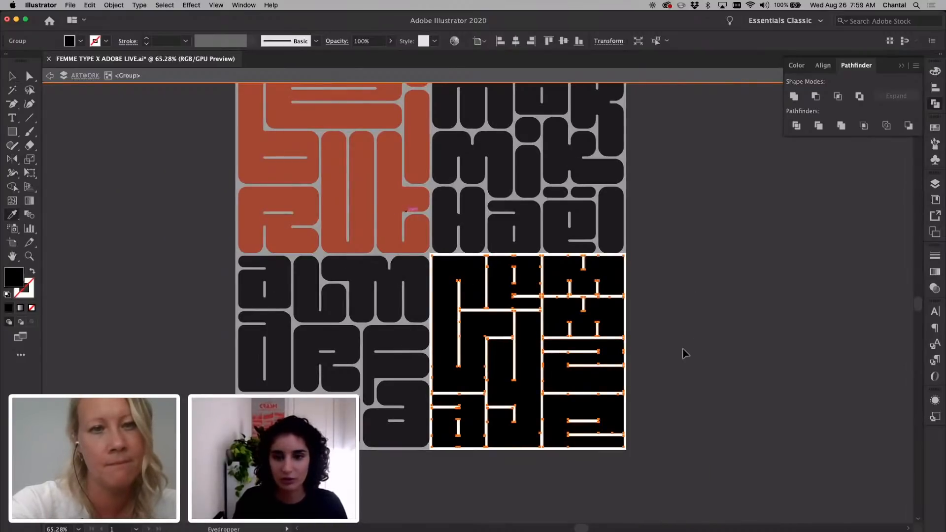
{"action": "double_click", "coordinate": [685, 353]}
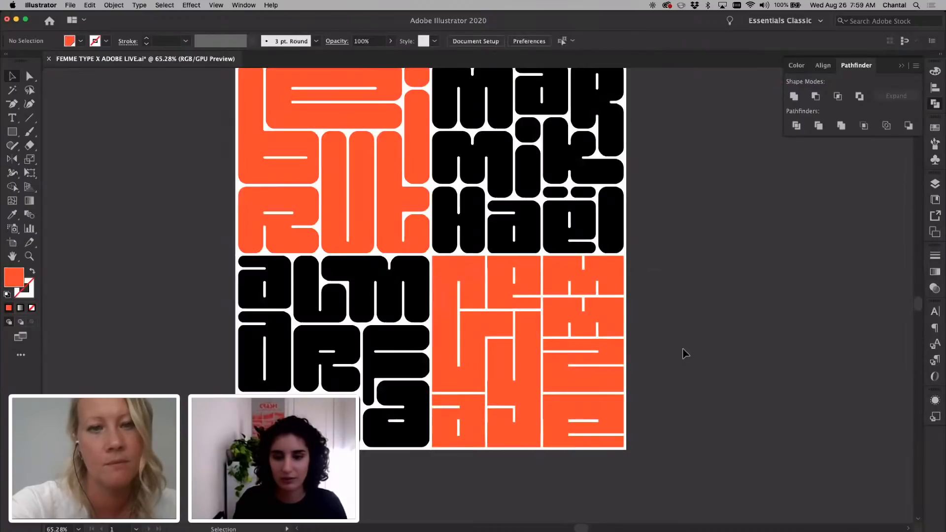
{"action": "scroll", "coordinate": [685, 353], "scroll_direction": "down", "scroll_amount": 3}
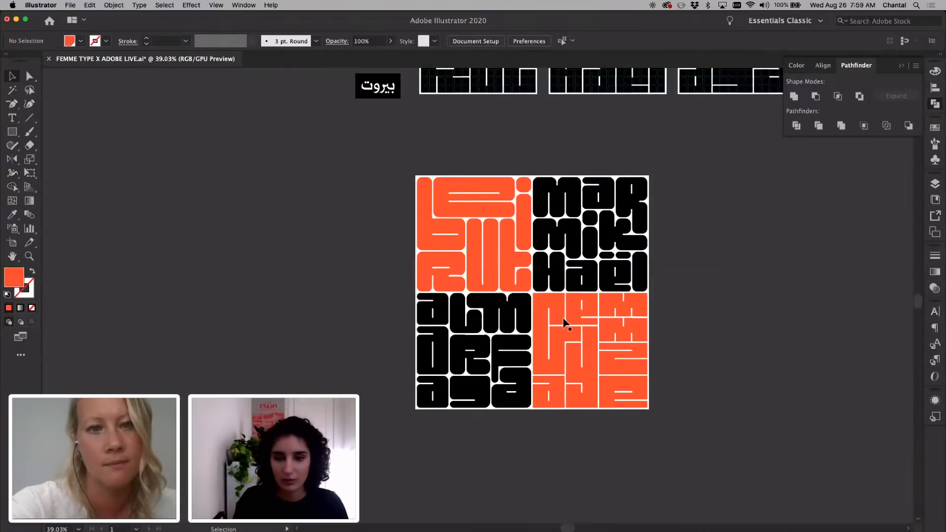
Try to recolour the whole upper-right block by sampling the orange block below it, and undo it.
{"action": "scroll", "coordinate": [566, 315], "scroll_direction": "up", "scroll_amount": 1}
{"action": "left_click", "coordinate": [567, 252]}
{"action": "scroll", "coordinate": [566, 253], "scroll_direction": "up", "scroll_amount": 1}
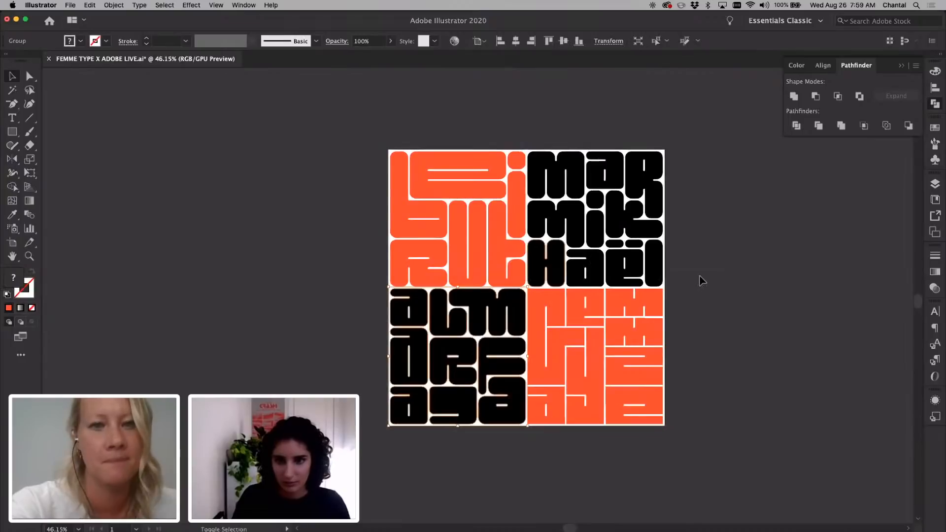
{"action": "left_click", "coordinate": [650, 280]}
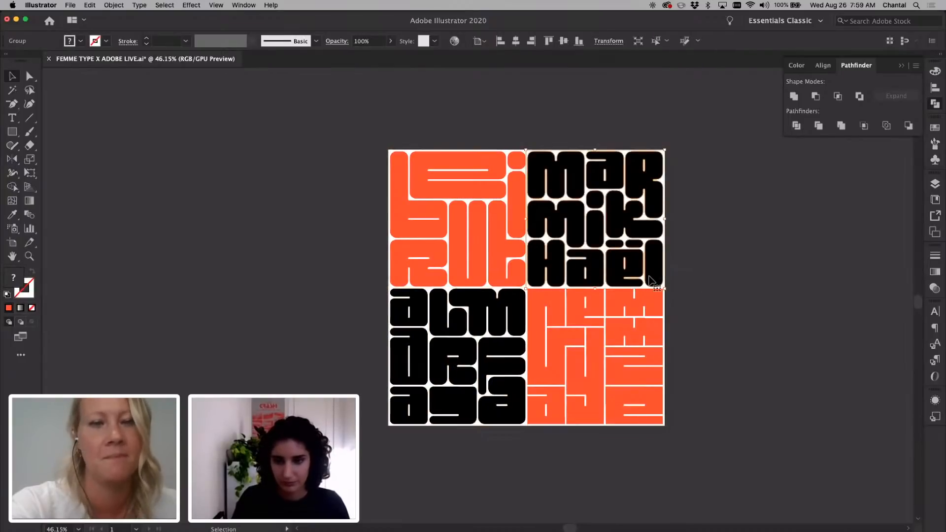
{"action": "key", "text": "i"}
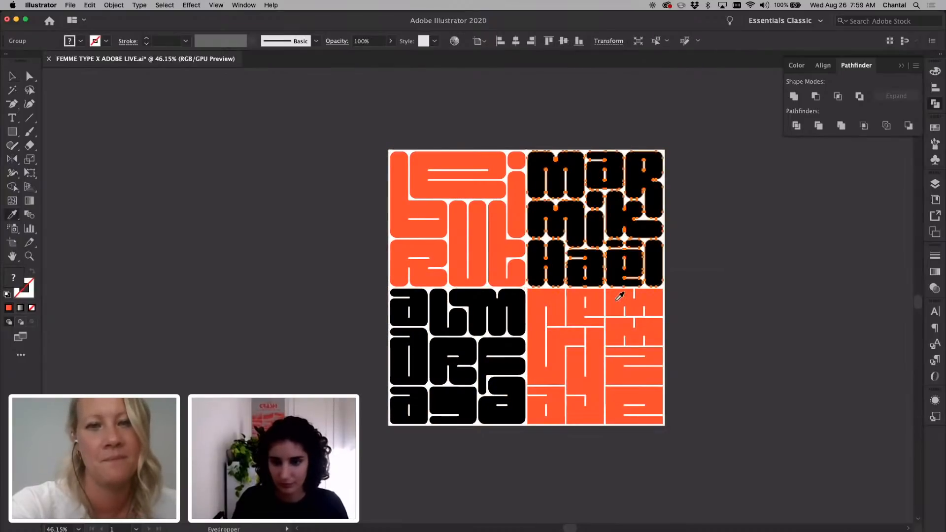
{"action": "left_click", "coordinate": [620, 296]}
{"action": "key", "text": "super+z"}
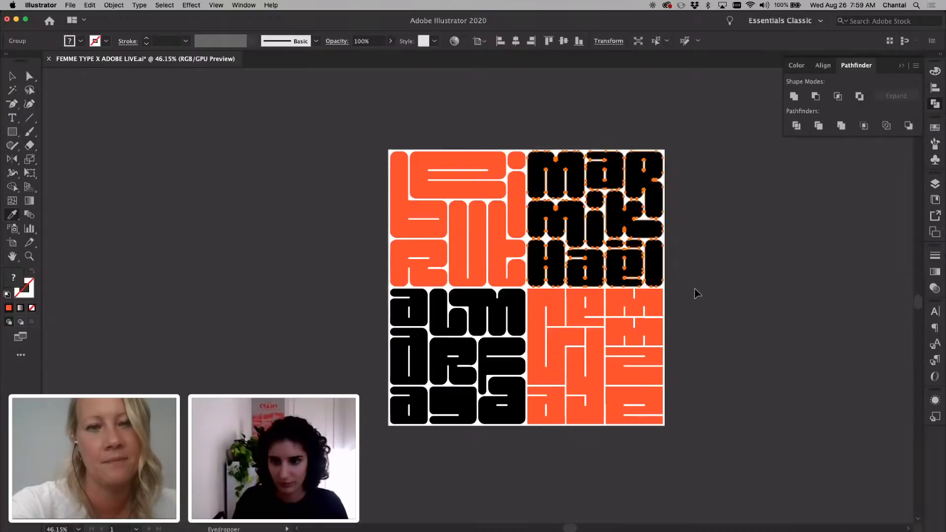
{"action": "key", "text": "a"}
{"action": "left_click", "coordinate": [667, 290]}
Isolate the letters of the upper-right block and fill them with the orange sampled from the block below.
{"action": "scroll", "coordinate": [663, 285], "scroll_direction": "up", "scroll_amount": 5}
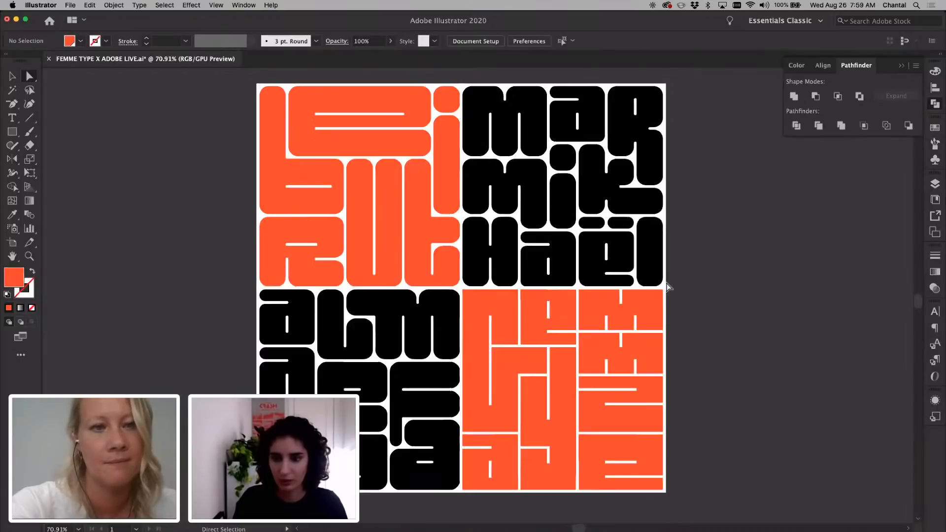
{"action": "key", "text": "v"}
{"action": "double_click", "coordinate": [665, 284]}
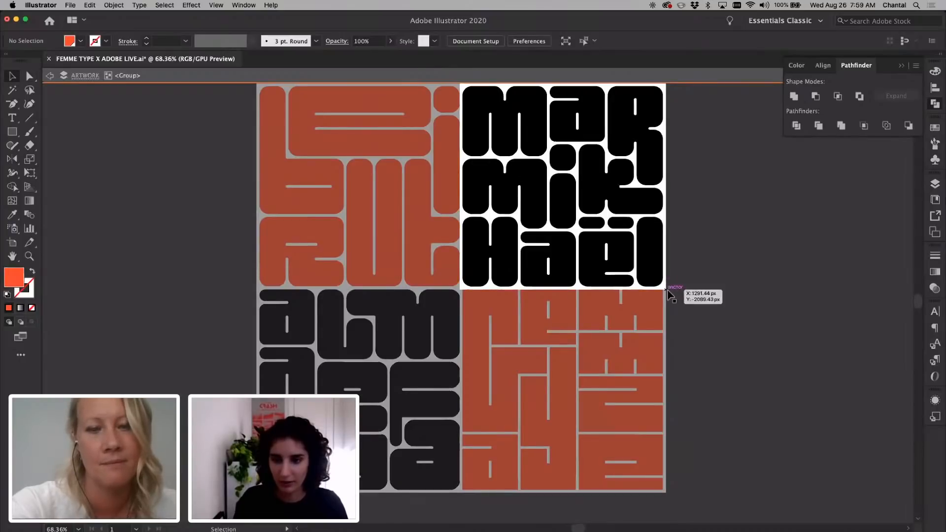
{"action": "key", "text": "Escape"}
{"action": "scroll", "coordinate": [658, 276], "scroll_direction": "down", "scroll_amount": 1}
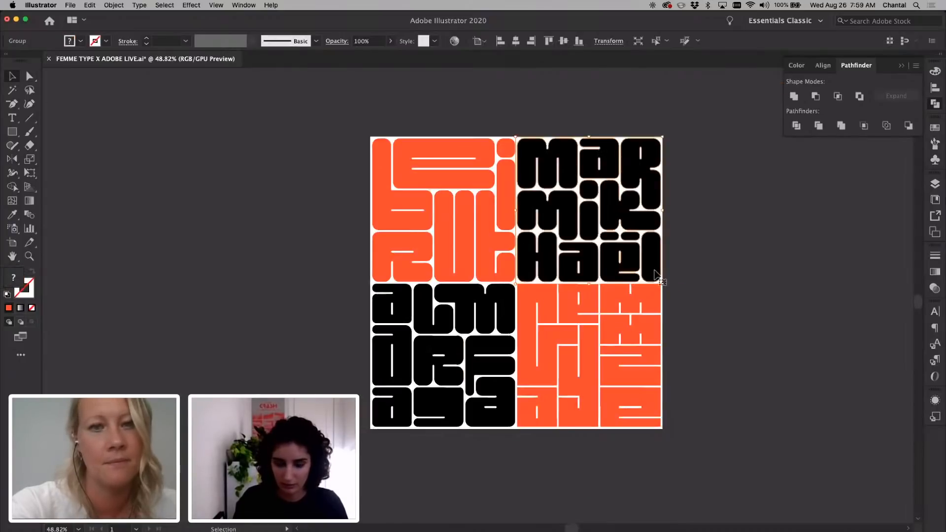
{"action": "double_click", "coordinate": [657, 276]}
{"action": "key", "text": "i"}
{"action": "left_click", "coordinate": [593, 307]}
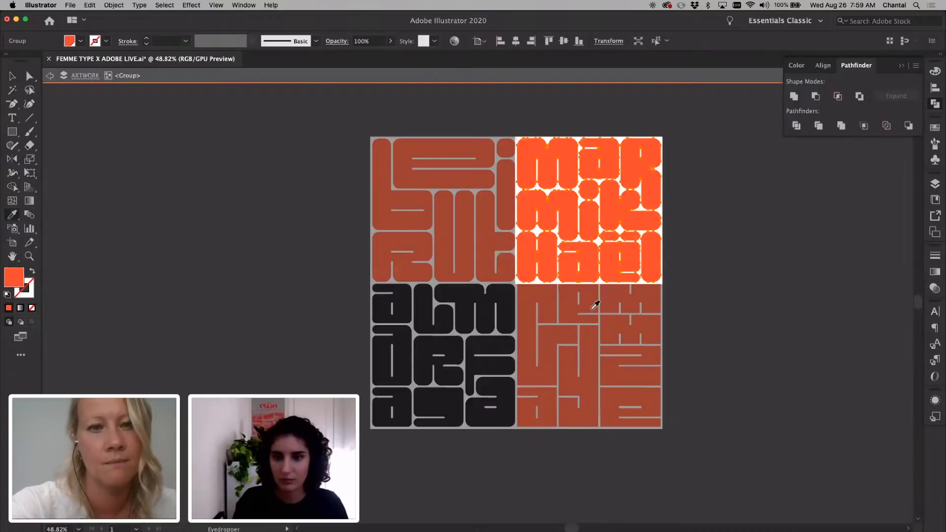
Swap the upper-right letters' orange fill to the stroke and set the outline weight to 3 pt.
{"action": "scroll", "coordinate": [595, 305], "scroll_direction": "up", "scroll_amount": 2}
{"action": "scroll", "coordinate": [594, 305], "scroll_direction": "right", "scroll_amount": 2}
{"action": "key", "text": "shift+x"}
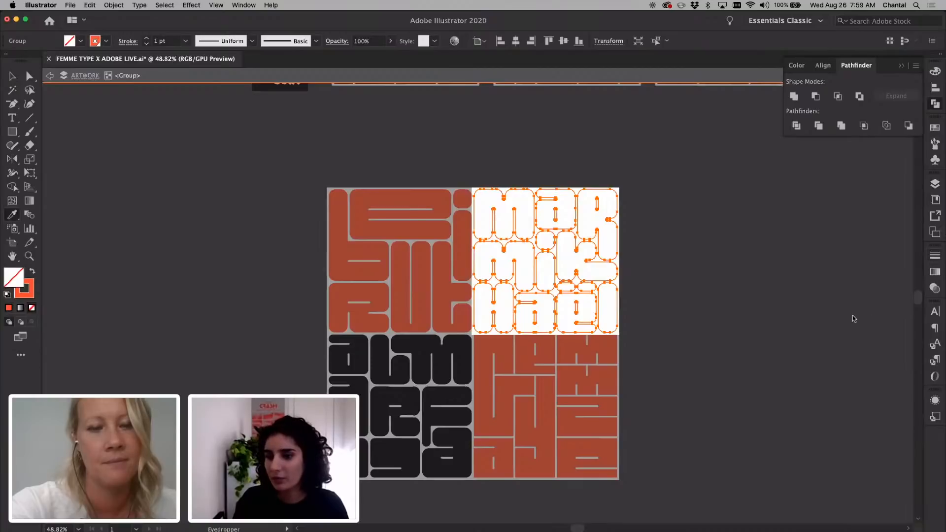
{"action": "key", "text": "super+F10"}
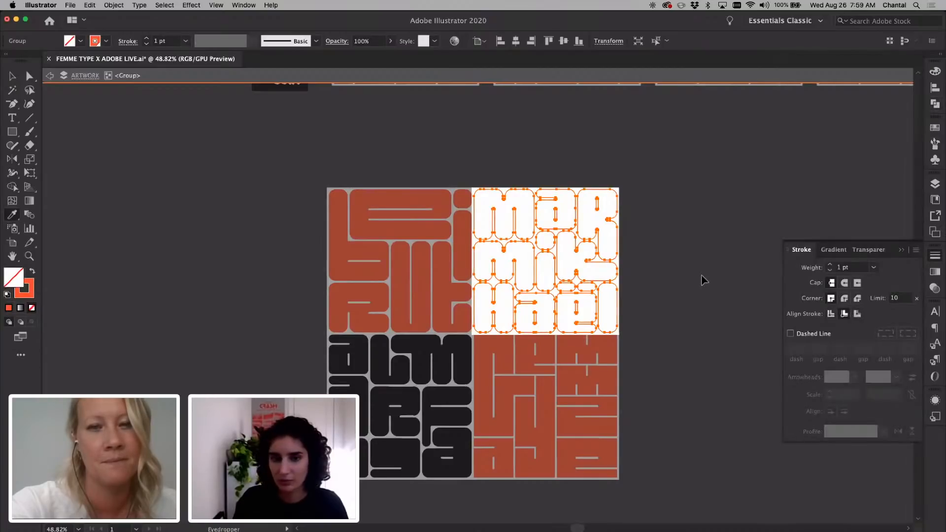
{"action": "key", "text": "v"}
{"action": "left_click", "coordinate": [705, 278]}
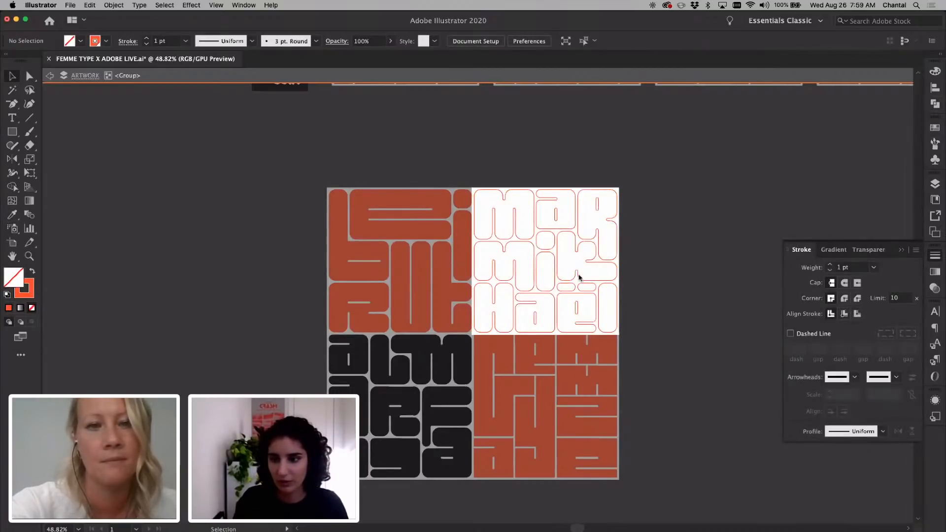
{"action": "left_click", "coordinate": [579, 277]}
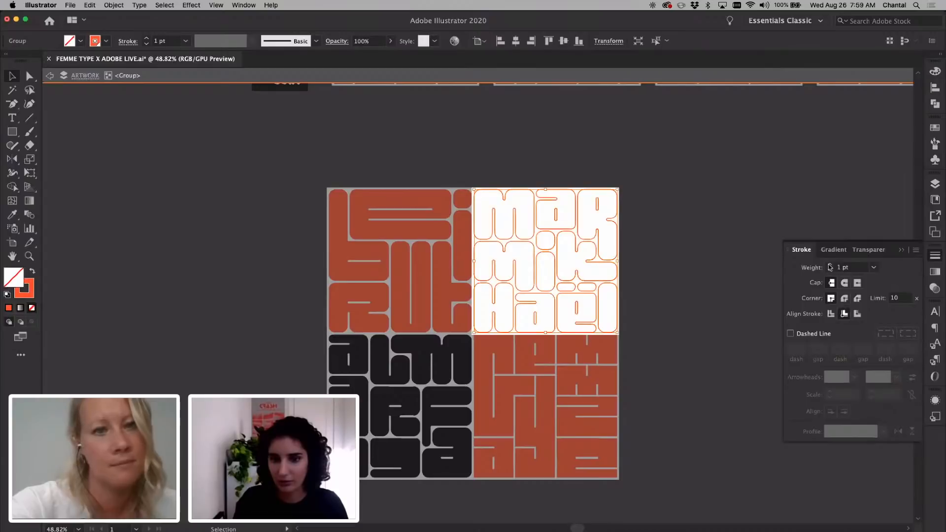
{"action": "left_click", "coordinate": [744, 266]}
{"action": "key", "text": "Escape"}
Give the lower-left block's letters the same orange outline without fill and set its weight to 2 pt.
{"action": "scroll", "coordinate": [477, 323], "scroll_direction": "down", "scroll_amount": 2}
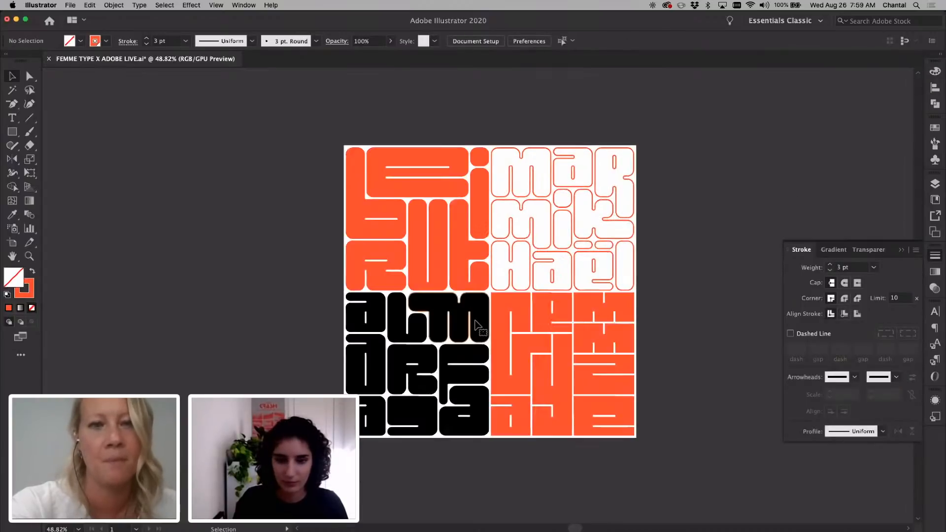
{"action": "double_click", "coordinate": [477, 323]}
{"action": "key", "text": "i"}
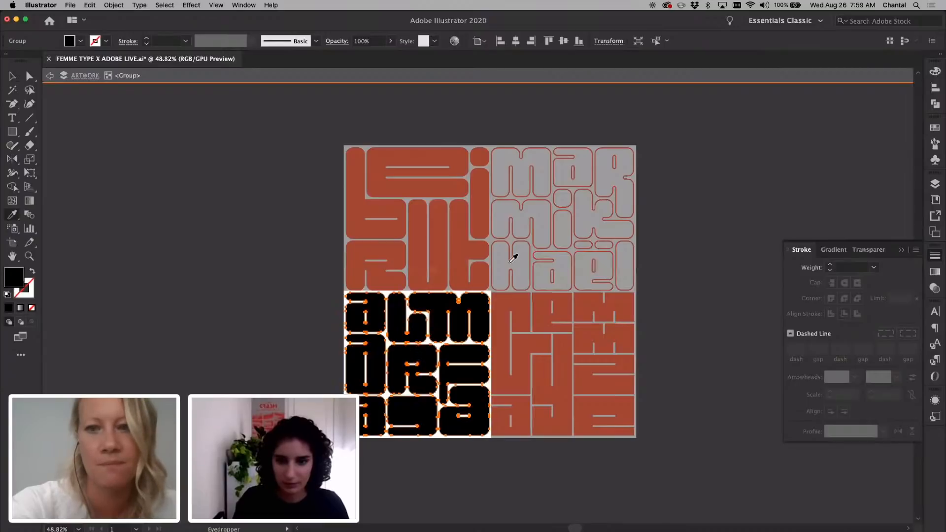
{"action": "left_click", "coordinate": [513, 259]}
{"action": "key", "text": "v"}
{"action": "left_click", "coordinate": [830, 270]}
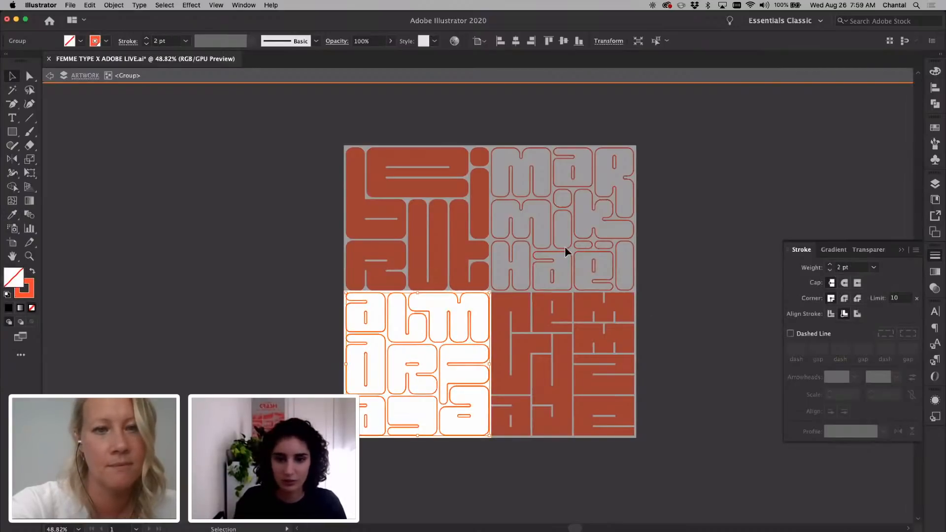
Set the outline weight of the upper-right block's letters to 2 pt and leave isolation.
{"action": "double_click", "coordinate": [565, 252]}
{"action": "double_click", "coordinate": [566, 253]}
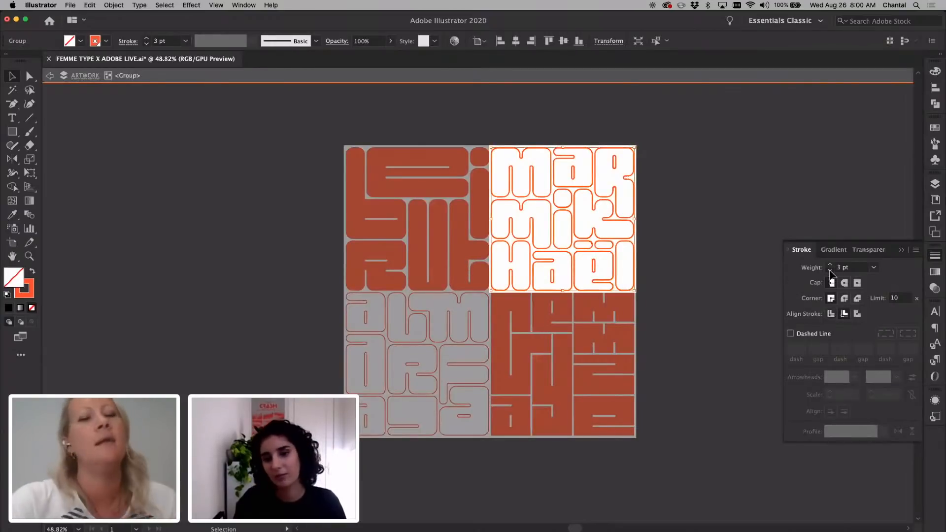
{"action": "key", "text": "Escape"}
{"action": "scroll", "coordinate": [532, 249], "scroll_direction": "right", "scroll_amount": 2}
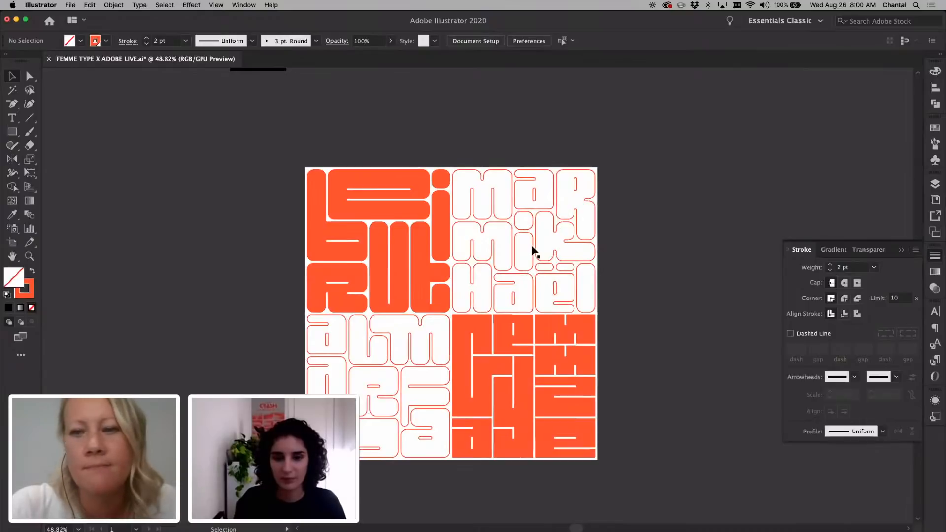
Isolate the dot of the i in the upper-right block and fill it solid orange without an outline.
{"action": "double_click", "coordinate": [526, 232]}
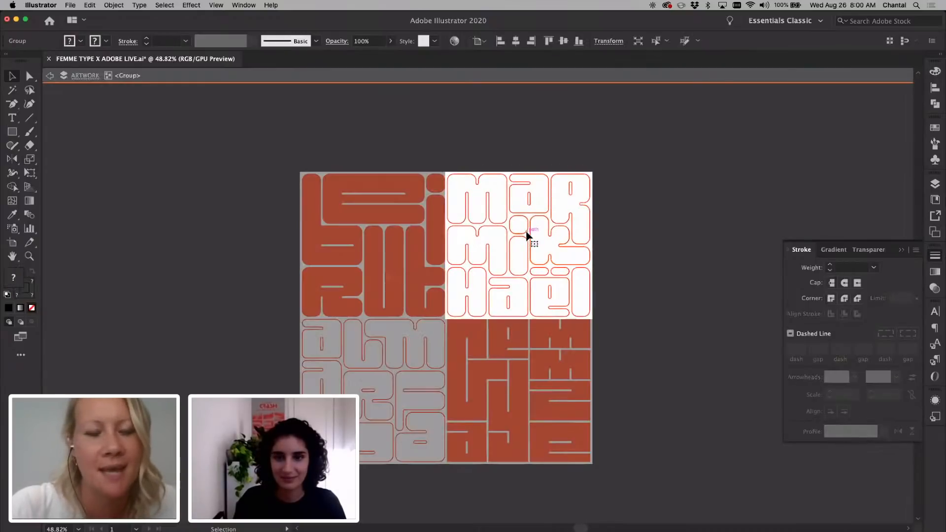
{"action": "double_click", "coordinate": [526, 234]}
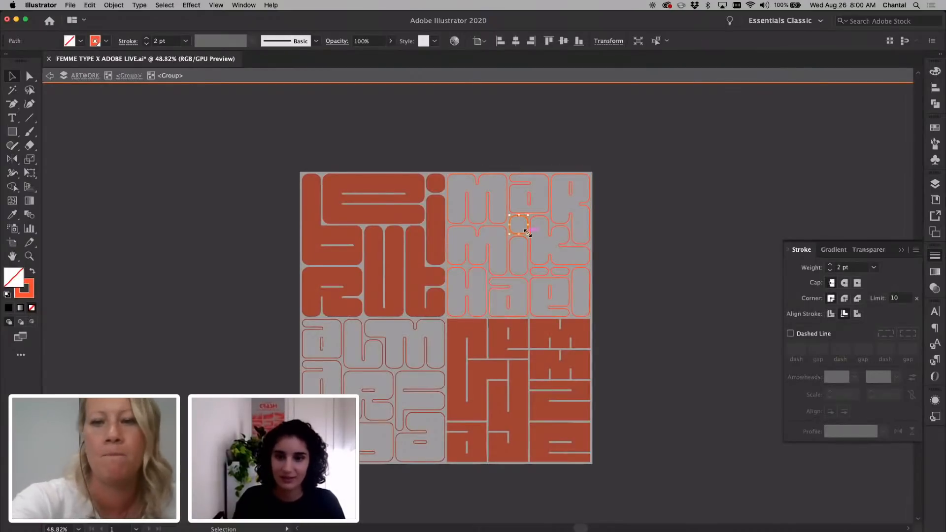
{"action": "double_click", "coordinate": [635, 252]}
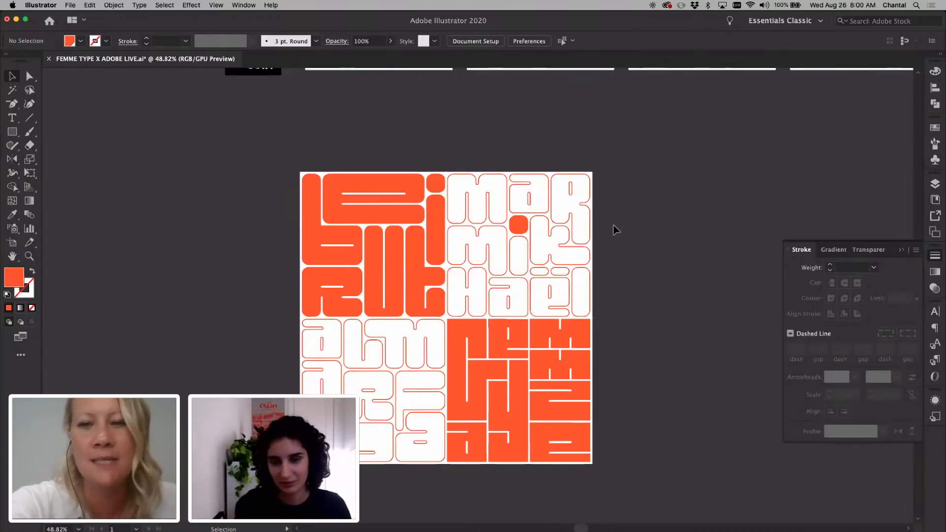
{"action": "scroll", "coordinate": [602, 246], "scroll_direction": "right", "scroll_amount": 2}
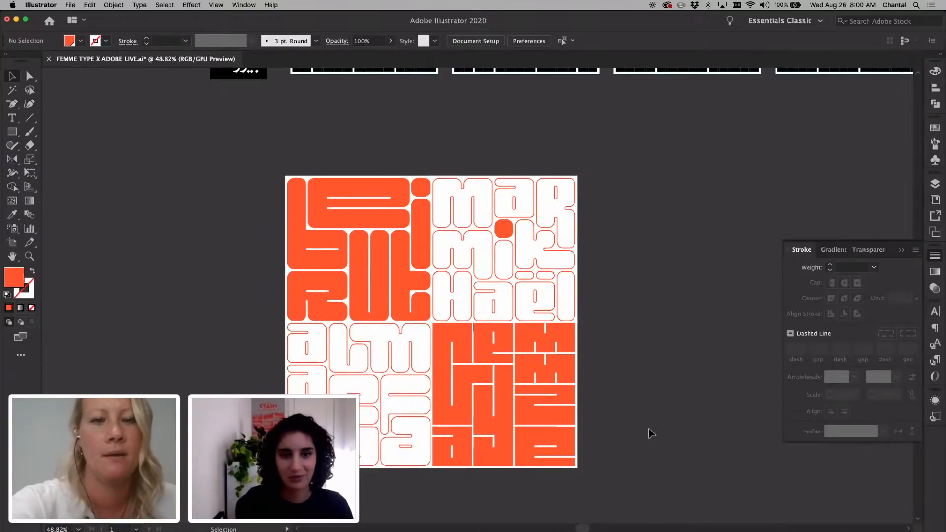
Unlock the white background and place a duplicate of the whole composition beside the original.
{"action": "key", "text": "super+alt+2"}
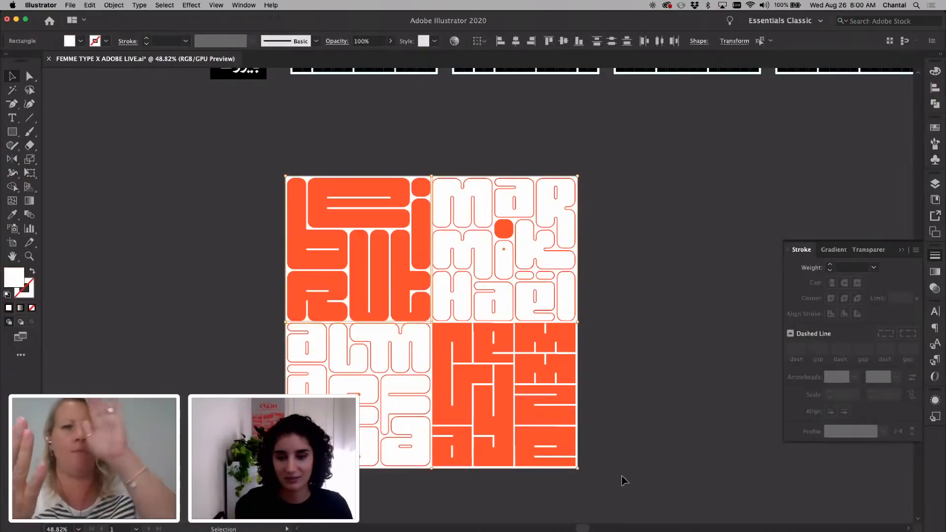
{"action": "left_click_drag", "start_coordinate": [461, 220], "coordinate": [674, 224]}
{"action": "scroll", "coordinate": [675, 224], "scroll_direction": "right", "scroll_amount": 5}
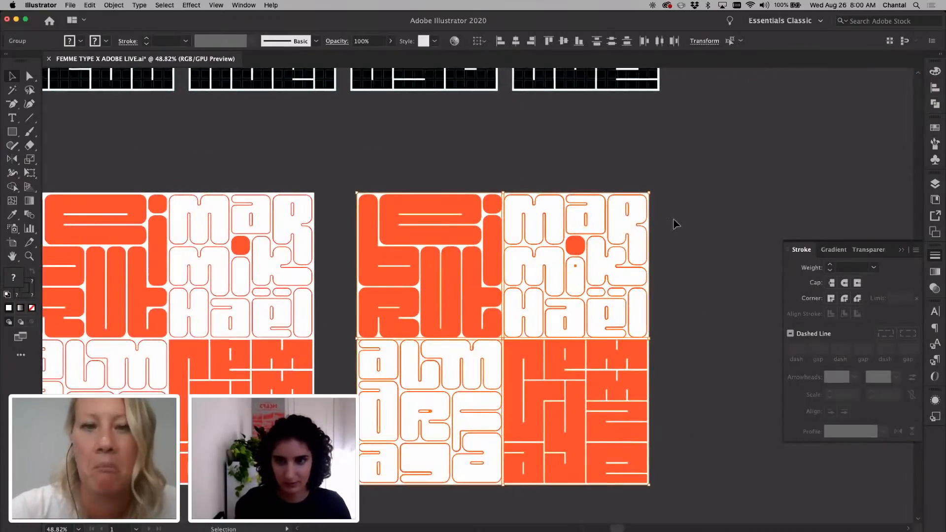
Isolate the duplicate composition, select its matching white background squares together and delete them.
{"action": "key", "text": "a"}
{"action": "double_click", "coordinate": [580, 273]}
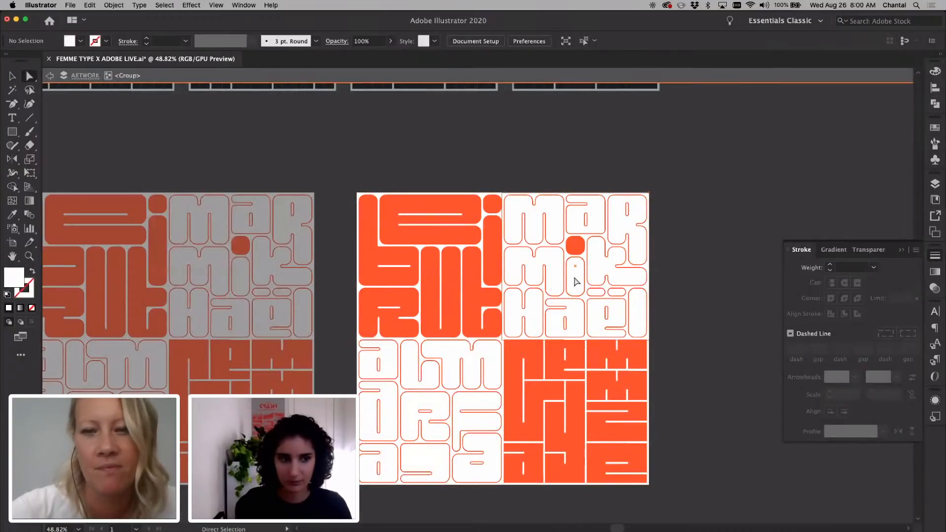
{"action": "left_click", "coordinate": [576, 282]}
{"action": "left_click", "coordinate": [140, 5]}
{"action": "mouse_move", "coordinate": [165, 5]}
{"action": "mouse_move", "coordinate": [187, 88]}
{"action": "left_click", "coordinate": [315, 122]}
{"action": "key", "text": "i"}
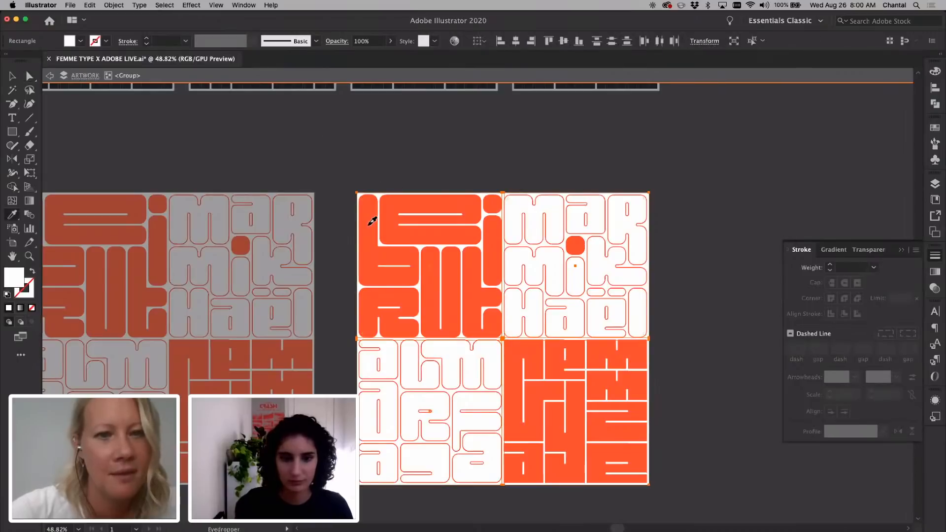
{"action": "left_click", "coordinate": [370, 224]}
{"action": "key", "text": "Delete"}
{"action": "key", "text": "v"}
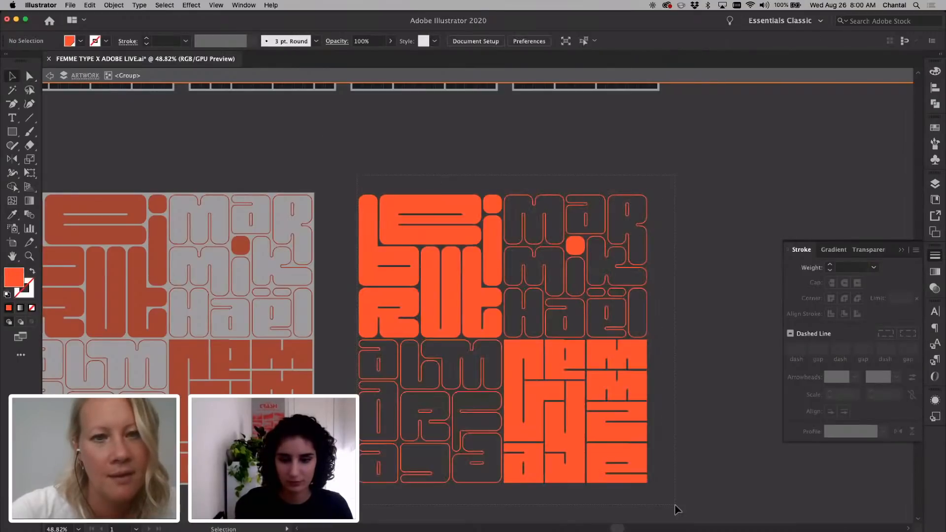
Recolour all letters of the duplicate composition solid white, place an orange background square behind them, and leave isolation.
{"action": "key", "text": "super+a"}
{"action": "key", "text": "i"}
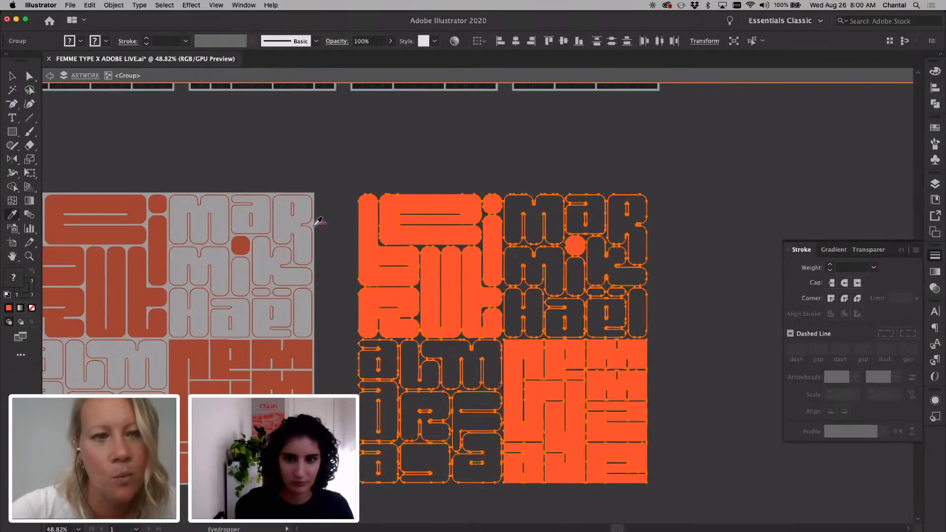
{"action": "left_click", "coordinate": [314, 226]}
{"action": "key", "text": "v"}
{"action": "key", "text": "super+b"}
{"action": "left_click", "coordinate": [720, 349]}
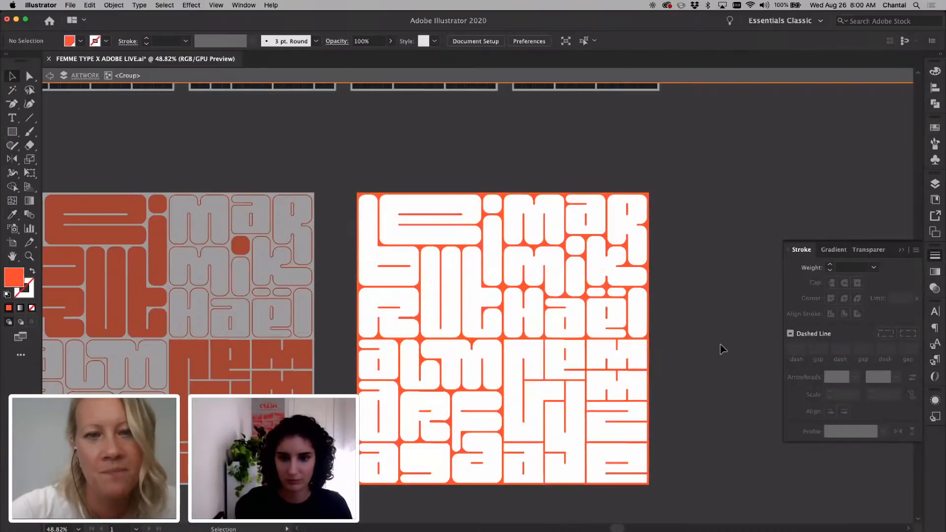
{"action": "double_click", "coordinate": [722, 349]}
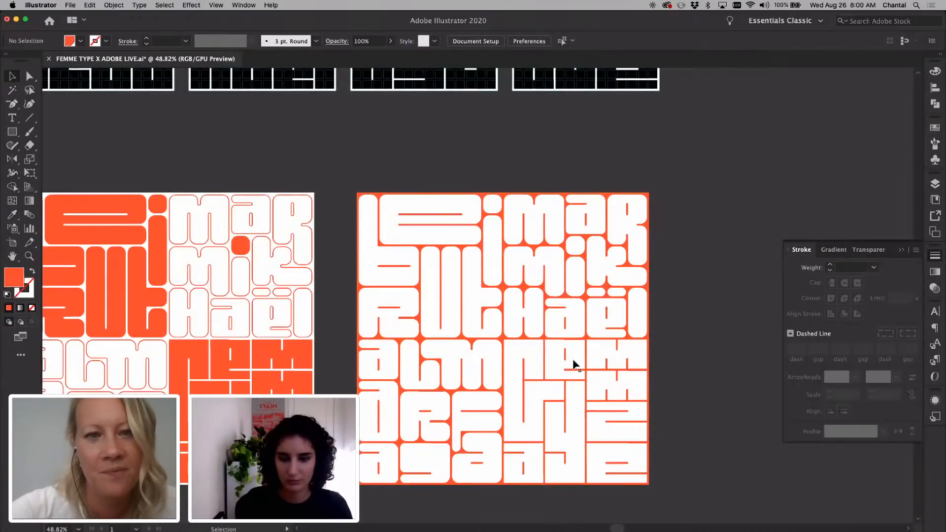
Isolate the duplicate composition and give its upper-right block a white outline without fill, with the outline weight set to 3 pt.
{"action": "double_click", "coordinate": [540, 326]}
{"action": "left_click", "coordinate": [540, 325]}
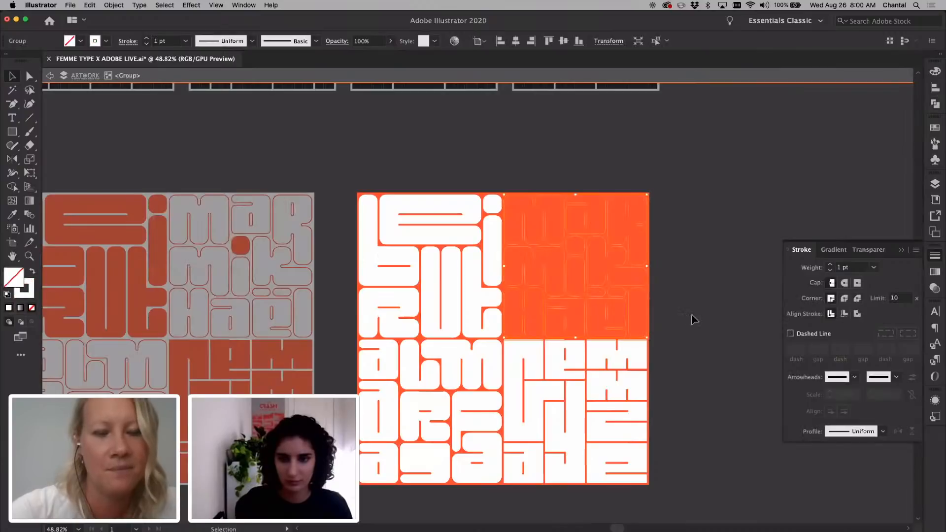
{"action": "left_click", "coordinate": [830, 264]}
{"action": "left_click", "coordinate": [830, 264]}
{"action": "left_click", "coordinate": [829, 265]}
{"action": "left_click", "coordinate": [830, 265]}
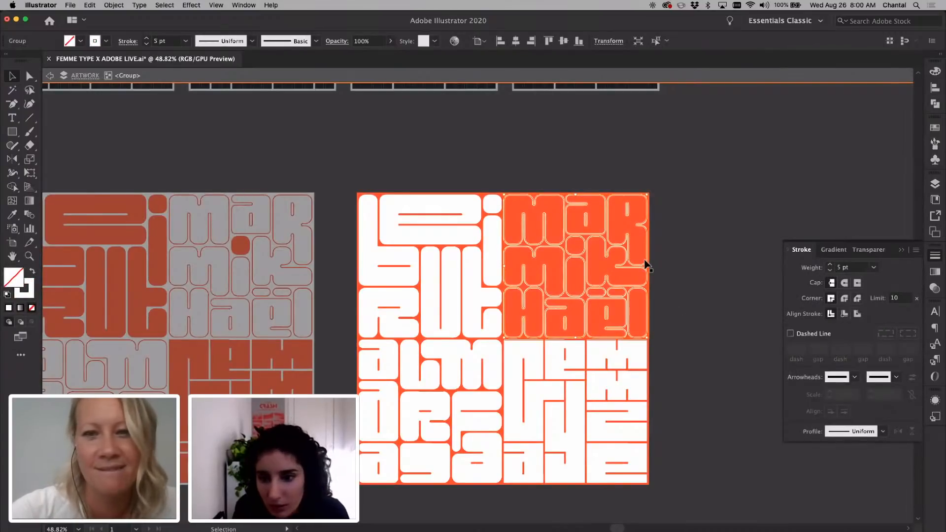
{"action": "scroll", "coordinate": [646, 266], "scroll_direction": "up", "scroll_amount": 3}
{"action": "left_click", "coordinate": [830, 271]}
{"action": "left_click", "coordinate": [830, 270]}
{"action": "left_click", "coordinate": [745, 261]}
Isolate the duplicate's lower-left block, match its letters to the upper-right block's white outline style, and leave isolation.
{"action": "scroll", "coordinate": [746, 261], "scroll_direction": "down", "scroll_amount": 1}
{"action": "scroll", "coordinate": [748, 261], "scroll_direction": "down", "scroll_amount": 2}
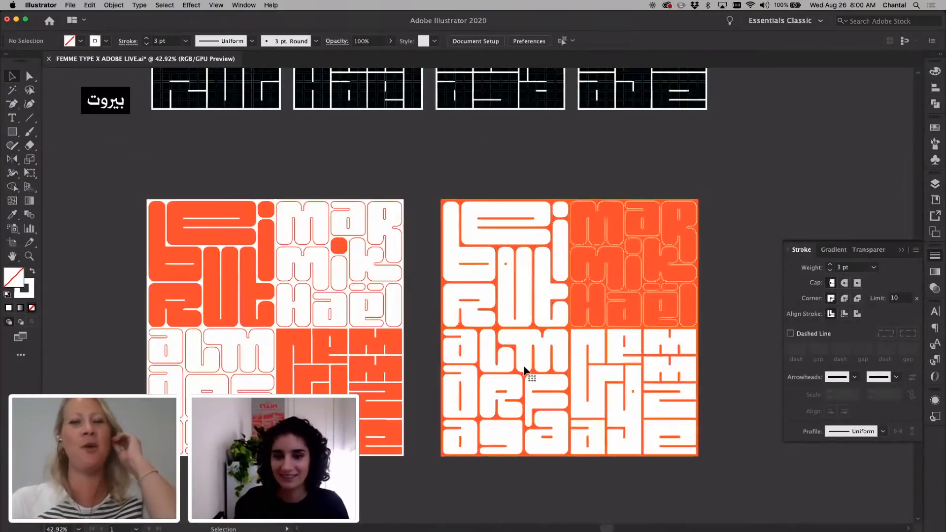
{"action": "left_click", "coordinate": [522, 370]}
{"action": "double_click", "coordinate": [524, 359]}
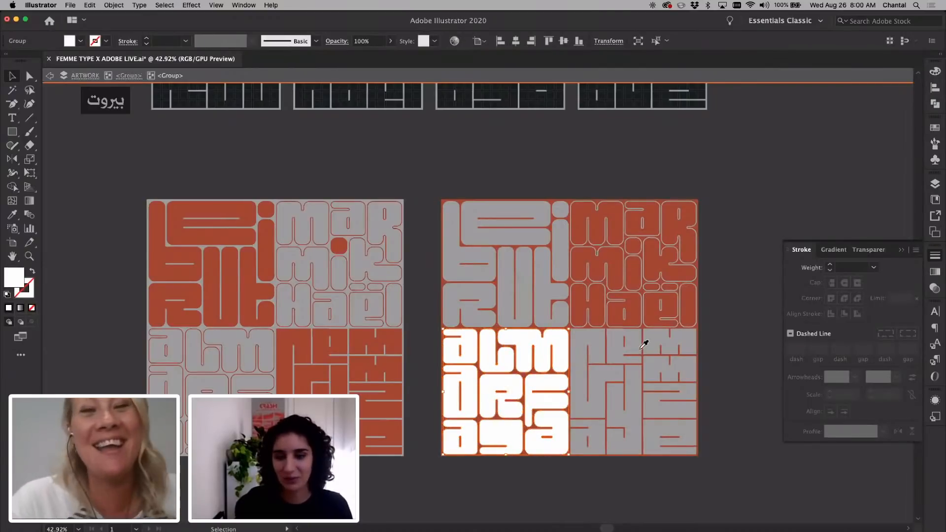
{"action": "key", "text": "i"}
{"action": "left_click", "coordinate": [662, 310]}
{"action": "key", "text": "v"}
{"action": "left_click", "coordinate": [701, 290]}
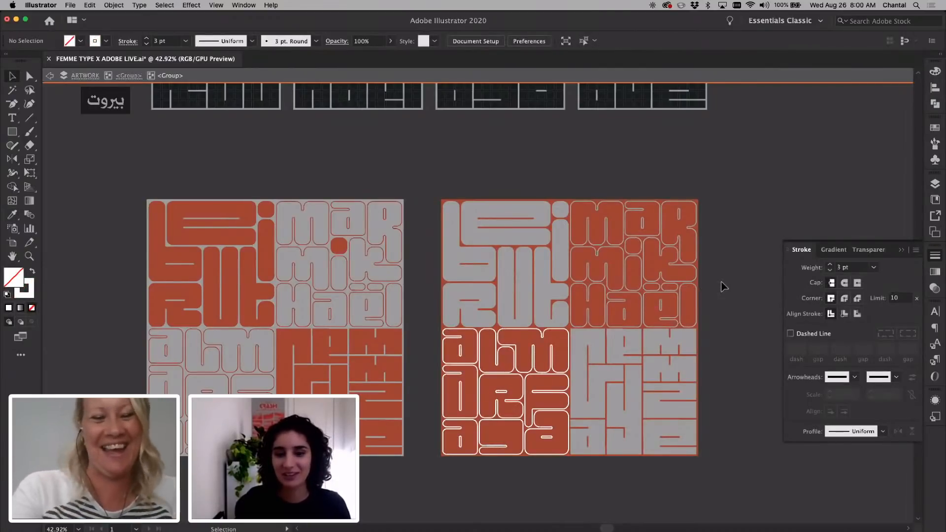
{"action": "double_click", "coordinate": [721, 283]}
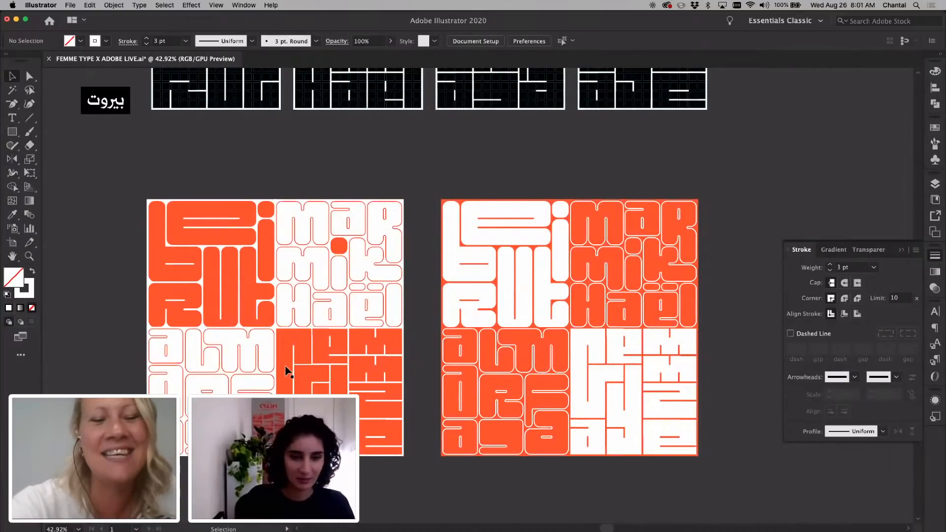
Isolate the two dots of the ë in the original's upper-right block, fill them solid orange, and leave isolation.
{"action": "double_click", "coordinate": [351, 292]}
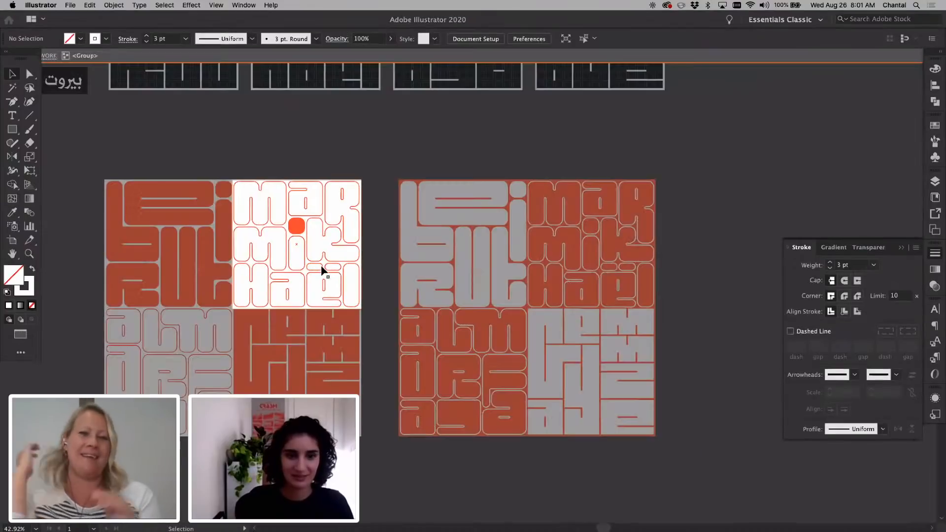
{"action": "key", "text": "f"}
{"action": "left_click", "coordinate": [323, 222]}
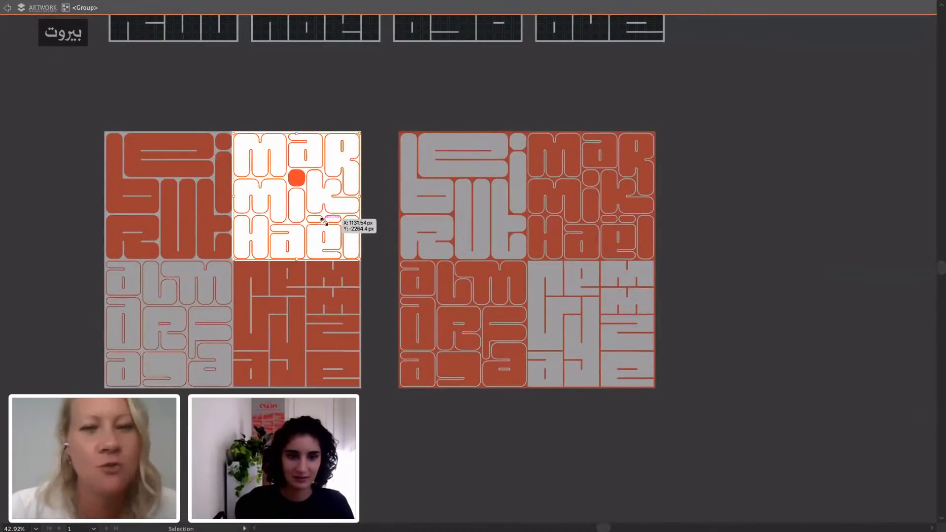
{"action": "double_click", "coordinate": [322, 220]}
{"action": "key", "text": "s"}
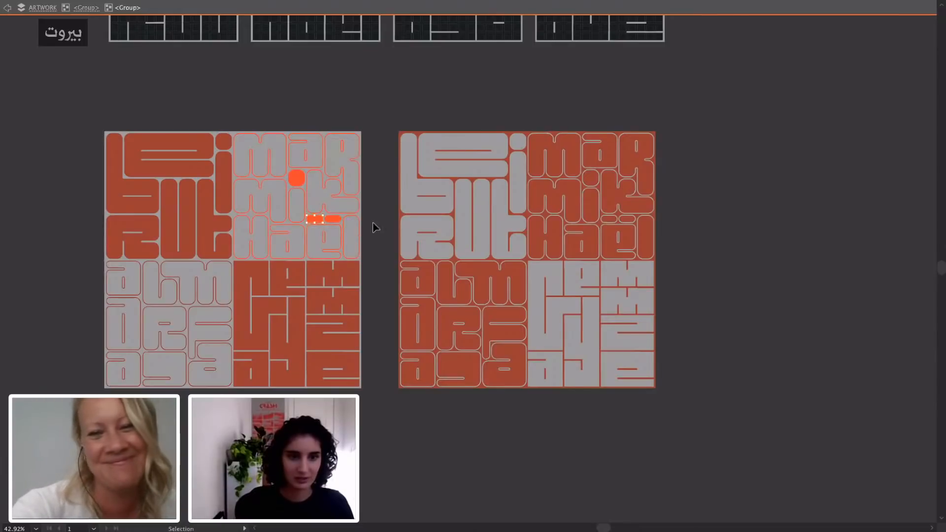
{"action": "key", "text": "Escape"}
{"action": "key", "text": "v"}
Give the dot of the i in the original's upper-left block the neighbouring letters' orange outline style and deselect it.
{"action": "scroll", "coordinate": [292, 188], "scroll_direction": "up", "scroll_amount": 2}
{"action": "scroll", "coordinate": [292, 189], "scroll_direction": "left", "scroll_amount": 3}
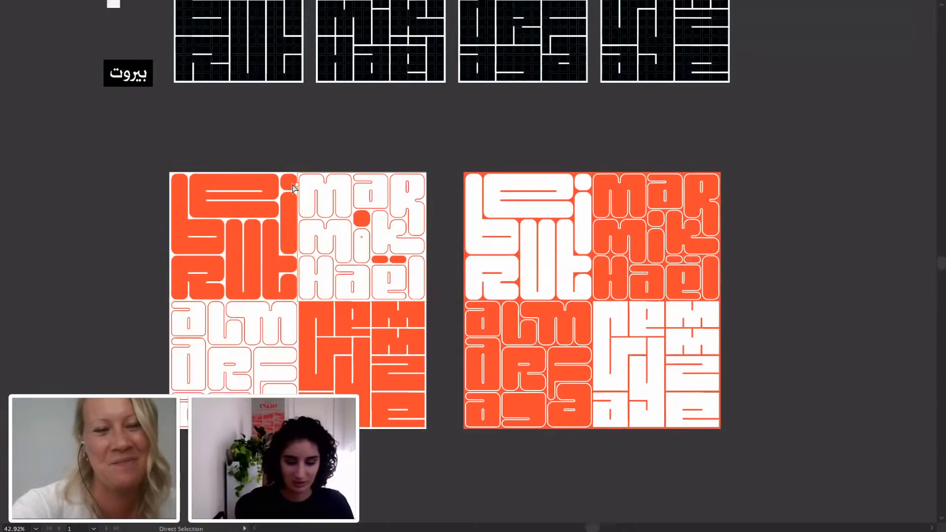
{"action": "left_click", "coordinate": [288, 180]}
{"action": "key", "text": "i"}
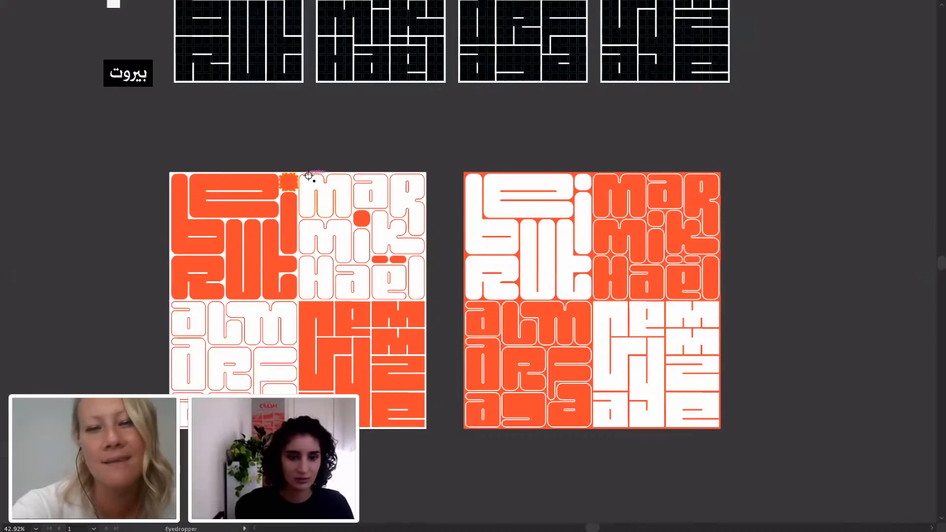
{"action": "left_click", "coordinate": [309, 176]}
{"action": "key", "text": "super+shift+a"}
{"action": "key", "text": "v"}
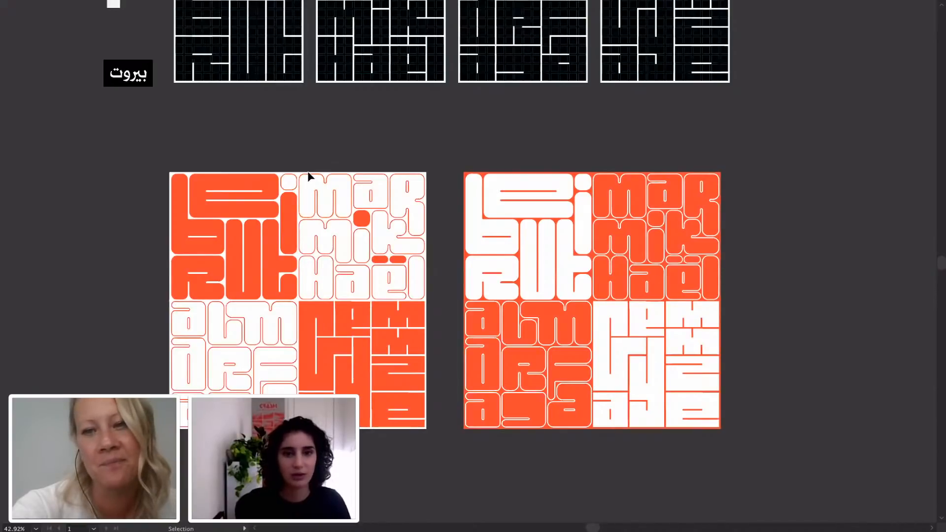
{"action": "left_click", "coordinate": [330, 289]}
{"action": "left_click", "coordinate": [230, 391]}
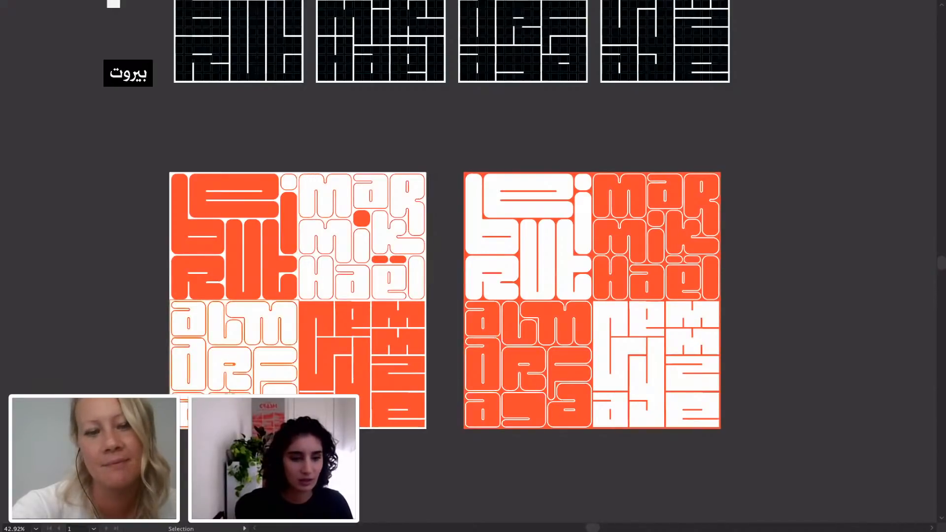
{"action": "double_click", "coordinate": [230, 391]}
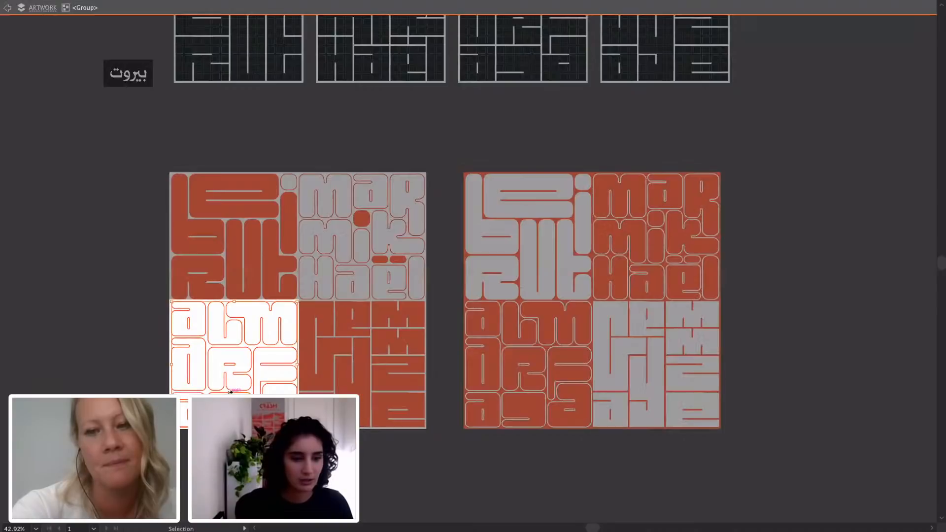
{"action": "double_click", "coordinate": [229, 392]}
{"action": "key", "text": "Escape"}
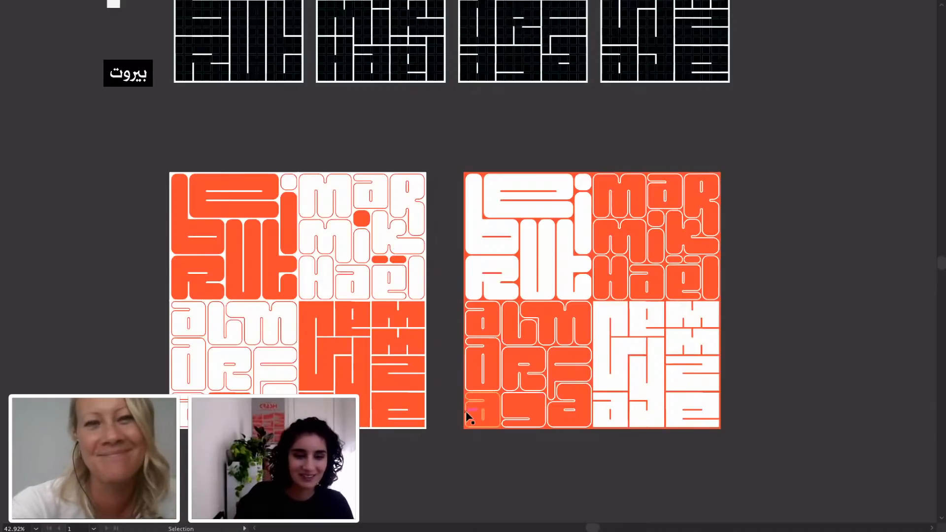
{"action": "scroll", "coordinate": [478, 350], "scroll_direction": "left", "scroll_amount": 3}
{"action": "scroll", "coordinate": [478, 351], "scroll_direction": "up", "scroll_amount": 1}
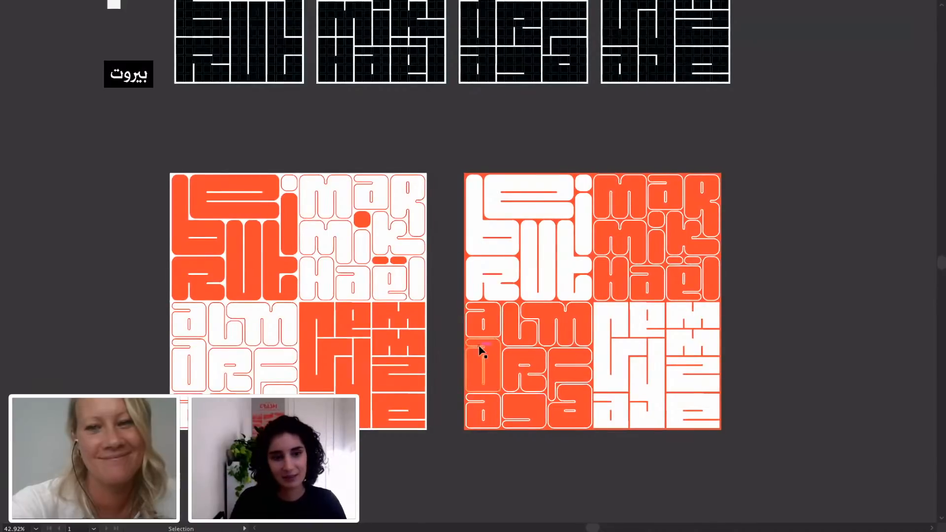